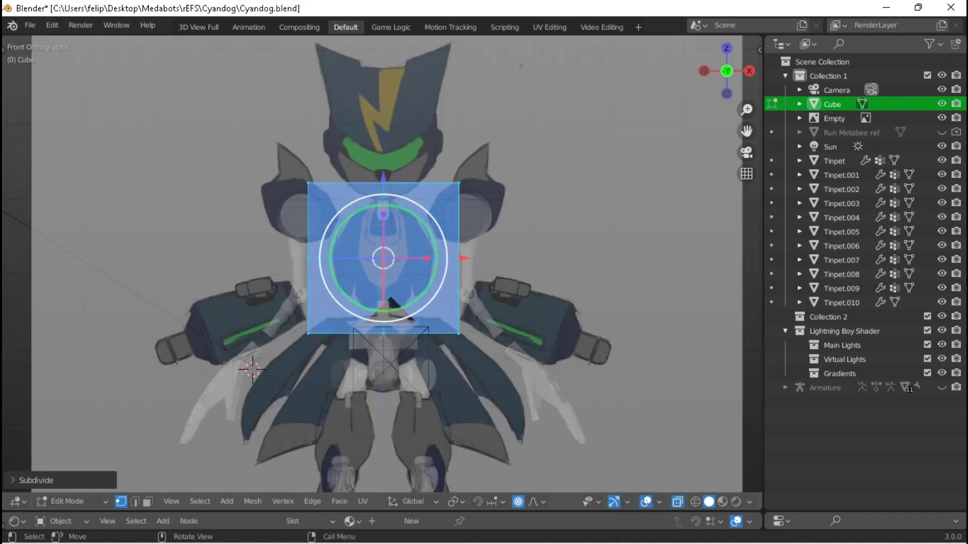
Delete the vertices of the subdivided cube's half on the negative X side, keeping the centre line.
{"action": "left_click", "coordinate": [459, 333]}
{"action": "left_click", "coordinate": [459, 183]}
{"action": "left_click", "coordinate": [458, 258], "text": "shift"}
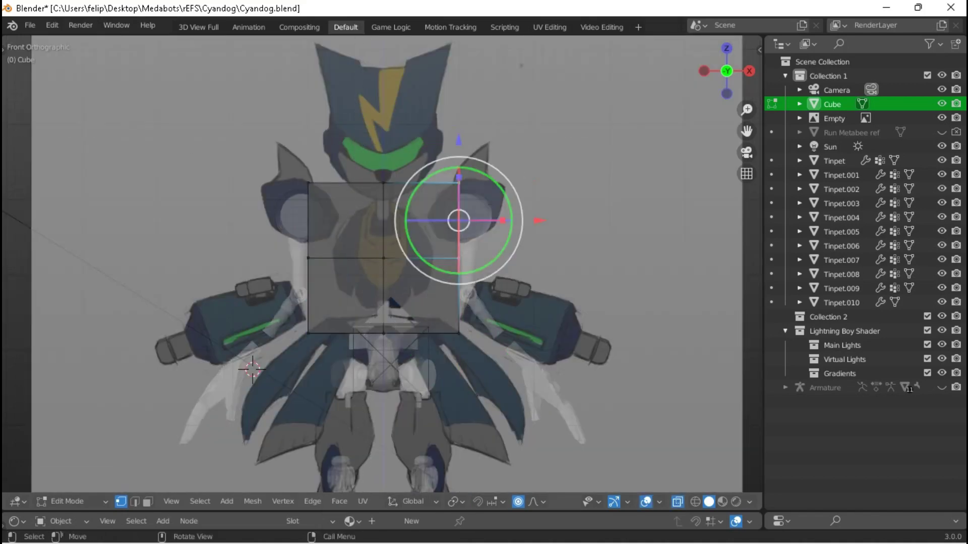
{"action": "left_click", "coordinate": [308, 182]}
{"action": "left_click_drag", "start_coordinate": [256, 135], "coordinate": [328, 348]}
{"action": "key", "text": "x"}
{"action": "left_click", "coordinate": [292, 346]}
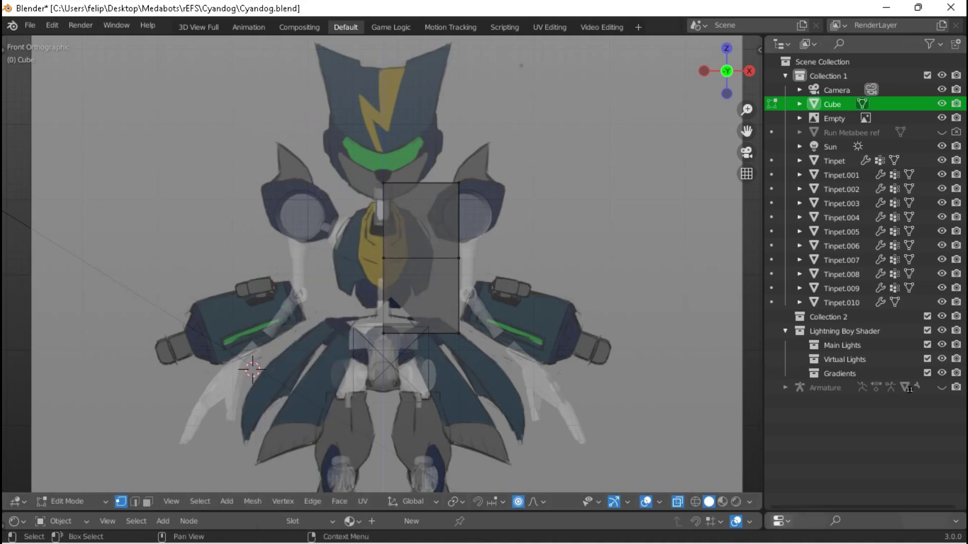
Join the shader editor strip into the 3D viewport area and enlarge the Properties editor below the Outliner.
{"action": "right_click", "coordinate": [631, 510]}
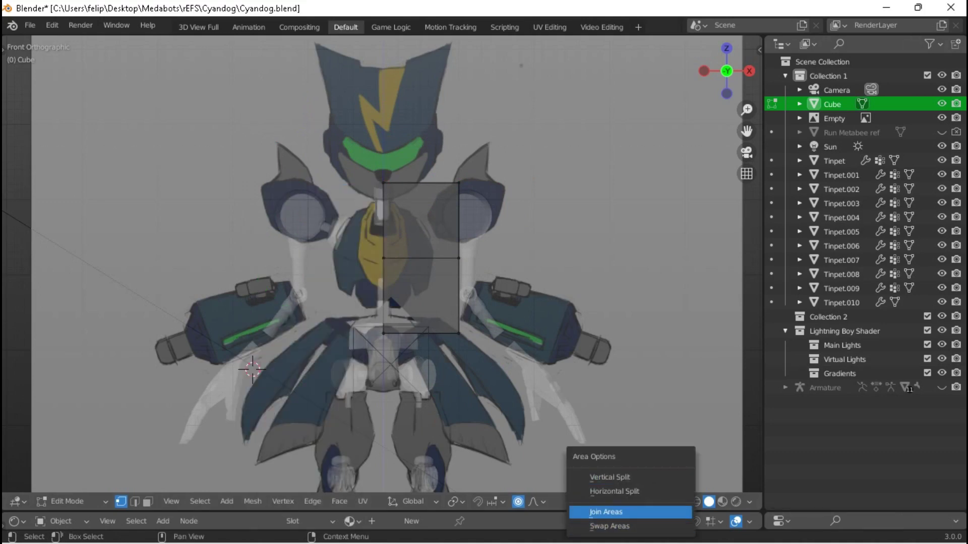
{"action": "left_click", "coordinate": [605, 511]}
{"action": "left_click", "coordinate": [604, 521]}
{"action": "left_click_drag", "start_coordinate": [864, 513], "coordinate": [864, 283]}
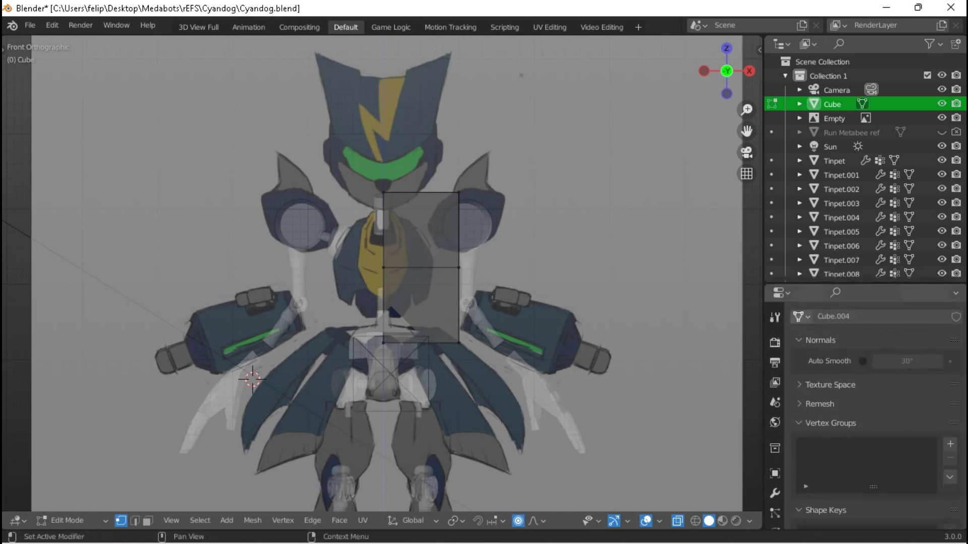
Add a Mirror modifier on the X axis to the half cube with clipping enabled.
{"action": "left_click", "coordinate": [775, 493]}
{"action": "left_click", "coordinate": [857, 340]}
{"action": "left_click", "coordinate": [709, 261]}
{"action": "key", "text": "ctrl+z"}
{"action": "left_click", "coordinate": [857, 340]}
{"action": "left_click", "coordinate": [687, 167]}
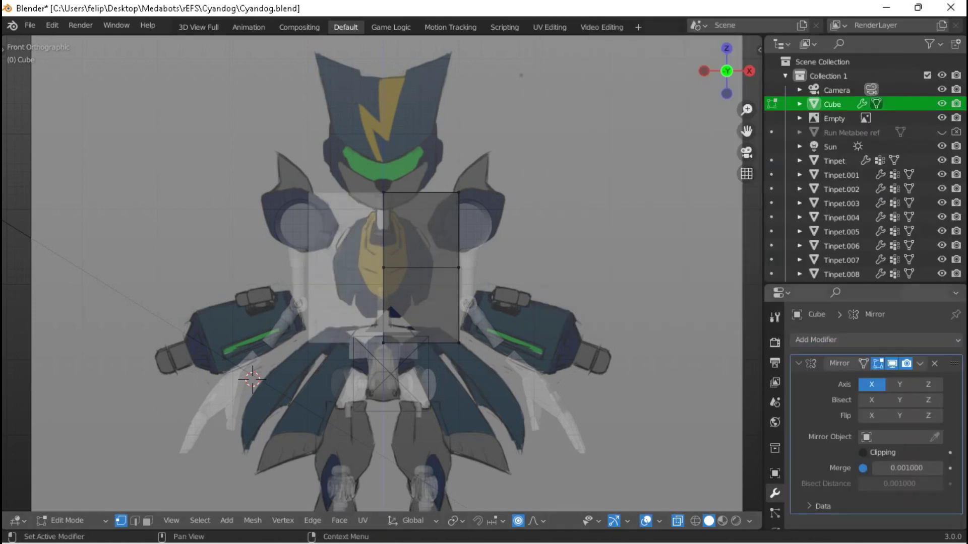
Move and scale the half cube over the torso in the front reference.
{"action": "left_click_drag", "start_coordinate": [464, 184], "coordinate": [378, 335]}
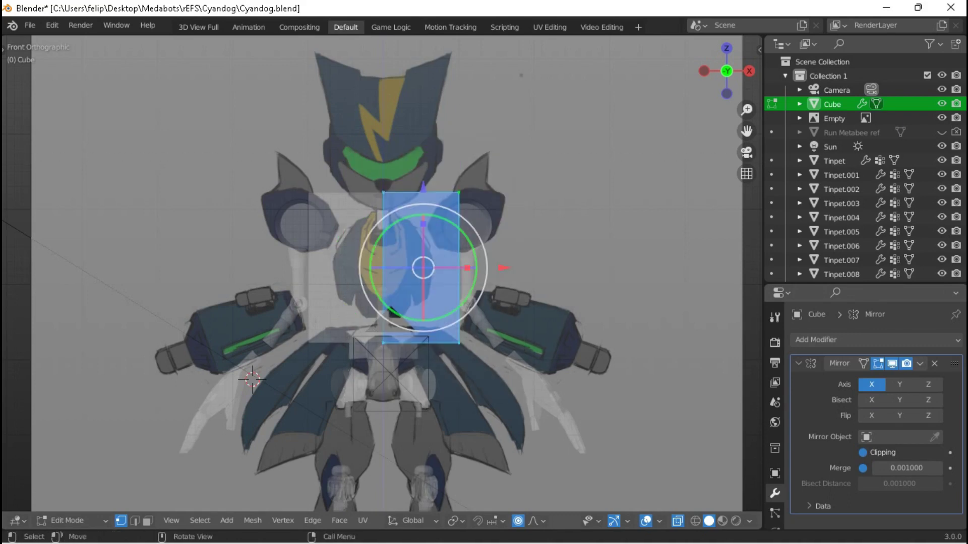
{"action": "key", "text": "g"}
{"action": "key", "text": "Return"}
{"action": "key", "text": "s"}
{"action": "key", "text": "Return"}
{"action": "scroll", "coordinate": [444, 262], "scroll_direction": "up", "scroll_amount": 3}
Reposition the half cube's lower centre vertex with proportional editing to match the torso reference.
{"action": "left_click", "coordinate": [386, 414]}
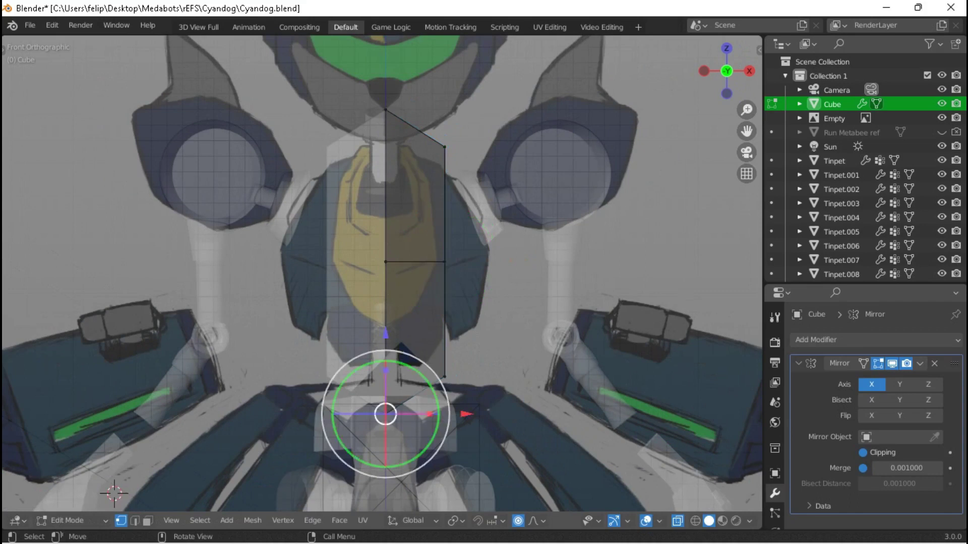
{"action": "middle_click_drag", "start_coordinate": [386, 415], "coordinate": [282, 428]}
{"action": "scroll", "coordinate": [282, 398], "scroll_direction": "up", "scroll_amount": 4}
{"action": "key", "text": "g"}
{"action": "left_click", "coordinate": [115, 492]}
{"action": "key", "text": "g"}
{"action": "left_click", "coordinate": [116, 423]}
{"action": "middle_click_drag", "start_coordinate": [116, 424], "coordinate": [151, 454]}
{"action": "scroll", "coordinate": [141, 429], "scroll_direction": "up", "scroll_amount": 2}
Delete the half cube down to a single vertex, place it on the yellow collar's edge, and turn off proportional editing.
{"action": "key", "text": "alt+z"}
{"action": "key", "text": "x"}
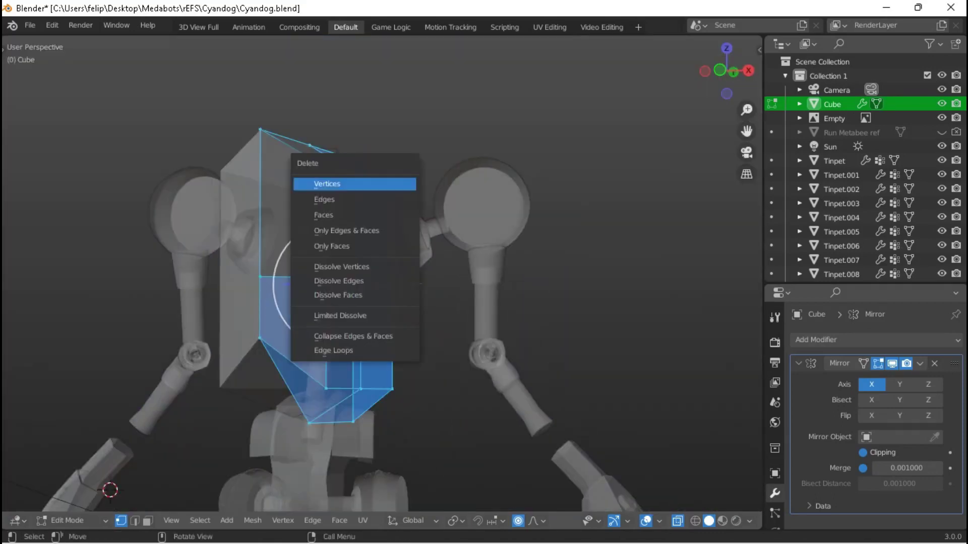
{"action": "key", "text": "Return"}
{"action": "key", "text": "KP_1"}
{"action": "key", "text": "g"}
{"action": "key", "text": "Return"}
{"action": "key", "text": "o"}
{"action": "scroll", "coordinate": [382, 274], "scroll_direction": "up", "scroll_amount": 1}
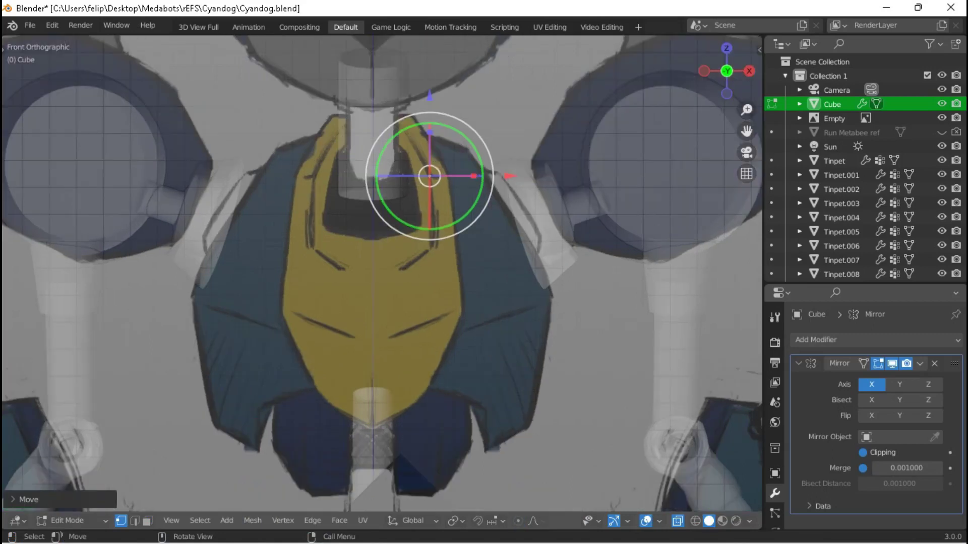
Move the remaining vertex in side view to set its depth in front of the neck.
{"action": "key", "text": "KP_3"}
{"action": "scroll", "coordinate": [381, 274], "scroll_direction": "down", "scroll_amount": 2}
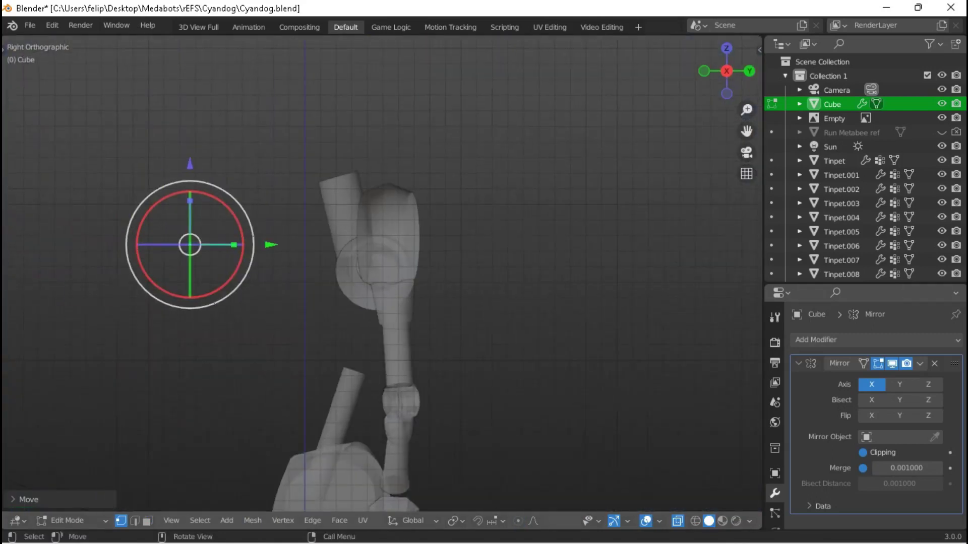
{"action": "key", "text": "g"}
{"action": "key", "text": "KP_1"}
{"action": "scroll", "coordinate": [382, 273], "scroll_direction": "up", "scroll_amount": 4}
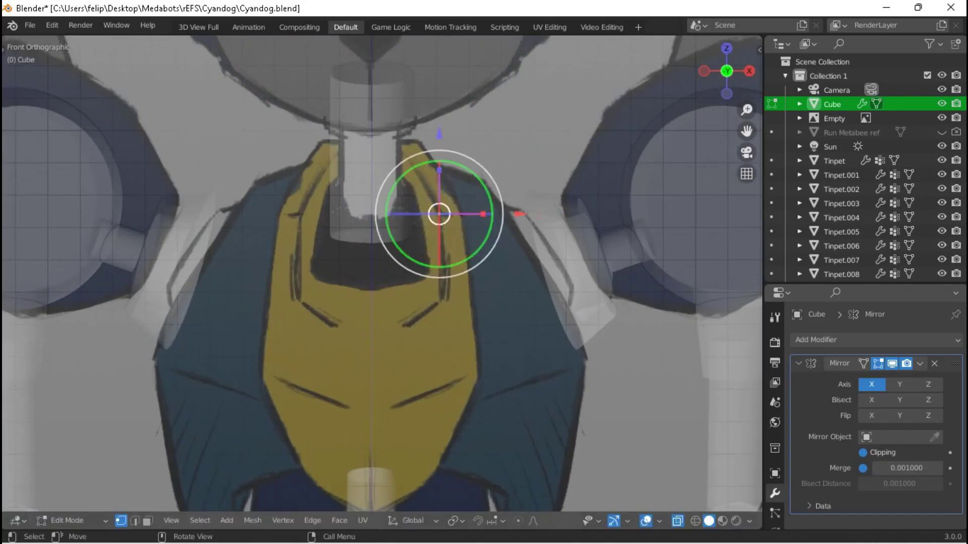
Extrude the collar edge up and back to the neck and align its top with the reference, forming the upper strip.
{"action": "key", "text": "KP_3"}
{"action": "key", "text": "g"}
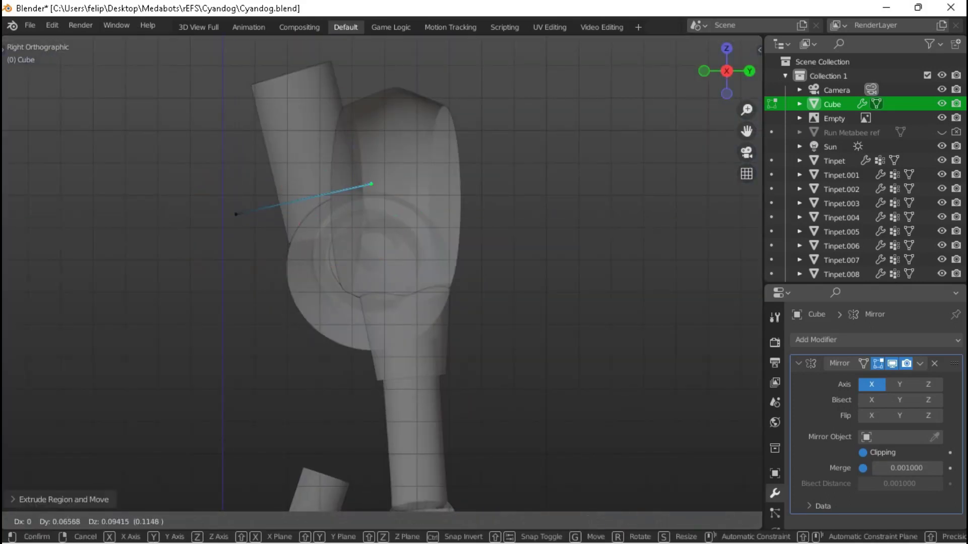
{"action": "key", "text": "Return"}
{"action": "key", "text": "KP_1"}
{"action": "key", "text": "g"}
{"action": "key", "text": "Return"}
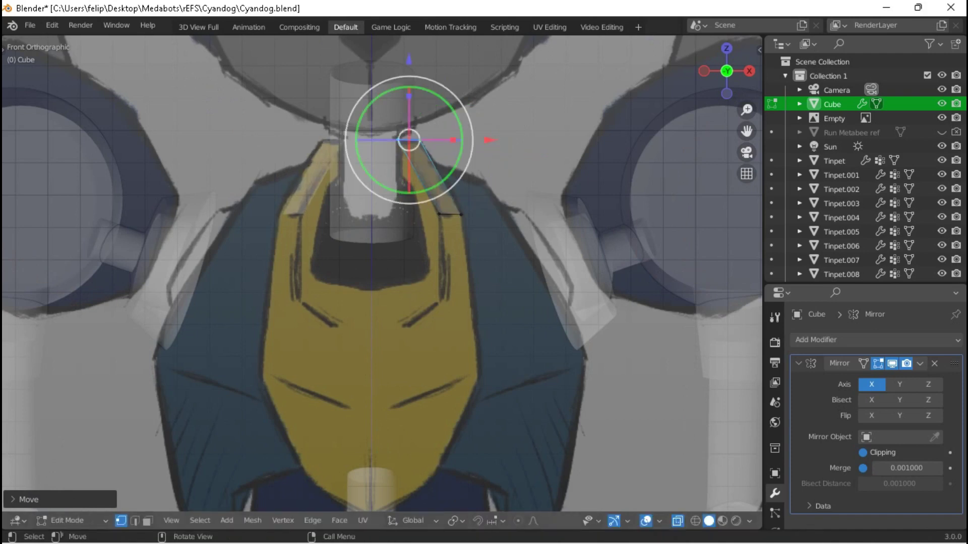
Extrude the strip's lower edge down and forward along the collar and align it with the yellow outline.
{"action": "left_click", "coordinate": [438, 214]}
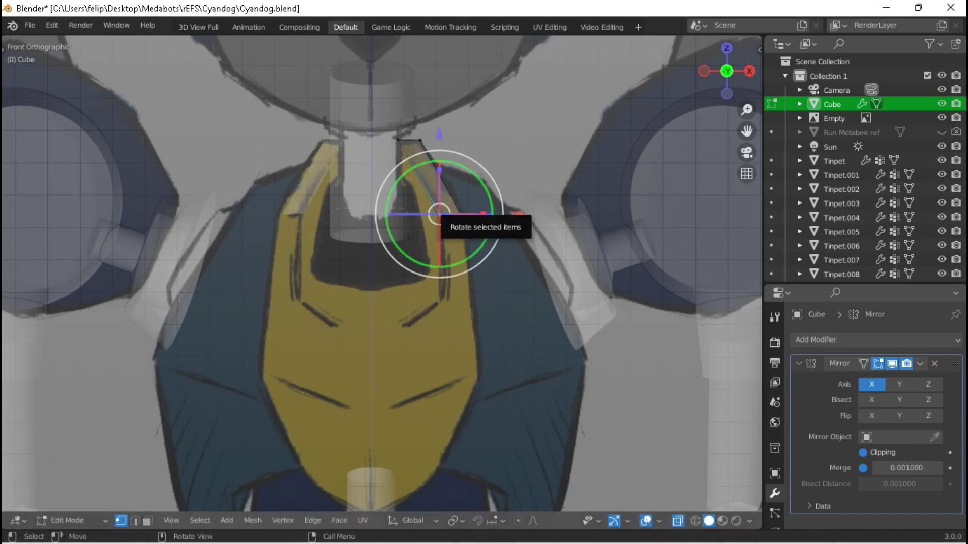
{"action": "key", "text": "KP_3"}
{"action": "key", "text": "Return"}
{"action": "key", "text": "KP_1"}
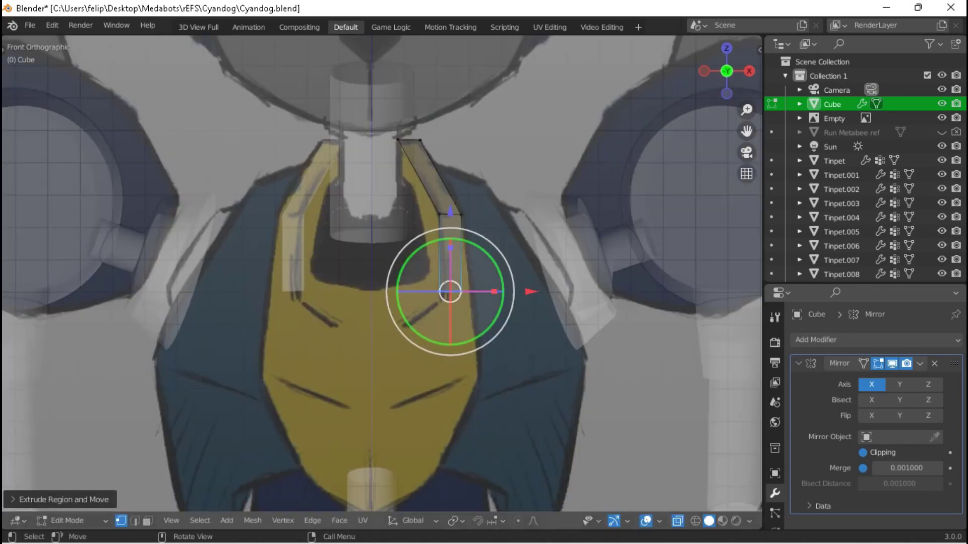
{"action": "key", "text": "g"}
{"action": "key", "text": "Return"}
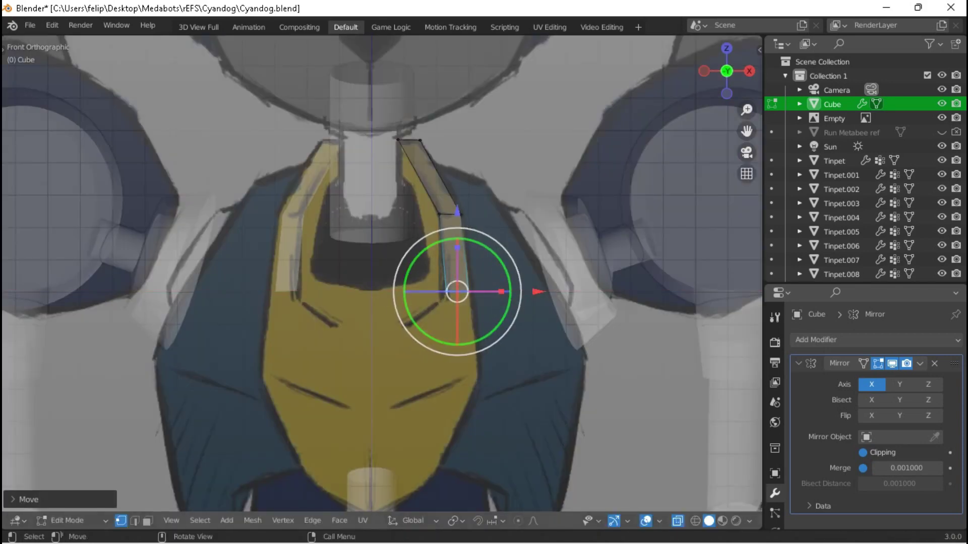
Extrude the collar's top edge behind the neck to the centre line, add a loop cut, and round the back curve.
{"action": "middle_click_drag", "start_coordinate": [383, 252], "coordinate": [252, 192]}
{"action": "key", "text": "e"}
{"action": "key", "text": "Return"}
{"action": "left_click_drag", "start_coordinate": [371, 309], "coordinate": [406, 272]}
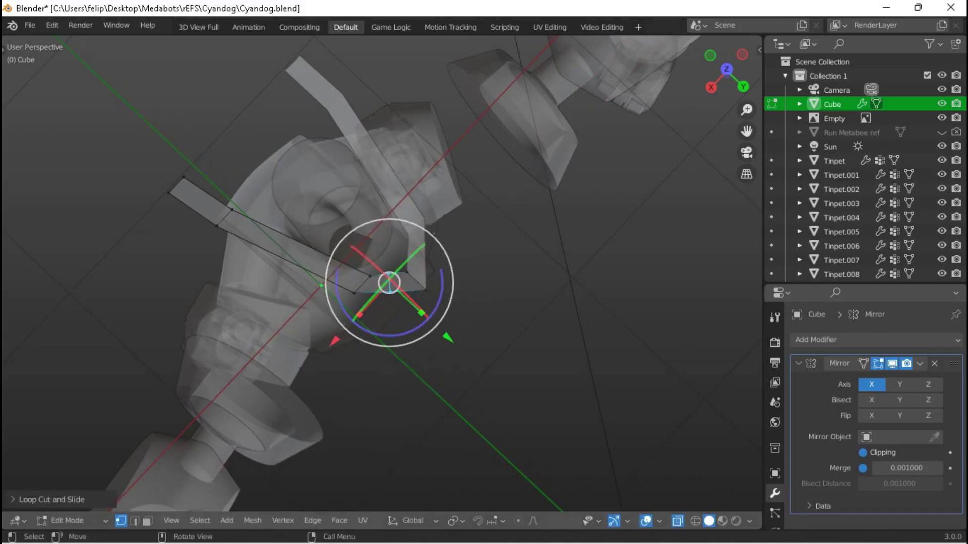
{"action": "left_click_drag", "start_coordinate": [389, 292], "coordinate": [394, 301]}
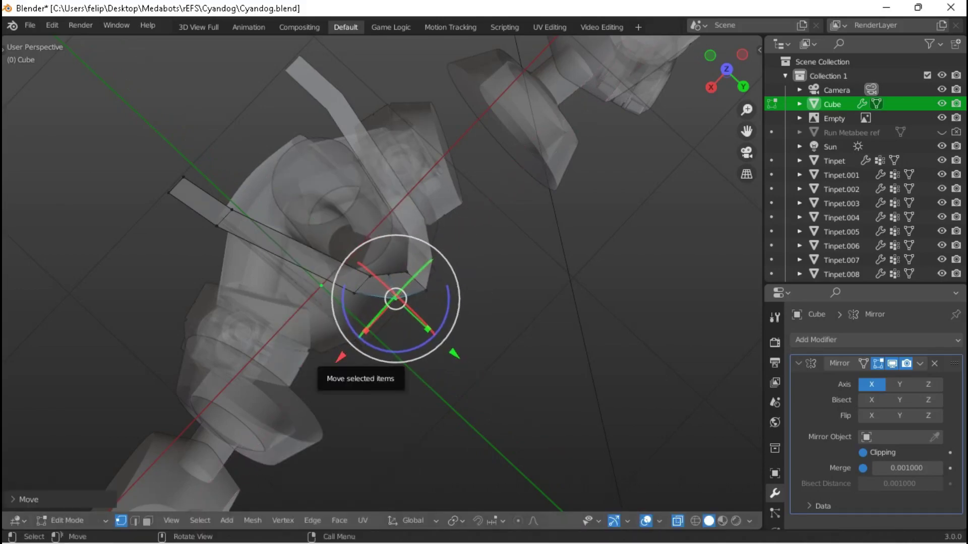
{"action": "key", "text": "KP_7"}
{"action": "left_click_drag", "start_coordinate": [384, 259], "coordinate": [371, 230]}
Adjust the height of the collar's back centre points along Z in side view.
{"action": "key", "text": "Tab"}
{"action": "middle_click_drag", "start_coordinate": [371, 229], "coordinate": [373, 263]}
{"action": "key", "text": "Tab"}
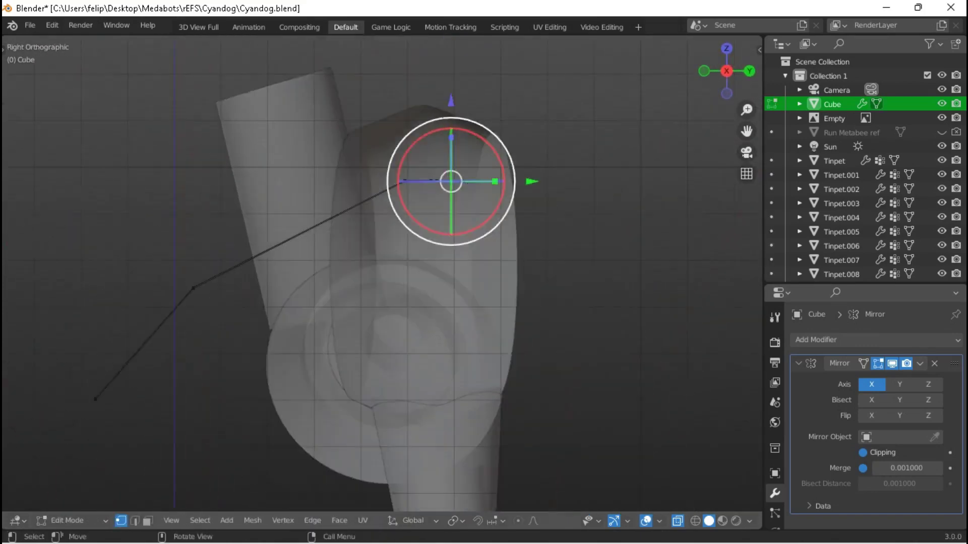
{"action": "scroll", "coordinate": [383, 272], "scroll_direction": "down", "scroll_amount": 2}
{"action": "scroll", "coordinate": [383, 272], "scroll_direction": "up", "scroll_amount": 5}
{"action": "key", "text": "g"}
{"action": "key", "text": "z"}
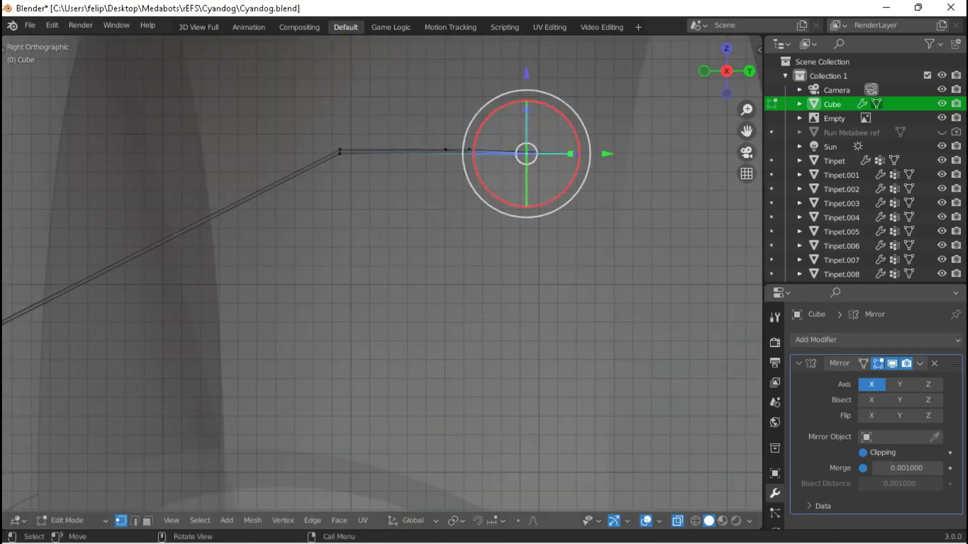
{"action": "key", "text": "Return"}
Check the mirrored collar outside edit mode and save Cyandog.blend.
{"action": "left_click", "coordinate": [577, 151]}
{"action": "middle_click_drag", "start_coordinate": [383, 272], "coordinate": [328, 252]}
{"action": "key", "text": "Tab"}
{"action": "scroll", "coordinate": [383, 272], "scroll_direction": "down", "scroll_amount": 3}
{"action": "key", "text": "ctrl+s"}
{"action": "key", "text": "Tab"}
Extrude the collar's inner edge downward to start the inner wall around the neck.
{"action": "key", "text": "KP_1"}
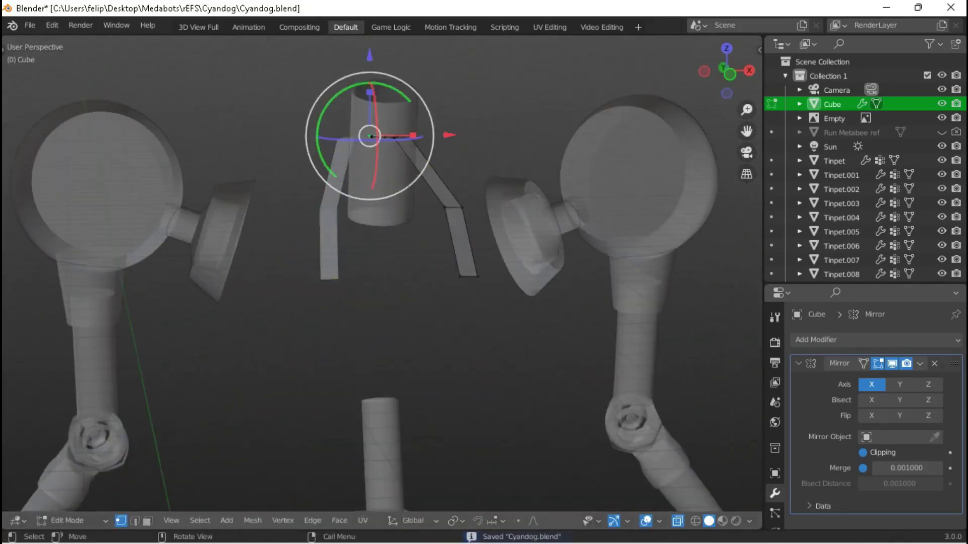
{"action": "scroll", "coordinate": [383, 272], "scroll_direction": "up", "scroll_amount": 5}
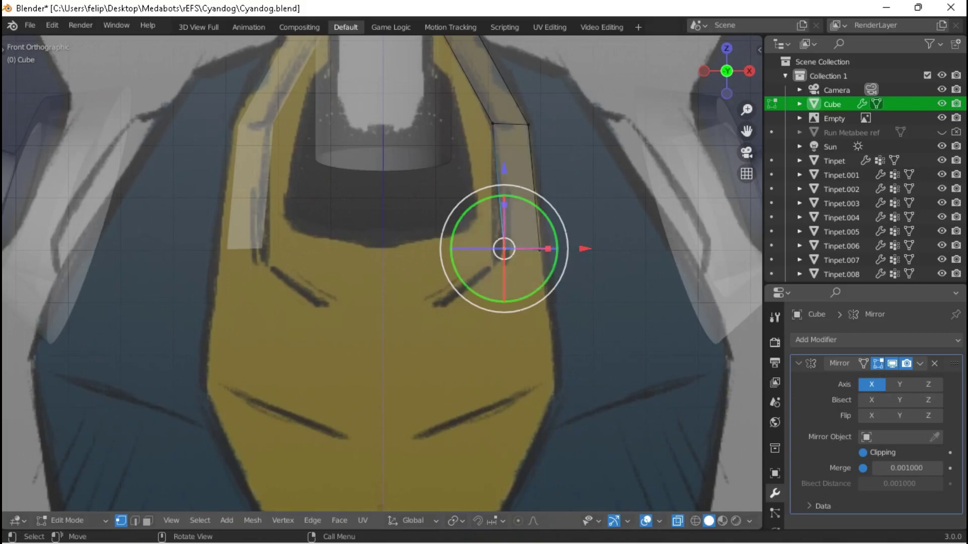
{"action": "scroll", "coordinate": [382, 273], "scroll_direction": "down", "scroll_amount": 2}
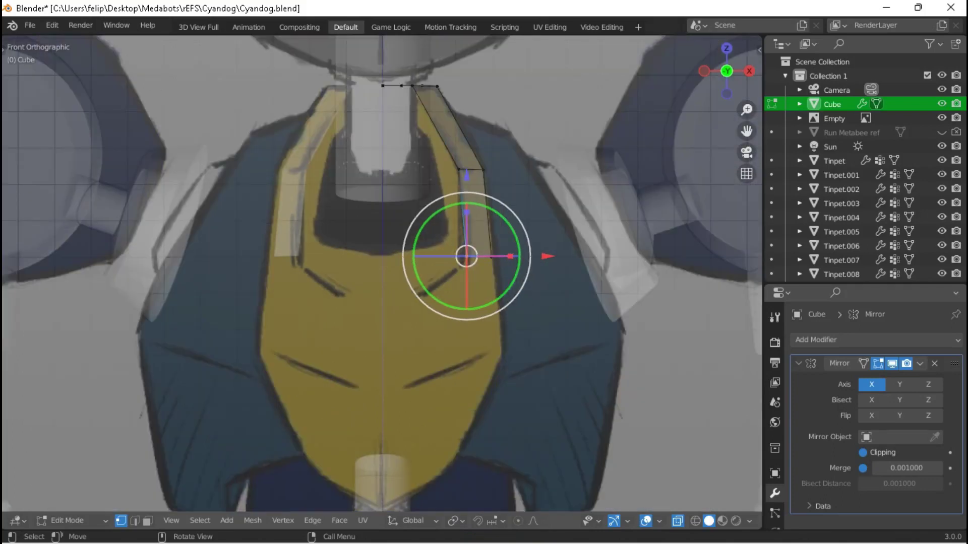
{"action": "middle_click_drag", "start_coordinate": [383, 272], "coordinate": [353, 257]}
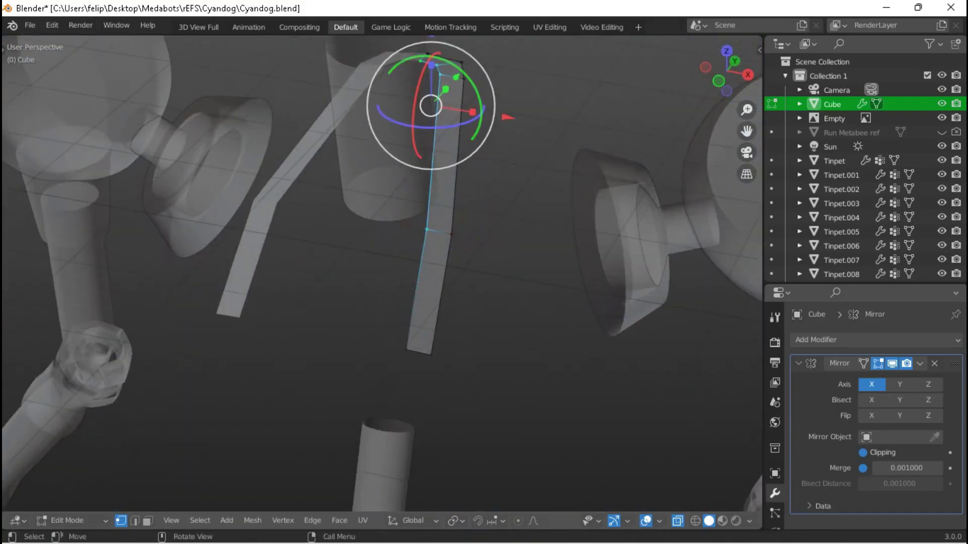
{"action": "key", "text": "KP_3"}
{"action": "key", "text": "KP_1"}
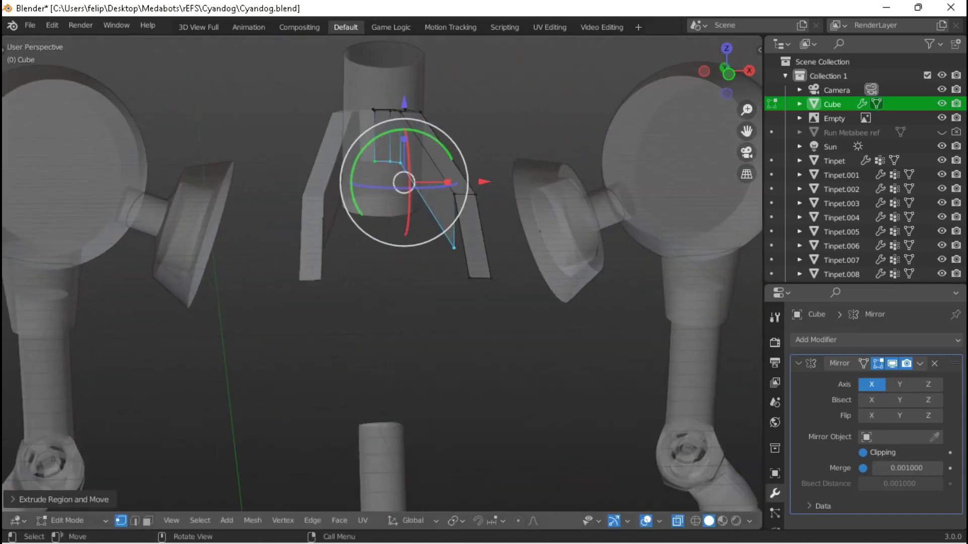
{"action": "scroll", "coordinate": [382, 273], "scroll_direction": "up", "scroll_amount": 5}
Move the inner wall's lower vertices to follow the neck opening in front view and adjust their depth along Y.
{"action": "key", "text": "g"}
{"action": "key", "text": "o"}
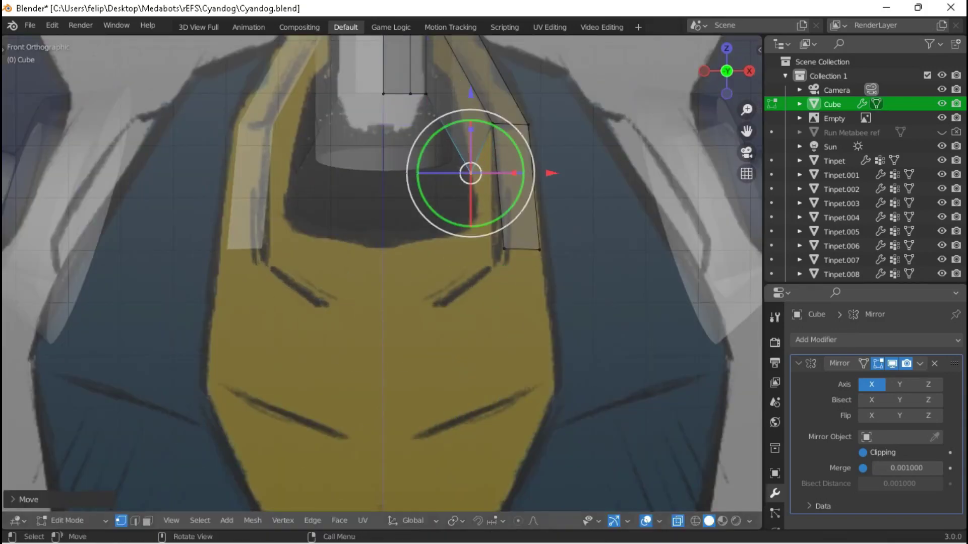
{"action": "key", "text": "Return"}
{"action": "middle_click_drag", "start_coordinate": [382, 274], "coordinate": [272, 471]}
{"action": "key", "text": "KP_3"}
{"action": "scroll", "coordinate": [362, 273], "scroll_direction": "up", "scroll_amount": 3}
{"action": "key", "text": "g"}
{"action": "key", "text": "y"}
{"action": "key", "text": "Return"}
{"action": "key", "text": "g"}
{"action": "key", "text": "y"}
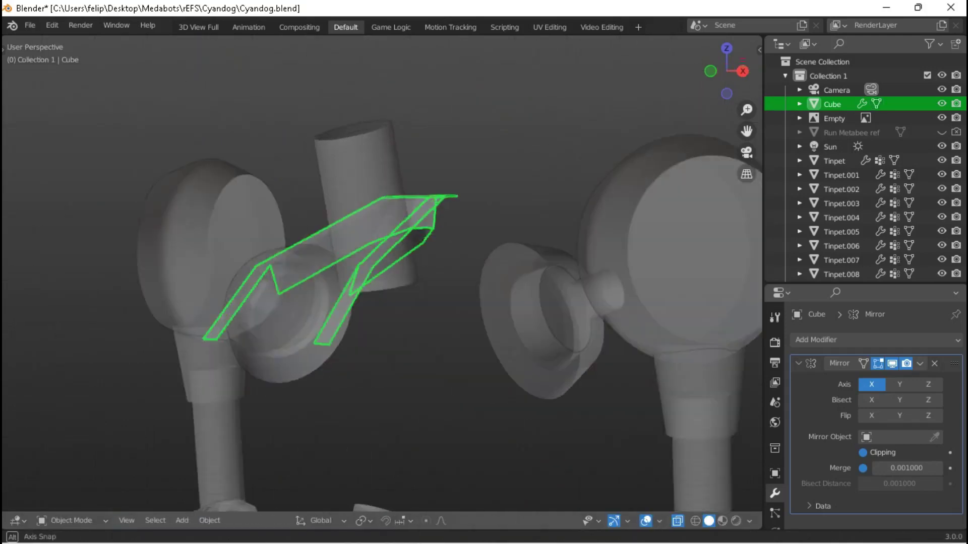
Extend the collar's inner faces down to the lower corner of the dark neck opening.
{"action": "key", "text": "Tab"}
{"action": "key", "text": "KP_1"}
{"action": "scroll", "coordinate": [382, 273], "scroll_direction": "up", "scroll_amount": 4}
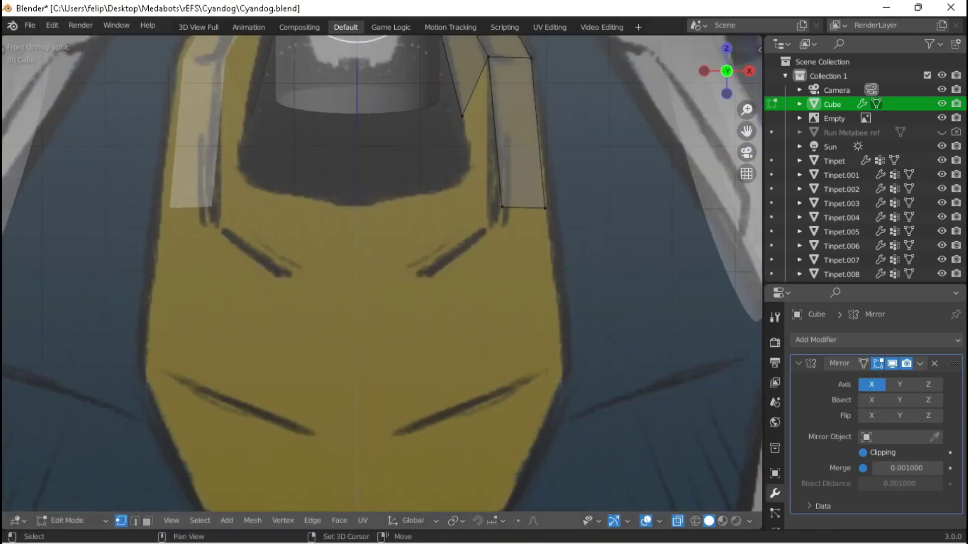
{"action": "scroll", "coordinate": [382, 274], "scroll_direction": "down", "scroll_amount": 1}
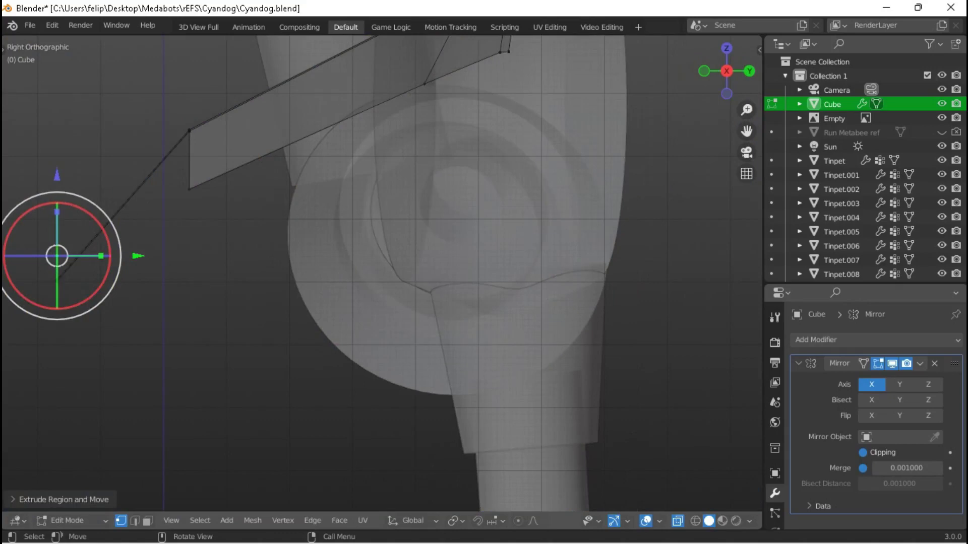
{"action": "mouse_move", "coordinate": [383, 272]}
{"action": "middle_mouse_down"}
{"action": "mouse_move", "coordinate": [403, 262]}
{"action": "mouse_move", "coordinate": [383, 272]}
{"action": "middle_mouse_up"}
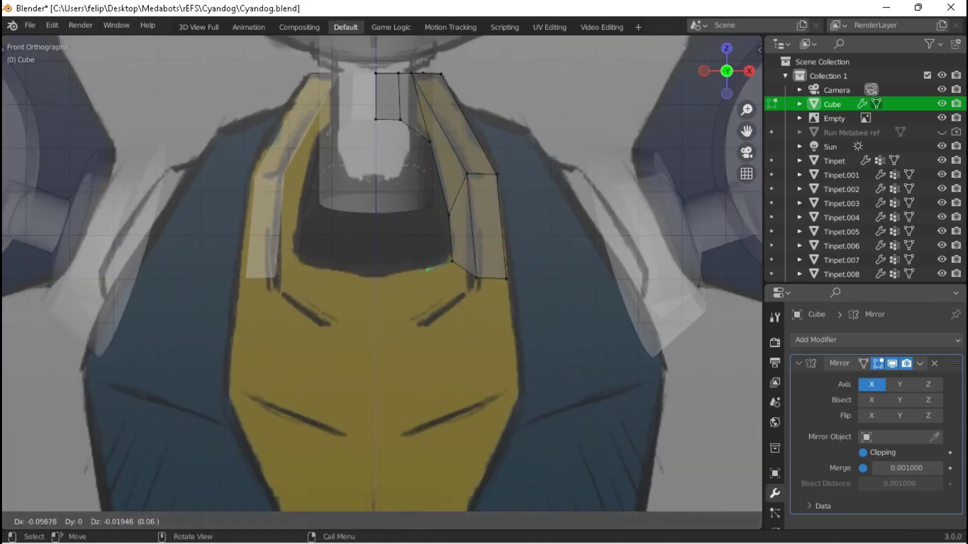
Extrude a vertex from the neck opening's lower corner and move it along X to the mirror centre line.
{"action": "key", "text": "Return"}
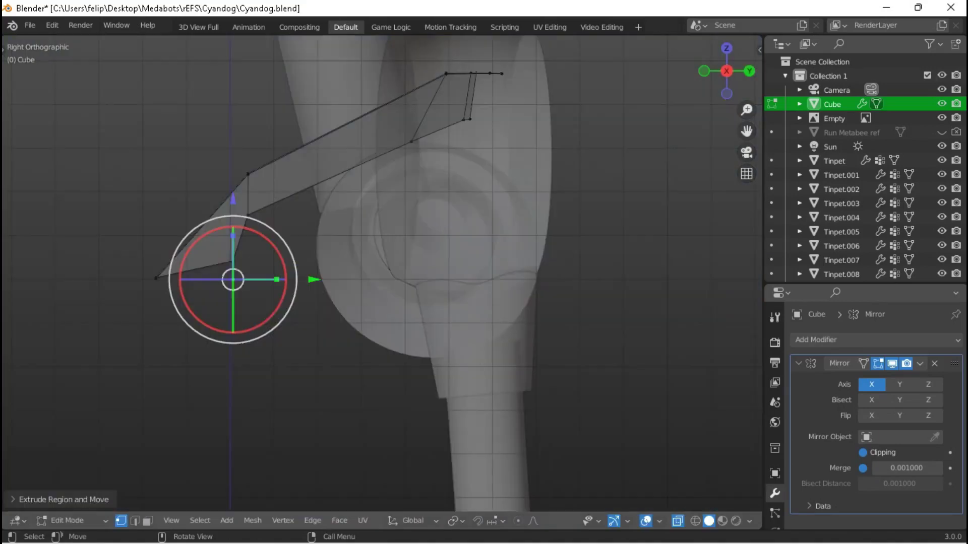
{"action": "key", "text": "g"}
{"action": "key", "text": "x"}
{"action": "key", "text": "Return"}
{"action": "middle_click_drag", "start_coordinate": [383, 273], "coordinate": [403, 262]}
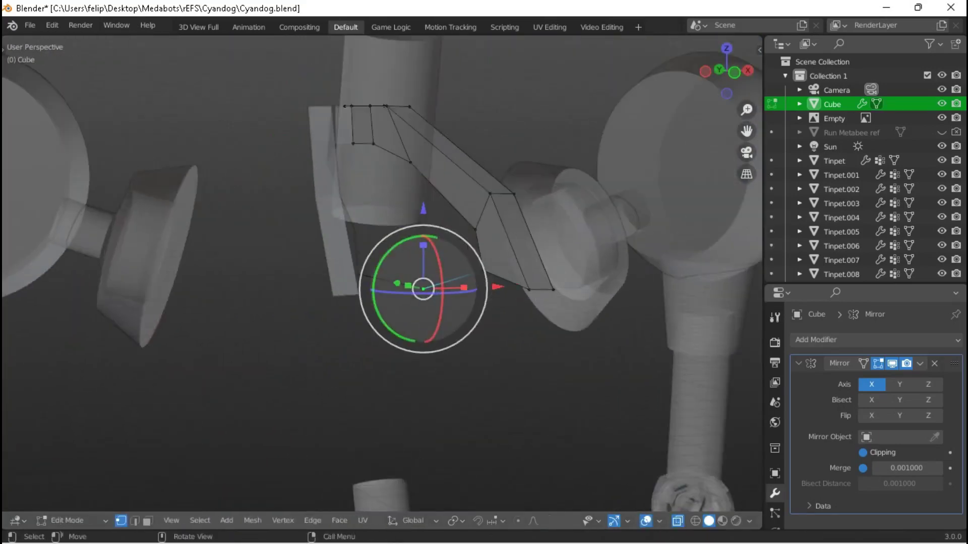
{"action": "key", "text": "KP_1"}
{"action": "key", "text": "g"}
{"action": "key", "text": "x"}
{"action": "key", "text": "Return"}
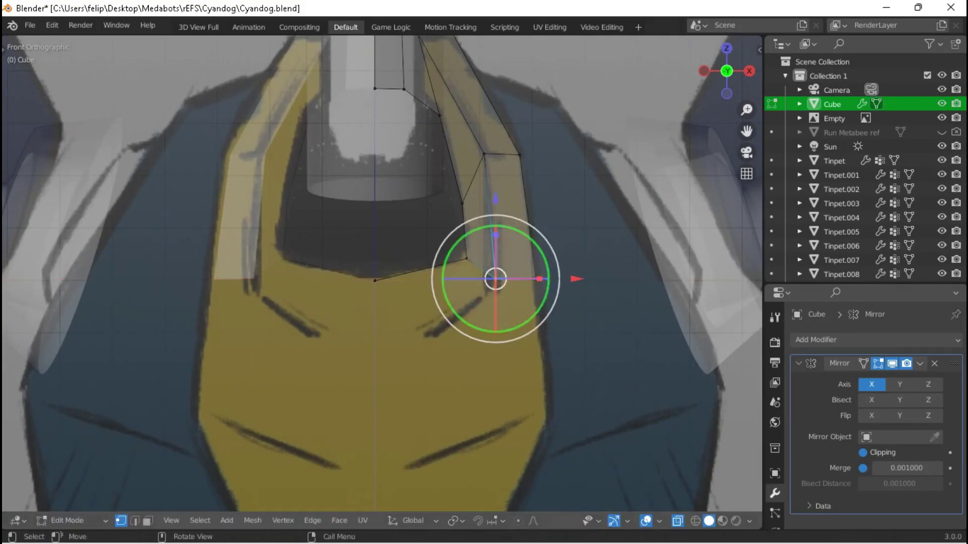
Extrude the strip's lower inner corner to the centre line, fill the front face, and adjust the new point along Y.
{"action": "key", "text": "Return"}
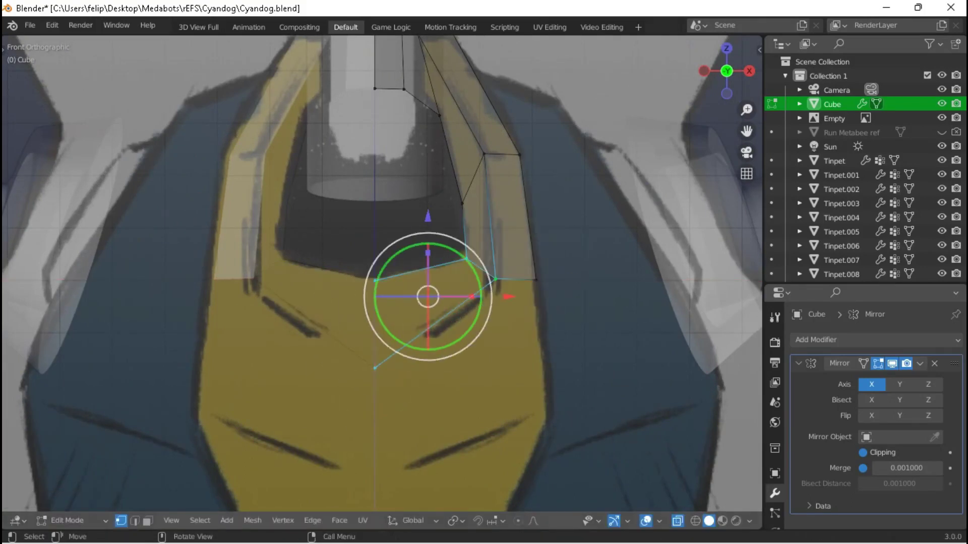
{"action": "middle_click_drag", "start_coordinate": [383, 272], "coordinate": [449, 282]}
{"action": "key", "text": "g"}
{"action": "key", "text": "y"}
{"action": "key", "text": "Return"}
Check the collar outside edit mode, save Cyandog.blend, and return to editing the mesh in front view.
{"action": "key", "text": "Tab"}
{"action": "key", "text": "KP_Decimal"}
{"action": "middle_click_drag", "start_coordinate": [383, 272], "coordinate": [448, 283]}
{"action": "key", "text": "ctrl+s"}
{"action": "scroll", "coordinate": [384, 272], "scroll_direction": "down", "scroll_amount": 5}
{"action": "key", "text": "KP_1"}
{"action": "key", "text": "Tab"}
{"action": "key", "text": "KP_Decimal"}
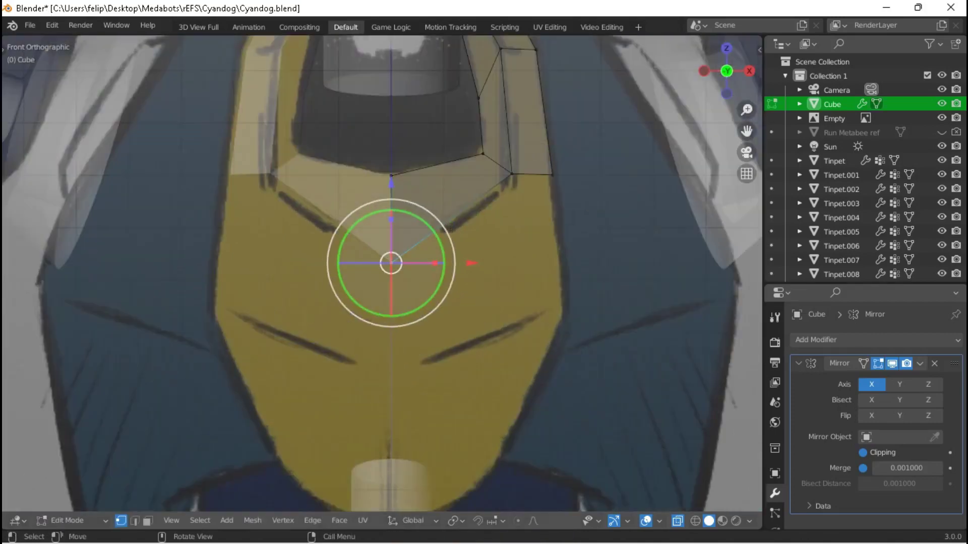
Place the vertex extruded from the front face's lower point further down the centre line, near the chest's crease.
{"action": "key", "text": "KP_3"}
{"action": "key", "text": "Return"}
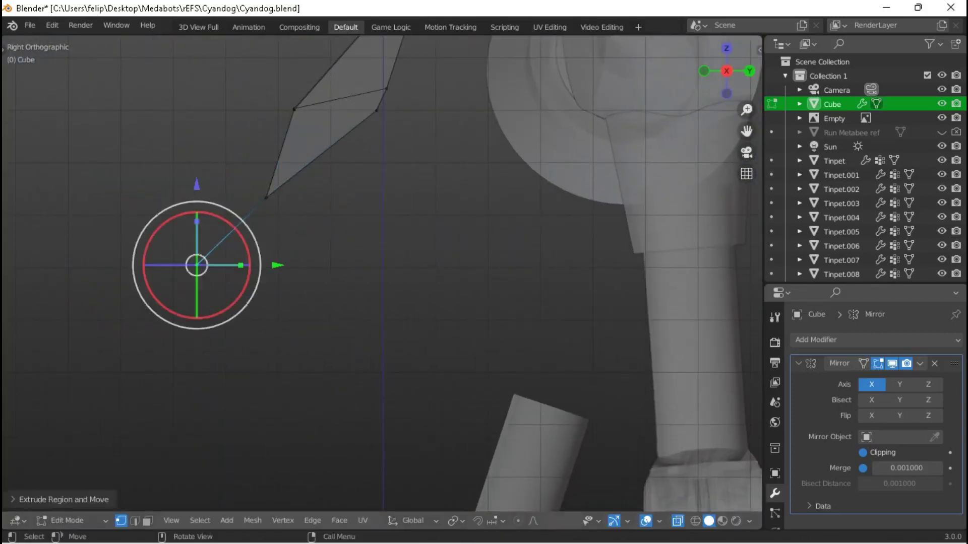
{"action": "key", "text": "KP_1"}
{"action": "key", "text": "Return"}
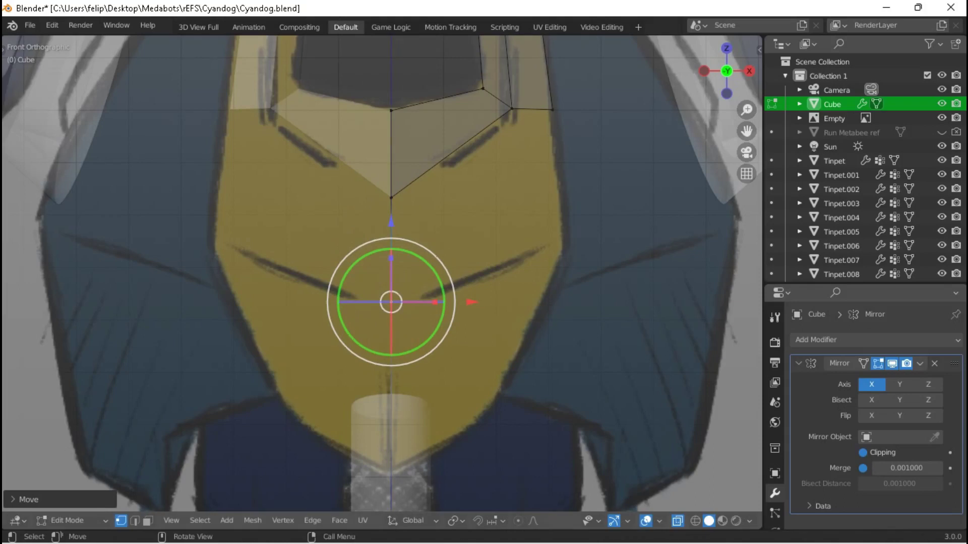
Adjust the depth of the new centre-line vertex along Y in side view.
{"action": "scroll", "coordinate": [382, 274], "scroll_direction": "down", "scroll_amount": 1}
{"action": "left_click", "coordinate": [489, 136]}
{"action": "left_click", "coordinate": [389, 297]}
{"action": "key", "text": "KP_3"}
{"action": "key", "text": "g"}
{"action": "key", "text": "y"}
{"action": "key", "text": "Return"}
{"action": "scroll", "coordinate": [382, 274], "scroll_direction": "down", "scroll_amount": 2}
{"action": "key", "text": "KP_1"}
{"action": "scroll", "coordinate": [382, 273], "scroll_direction": "up", "scroll_amount": 2}
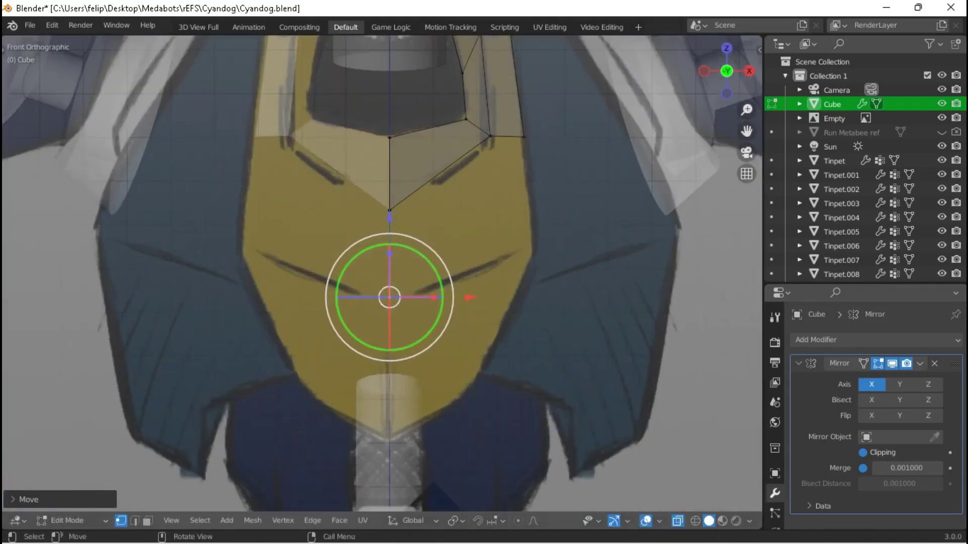
Extrude the side strip's lower edge down to the chest's widest corner and position its inner vertex on the reference.
{"action": "key", "text": "KP_3"}
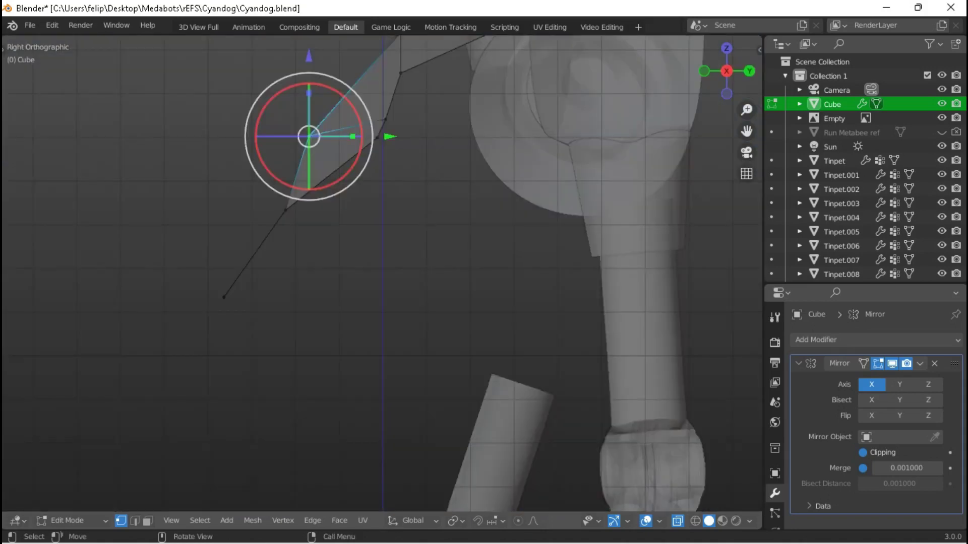
{"action": "key", "text": "KP_1"}
{"action": "key", "text": "g"}
{"action": "key", "text": "Return"}
{"action": "key", "text": "g"}
{"action": "key", "text": "Return"}
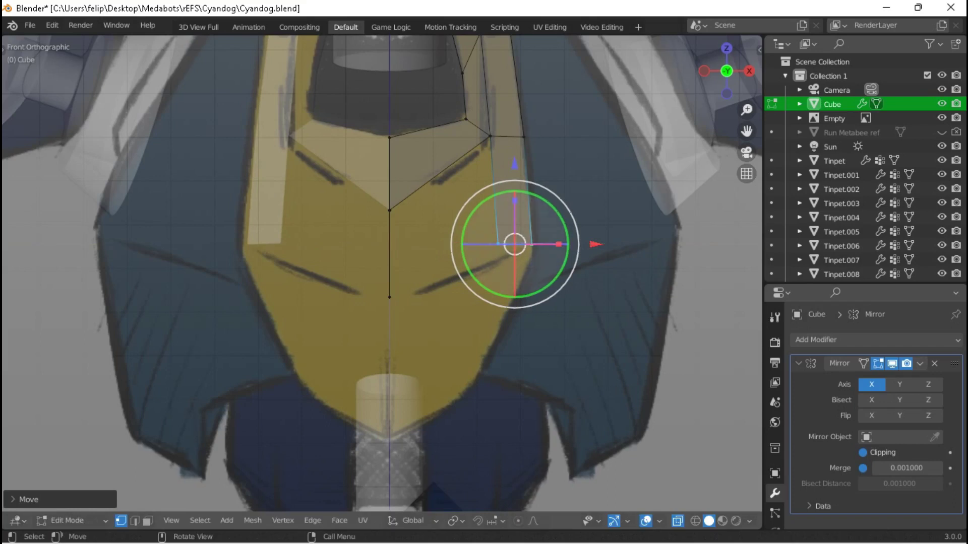
{"action": "left_click", "coordinate": [498, 243]}
{"action": "key", "text": "g"}
{"action": "key", "text": "Return"}
Fill the front face between the side strip and the centre line, and adjust the vertex depth along Y.
{"action": "left_click", "coordinate": [489, 136], "text": "shift"}
{"action": "left_click", "coordinate": [389, 210], "text": "shift"}
{"action": "middle_click_drag", "start_coordinate": [389, 211], "coordinate": [292, 242]}
{"action": "key", "text": "g"}
{"action": "key", "text": "y"}
{"action": "key", "text": "Escape"}
{"action": "key", "text": "g"}
{"action": "key", "text": "y"}
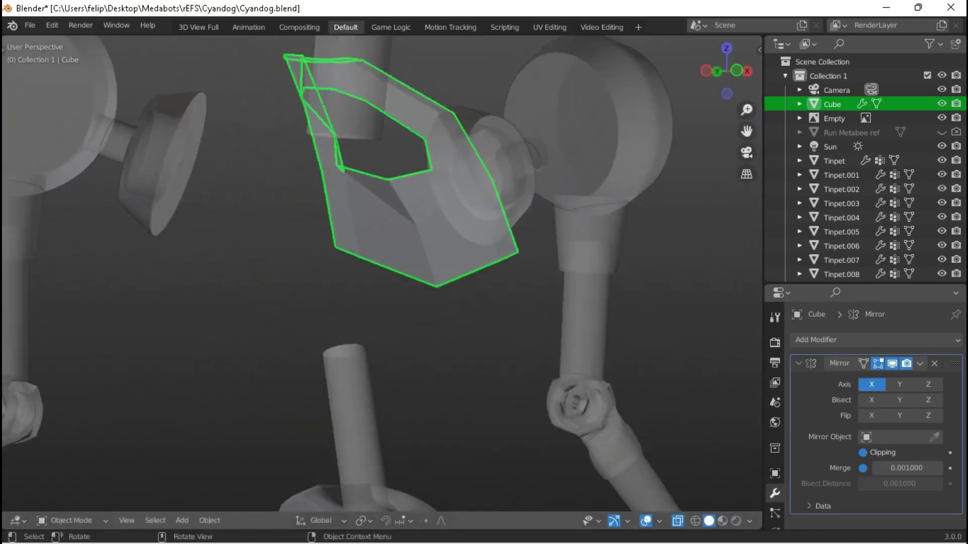
Save Cyandog.blend, compare the chest with the front reference, and return to editing the mesh in side view.
{"action": "key", "text": "ctrl+s"}
{"action": "middle_click_drag", "start_coordinate": [383, 272], "coordinate": [363, 277]}
{"action": "key", "text": "KP_1"}
{"action": "key", "text": "KP_Decimal"}
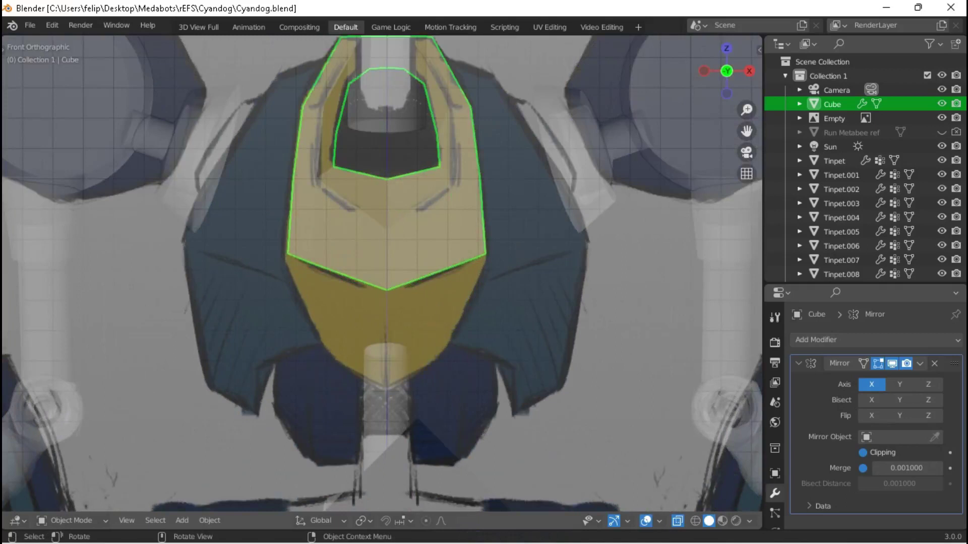
{"action": "key", "text": "KP_3"}
{"action": "key", "text": "Tab"}
Shift the lower chest vertices one after another along Y to shape the faceted side profile.
{"action": "middle_click_drag", "start_coordinate": [383, 272], "coordinate": [342, 242]}
{"action": "key", "text": "Return"}
{"action": "key", "text": "g"}
{"action": "key", "text": "y"}
{"action": "key", "text": "Return"}
{"action": "key", "text": "g"}
{"action": "key", "text": "y"}
{"action": "key", "text": "Return"}
{"action": "key", "text": "g"}
{"action": "key", "text": "y"}
{"action": "key", "text": "Return"}
Check the chest outside edit mode, refine the vertex depth along Y again, and save Cyandog.blend.
{"action": "key", "text": "Tab"}
{"action": "key", "text": "Tab"}
{"action": "key", "text": "g"}
{"action": "key", "text": "y"}
{"action": "key", "text": "Return"}
{"action": "key", "text": "g"}
{"action": "key", "text": "Return"}
{"action": "key", "text": "ctrl+s"}
Extrude the lowest centre-line vertex down to the yellow chest plate's bottom tip on the front reference.
{"action": "key", "text": "KP_1"}
{"action": "key", "text": "KP_3"}
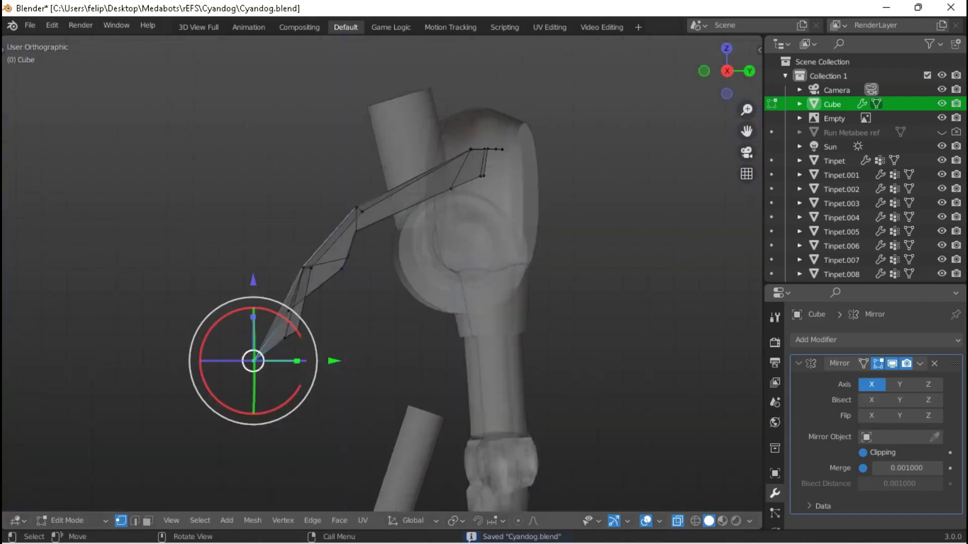
{"action": "key", "text": "e"}
{"action": "key", "text": "KP_1"}
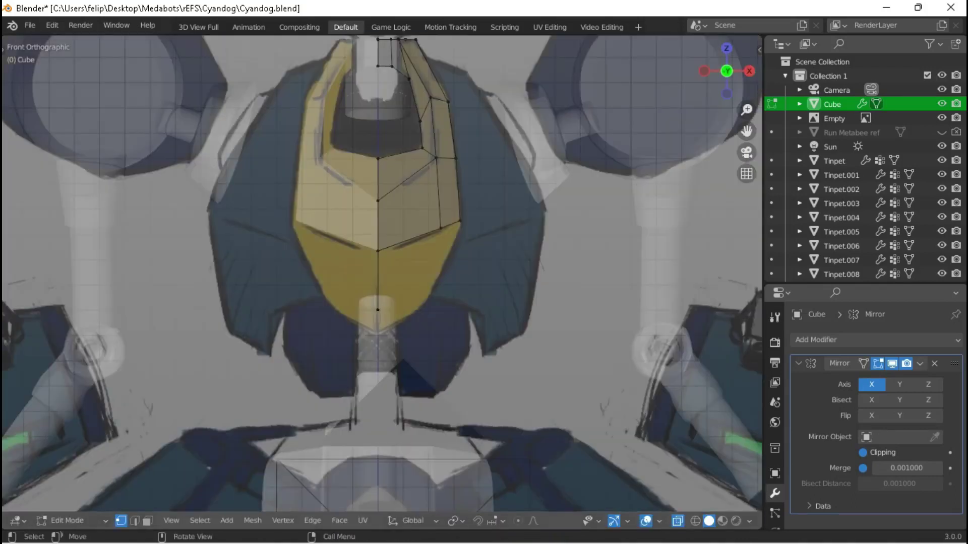
{"action": "key", "text": "g"}
{"action": "key", "text": "Return"}
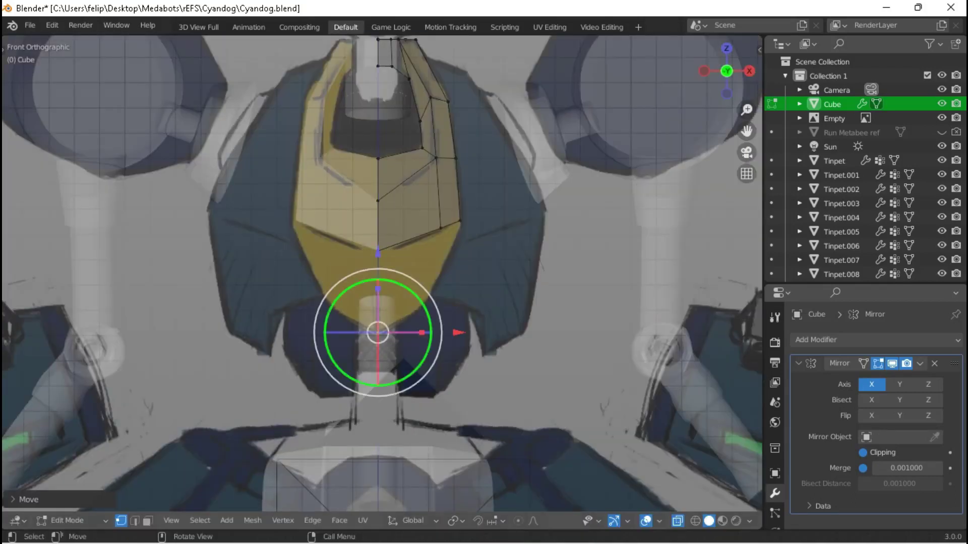
Extrude the side strip's lower edge downward in side view and shift it along Y.
{"action": "scroll", "coordinate": [382, 274], "scroll_direction": "up", "scroll_amount": 2, "text": "shift"}
{"action": "key", "text": "KP_3"}
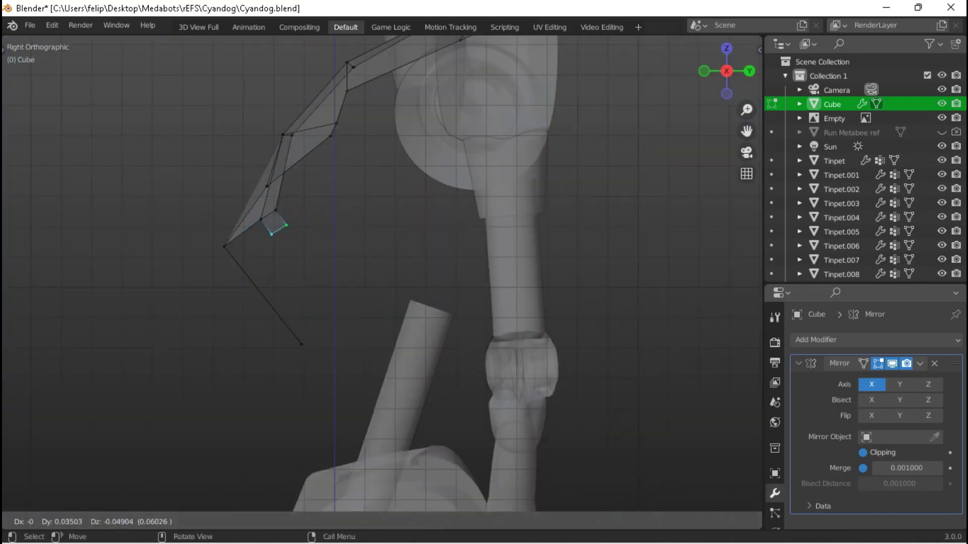
{"action": "middle_click_drag", "start_coordinate": [381, 274], "coordinate": [323, 222]}
{"action": "key", "text": "g"}
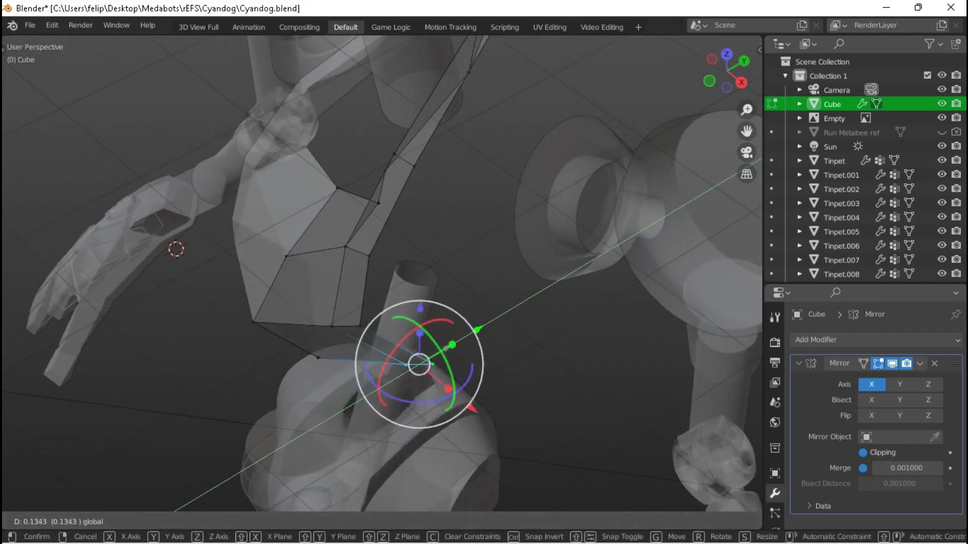
{"action": "key", "text": "Return"}
{"action": "key", "text": "KP_1"}
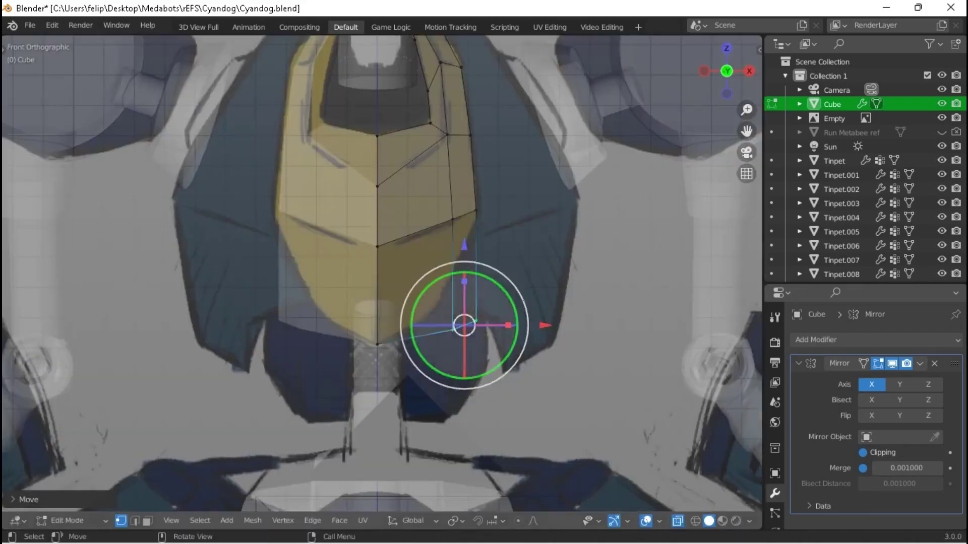
Move the extruded edge's outer vertex inward to the yellow plate's outline and check the shape outside edit mode.
{"action": "left_click", "coordinate": [476, 320]}
{"action": "key", "text": "g"}
{"action": "left_click", "coordinate": [437, 307]}
{"action": "key", "text": "Tab"}
{"action": "middle_click_drag", "start_coordinate": [437, 306], "coordinate": [454, 282]}
{"action": "key", "text": "KP_Decimal"}
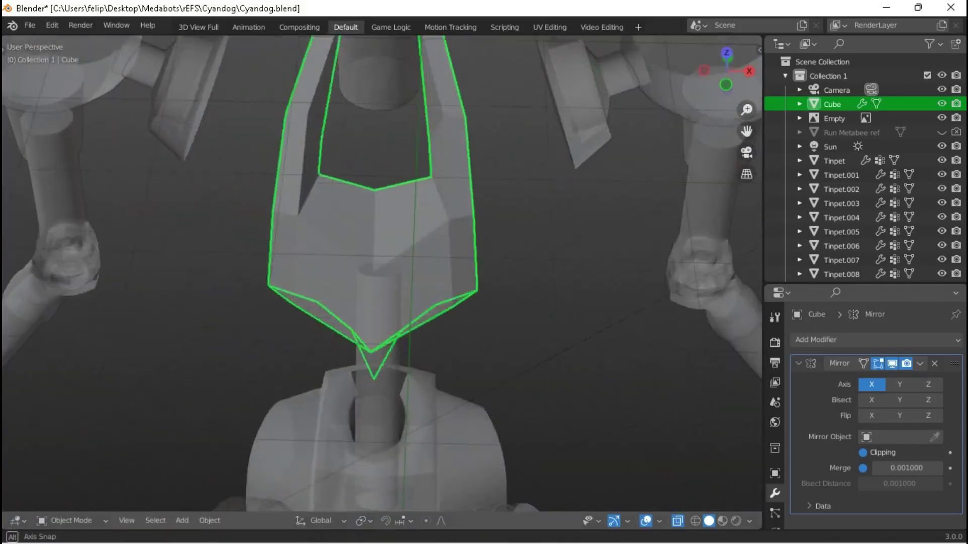
Move the lower side edge along Y to align it with the bottom tip, reposition it, and save Cyandog.blend.
{"action": "key", "text": "Tab"}
{"action": "key", "text": "KP_3"}
{"action": "key", "text": "g"}
{"action": "key", "text": "y"}
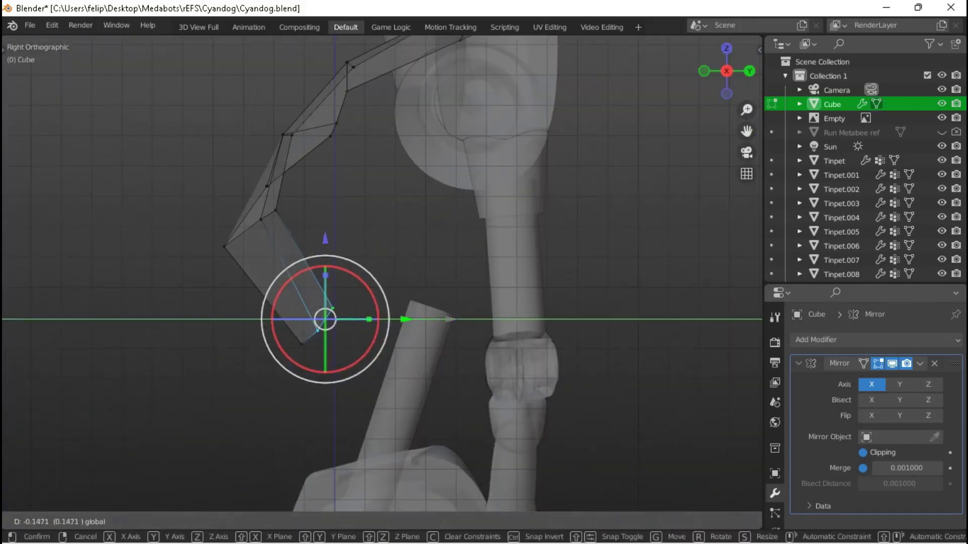
{"action": "key", "text": "Return"}
{"action": "middle_click_drag", "start_coordinate": [383, 272], "coordinate": [570, 196]}
{"action": "key", "text": "g"}
{"action": "key", "text": "Return"}
{"action": "key", "text": "Tab"}
{"action": "key", "text": "ctrl+s"}
Extrude the collar's rear top edge downward in side view to start the back wall.
{"action": "scroll", "coordinate": [383, 272], "scroll_direction": "up", "scroll_amount": 3}
{"action": "key", "text": "Tab"}
{"action": "middle_click_drag", "start_coordinate": [454, 303], "coordinate": [575, 75], "text": "shift"}
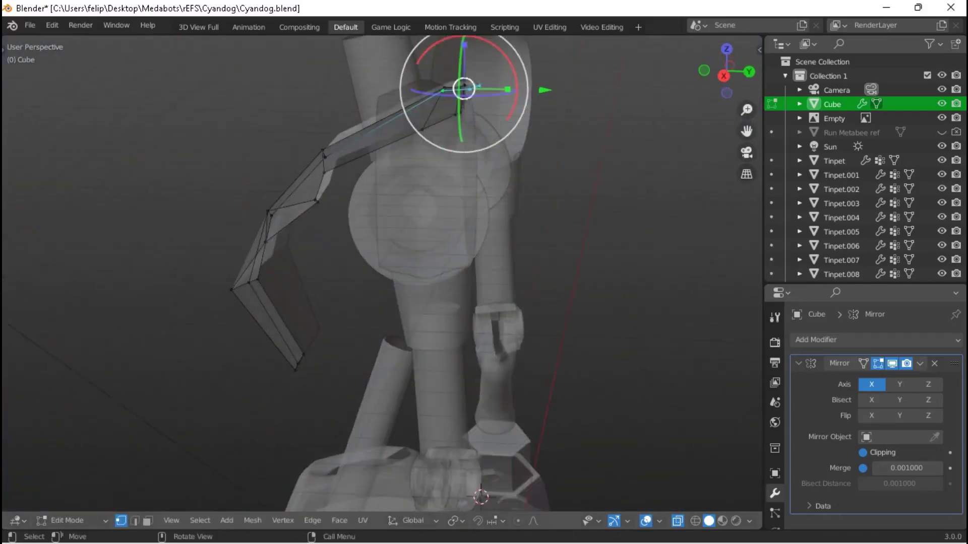
{"action": "key", "text": "KP_3"}
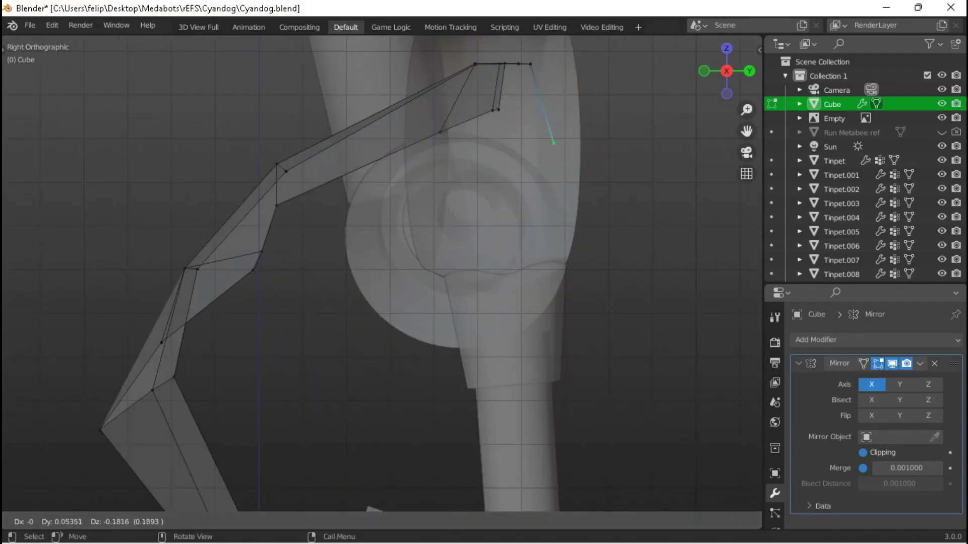
{"action": "middle_click_drag", "start_coordinate": [383, 272], "coordinate": [352, 252]}
{"action": "middle_click_drag", "start_coordinate": [383, 273], "coordinate": [383, 272], "text": "alt"}
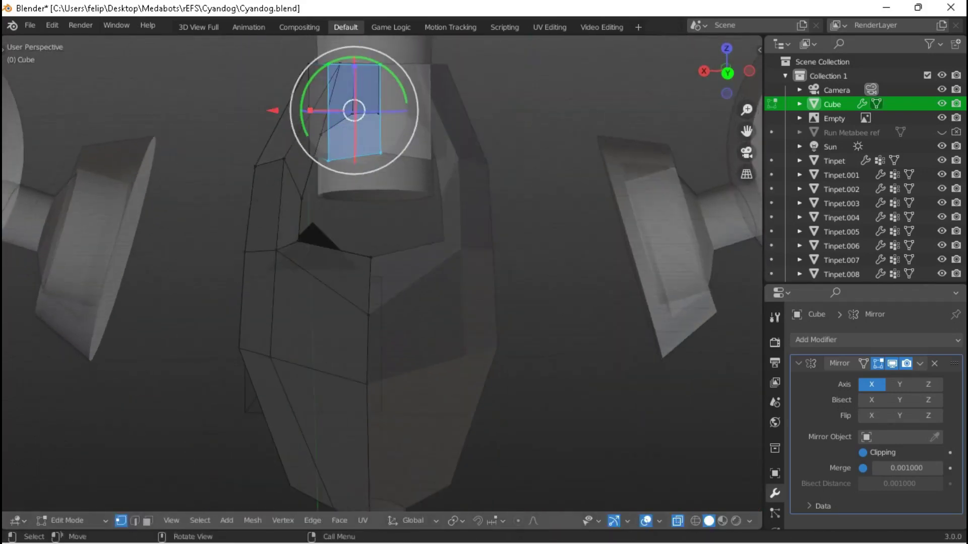
Shift the collar back wall's outer lower vertices along X.
{"action": "key", "text": "g"}
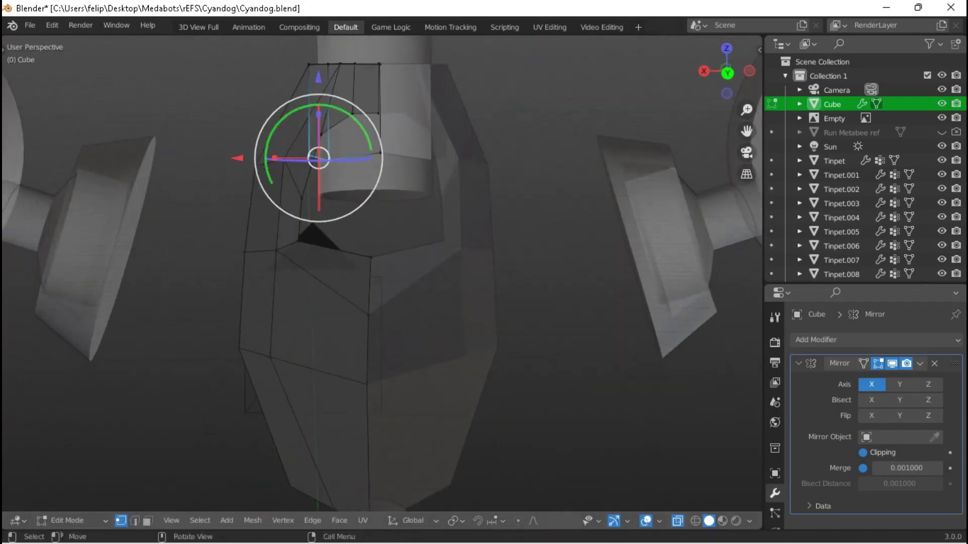
{"action": "key", "text": "x"}
{"action": "key", "text": "Return"}
{"action": "key", "text": "g"}
{"action": "key", "text": "x"}
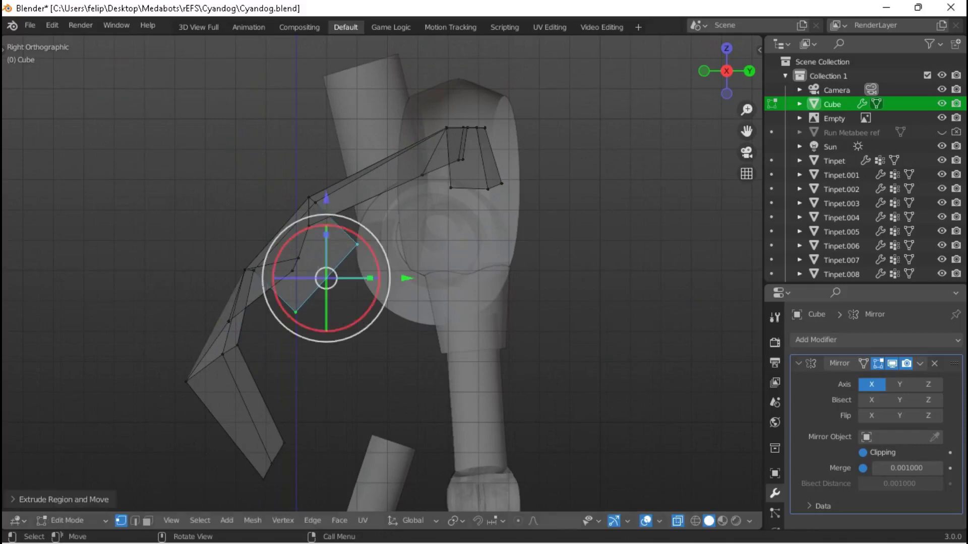
Position the vertices extruded behind the chest's upper side in front and side views to form the side wall.
{"action": "middle_click_drag", "start_coordinate": [383, 272], "coordinate": [404, 273]}
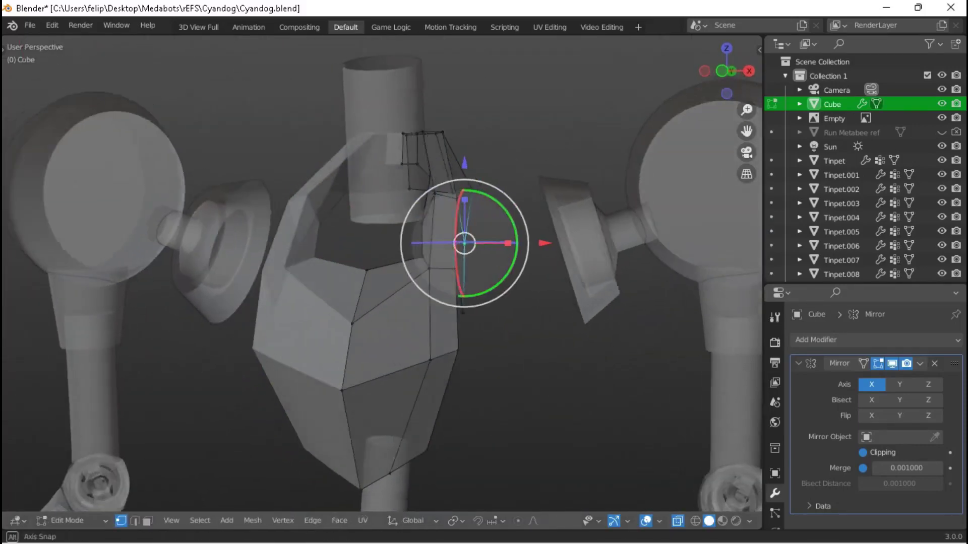
{"action": "key", "text": "g"}
{"action": "key", "text": "Return"}
{"action": "key", "text": "KP_1"}
{"action": "key", "text": "g"}
{"action": "key", "text": "Return"}
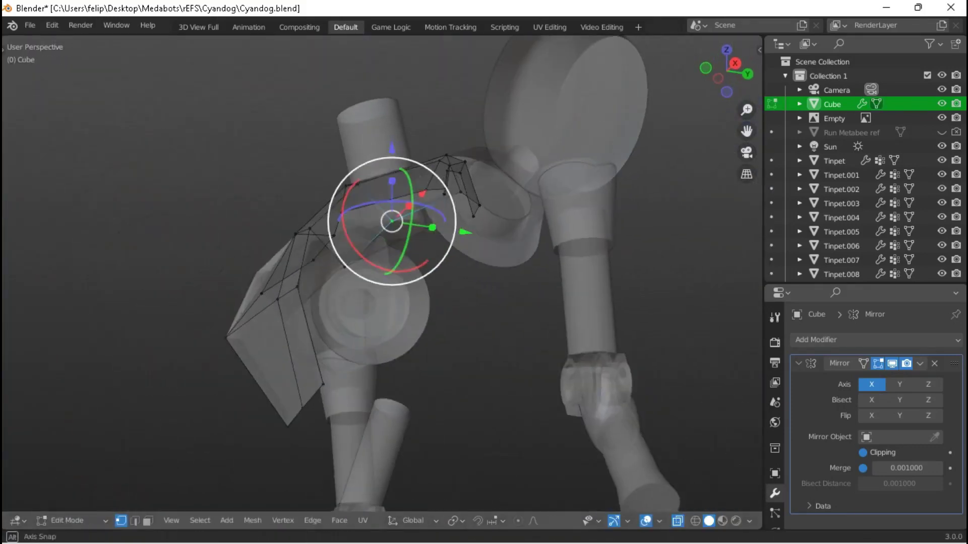
{"action": "middle_click_drag", "start_coordinate": [391, 272], "coordinate": [373, 262]}
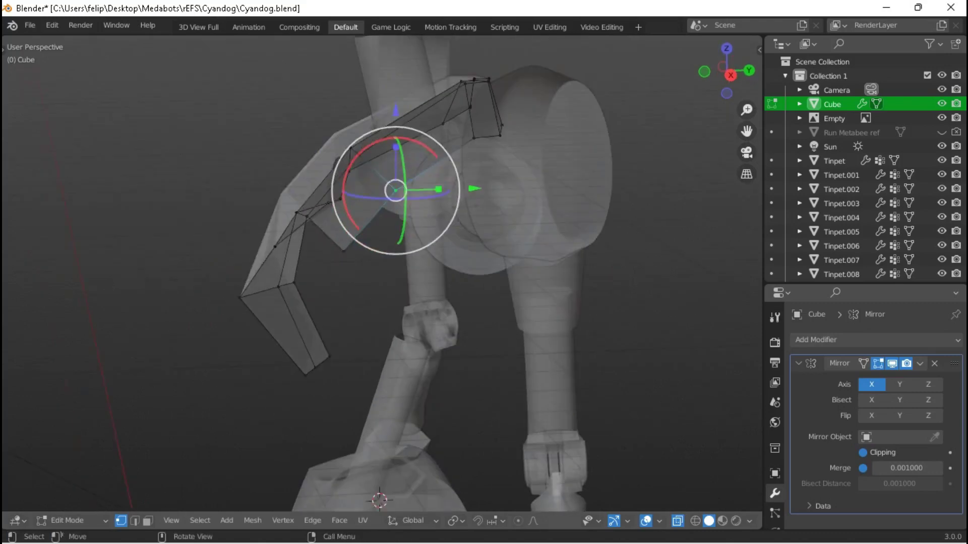
{"action": "key", "text": "KP_3"}
{"action": "key", "text": "g"}
{"action": "key", "text": "Return"}
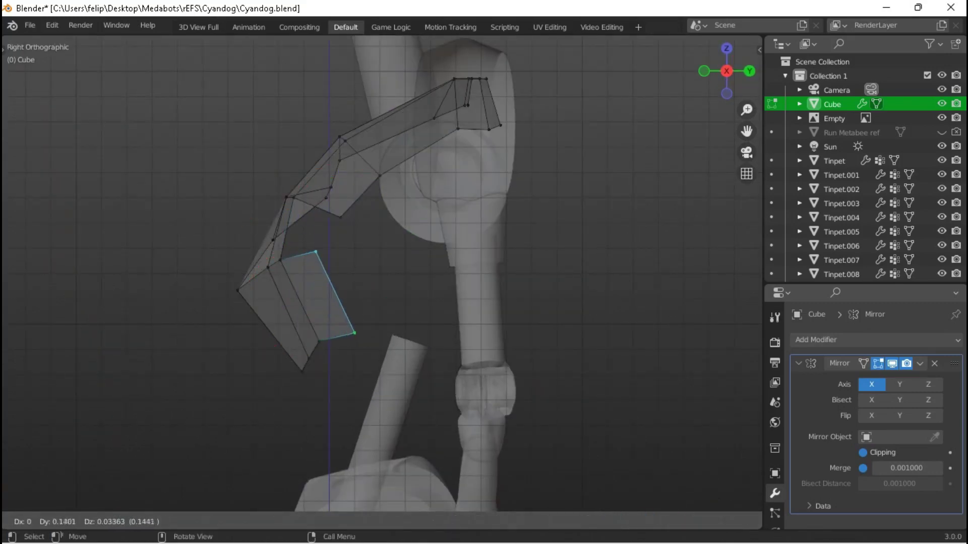
Extrude the lower side edge toward the back and place its vertices in line with the upper side wall.
{"action": "key", "text": "g"}
{"action": "key", "text": "Return"}
{"action": "middle_click_drag", "start_coordinate": [383, 273], "coordinate": [368, 247]}
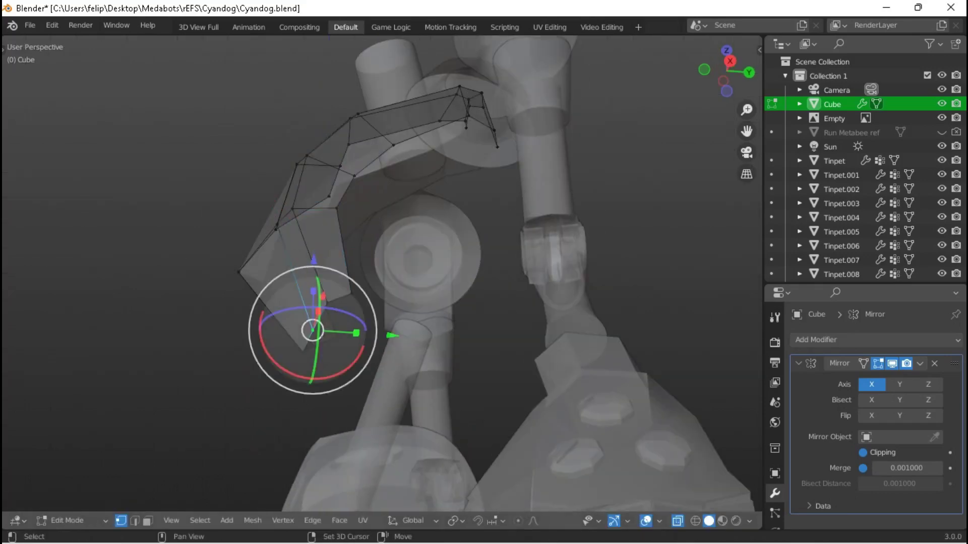
Extrude the chest's bottom edge toward the back, inspect it outside edit mode, and save Cyandog.blend.
{"action": "key", "text": "KP_3"}
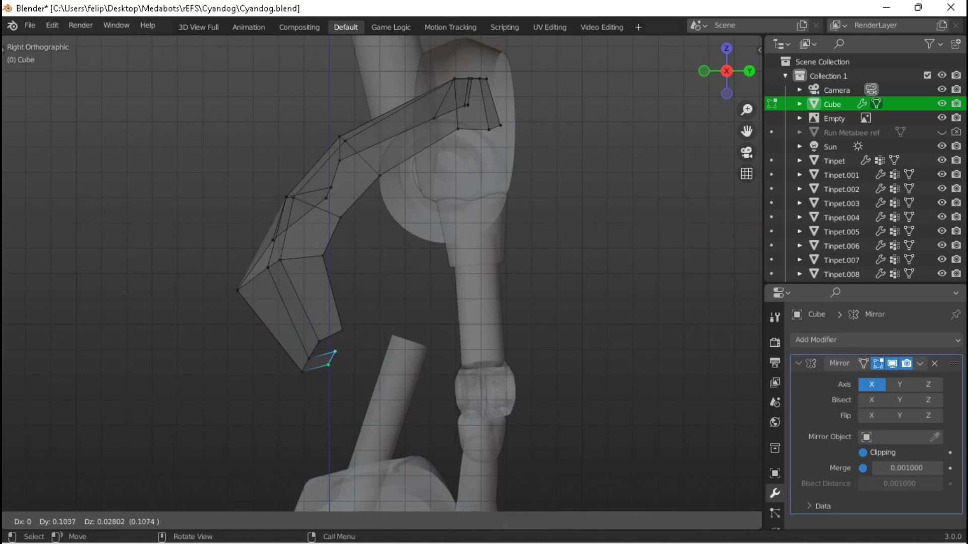
{"action": "key", "text": "Return"}
{"action": "middle_click_drag", "start_coordinate": [383, 272], "coordinate": [353, 260]}
{"action": "key", "text": "Tab"}
{"action": "key", "text": "ctrl+s"}
Duplicate an upper side vertex of the chest and offset it toward the back in side view.
{"action": "scroll", "coordinate": [383, 272], "scroll_direction": "up", "scroll_amount": 4}
{"action": "scroll", "coordinate": [384, 272], "scroll_direction": "down", "scroll_amount": 3}
{"action": "scroll", "coordinate": [383, 272], "scroll_direction": "up", "scroll_amount": 4}
{"action": "key", "text": "Tab"}
{"action": "key", "text": "KP_1"}
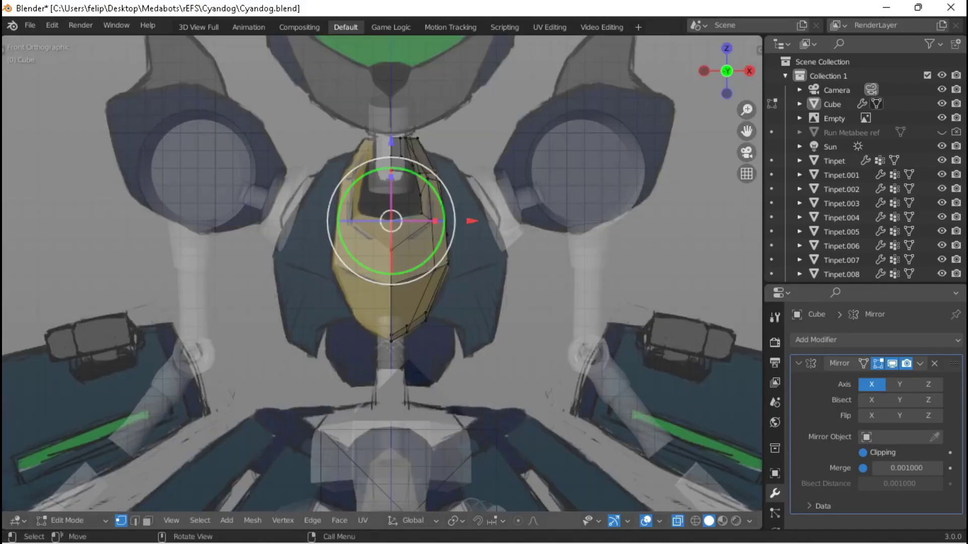
{"action": "scroll", "coordinate": [466, 400], "scroll_direction": "up", "scroll_amount": 3}
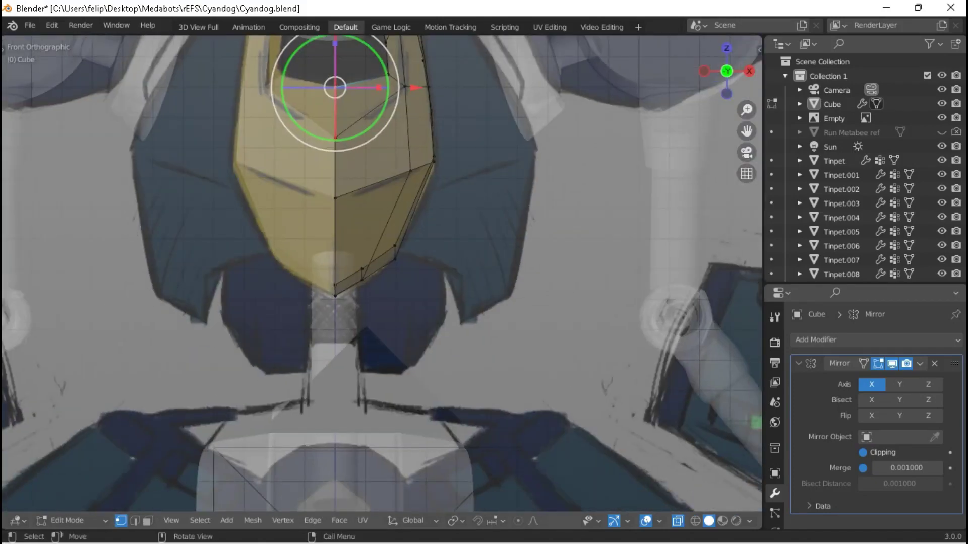
{"action": "scroll", "coordinate": [335, 444], "scroll_direction": "down", "scroll_amount": 2}
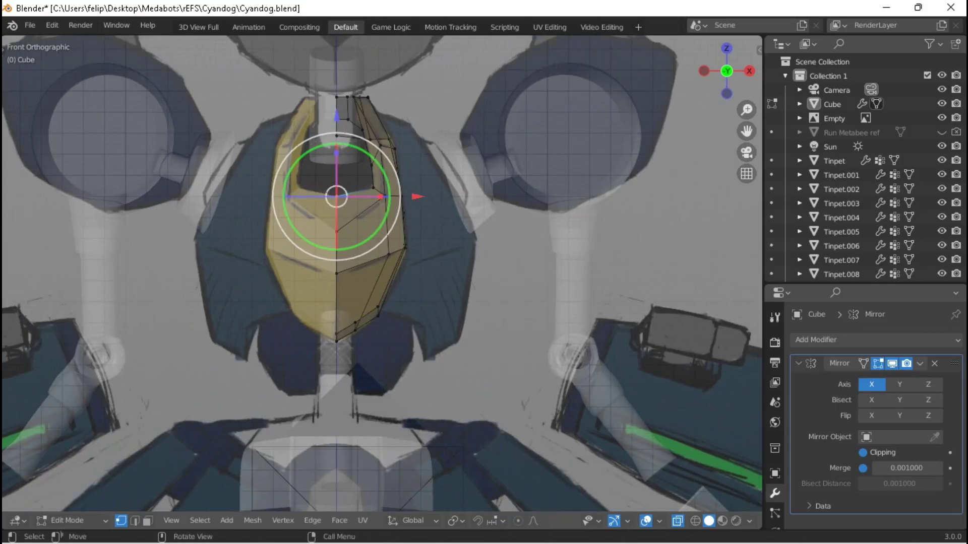
{"action": "scroll", "coordinate": [379, 278], "scroll_direction": "up", "scroll_amount": 1}
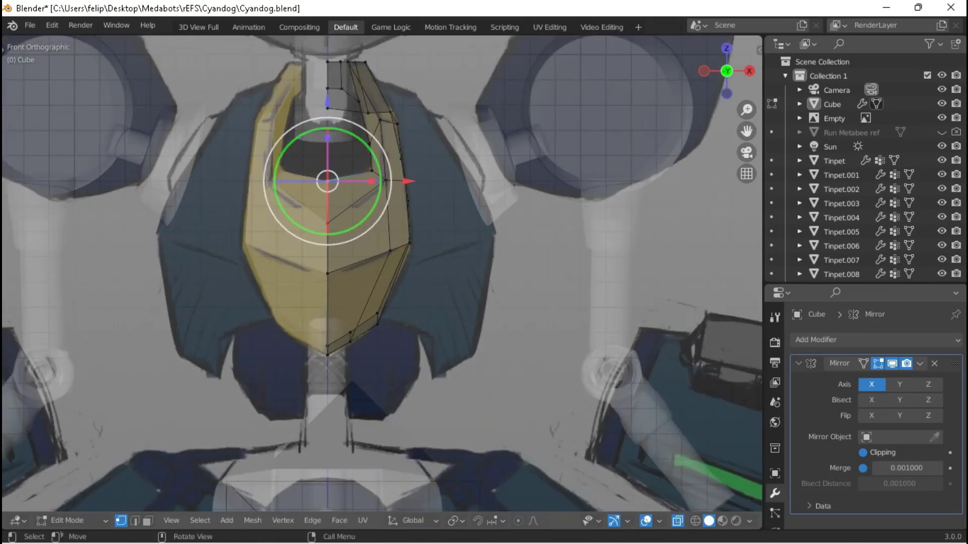
{"action": "scroll", "coordinate": [260, 294], "scroll_direction": "up", "scroll_amount": 4}
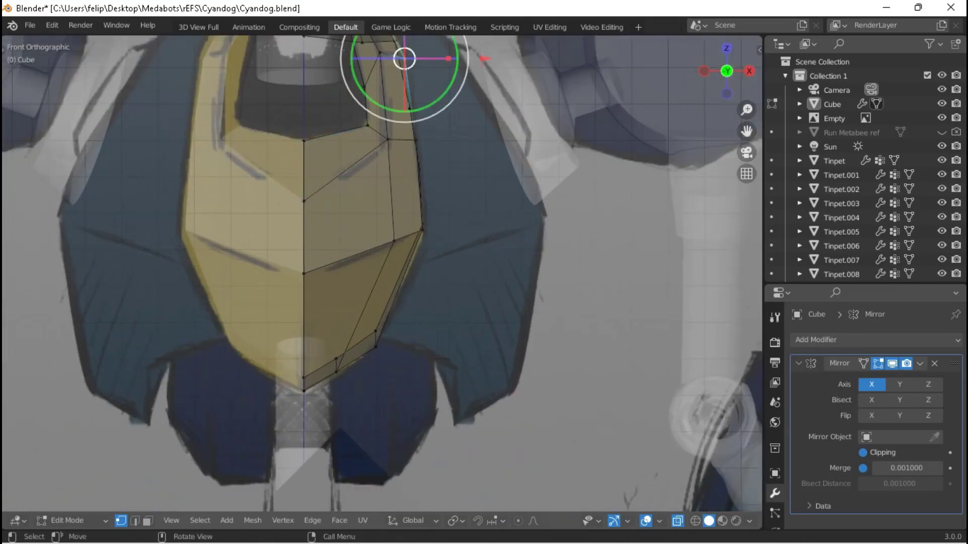
{"action": "key", "text": "KP_3"}
{"action": "key", "text": "g"}
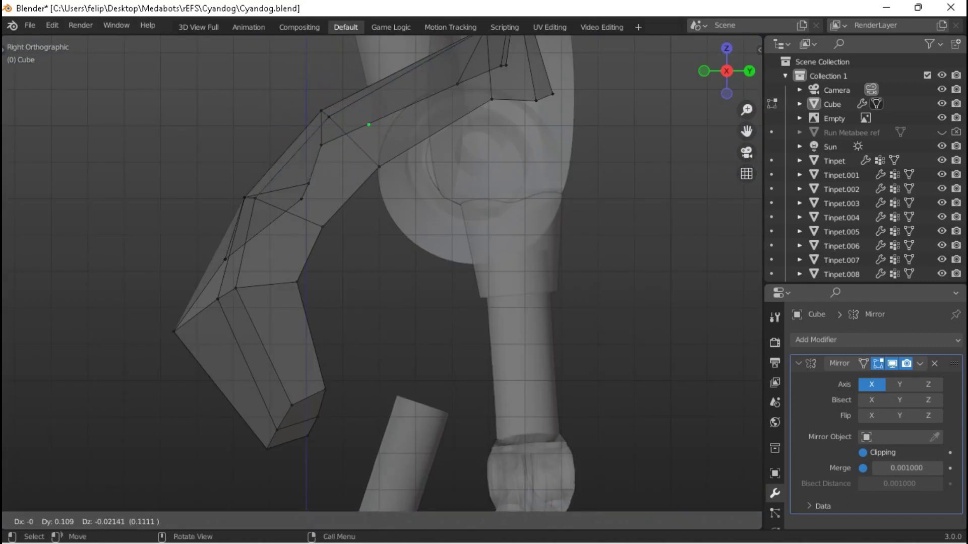
{"action": "key", "text": "Return"}
Extrude vertices around the blue side panel's upper section in front view and hide all unselected geometry.
{"action": "key", "text": "KP_1"}
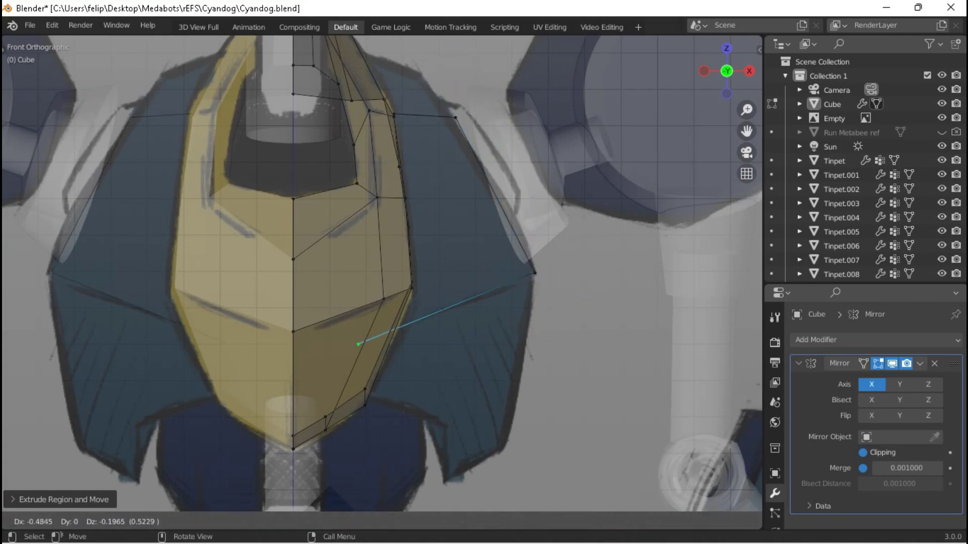
{"action": "middle_click_drag", "start_coordinate": [484, 273], "coordinate": [580, 254]}
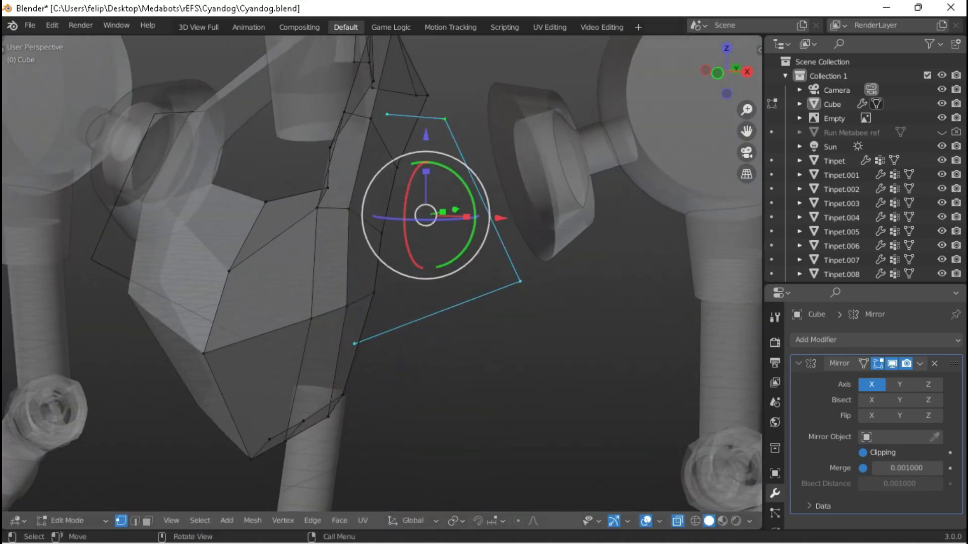
{"action": "left_click", "coordinate": [386, 115]}
{"action": "key", "text": "ctrl+z"}
{"action": "key", "text": "shift+h"}
Move the blue side panel's upper inner vertex along X toward the chest in front view.
{"action": "left_click", "coordinate": [387, 115]}
{"action": "key", "text": "KP_1"}
{"action": "key", "text": "g"}
{"action": "key", "text": "x"}
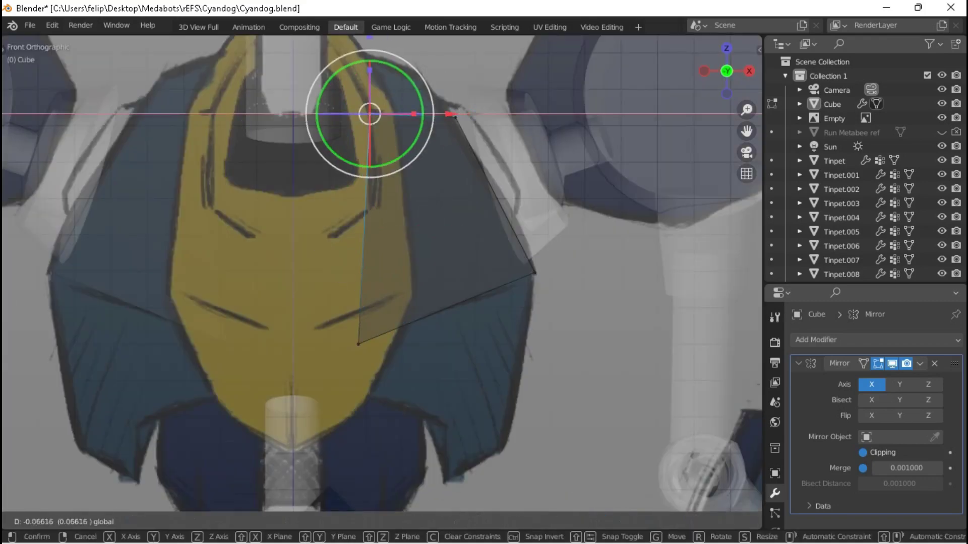
{"action": "key", "text": "Return"}
Reveal the hidden geometry and move the side panel's lower inner vertex along Y in side view.
{"action": "left_click", "coordinate": [358, 345]}
{"action": "key", "text": "KP_3"}
{"action": "key", "text": "alt+h"}
{"action": "left_click", "coordinate": [366, 344]}
{"action": "key", "text": "g"}
{"action": "key", "text": "y"}
{"action": "key", "text": "Return"}
Adjust the lower inner vertex's depth behind the chest and inspect the side panel's fit.
{"action": "middle_click_drag", "start_coordinate": [255, 346], "coordinate": [394, 317]}
{"action": "key", "text": "KP_1"}
{"action": "key", "text": "g"}
{"action": "middle_click_drag", "start_coordinate": [323, 356], "coordinate": [314, 267]}
{"action": "key", "text": "y"}
{"action": "left_click", "coordinate": [314, 268]}
{"action": "key", "text": "Tab"}
{"action": "middle_click_drag", "start_coordinate": [464, 196], "coordinate": [522, 151]}
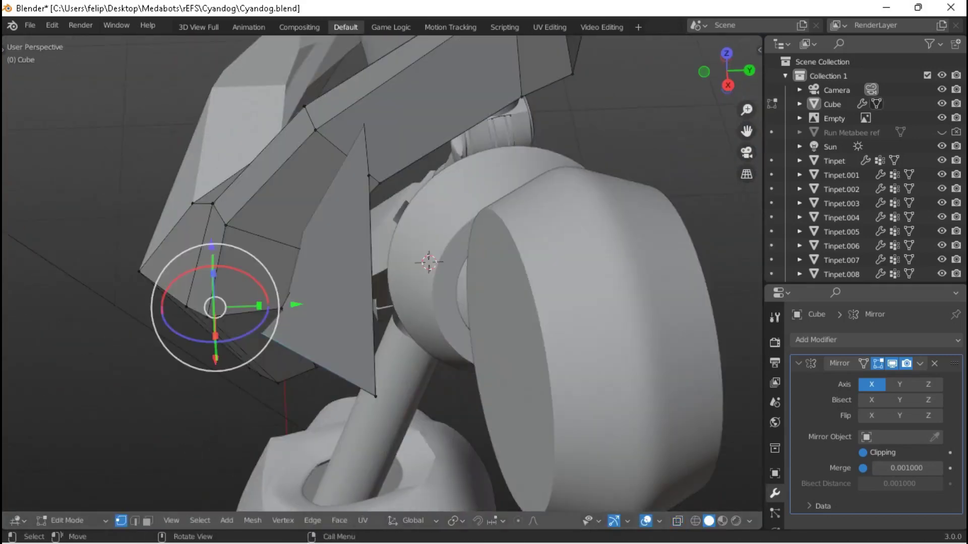
Shift the side panel's outer vertices along Y and place its upper vertex further back in side view.
{"action": "key", "text": "y"}
{"action": "left_click", "coordinate": [426, 262]}
{"action": "key", "text": "Tab"}
{"action": "middle_click_drag", "start_coordinate": [425, 261], "coordinate": [555, 353]}
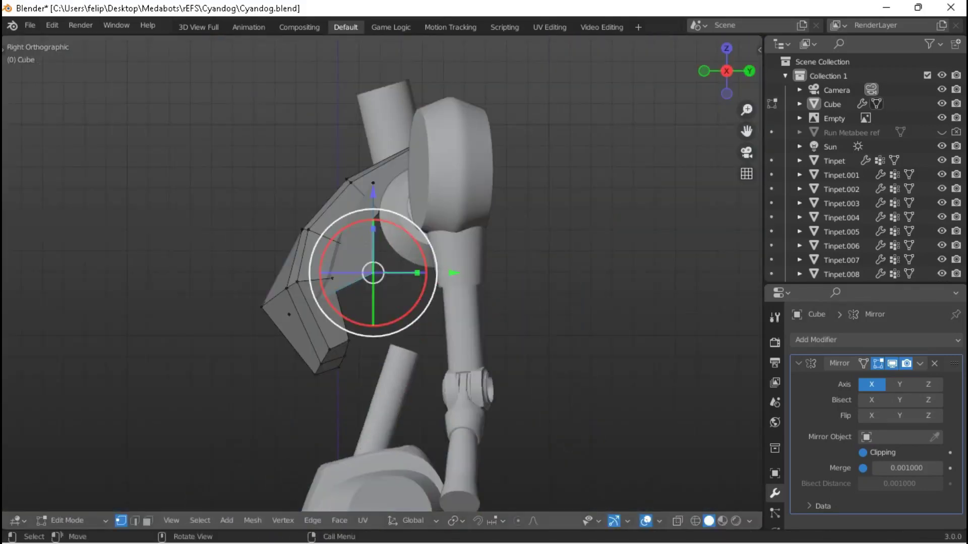
{"action": "key", "text": "y"}
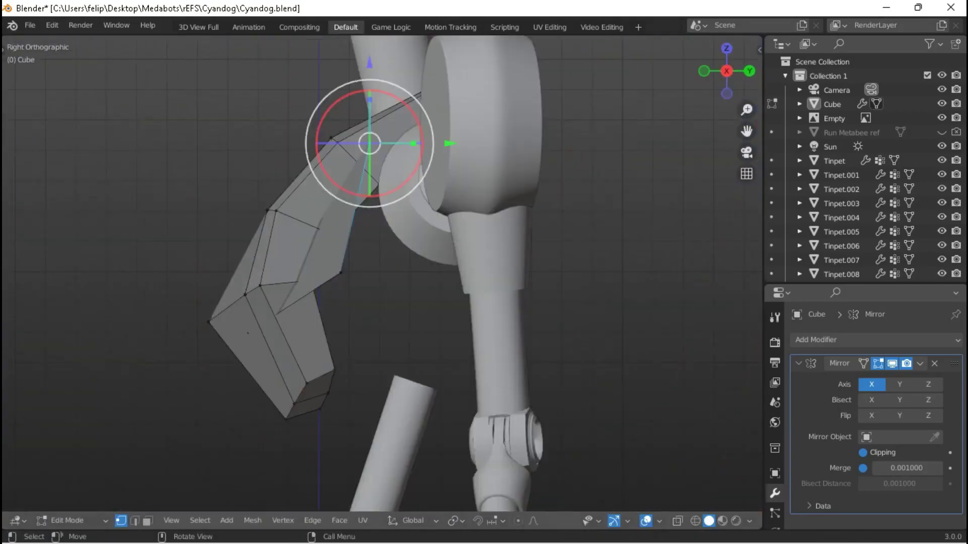
{"action": "key", "text": "g"}
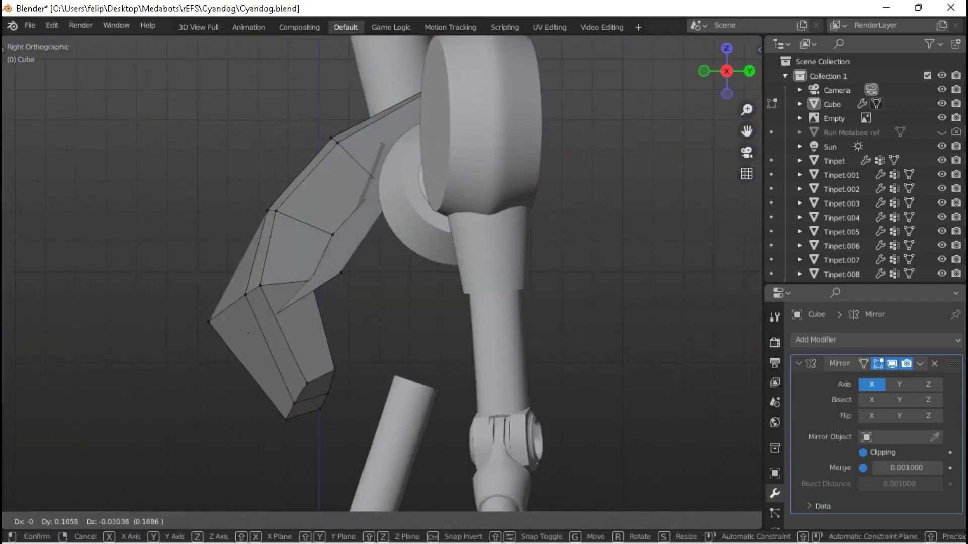
{"action": "key", "text": "Return"}
Turn on X-ray display and move the panel's upper inner vertex in line with the chest's side wall.
{"action": "scroll", "coordinate": [303, 166], "scroll_direction": "up", "scroll_amount": 3}
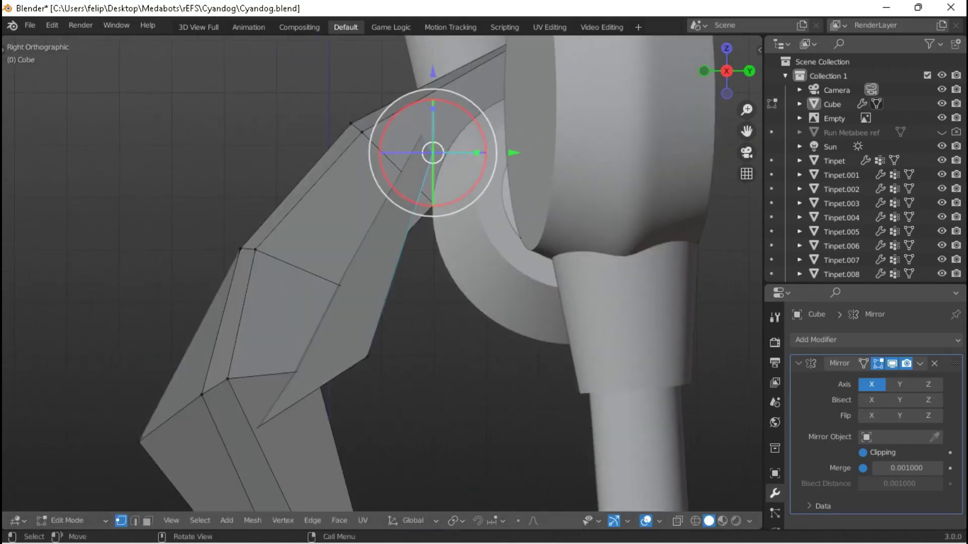
{"action": "key", "text": "alt+z"}
{"action": "left_click_drag", "start_coordinate": [417, 128], "coordinate": [396, 131]}
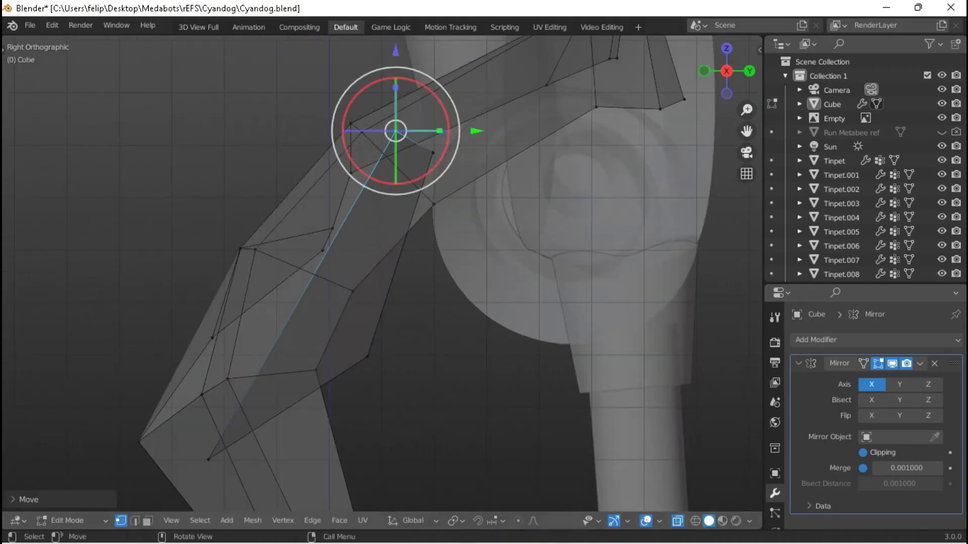
Extrude the side panel's upper edge back toward the shoulder and align its vertices in height.
{"action": "scroll", "coordinate": [414, 144], "scroll_direction": "down", "scroll_amount": 2}
{"action": "key", "text": "g"}
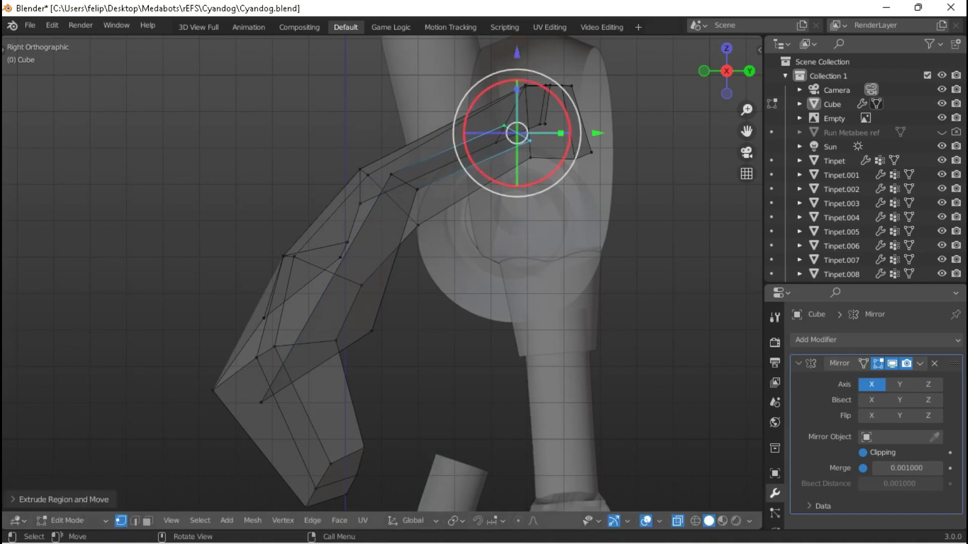
{"action": "key", "text": "g"}
{"action": "key", "text": "z"}
{"action": "key", "text": "Return"}
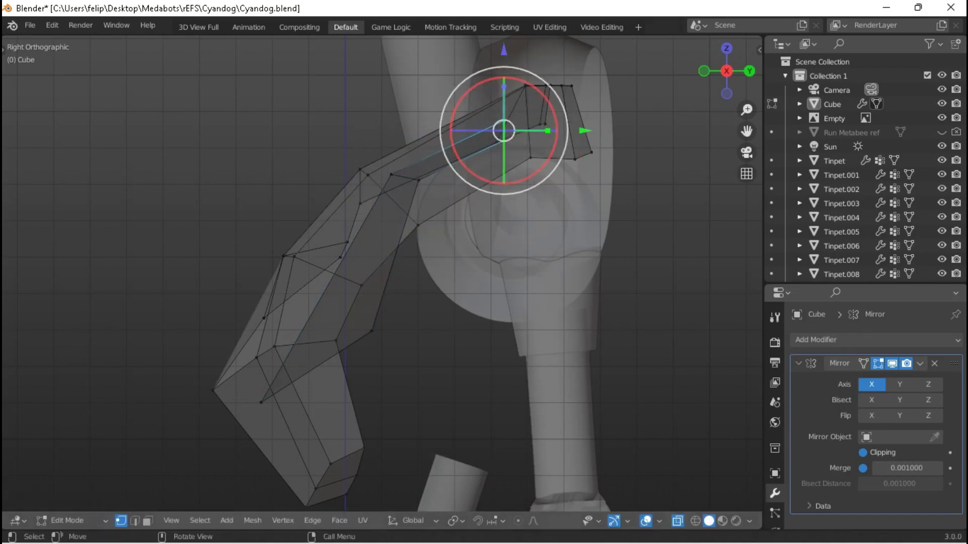
{"action": "key", "text": "Return"}
Extrude the side panel's outer vertex down to the blue armour's lower outer corner in front view.
{"action": "middle_click_drag", "start_coordinate": [383, 272], "coordinate": [393, 292]}
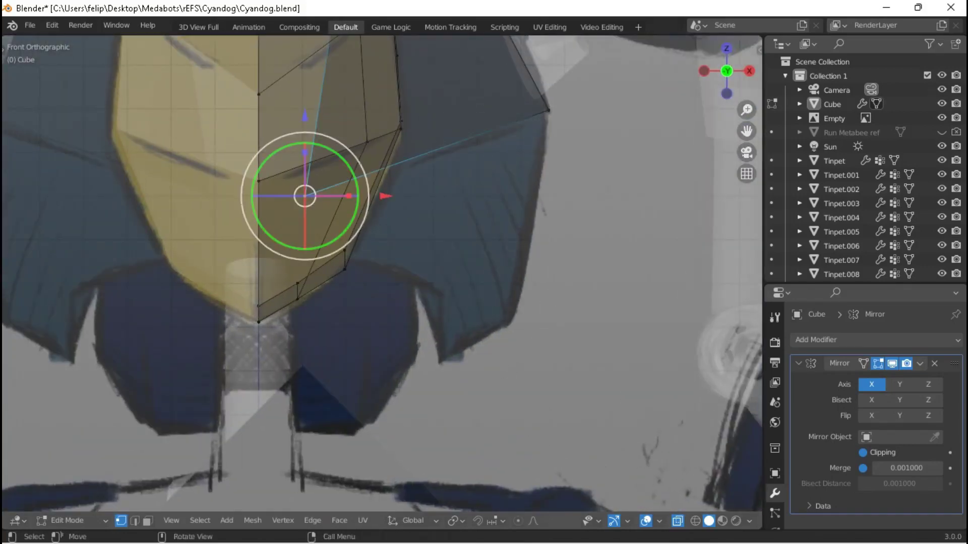
{"action": "left_click", "coordinate": [548, 110], "text": "shift"}
{"action": "left_click", "coordinate": [548, 110], "text": "shift"}
{"action": "left_click", "coordinate": [549, 110]}
{"action": "mouse_move", "coordinate": [548, 110]}
{"action": "middle_mouse_down"}
{"action": "mouse_move", "coordinate": [534, 121]}
{"action": "mouse_move", "coordinate": [548, 110]}
{"action": "middle_mouse_up"}
{"action": "key", "text": "e"}
{"action": "left_click", "coordinate": [511, 319]}
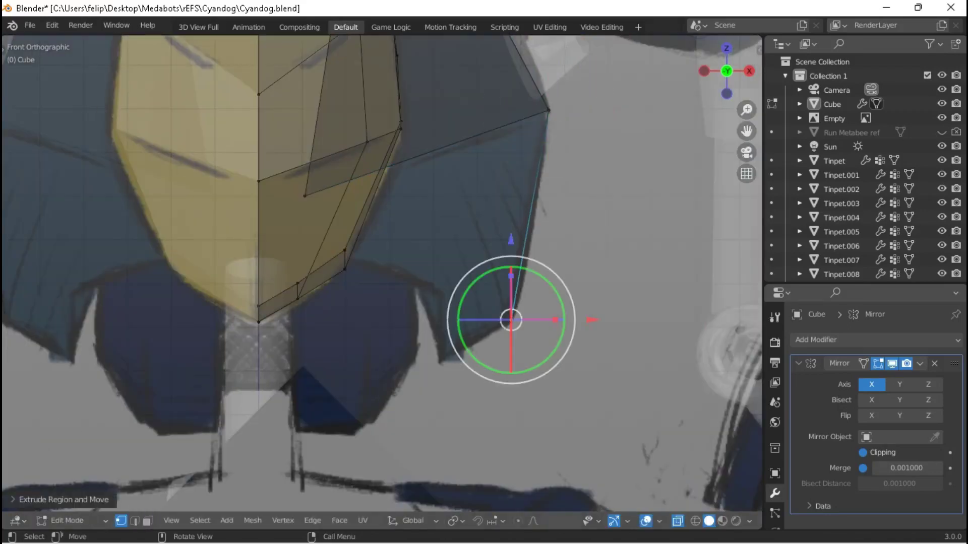
Move the new lower corner vertex about 0.16 toward the back along Y in side view.
{"action": "key", "text": "KP_3"}
{"action": "key", "text": "e"}
{"action": "key", "text": "y"}
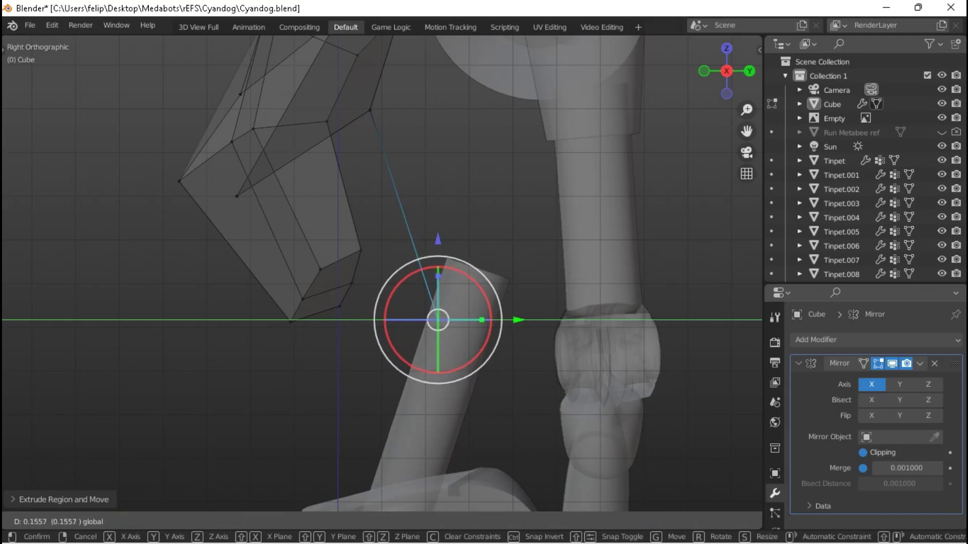
{"action": "key", "text": "Return"}
Extrude the lower corner vertex inward to the blue panel's bottom tip, following the front reference.
{"action": "key", "text": "KP_1"}
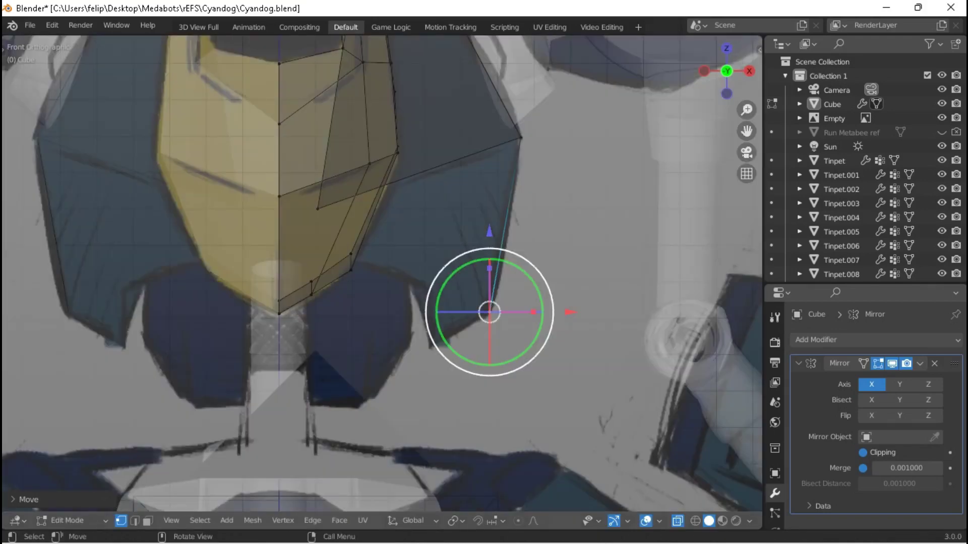
{"action": "scroll", "coordinate": [382, 272], "scroll_direction": "up", "scroll_amount": 2}
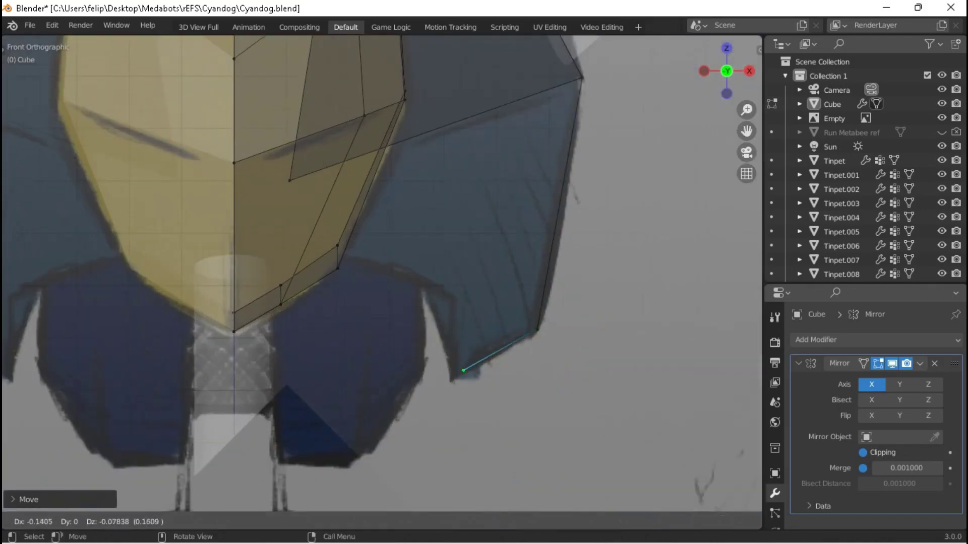
{"action": "key", "text": "KP_3"}
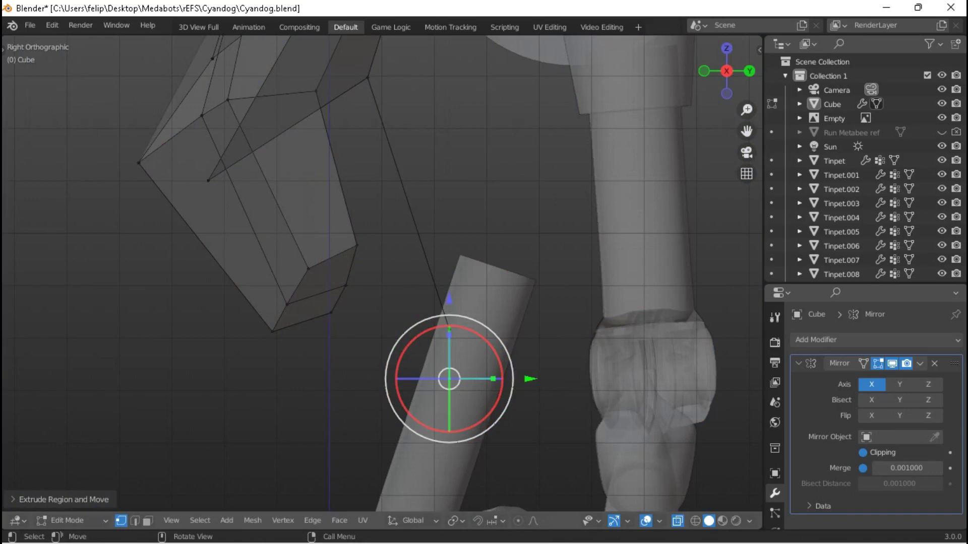
{"action": "key", "text": "KP_1"}
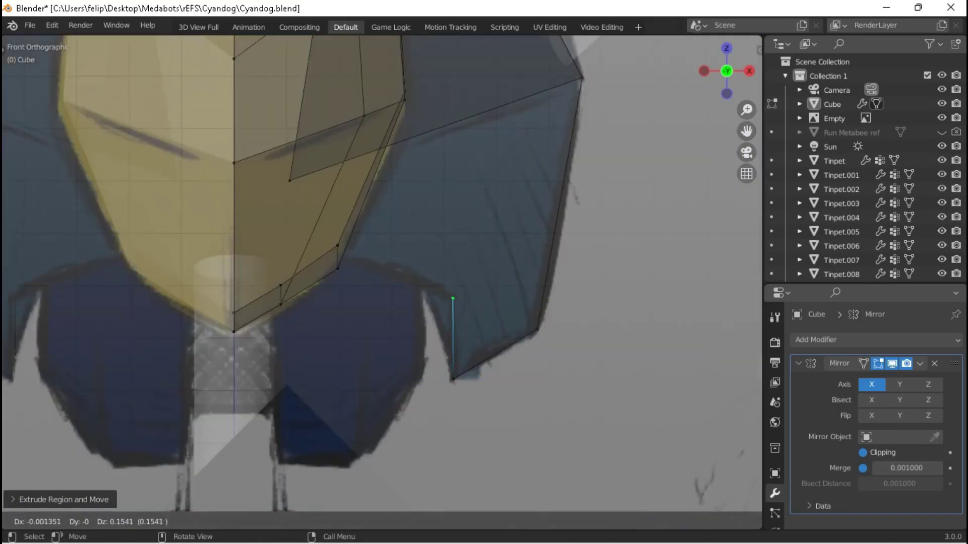
{"action": "middle_click_drag", "start_coordinate": [383, 272], "coordinate": [325, 321]}
Fine-tune the bottom tip vertex's position, checking it in front, side and perspective views.
{"action": "key", "text": "g"}
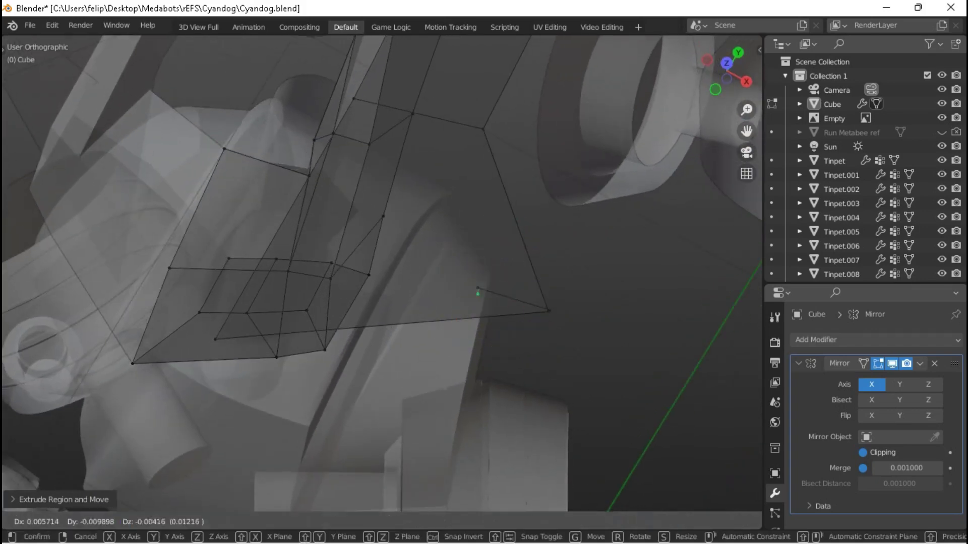
{"action": "key", "text": "Escape"}
{"action": "key", "text": "g"}
{"action": "key", "text": "Return"}
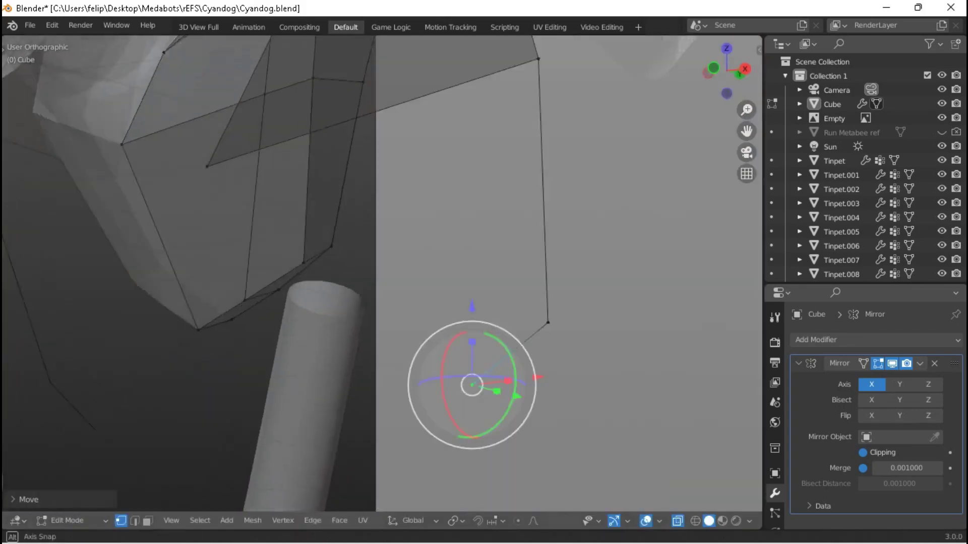
{"action": "key", "text": "KP_1"}
{"action": "key", "text": "g"}
{"action": "key", "text": "Escape"}
{"action": "middle_click_drag", "start_coordinate": [469, 353], "coordinate": [468, 332]}
{"action": "key", "text": "g"}
{"action": "key", "text": "Escape"}
{"action": "key", "text": "KP_3"}
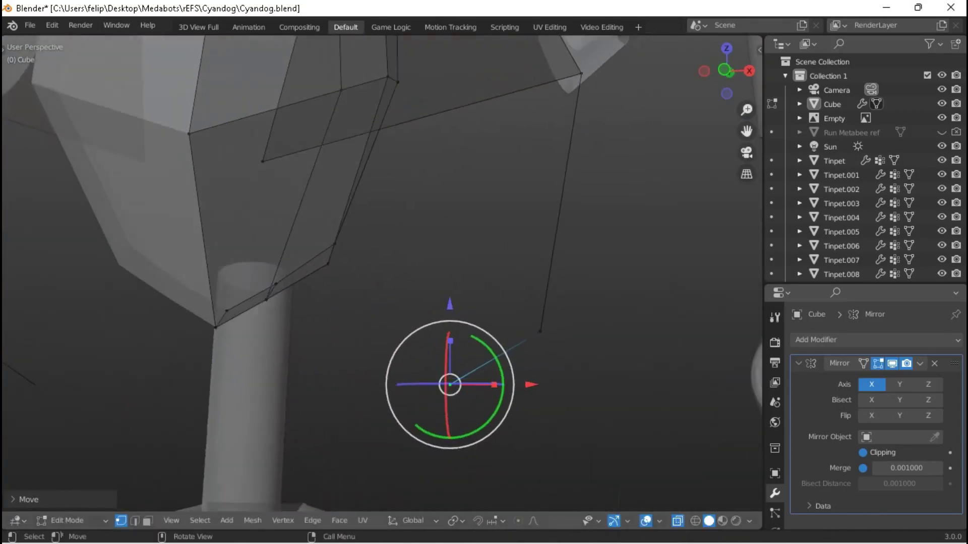
Add a horizontal loop cut across the side panel's lower section and slide it into place.
{"action": "key", "text": "KP_1"}
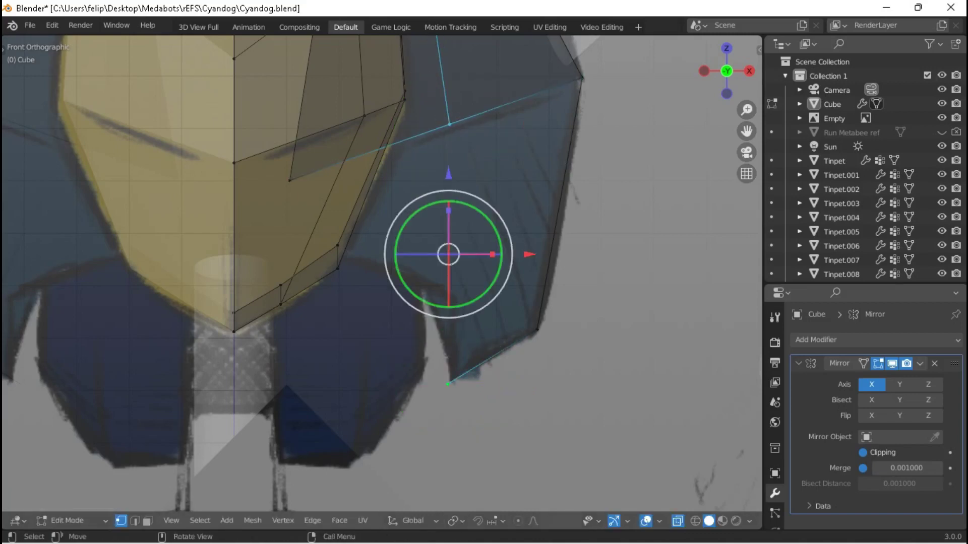
{"action": "key", "text": "ctrl+r"}
{"action": "left_click", "coordinate": [505, 217]}
{"action": "key", "text": "ctrl+z"}
{"action": "left_click", "coordinate": [504, 230]}
{"action": "key", "text": "ctrl+r"}
{"action": "left_click", "coordinate": [490, 244]}
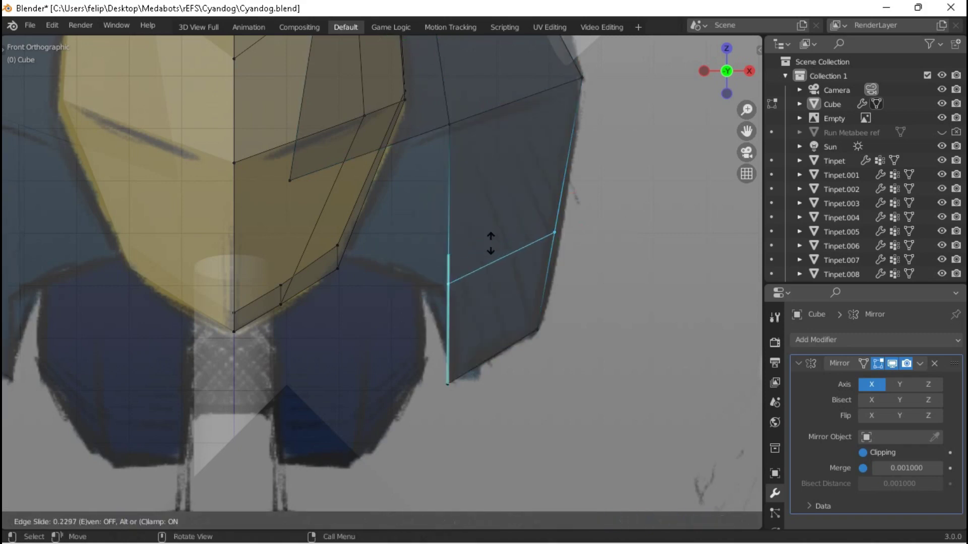
{"action": "left_click", "coordinate": [490, 244]}
Extrude the lower side panel's inner edge toward the back in side view.
{"action": "left_click", "coordinate": [447, 283]}
{"action": "left_click_drag", "start_coordinate": [447, 283], "coordinate": [291, 256]}
{"action": "middle_click_drag", "start_coordinate": [291, 256], "coordinate": [333, 278]}
{"action": "key", "text": "g"}
{"action": "key", "text": "Escape"}
{"action": "key", "text": "KP_3"}
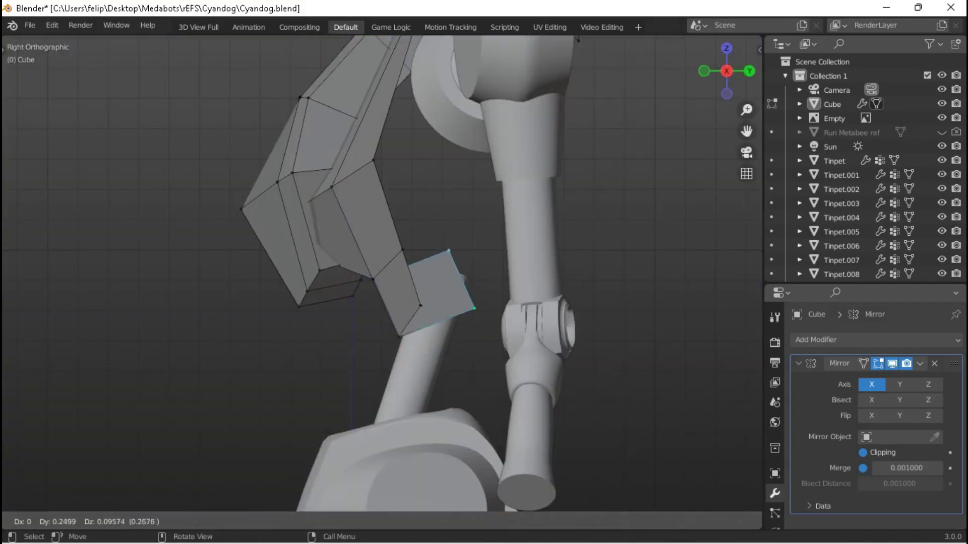
Extend the lower band with further segments toward the back and position its end vertices.
{"action": "middle_click_drag", "start_coordinate": [323, 282], "coordinate": [383, 252]}
{"action": "key", "text": "g"}
{"action": "key", "text": "x"}
{"action": "key", "text": "Escape"}
{"action": "key", "text": "KP_3"}
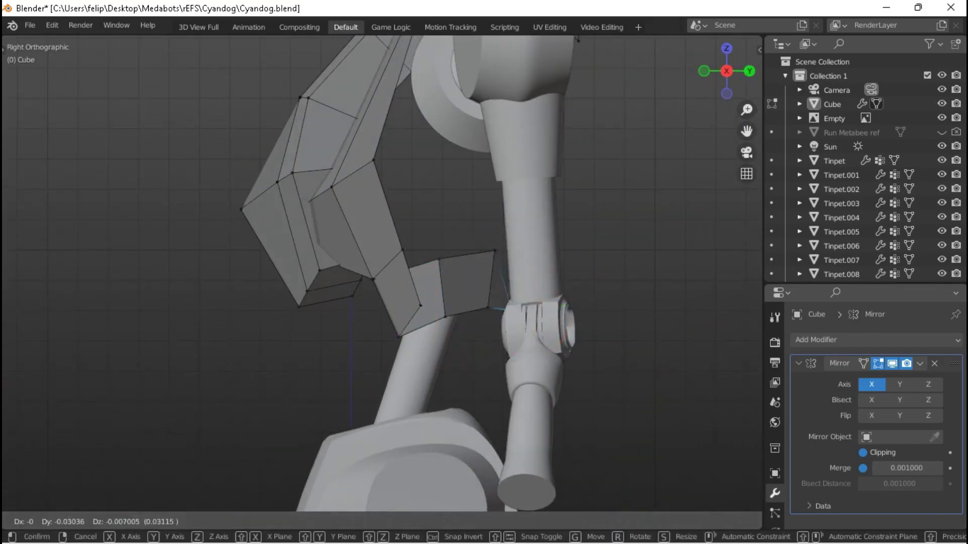
{"action": "key", "text": "Escape"}
Inspect the lower back band outside edit mode and save Cyandog.blend.
{"action": "middle_click_drag", "start_coordinate": [383, 273], "coordinate": [514, 224]}
{"action": "key", "text": "Escape"}
{"action": "key", "text": "Escape"}
{"action": "key", "text": "Tab"}
{"action": "key", "text": "ctrl+s"}
{"action": "mouse_move", "coordinate": [383, 272]}
{"action": "middle_mouse_down"}
{"action": "mouse_move", "coordinate": [262, 282]}
{"action": "mouse_move", "coordinate": [403, 232]}
{"action": "middle_mouse_up"}
{"action": "key", "text": "Tab"}
{"action": "key", "text": "ctrl+s"}
Extrude the side panel's outer edge toward the back to form its side wall.
{"action": "key", "text": "KP_3"}
{"action": "middle_click_drag", "start_coordinate": [383, 196], "coordinate": [348, 206], "text": "shift"}
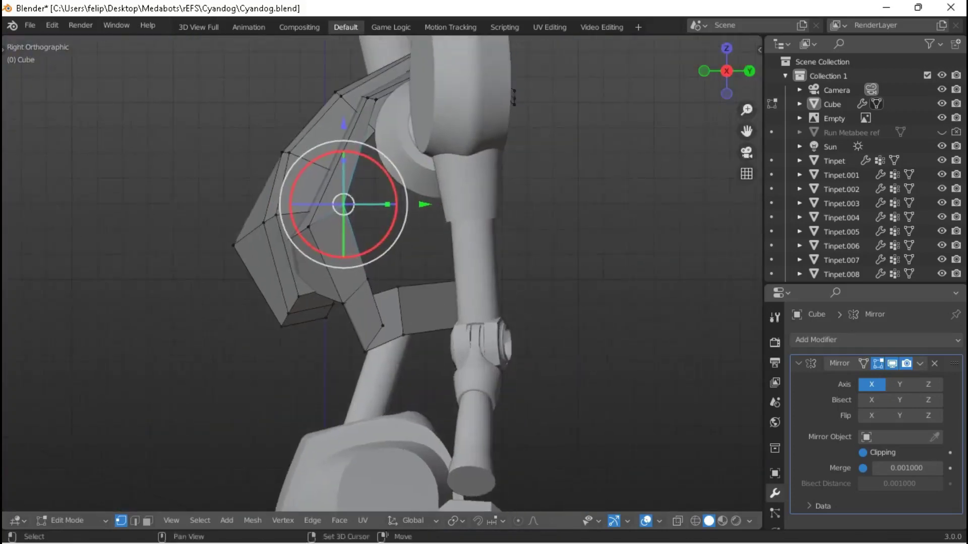
{"action": "middle_click_drag", "start_coordinate": [485, 226], "coordinate": [562, 200]}
{"action": "left_click_drag", "start_coordinate": [375, 200], "coordinate": [421, 180]}
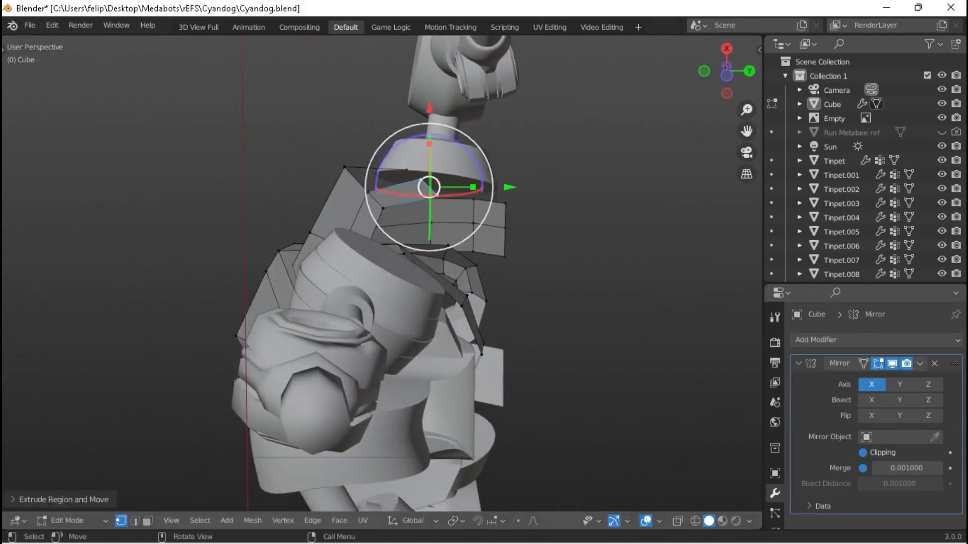
{"action": "mouse_move", "coordinate": [562, 200]}
{"action": "middle_mouse_down"}
{"action": "mouse_move", "coordinate": [607, 197]}
{"action": "mouse_move", "coordinate": [544, 204]}
{"action": "middle_mouse_up"}
Move the side panel's middle outer vertex to match the blue armour's outline in the front reference.
{"action": "key", "text": "KP_1"}
{"action": "key", "text": "g"}
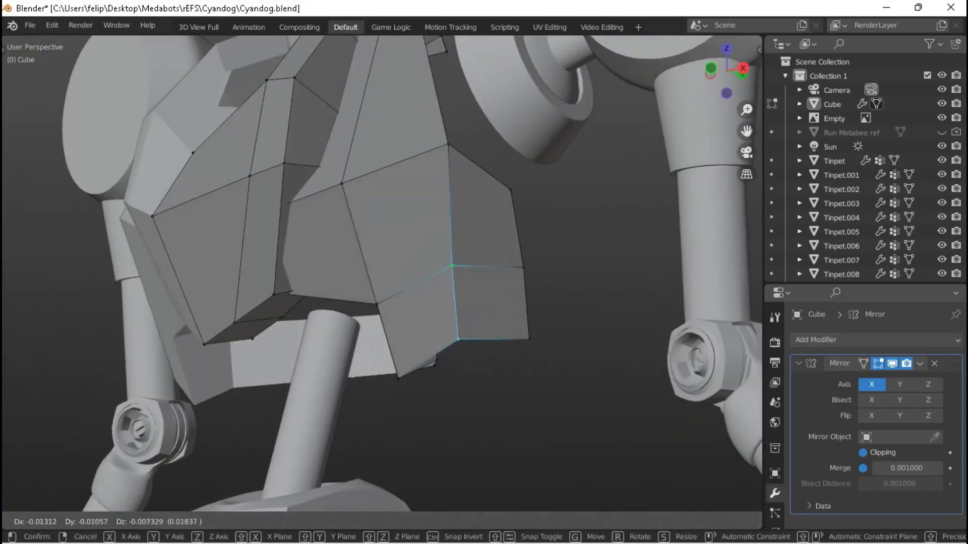
{"action": "key", "text": "Return"}
{"action": "key", "text": "KP_1"}
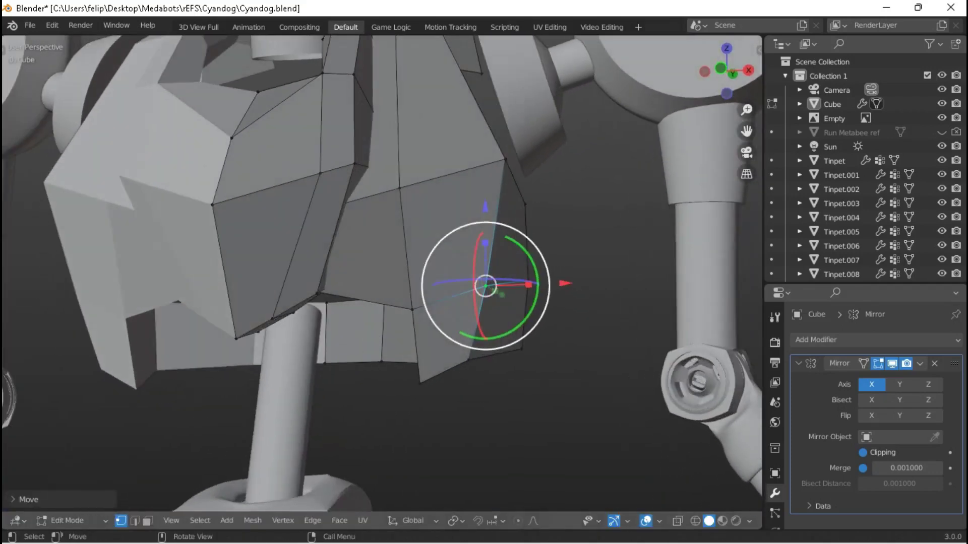
{"action": "key", "text": "g"}
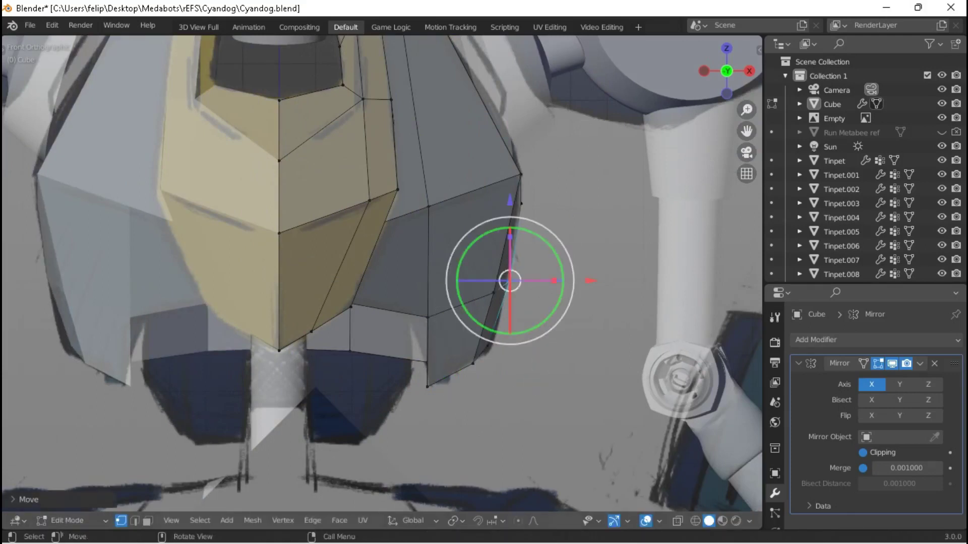
{"action": "key", "text": "Return"}
Inspect the armour from below and shift the lower back band's rear vertices backward in side view.
{"action": "scroll", "coordinate": [383, 272], "scroll_direction": "down", "scroll_amount": 5}
{"action": "middle_click_drag", "start_coordinate": [383, 272], "coordinate": [270, 317]}
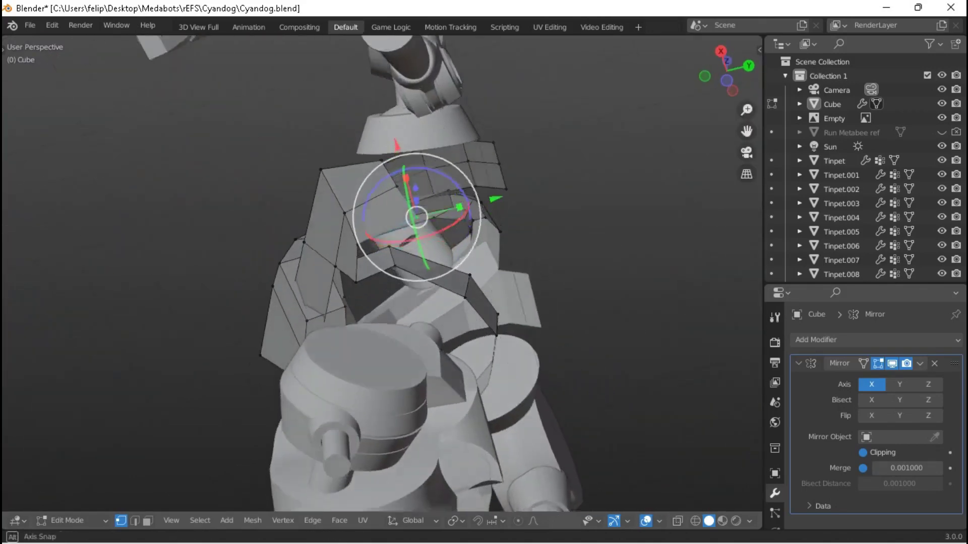
{"action": "scroll", "coordinate": [417, 200], "scroll_direction": "up", "scroll_amount": 2}
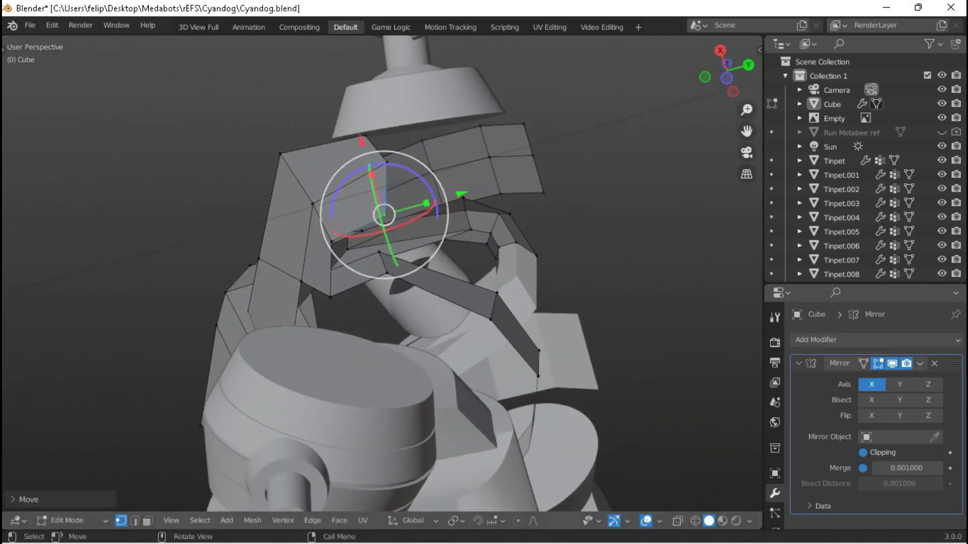
{"action": "key", "text": "Return"}
{"action": "left_click", "coordinate": [383, 284]}
{"action": "middle_click_drag", "start_coordinate": [393, 282], "coordinate": [343, 232]}
{"action": "key", "text": "KP_3"}
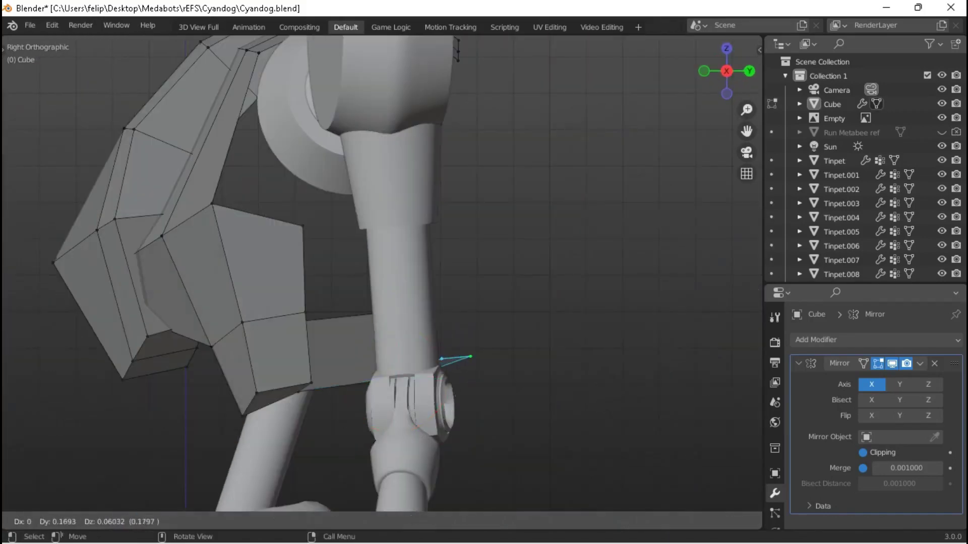
Adjust the lower back band's vertices to even out its curve and save the file.
{"action": "middle_click_drag", "start_coordinate": [383, 283], "coordinate": [353, 262]}
{"action": "left_click", "coordinate": [333, 242]}
{"action": "key", "text": "g"}
{"action": "key", "text": "Return"}
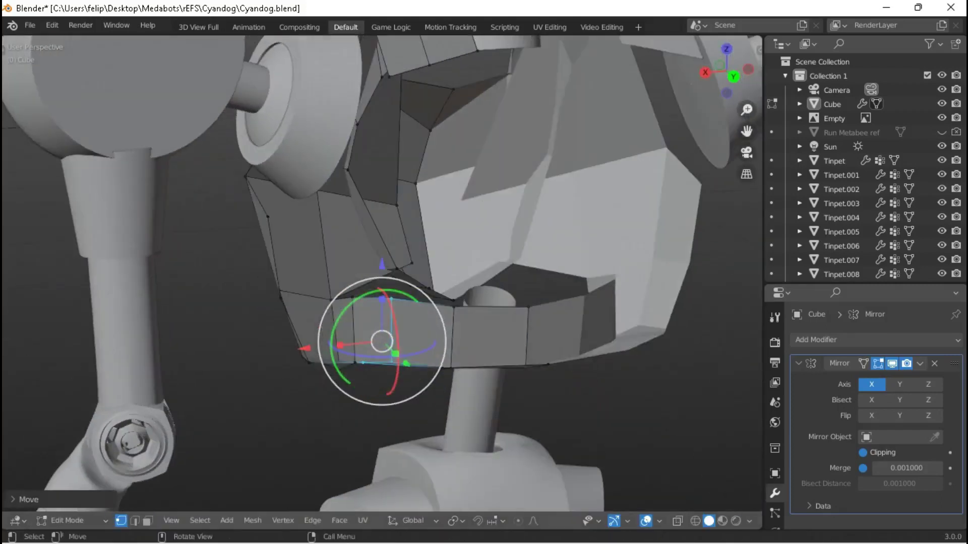
{"action": "key", "text": "g"}
{"action": "key", "text": "Return"}
{"action": "key", "text": "ctrl+s"}
Adjust the vertices of the upper back panel and shift the middle vertex on its lower edge.
{"action": "middle_click_drag", "start_coordinate": [383, 333], "coordinate": [378, 313]}
{"action": "key", "text": "KP_3"}
{"action": "key", "text": "Return"}
{"action": "key", "text": "Return"}
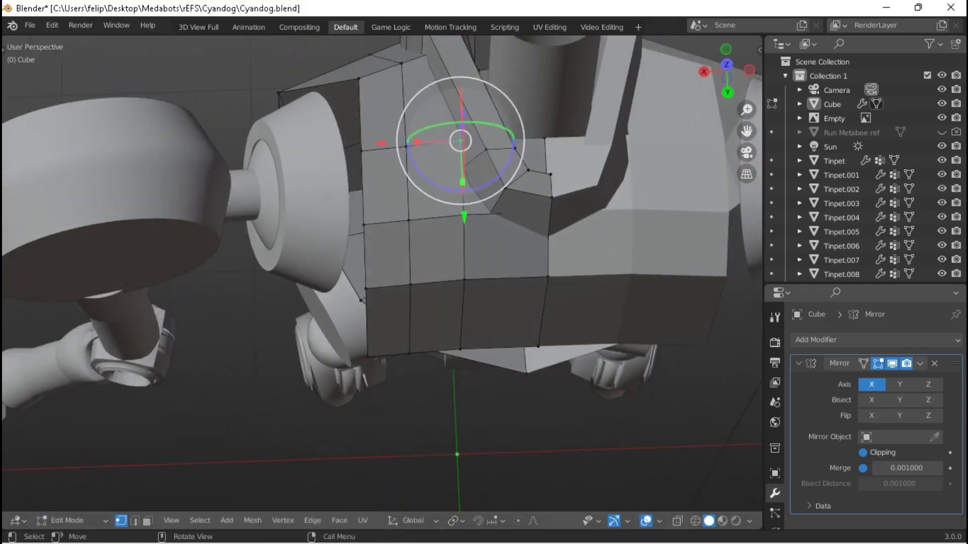
{"action": "key", "text": "Escape"}
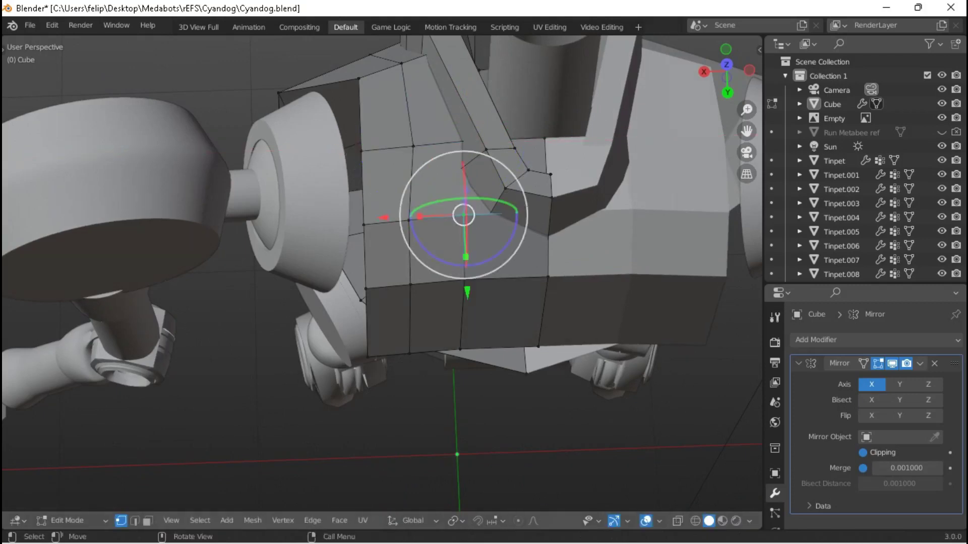
{"action": "key", "text": "Return"}
{"action": "middle_click_drag", "start_coordinate": [378, 312], "coordinate": [393, 245]}
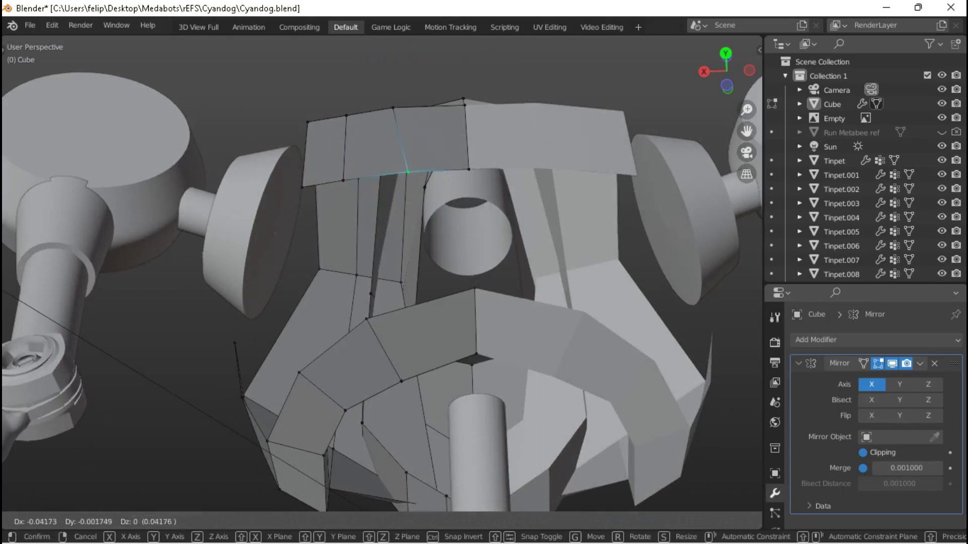
Position the loose vertex extending from the armour's side edge beneath the shoulder joint.
{"action": "middle_click_drag", "start_coordinate": [383, 282], "coordinate": [499, 201]}
{"action": "key", "text": "g"}
{"action": "key", "text": "Return"}
{"action": "key", "text": "g"}
{"action": "key", "text": "Return"}
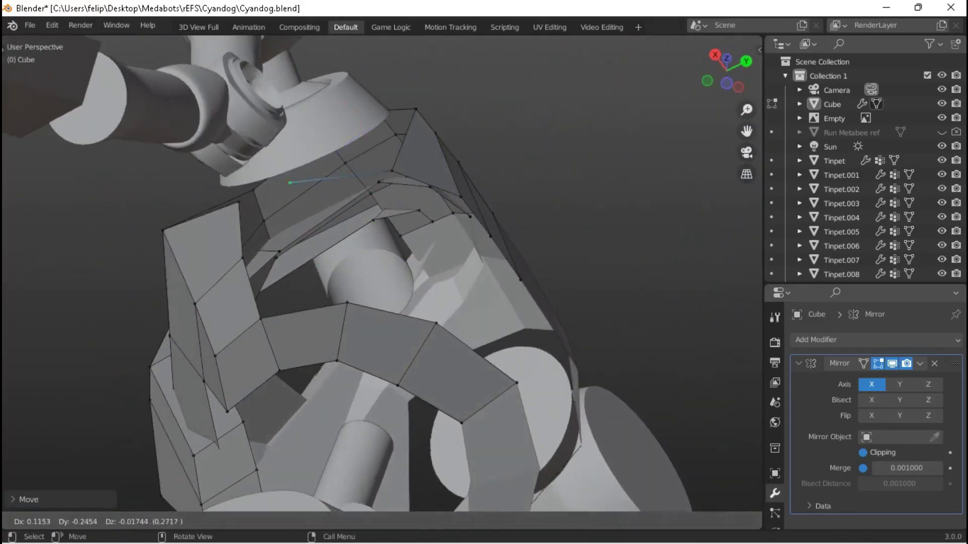
{"action": "key", "text": "g"}
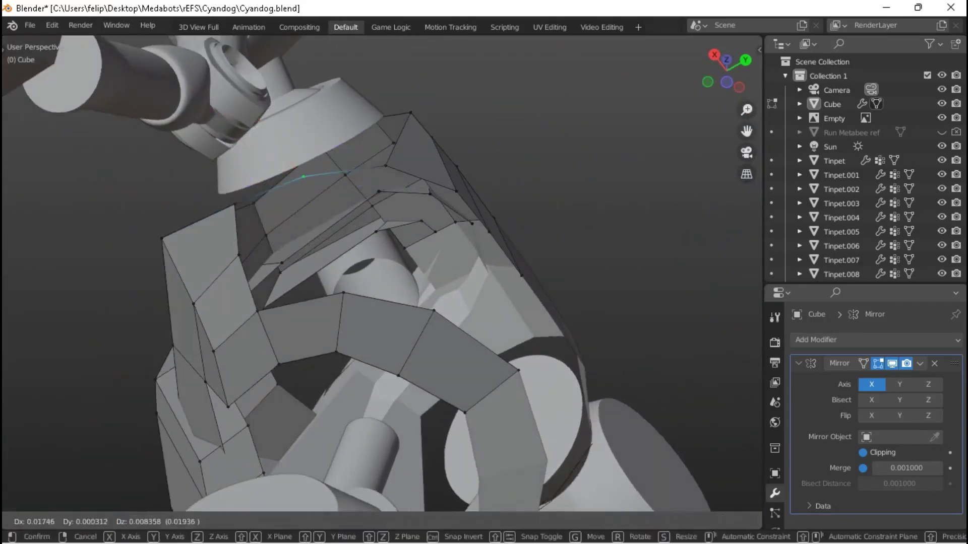
{"action": "key", "text": "Return"}
Move the side vertices under the shoulder to continue the side wall toward the back.
{"action": "middle_click_drag", "start_coordinate": [499, 202], "coordinate": [549, 161]}
{"action": "key", "text": "g"}
{"action": "key", "text": "Tab"}
{"action": "key", "text": "Tab"}
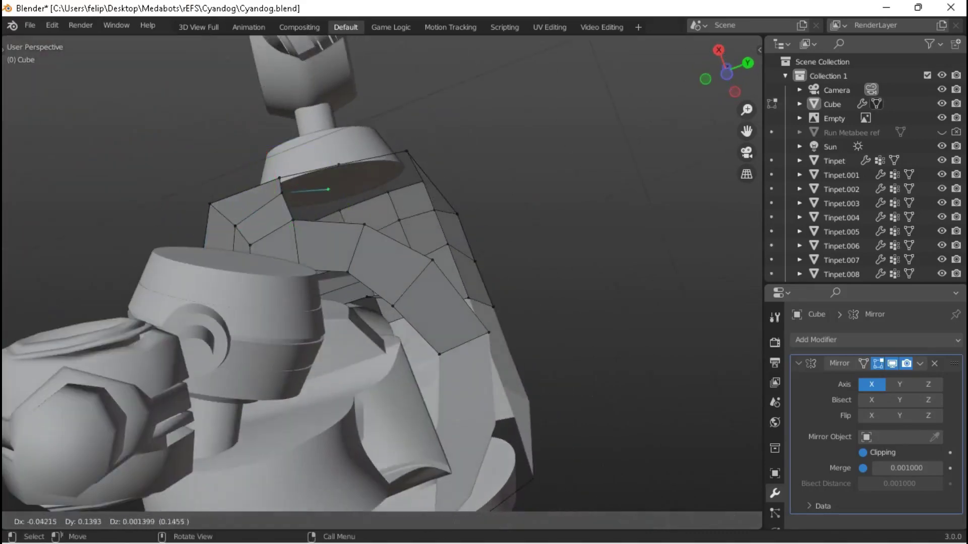
{"action": "middle_click_drag", "start_coordinate": [550, 161], "coordinate": [509, 186]}
{"action": "key", "text": "g"}
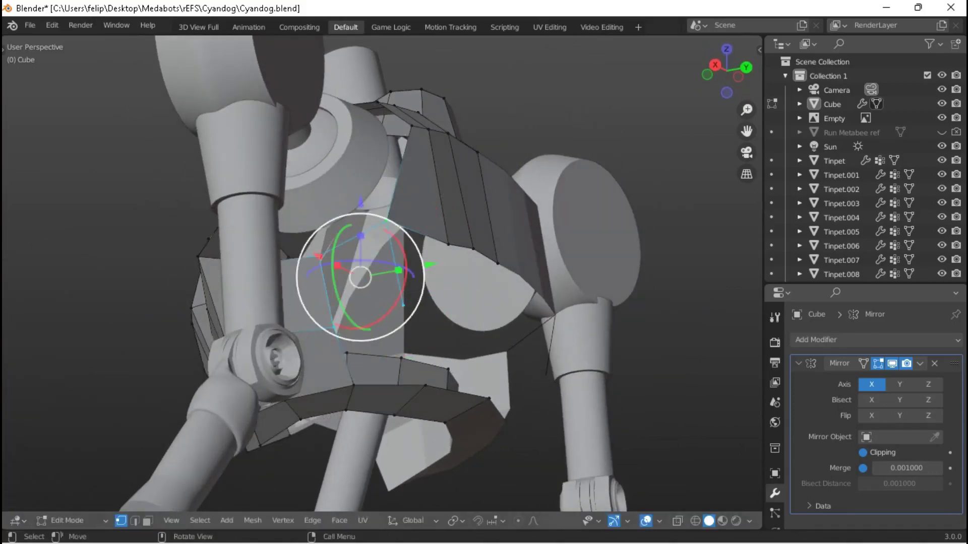
Add a loop cut to the lower back band and move its vertices into an even curve as seen from below.
{"action": "middle_click_drag", "start_coordinate": [509, 186], "coordinate": [488, 137]}
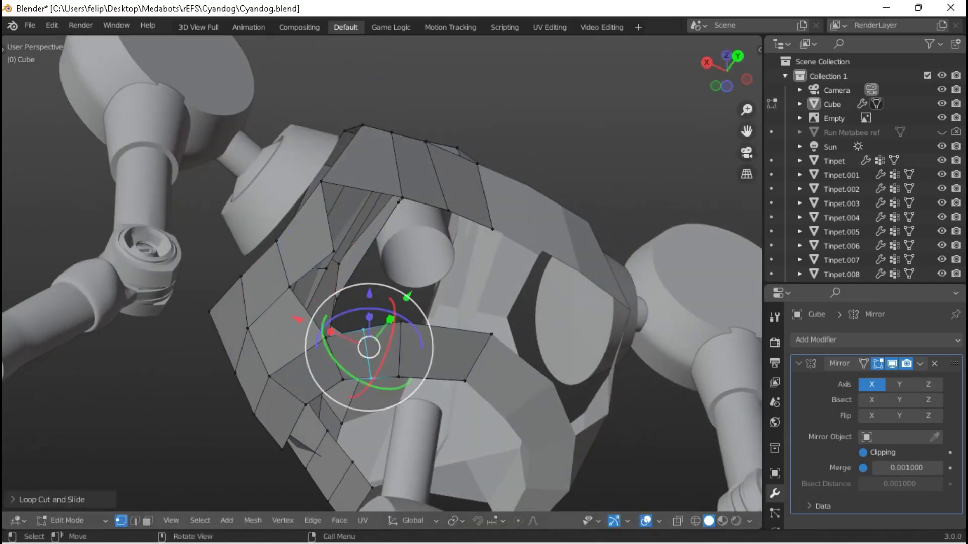
{"action": "middle_click_drag", "start_coordinate": [488, 137], "coordinate": [470, 109]}
{"action": "key", "text": "g"}
{"action": "key", "text": "Return"}
{"action": "key", "text": "g"}
{"action": "key", "text": "Return"}
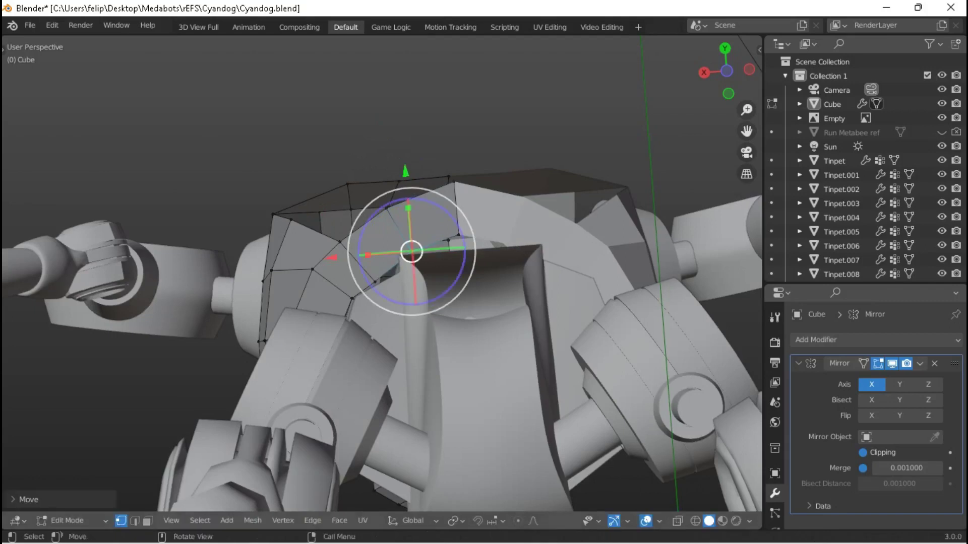
{"action": "key", "text": "g"}
{"action": "key", "text": "Return"}
{"action": "key", "text": "g"}
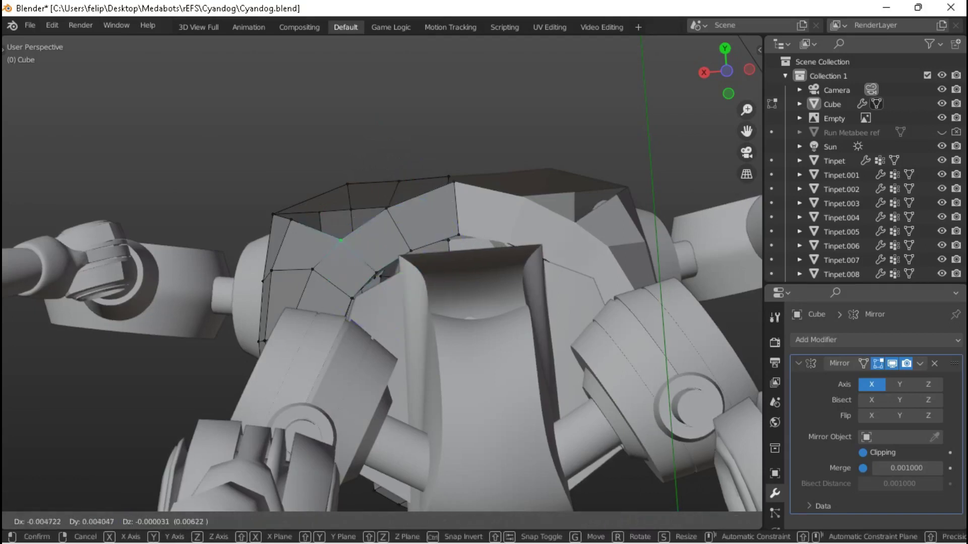
{"action": "key", "text": "Return"}
Slide the rear vertices into line and join the upper back panel's bottom edge to the lower back band with faces.
{"action": "middle_click_drag", "start_coordinate": [470, 108], "coordinate": [469, 174]}
{"action": "key", "text": "g"}
{"action": "key", "text": "g"}
{"action": "key", "text": "Return"}
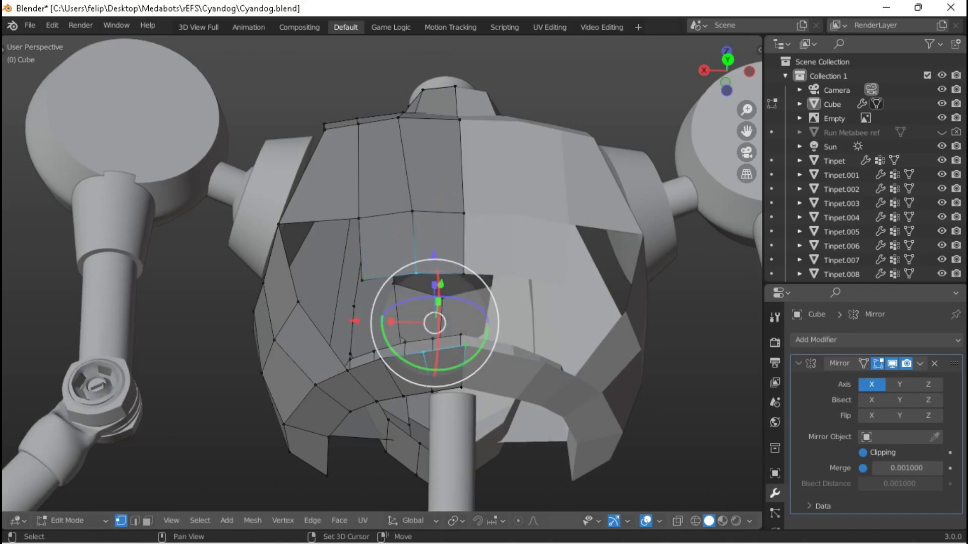
Fill the gap between the back panel and the side wall below the shoulder, and save the file.
{"action": "middle_click_drag", "start_coordinate": [468, 174], "coordinate": [484, 187]}
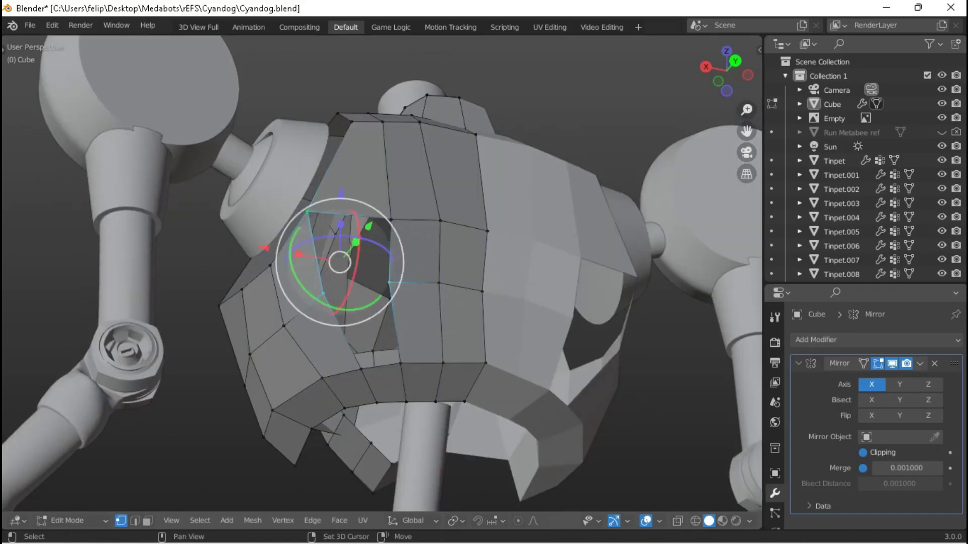
{"action": "key", "text": "Tab"}
{"action": "middle_click_drag", "start_coordinate": [484, 186], "coordinate": [454, 192]}
{"action": "key", "text": "ctrl+s"}
{"action": "key", "text": "Tab"}
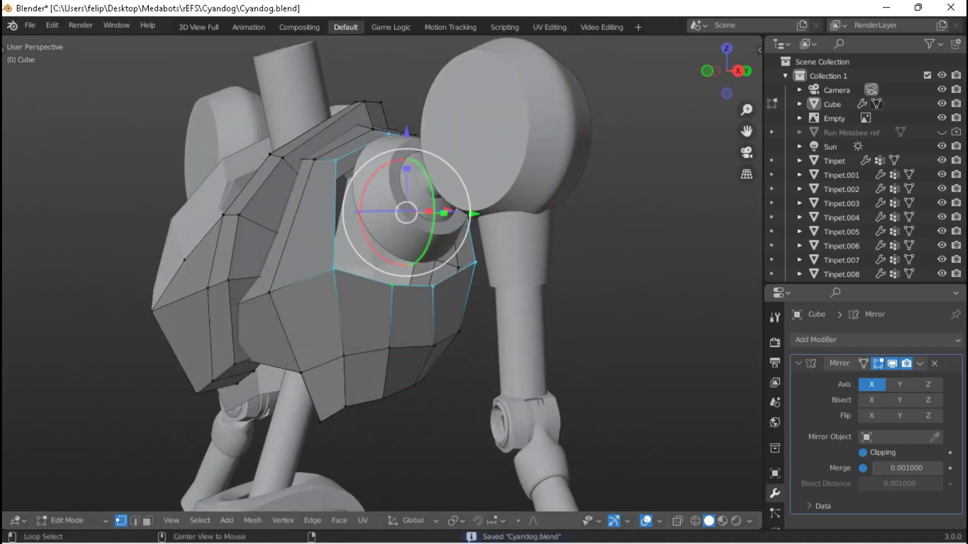
Move the shoulder opening's upper outer vertices outward to match the armour outline in the front reference.
{"action": "scroll", "coordinate": [383, 272], "scroll_direction": "up", "scroll_amount": 3}
{"action": "key", "text": "KP_1"}
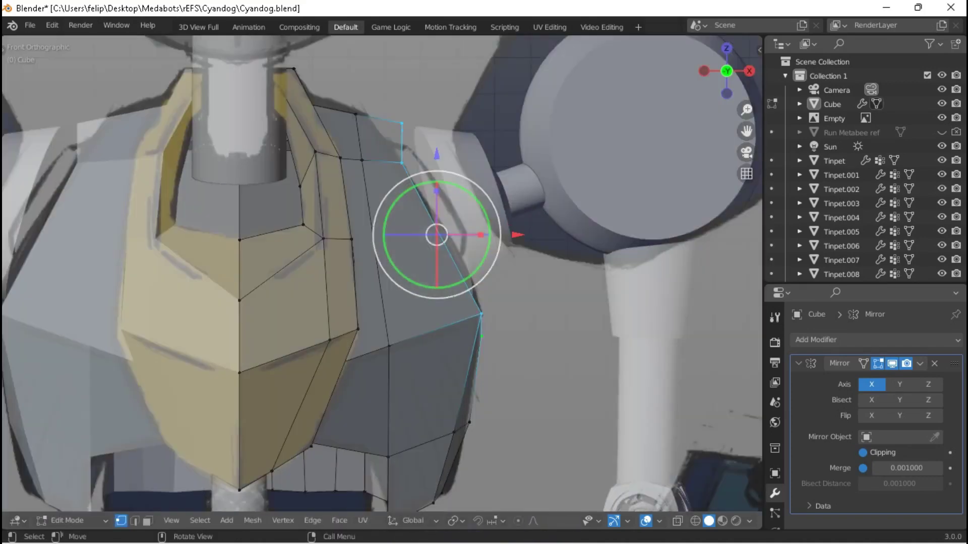
{"action": "key", "text": "g"}
{"action": "key", "text": "Return"}
{"action": "key", "text": "g"}
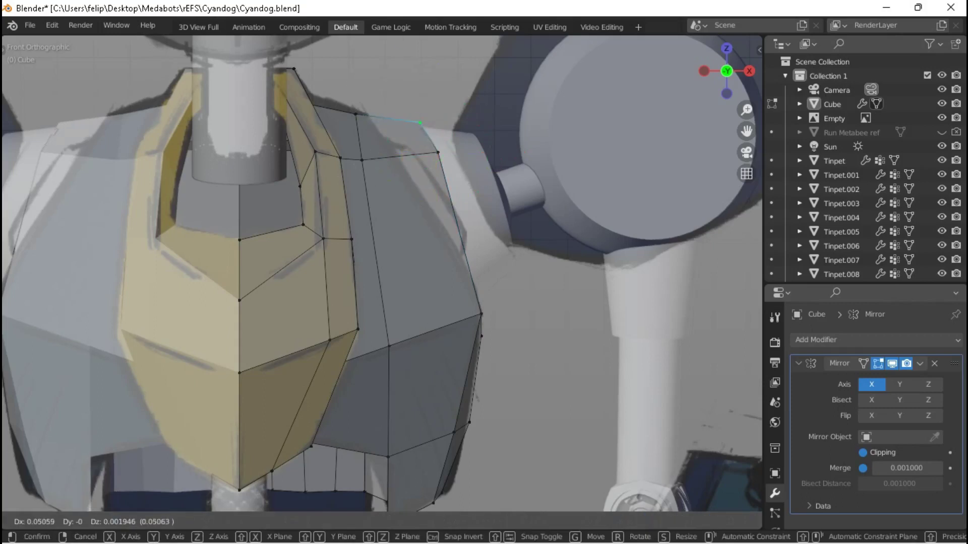
{"action": "key", "text": "Return"}
Extrude the shoulder opening's rim, scale it inward to about 0.75, and save the file.
{"action": "middle_click_drag", "start_coordinate": [384, 272], "coordinate": [323, 276]}
{"action": "key", "text": "KP_1"}
{"action": "key", "text": "KP_3"}
{"action": "key", "text": "Return"}
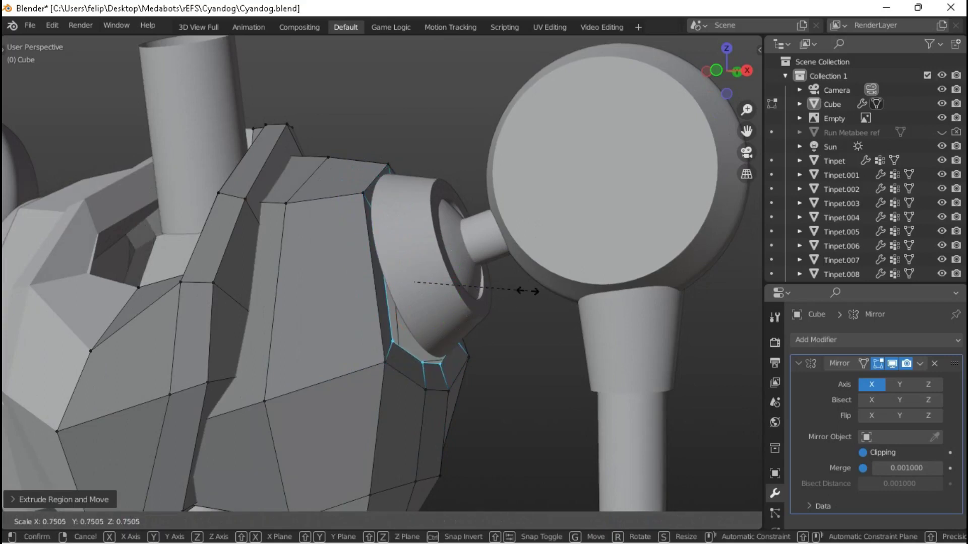
{"action": "key", "text": "Tab"}
{"action": "scroll", "coordinate": [382, 272], "scroll_direction": "down", "scroll_amount": 8}
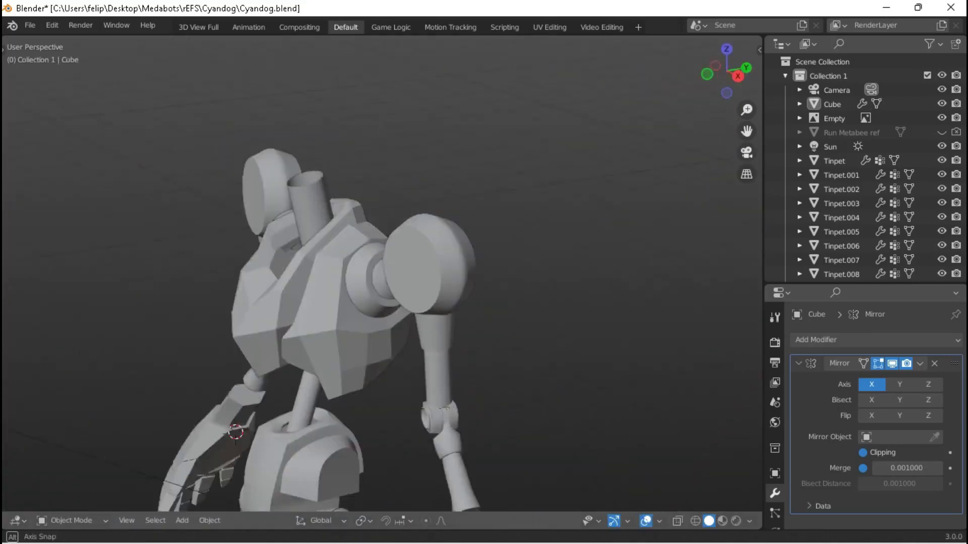
{"action": "key", "text": "KP_1"}
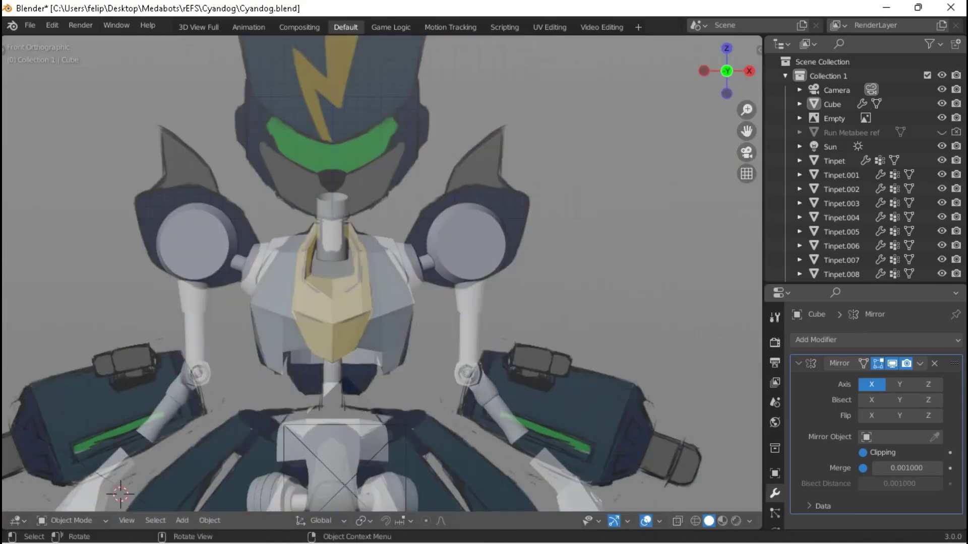
{"action": "mouse_move", "coordinate": [381, 273]}
{"action": "middle_mouse_down"}
{"action": "mouse_move", "coordinate": [381, 282]}
{"action": "mouse_move", "coordinate": [353, 267]}
{"action": "mouse_move", "coordinate": [383, 274]}
{"action": "mouse_move", "coordinate": [363, 252]}
{"action": "mouse_move", "coordinate": [403, 272]}
{"action": "mouse_move", "coordinate": [362, 282]}
{"action": "mouse_move", "coordinate": [353, 252]}
{"action": "mouse_move", "coordinate": [474, 310]}
{"action": "mouse_move", "coordinate": [408, 310]}
{"action": "mouse_move", "coordinate": [383, 327]}
{"action": "mouse_move", "coordinate": [408, 322]}
{"action": "mouse_move", "coordinate": [444, 348]}
{"action": "mouse_move", "coordinate": [419, 282]}
{"action": "mouse_move", "coordinate": [444, 342]}
{"action": "mouse_move", "coordinate": [429, 308]}
{"action": "mouse_move", "coordinate": [438, 328]}
{"action": "middle_mouse_up"}
{"action": "key", "text": "ctrl+s"}
Shift the side panel's lower inner vertices along the Y axis to shape the armour's underside rim.
{"action": "key", "text": "Tab"}
{"action": "scroll", "coordinate": [382, 272], "scroll_direction": "up", "scroll_amount": 3}
{"action": "key", "text": "Tab"}
{"action": "key", "text": "shift+z"}
{"action": "key", "text": "shift+z"}
{"action": "key", "text": "g"}
{"action": "key", "text": "y"}
{"action": "scroll", "coordinate": [454, 348], "scroll_direction": "up", "scroll_amount": 3}
{"action": "middle_click_drag", "start_coordinate": [519, 389], "coordinate": [454, 388]}
Adjust the underside rim's inner vertices along X and freely to even out the rim, and save the file.
{"action": "key", "text": "g"}
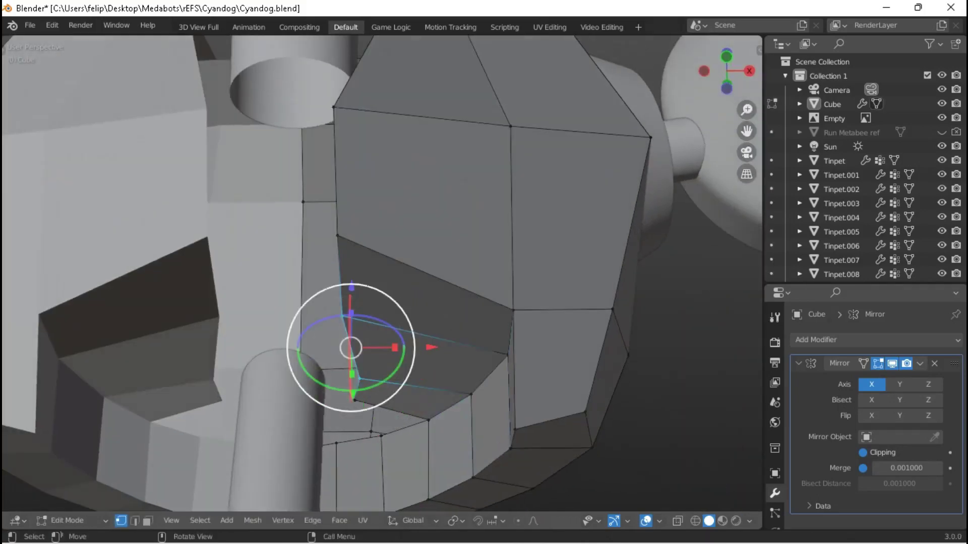
{"action": "key", "text": "g"}
{"action": "key", "text": "x"}
{"action": "key", "text": "Return"}
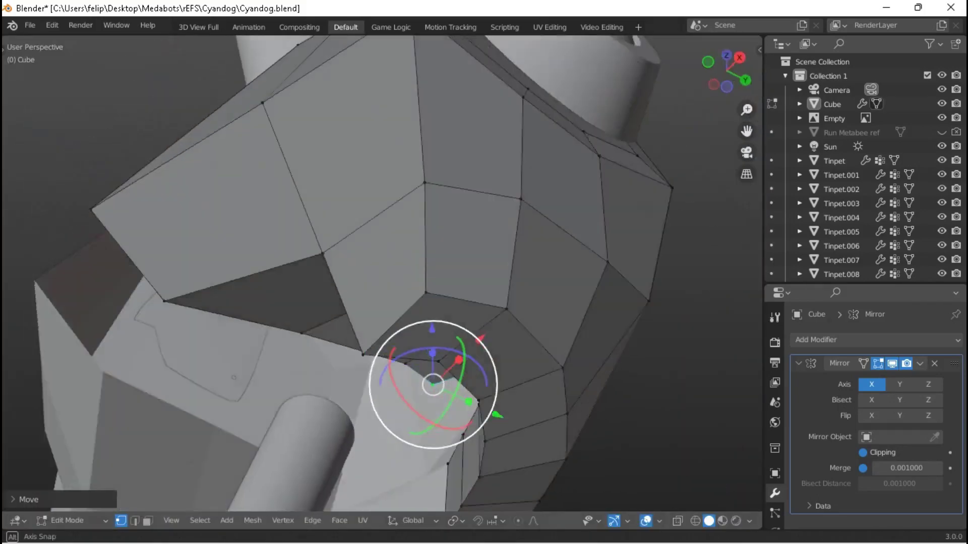
{"action": "key", "text": "g"}
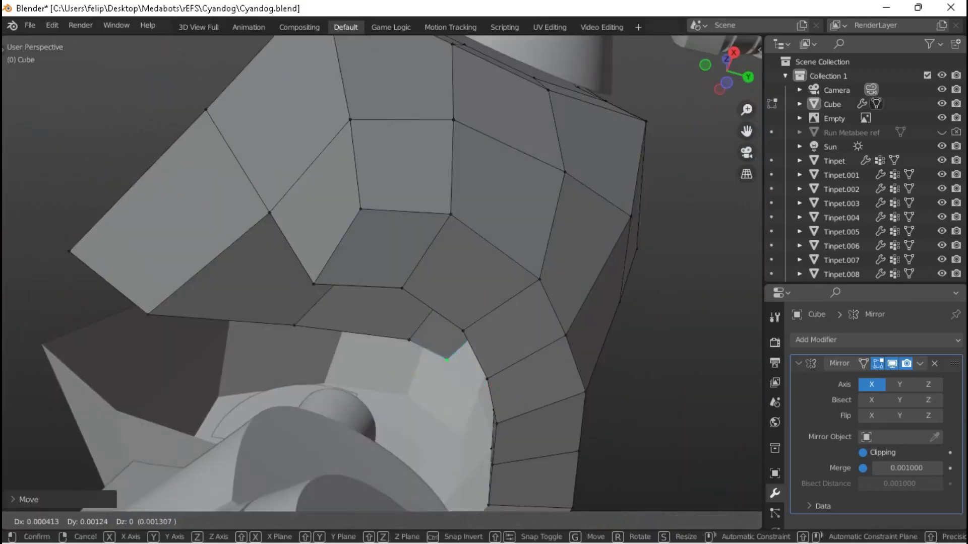
{"action": "key", "text": "Return"}
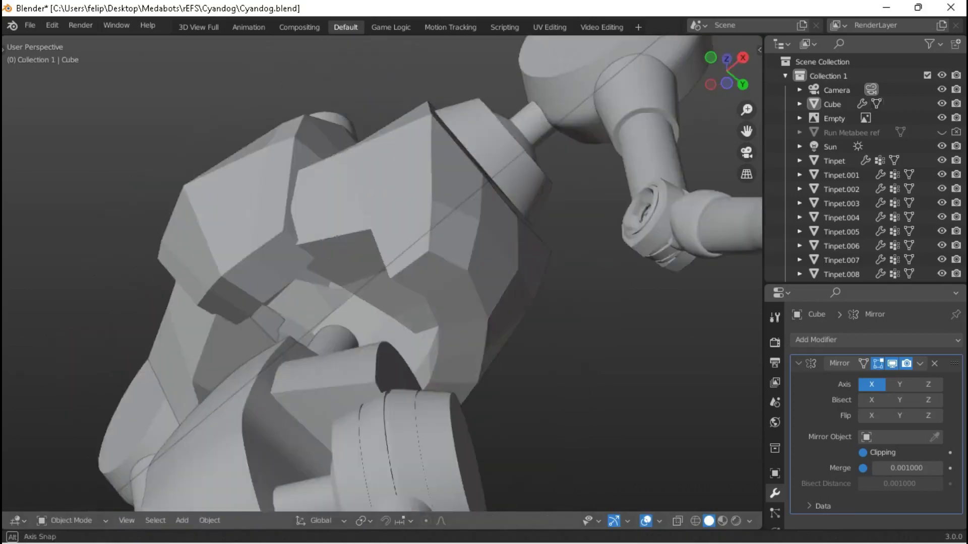
{"action": "key", "text": "ctrl+s"}
Add a mesh circle with eight vertices inside the armour mesh from the right side view.
{"action": "scroll", "coordinate": [384, 272], "scroll_direction": "down", "scroll_amount": 3}
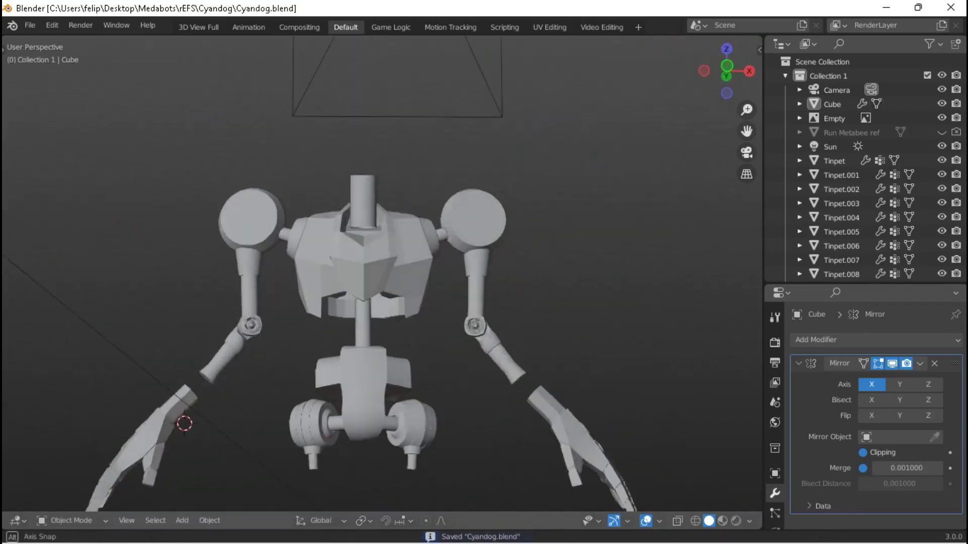
{"action": "scroll", "coordinate": [383, 272], "scroll_direction": "up", "scroll_amount": 2}
{"action": "middle_click_drag", "start_coordinate": [383, 272], "coordinate": [353, 252]}
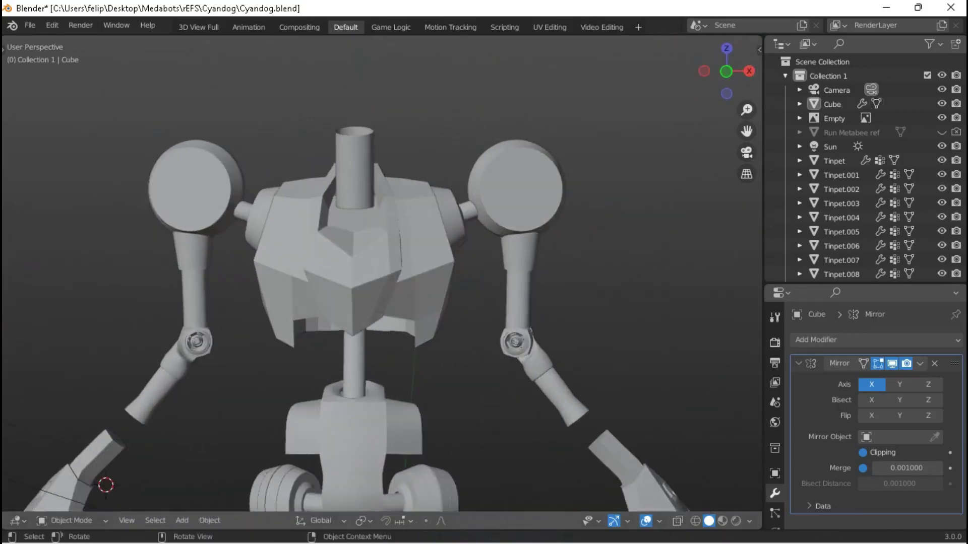
{"action": "scroll", "coordinate": [383, 272], "scroll_direction": "up", "scroll_amount": 3}
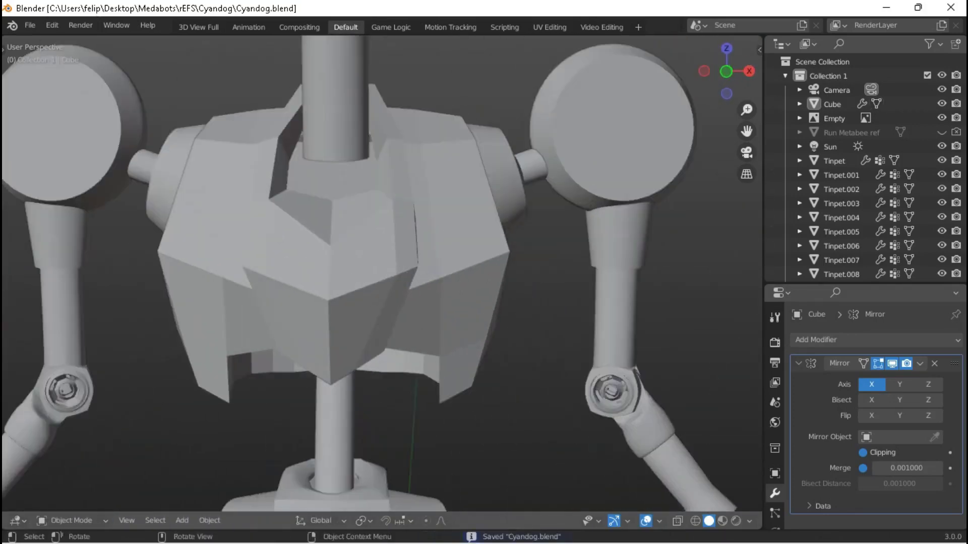
{"action": "middle_click_drag", "start_coordinate": [383, 272], "coordinate": [383, 302]}
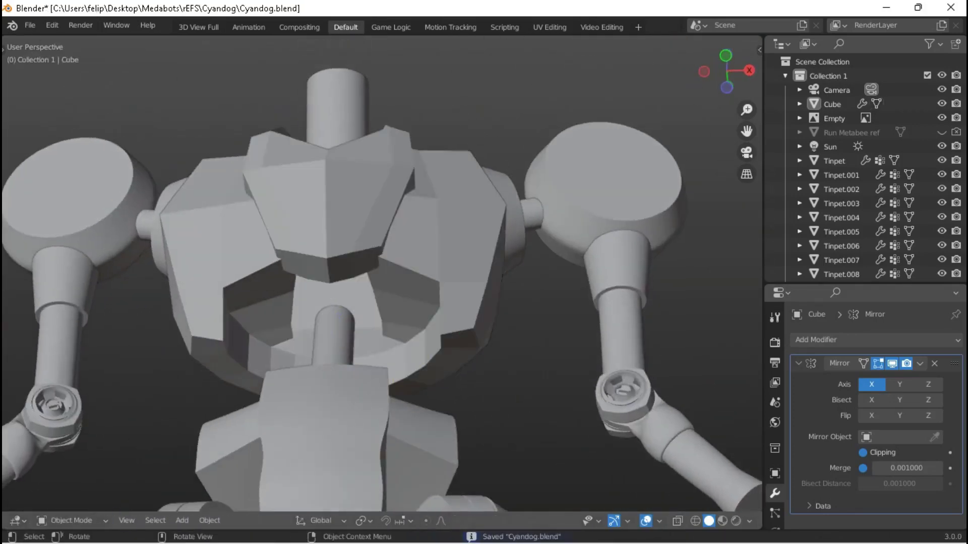
{"action": "key", "text": "KP_3"}
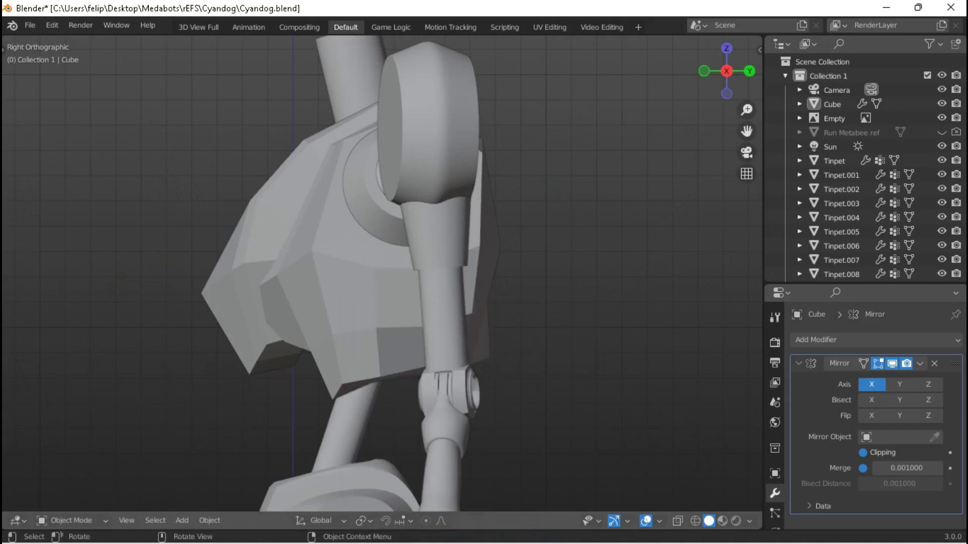
{"action": "key", "text": "Tab"}
{"action": "key", "text": "shift+a"}
{"action": "left_click", "coordinate": [319, 374]}
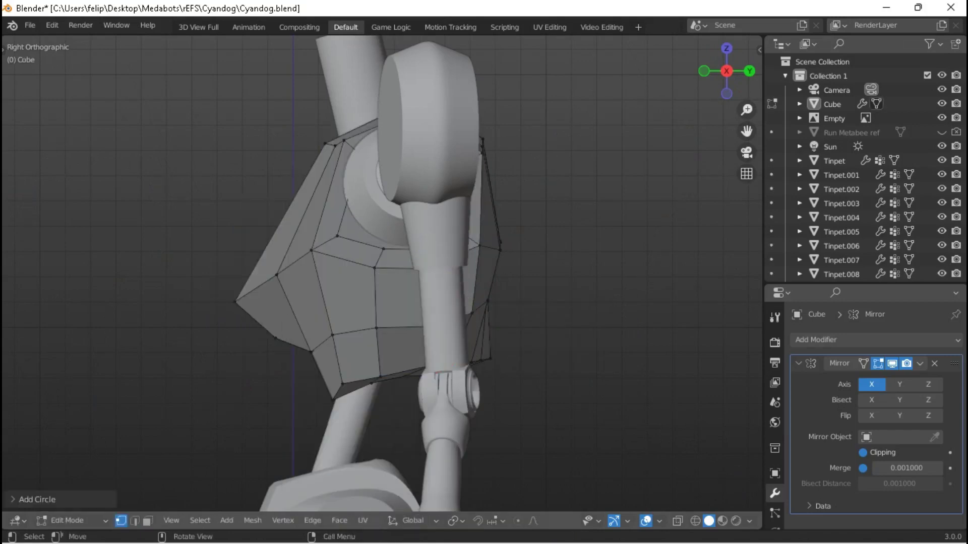
{"action": "left_click", "coordinate": [30, 501]}
{"action": "left_click", "coordinate": [141, 344]}
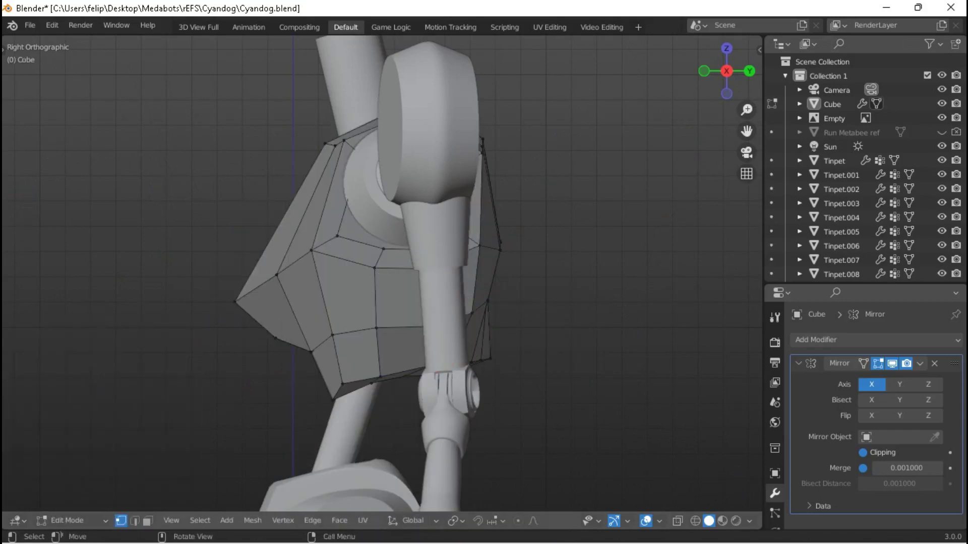
Move the circle across the centre line to the mesh's positive X side in front view with Mirror clipping temporarily off.
{"action": "key", "text": "Home"}
{"action": "key", "text": "KP_1"}
{"action": "scroll", "coordinate": [382, 274], "scroll_direction": "up", "scroll_amount": 5}
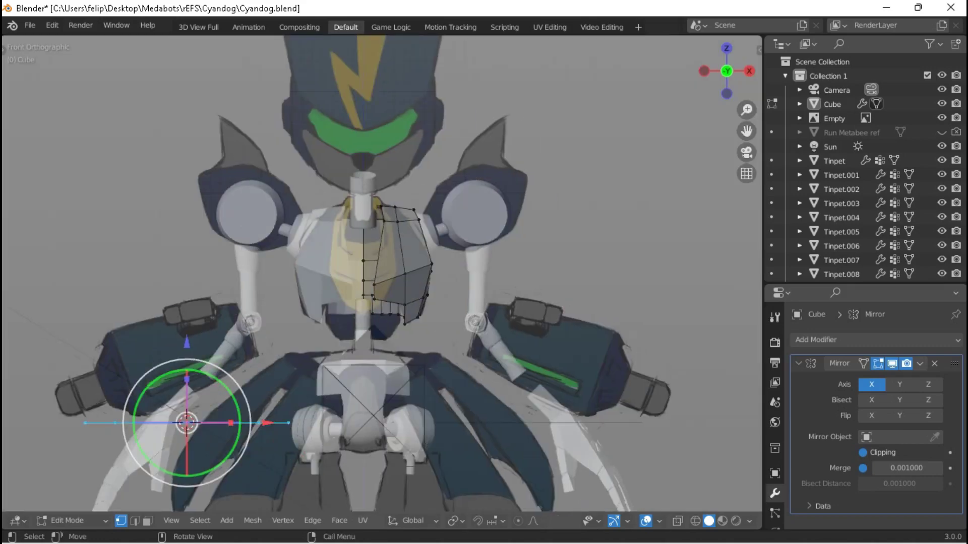
{"action": "key", "text": "g"}
{"action": "key", "text": "Escape"}
{"action": "left_click", "coordinate": [862, 452]}
{"action": "key", "text": "g"}
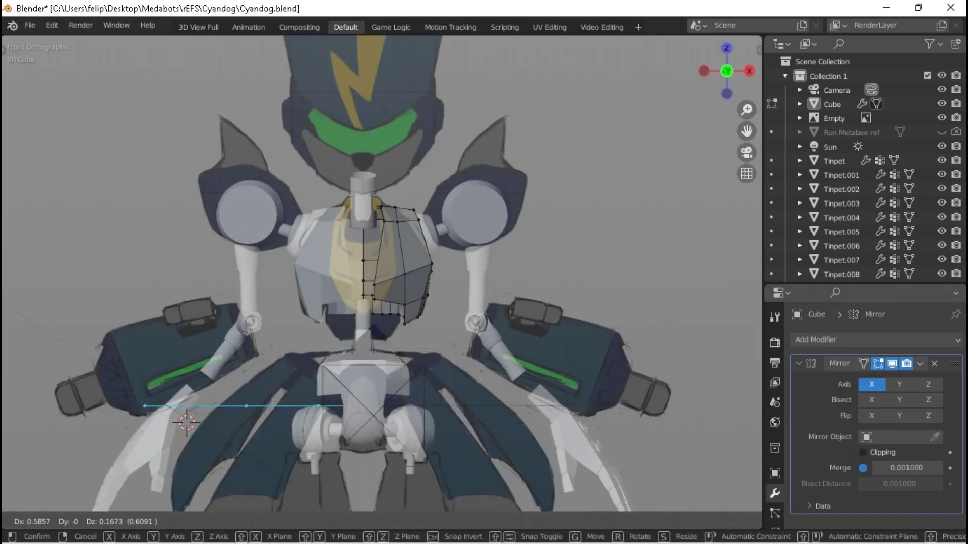
{"action": "left_click", "coordinate": [509, 353]}
Rotate the circle by -90° in the front view so it stands vertically.
{"action": "type", "text": "r"}
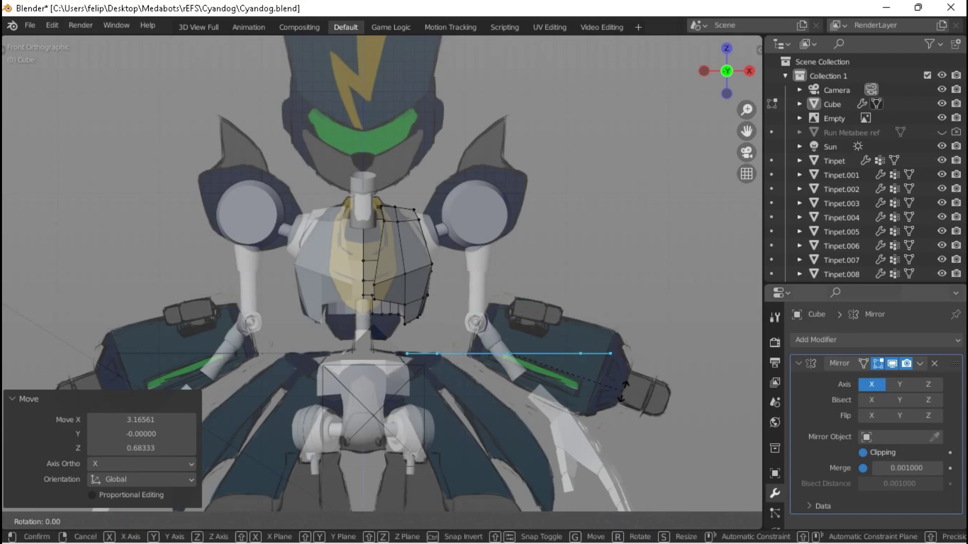
{"action": "type", "text": "-90"}
{"action": "key", "text": "Return"}
{"action": "scroll", "coordinate": [624, 392], "scroll_direction": "up", "scroll_amount": 3}
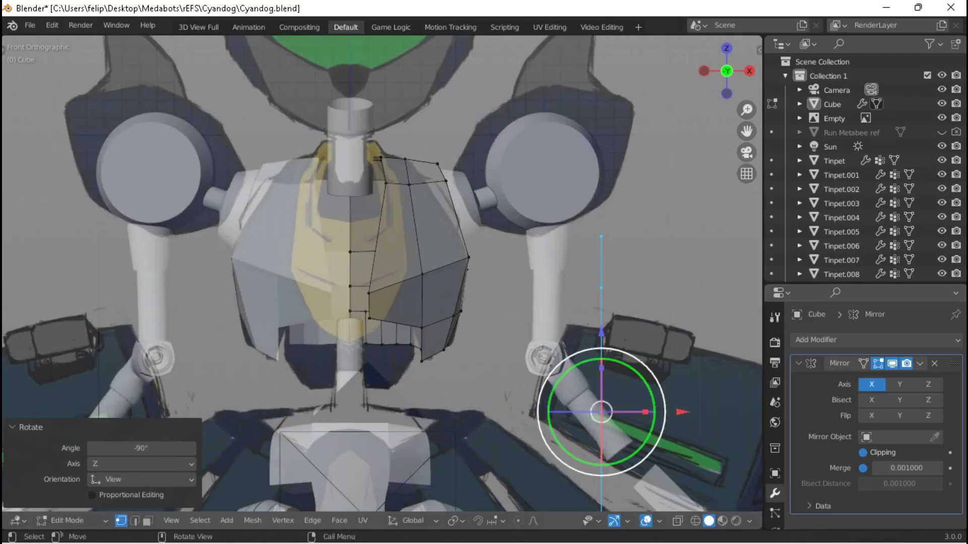
Move the circle to the waist beside the centre line and scale it to 0.427.
{"action": "key", "text": "g"}
{"action": "key", "text": "Return"}
{"action": "scroll", "coordinate": [382, 274], "scroll_direction": "up", "scroll_amount": 4}
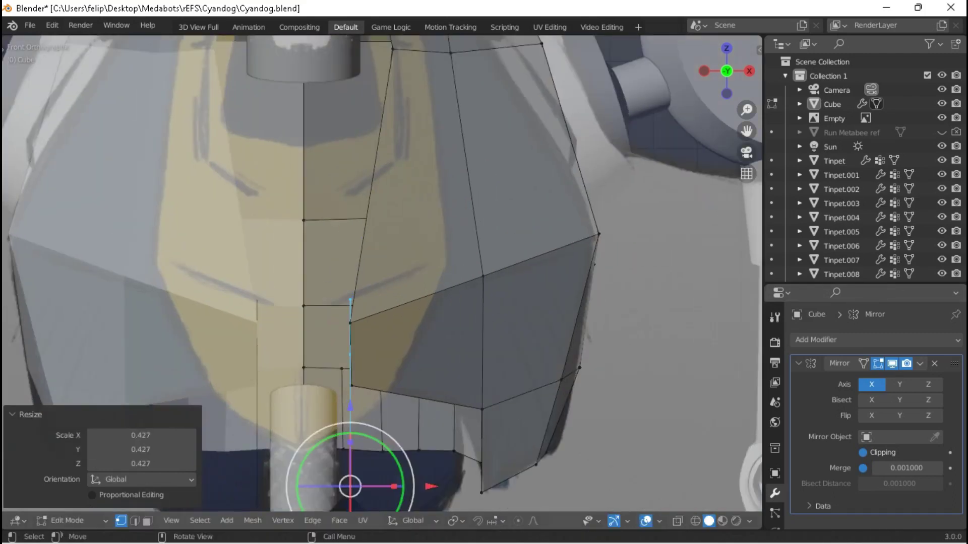
{"action": "scroll", "coordinate": [382, 274], "scroll_direction": "down", "scroll_amount": 2}
{"action": "scroll", "coordinate": [382, 274], "scroll_direction": "down", "scroll_amount": 2}
{"action": "middle_click_drag", "start_coordinate": [382, 273], "coordinate": [384, 312]}
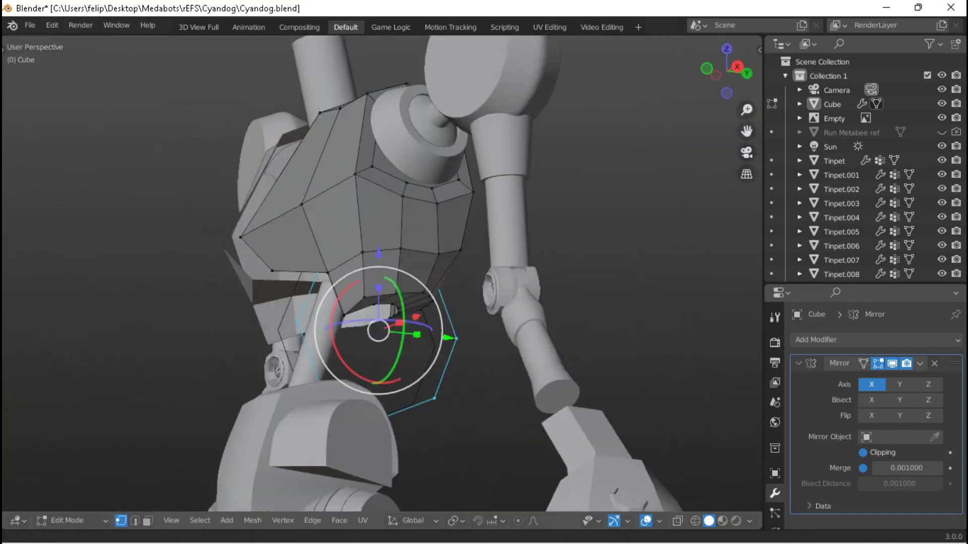
Scale the waist circle to about 0.76 and move it in front view to the reference's waist piece beside the centre line.
{"action": "key", "text": "KP_1"}
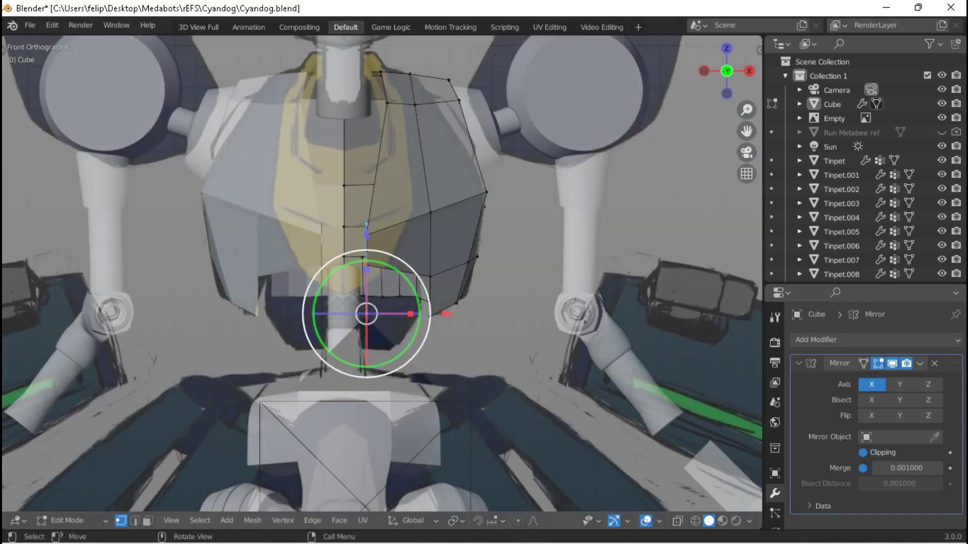
{"action": "scroll", "coordinate": [382, 274], "scroll_direction": "up", "scroll_amount": 1}
{"action": "key", "text": "s"}
{"action": "left_click", "coordinate": [550, 300]}
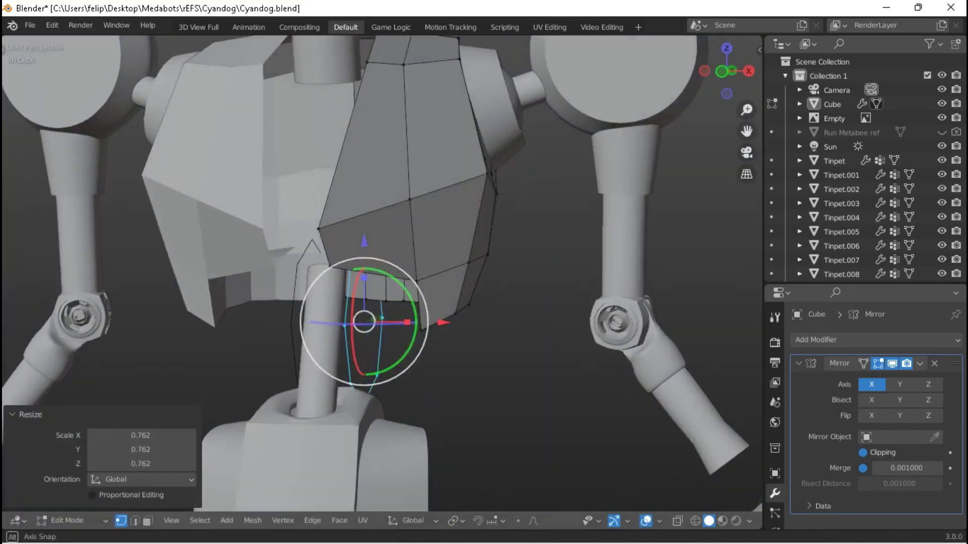
{"action": "key", "text": "g"}
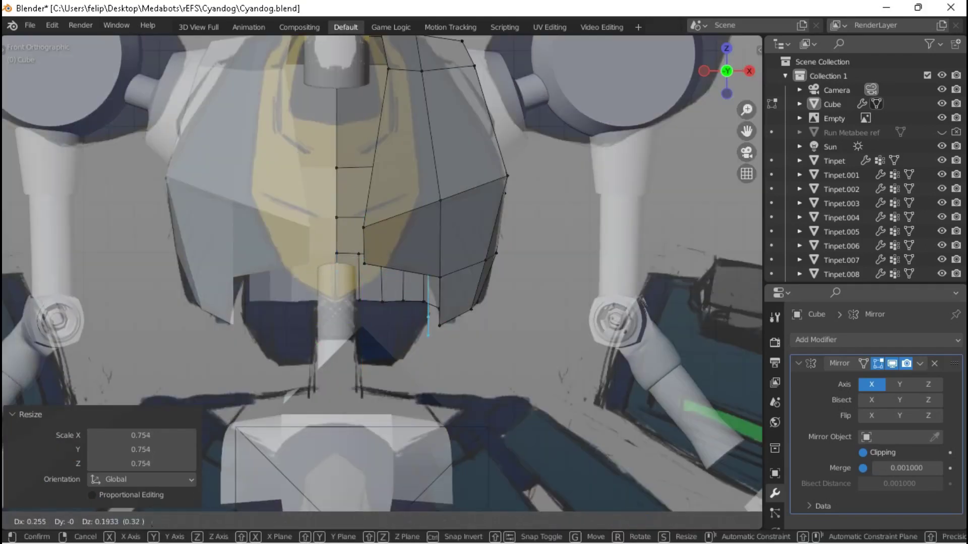
{"action": "key", "text": "Return"}
{"action": "middle_click_drag", "start_coordinate": [381, 274], "coordinate": [292, 290]}
{"action": "key", "text": "KP_1"}
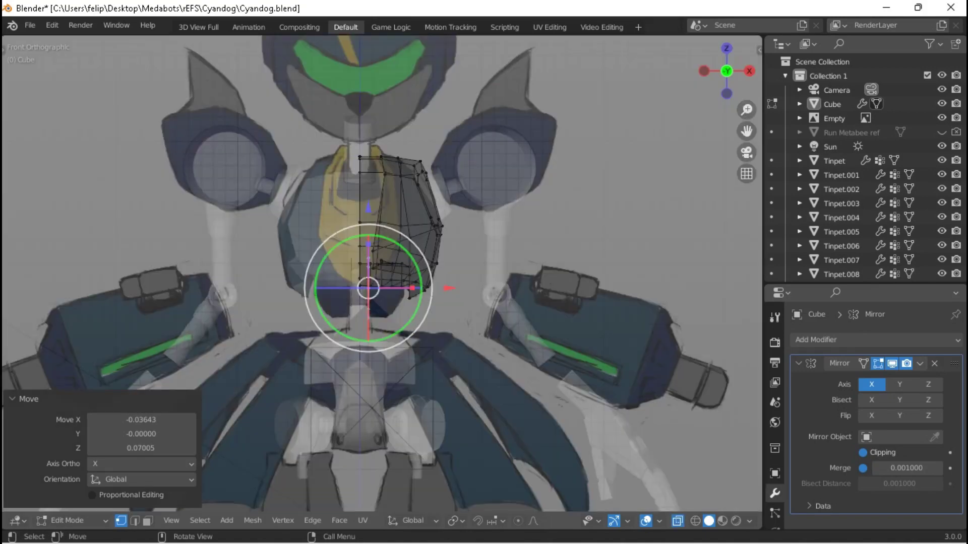
Reposition the circle at the waist with a -0.21 shift along Y and enlarge it to about 1.12.
{"action": "key", "text": "KP_Decimal"}
{"action": "key", "text": "g"}
{"action": "key", "text": "Return"}
{"action": "middle_click_drag", "start_coordinate": [382, 274], "coordinate": [192, 297]}
{"action": "key", "text": "KP_3"}
{"action": "key", "text": "g"}
{"action": "key", "text": "y"}
{"action": "key", "text": "Return"}
{"action": "key", "text": "s"}
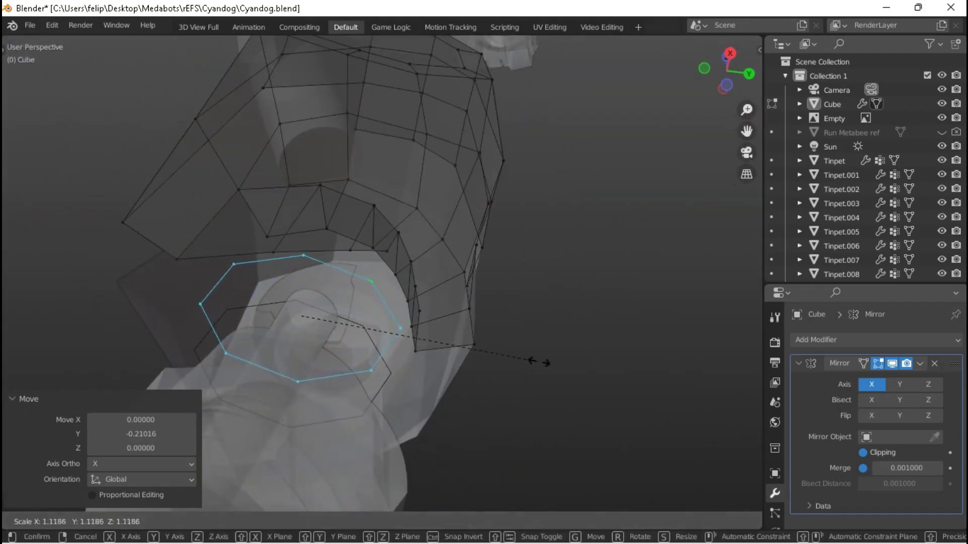
{"action": "left_click", "coordinate": [539, 362]}
Raise the circle 0.024 along Z, extrude it 0.158 along X, and scale the new outer ring.
{"action": "key", "text": "KP_1"}
{"action": "left_click_drag", "start_coordinate": [347, 228], "coordinate": [347, 222]}
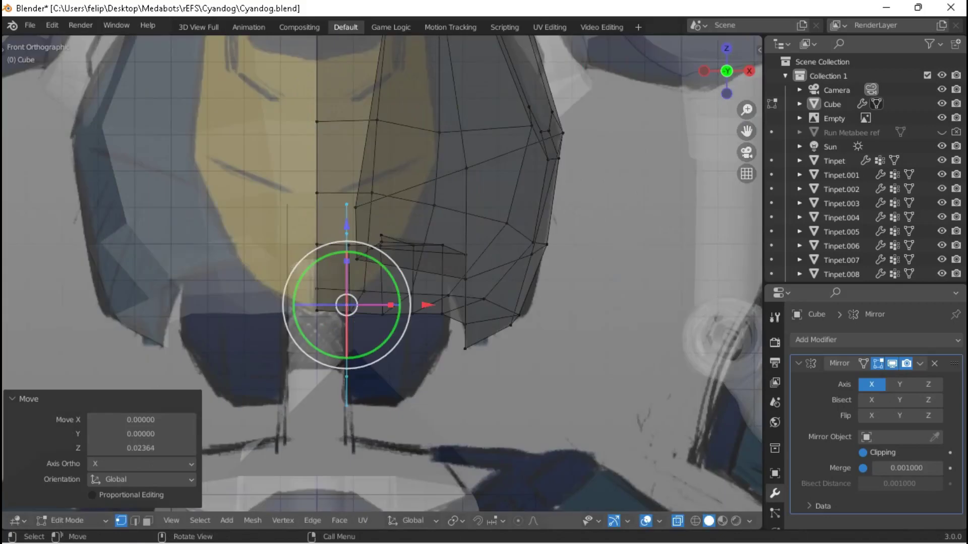
{"action": "key", "text": "Return"}
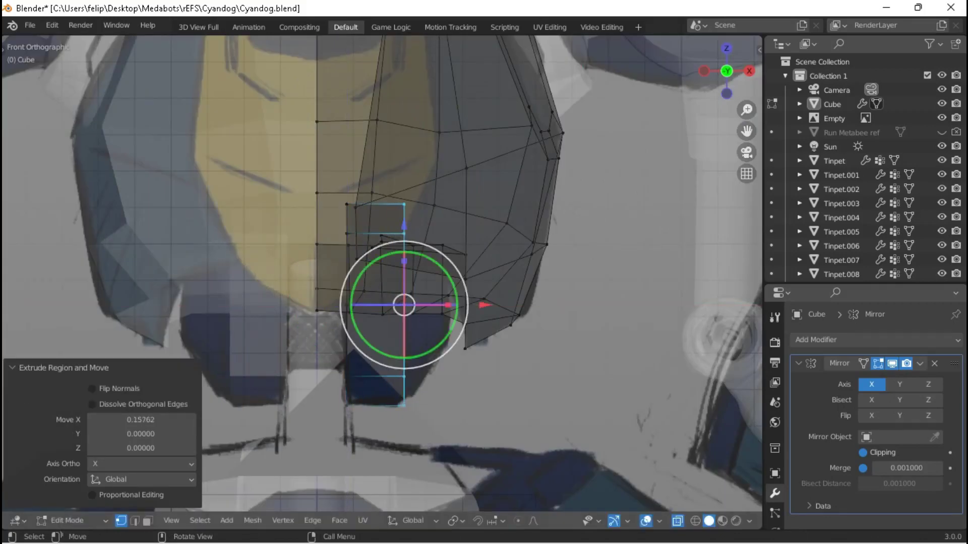
{"action": "key", "text": "s"}
{"action": "key", "text": "Return"}
Extrude and scale the waist piece's open rims inward to form its side faces.
{"action": "middle_click_drag", "start_coordinate": [383, 272], "coordinate": [327, 242]}
{"action": "scroll", "coordinate": [327, 242], "scroll_direction": "down", "scroll_amount": 5}
{"action": "key", "text": "Tab"}
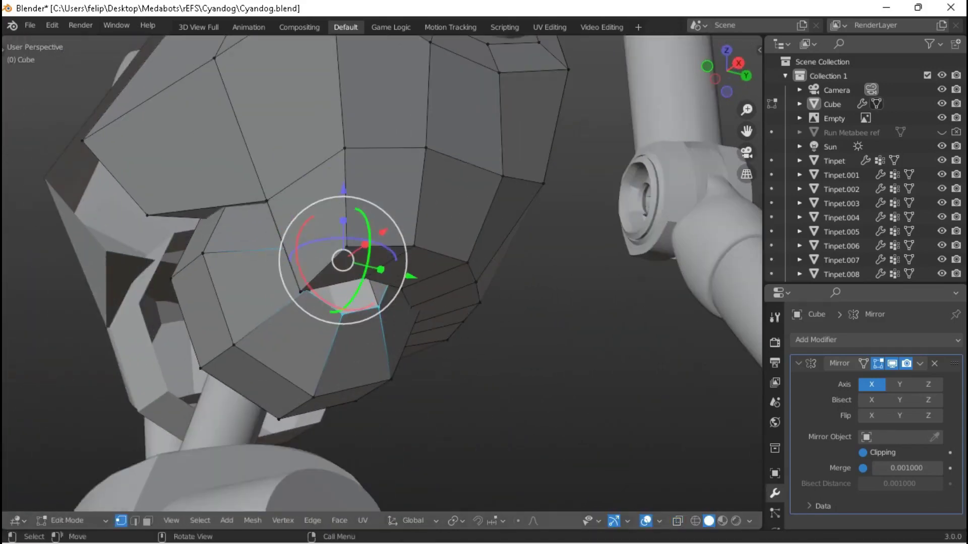
{"action": "key", "text": "e"}
{"action": "key", "text": "s"}
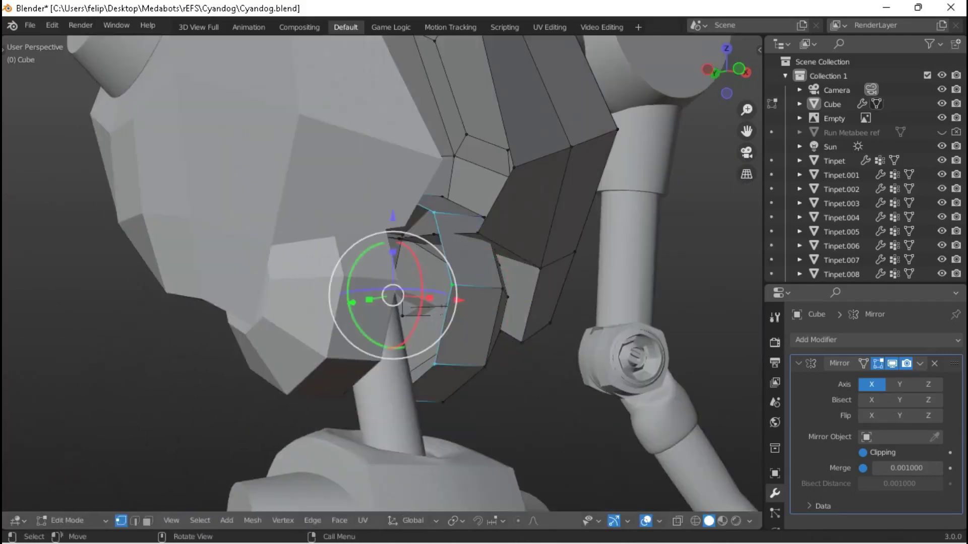
{"action": "key", "text": "e"}
{"action": "key", "text": "s"}
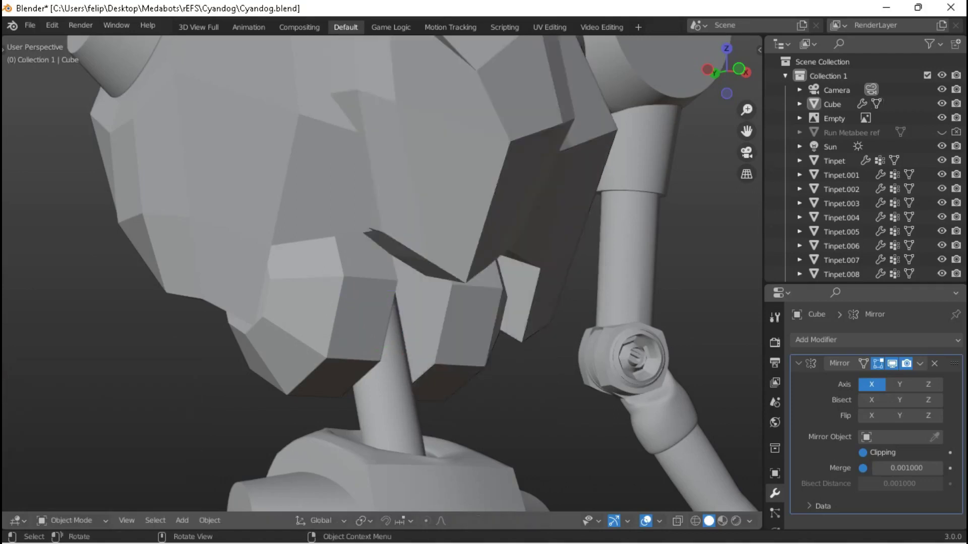
Rescale the ring at the outer side of the waist piece to refine its shape beneath the back armour.
{"action": "scroll", "coordinate": [381, 272], "scroll_direction": "down", "scroll_amount": 5}
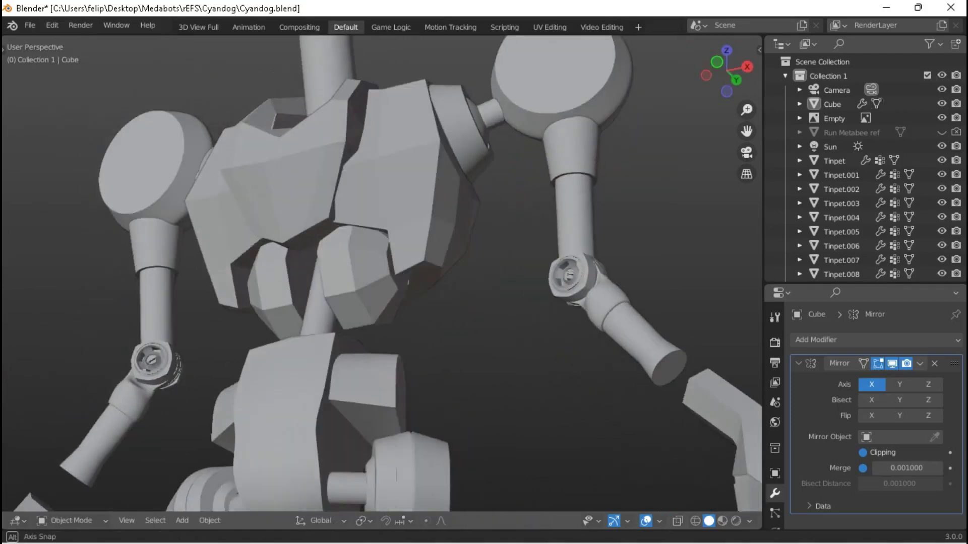
{"action": "middle_click_drag", "start_coordinate": [381, 272], "coordinate": [605, 272]}
{"action": "scroll", "coordinate": [381, 273], "scroll_direction": "up", "scroll_amount": 5}
{"action": "key", "text": "Tab"}
{"action": "middle_click_drag", "start_coordinate": [382, 272], "coordinate": [479, 272]}
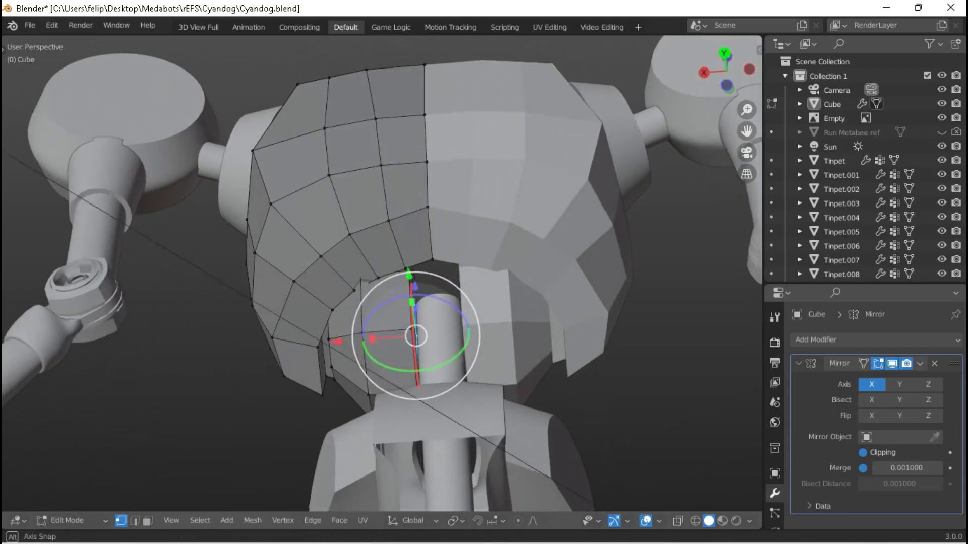
{"action": "middle_click_drag", "start_coordinate": [381, 272], "coordinate": [444, 302]}
{"action": "scroll", "coordinate": [381, 272], "scroll_direction": "up", "scroll_amount": 3}
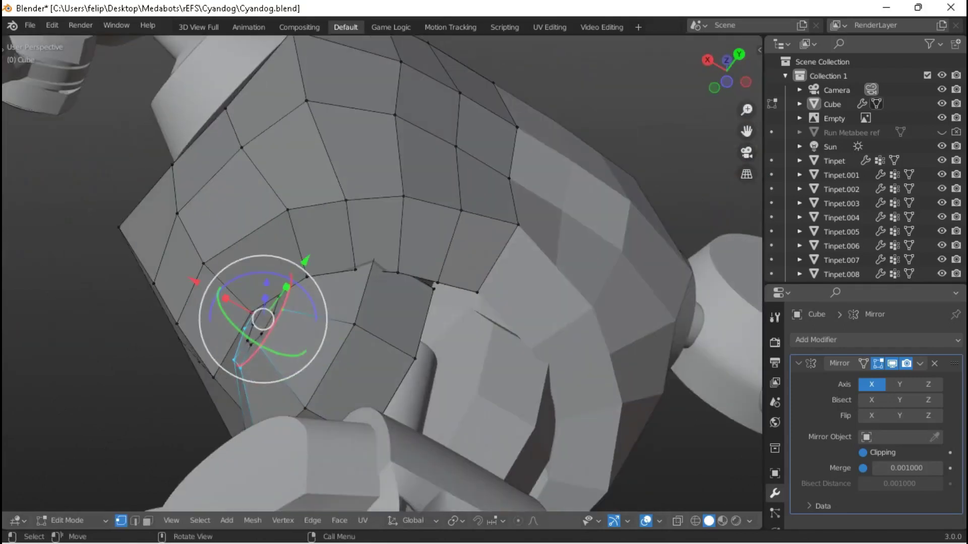
{"action": "left_click", "coordinate": [459, 337]}
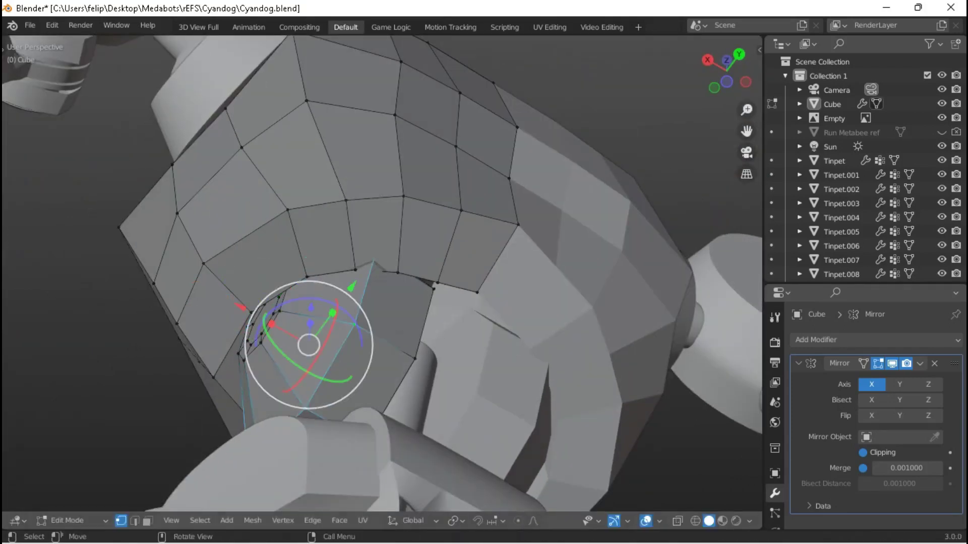
{"action": "key", "text": "s"}
{"action": "left_click", "coordinate": [519, 356]}
{"action": "key", "text": "s"}
{"action": "left_click", "coordinate": [519, 336]}
{"action": "scroll", "coordinate": [519, 336], "scroll_direction": "down", "scroll_amount": 4}
{"action": "middle_click_drag", "start_coordinate": [519, 336], "coordinate": [454, 287]}
{"action": "left_click", "coordinate": [570, 410]}
Return to Object Mode and save the file.
{"action": "key", "text": "Tab"}
{"action": "scroll", "coordinate": [570, 411], "scroll_direction": "down", "scroll_amount": 3}
{"action": "middle_click_drag", "start_coordinate": [570, 411], "coordinate": [373, 302]}
{"action": "scroll", "coordinate": [504, 353], "scroll_direction": "down", "scroll_amount": 3}
{"action": "key", "text": "ctrl+s"}
{"action": "scroll", "coordinate": [373, 303], "scroll_direction": "up", "scroll_amount": 3}
Duplicate a side vertex of the armour mesh and place it on the shoulder guard outline in the front reference.
{"action": "key", "text": "KP_1"}
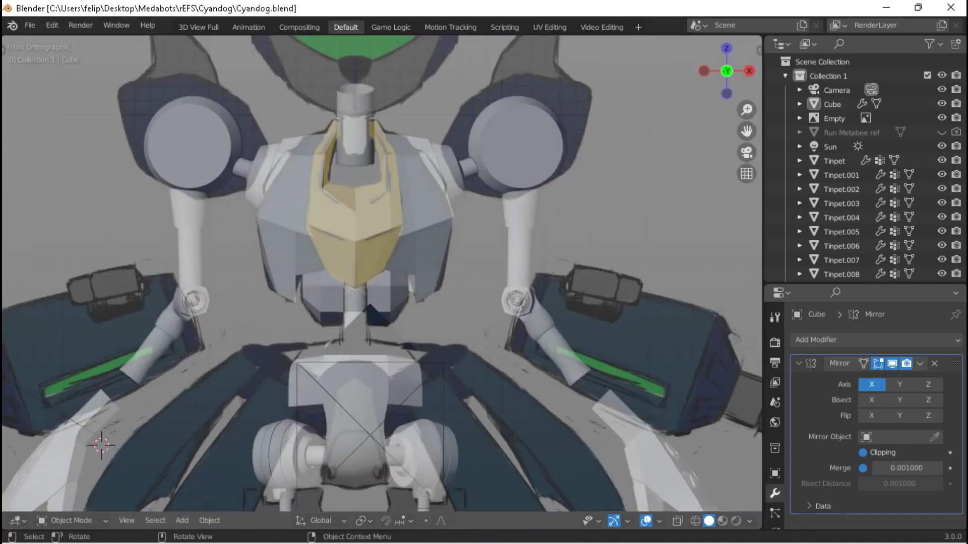
{"action": "scroll", "coordinate": [382, 273], "scroll_direction": "up", "scroll_amount": 3}
{"action": "scroll", "coordinate": [382, 274], "scroll_direction": "down", "scroll_amount": 1}
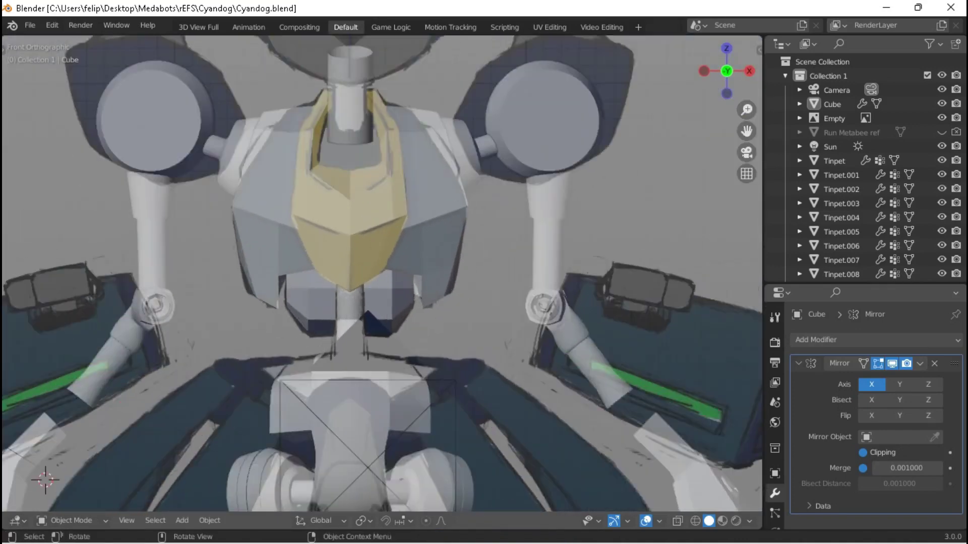
{"action": "middle_click_drag", "start_coordinate": [382, 273], "coordinate": [427, 387], "text": "shift"}
{"action": "scroll", "coordinate": [427, 387], "scroll_direction": "down", "scroll_amount": 3}
{"action": "scroll", "coordinate": [427, 387], "scroll_direction": "up", "scroll_amount": 3}
{"action": "left_click", "coordinate": [388, 324]}
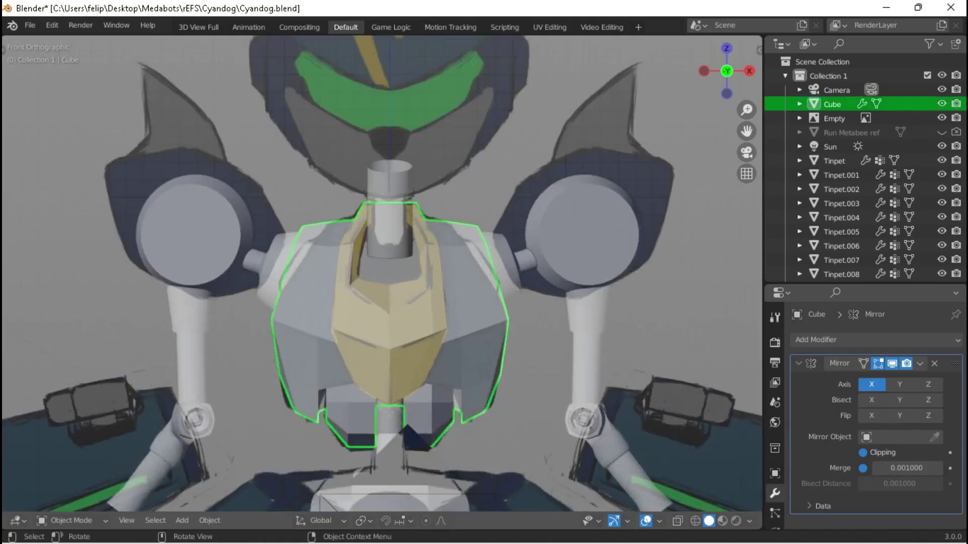
{"action": "key", "text": "Tab"}
{"action": "scroll", "coordinate": [510, 318], "scroll_direction": "up", "scroll_amount": 1}
{"action": "middle_click_drag", "start_coordinate": [509, 317], "coordinate": [372, 320], "text": "shift"}
{"action": "scroll", "coordinate": [372, 321], "scroll_direction": "up", "scroll_amount": 2}
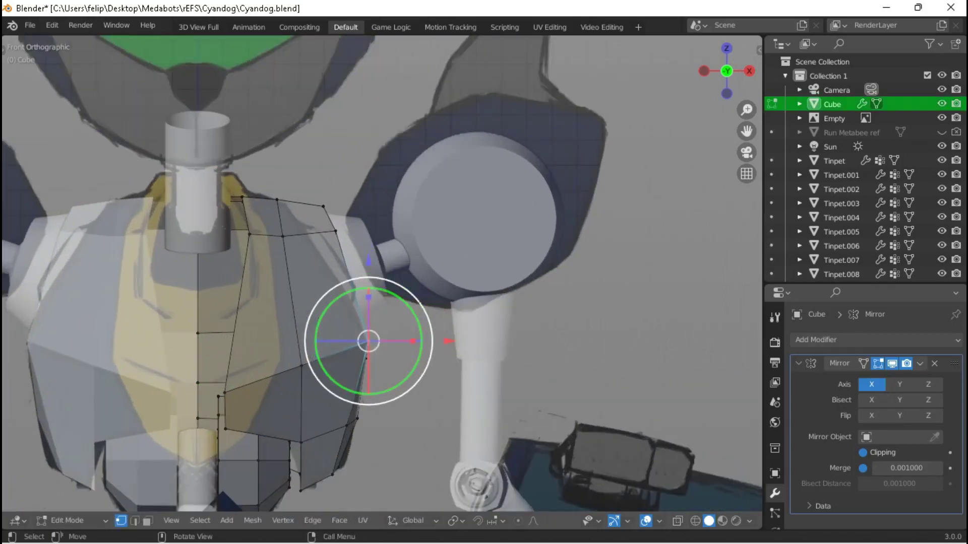
{"action": "key", "text": "shift+d"}
{"action": "key", "text": "Return"}
{"action": "mouse_move", "coordinate": [372, 202]}
{"action": "middle_mouse_down"}
{"action": "mouse_move", "coordinate": [504, 207]}
{"action": "mouse_move", "coordinate": [383, 204]}
{"action": "middle_mouse_up"}
{"action": "key", "text": "KP_1"}
{"action": "key", "text": "g"}
{"action": "key", "text": "Return"}
Extrude the vertex around the shoulder guard outline on the reference and close it into a seven-sided loop.
{"action": "key", "text": "e"}
{"action": "key", "text": "Return"}
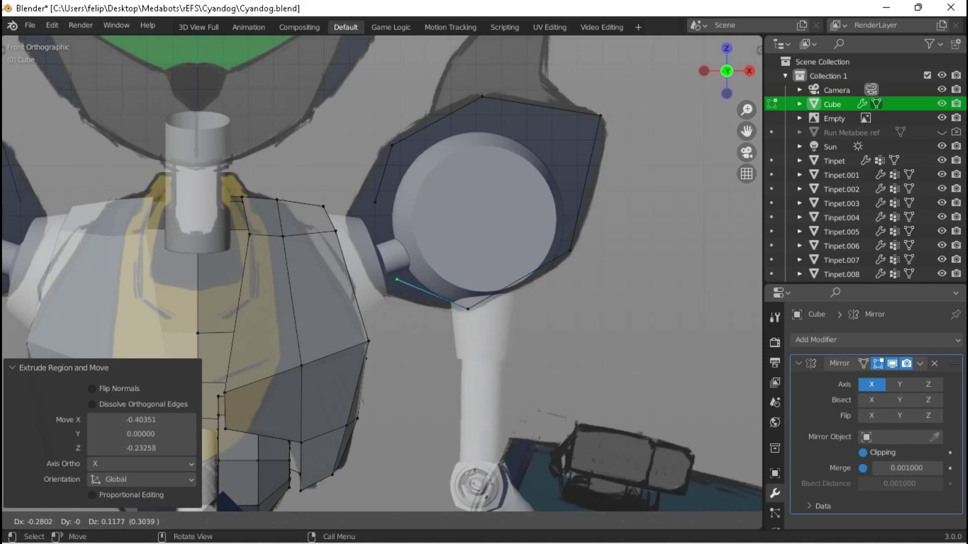
{"action": "key", "text": "Return"}
{"action": "left_click", "coordinate": [375, 202], "text": "shift"}
Shift the shoulder outline 0.248 along Y to line it up with the shoulder joint.
{"action": "middle_click_drag", "start_coordinate": [388, 242], "coordinate": [263, 247]}
{"action": "key", "text": "g"}
{"action": "key", "text": "y"}
{"action": "key", "text": "Return"}
{"action": "key", "text": "KP_1"}
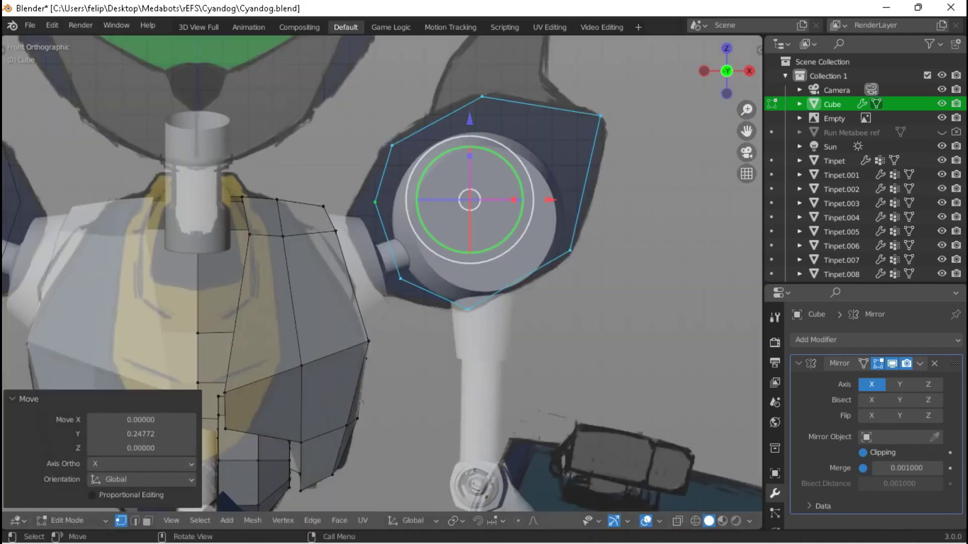
Extrude the shoulder outline into an inner ring scaled to 0.812 and move that ring -0.056 along Y.
{"action": "key", "text": "e"}
{"action": "key", "text": "Return"}
{"action": "key", "text": "s"}
{"action": "key", "text": "Return"}
{"action": "key", "text": "KP_3"}
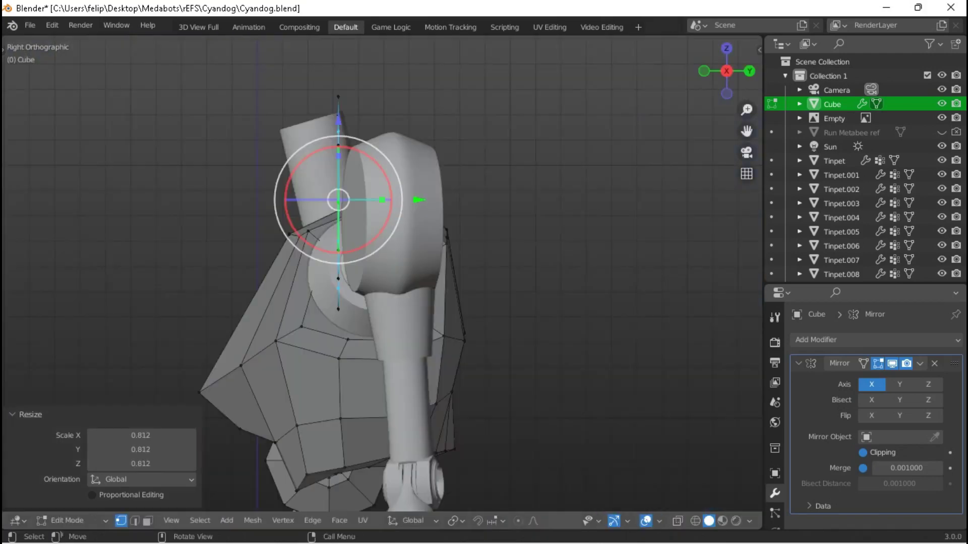
{"action": "key", "text": "g"}
{"action": "key", "text": "y"}
{"action": "key", "text": "Return"}
Try a loop cut across the shoulder rim's upper segment and reshape the inner edge near the outer corner.
{"action": "key", "text": "KP_1"}
{"action": "key", "text": "KP_Decimal"}
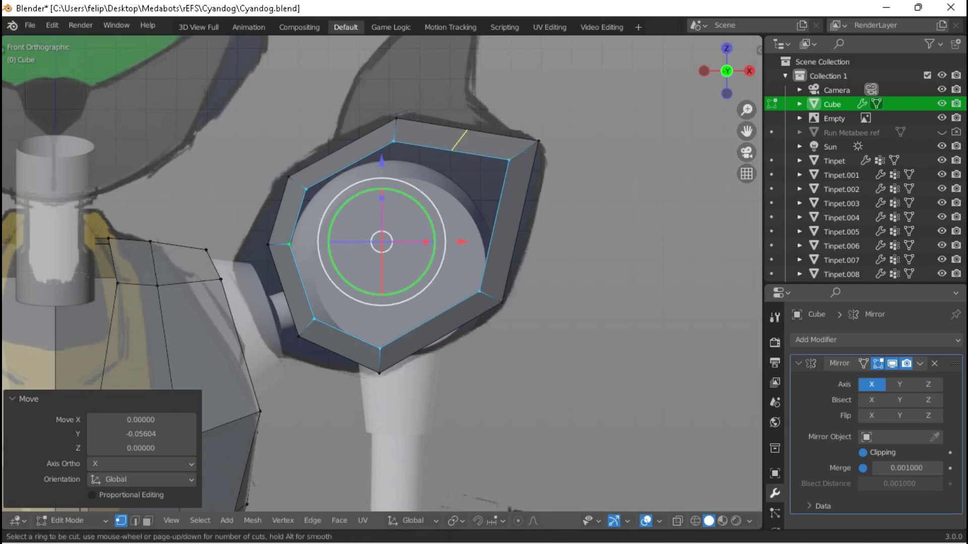
{"action": "left_click", "coordinate": [459, 139]}
{"action": "left_click_drag", "start_coordinate": [507, 221], "coordinate": [443, 221]}
{"action": "left_click", "coordinate": [428, 225]}
{"action": "left_click_drag", "start_coordinate": [438, 188], "coordinate": [451, 151]}
{"action": "key", "text": "ctrl+z"}
{"action": "key", "text": "ctrl+z"}
{"action": "key", "text": "ctrl+z"}
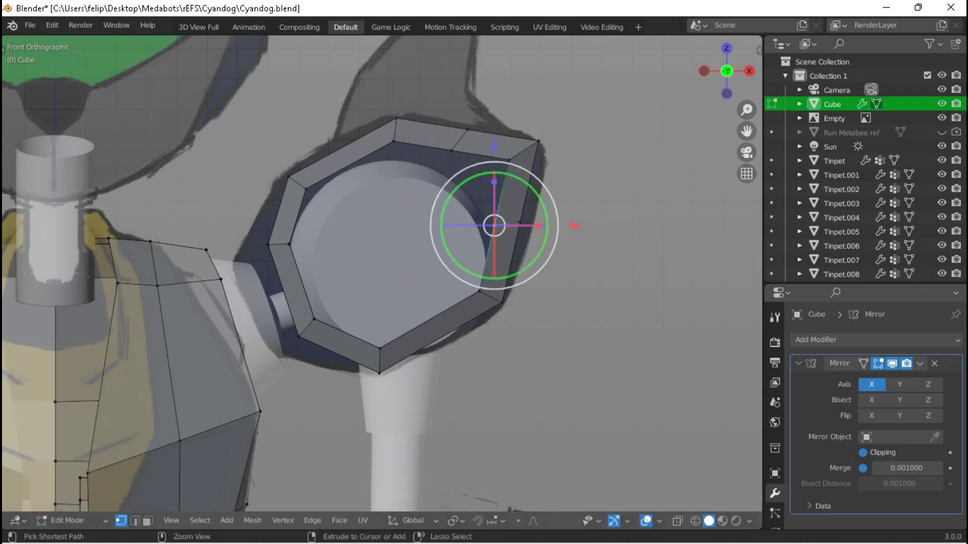
{"action": "key", "text": "g"}
{"action": "key", "text": "Escape"}
Extrude the shoulder guard's inner ring in place and scale the new ring to about 0.42.
{"action": "key", "text": "e"}
{"action": "key", "text": "Escape"}
{"action": "key", "text": "s"}
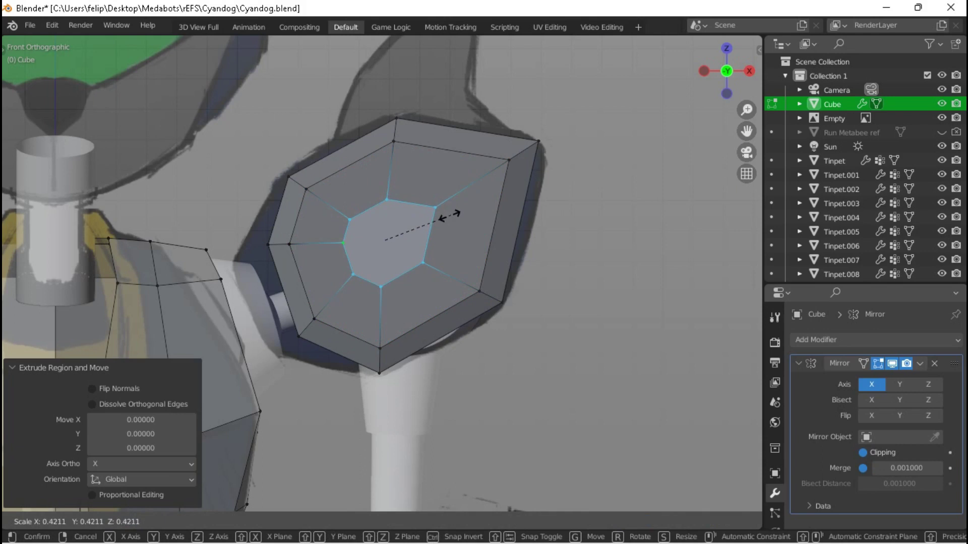
{"action": "left_click", "coordinate": [451, 216]}
Extrude the shoulder guard's outer outline 0.384 along Y to give the piece depth.
{"action": "middle_click_drag", "start_coordinate": [450, 215], "coordinate": [280, 230]}
{"action": "key", "text": "g"}
{"action": "key", "text": "y"}
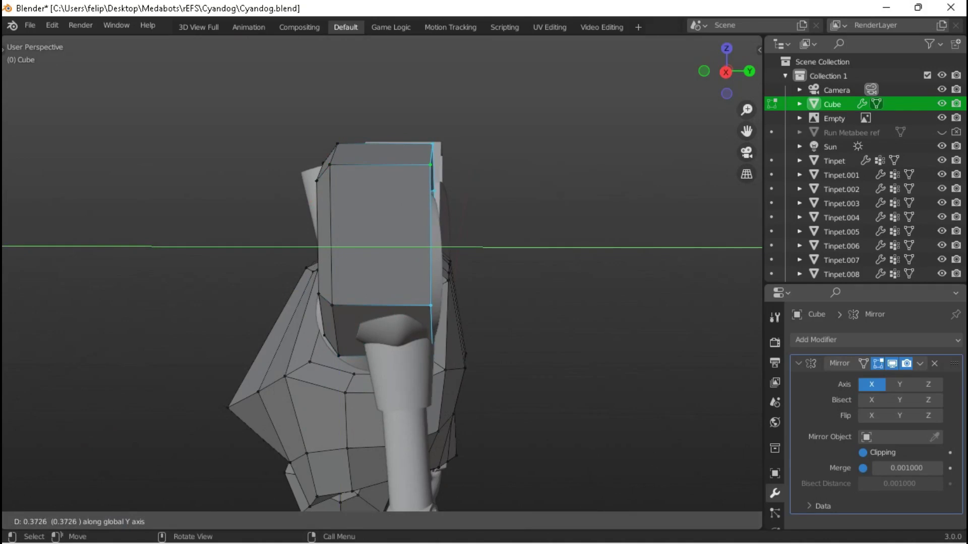
{"action": "key", "text": "Return"}
{"action": "key", "text": "KP_1"}
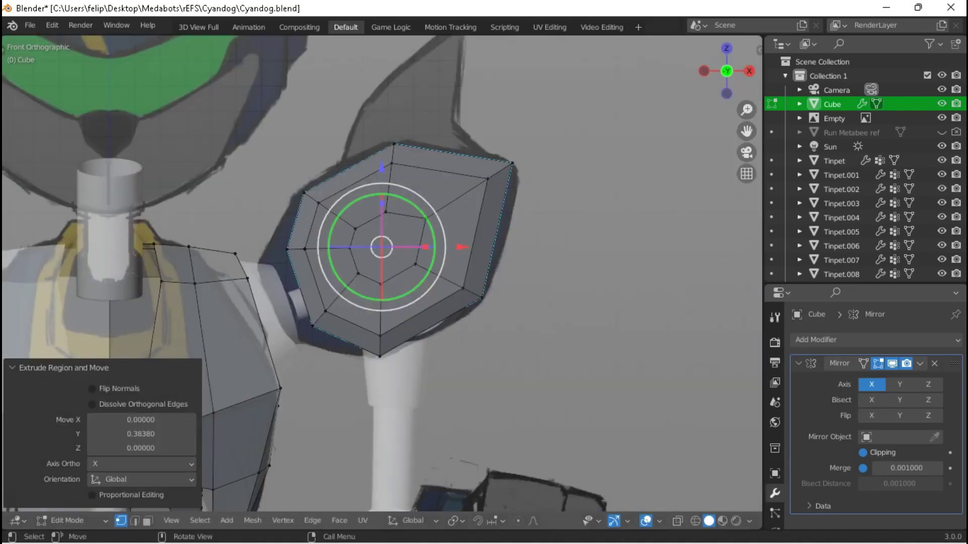
Extrude the rear outline of the shoulder guard in place and scale it inward with X-ray on.
{"action": "key", "text": "alt+z"}
{"action": "key", "text": "e"}
{"action": "key", "text": "Escape"}
{"action": "key", "text": "s"}
{"action": "key", "text": "Return"}
{"action": "key", "text": "e"}
{"action": "key", "text": "s"}
{"action": "key", "text": "Escape"}
{"action": "key", "text": "ctrl+z"}
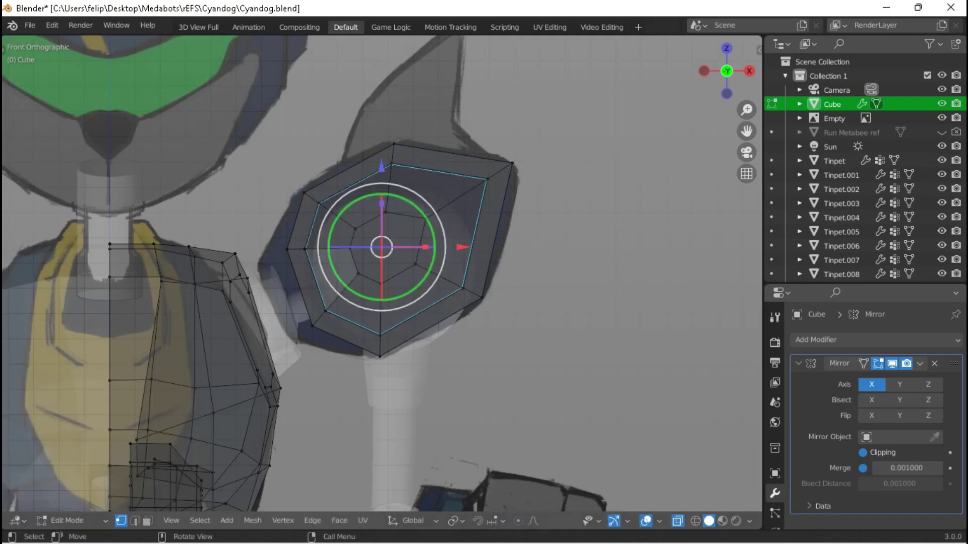
Move the shoulder guard's rear inner ring along Y in the right side view.
{"action": "key", "text": "KP_3"}
{"action": "key", "text": "g"}
{"action": "key", "text": "y"}
{"action": "key", "text": "Return"}
Extrude the rear ring in place, scale it down to a small central polygon, and close it with a face.
{"action": "key", "text": "KP_1"}
{"action": "key", "text": "e"}
{"action": "key", "text": "Escape"}
{"action": "key", "text": "s"}
{"action": "key", "text": "Return"}
{"action": "key", "text": "Tab"}
{"action": "middle_click_drag", "start_coordinate": [384, 252], "coordinate": [469, 225]}
{"action": "key", "text": "Tab"}
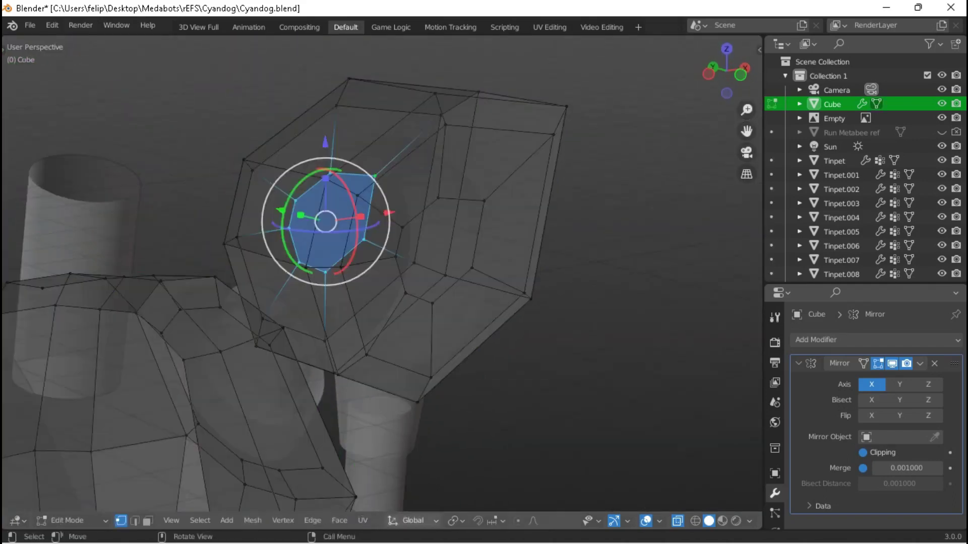
Select the linked faces of the shoulder guard and correct their normals.
{"action": "key", "text": "g"}
{"action": "key", "text": "alt+z"}
{"action": "mouse_move", "coordinate": [469, 225]}
{"action": "middle_mouse_down"}
{"action": "mouse_move", "coordinate": [550, 212]}
{"action": "mouse_move", "coordinate": [479, 222]}
{"action": "middle_mouse_up"}
{"action": "key", "text": "alt+z"}
{"action": "key", "text": "Tab"}
{"action": "key", "text": "Tab"}
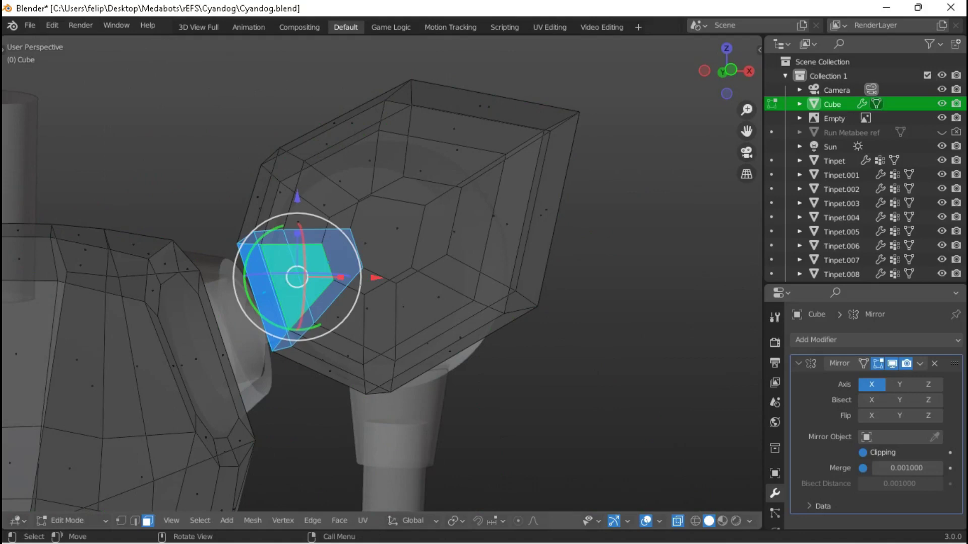
{"action": "key", "text": "alt+n"}
{"action": "key", "text": "Return"}
{"action": "key", "text": "ctrl+l"}
{"action": "key", "text": "alt+n"}
{"action": "key", "text": "Return"}
{"action": "key", "text": "Tab"}
Delete the selected faces on the side of the shoulder guard to open it around the joint.
{"action": "scroll", "coordinate": [383, 272], "scroll_direction": "down", "scroll_amount": 2}
{"action": "scroll", "coordinate": [383, 272], "scroll_direction": "down", "scroll_amount": 4}
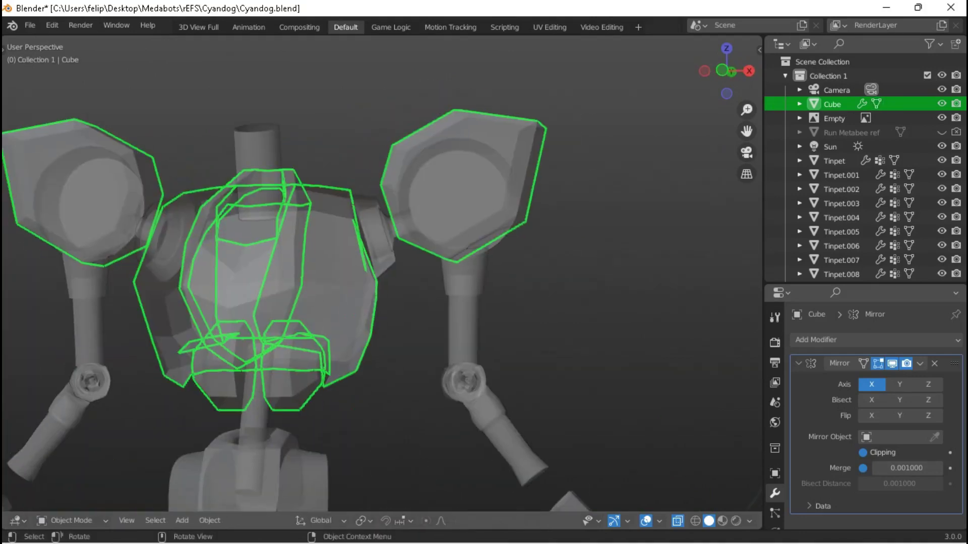
{"action": "key", "text": "shift+z"}
{"action": "key", "text": "shift+z"}
{"action": "mouse_move", "coordinate": [383, 272]}
{"action": "middle_mouse_down"}
{"action": "mouse_move", "coordinate": [343, 328]}
{"action": "mouse_move", "coordinate": [282, 322]}
{"action": "mouse_move", "coordinate": [252, 283]}
{"action": "mouse_move", "coordinate": [330, 258]}
{"action": "mouse_move", "coordinate": [302, 262]}
{"action": "mouse_move", "coordinate": [322, 267]}
{"action": "mouse_move", "coordinate": [312, 272]}
{"action": "middle_mouse_up"}
{"action": "key", "text": "Tab"}
{"action": "key", "text": "x"}
{"action": "left_click", "coordinate": [330, 258]}
Select the border edges of the shoulder guard's opening in vertex mode, extrude them inward, and scale the result.
{"action": "key", "text": "1"}
{"action": "left_click", "coordinate": [331, 147], "text": "alt"}
{"action": "middle_click_drag", "start_coordinate": [330, 147], "coordinate": [363, 152]}
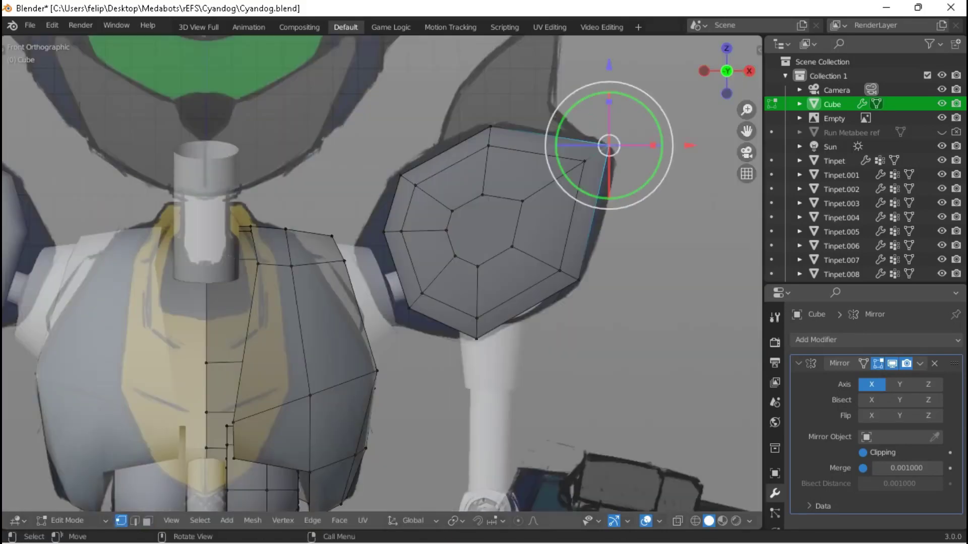
{"action": "key", "text": "e"}
{"action": "left_click", "coordinate": [595, 167]}
{"action": "middle_click_drag", "start_coordinate": [595, 167], "coordinate": [444, 227]}
{"action": "key", "text": "s"}
{"action": "left_click", "coordinate": [529, 188]}
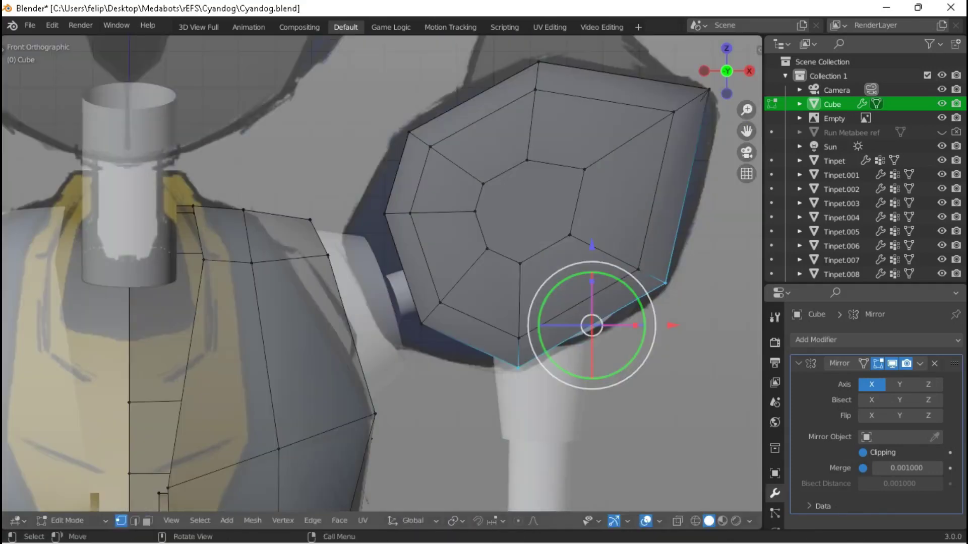
Move the selected lower edge of the shoulder guard in front view and scale the selection along Y.
{"action": "key", "text": "g"}
{"action": "left_click", "coordinate": [579, 302]}
{"action": "middle_click_drag", "start_coordinate": [579, 303], "coordinate": [535, 327]}
{"action": "key", "text": "s"}
{"action": "key", "text": "y"}
{"action": "left_click", "coordinate": [557, 330]}
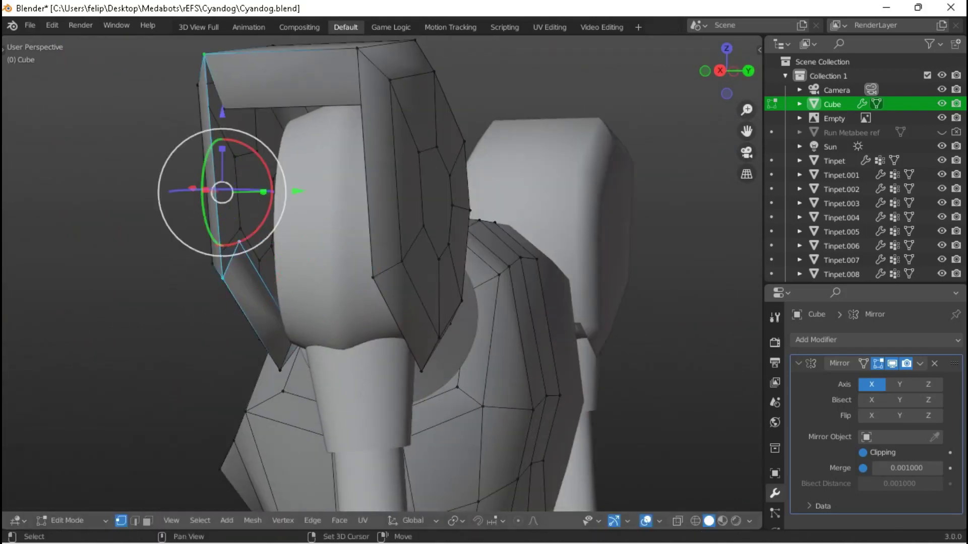
Extrude the selected border edges of the shoulder guard's opening in place, scale them, and check the shape in object mode.
{"action": "middle_click_drag", "start_coordinate": [222, 151], "coordinate": [663, 318]}
{"action": "key", "text": "e"}
{"action": "key", "text": "Escape"}
{"action": "key", "text": "s"}
{"action": "key", "text": "Return"}
{"action": "key", "text": "Tab"}
{"action": "scroll", "coordinate": [383, 273], "scroll_direction": "down", "scroll_amount": 5}
{"action": "key", "text": "Tab"}
{"action": "scroll", "coordinate": [383, 273], "scroll_direction": "up", "scroll_amount": 4}
{"action": "key", "text": "Tab"}
{"action": "key", "text": "Tab"}
Duplicate the shoulder guard's top vertex in front view, placing the copy at the base of the fin in the reference.
{"action": "key", "text": "KP_1"}
{"action": "left_click", "coordinate": [403, 352]}
{"action": "right_click", "coordinate": [403, 353]}
{"action": "middle_click_drag", "start_coordinate": [403, 353], "coordinate": [371, 288]}
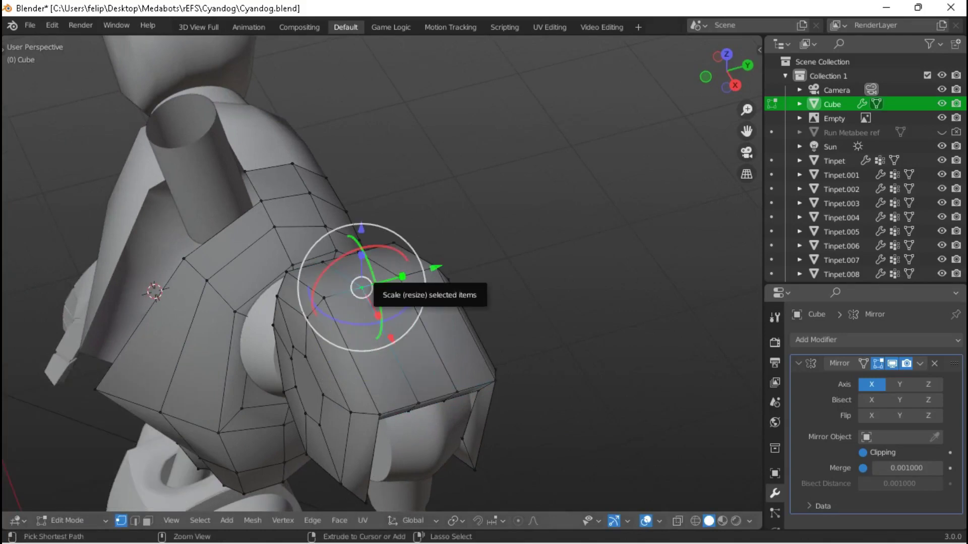
{"action": "left_click", "coordinate": [362, 287], "text": "ctrl"}
{"action": "left_click", "coordinate": [408, 392]}
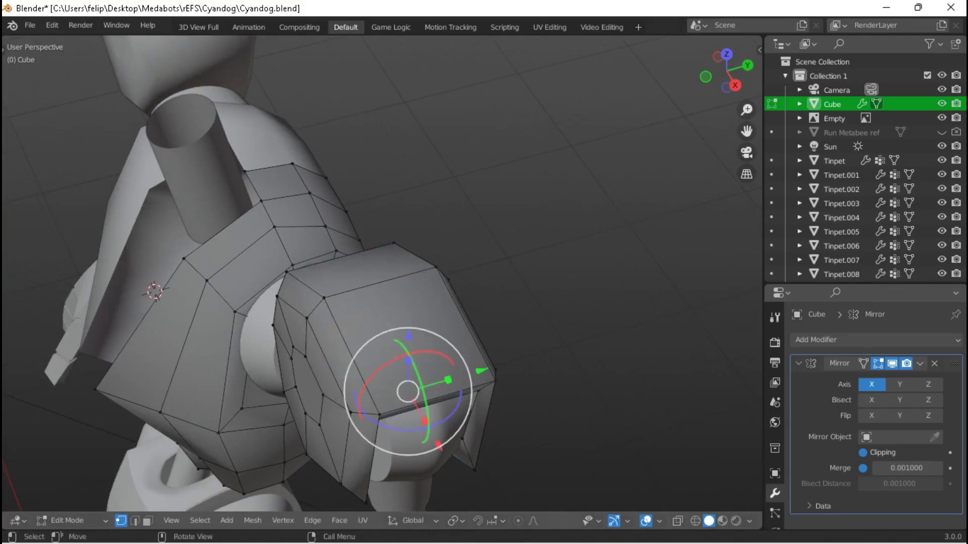
{"action": "key", "text": "KP_1"}
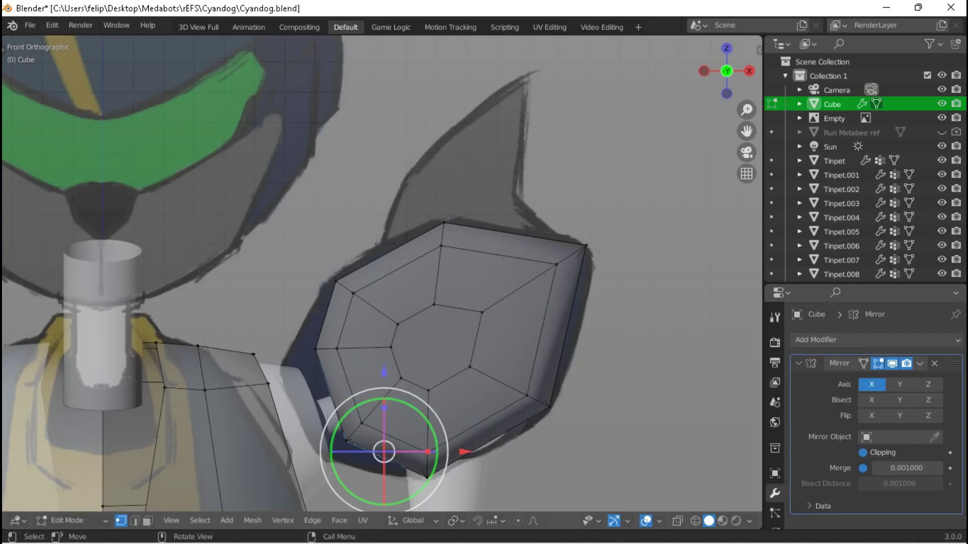
{"action": "key", "text": "KP_8"}
{"action": "key", "text": "KP_4"}
{"action": "double_click", "coordinate": [434, 303]}
{"action": "key", "text": "KP_1"}
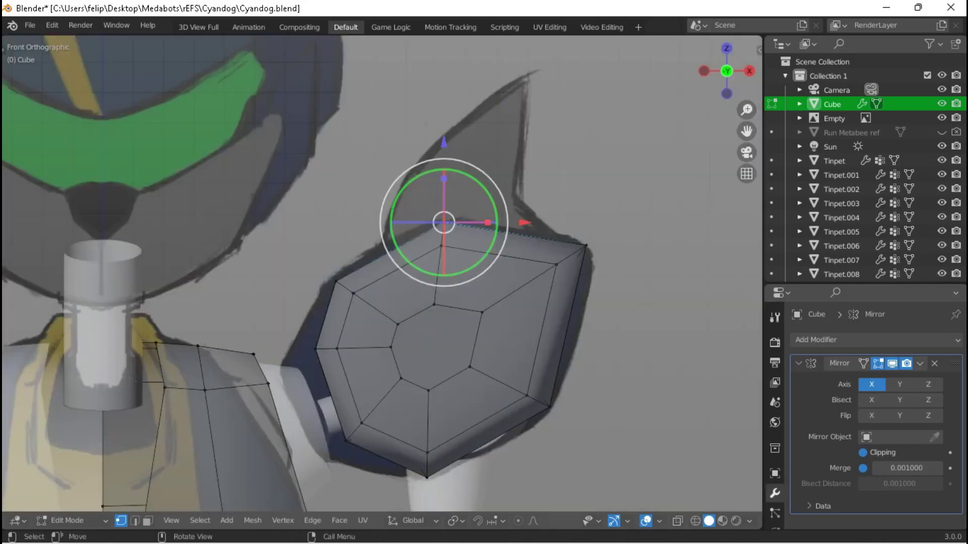
{"action": "key", "text": "g"}
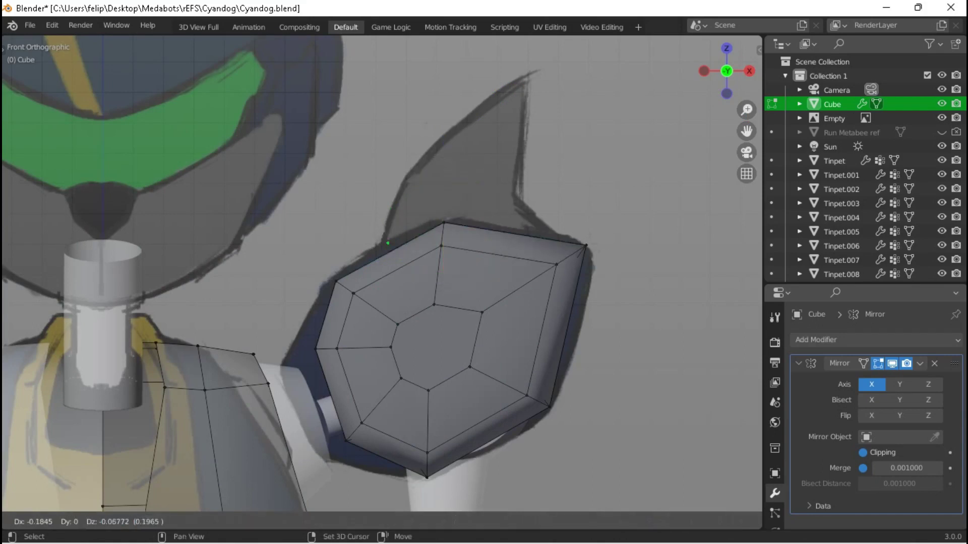
{"action": "key", "text": "Return"}
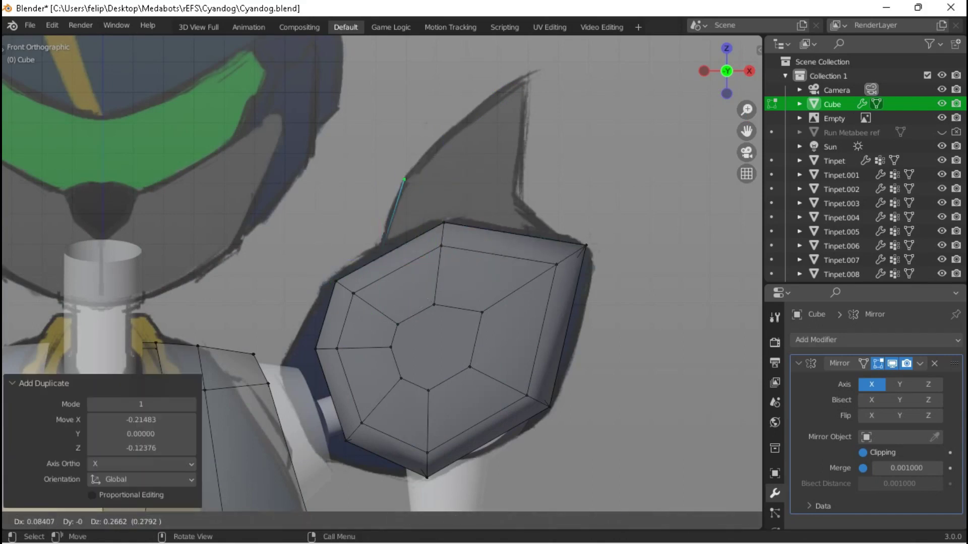
Extrude the duplicated vertex along the reference fin's outline, over its tip and down to the guard's outer corner.
{"action": "key", "text": "Return"}
{"action": "key", "text": "e"}
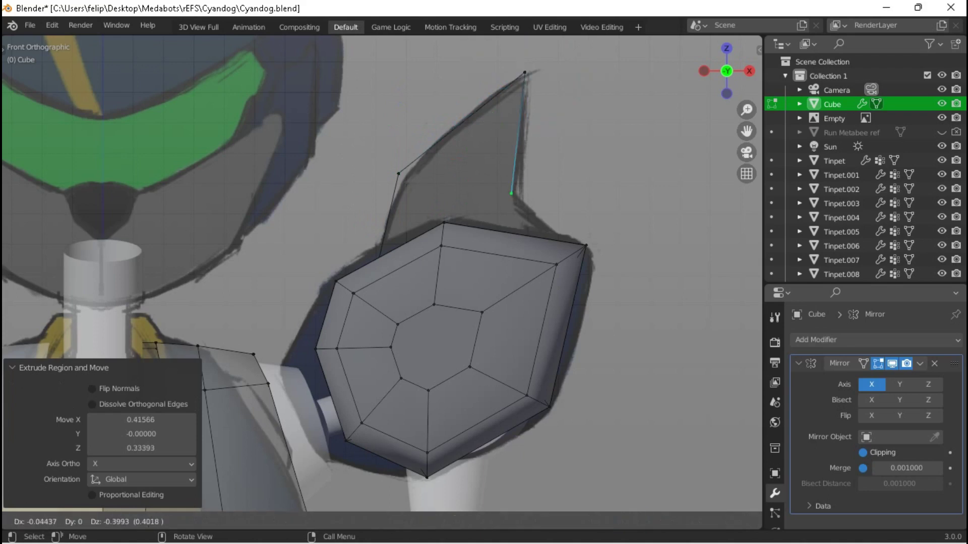
{"action": "left_click", "coordinate": [568, 242]}
{"action": "middle_click_drag", "start_coordinate": [569, 242], "coordinate": [550, 302]}
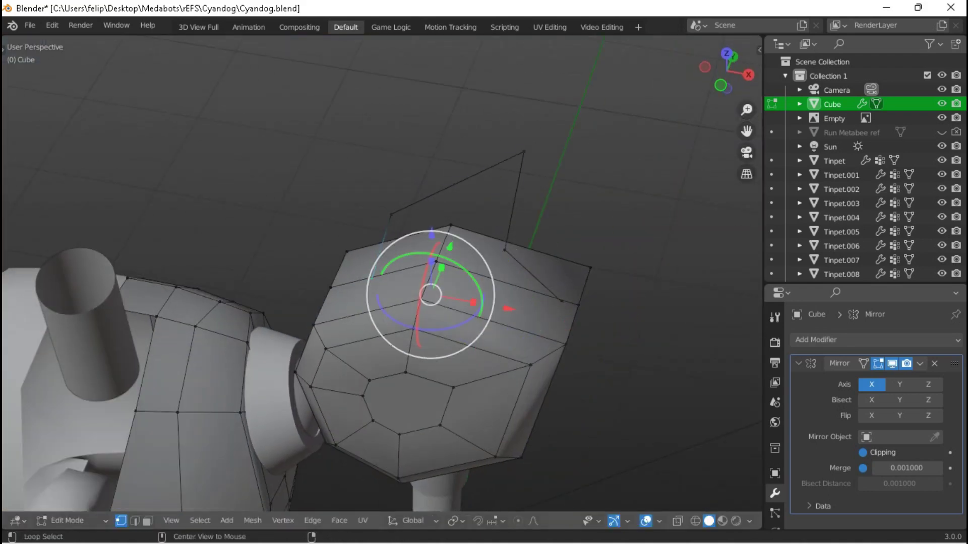
Extrude the fin's outline edges in place, scale them inward, and shift them slightly in front view.
{"action": "key", "text": "KP_1"}
{"action": "key", "text": "e"}
{"action": "key", "text": "Escape"}
{"action": "key", "text": "s"}
{"action": "left_click", "coordinate": [583, 169]}
{"action": "key", "text": "g"}
{"action": "key", "text": "Escape"}
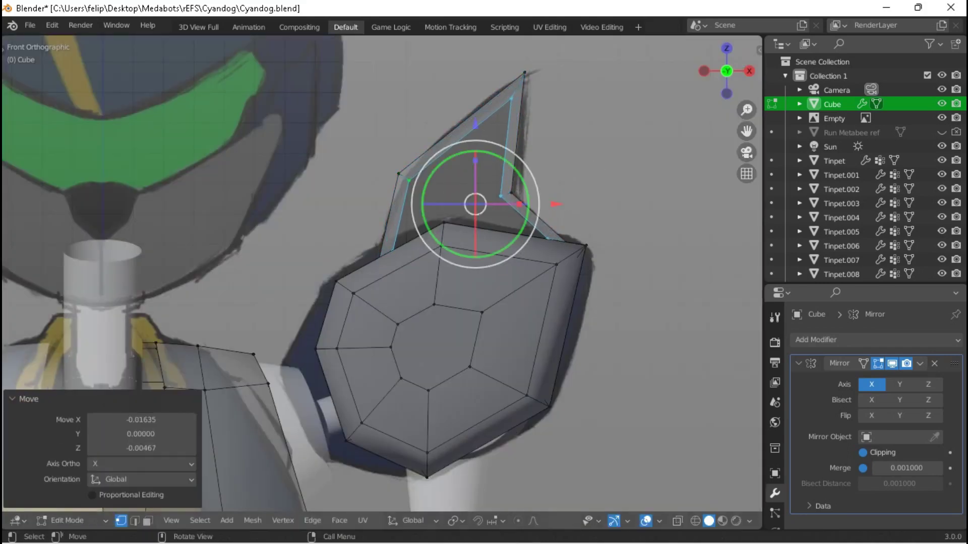
Move the fin's inner edges about -0.077 along Y in side view to bevel the front.
{"action": "key", "text": "KP_3"}
{"action": "key", "text": "g"}
{"action": "key", "text": "y"}
{"action": "key", "text": "Return"}
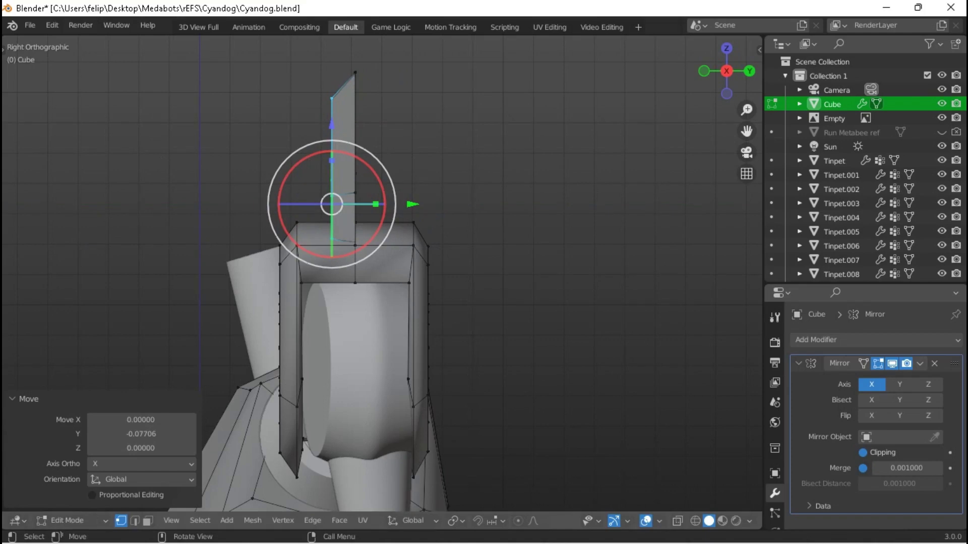
{"action": "middle_click_drag", "start_coordinate": [383, 272], "coordinate": [454, 262]}
{"action": "scroll", "coordinate": [383, 273], "scroll_direction": "down", "scroll_amount": 4}
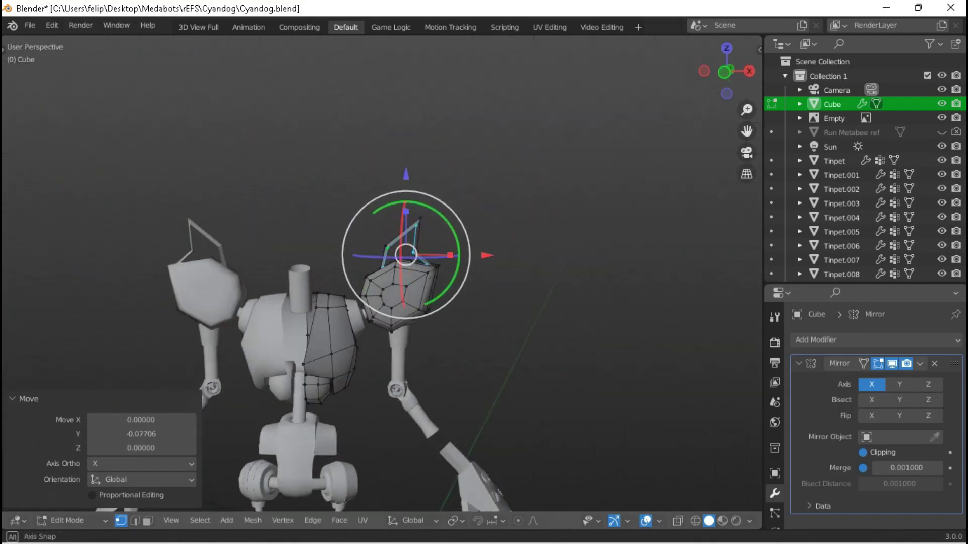
Extrude the fin's inner edges again in front view, scale them to 0.576, and shift them slightly along X.
{"action": "scroll", "coordinate": [383, 273], "scroll_direction": "up", "scroll_amount": 4}
{"action": "key", "text": "KP_1"}
{"action": "scroll", "coordinate": [460, 215], "scroll_direction": "up", "scroll_amount": 3}
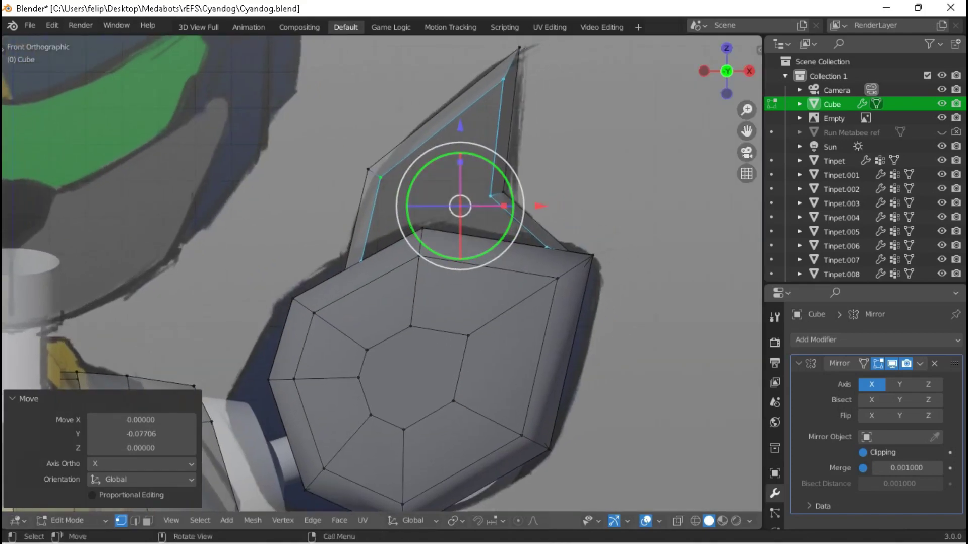
{"action": "key", "text": "e"}
{"action": "key", "text": "Escape"}
{"action": "key", "text": "s"}
{"action": "key", "text": "Return"}
{"action": "key", "text": "g"}
{"action": "key", "text": "x"}
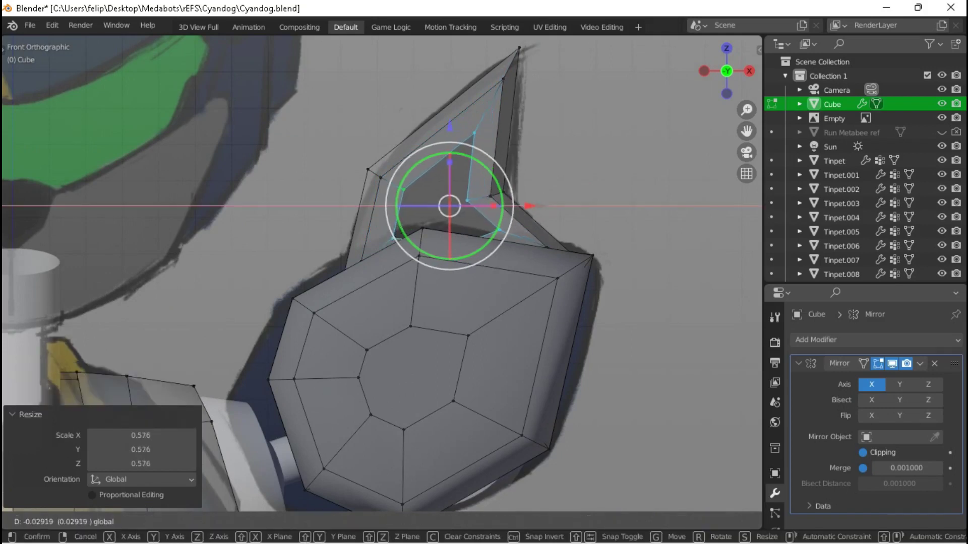
{"action": "key", "text": "Return"}
Extrude the fin's outer border in place for the back side, scale it to 0.832, and adjust its position.
{"action": "scroll", "coordinate": [449, 205], "scroll_direction": "down", "scroll_amount": 1}
{"action": "middle_click_drag", "start_coordinate": [449, 206], "coordinate": [504, 209]}
{"action": "key", "text": "alt+z"}
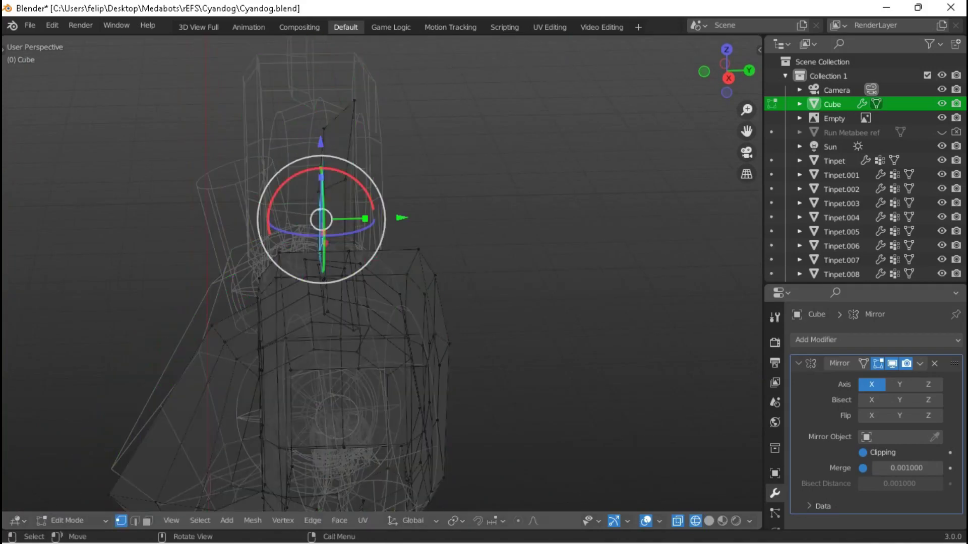
{"action": "key", "text": "KP_Decimal"}
{"action": "key", "text": "KP_1"}
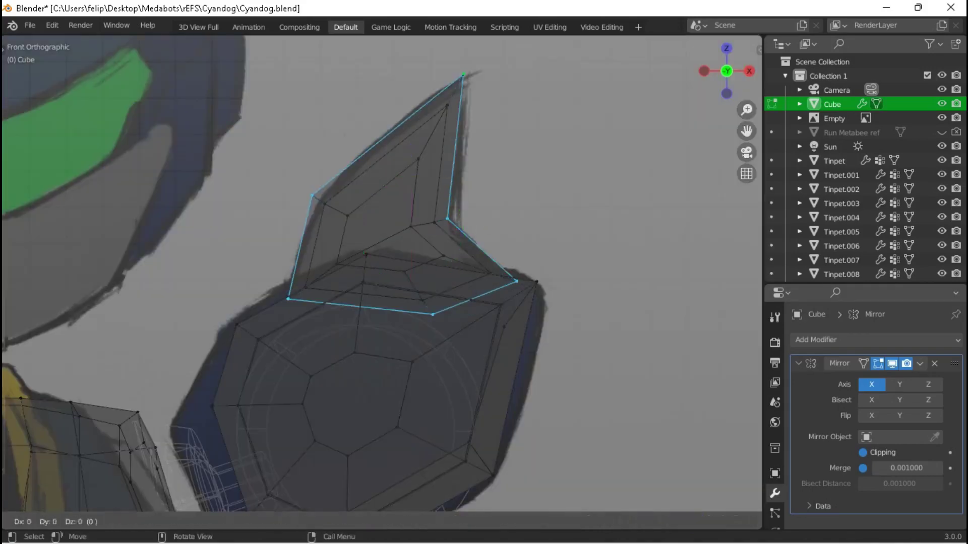
{"action": "key", "text": "Escape"}
{"action": "key", "text": "s"}
{"action": "left_click", "coordinate": [491, 160]}
{"action": "key", "text": "g"}
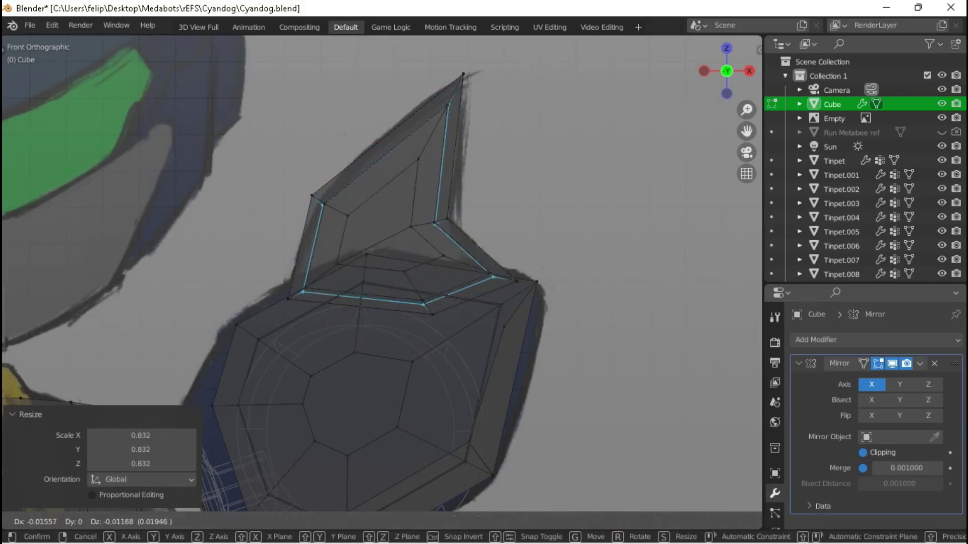
{"action": "key", "text": "Return"}
Move the fin's back border edges about 0.068 along Y in side view.
{"action": "key", "text": "KP_3"}
{"action": "key", "text": "g"}
{"action": "key", "text": "y"}
{"action": "key", "text": "Return"}
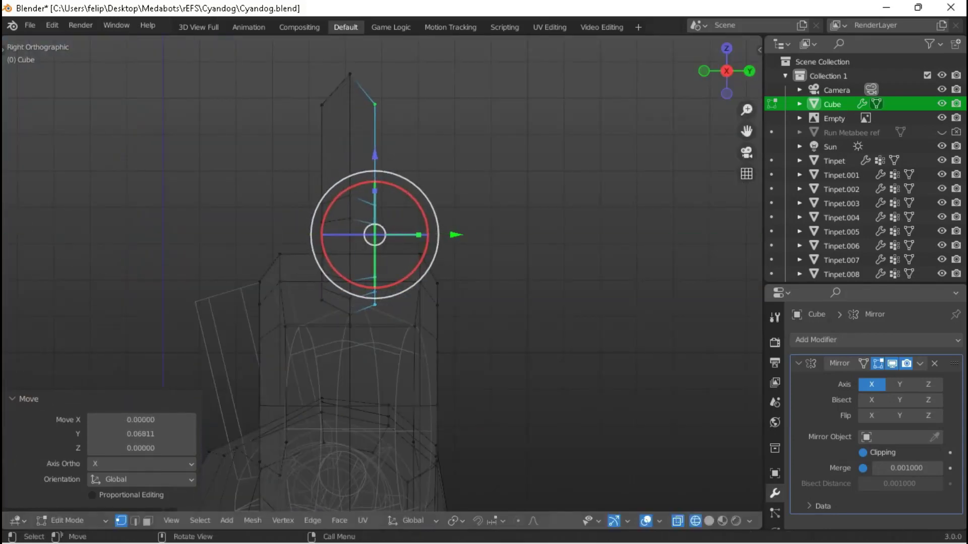
Extrude the fin's back border again in place and scale it inward in front view.
{"action": "key", "text": "KP_1"}
{"action": "key", "text": "e"}
{"action": "key", "text": "Escape"}
{"action": "key", "text": "s"}
{"action": "key", "text": "Return"}
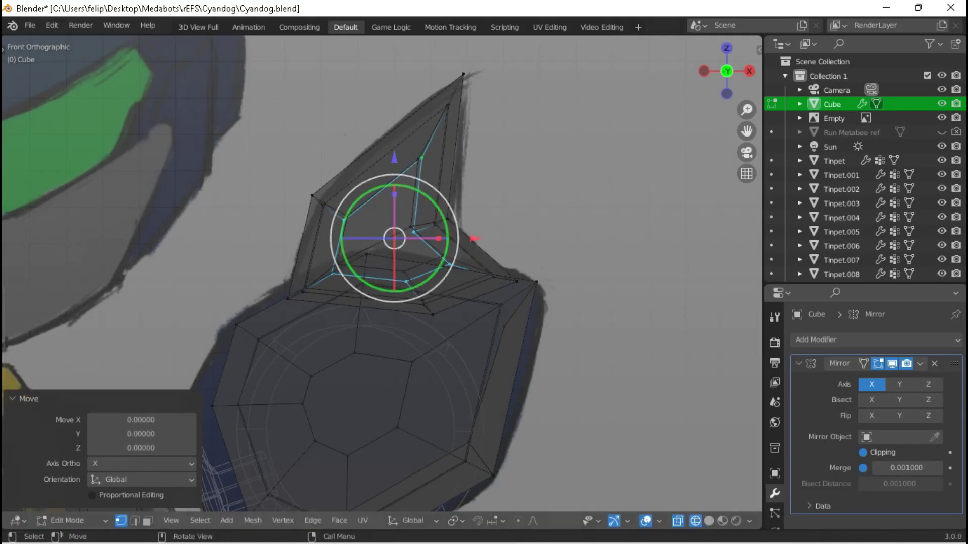
Fill the fin's inner back border with a face and save the file.
{"action": "middle_click_drag", "start_coordinate": [383, 273], "coordinate": [340, 246]}
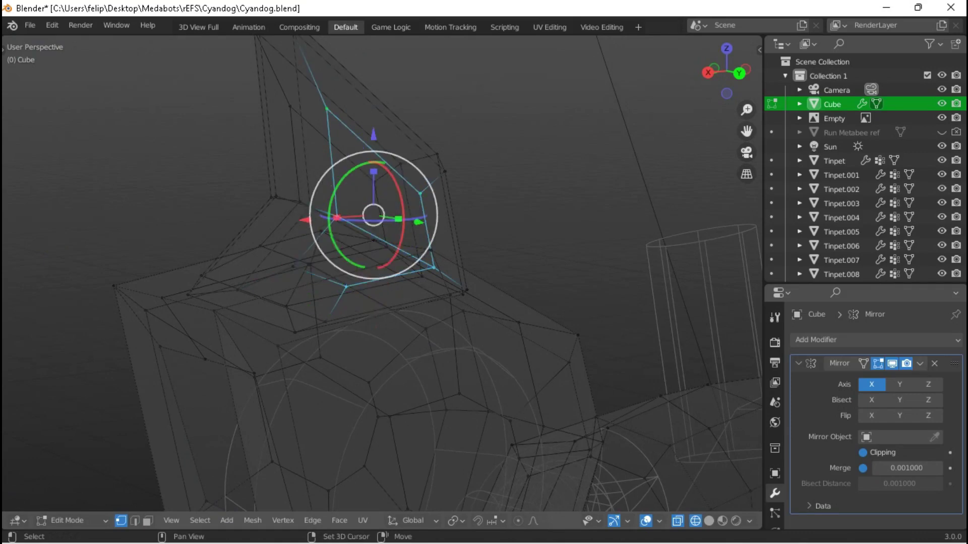
{"action": "left_click", "coordinate": [411, 232]}
{"action": "middle_click_drag", "start_coordinate": [412, 231], "coordinate": [363, 225]}
{"action": "key", "text": "Tab"}
{"action": "scroll", "coordinate": [384, 272], "scroll_direction": "down", "scroll_amount": 5}
{"action": "middle_click_drag", "start_coordinate": [383, 272], "coordinate": [352, 272]}
{"action": "key", "text": "alt+a"}
{"action": "key", "text": "ctrl+s"}
{"action": "key", "text": "KP_1"}
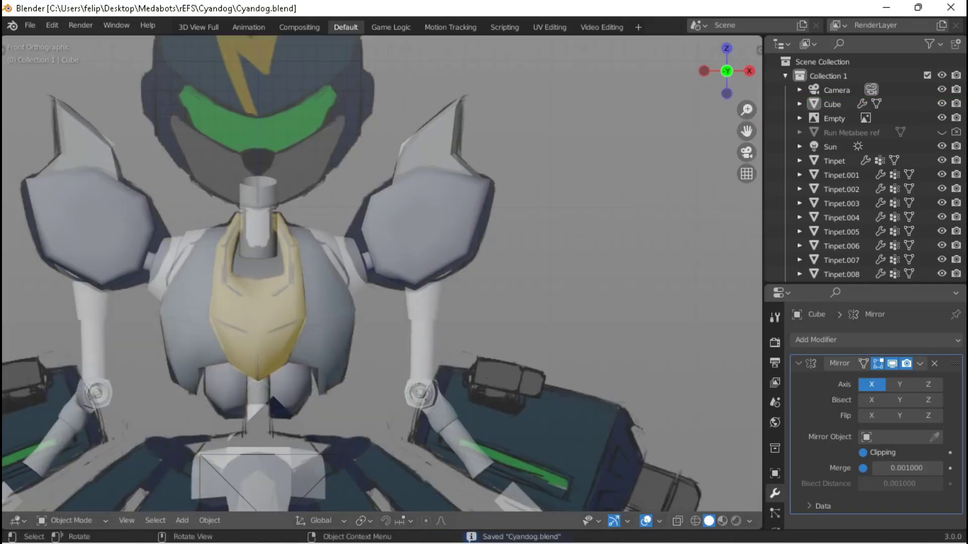
Rotate the selected part of the shoulder guard in front view and save the file.
{"action": "scroll", "coordinate": [382, 274], "scroll_direction": "down", "scroll_amount": 2}
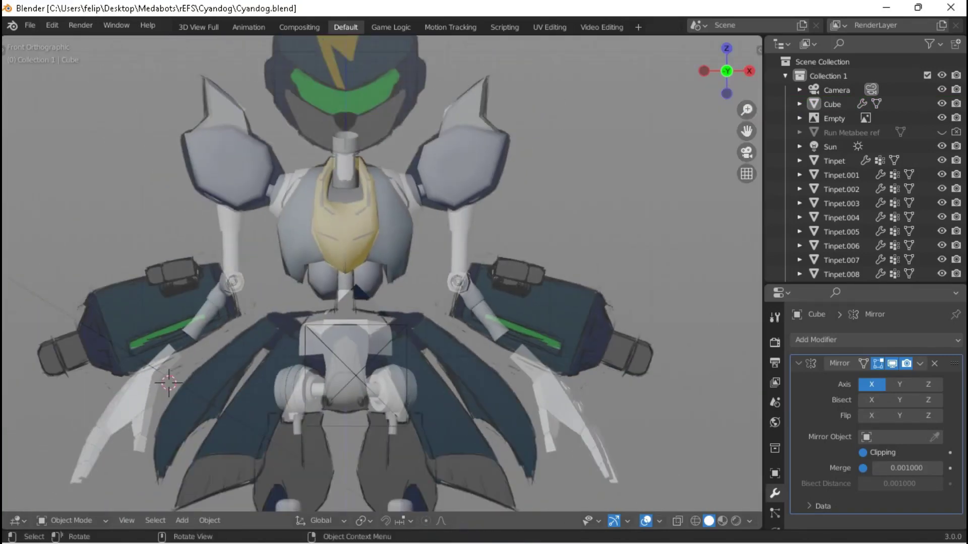
{"action": "scroll", "coordinate": [381, 274], "scroll_direction": "up", "scroll_amount": 5}
{"action": "key", "text": "Tab"}
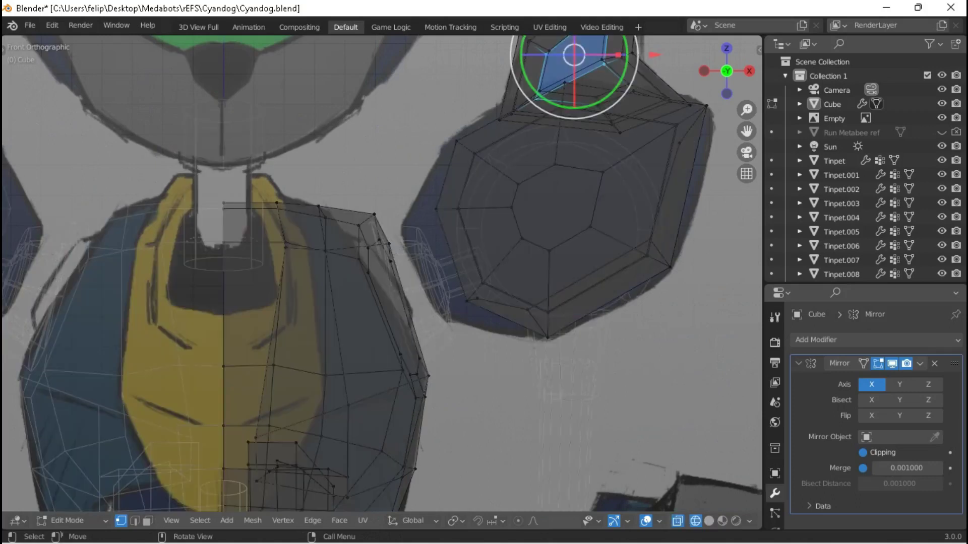
{"action": "key", "text": "r"}
{"action": "left_click", "coordinate": [614, 348]}
{"action": "key", "text": "Tab"}
{"action": "key", "text": "Tab"}
{"action": "key", "text": "ctrl+s"}
Select the linked shoulder guard and fin, rotate them by -9.68° about Z in top view, reposition them, and save the file.
{"action": "scroll", "coordinate": [381, 273], "scroll_direction": "down", "scroll_amount": 3}
{"action": "key", "text": "Tab"}
{"action": "middle_click_drag", "start_coordinate": [381, 273], "coordinate": [478, 272]}
{"action": "key", "text": "alt+z"}
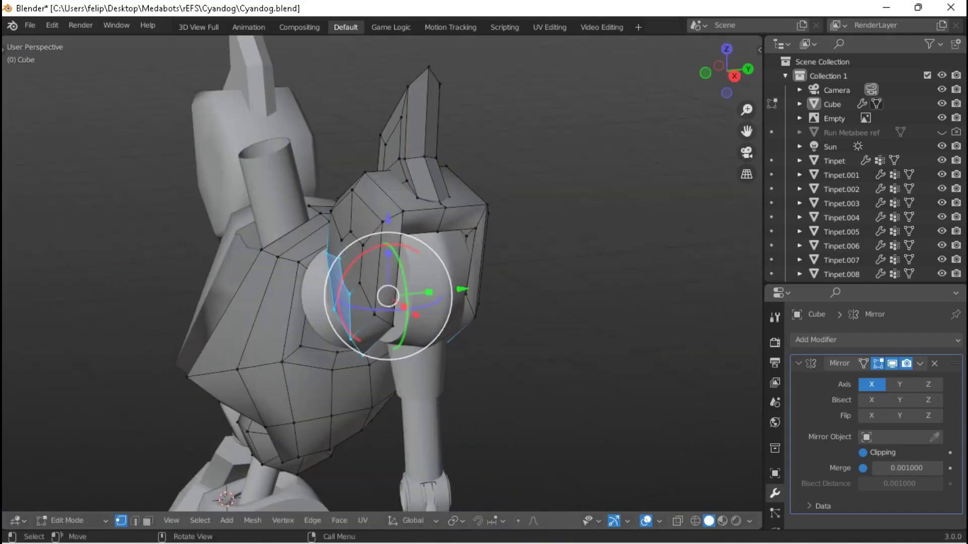
{"action": "key", "text": "ctrl+l"}
{"action": "key", "text": "KP_7"}
{"action": "scroll", "coordinate": [445, 207], "scroll_direction": "up", "scroll_amount": 2}
{"action": "key", "text": "alt+z"}
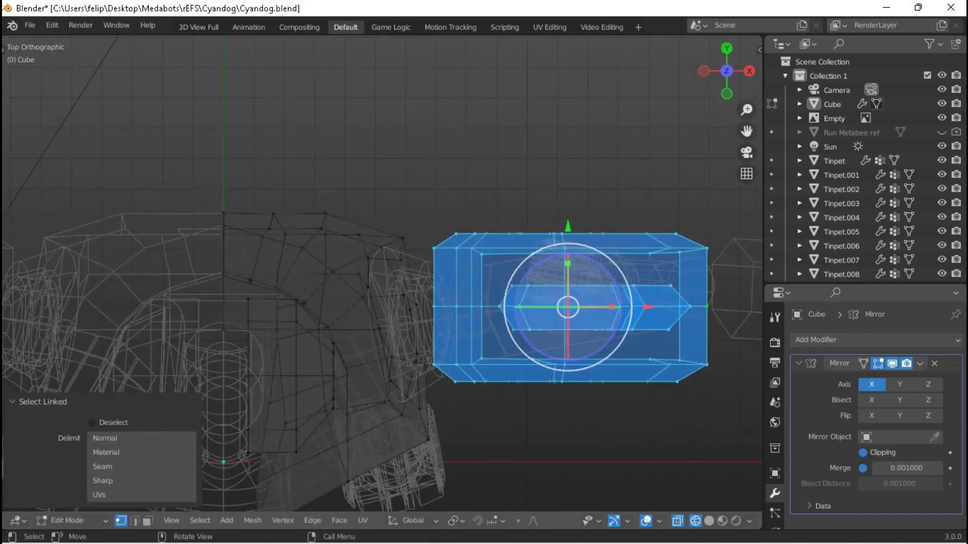
{"action": "middle_click_drag", "start_coordinate": [445, 208], "coordinate": [355, 237], "text": "shift"}
{"action": "key", "text": "r"}
{"action": "key", "text": "Return"}
{"action": "key", "text": "g"}
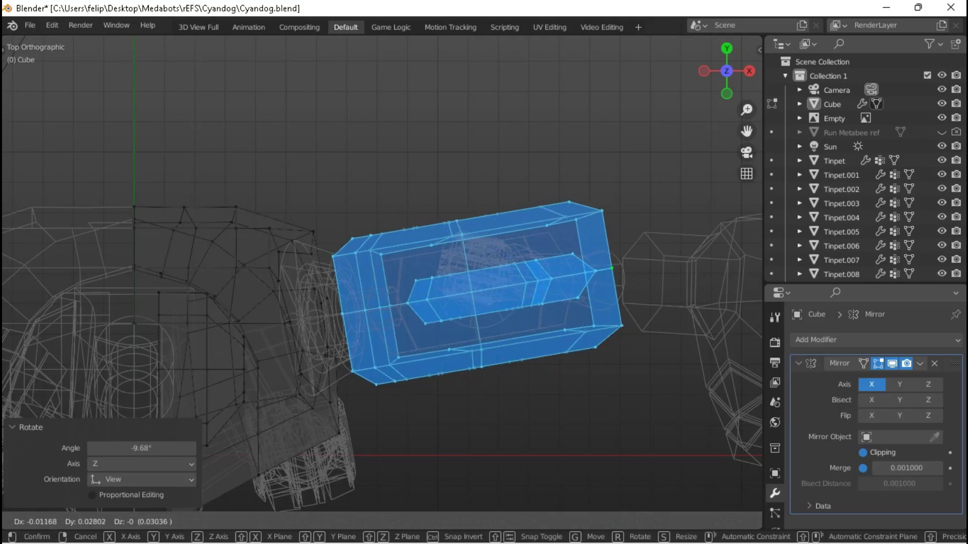
{"action": "key", "text": "Return"}
{"action": "key", "text": "Tab"}
{"action": "key", "text": "ctrl+s"}
Examine the shoulder guards and fins from several angles and against the front reference, saving the file along the way.
{"action": "scroll", "coordinate": [384, 272], "scroll_direction": "down", "scroll_amount": 3}
{"action": "mouse_move", "coordinate": [383, 273]}
{"action": "middle_mouse_down"}
{"action": "mouse_move", "coordinate": [438, 237]}
{"action": "mouse_move", "coordinate": [504, 242]}
{"action": "mouse_move", "coordinate": [383, 221]}
{"action": "mouse_move", "coordinate": [343, 227]}
{"action": "middle_mouse_up"}
{"action": "key", "text": "shift+z"}
{"action": "scroll", "coordinate": [384, 272], "scroll_direction": "up", "scroll_amount": 3}
{"action": "scroll", "coordinate": [383, 272], "scroll_direction": "up", "scroll_amount": 3}
{"action": "scroll", "coordinate": [383, 272], "scroll_direction": "down", "scroll_amount": 3}
{"action": "key", "text": "KP_1"}
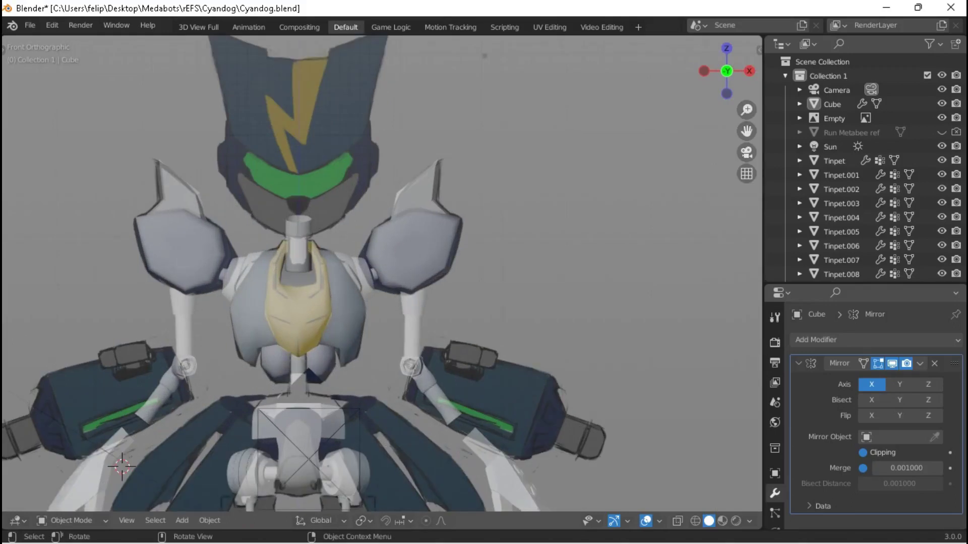
{"action": "scroll", "coordinate": [383, 272], "scroll_direction": "down", "scroll_amount": 3}
{"action": "middle_click_drag", "start_coordinate": [383, 272], "coordinate": [383, 302], "text": "shift"}
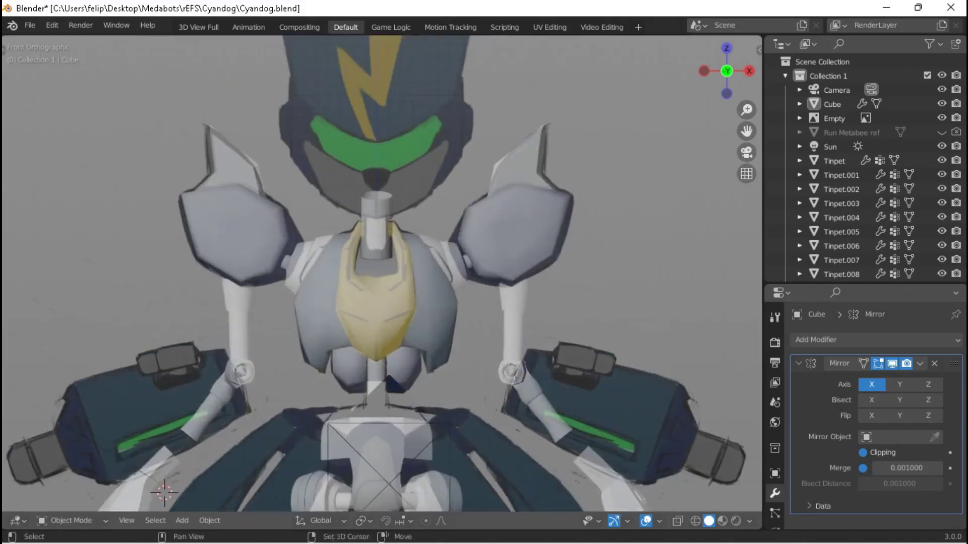
{"action": "scroll", "coordinate": [384, 273], "scroll_direction": "up", "scroll_amount": 4}
{"action": "middle_click_drag", "start_coordinate": [383, 352], "coordinate": [353, 126], "text": "shift"}
{"action": "key", "text": "ctrl+s"}
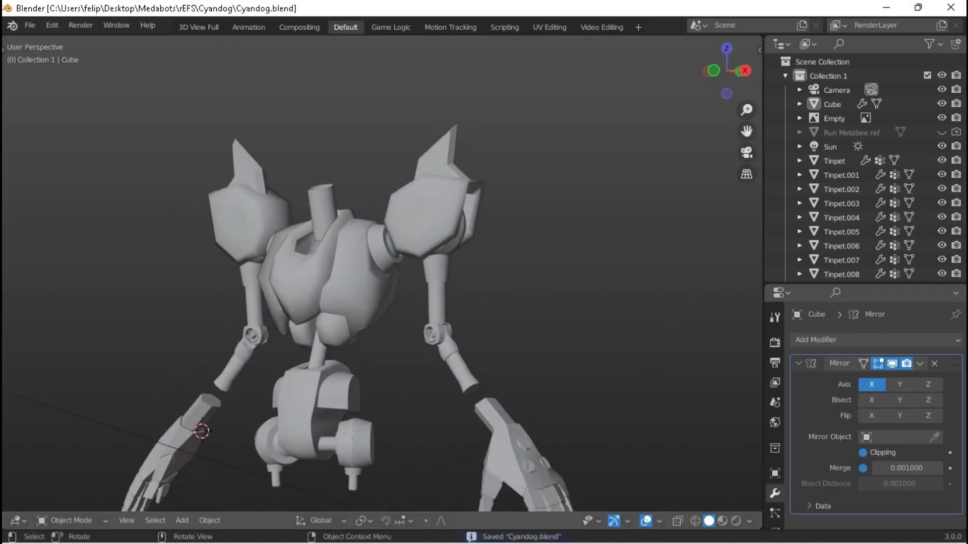
{"action": "key", "text": "KP_1"}
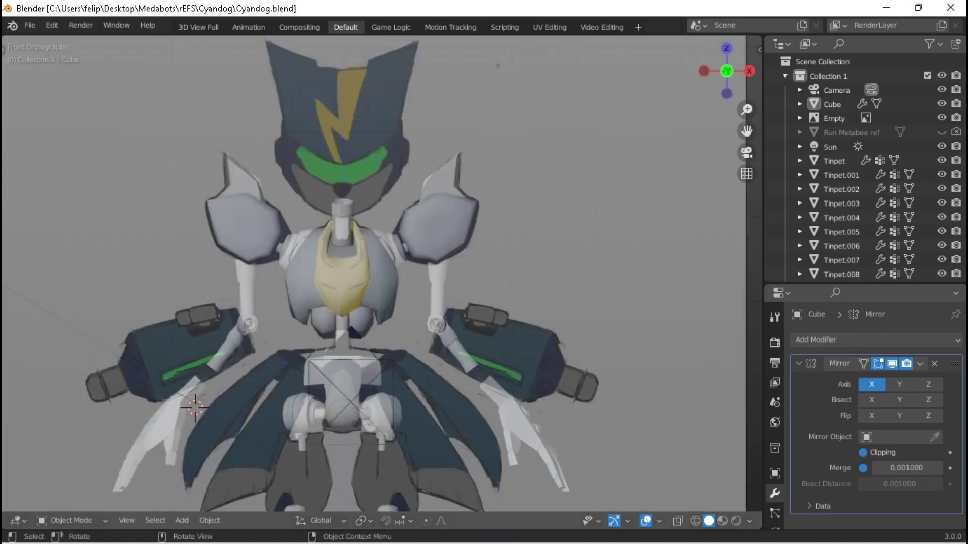
{"action": "scroll", "coordinate": [343, 167], "scroll_direction": "up", "scroll_amount": 5}
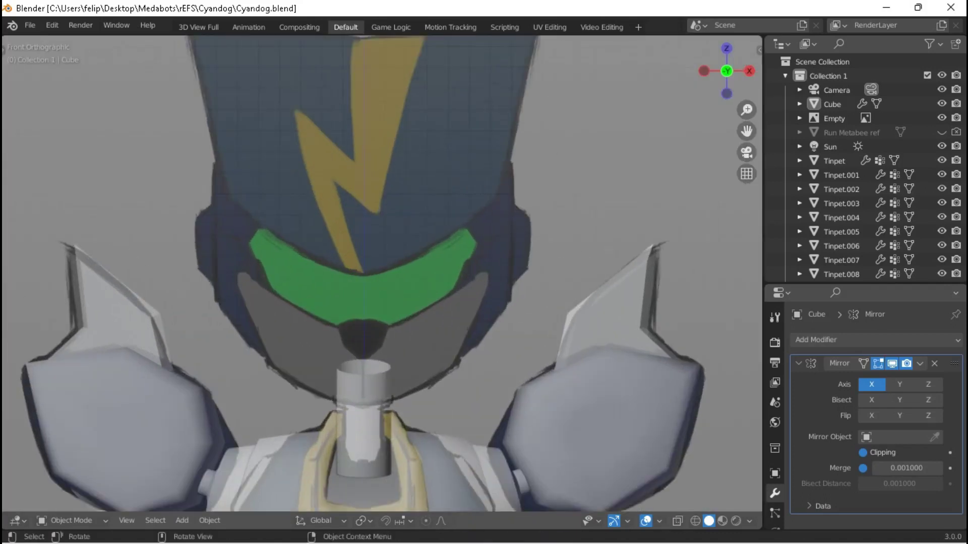
Reveal the hidden chest plate geometry in edit mode and return to the front view of the collar.
{"action": "key", "text": "Tab"}
{"action": "scroll", "coordinate": [567, 312], "scroll_direction": "down", "scroll_amount": 3}
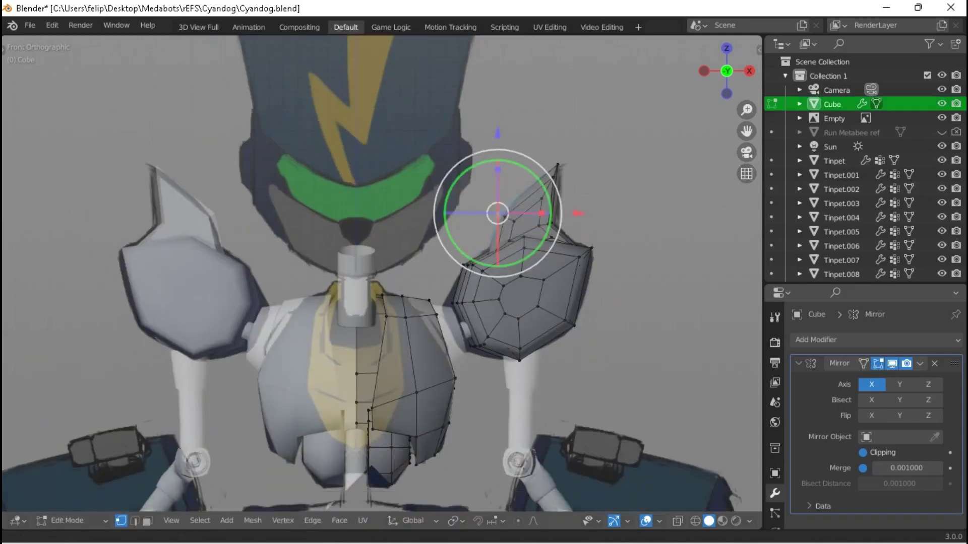
{"action": "left_click", "coordinate": [346, 356]}
{"action": "middle_click_drag", "start_coordinate": [346, 356], "coordinate": [383, 353]}
{"action": "key", "text": "alt+h"}
{"action": "key", "text": "KP_1"}
{"action": "scroll", "coordinate": [381, 274], "scroll_direction": "up", "scroll_amount": 6}
{"action": "key", "text": "KP_1"}
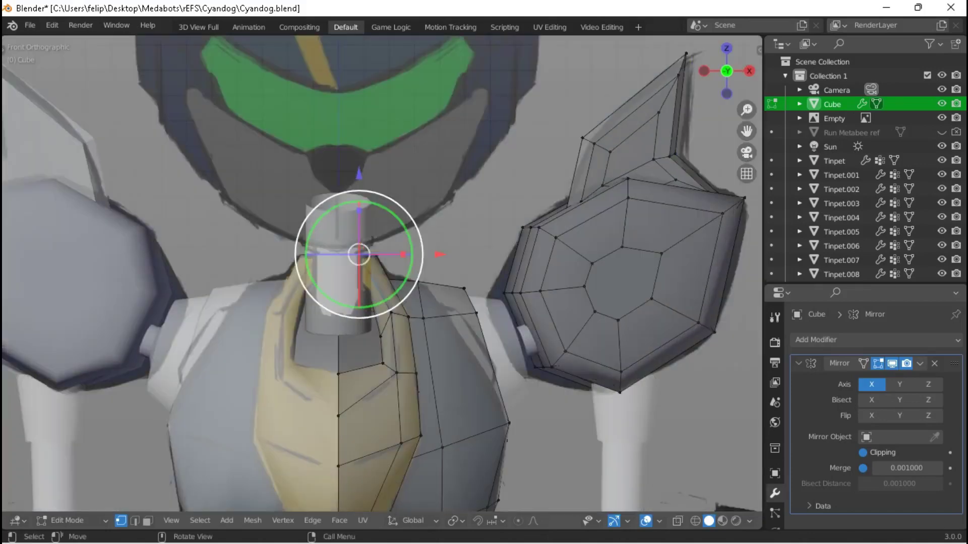
Move a new vertex up to the helmet's brow in front view and extrude an edge down to the centre line above the visor.
{"action": "scroll", "coordinate": [381, 274], "scroll_direction": "down", "scroll_amount": 3}
{"action": "middle_click_drag", "start_coordinate": [381, 274], "coordinate": [398, 353], "text": "shift"}
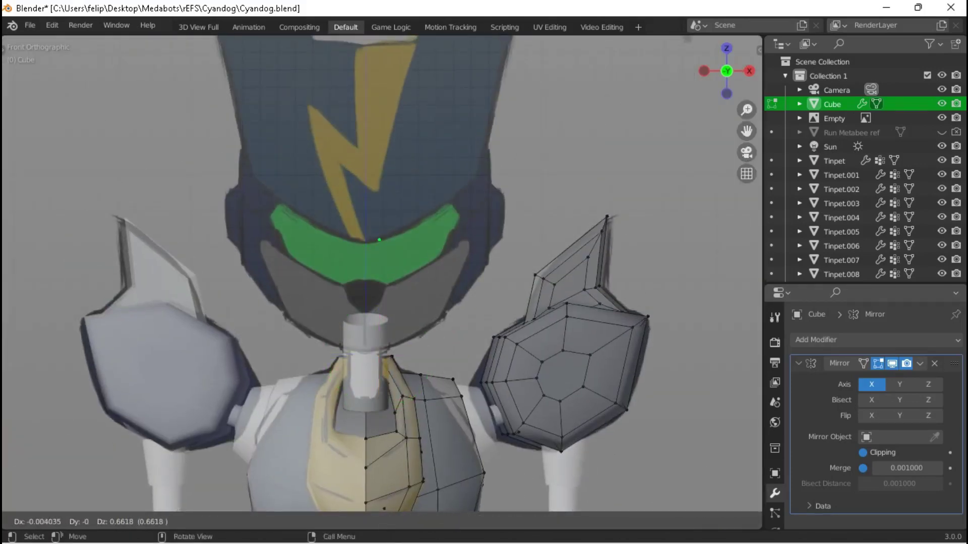
{"action": "key", "text": "Return"}
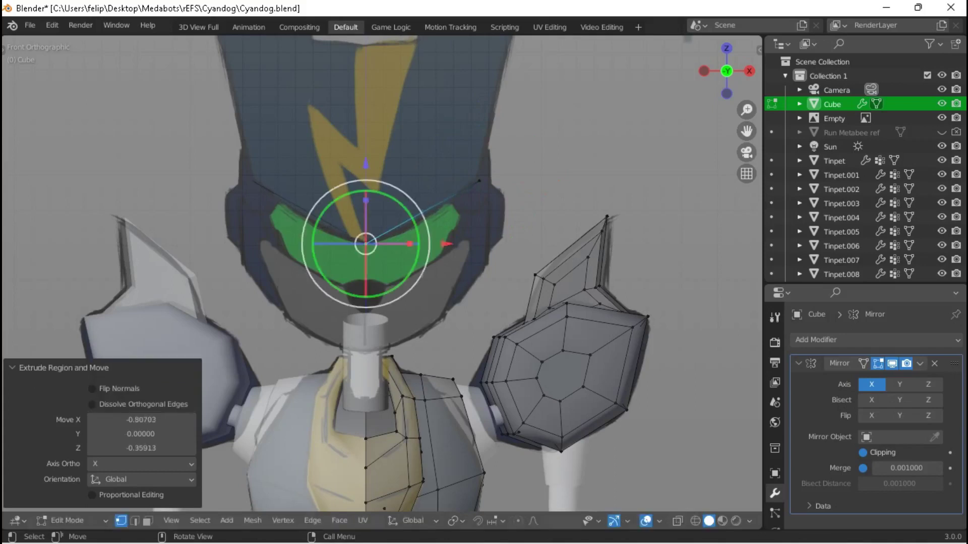
Move the brow edge's centre vertex about -0.693 along Y in side view.
{"action": "scroll", "coordinate": [382, 274], "scroll_direction": "up", "scroll_amount": 3}
{"action": "key", "text": "KP_3"}
{"action": "key", "text": "g"}
{"action": "key", "text": "y"}
{"action": "key", "text": "Return"}
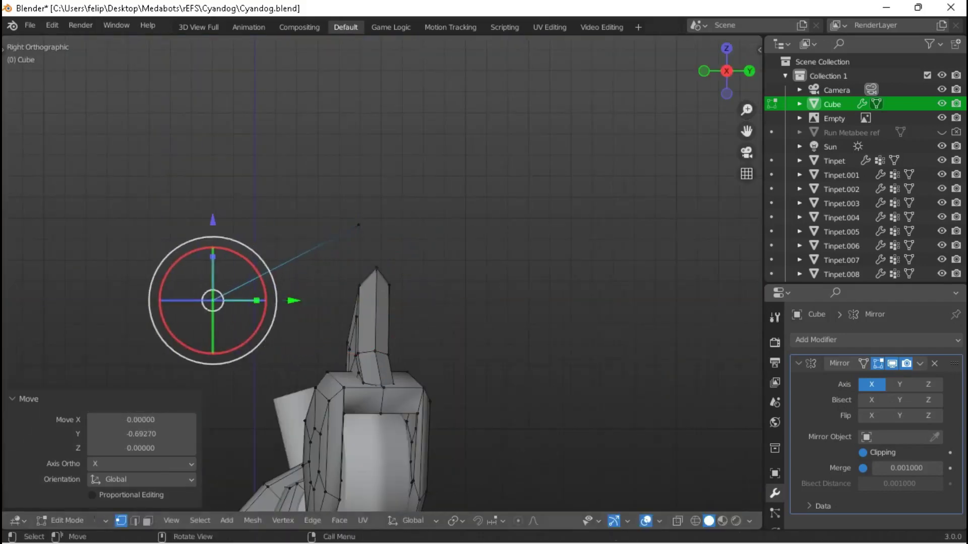
Move the brow edge's outer vertex about -0.387 along Y in side view.
{"action": "mouse_move", "coordinate": [382, 274]}
{"action": "middle_mouse_down"}
{"action": "mouse_move", "coordinate": [327, 268]}
{"action": "mouse_move", "coordinate": [382, 274]}
{"action": "middle_mouse_up"}
{"action": "key", "text": "KP_1"}
{"action": "key", "text": "KP_3"}
{"action": "key", "text": "g"}
{"action": "key", "text": "y"}
{"action": "key", "text": "Return"}
Extrude the brow's outer vertex up to the crest tip in front view, about 0.262 along X and 1.104 along Z.
{"action": "key", "text": "KP_1"}
{"action": "key", "text": "KP_1"}
{"action": "key", "text": "KP_3"}
{"action": "key", "text": "KP_1"}
{"action": "key", "text": "g"}
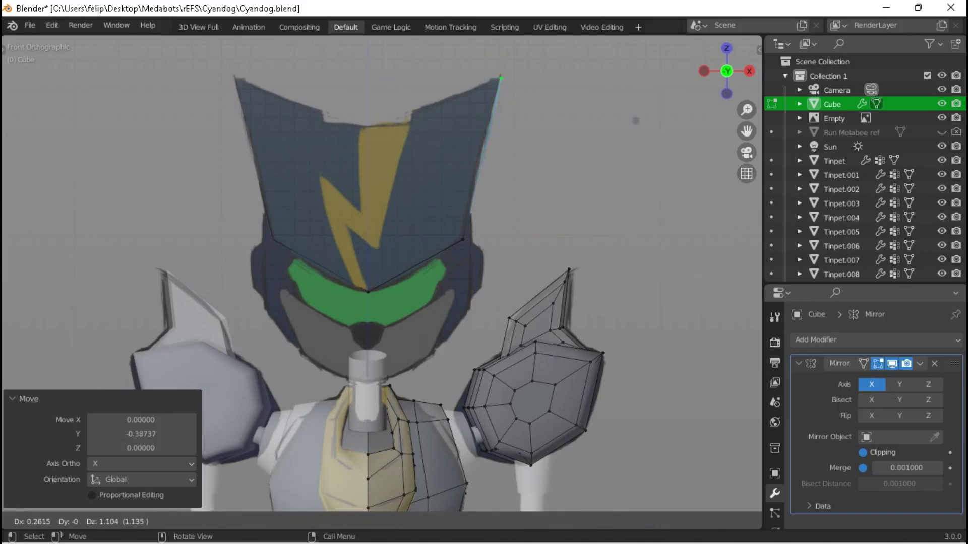
{"action": "key", "text": "Return"}
Move the crest tip vertex about 0.579 along Y in side view.
{"action": "key", "text": "KP_3"}
{"action": "key", "text": "e"}
{"action": "key", "text": "g"}
{"action": "key", "text": "y"}
{"action": "key", "text": "Return"}
{"action": "key", "text": "KP_1"}
{"action": "scroll", "coordinate": [636, 121], "scroll_direction": "up", "scroll_amount": 6}
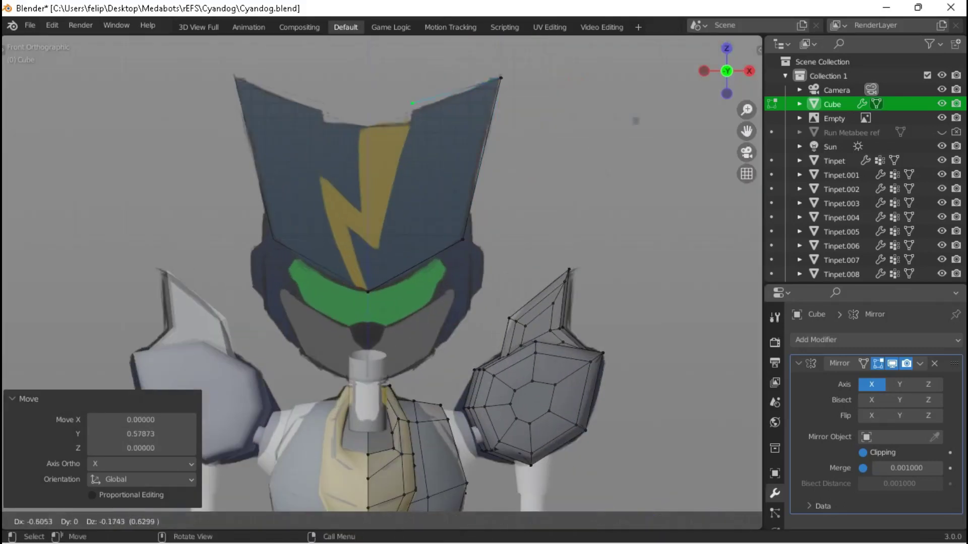
{"action": "key", "text": "Return"}
{"action": "scroll", "coordinate": [686, 90], "scroll_direction": "up", "scroll_amount": 1}
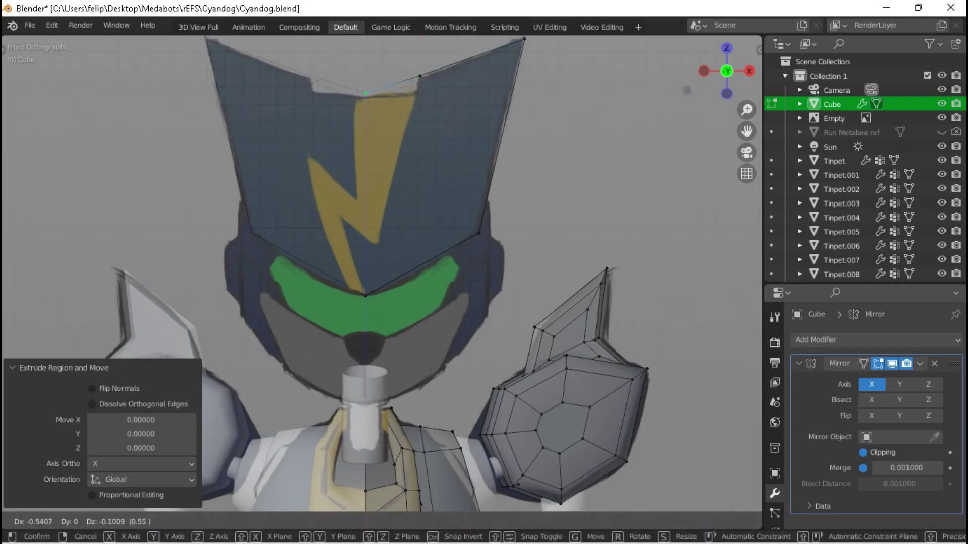
{"action": "key", "text": "g"}
Extrude the crest tip to the centre line, about -0.959 along X and -0.31 along Z, and shift the new vertex back along Y.
{"action": "scroll", "coordinate": [656, 109], "scroll_direction": "down", "scroll_amount": 1}
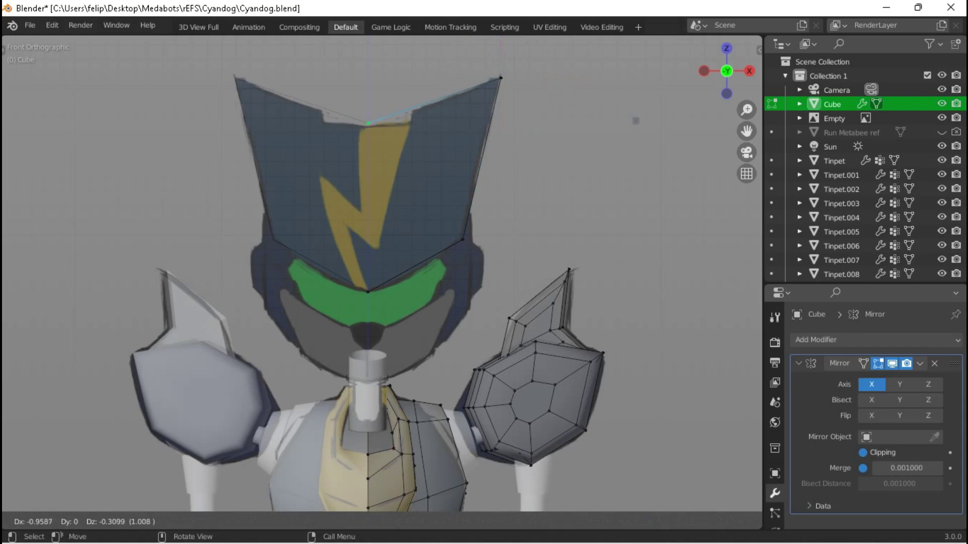
{"action": "key", "text": "Return"}
{"action": "key", "text": "KP_3"}
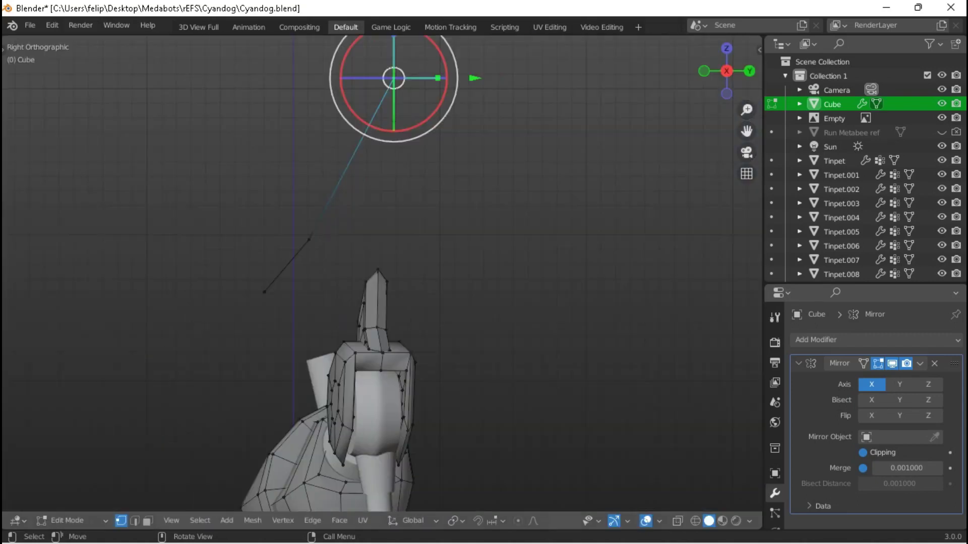
{"action": "left_click_drag", "start_coordinate": [475, 78], "coordinate": [507, 79]}
Fill the crest outline with a face and add a vertical loop cut at factor -0.351, level with the notch corner in the reference.
{"action": "middle_click_drag", "start_coordinate": [383, 252], "coordinate": [454, 237]}
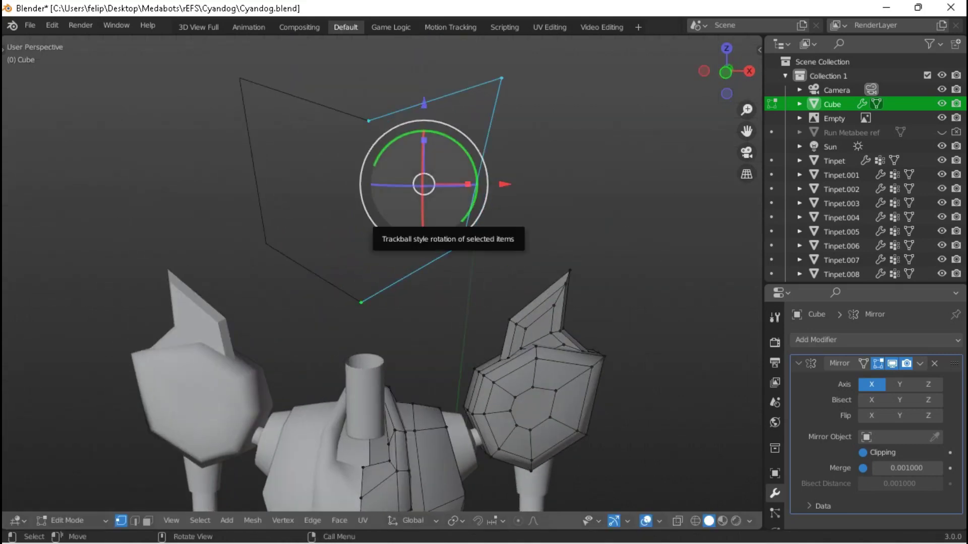
{"action": "key", "text": "f"}
{"action": "left_click", "coordinate": [424, 187]}
{"action": "left_click", "coordinate": [383, 192]}
{"action": "key", "text": "KP_1"}
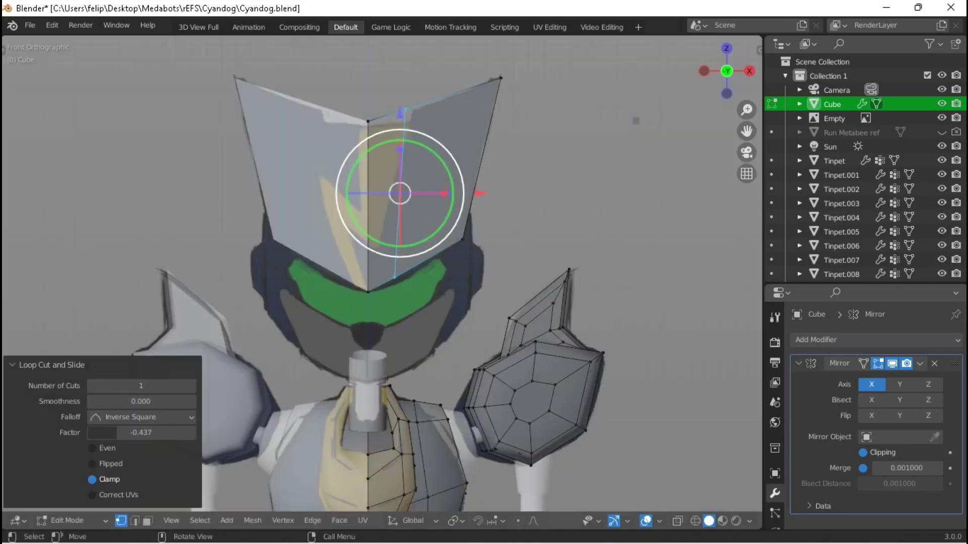
{"action": "key", "text": "ctrl+l"}
{"action": "left_click", "coordinate": [421, 113]}
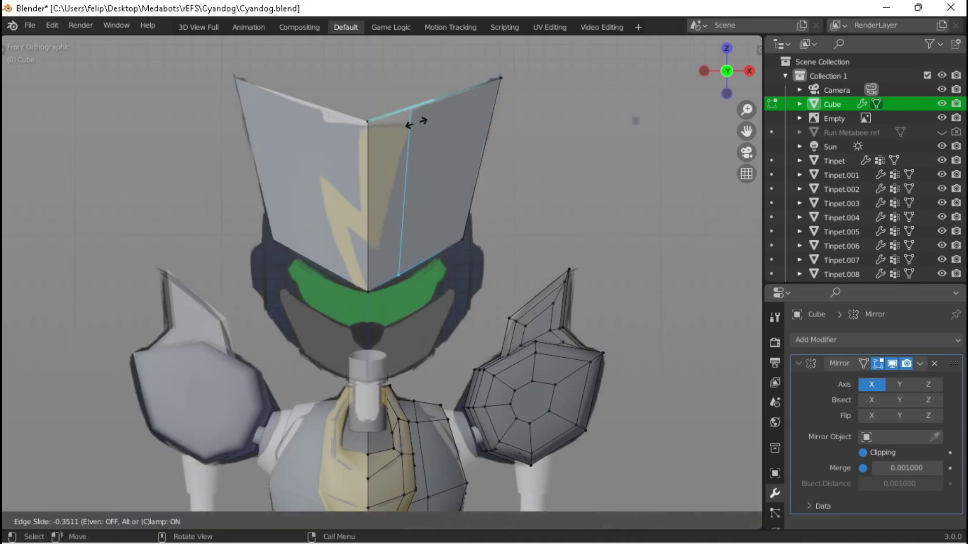
{"action": "left_click", "coordinate": [411, 117]}
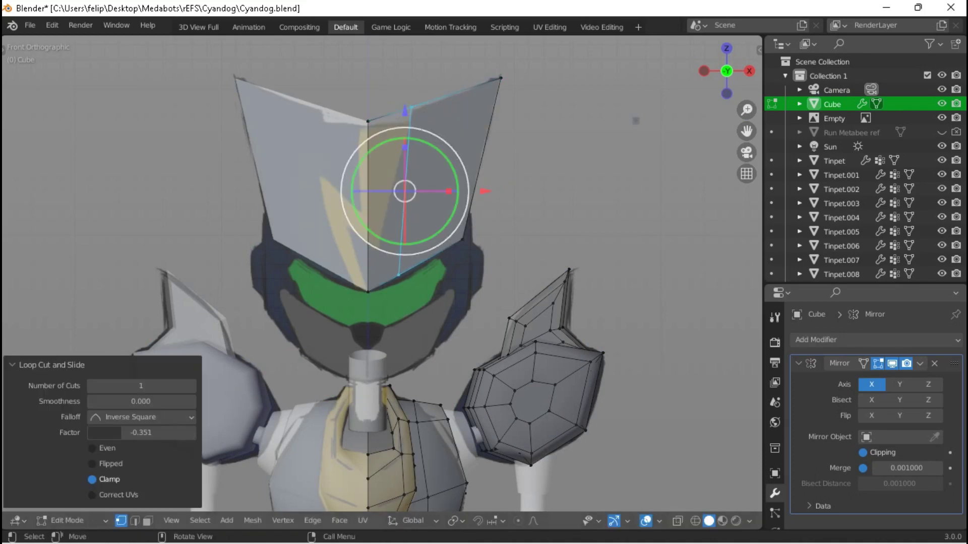
Add a horizontal loop cut just below the crest's top edge and remove the inner strip's top face to form the central notch.
{"action": "left_click", "coordinate": [416, 88]}
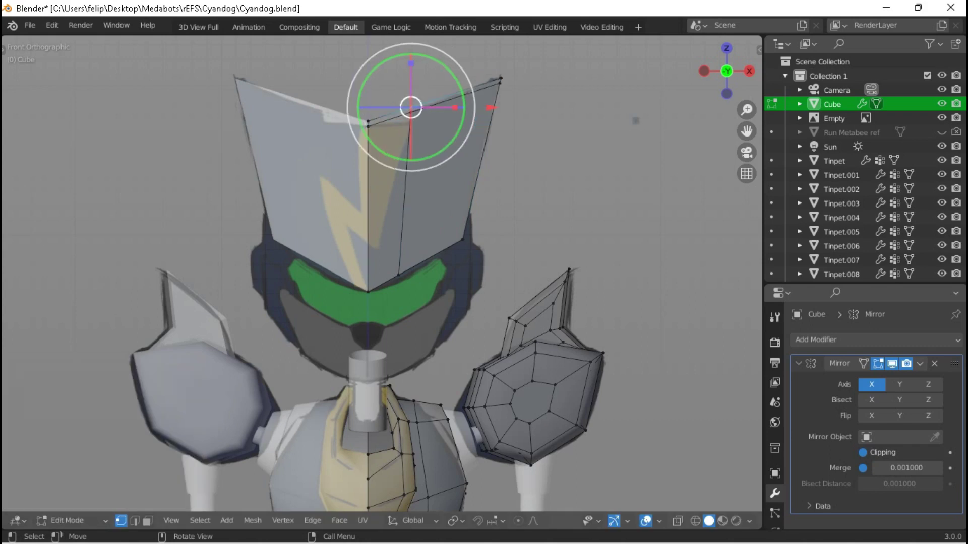
{"action": "left_click", "coordinate": [424, 120]}
{"action": "left_click", "coordinate": [368, 122]}
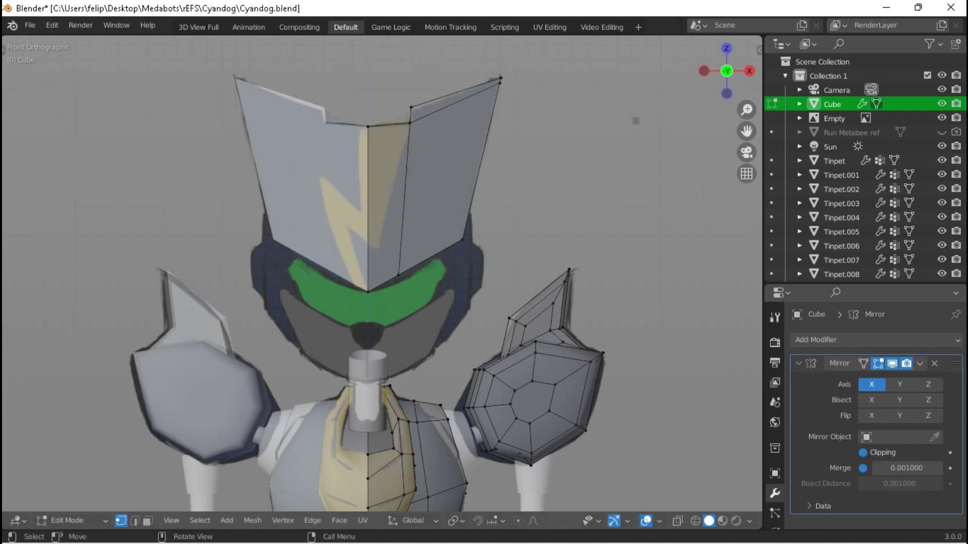
Save the file and examine the crest in object mode from several angles and against the front reference.
{"action": "key", "text": "Tab"}
{"action": "middle_click_drag", "start_coordinate": [383, 302], "coordinate": [312, 413]}
{"action": "scroll", "coordinate": [280, 449], "scroll_direction": "up", "scroll_amount": 5}
{"action": "key", "text": "ctrl+s"}
{"action": "scroll", "coordinate": [383, 272], "scroll_direction": "down", "scroll_amount": 5}
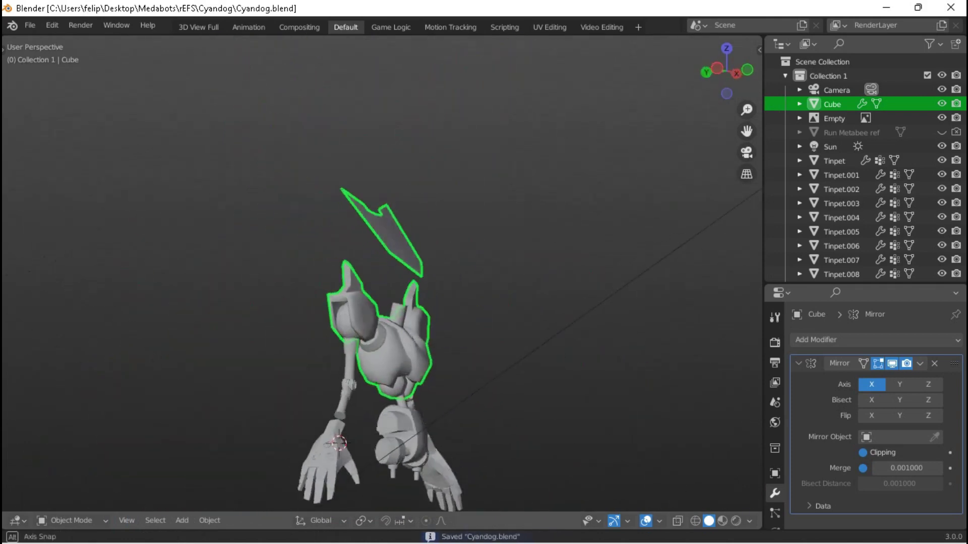
{"action": "middle_click_drag", "start_coordinate": [383, 272], "coordinate": [363, 303]}
{"action": "key", "text": "KP_1"}
{"action": "key", "text": "alt+Tab"}
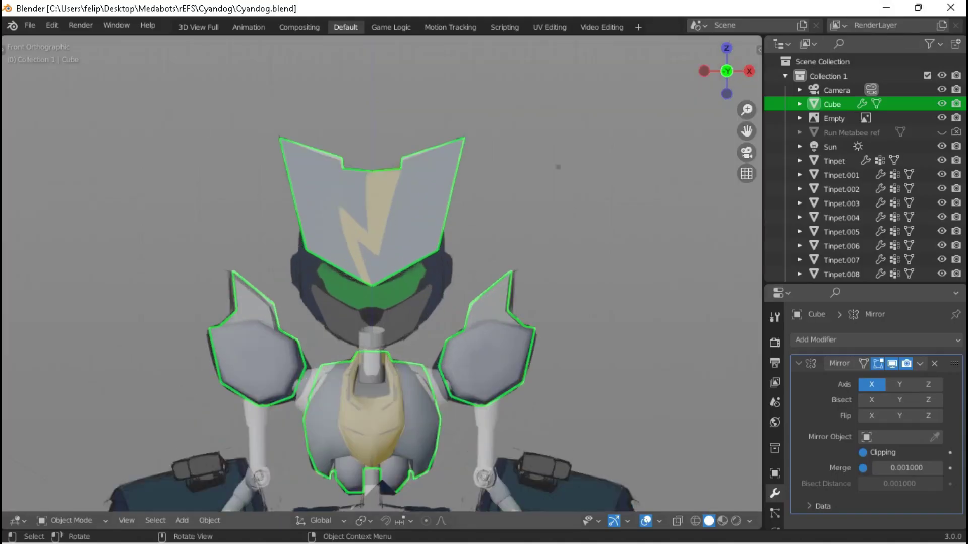
{"action": "scroll", "coordinate": [383, 272], "scroll_direction": "up", "scroll_amount": 3}
{"action": "middle_click_drag", "start_coordinate": [383, 272], "coordinate": [388, 236]}
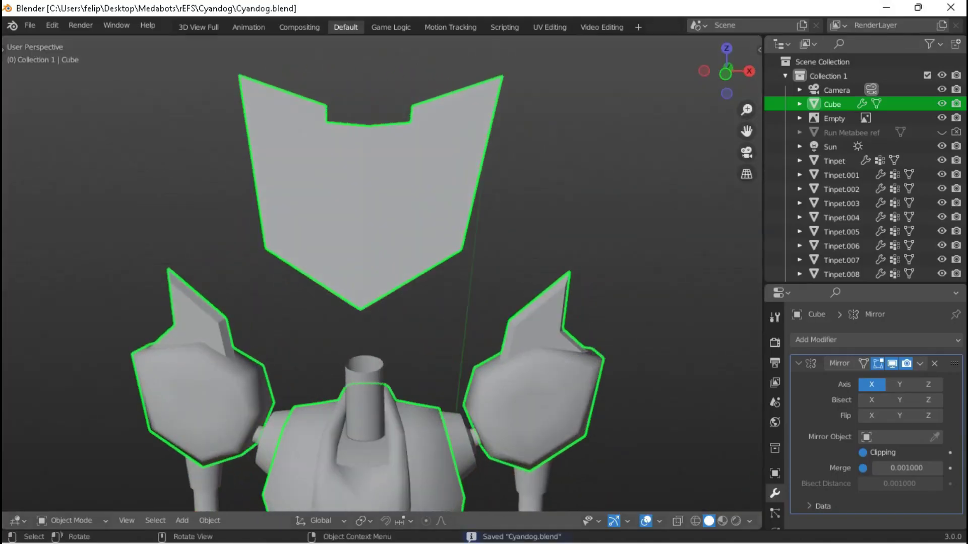
Add a centred vertical loop cut through the outer part of the crest in edit mode.
{"action": "key", "text": "KP_1"}
{"action": "scroll", "coordinate": [383, 272], "scroll_direction": "up", "scroll_amount": 5}
{"action": "key", "text": "Tab"}
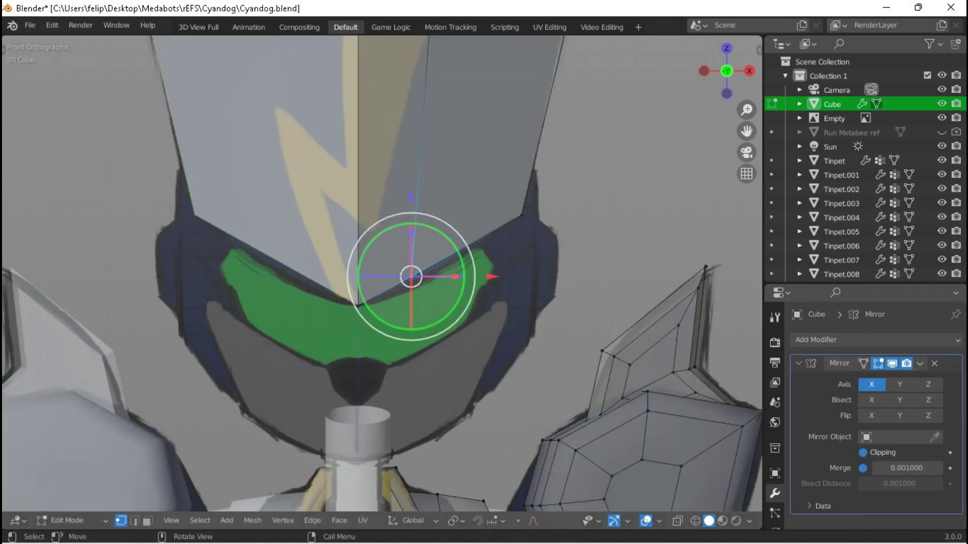
{"action": "scroll", "coordinate": [383, 273], "scroll_direction": "down", "scroll_amount": 1}
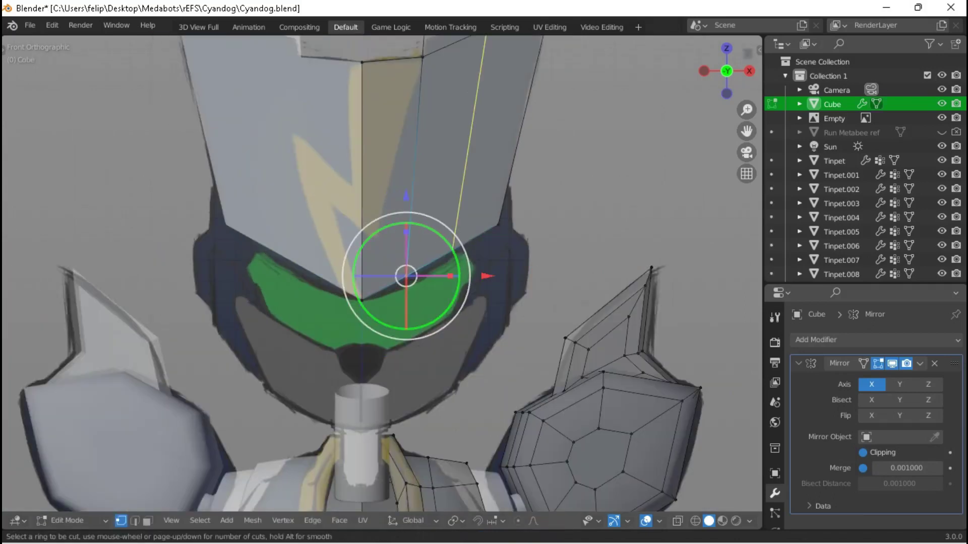
{"action": "left_click", "coordinate": [458, 201]}
{"action": "right_click", "coordinate": [459, 201]}
{"action": "key", "text": "ctrl+z"}
Lower the crest's two intermediate bottom-edge vertices along Z in front view to follow the curved top of the visor.
{"action": "key", "text": "KP_3"}
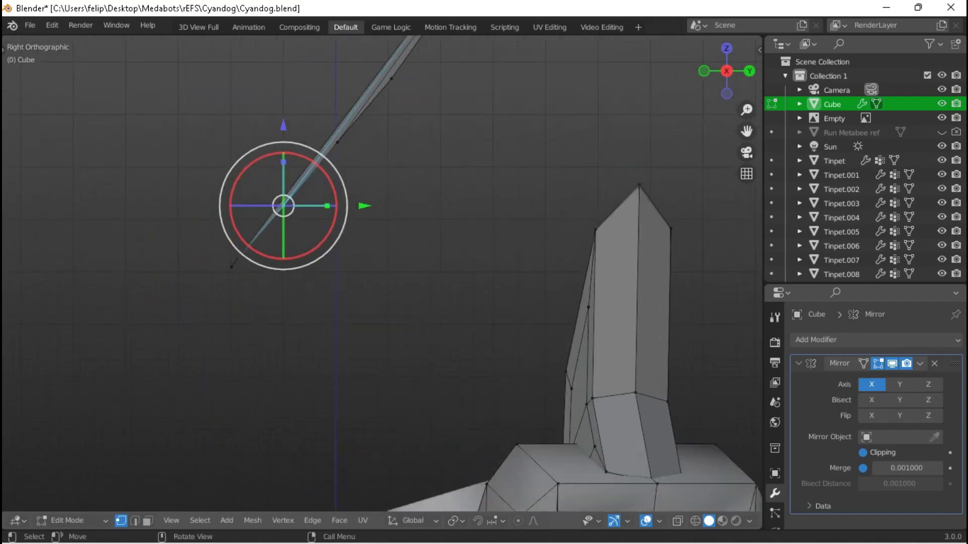
{"action": "key", "text": "KP_1"}
{"action": "key", "text": "g"}
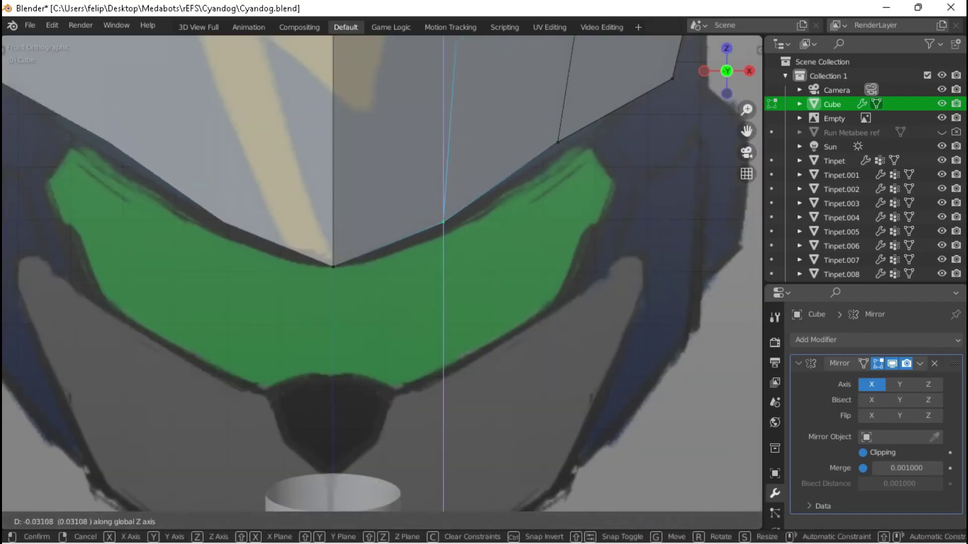
{"action": "key", "text": "Return"}
{"action": "left_click", "coordinate": [558, 143]}
{"action": "key", "text": "g"}
{"action": "key", "text": "z"}
{"action": "key", "text": "Return"}
{"action": "key", "text": "g"}
{"action": "key", "text": "Return"}
Shift the two intermediate bottom-edge vertices forward along Y in side view, the outer one by about -0.024.
{"action": "key", "text": "KP_3"}
{"action": "left_click", "coordinate": [284, 223]}
{"action": "key", "text": "g"}
{"action": "key", "text": "y"}
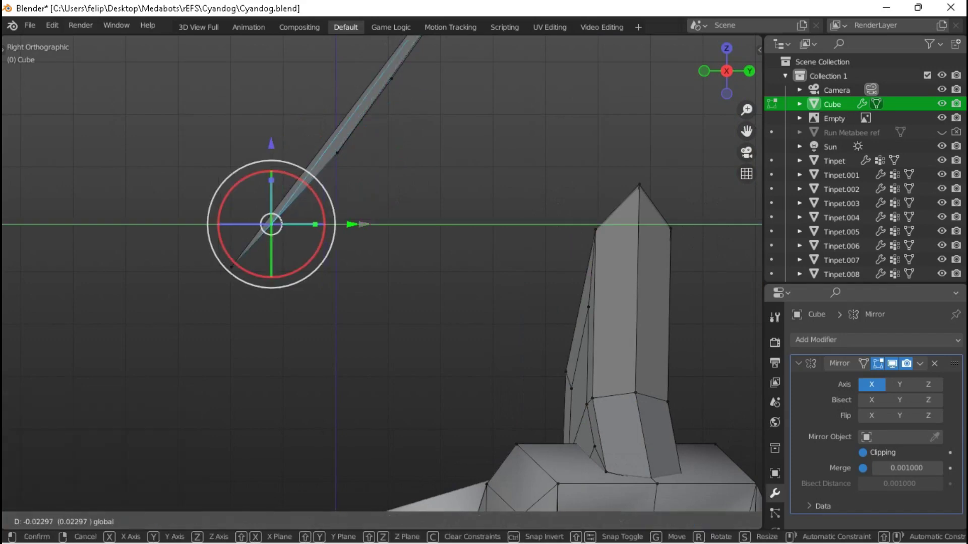
{"action": "key", "text": "Return"}
{"action": "left_click", "coordinate": [337, 152]}
{"action": "key", "text": "g"}
{"action": "key", "text": "y"}
{"action": "key", "text": "Return"}
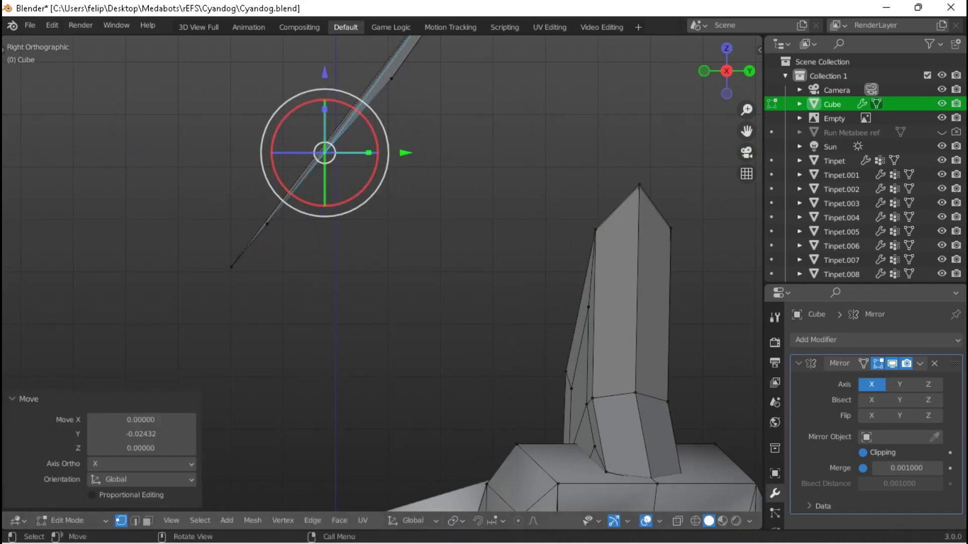
{"action": "scroll", "coordinate": [393, 266], "scroll_direction": "up", "scroll_amount": 2}
{"action": "key", "text": "g"}
{"action": "key", "text": "y"}
{"action": "key", "text": "Escape"}
Check the curved crest in object mode and save the file.
{"action": "middle_click_drag", "start_coordinate": [393, 266], "coordinate": [378, 297]}
{"action": "key", "text": "Tab"}
{"action": "scroll", "coordinate": [383, 272], "scroll_direction": "down", "scroll_amount": 5}
{"action": "scroll", "coordinate": [383, 273], "scroll_direction": "up", "scroll_amount": 4}
{"action": "scroll", "coordinate": [383, 272], "scroll_direction": "down", "scroll_amount": 4}
{"action": "key", "text": "ctrl+s"}
Select the whole linked crest piece and move it about -0.063 along Y in side view.
{"action": "key", "text": "Tab"}
{"action": "key", "text": "l"}
{"action": "key", "text": "g"}
{"action": "key", "text": "y"}
{"action": "key", "text": "Return"}
{"action": "key", "text": "ctrl+z"}
{"action": "scroll", "coordinate": [382, 274], "scroll_direction": "up", "scroll_amount": 2}
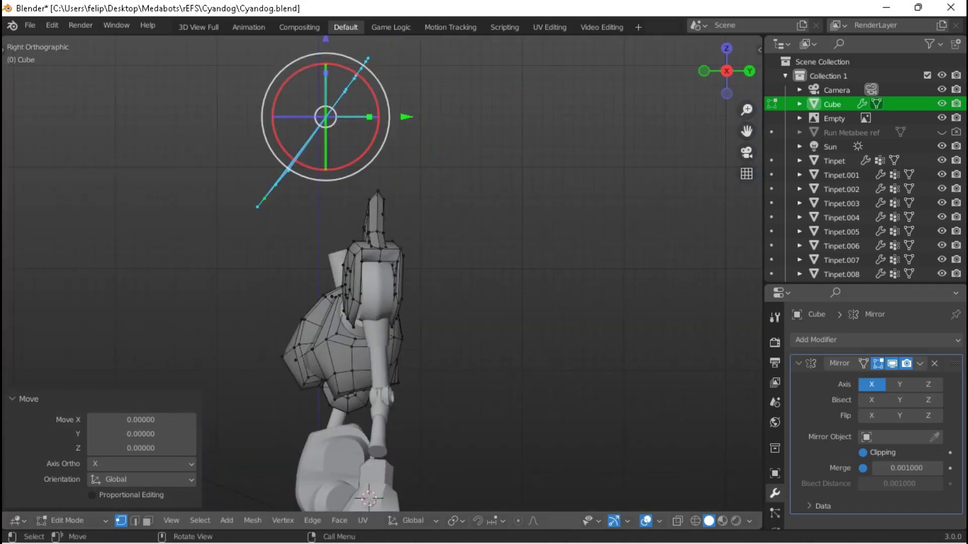
{"action": "left_click_drag", "start_coordinate": [406, 117], "coordinate": [396, 117]}
{"action": "key", "text": "KP_1"}
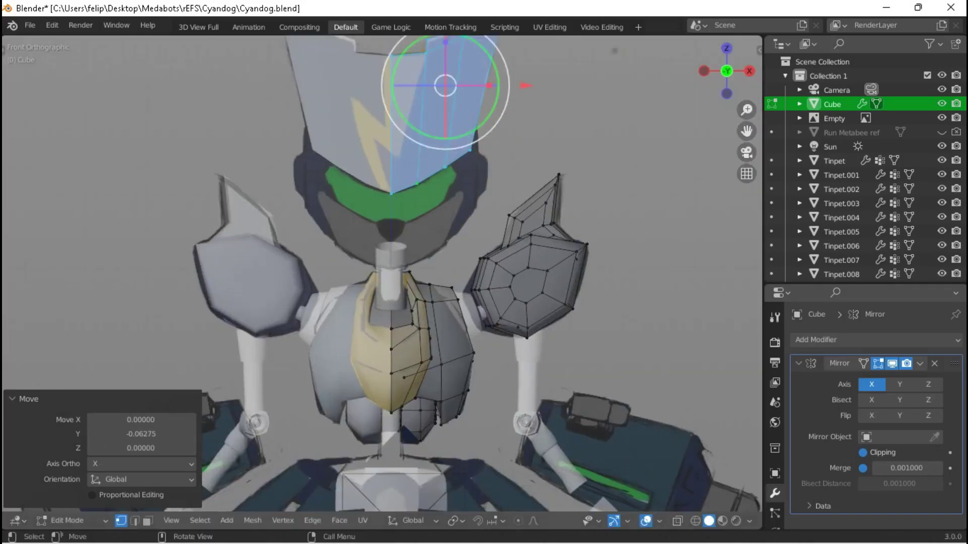
Place a copy of the crest's lower centre edge at the top of the mouth guard in front view, about 0.292 lower in Z.
{"action": "scroll", "coordinate": [383, 272], "scroll_direction": "up", "scroll_amount": 4}
{"action": "left_click", "coordinate": [375, 248]}
{"action": "scroll", "coordinate": [376, 248], "scroll_direction": "up", "scroll_amount": 2}
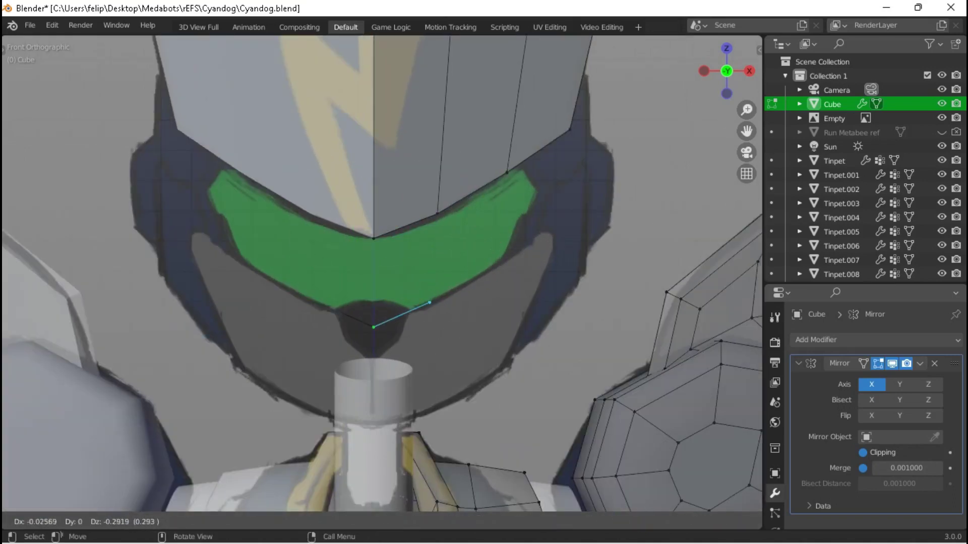
{"action": "left_click", "coordinate": [430, 303]}
{"action": "key", "text": "Return"}
{"action": "middle_click_drag", "start_coordinate": [434, 302], "coordinate": [580, 303]}
{"action": "key", "text": "KP_1"}
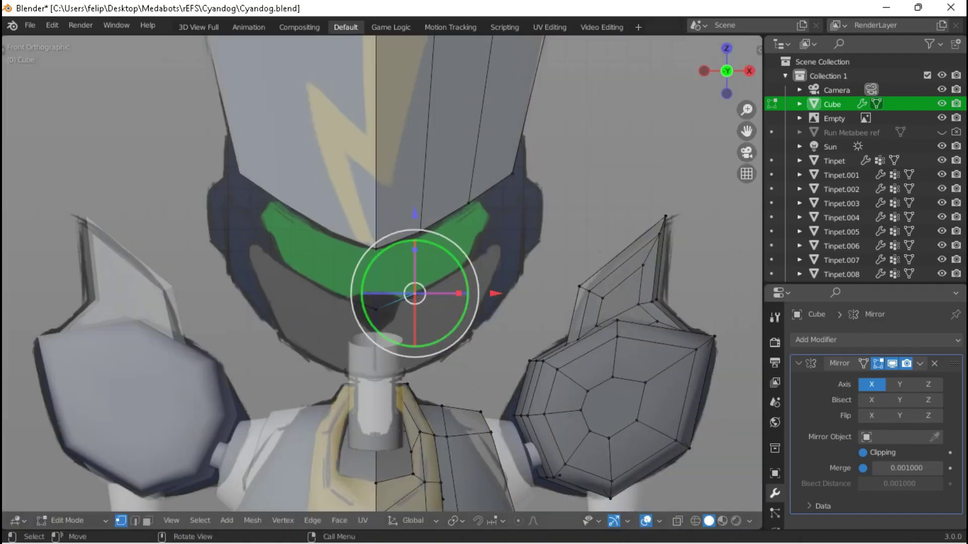
Nudge the crest's lower intermediate vertex about 0.009 along Y and 0.008 along Z in side view.
{"action": "scroll", "coordinate": [381, 273], "scroll_direction": "up", "scroll_amount": 3}
{"action": "key", "text": "KP_3"}
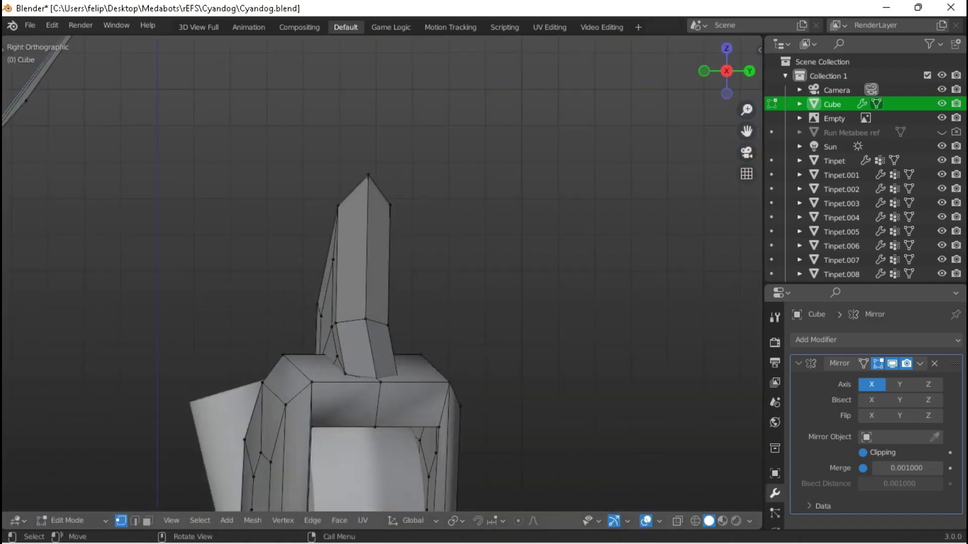
{"action": "scroll", "coordinate": [381, 274], "scroll_direction": "up", "scroll_amount": 5}
{"action": "key", "text": "g"}
{"action": "key", "text": "Return"}
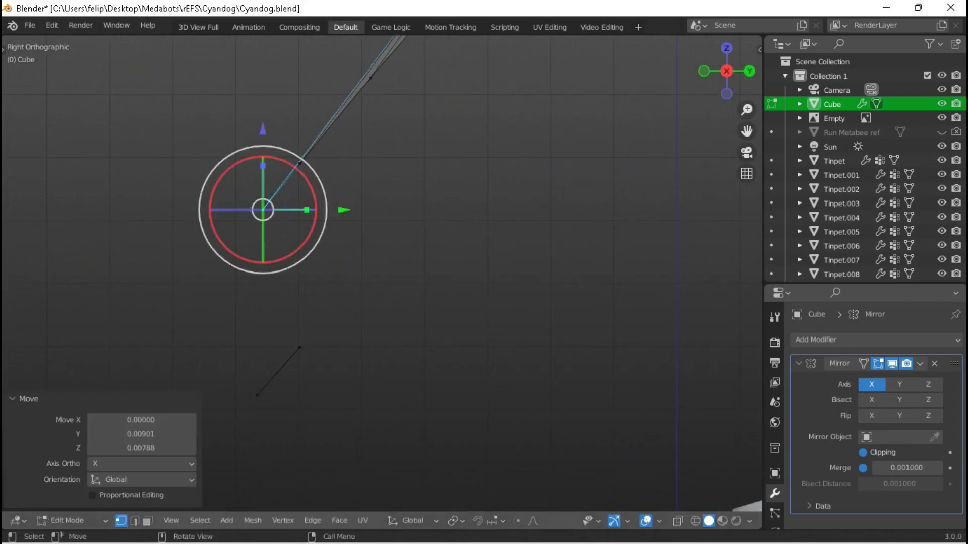
Move the mouth guard edge's outer vertex to the guard's upper outer corner in front view.
{"action": "key", "text": "KP_1"}
{"action": "scroll", "coordinate": [381, 273], "scroll_direction": "up", "scroll_amount": 2}
{"action": "left_click", "coordinate": [464, 334]}
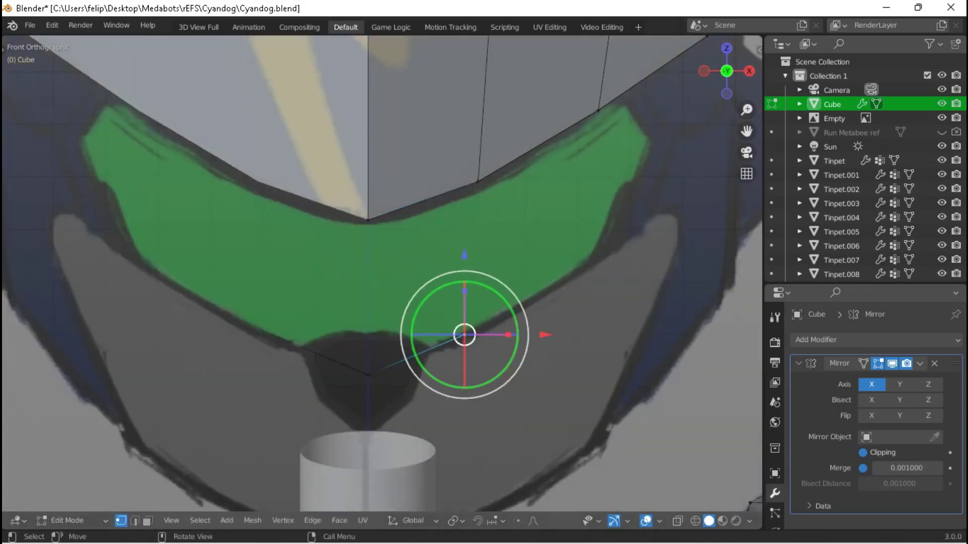
{"action": "scroll", "coordinate": [464, 335], "scroll_direction": "down", "scroll_amount": 1}
{"action": "key", "text": "g"}
{"action": "key", "text": "Return"}
{"action": "key", "text": "g"}
{"action": "key", "text": "Return"}
Shift the mouth guard's upper corner vertex along Y in side view to set its depth.
{"action": "key", "text": "KP_3"}
{"action": "key", "text": "g"}
{"action": "key", "text": "y"}
{"action": "key", "text": "Return"}
{"action": "key", "text": "KP_1"}
{"action": "key", "text": "KP_3"}
{"action": "key", "text": "g"}
{"action": "key", "text": "y"}
{"action": "key", "text": "Escape"}
{"action": "mouse_move", "coordinate": [382, 272]}
{"action": "middle_mouse_down"}
{"action": "mouse_move", "coordinate": [404, 262]}
{"action": "mouse_move", "coordinate": [363, 268]}
{"action": "mouse_move", "coordinate": [394, 272]}
{"action": "mouse_move", "coordinate": [373, 273]}
{"action": "middle_mouse_up"}
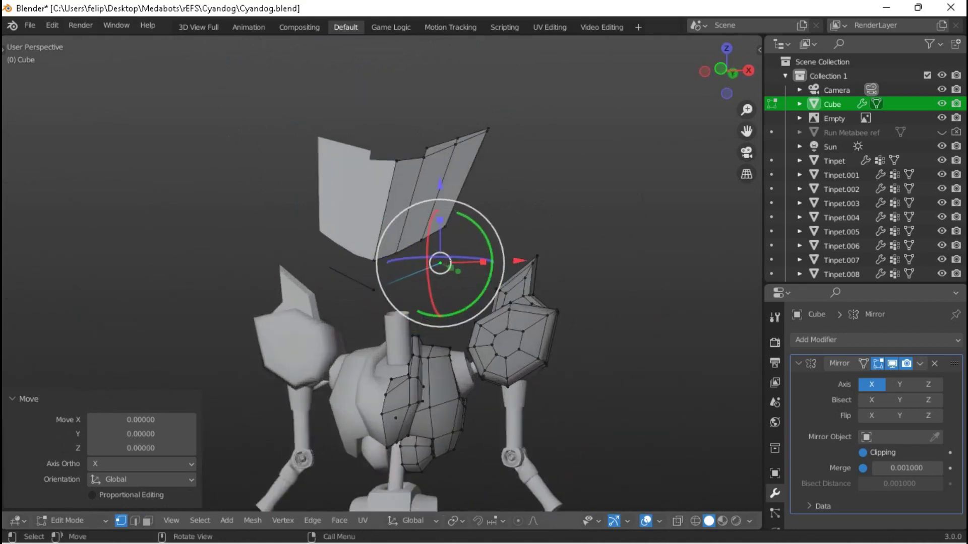
Extrude the upper corner vertex down the guard's side in front view, about -0.084 along X and -0.447 along Z.
{"action": "key", "text": "KP_1"}
{"action": "key", "text": "g"}
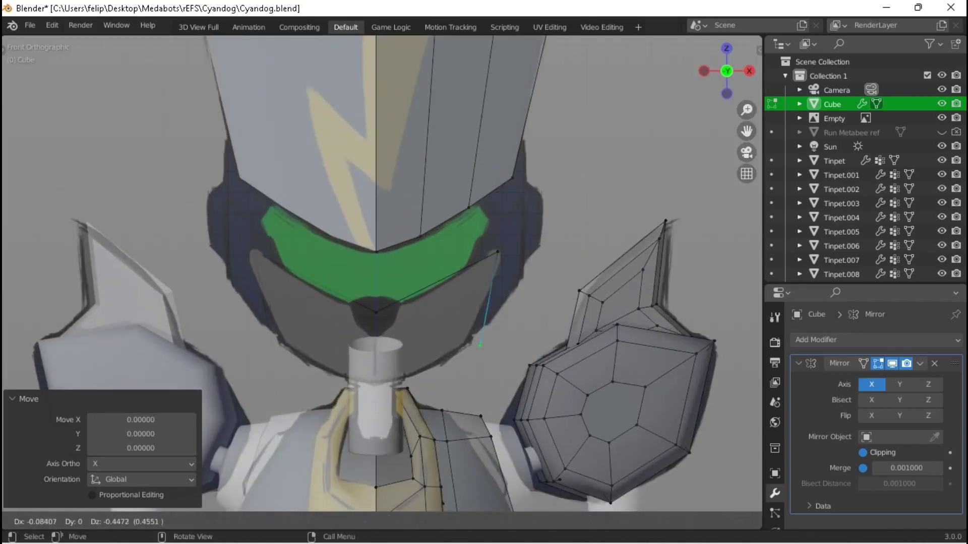
{"action": "key", "text": "Return"}
Extrude the guard's centre vertex down to the chin, adjust the lower outer corner, and fill the outline with a face.
{"action": "key", "text": "KP_3"}
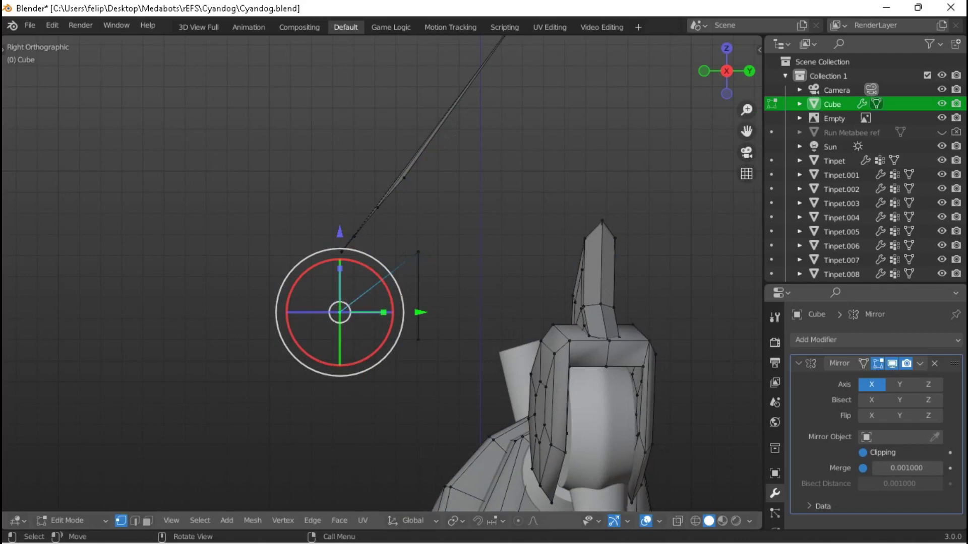
{"action": "key", "text": "Return"}
{"action": "key", "text": "KP_1"}
{"action": "key", "text": "g"}
{"action": "key", "text": "Return"}
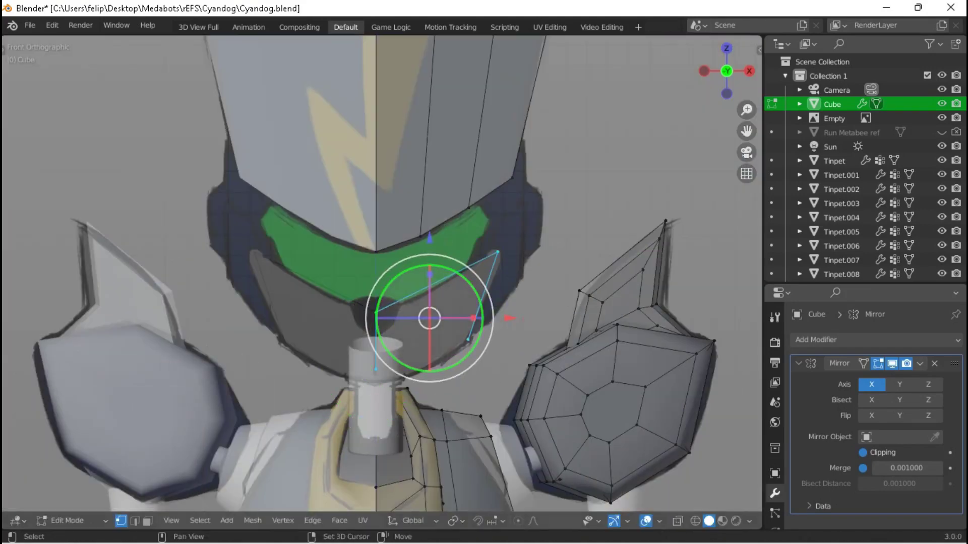
{"action": "key", "text": "Tab"}
{"action": "key", "text": "KP_Decimal"}
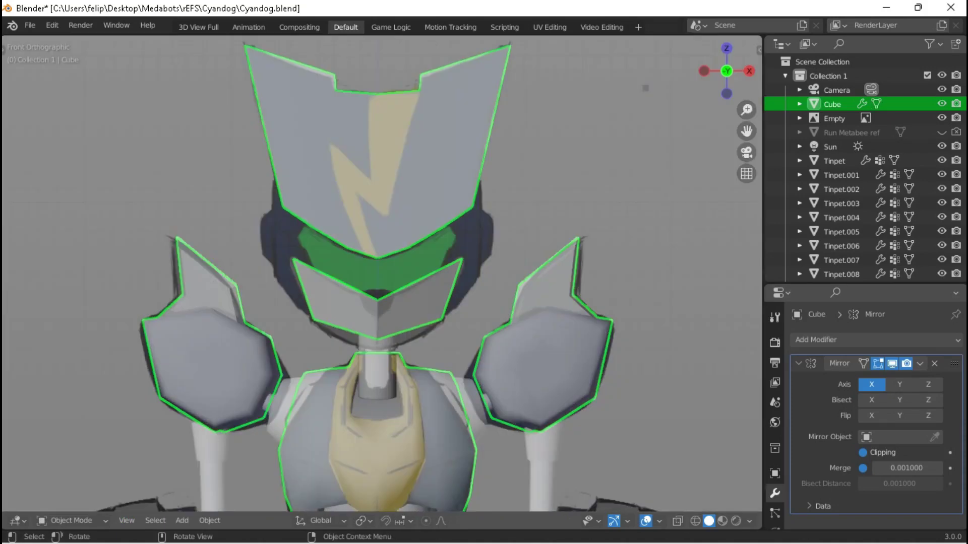
Extrude the guard's bottom centre vertex about 0.257 along Y and -0.048 along Z, and build the underside behind its lower edge.
{"action": "key", "text": "Tab"}
{"action": "key", "text": "KP_3"}
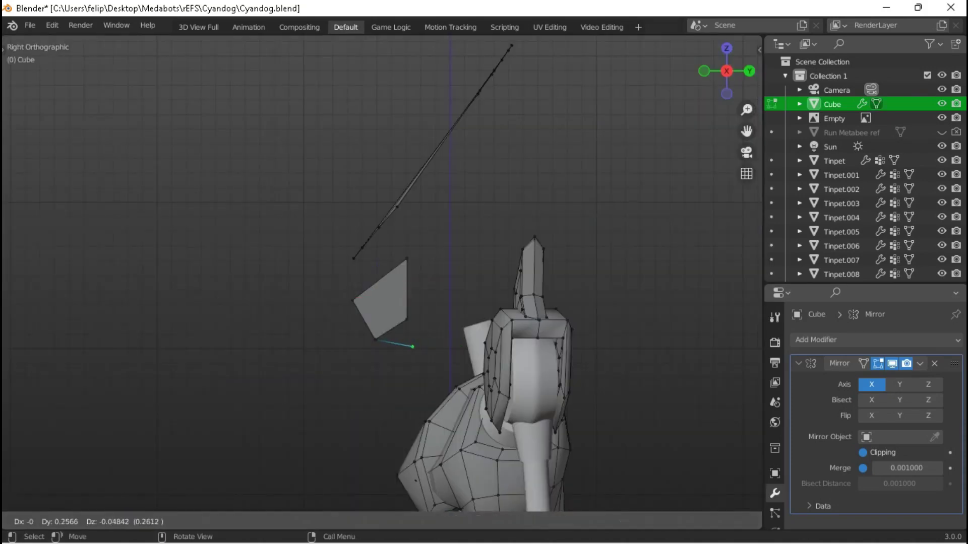
{"action": "left_click", "coordinate": [413, 346]}
{"action": "middle_click_drag", "start_coordinate": [412, 347], "coordinate": [471, 342]}
{"action": "key", "text": "KP_3"}
{"action": "left_click", "coordinate": [442, 352]}
{"action": "key", "text": "Tab"}
{"action": "key", "text": "Tab"}
Extrude the mouth guard's side backward in side view to form its side wall, and check the shape in object mode.
{"action": "key", "text": "KP_1"}
{"action": "key", "text": "KP_3"}
{"action": "key", "text": "e"}
{"action": "key", "text": "Return"}
{"action": "key", "text": "Tab"}
{"action": "key", "text": "KP_1"}
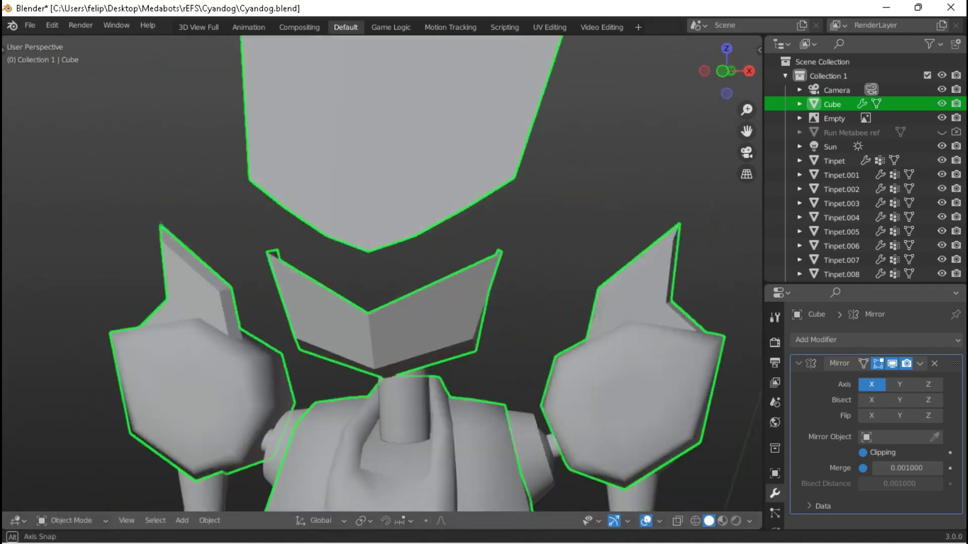
{"action": "key", "text": "KP_Divide"}
{"action": "key", "text": "Tab"}
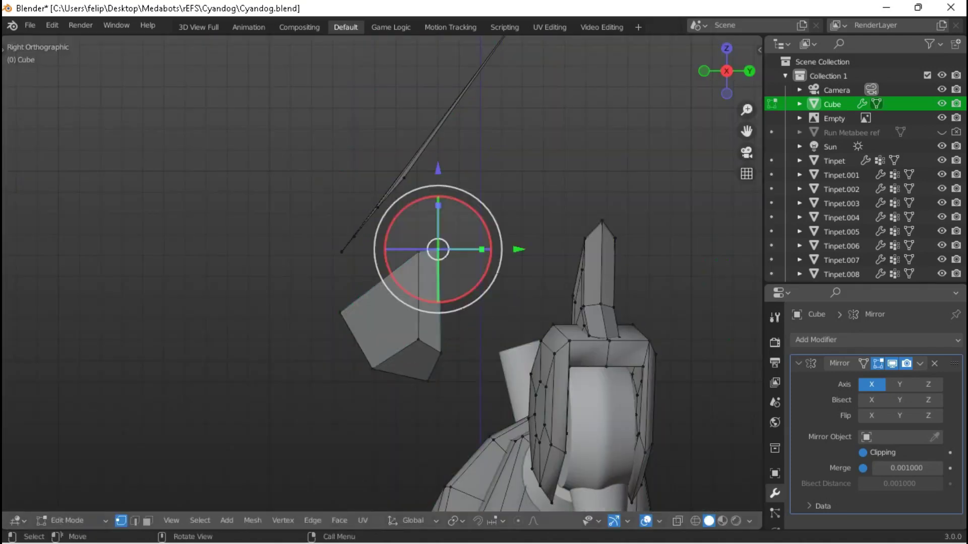
Extrude the mouth guard's upper edge about 0.030 along Y and 0.037 along Z in side view to form a rim.
{"action": "key", "text": "KP_Divide"}
{"action": "key", "text": "g"}
{"action": "key", "text": "Return"}
{"action": "left_click", "coordinate": [376, 313]}
{"action": "middle_click_drag", "start_coordinate": [381, 272], "coordinate": [327, 293]}
{"action": "key", "text": "g"}
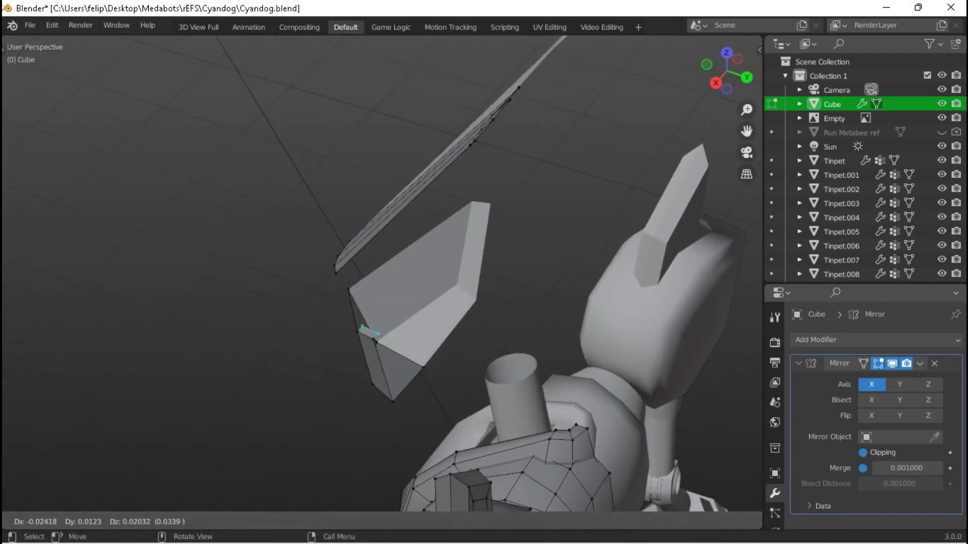
{"action": "key", "text": "Return"}
{"action": "key", "text": "KP_3"}
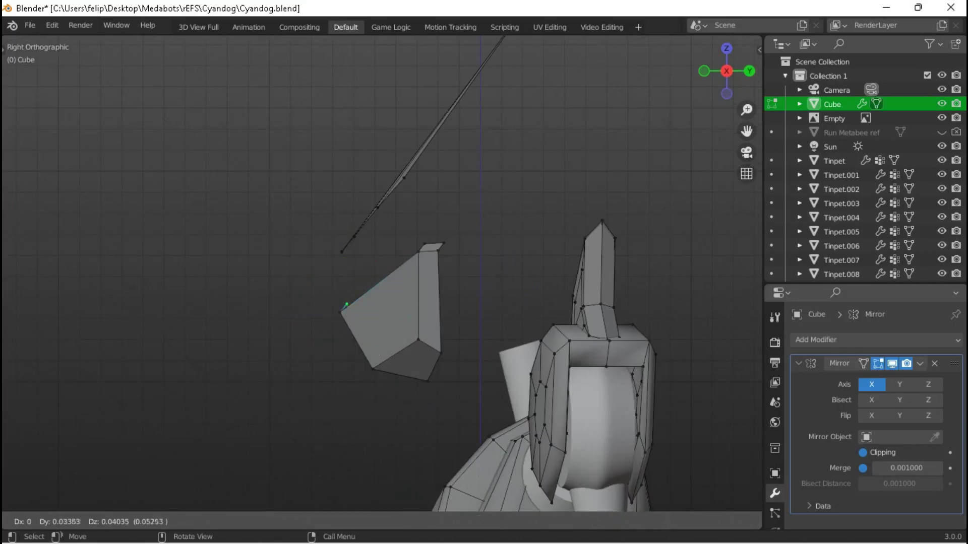
{"action": "key", "text": "Return"}
{"action": "key", "text": "KP_1"}
{"action": "scroll", "coordinate": [537, 231], "scroll_direction": "up", "scroll_amount": 4}
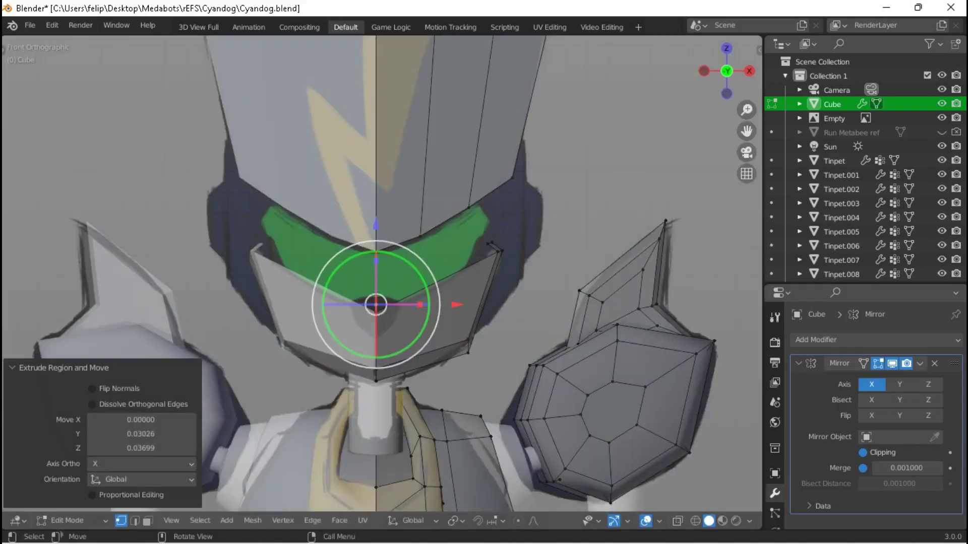
Adjust the new rim's vertices to the reference in front view, and check the guard's shape in object mode.
{"action": "key", "text": "g"}
{"action": "key", "text": "Return"}
{"action": "key", "text": "g"}
{"action": "key", "text": "Return"}
{"action": "left_click", "coordinate": [374, 244]}
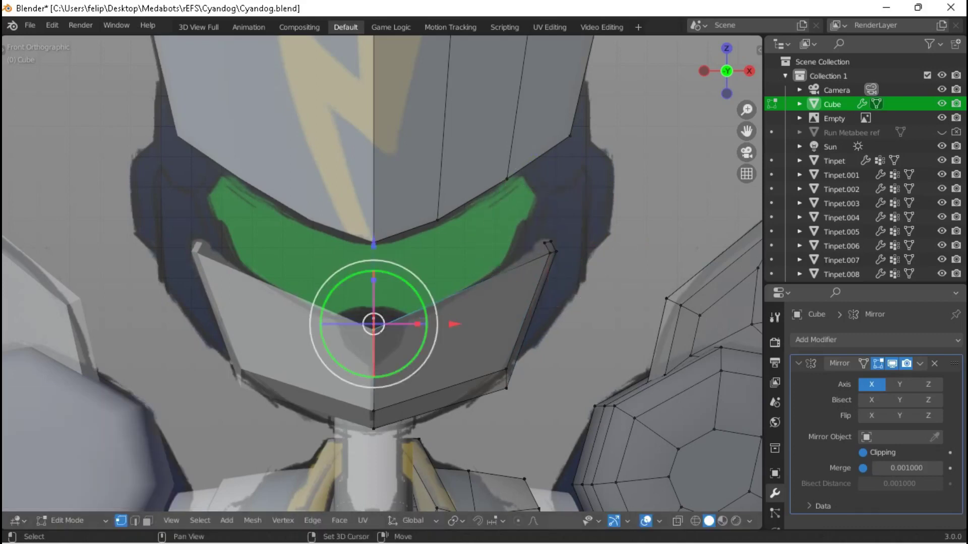
{"action": "key", "text": "Tab"}
{"action": "middle_click_drag", "start_coordinate": [374, 245], "coordinate": [484, 212]}
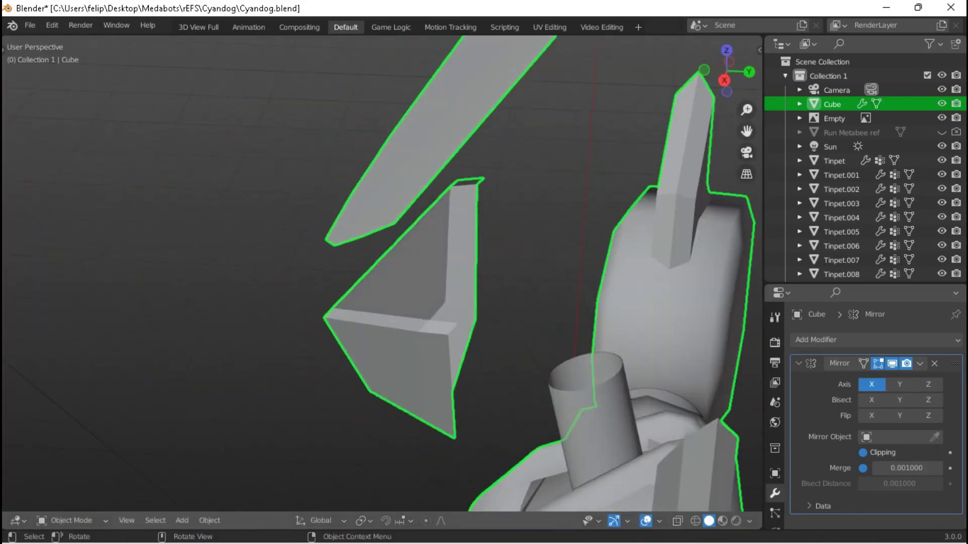
Try to move the guard's side wall vertices along X, and undo the last changes.
{"action": "key", "text": "Tab"}
{"action": "key", "text": "KP_3"}
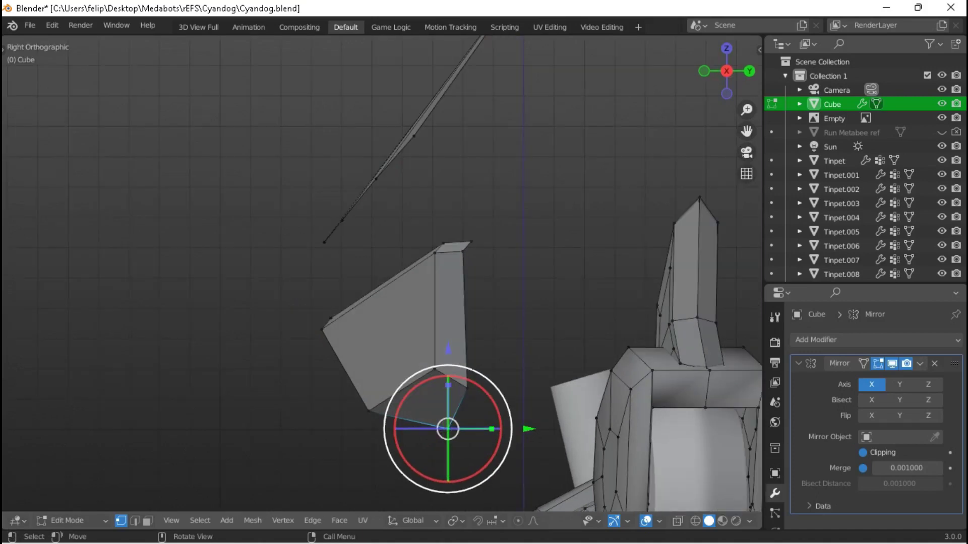
{"action": "left_click", "coordinate": [536, 398]}
{"action": "middle_click_drag", "start_coordinate": [535, 398], "coordinate": [521, 315]}
{"action": "key", "text": "g"}
{"action": "key", "text": "x"}
{"action": "key", "text": "Return"}
{"action": "key", "text": "Return"}
{"action": "key", "text": "ctrl+z"}
{"action": "key", "text": "ctrl+z"}
{"action": "key", "text": "ctrl+z"}
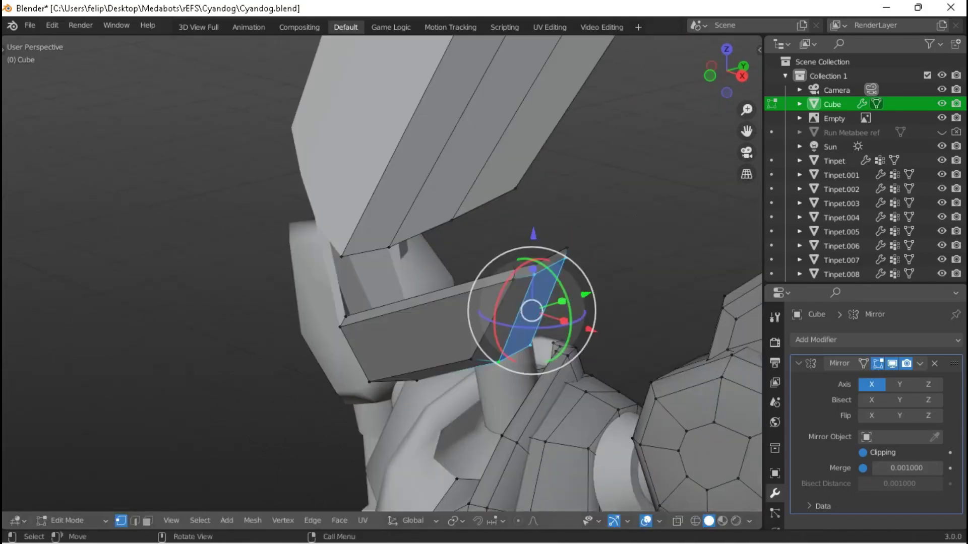
Nudge the guard's lower side vertex about 0.021 along X, and shift the upper rear corner vertex mainly along X.
{"action": "middle_click_drag", "start_coordinate": [383, 272], "coordinate": [484, 237]}
{"action": "key", "text": "g"}
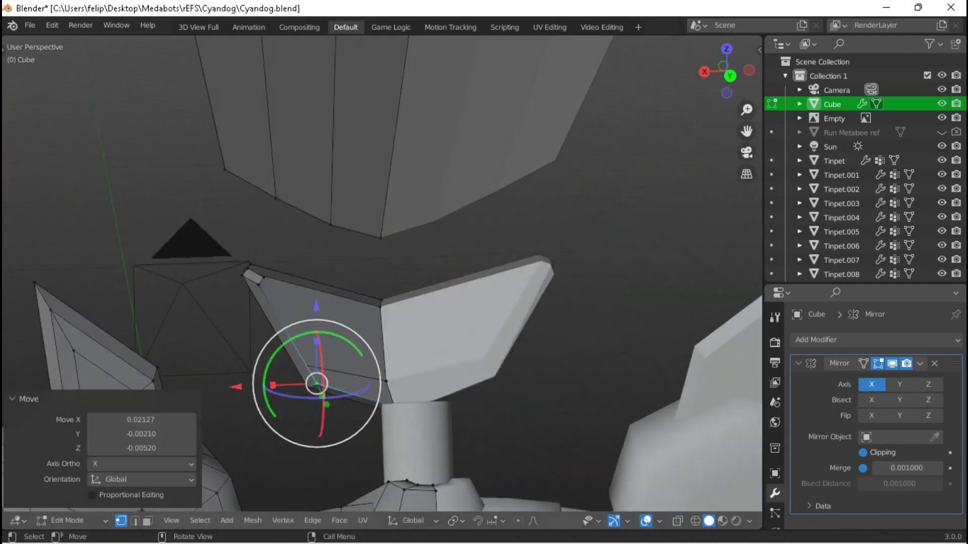
{"action": "key", "text": "g"}
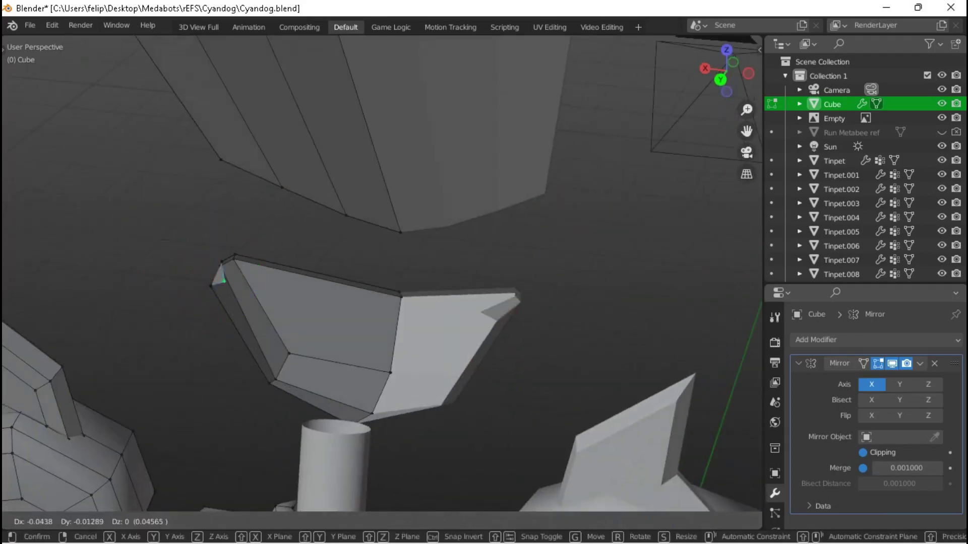
{"action": "key", "text": "Return"}
{"action": "middle_click_drag", "start_coordinate": [383, 272], "coordinate": [433, 257]}
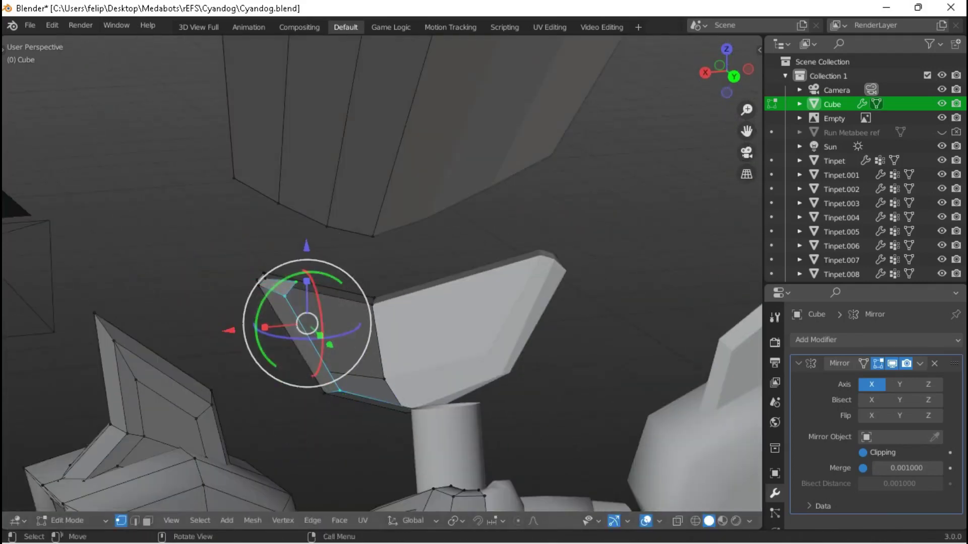
Cut a vertical edge loop down the mouth guard's front between its centre line and side corner.
{"action": "left_click", "coordinate": [296, 282]}
{"action": "key", "text": "ctrl+r"}
{"action": "left_click", "coordinate": [356, 310]}
{"action": "key", "text": "ctrl+z"}
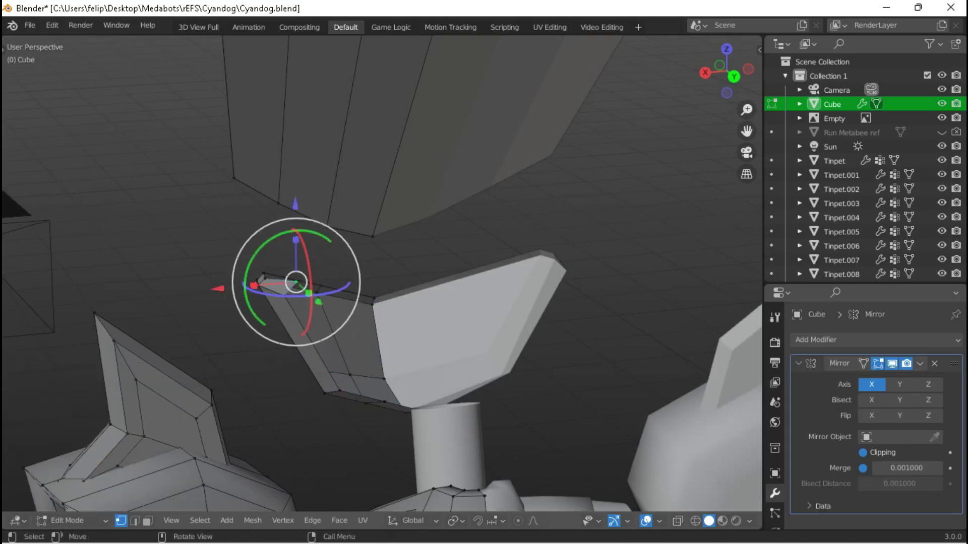
{"action": "key", "text": "r"}
{"action": "key", "text": "Return"}
{"action": "left_click", "coordinate": [281, 293]}
{"action": "middle_click_drag", "start_coordinate": [280, 292], "coordinate": [484, 335]}
{"action": "key", "text": "g"}
{"action": "key", "text": "Return"}
{"action": "key", "text": "ctrl+z"}
Move the front face's vertical edge loop about -0.051 along Y in side view, and align it with the reference in front view.
{"action": "key", "text": "Tab"}
{"action": "key", "text": "Tab"}
{"action": "key", "text": "Tab"}
{"action": "key", "text": "Tab"}
{"action": "key", "text": "KP_3"}
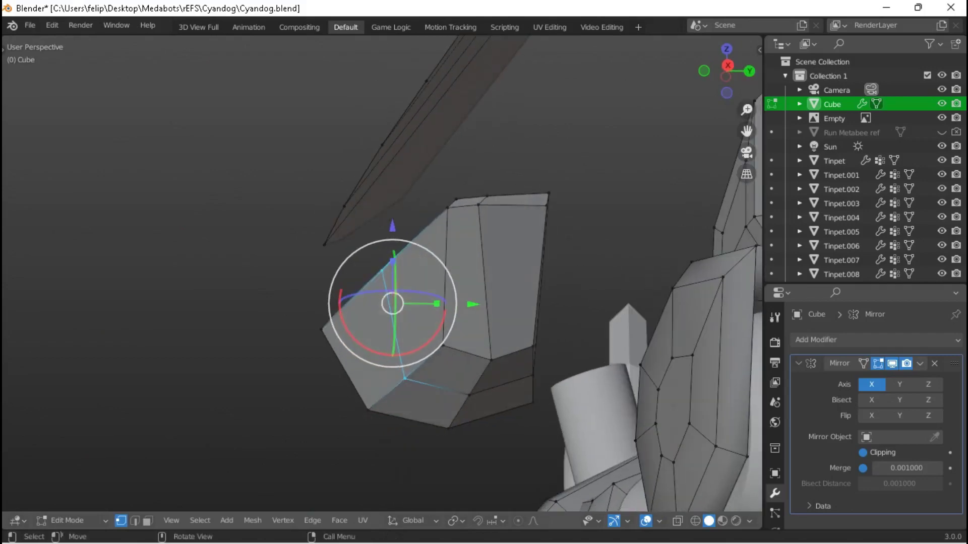
{"action": "key", "text": "Return"}
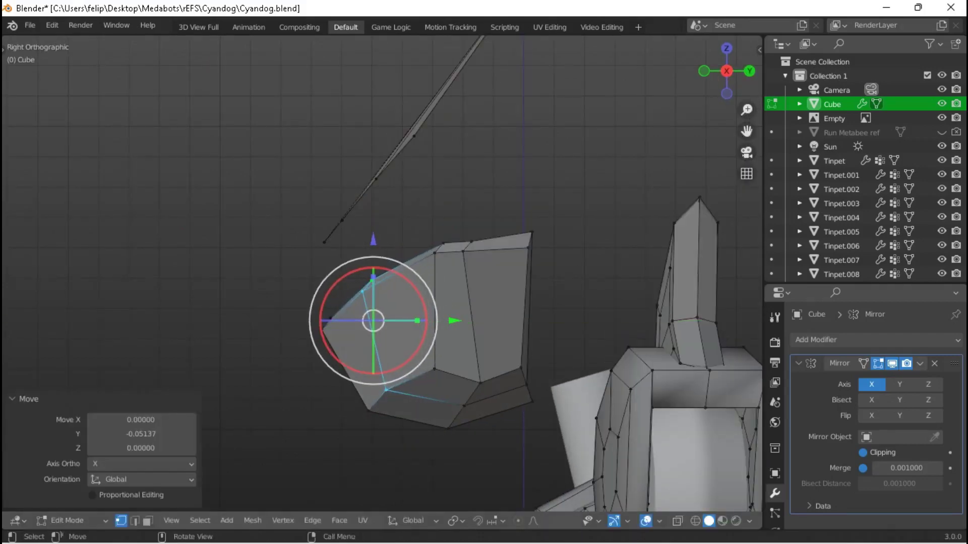
{"action": "key", "text": "KP_1"}
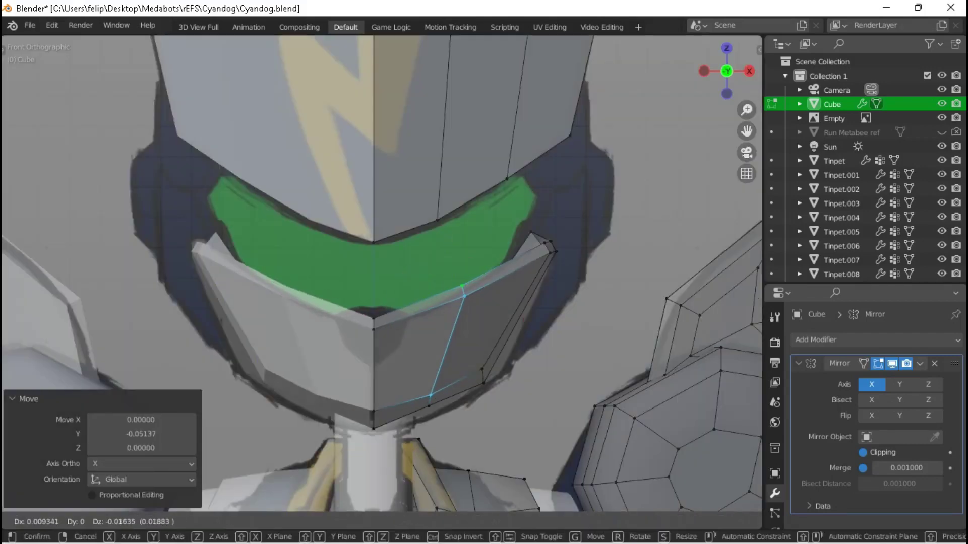
{"action": "key", "text": "Escape"}
{"action": "key", "text": "Return"}
Scale the edge loop along the guard's upper rim to 0.98.
{"action": "middle_click_drag", "start_coordinate": [383, 273], "coordinate": [227, 272]}
{"action": "key", "text": "KP_3"}
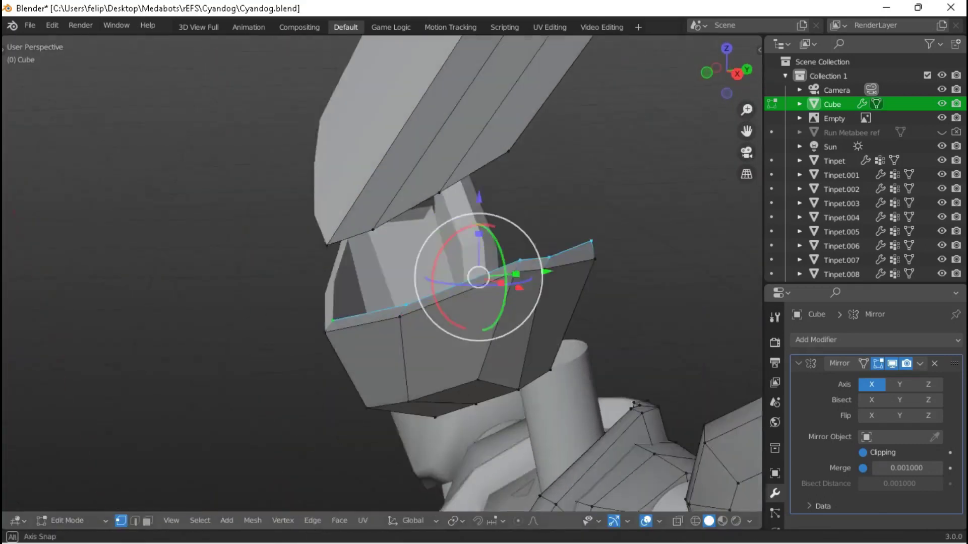
{"action": "type", "text": "s.98"}
{"action": "key", "text": "Return"}
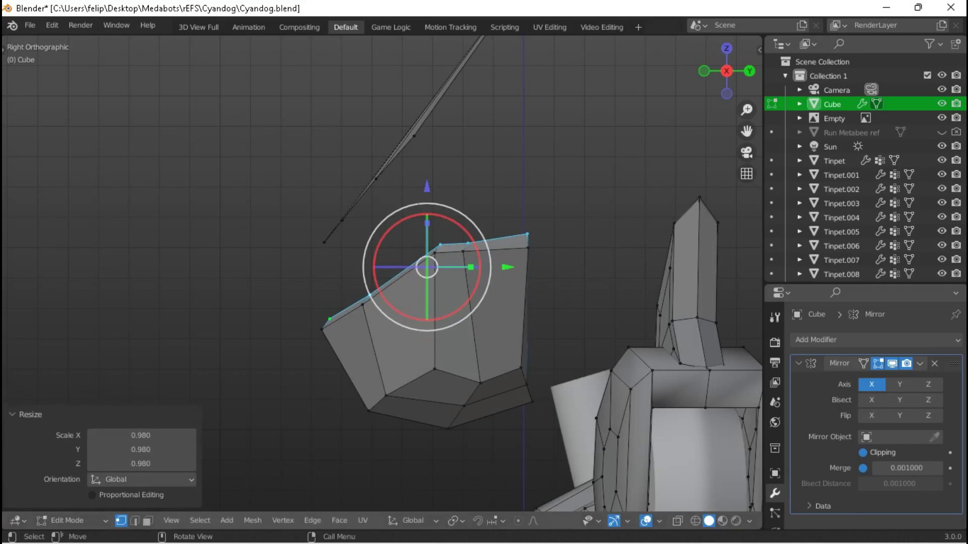
Move the rim's rear tip vertex about 0.026 along X and -0.019 along Z in front view, and save the file.
{"action": "key", "text": "KP_1"}
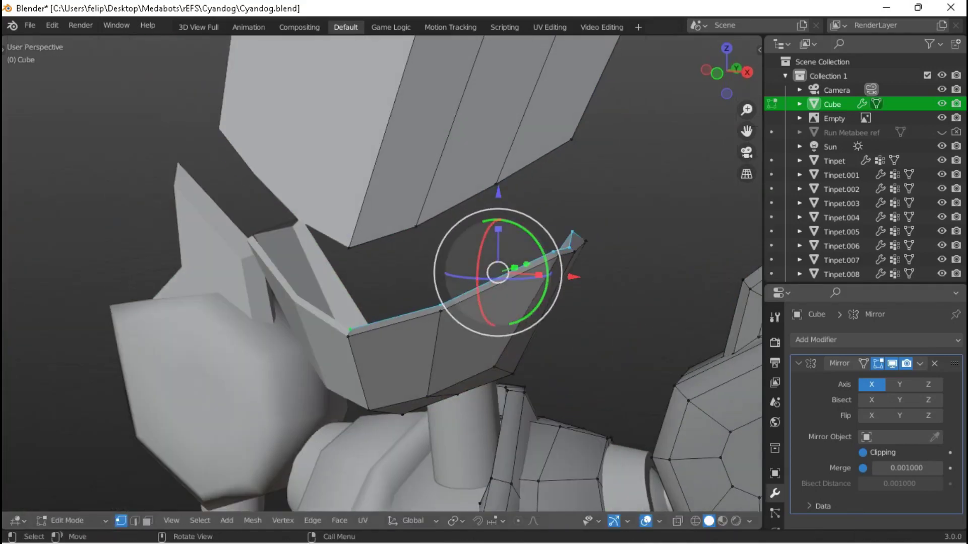
{"action": "left_click", "coordinate": [537, 244]}
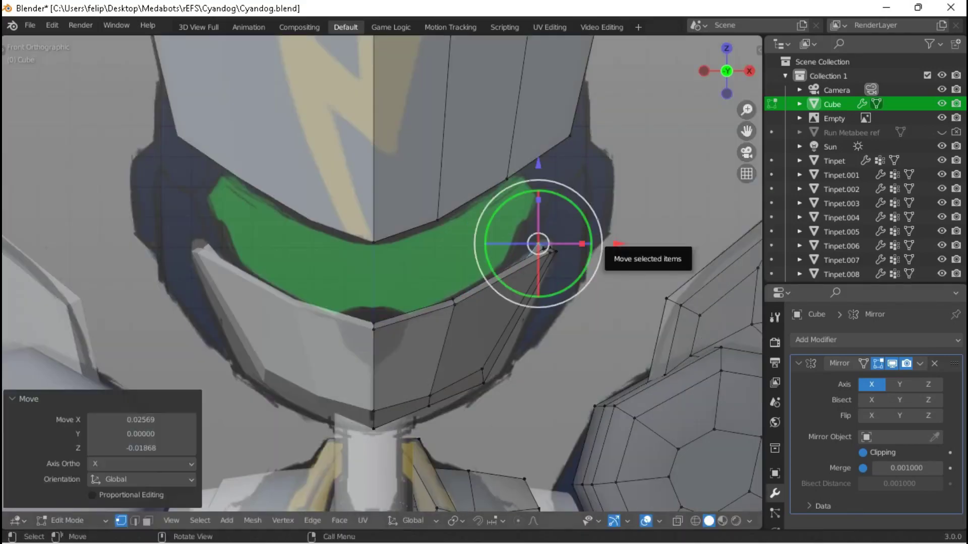
{"action": "key", "text": "ctrl+s"}
{"action": "scroll", "coordinate": [540, 242], "scroll_direction": "down", "scroll_amount": 3}
{"action": "middle_click_drag", "start_coordinate": [540, 242], "coordinate": [454, 252]}
{"action": "key", "text": "KP_1"}
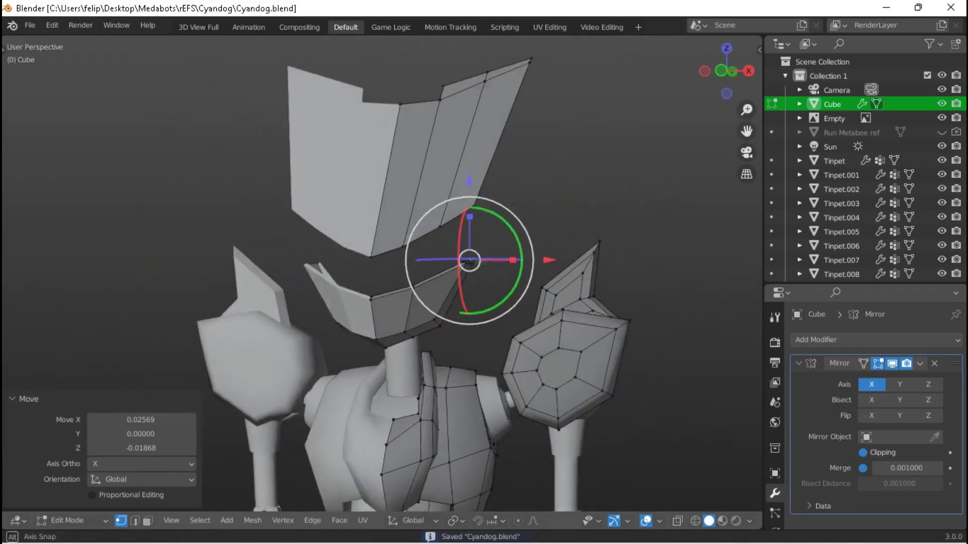
{"action": "scroll", "coordinate": [383, 252], "scroll_direction": "up", "scroll_amount": 5}
{"action": "key", "text": "KP_3"}
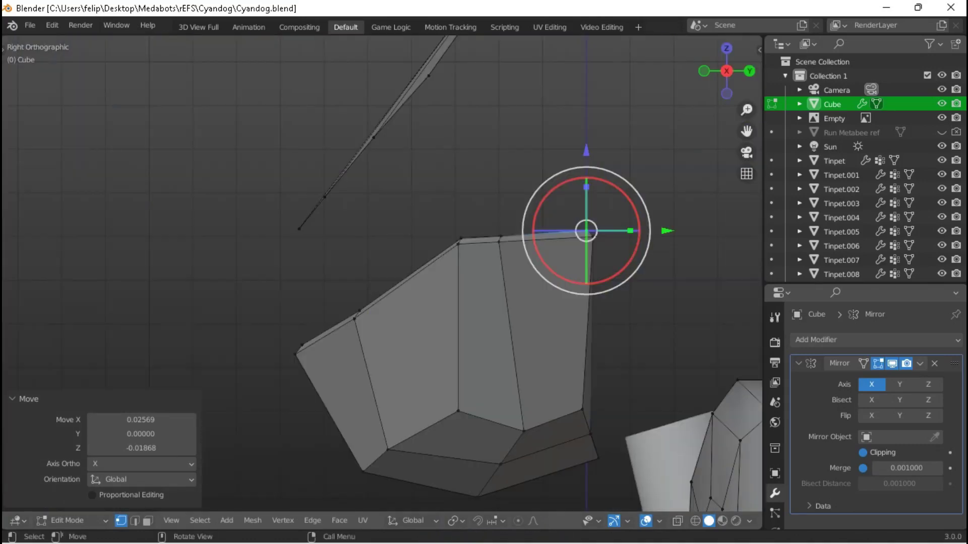
{"action": "middle_click_drag", "start_coordinate": [383, 272], "coordinate": [287, 265]}
Select the whole linked mouth guard and move it backward along Y in side view.
{"action": "key", "text": "shift+d"}
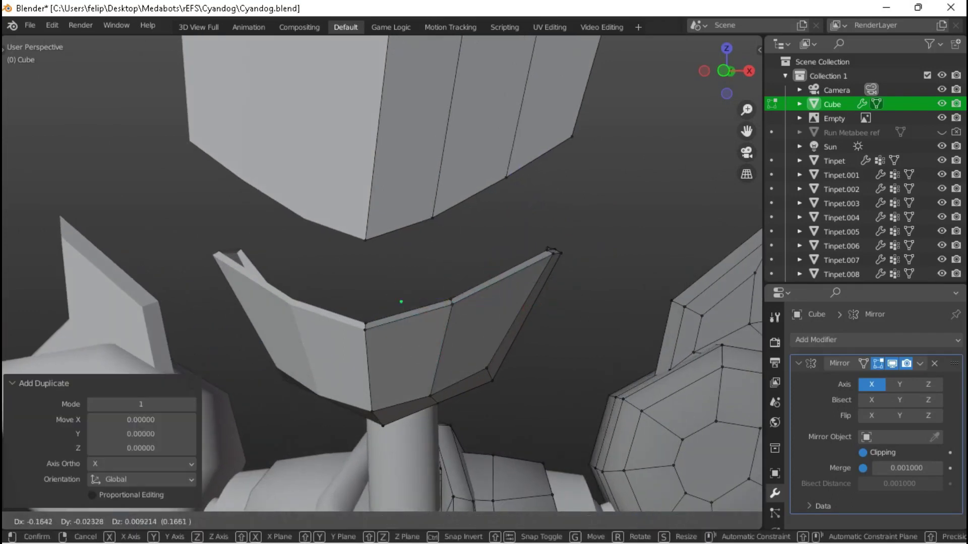
{"action": "key", "text": "Escape"}
{"action": "key", "text": "KP_3"}
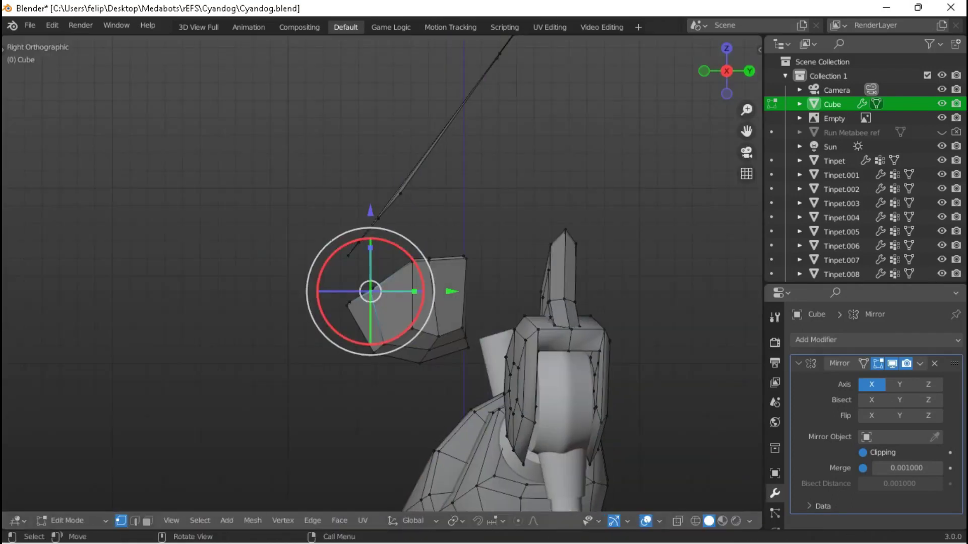
{"action": "key", "text": "l"}
{"action": "left_click", "coordinate": [428, 259]}
{"action": "key", "text": "l"}
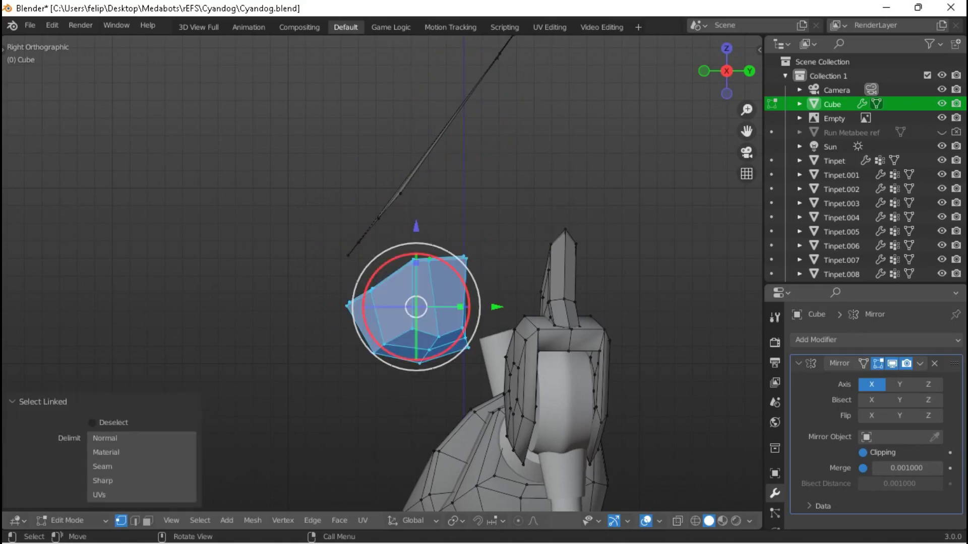
{"action": "key", "text": "g"}
{"action": "key", "text": "y"}
{"action": "key", "text": "Return"}
{"action": "middle_click_drag", "start_coordinate": [454, 303], "coordinate": [363, 283]}
Select the whole linked helmet crest and move it about -0.153 along Y in side view.
{"action": "key", "text": "l"}
{"action": "key", "text": "KP_3"}
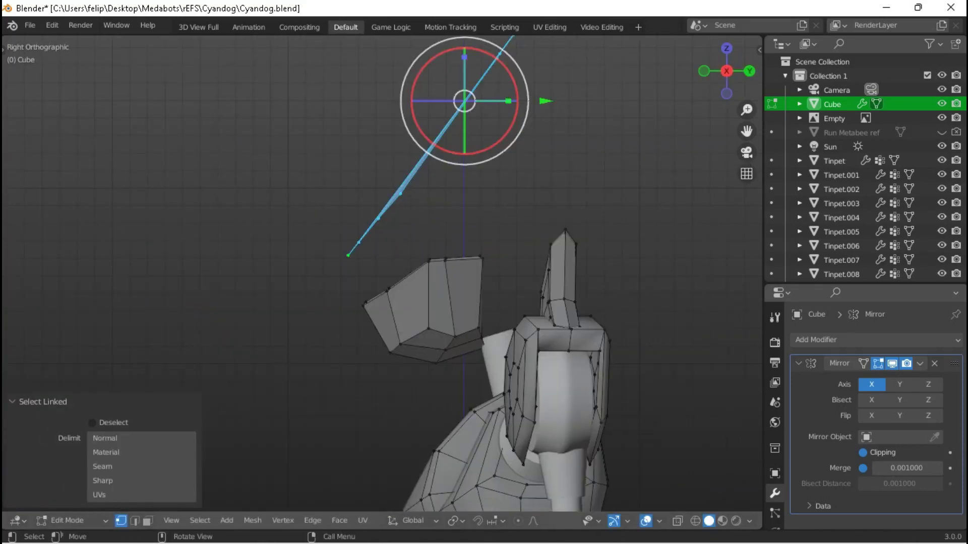
{"action": "key", "text": "g"}
{"action": "key", "text": "y"}
{"action": "key", "text": "Return"}
Extrude the helmet crest about -0.126 along its normal for thickness, check it in object mode, and save the file.
{"action": "key", "text": "KP_1"}
{"action": "key", "text": "KP_3"}
{"action": "scroll", "coordinate": [367, 280], "scroll_direction": "down", "scroll_amount": 1}
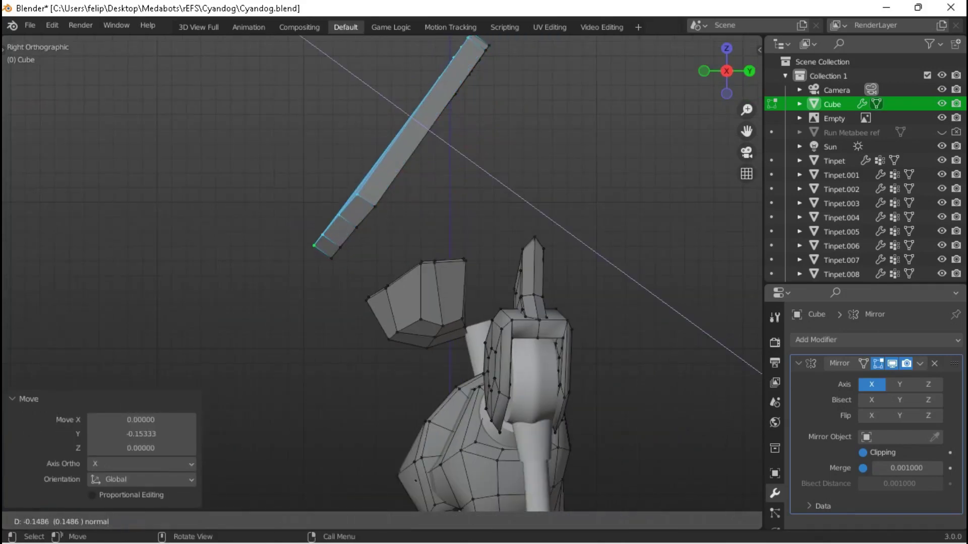
{"action": "key", "text": "e"}
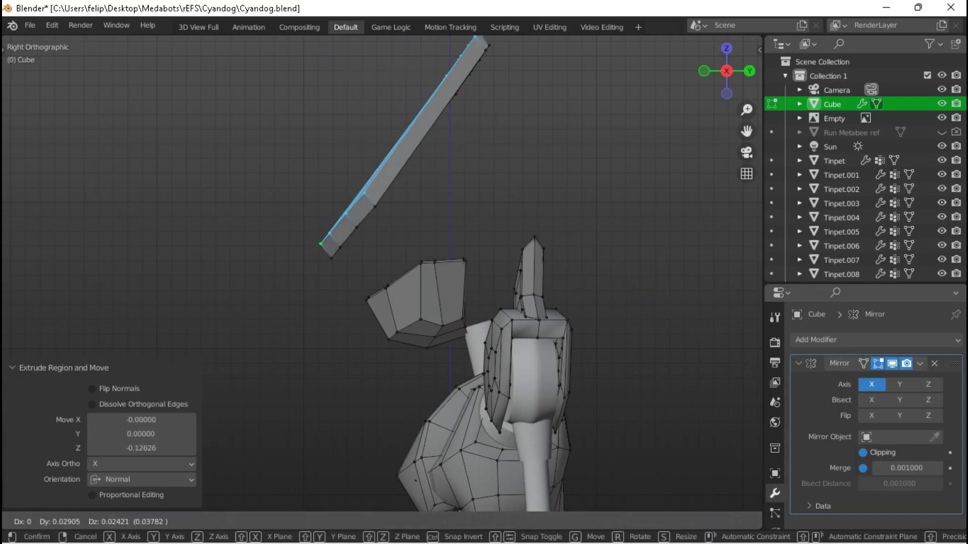
{"action": "key", "text": "Escape"}
{"action": "key", "text": "Tab"}
{"action": "middle_click_drag", "start_coordinate": [404, 252], "coordinate": [373, 237]}
{"action": "scroll", "coordinate": [363, 443], "scroll_direction": "down", "scroll_amount": 2}
{"action": "middle_click_drag", "start_coordinate": [363, 444], "coordinate": [270, 454]}
{"action": "scroll", "coordinate": [270, 453], "scroll_direction": "up", "scroll_amount": 5}
{"action": "key", "text": "ctrl+s"}
{"action": "scroll", "coordinate": [382, 274], "scroll_direction": "down", "scroll_amount": 2}
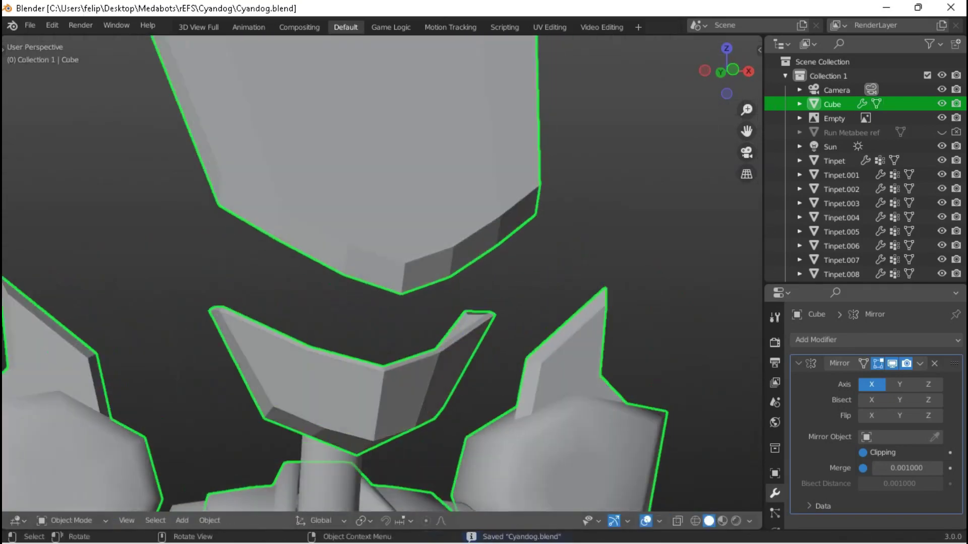
Move the whole thickened crest about 0.082 along Y, and compare it with the front reference.
{"action": "key", "text": "KP_1"}
{"action": "key", "text": "KP_3"}
{"action": "scroll", "coordinate": [382, 274], "scroll_direction": "down", "scroll_amount": 1}
{"action": "key", "text": "Tab"}
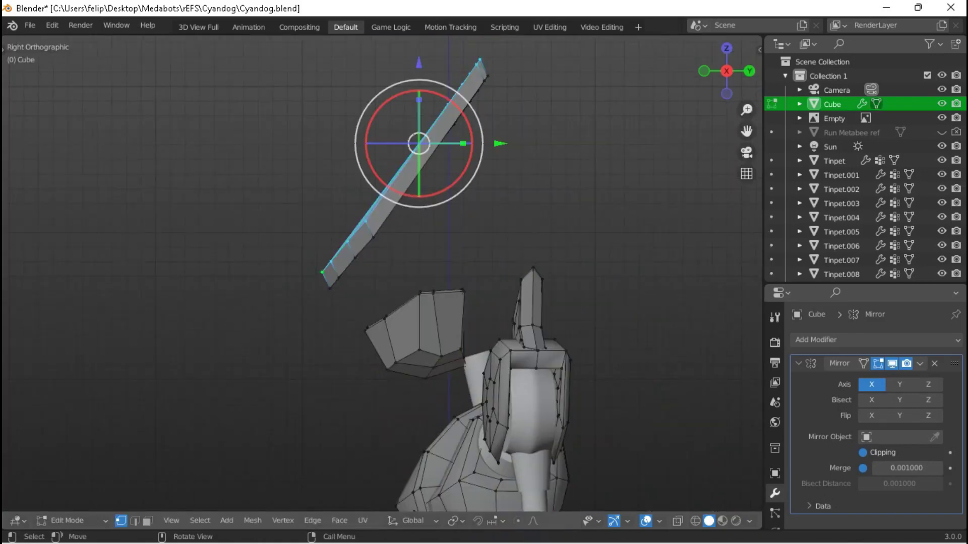
{"action": "key", "text": "ctrl+l"}
{"action": "left_click_drag", "start_coordinate": [499, 143], "coordinate": [510, 144]}
{"action": "key", "text": "KP_1"}
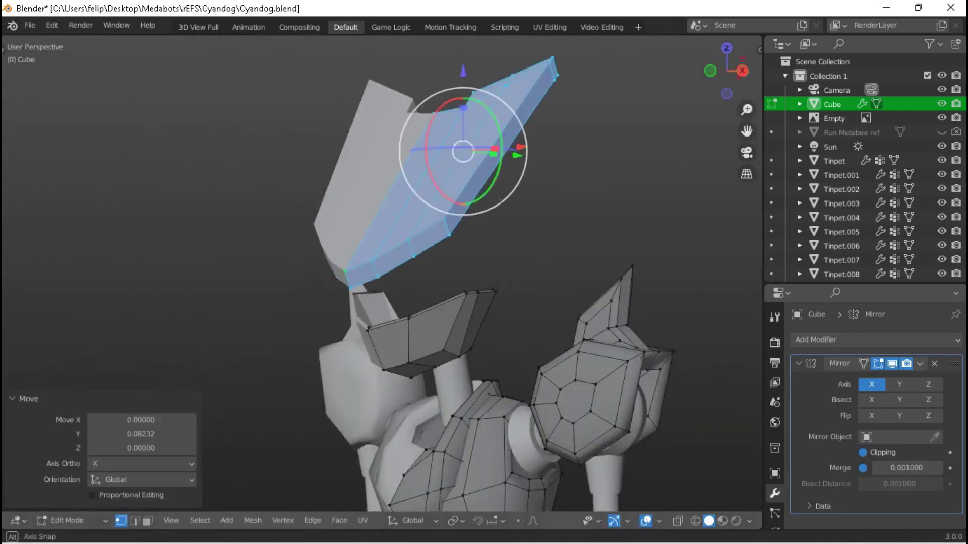
{"action": "scroll", "coordinate": [382, 273], "scroll_direction": "up", "scroll_amount": 5}
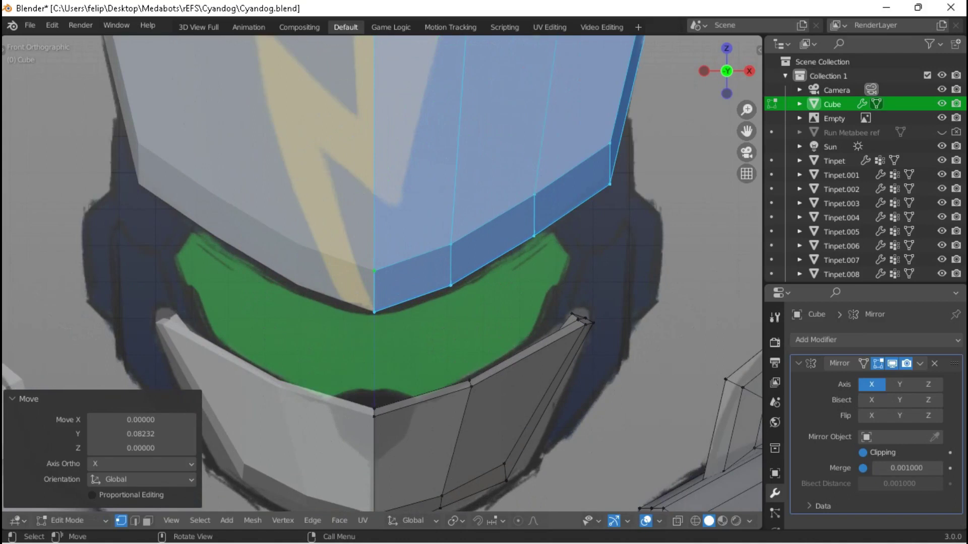
Add a circle with 8 vertices to the mesh, and fit the whole model in the front view.
{"action": "scroll", "coordinate": [381, 273], "scroll_direction": "down", "scroll_amount": 3}
{"action": "middle_click_drag", "start_coordinate": [382, 274], "coordinate": [443, 263]}
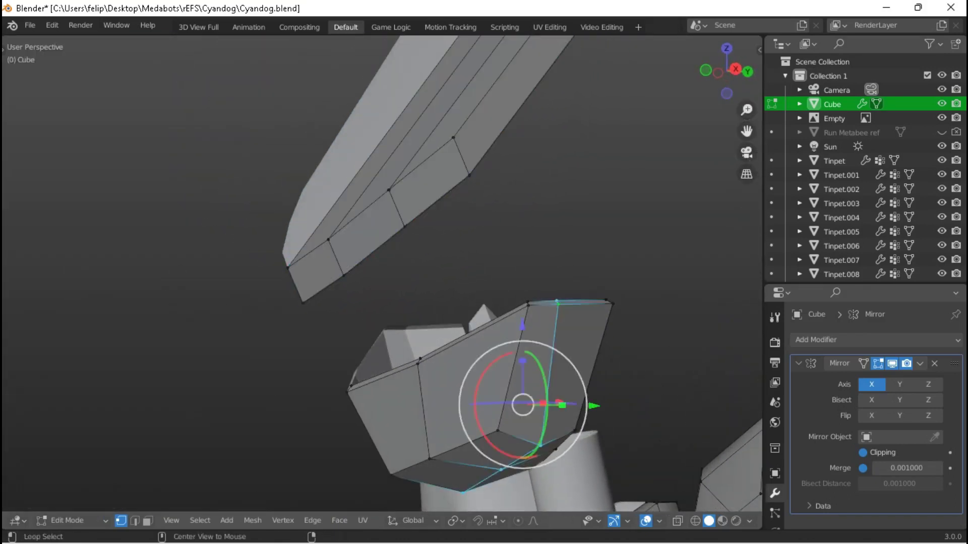
{"action": "key", "text": "KP_1"}
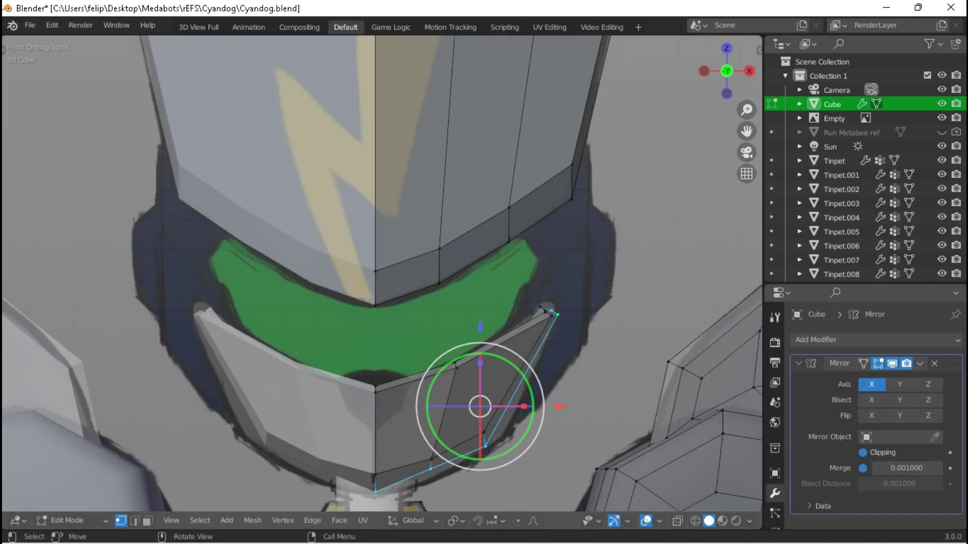
{"action": "scroll", "coordinate": [381, 273], "scroll_direction": "down", "scroll_amount": 2}
{"action": "scroll", "coordinate": [376, 272], "scroll_direction": "up", "scroll_amount": 1}
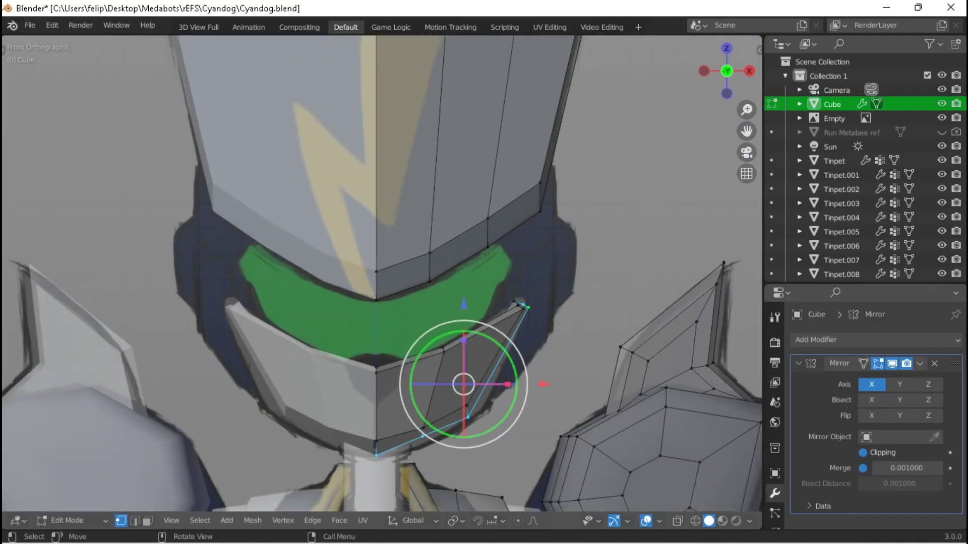
{"action": "key", "text": "shift+a"}
{"action": "left_click", "coordinate": [460, 273]}
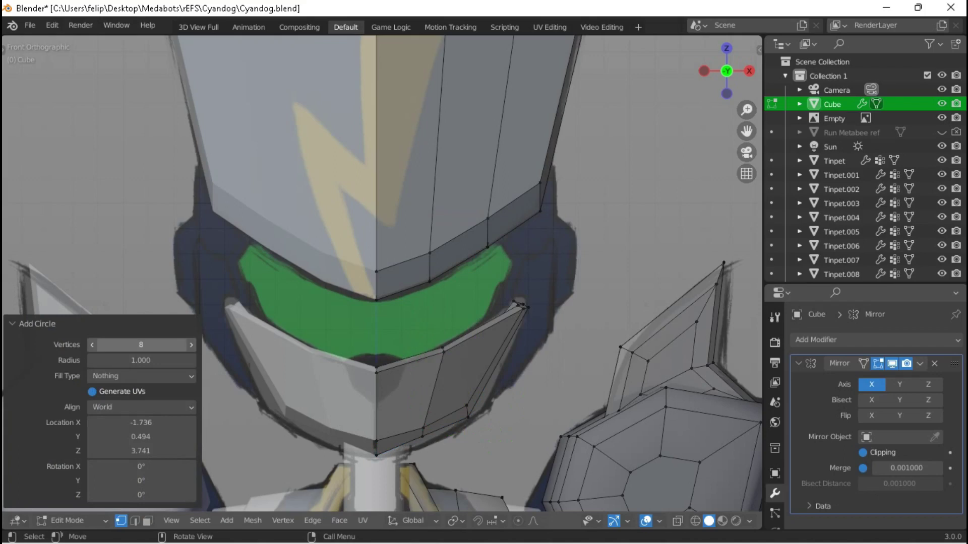
{"action": "key", "text": "Home"}
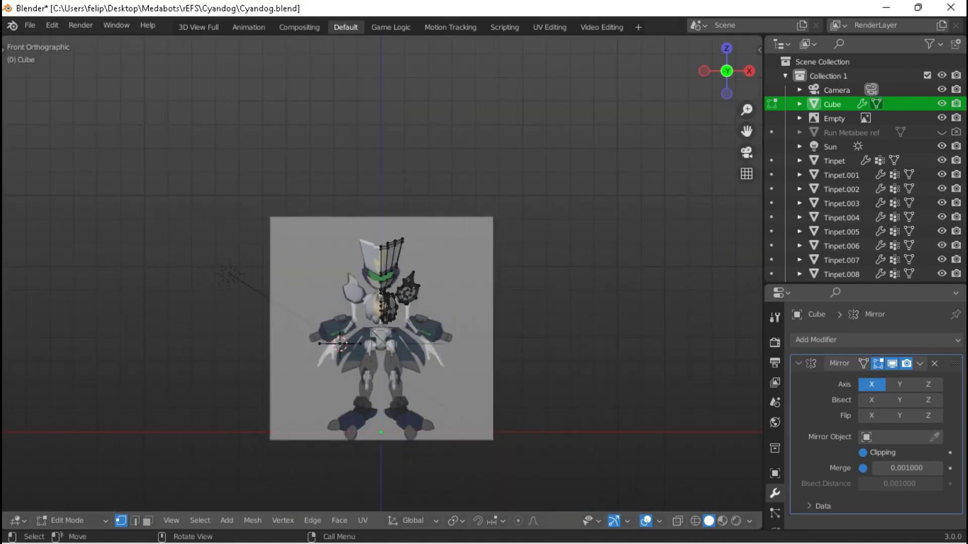
Move the new circle about 3.81 along X and 2.83 along Z beside the head, and rotate it 90°.
{"action": "key", "text": "ctrl+l"}
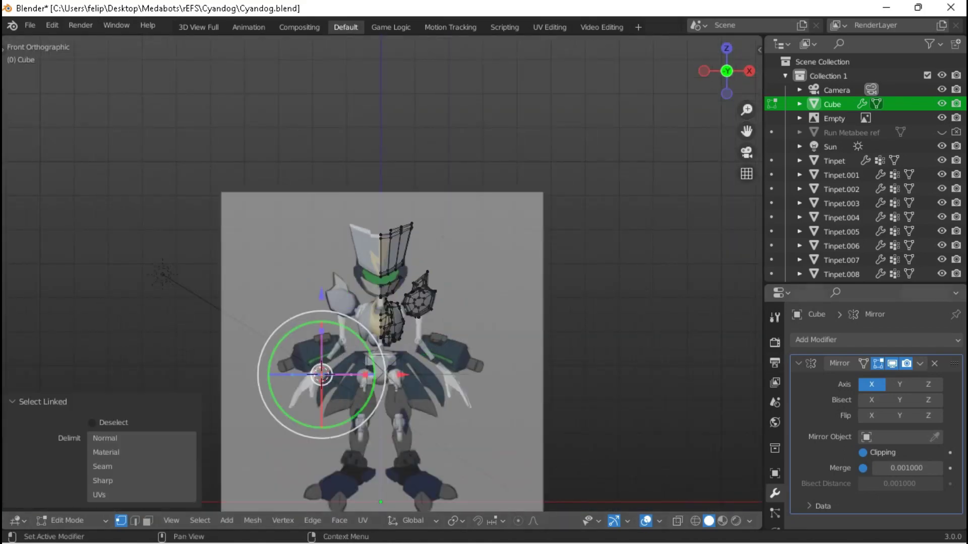
{"action": "key", "text": "g"}
{"action": "key", "text": "Return"}
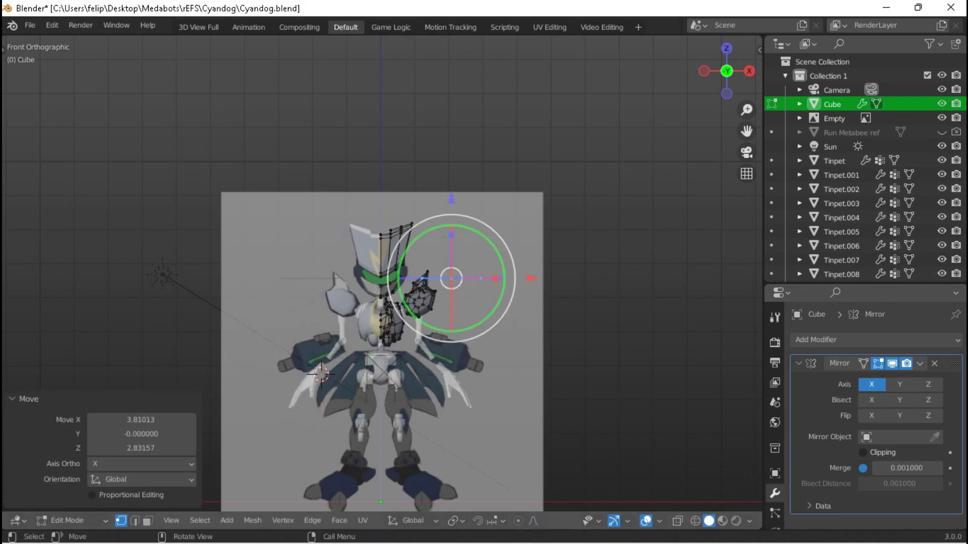
{"action": "type", "text": "r90"}
{"action": "key", "text": "Return"}
Turn on the mirror's clipping, scale down the circle, and place it at the outer edge of the ear guard in the front reference.
{"action": "scroll", "coordinate": [381, 275], "scroll_direction": "up", "scroll_amount": 4}
{"action": "left_click", "coordinate": [863, 452]}
{"action": "key", "text": "g"}
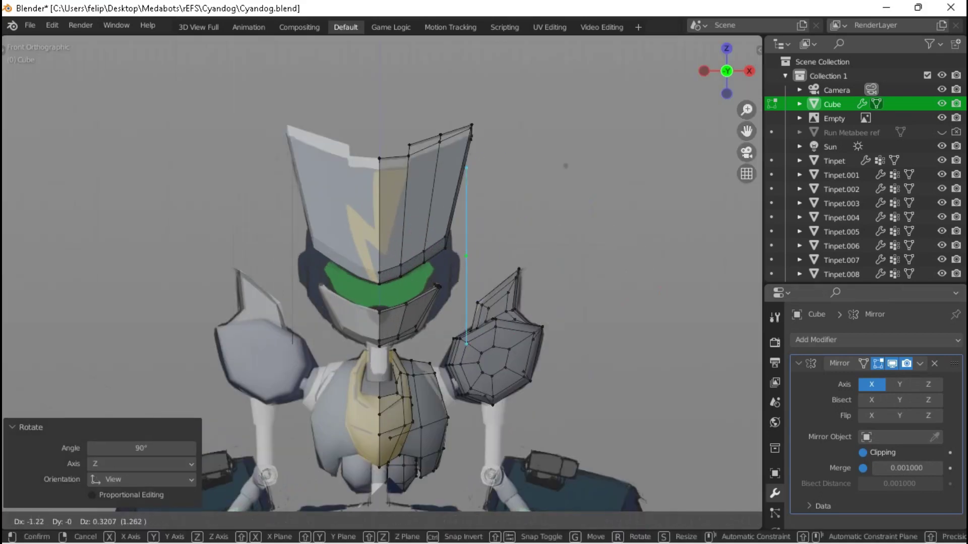
{"action": "key", "text": "Return"}
{"action": "scroll", "coordinate": [381, 275], "scroll_direction": "up", "scroll_amount": 4}
{"action": "key", "text": "s"}
{"action": "key", "text": "Return"}
{"action": "scroll", "coordinate": [382, 275], "scroll_direction": "up", "scroll_amount": 3}
{"action": "key", "text": "g"}
{"action": "key", "text": "Return"}
{"action": "key", "text": "ctrl+z"}
{"action": "key", "text": "g"}
{"action": "key", "text": "Return"}
Extrude the ear guard's outline about -0.126 along X toward the head, and scale the new ring up to about 1.13.
{"action": "key", "text": "e"}
{"action": "key", "text": "Return"}
{"action": "key", "text": "s"}
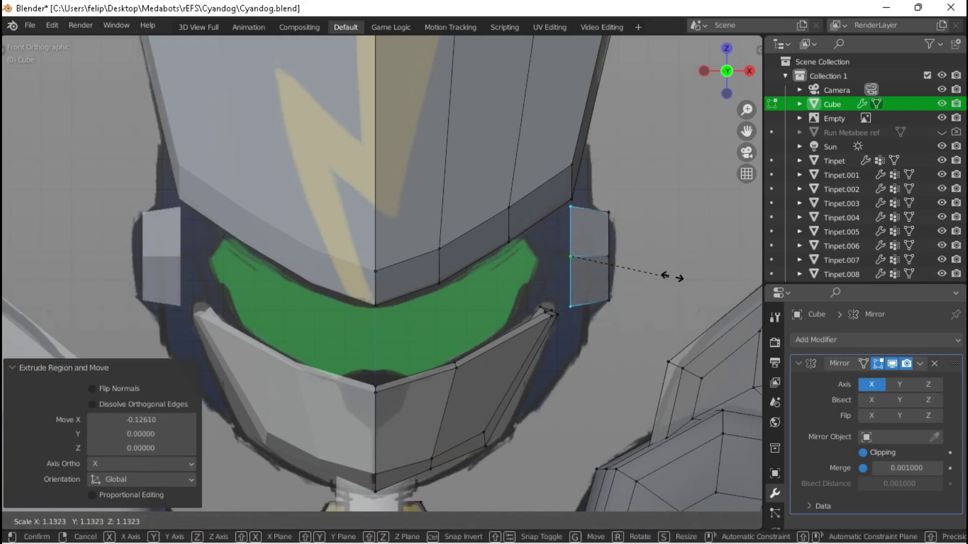
{"action": "key", "text": "Return"}
Select the whole linked ear guard, shift it about -0.110 and another -0.050 along Y, and rotate it in side view.
{"action": "middle_click_drag", "start_coordinate": [382, 274], "coordinate": [414, 295]}
{"action": "key", "text": "ctrl+l"}
{"action": "key", "text": "g"}
{"action": "key", "text": "y"}
{"action": "key", "text": "Return"}
{"action": "scroll", "coordinate": [417, 302], "scroll_direction": "up", "scroll_amount": 5}
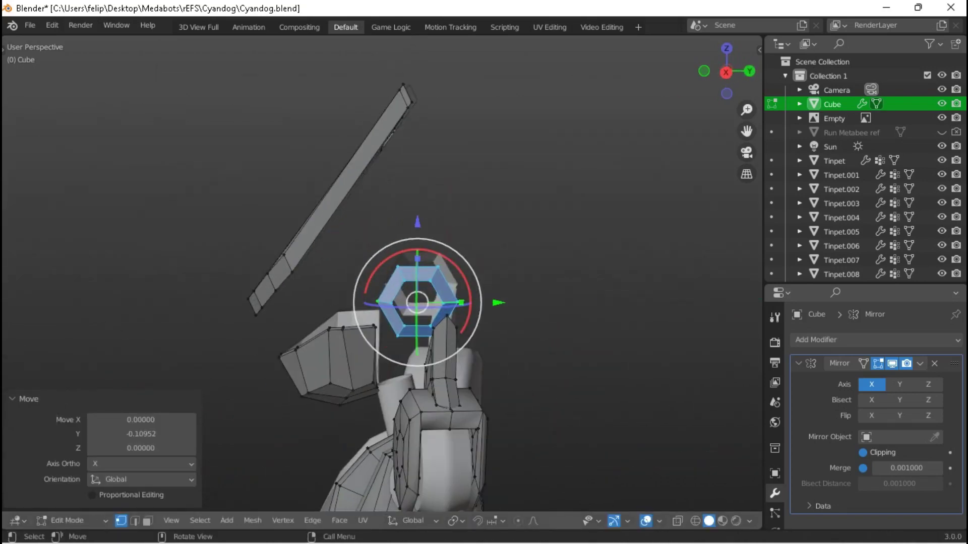
{"action": "key", "text": "KP_3"}
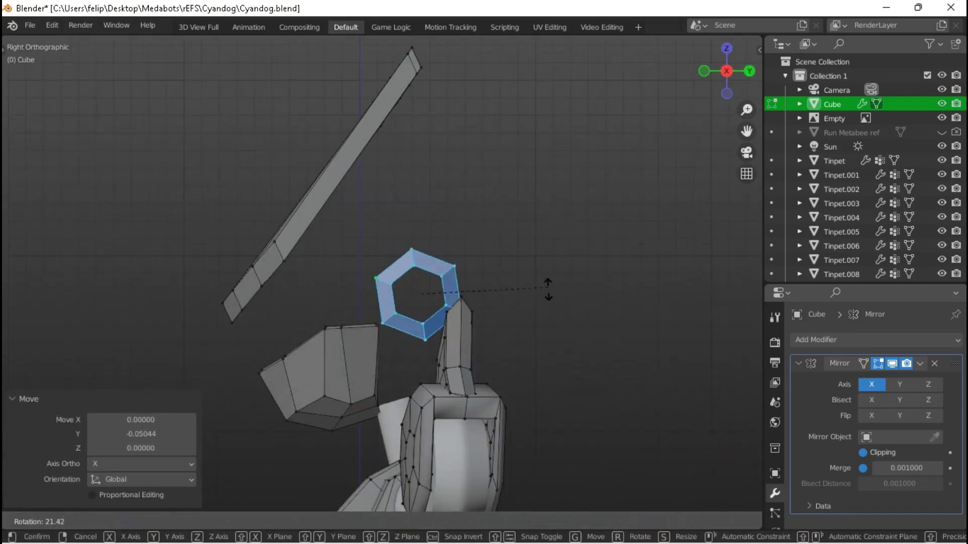
Extrude and scale the ear guard's open outer edge inward, and merge the innermost vertices to close its face.
{"action": "scroll", "coordinate": [418, 295], "scroll_direction": "down", "scroll_amount": 4}
{"action": "middle_click_drag", "start_coordinate": [418, 295], "coordinate": [461, 282]}
{"action": "scroll", "coordinate": [446, 287], "scroll_direction": "up", "scroll_amount": 5}
{"action": "key", "text": "e"}
{"action": "key", "text": "Escape"}
{"action": "key", "text": "s"}
{"action": "key", "text": "Escape"}
{"action": "key", "text": "m"}
{"action": "key", "text": "Return"}
Check the ear guards in object mode, save the file, and compare the head with the front reference.
{"action": "key", "text": "Tab"}
{"action": "scroll", "coordinate": [461, 282], "scroll_direction": "down", "scroll_amount": 5}
{"action": "middle_click_drag", "start_coordinate": [461, 282], "coordinate": [434, 282]}
{"action": "key", "text": "ctrl+s"}
{"action": "key", "text": "KP_1"}
{"action": "scroll", "coordinate": [434, 282], "scroll_direction": "up", "scroll_amount": 5}
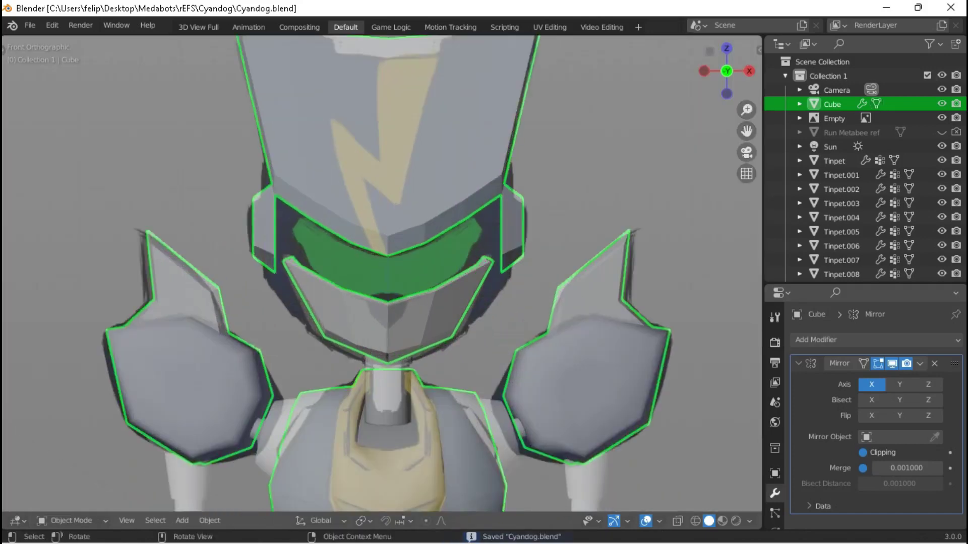
Return to editing the armour mesh and bring up the ear guard in side view.
{"action": "key", "text": "Tab"}
{"action": "key", "text": "l"}
{"action": "key", "text": "Escape"}
{"action": "middle_click_drag", "start_coordinate": [583, 227], "coordinate": [454, 229]}
{"action": "key", "text": "KP_1"}
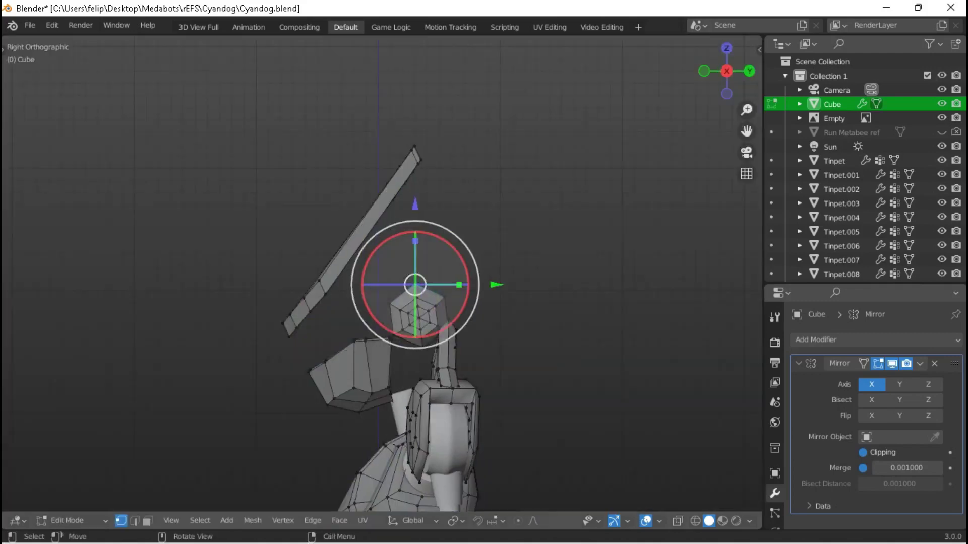
Select the linked hexagonal ear disc and rotate it about -15° in the right side view.
{"action": "scroll", "coordinate": [454, 229], "scroll_direction": "up", "scroll_amount": 2}
{"action": "scroll", "coordinate": [453, 229], "scroll_direction": "up", "scroll_amount": 2}
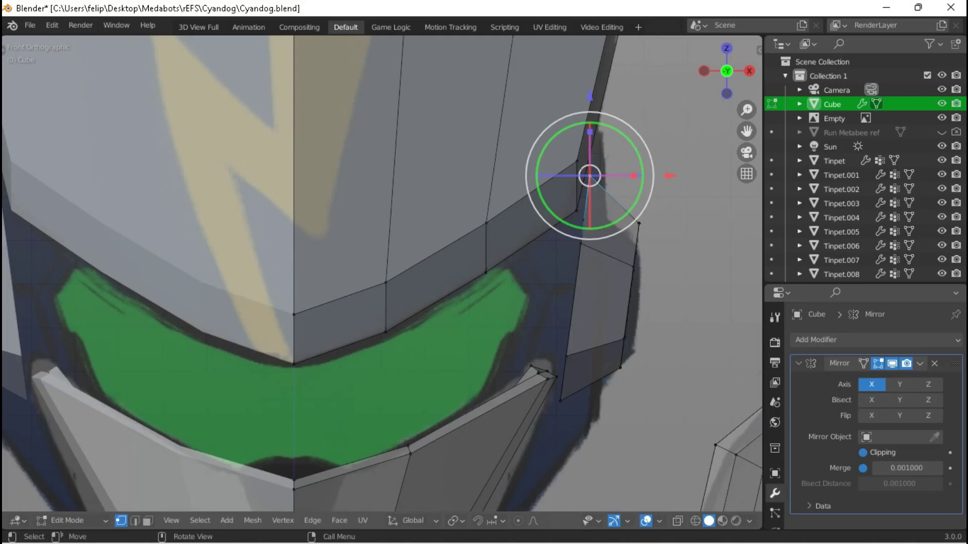
{"action": "key", "text": "KP_3"}
{"action": "key", "text": "l"}
{"action": "key", "text": "r"}
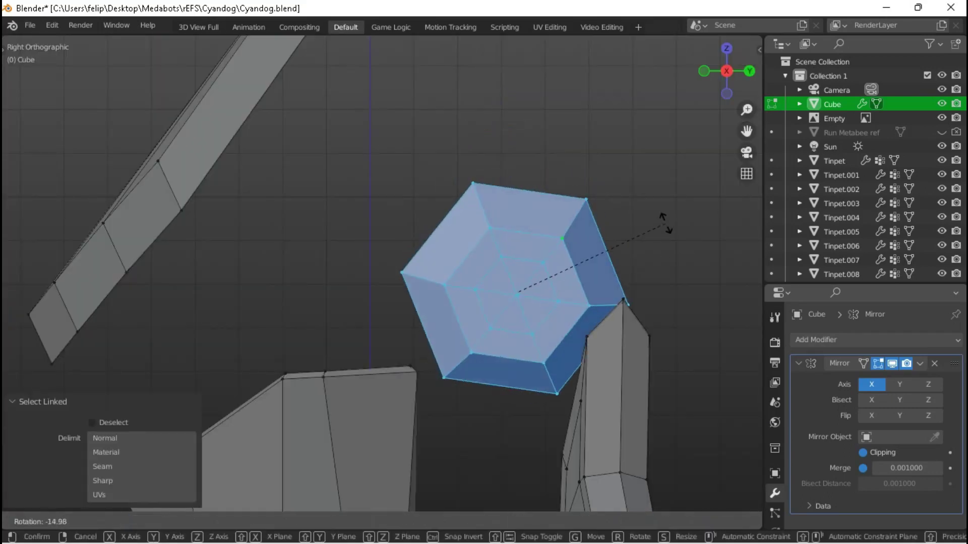
{"action": "left_click", "coordinate": [665, 222]}
Extrude the ear disc's front corner vertex forward about 0.26 on Y and slightly down in the side view.
{"action": "key", "text": "KP_1"}
{"action": "middle_click_drag", "start_coordinate": [611, 292], "coordinate": [448, 308]}
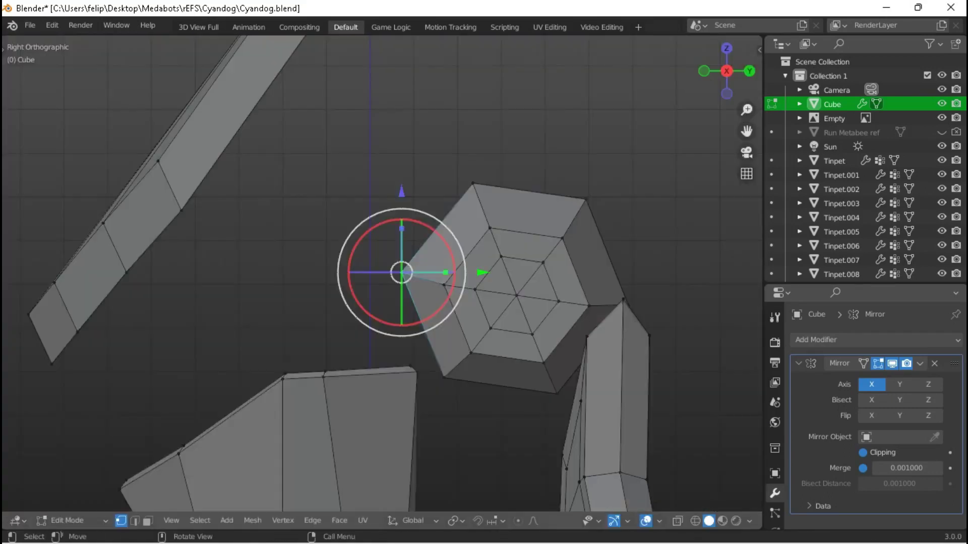
{"action": "key", "text": "KP_1"}
{"action": "key", "text": "KP_3"}
{"action": "key", "text": "KP_1"}
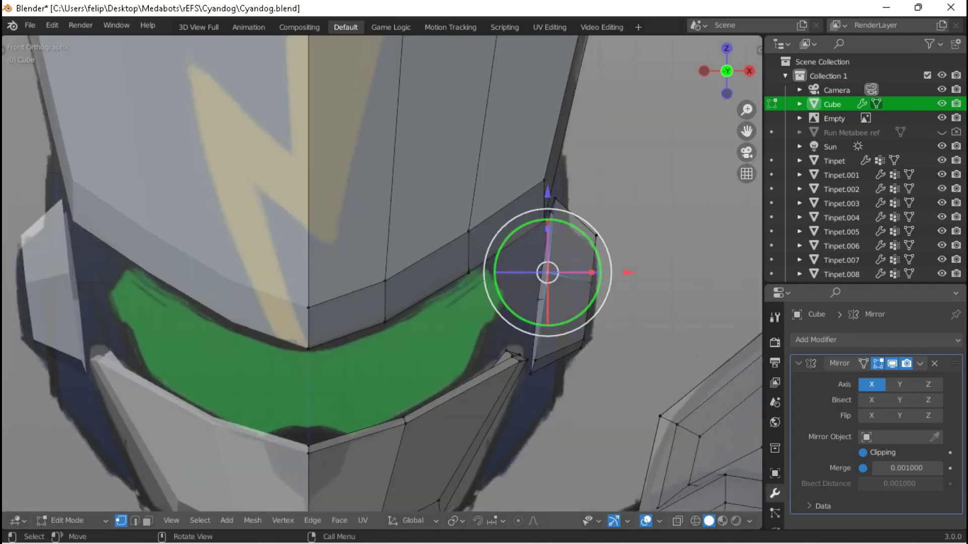
{"action": "key", "text": "KP_3"}
{"action": "key", "text": "KP_1"}
{"action": "key", "text": "KP_3"}
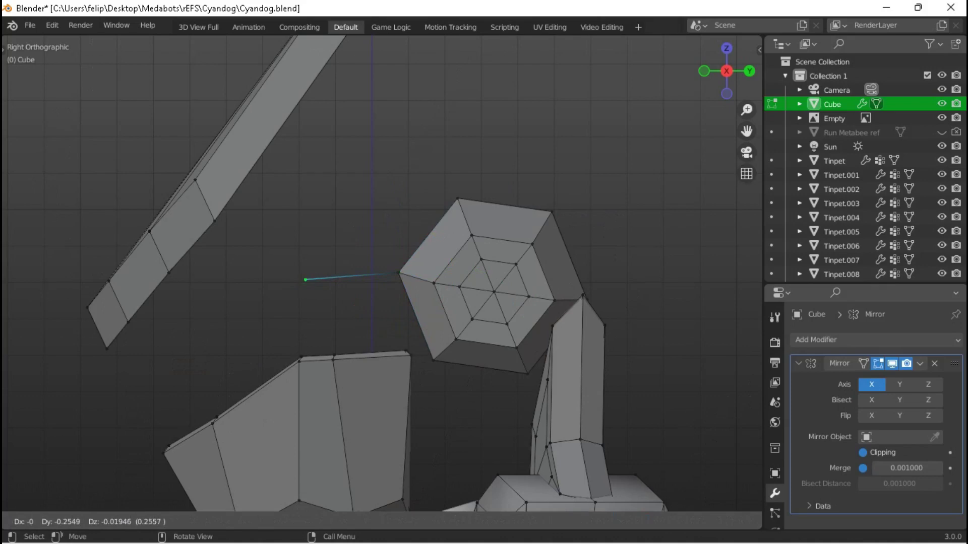
{"action": "left_click", "coordinate": [304, 288]}
Move the extruded vertex about 0.07 inward on X and fine-tune it against the visor's outer corner in the reference.
{"action": "key", "text": "KP_1"}
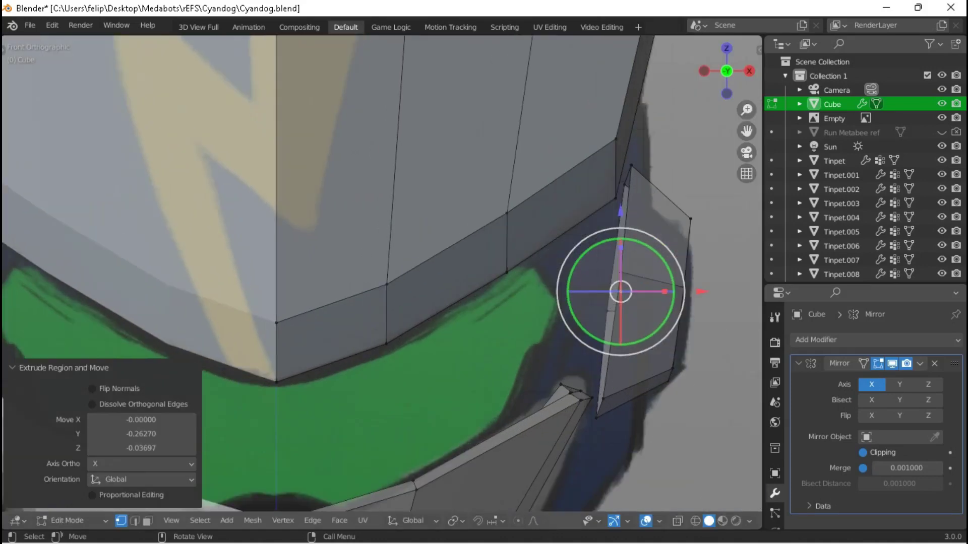
{"action": "key", "text": "Return"}
{"action": "middle_click_drag", "start_coordinate": [505, 252], "coordinate": [479, 242]}
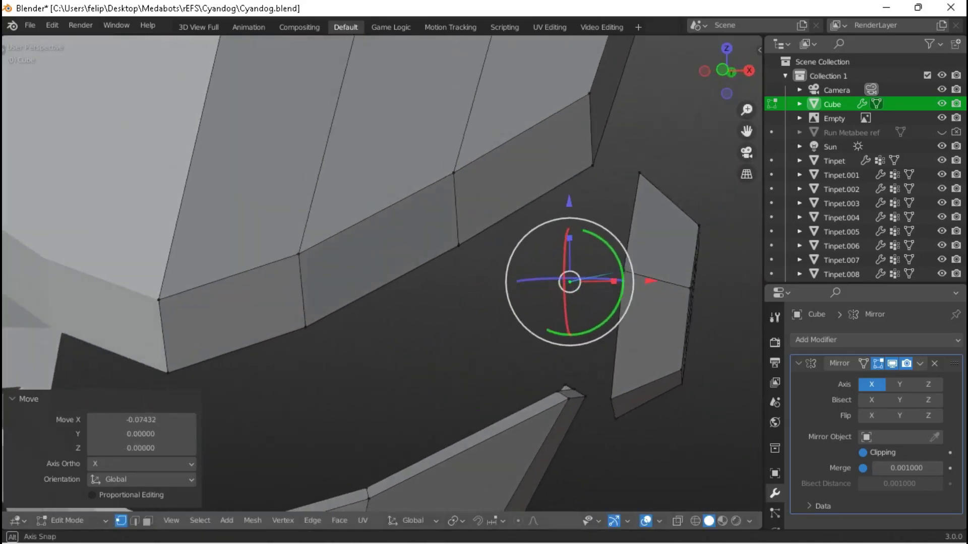
{"action": "key", "text": "KP_1"}
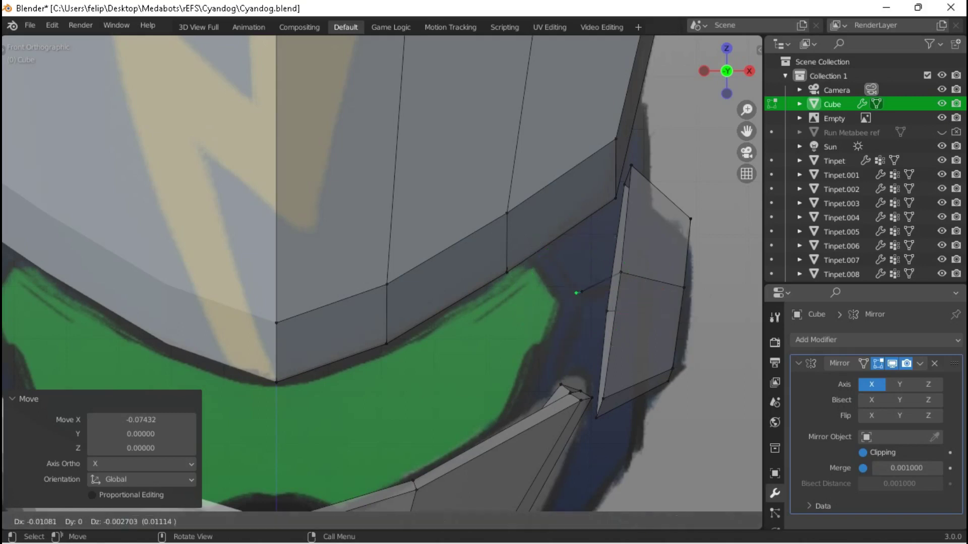
{"action": "key", "text": "g"}
{"action": "key", "text": "Return"}
{"action": "scroll", "coordinate": [555, 297], "scroll_direction": "up", "scroll_amount": 3}
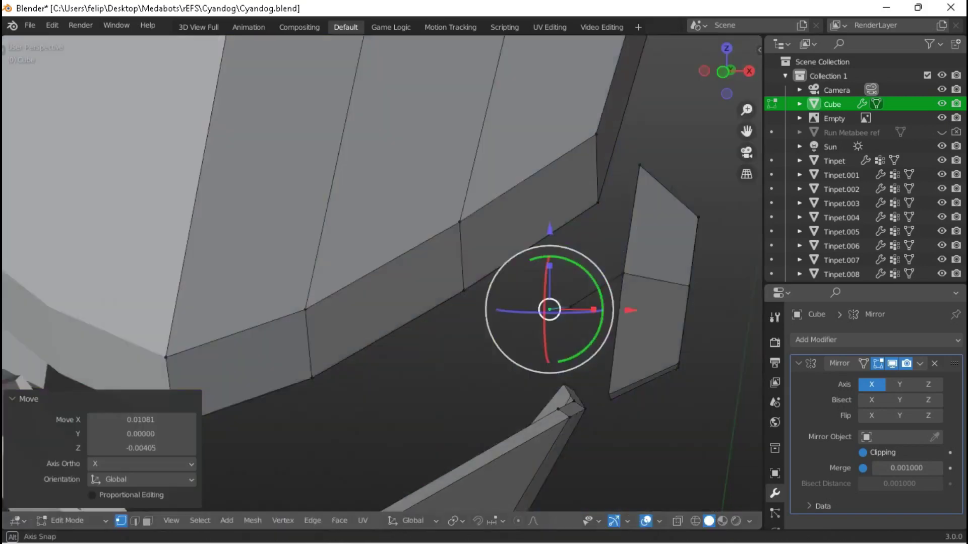
Shift the visor corner geometry about 0.03 forward on Y in the side view.
{"action": "middle_click_drag", "start_coordinate": [555, 298], "coordinate": [453, 283]}
{"action": "key", "text": "KP_3"}
{"action": "left_click_drag", "start_coordinate": [348, 300], "coordinate": [332, 299]}
{"action": "scroll", "coordinate": [382, 274], "scroll_direction": "down", "scroll_amount": 2}
{"action": "scroll", "coordinate": [382, 274], "scroll_direction": "up", "scroll_amount": 1}
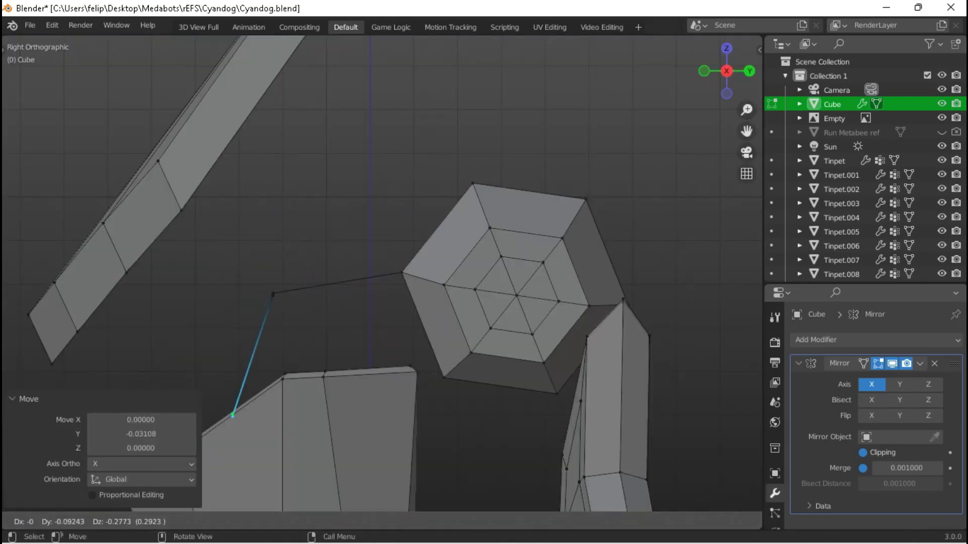
Extrude the corner edge down about 0.28 to the face guard, move it about 0.16 inward, and align it with the visor outline.
{"action": "key", "text": "e"}
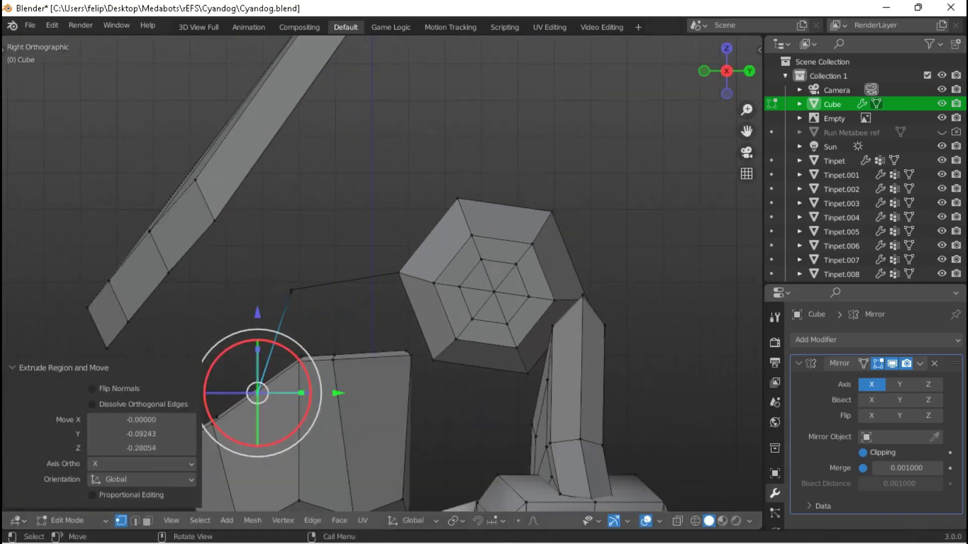
{"action": "key", "text": "KP_1"}
{"action": "key", "text": "x"}
{"action": "key", "text": "Return"}
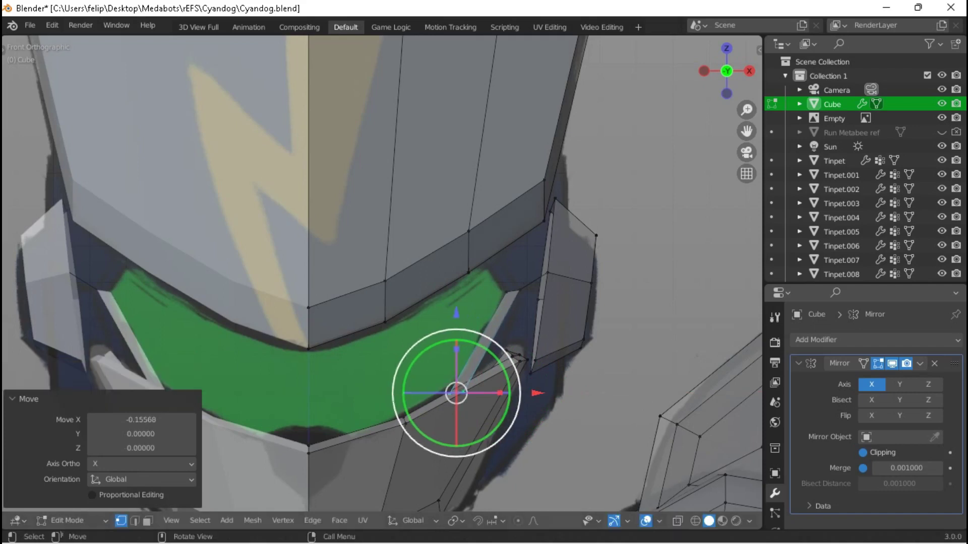
{"action": "scroll", "coordinate": [443, 408], "scroll_direction": "up", "scroll_amount": 5}
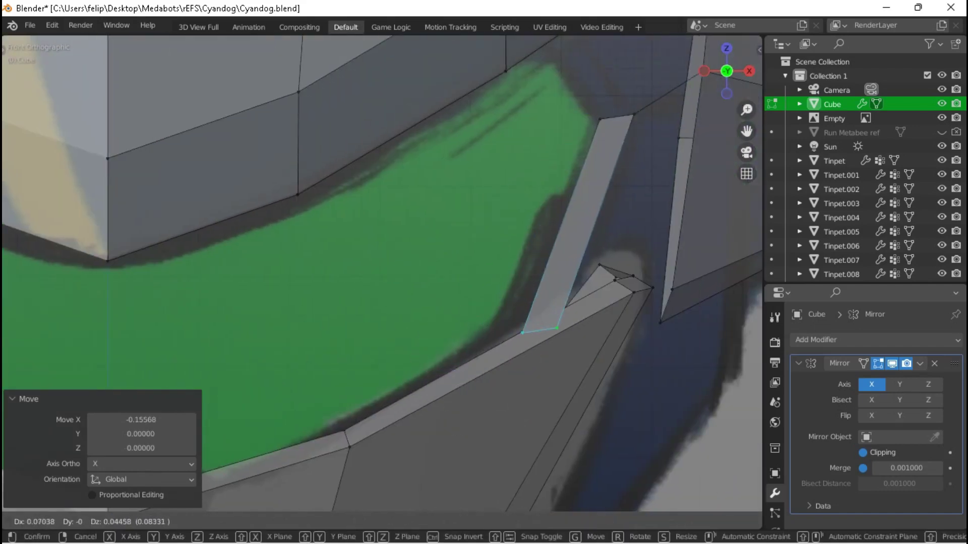
{"action": "key", "text": "Return"}
Adjust the side strip's ends along Y and X so that it meets the face guard's upper rim.
{"action": "key", "text": "KP_3"}
{"action": "scroll", "coordinate": [382, 274], "scroll_direction": "up", "scroll_amount": 3}
{"action": "key", "text": "g"}
{"action": "key", "text": "y"}
{"action": "key", "text": "Return"}
{"action": "middle_click_drag", "start_coordinate": [381, 273], "coordinate": [282, 202]}
{"action": "key", "text": "g"}
{"action": "key", "text": "x"}
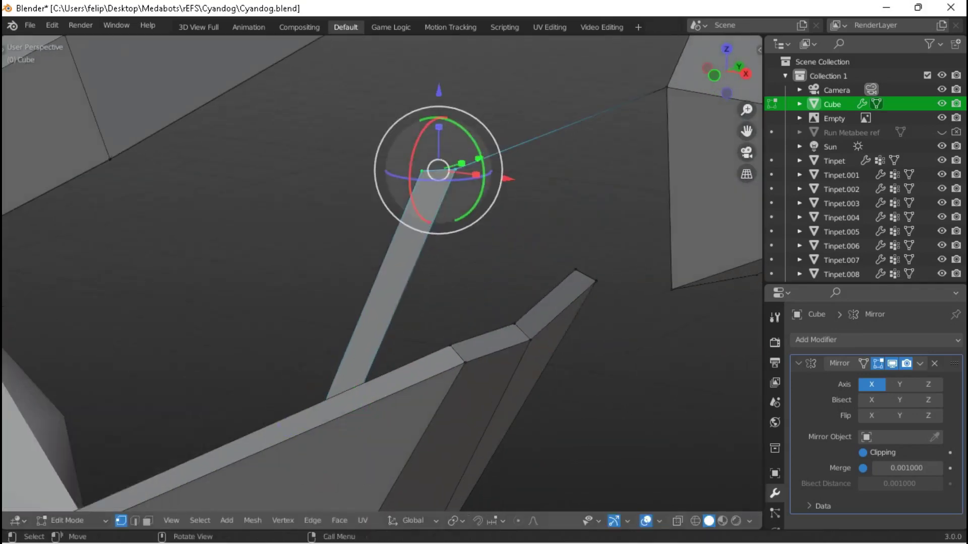
{"action": "key", "text": "KP_3"}
{"action": "scroll", "coordinate": [382, 274], "scroll_direction": "up", "scroll_amount": 3}
{"action": "key", "text": "g"}
{"action": "key", "text": "y"}
{"action": "key", "text": "Return"}
Extrude the side strip's upper edge about 0.11 inward and 0.12 up, following the visor outline.
{"action": "scroll", "coordinate": [387, 118], "scroll_direction": "down", "scroll_amount": 2}
{"action": "middle_click_drag", "start_coordinate": [387, 119], "coordinate": [353, 161]}
{"action": "scroll", "coordinate": [381, 274], "scroll_direction": "down", "scroll_amount": 3}
{"action": "key", "text": "e"}
{"action": "key", "text": "Return"}
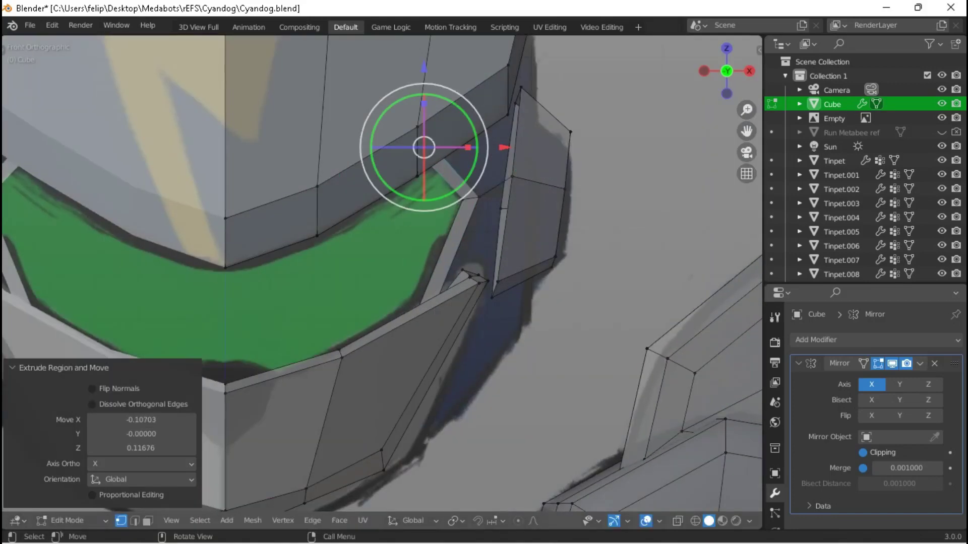
Move the newly extruded edge about 0.23 forward on Y in the side view.
{"action": "key", "text": "KP_3"}
{"action": "scroll", "coordinate": [381, 274], "scroll_direction": "up", "scroll_amount": 3}
{"action": "key", "text": "g"}
{"action": "key", "text": "y"}
{"action": "key", "text": "Return"}
{"action": "middle_click_drag", "start_coordinate": [352, 202], "coordinate": [393, 192]}
{"action": "scroll", "coordinate": [381, 274], "scroll_direction": "down", "scroll_amount": 3}
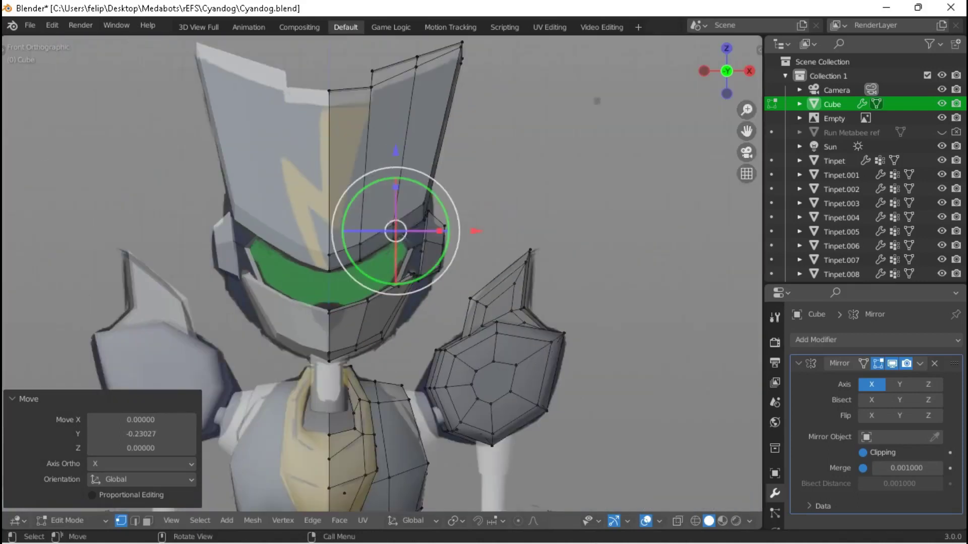
Extrude the strip's end edge forward and down toward the helmet brow, and move it about 0.25 inward on X.
{"action": "key", "text": "KP_3"}
{"action": "scroll", "coordinate": [382, 274], "scroll_direction": "up", "scroll_amount": 3}
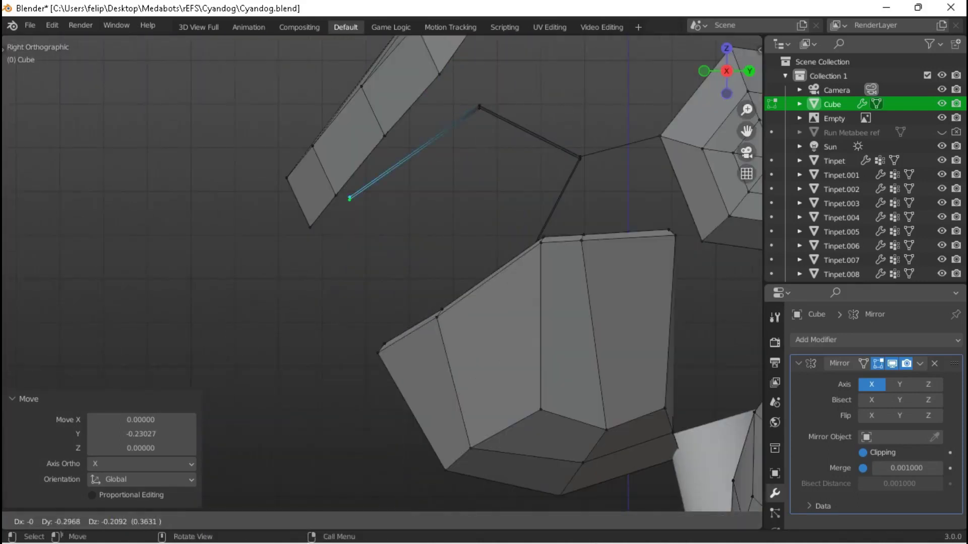
{"action": "middle_click_drag", "start_coordinate": [383, 273], "coordinate": [282, 273]}
{"action": "key", "text": "g"}
{"action": "key", "text": "x"}
{"action": "left_click", "coordinate": [226, 216]}
{"action": "key", "text": "g"}
{"action": "key", "text": "x"}
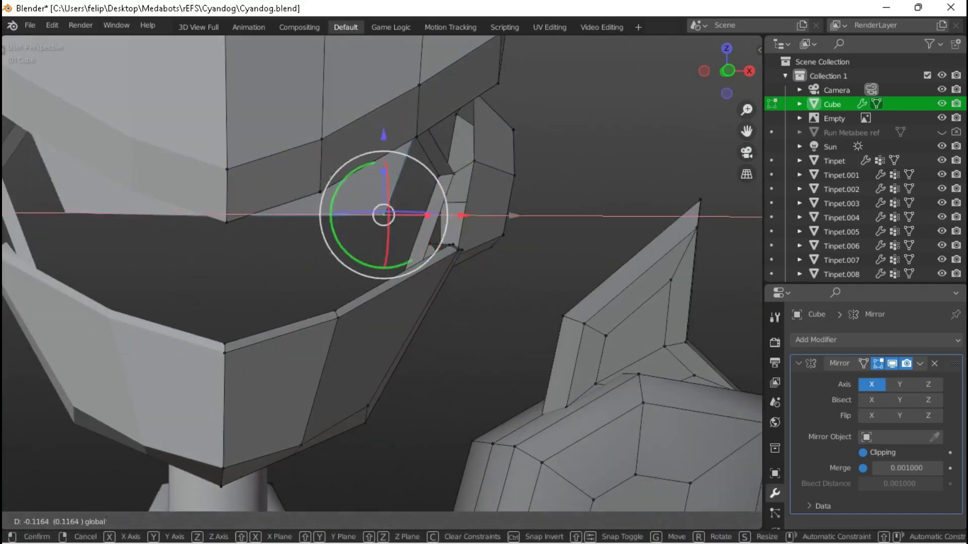
{"action": "left_click", "coordinate": [259, 215]}
{"action": "middle_click_drag", "start_coordinate": [259, 214], "coordinate": [287, 240]}
{"action": "key", "text": "Return"}
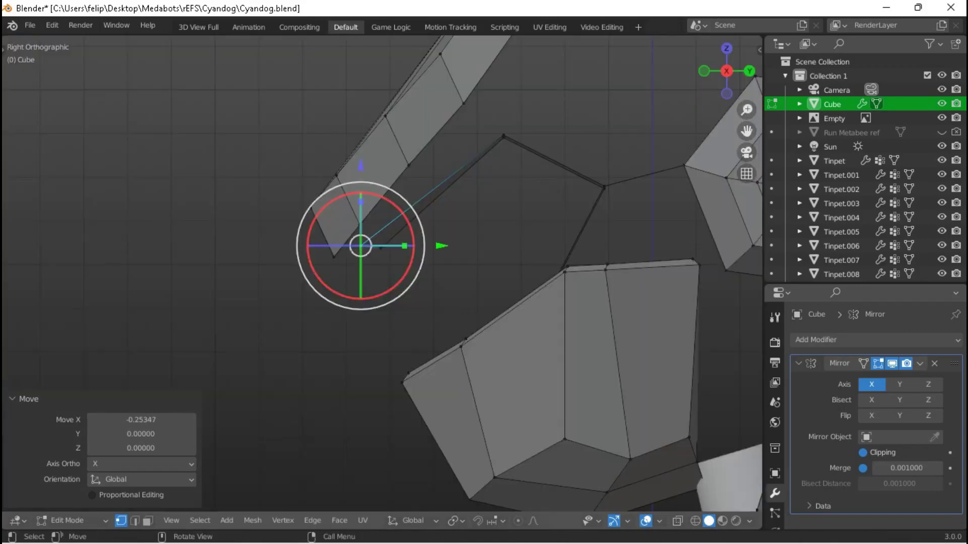
Move the strip's front end about 0.08 forward on Y and 0.06 down on Z beneath the brow.
{"action": "left_click", "coordinate": [440, 193]}
{"action": "left_click", "coordinate": [436, 196]}
{"action": "middle_click_drag", "start_coordinate": [436, 196], "coordinate": [293, 235]}
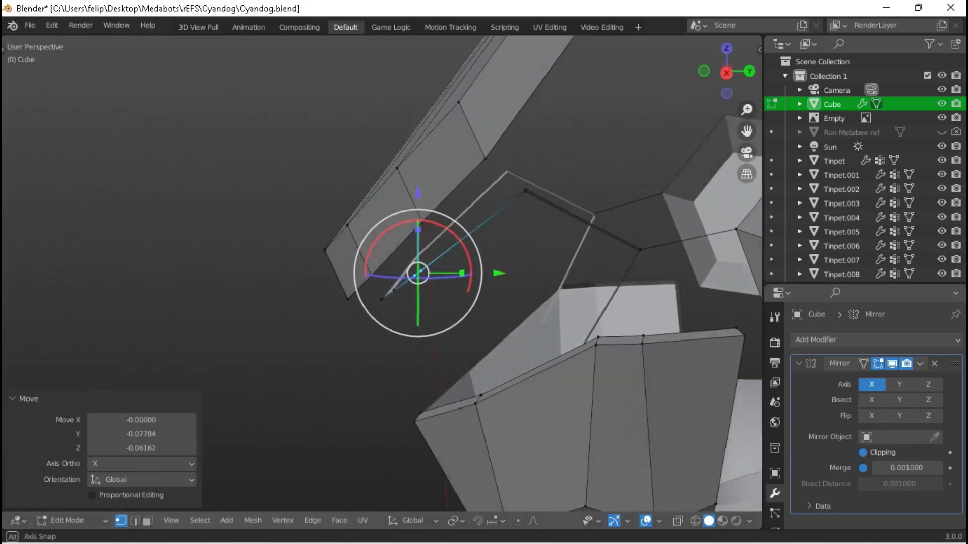
{"action": "scroll", "coordinate": [418, 270], "scroll_direction": "down", "scroll_amount": 10}
{"action": "middle_click_drag", "start_coordinate": [419, 269], "coordinate": [341, 294]}
{"action": "scroll", "coordinate": [404, 272], "scroll_direction": "up", "scroll_amount": 10}
Extrude the rim geometry in successive segments behind the helmet brow and reposition the vertices against its underside.
{"action": "key", "text": "KP_3"}
{"action": "key", "text": "Return"}
{"action": "key", "text": "e"}
{"action": "key", "text": "Return"}
{"action": "key", "text": "e"}
{"action": "key", "text": "Return"}
{"action": "key", "text": "e"}
{"action": "key", "text": "Return"}
{"action": "key", "text": "g"}
{"action": "key", "text": "Return"}
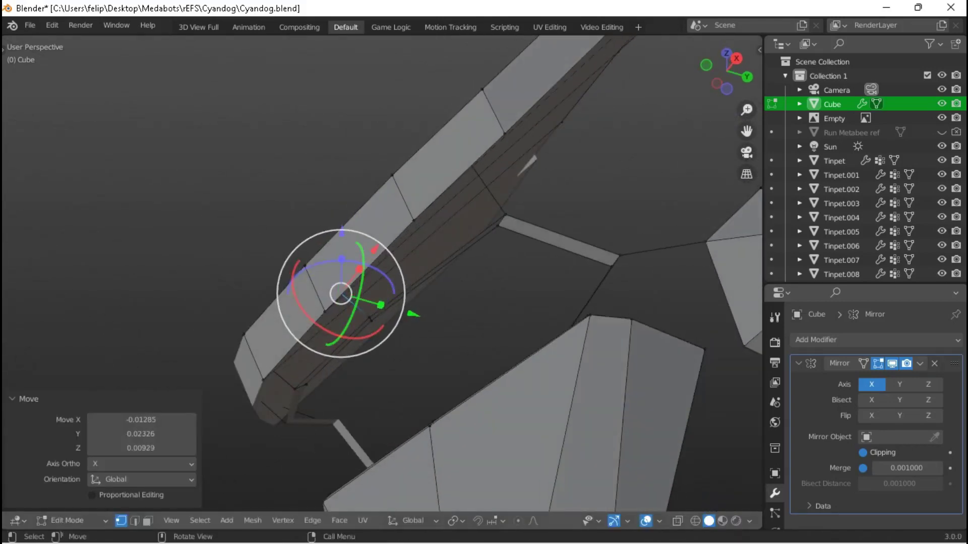
Shade the model smooth and check the head in Object Mode.
{"action": "left_click", "coordinate": [504, 214], "text": "shift"}
{"action": "key", "text": "shift+z"}
{"action": "key", "text": "shift+z"}
{"action": "mouse_move", "coordinate": [383, 272]}
{"action": "middle_mouse_down"}
{"action": "mouse_move", "coordinate": [363, 262]}
{"action": "mouse_move", "coordinate": [374, 270]}
{"action": "mouse_move", "coordinate": [361, 232]}
{"action": "middle_mouse_up"}
{"action": "key", "text": "shift+z"}
{"action": "key", "text": "Tab"}
{"action": "key", "text": "shift+z"}
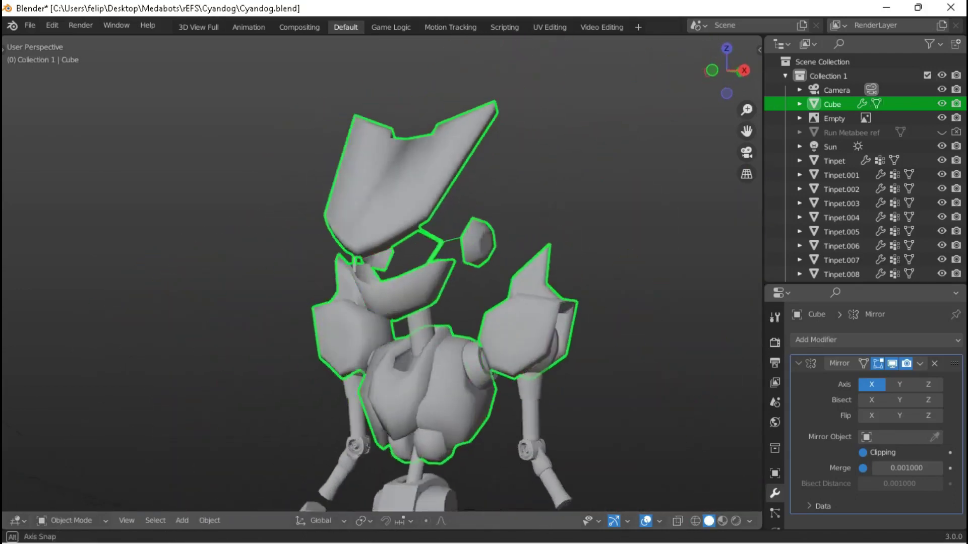
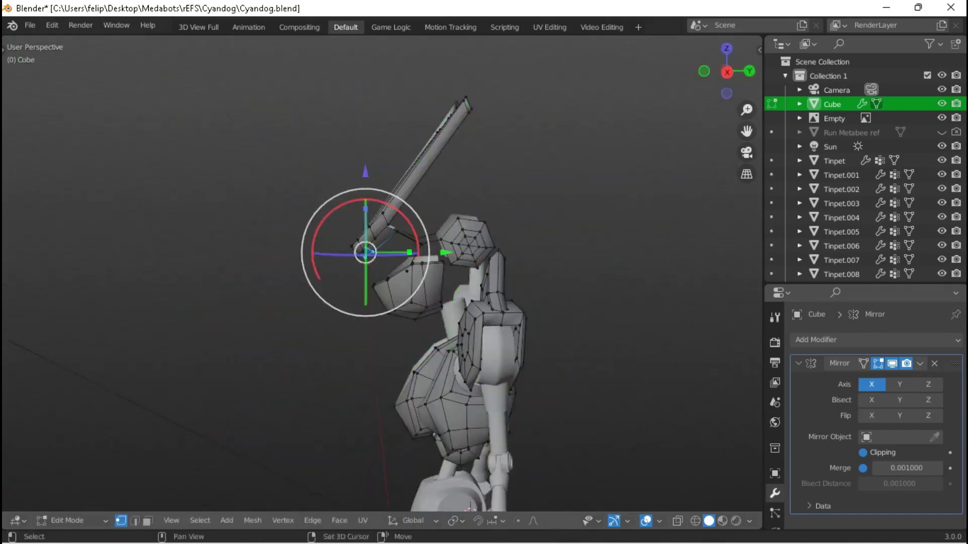
Rotate the helmet plate's rear vertices 7.7° in the side view, reposition them to thicken the plate, and save the file.
{"action": "middle_click_drag", "start_coordinate": [413, 252], "coordinate": [434, 237]}
{"action": "key", "text": "KP_3"}
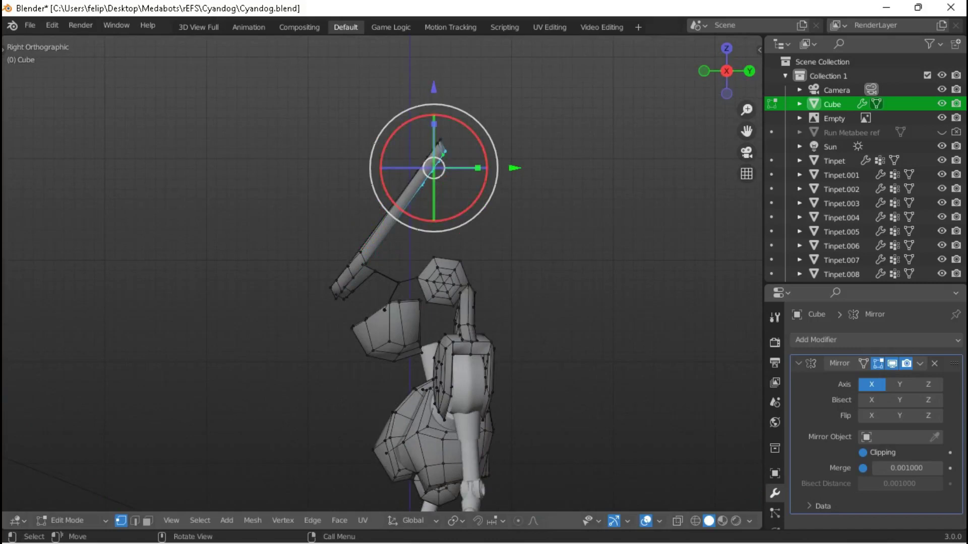
{"action": "key", "text": "Return"}
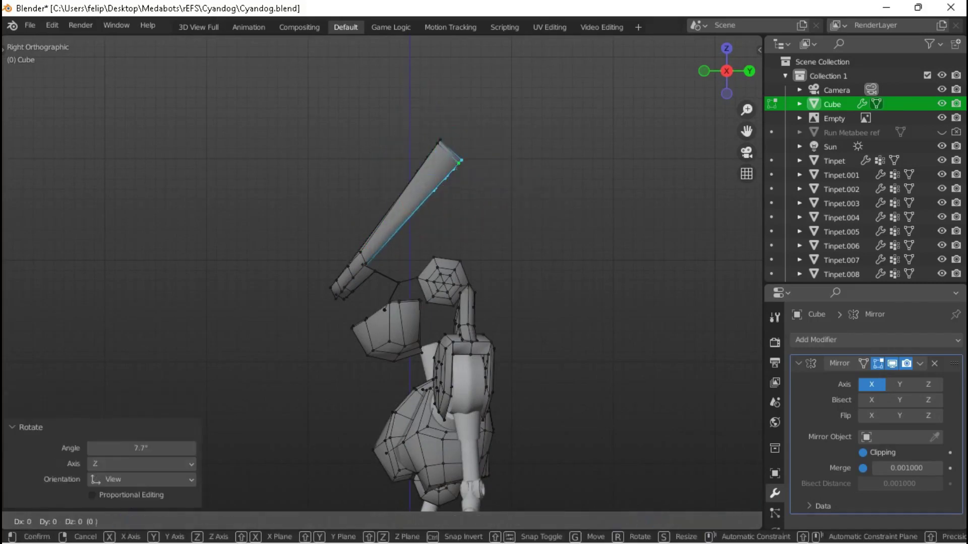
{"action": "key", "text": "Return"}
{"action": "middle_click_drag", "start_coordinate": [383, 273], "coordinate": [433, 227]}
{"action": "key", "text": "ctrl+s"}
{"action": "key", "text": "Tab"}
{"action": "key", "text": "Tab"}
Extrude the side strip's upper edge up and back by about 0.16 in the side view.
{"action": "scroll", "coordinate": [433, 226], "scroll_direction": "up", "scroll_amount": 5}
{"action": "key", "text": "KP_Decimal"}
{"action": "key", "text": "KP_3"}
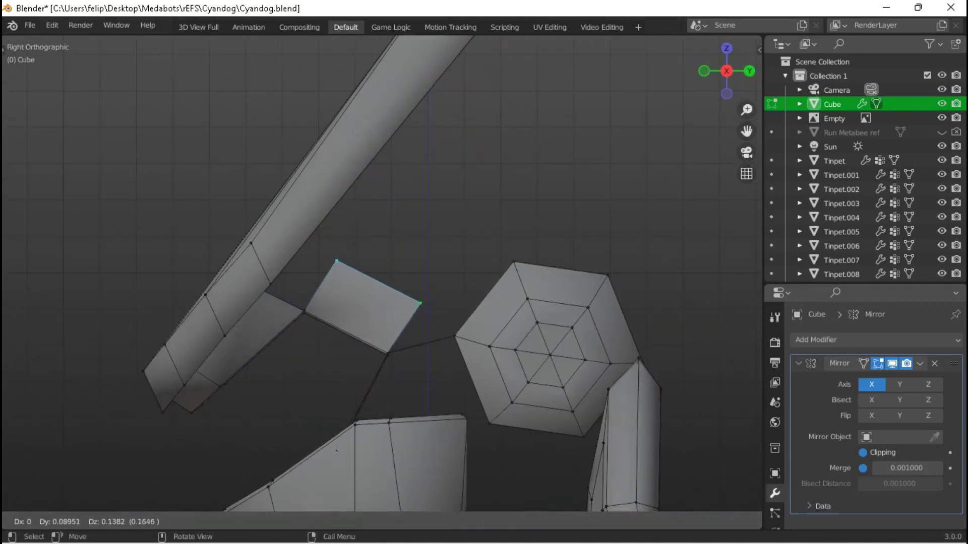
{"action": "key", "text": "Return"}
Move the side panel's vertices along X and reposition its corners to fit beneath the helmet plate.
{"action": "middle_click_drag", "start_coordinate": [383, 273], "coordinate": [524, 229]}
{"action": "key", "text": "g"}
{"action": "key", "text": "x"}
{"action": "key", "text": "Return"}
{"action": "key", "text": "g"}
{"action": "key", "text": "x"}
{"action": "key", "text": "Return"}
{"action": "key", "text": "g"}
{"action": "key", "text": "Return"}
{"action": "key", "text": "g"}
{"action": "key", "text": "4"}
{"action": "mouse_move", "coordinate": [450, 250]}
{"action": "middle_mouse_down"}
{"action": "mouse_move", "coordinate": [433, 262]}
{"action": "mouse_move", "coordinate": [479, 265]}
{"action": "middle_mouse_up"}
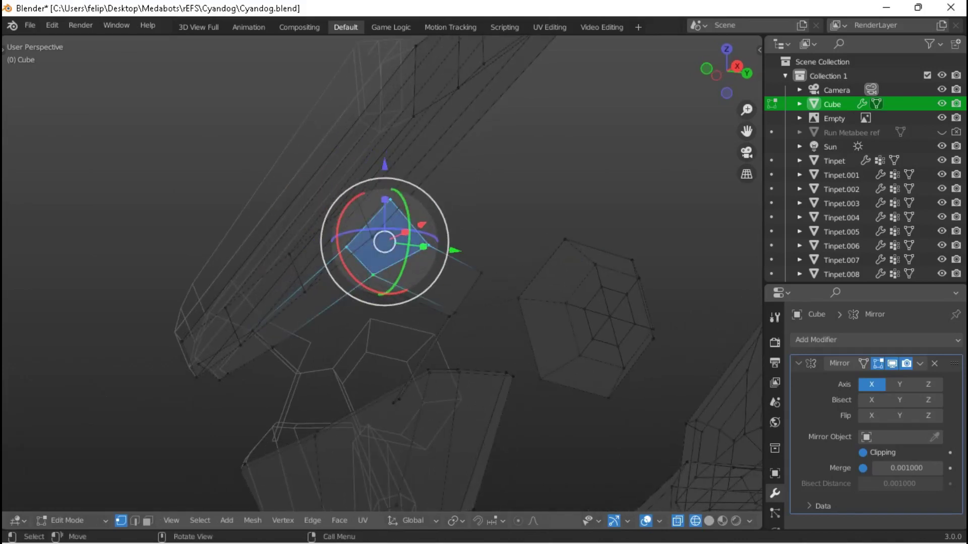
Return to solid shading, save the file, and check the side panel in Object Mode.
{"action": "key", "text": "shift+z"}
{"action": "key", "text": "ctrl+s"}
{"action": "mouse_move", "coordinate": [384, 272]}
{"action": "middle_mouse_down"}
{"action": "mouse_move", "coordinate": [454, 268]}
{"action": "mouse_move", "coordinate": [429, 282]}
{"action": "mouse_move", "coordinate": [393, 262]}
{"action": "mouse_move", "coordinate": [414, 252]}
{"action": "mouse_move", "coordinate": [393, 267]}
{"action": "mouse_move", "coordinate": [403, 262]}
{"action": "mouse_move", "coordinate": [434, 282]}
{"action": "mouse_move", "coordinate": [413, 302]}
{"action": "mouse_move", "coordinate": [438, 282]}
{"action": "middle_mouse_up"}
{"action": "key", "text": "Tab"}
{"action": "scroll", "coordinate": [428, 282], "scroll_direction": "up", "scroll_amount": 6}
{"action": "key", "text": "Tab"}
Add one loop cut to the edge joining the side panel to the ear disc and reposition its middle vertex.
{"action": "key", "text": "g"}
{"action": "key", "text": "Return"}
{"action": "key", "text": "Return"}
{"action": "key", "text": "ctrl+r"}
{"action": "key", "text": "Return"}
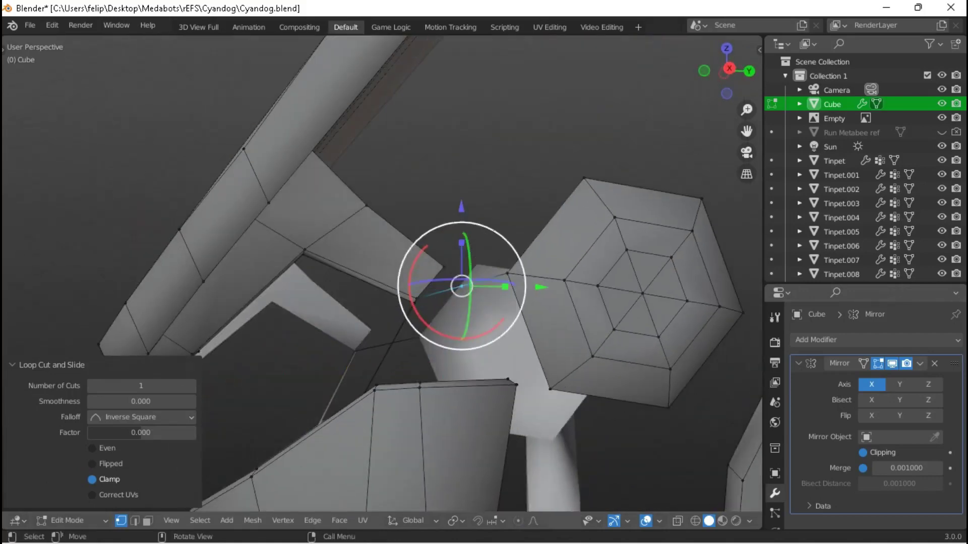
{"action": "key", "text": "g"}
{"action": "key", "text": "Return"}
{"action": "key", "text": "g"}
{"action": "key", "text": "Return"}
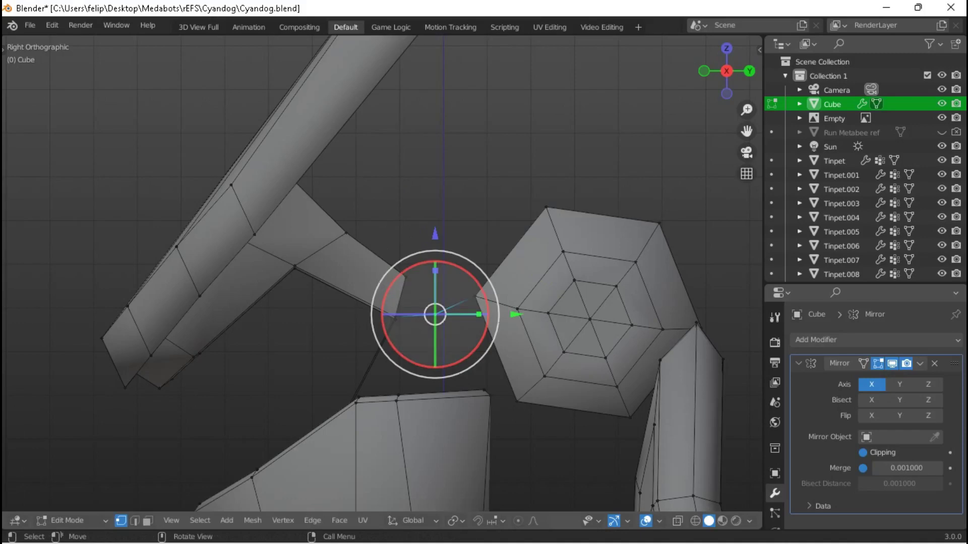
Delete the centre of the ear disc to open a hexagonal hole.
{"action": "middle_click_drag", "start_coordinate": [436, 285], "coordinate": [473, 303]}
{"action": "left_click", "coordinate": [695, 296]}
{"action": "key", "text": "x"}
{"action": "left_click", "coordinate": [648, 288]}
{"action": "middle_click_drag", "start_coordinate": [649, 287], "coordinate": [565, 317]}
{"action": "scroll", "coordinate": [565, 318], "scroll_direction": "up", "scroll_amount": 3}
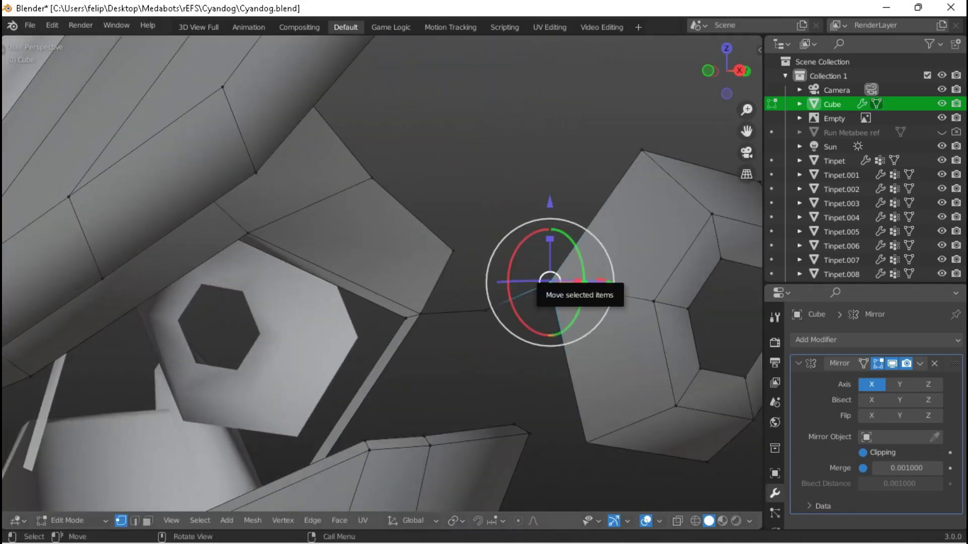
Extrude the side panel's lower rear vertex about 0.18 back and 0.05 up to the disc, and move it about 0.07 outward on X.
{"action": "key", "text": "ctrl+z"}
{"action": "key", "text": "KP_3"}
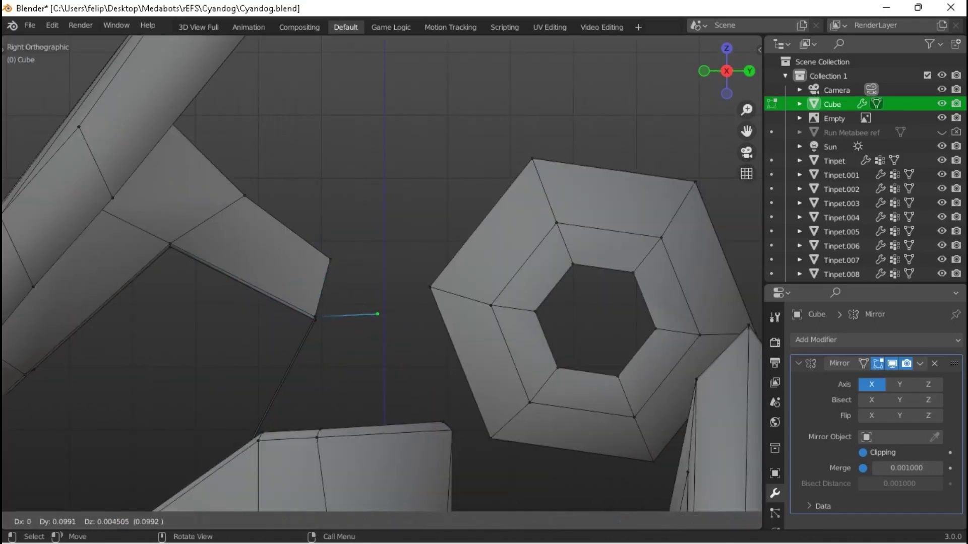
{"action": "key", "text": "Return"}
{"action": "key", "text": "KP_1"}
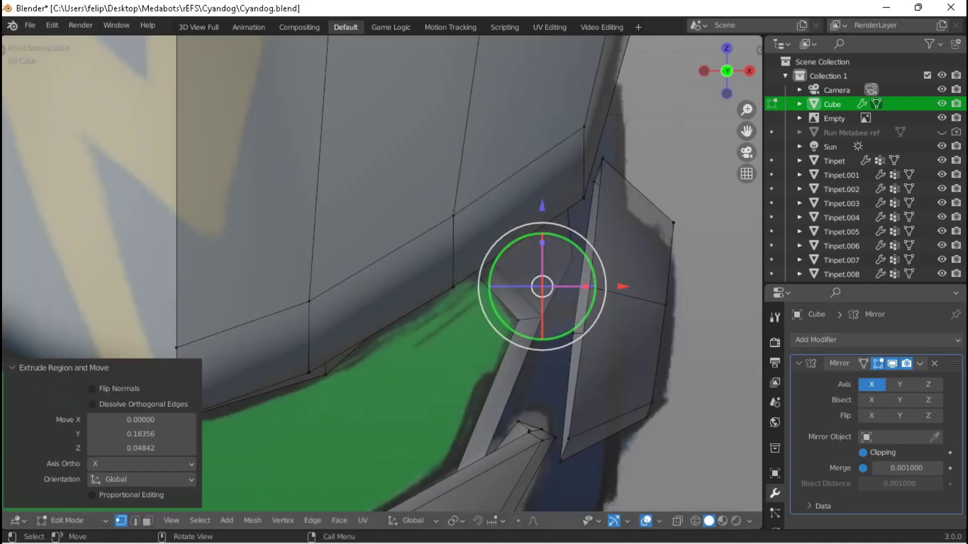
{"action": "key", "text": "g"}
{"action": "key", "text": "x"}
{"action": "key", "text": "Return"}
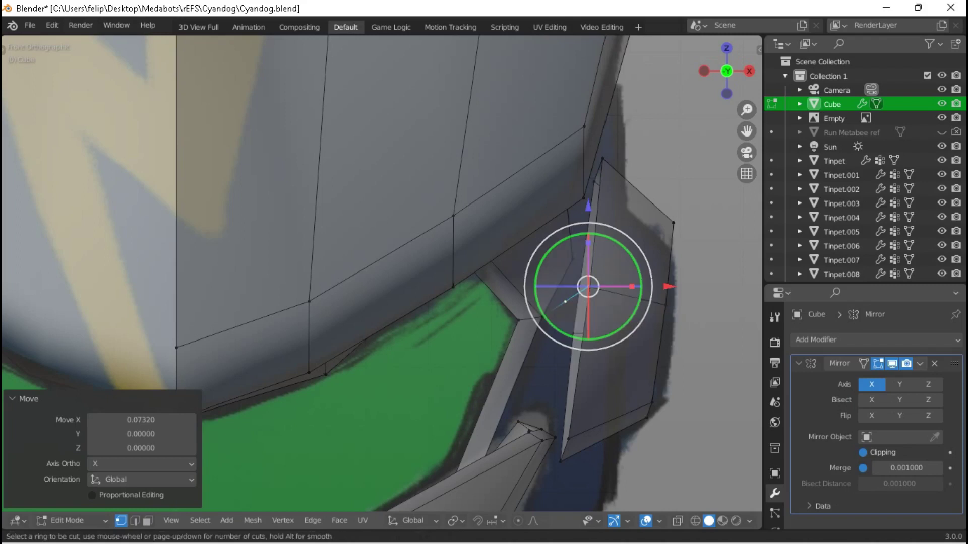
Add one loop cut to the new connecting edge and lower its middle vertex about 0.02 in the side view.
{"action": "left_click", "coordinate": [549, 303]}
{"action": "right_click", "coordinate": [550, 302]}
{"action": "key", "text": "KP_3"}
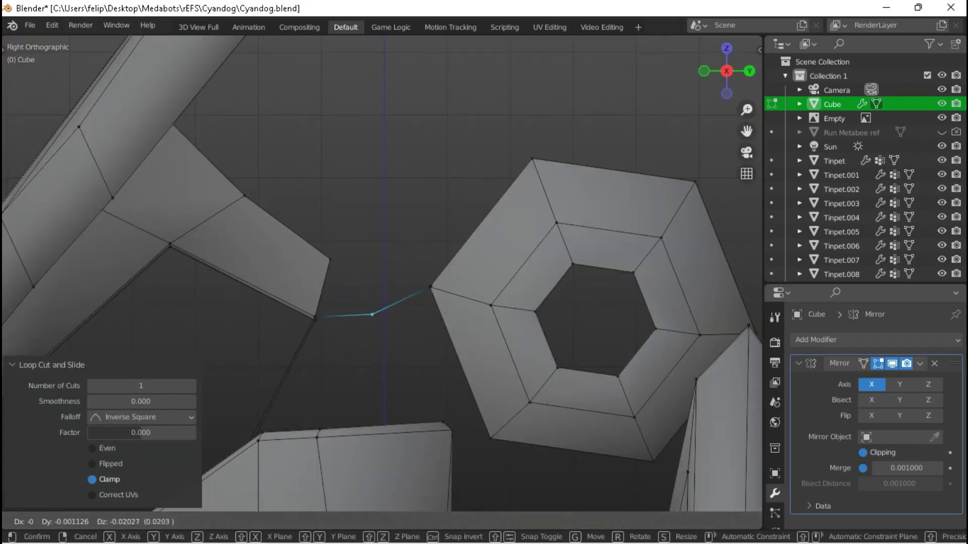
{"action": "key", "text": "Return"}
Fine-tune the connecting edge's middle vertex in the front view and save the file.
{"action": "key", "text": "KP_1"}
{"action": "scroll", "coordinate": [382, 273], "scroll_direction": "up", "scroll_amount": 2}
{"action": "key", "text": "Return"}
{"action": "mouse_move", "coordinate": [383, 273]}
{"action": "middle_mouse_down"}
{"action": "mouse_move", "coordinate": [424, 287]}
{"action": "mouse_move", "coordinate": [403, 293]}
{"action": "mouse_move", "coordinate": [383, 273]}
{"action": "middle_mouse_up"}
{"action": "key", "text": "ctrl+s"}
{"action": "key", "text": "KP_3"}
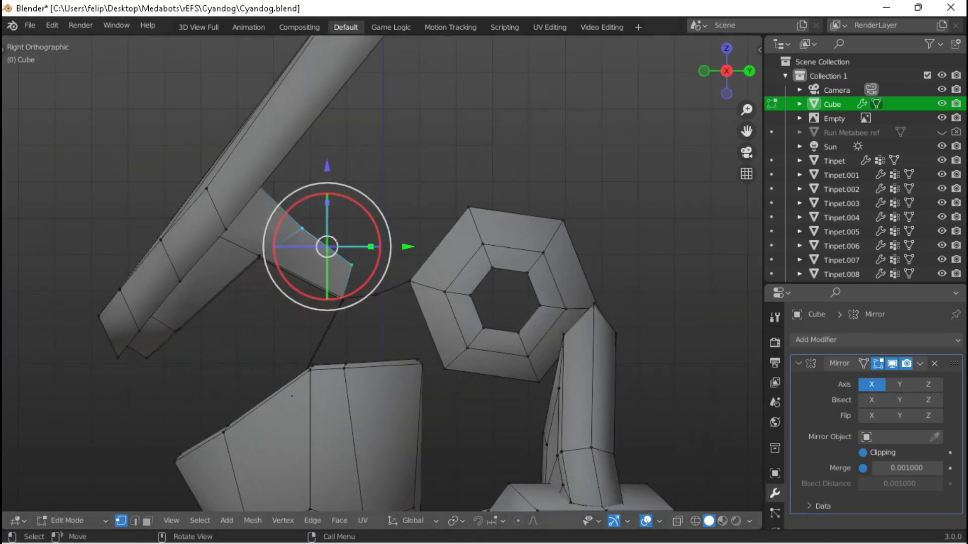
Reposition the side panel's rear vertices from several views so the connecting geometry meets the ear disc.
{"action": "scroll", "coordinate": [383, 273], "scroll_direction": "down", "scroll_amount": 1}
{"action": "key", "text": "g"}
{"action": "key", "text": "Return"}
{"action": "middle_click_drag", "start_coordinate": [383, 272], "coordinate": [446, 319]}
{"action": "key", "text": "Return"}
{"action": "key", "text": "Return"}
{"action": "middle_click_drag", "start_coordinate": [353, 252], "coordinate": [401, 276]}
{"action": "left_click_drag", "start_coordinate": [235, 319], "coordinate": [246, 319]}
{"action": "key", "text": "Return"}
{"action": "middle_click_drag", "start_coordinate": [401, 276], "coordinate": [454, 244]}
{"action": "key", "text": "Return"}
{"action": "key", "text": "Return"}
Move the rear connecting edge's end vertex about 0.06 back on Y, add one loop cut to the edge, and save the file.
{"action": "key", "text": "Tab"}
{"action": "key", "text": "Tab"}
{"action": "scroll", "coordinate": [444, 242], "scroll_direction": "up", "scroll_amount": 3}
{"action": "key", "text": "g"}
{"action": "key", "text": "y"}
{"action": "key", "text": "Return"}
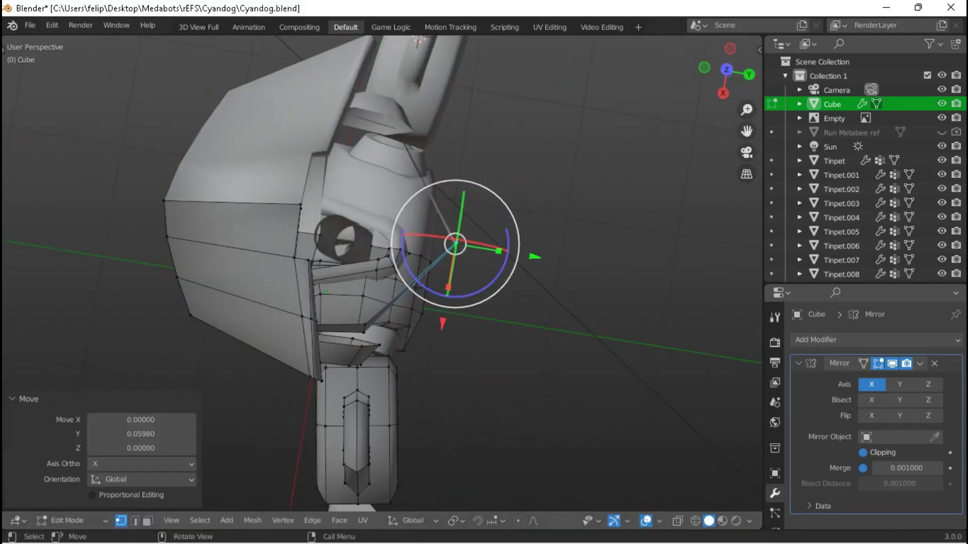
{"action": "key", "text": "KP_7"}
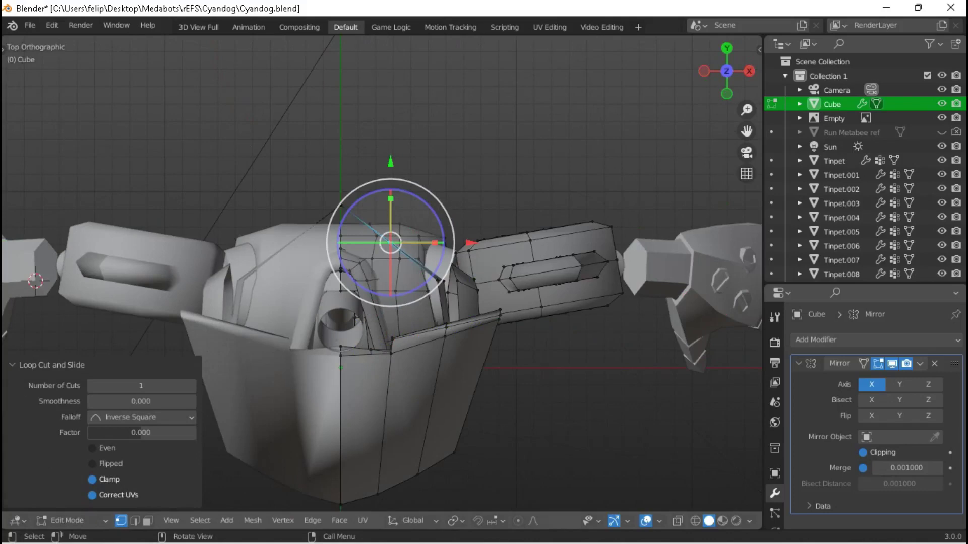
{"action": "key", "text": "Return"}
{"action": "key", "text": "Tab"}
{"action": "middle_click_drag", "start_coordinate": [355, 318], "coordinate": [466, 246]}
{"action": "key", "text": "ctrl+s"}
Build the band of faces running from the side panel around the back of the head, and save the file.
{"action": "key", "text": "Tab"}
{"action": "scroll", "coordinate": [446, 254], "scroll_direction": "down", "scroll_amount": 3}
{"action": "scroll", "coordinate": [448, 254], "scroll_direction": "up", "scroll_amount": 4}
{"action": "key", "text": "KP_7"}
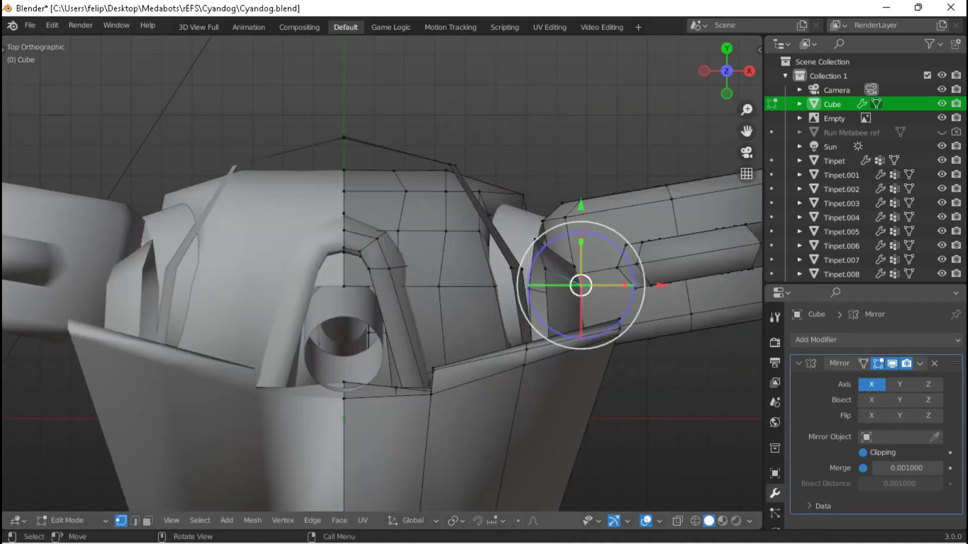
{"action": "key", "text": "l"}
{"action": "key", "text": "Escape"}
{"action": "middle_click_drag", "start_coordinate": [548, 317], "coordinate": [320, 257]}
{"action": "scroll", "coordinate": [499, 260], "scroll_direction": "down", "scroll_amount": 2}
{"action": "key", "text": "Return"}
{"action": "key", "text": "Tab"}
{"action": "key", "text": "ctrl+s"}
{"action": "key", "text": "Tab"}
{"action": "scroll", "coordinate": [382, 274], "scroll_direction": "up", "scroll_amount": 1}
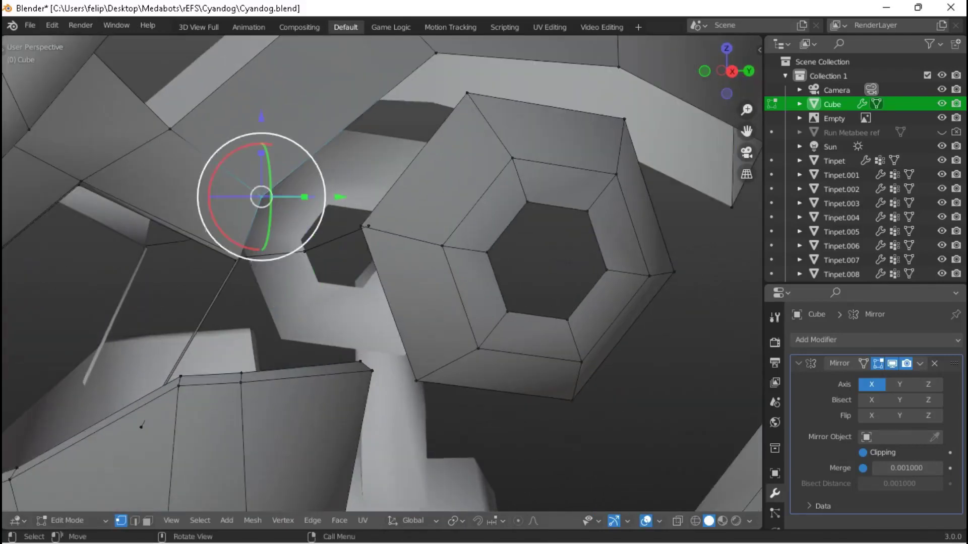
Move the small face at the side panel's rear end in the side view to shape the joint before the ear disc.
{"action": "key", "text": "KP_3"}
{"action": "key", "text": "Return"}
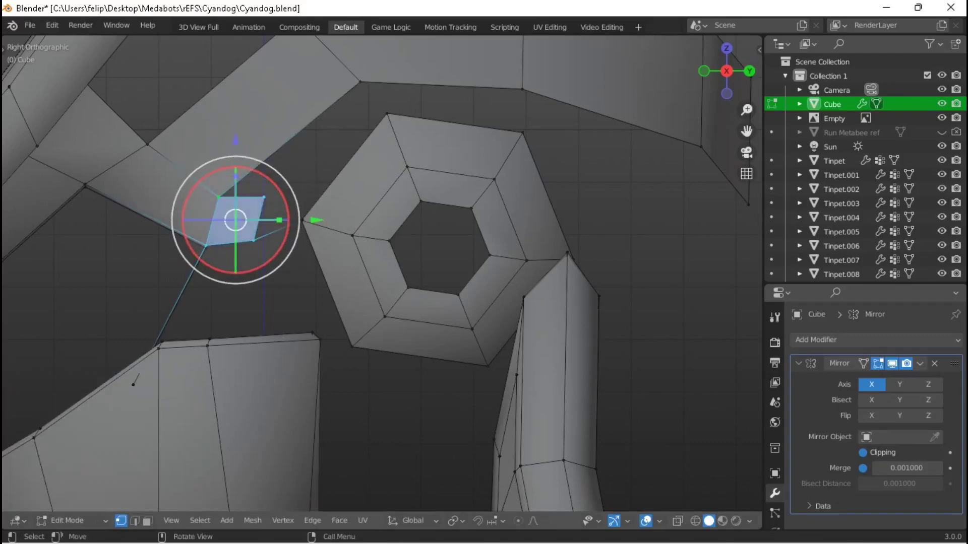
{"action": "key", "text": "g"}
{"action": "key", "text": "Return"}
{"action": "middle_click_drag", "start_coordinate": [383, 272], "coordinate": [433, 254]}
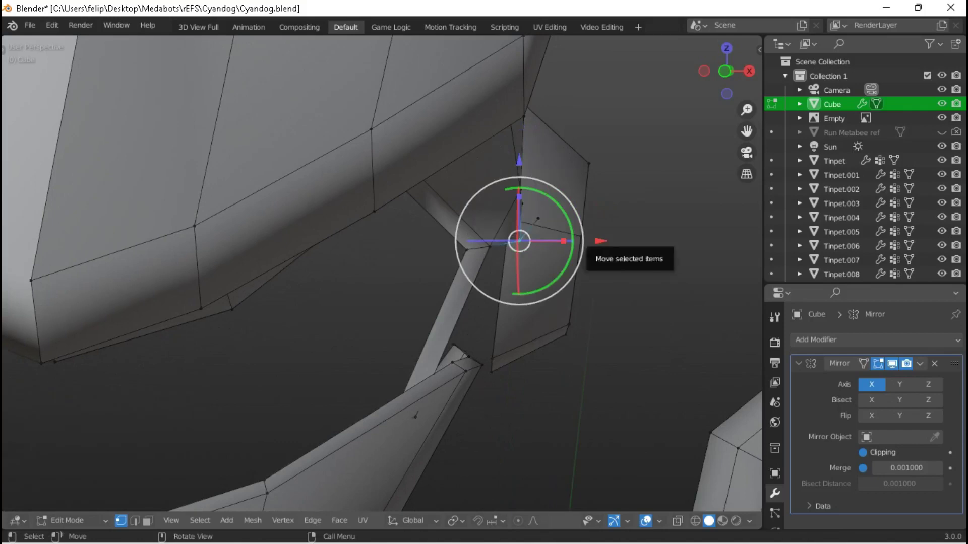
Move the vertex linking side panel and ear disc about 0.02 inward and 0.01 down in the front view, and save.
{"action": "key", "text": "KP_1"}
{"action": "key", "text": "Return"}
{"action": "key", "text": "g"}
{"action": "key", "text": "Return"}
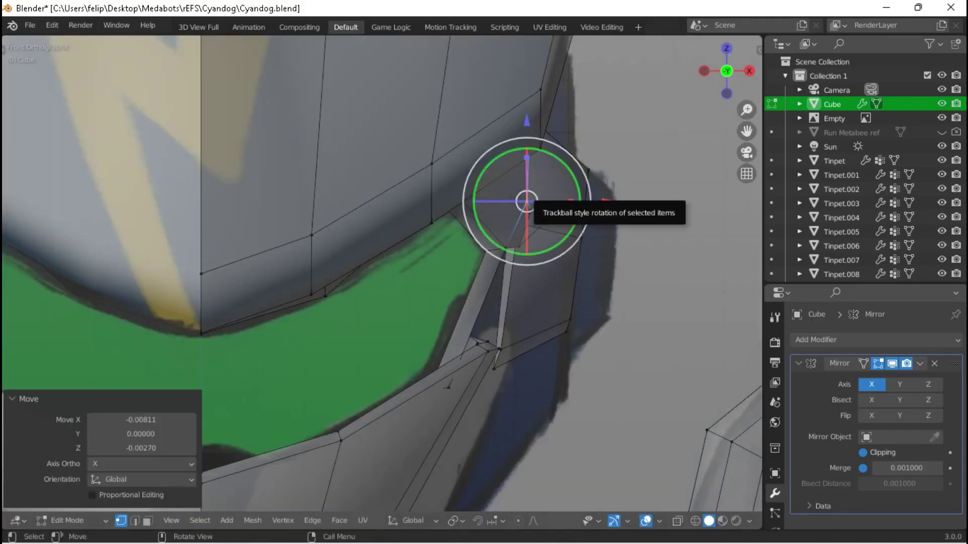
{"action": "key", "text": "g"}
{"action": "key", "text": "Return"}
{"action": "key", "text": "KP_3"}
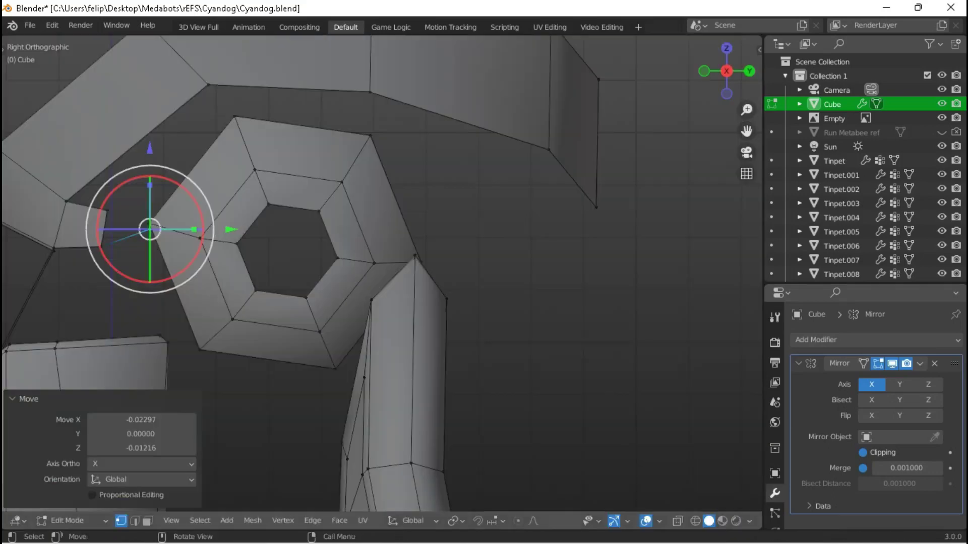
{"action": "key", "text": "ctrl+s"}
Examine the whole robot model from several angles in object mode.
{"action": "key", "text": "Tab"}
{"action": "scroll", "coordinate": [381, 272], "scroll_direction": "down", "scroll_amount": 6}
{"action": "key", "text": "KP_6"}
{"action": "key", "text": "KP_6"}
{"action": "key", "text": "KP_6"}
{"action": "key", "text": "KP_6"}
{"action": "key", "text": "KP_6"}
{"action": "key", "text": "KP_6"}
{"action": "scroll", "coordinate": [382, 272], "scroll_direction": "up", "scroll_amount": 4}
{"action": "key", "text": "alt+a"}
{"action": "scroll", "coordinate": [382, 272], "scroll_direction": "down", "scroll_amount": 4}
{"action": "middle_click_drag", "start_coordinate": [382, 272], "coordinate": [539, 275]}
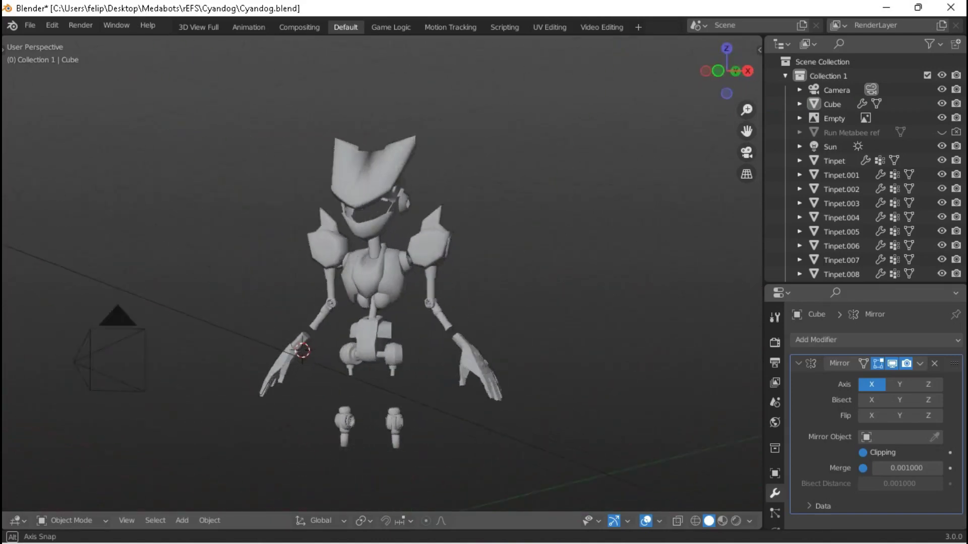
{"action": "scroll", "coordinate": [381, 272], "scroll_direction": "up", "scroll_amount": 4}
{"action": "middle_click_drag", "start_coordinate": [388, 275], "coordinate": [550, 275]}
Extrude the side panel's end vertex about 0.24 back and 0.17 up over the ear disc, and continue the edge chain to the rear centre.
{"action": "key", "text": "Tab"}
{"action": "scroll", "coordinate": [381, 272], "scroll_direction": "up", "scroll_amount": 3}
{"action": "scroll", "coordinate": [381, 272], "scroll_direction": "up", "scroll_amount": 2}
{"action": "scroll", "coordinate": [382, 273], "scroll_direction": "up", "scroll_amount": 2}
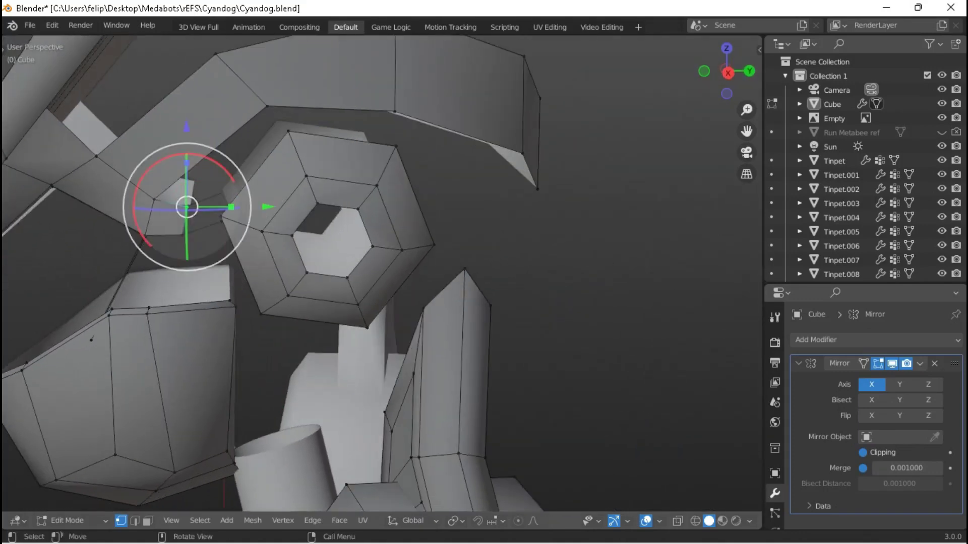
{"action": "key", "text": "KP_3"}
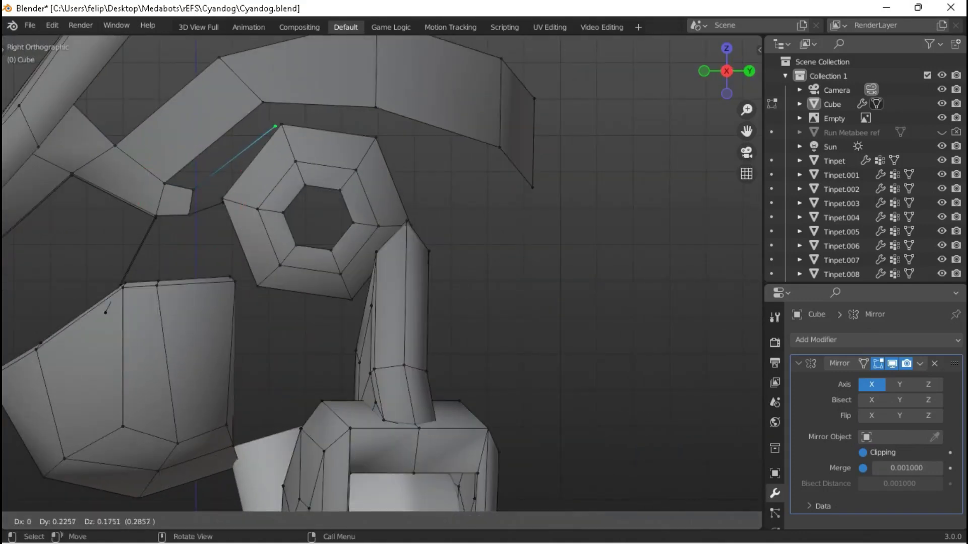
{"action": "left_click", "coordinate": [209, 175]}
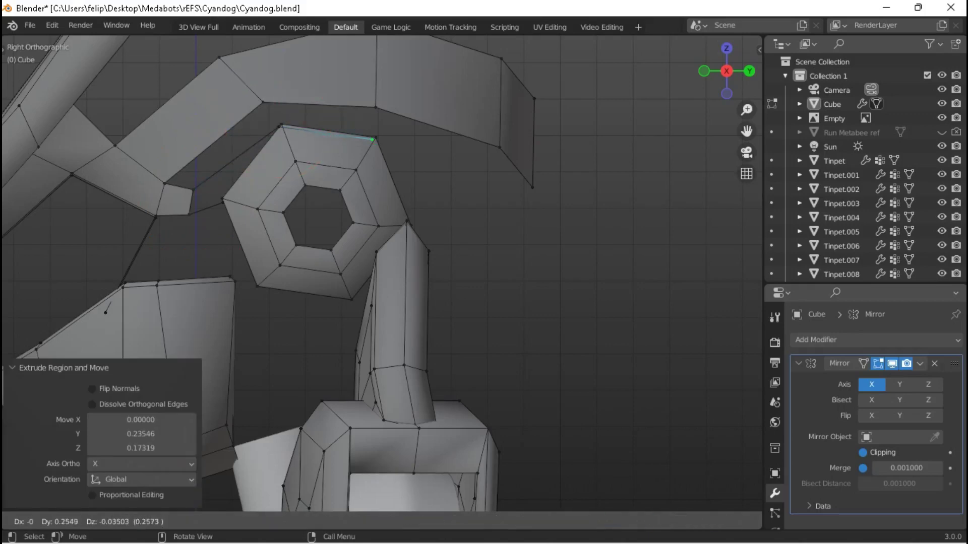
{"action": "middle_click_drag", "start_coordinate": [525, 275], "coordinate": [483, 270]}
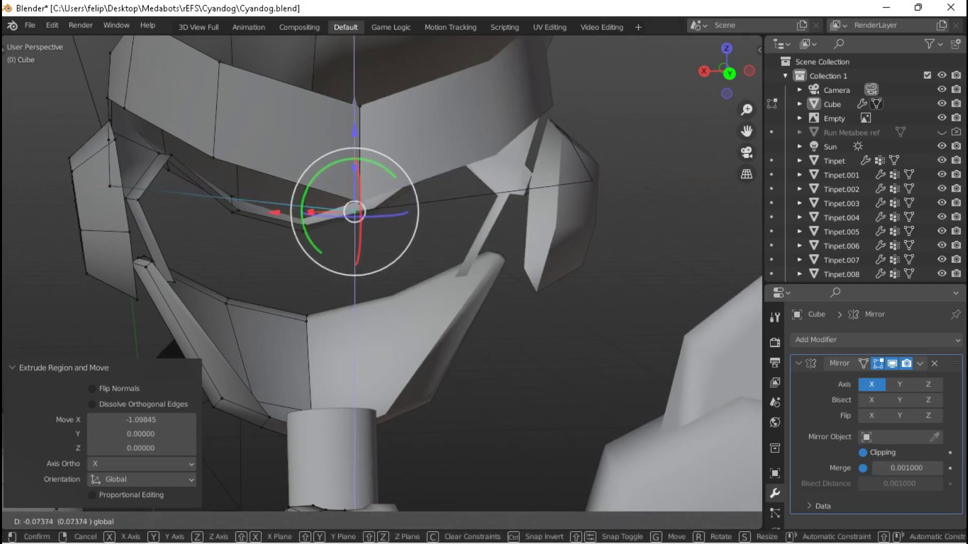
Move the rear centre vertex about 0.11 back and adjust the chain's other vertices to follow the band's lower edge in the side view.
{"action": "key", "text": "Return"}
{"action": "key", "text": "KP_3"}
{"action": "key", "text": "g"}
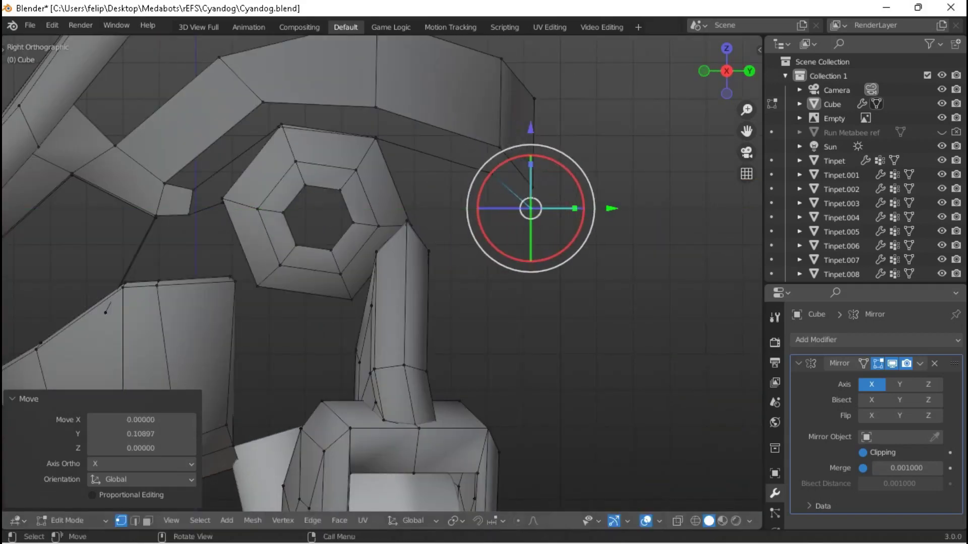
{"action": "key", "text": "g"}
{"action": "key", "text": "Return"}
{"action": "key", "text": "g"}
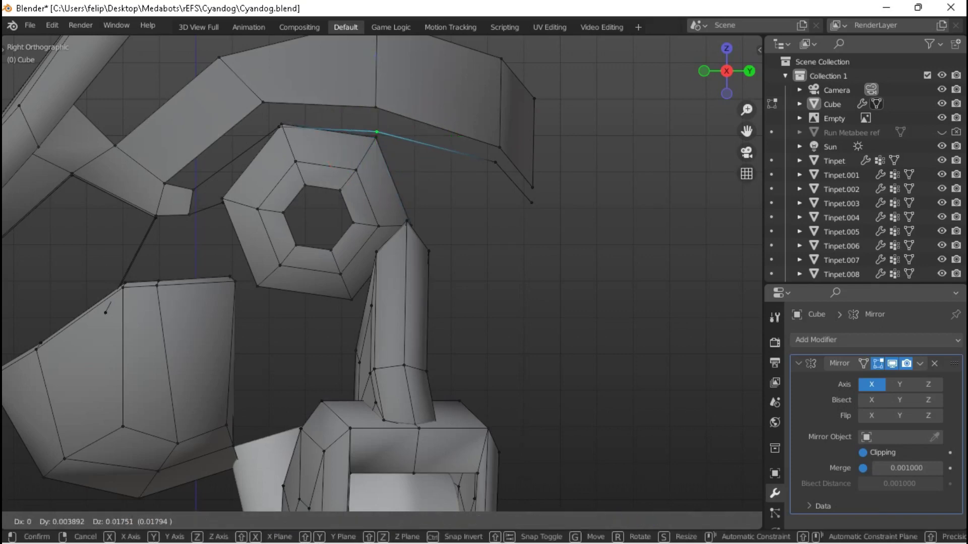
{"action": "key", "text": "Return"}
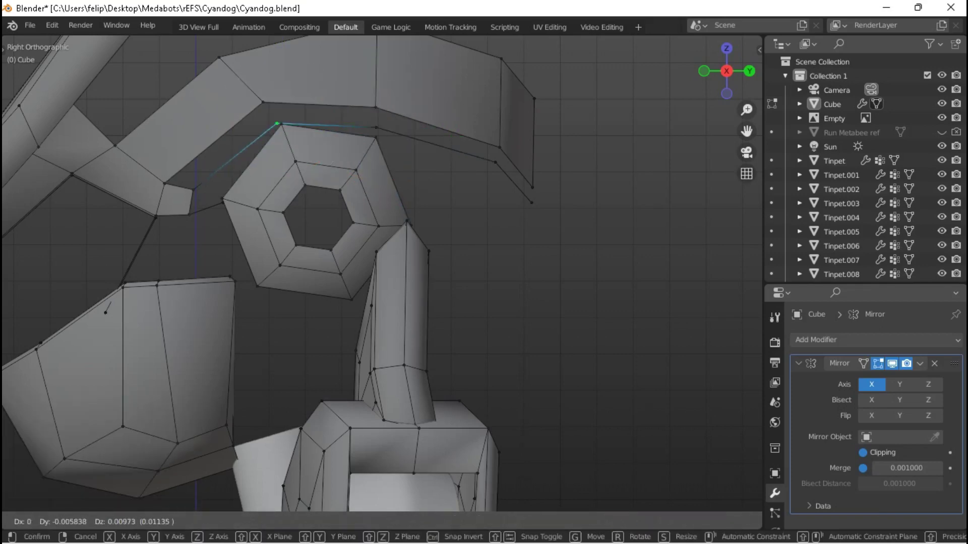
{"action": "key", "text": "Return"}
Adjust the edge chain's vertices in the front view with X-ray shading, save the file, and return to solid shading.
{"action": "mouse_move", "coordinate": [383, 272]}
{"action": "middle_mouse_down"}
{"action": "mouse_move", "coordinate": [429, 252]}
{"action": "mouse_move", "coordinate": [393, 267]}
{"action": "middle_mouse_up"}
{"action": "key", "text": "KP_1"}
{"action": "key", "text": "alt+z"}
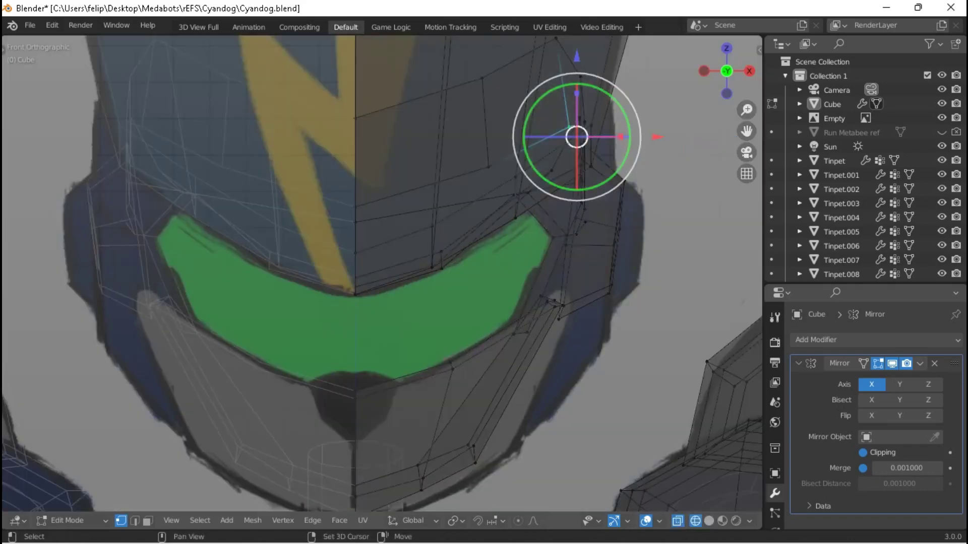
{"action": "key", "text": "KP_Decimal"}
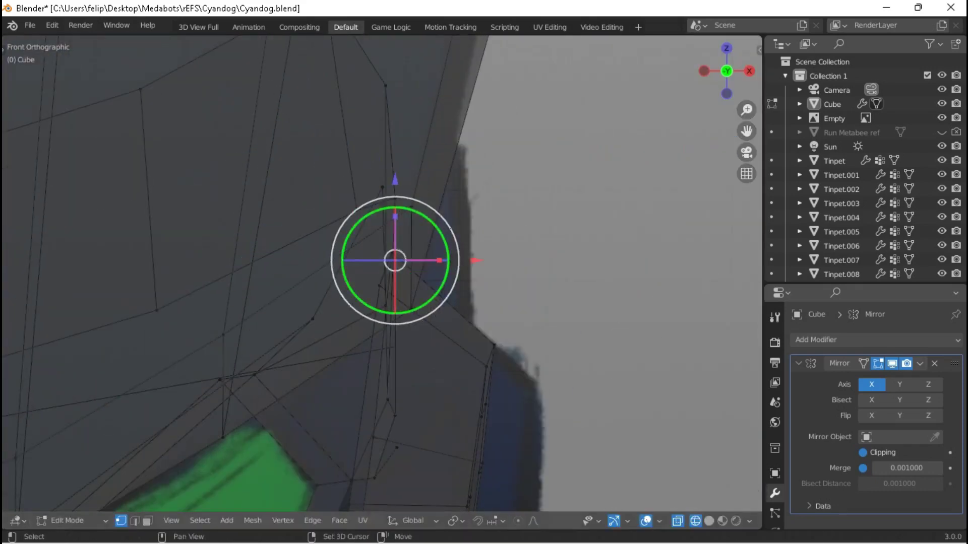
{"action": "key", "text": "Escape"}
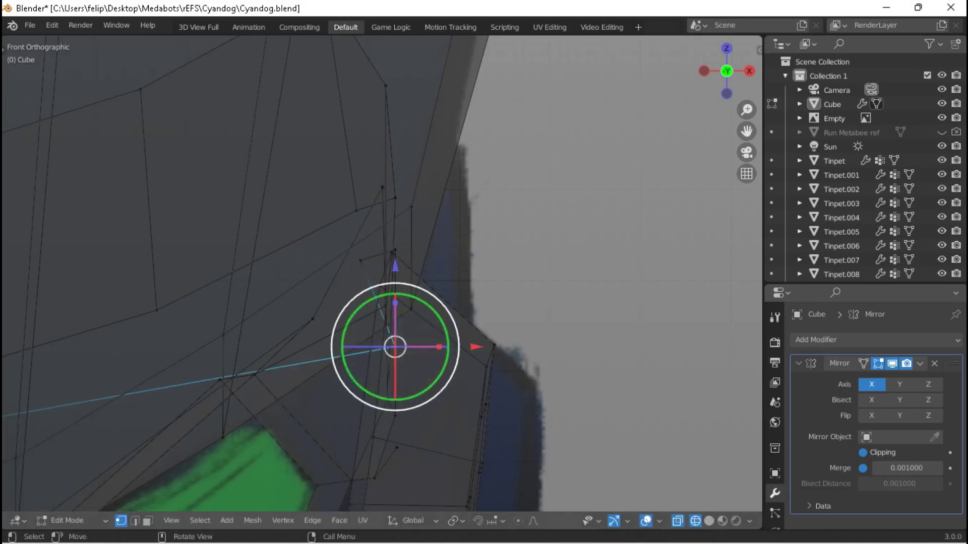
{"action": "key", "text": "Return"}
{"action": "key", "text": "KP_Decimal"}
{"action": "key", "text": "ctrl+s"}
{"action": "middle_click_drag", "start_coordinate": [383, 272], "coordinate": [418, 257]}
{"action": "key", "text": "Tab"}
{"action": "key", "text": "shift+z"}
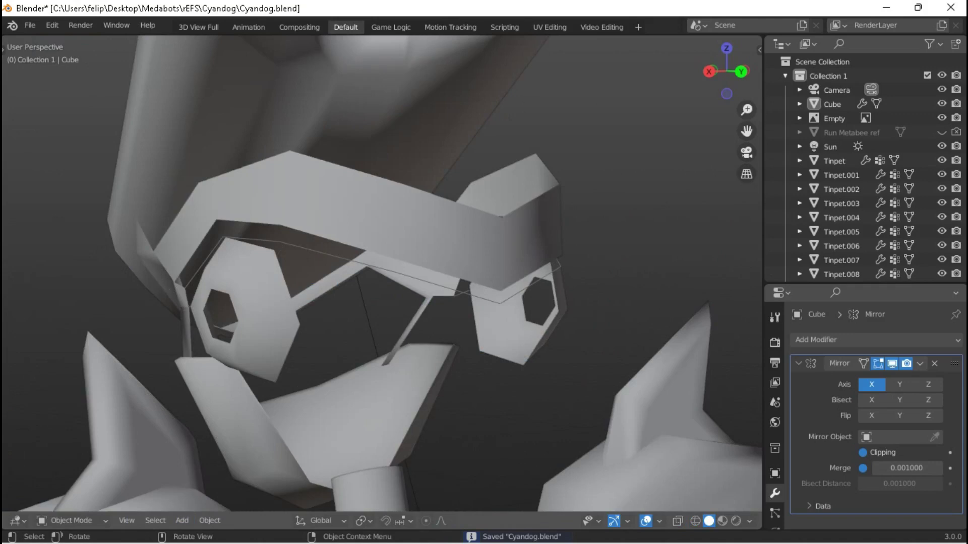
Build a narrow strip of faces joining the band's lower edge to the edge chain above the ear disc.
{"action": "key", "text": "Tab"}
{"action": "middle_click_drag", "start_coordinate": [383, 272], "coordinate": [327, 243]}
{"action": "key", "text": "e"}
{"action": "key", "text": "Return"}
{"action": "key", "text": "e"}
{"action": "key", "text": "Return"}
{"action": "scroll", "coordinate": [327, 243], "scroll_direction": "down", "scroll_amount": 4}
{"action": "scroll", "coordinate": [327, 243], "scroll_direction": "up", "scroll_amount": 4}
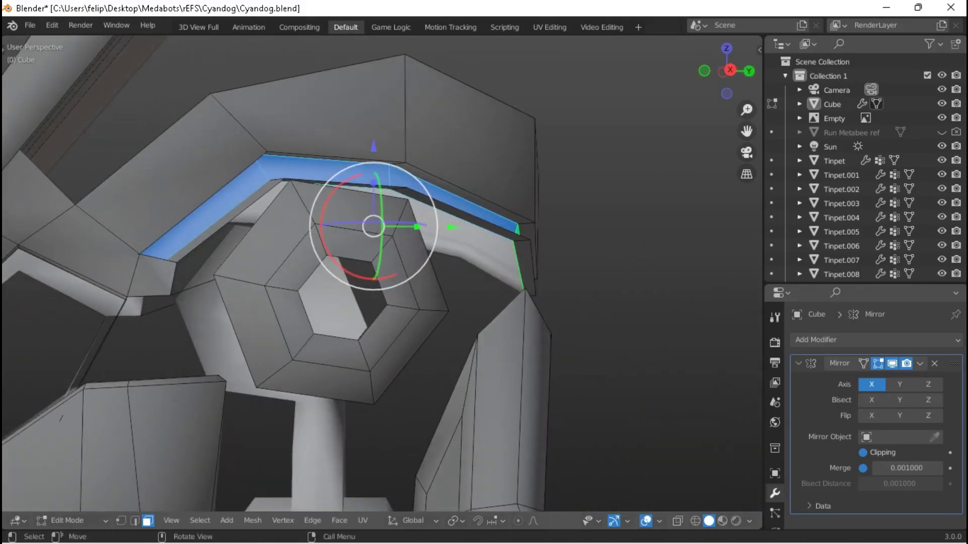
Extrude the strip's front lower vertex about 0.12 back toward the ear disc.
{"action": "key", "text": "g"}
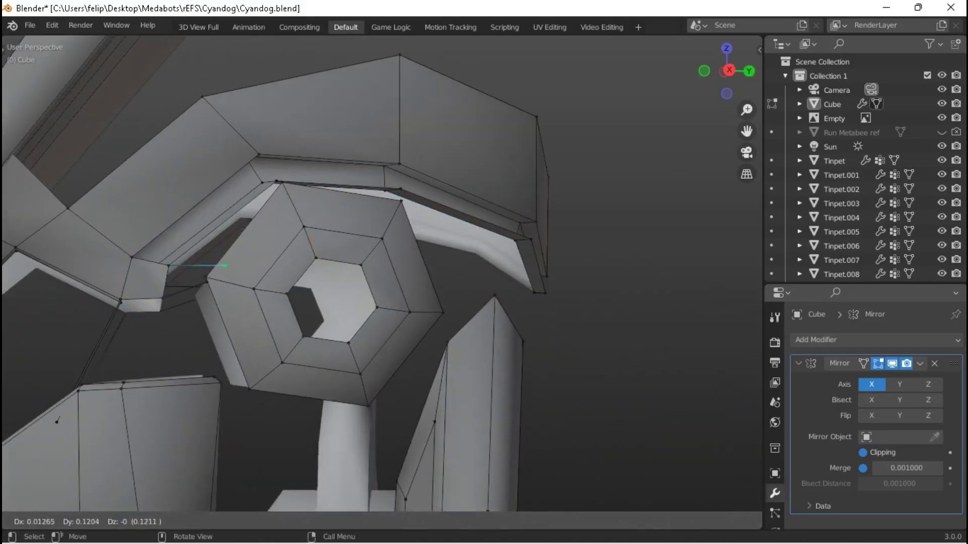
{"action": "key", "text": "Return"}
{"action": "middle_click_drag", "start_coordinate": [384, 272], "coordinate": [323, 252]}
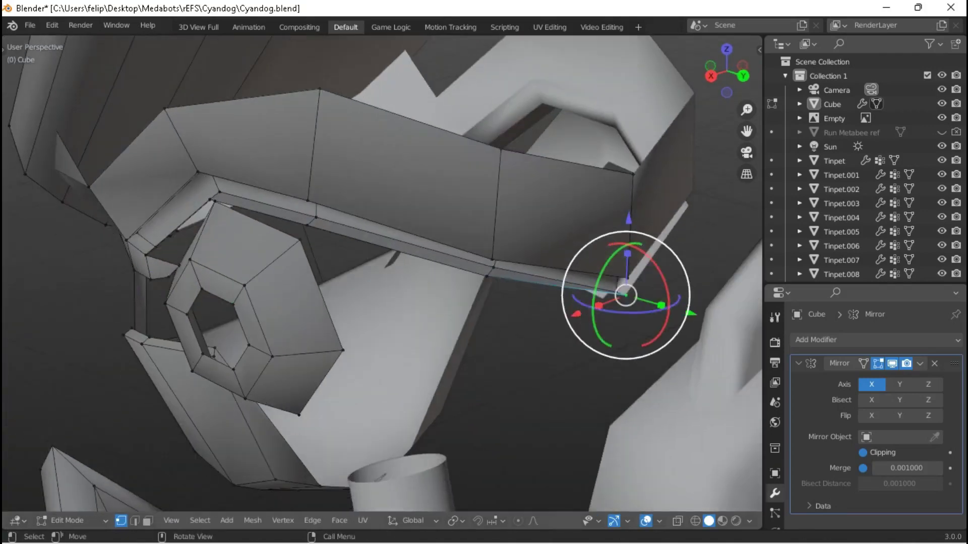
Extrude the strip's rear centre vertex about 0.14 forward and 0.27 down in the side view.
{"action": "key", "text": "KP_3"}
{"action": "key", "text": "g"}
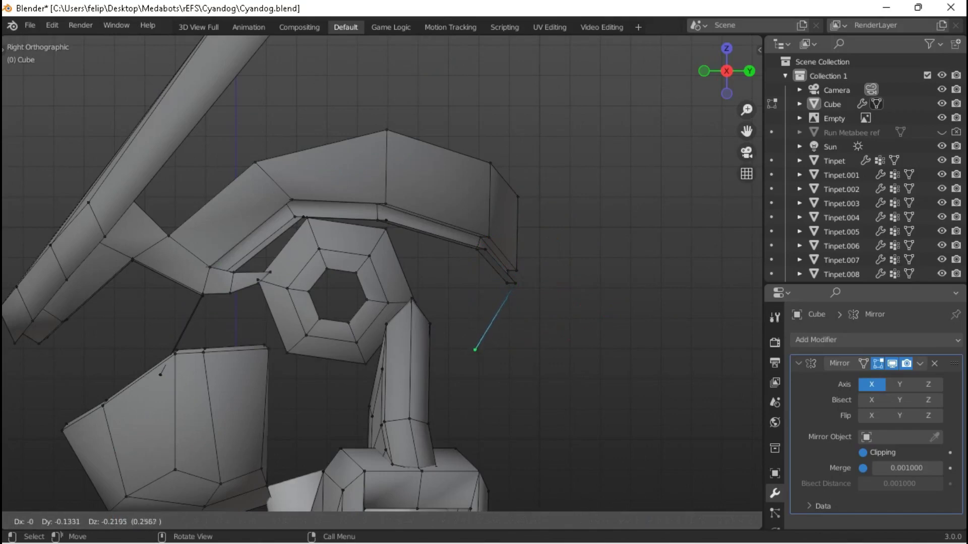
{"action": "left_click", "coordinate": [475, 350]}
{"action": "middle_click_drag", "start_coordinate": [475, 349], "coordinate": [504, 347]}
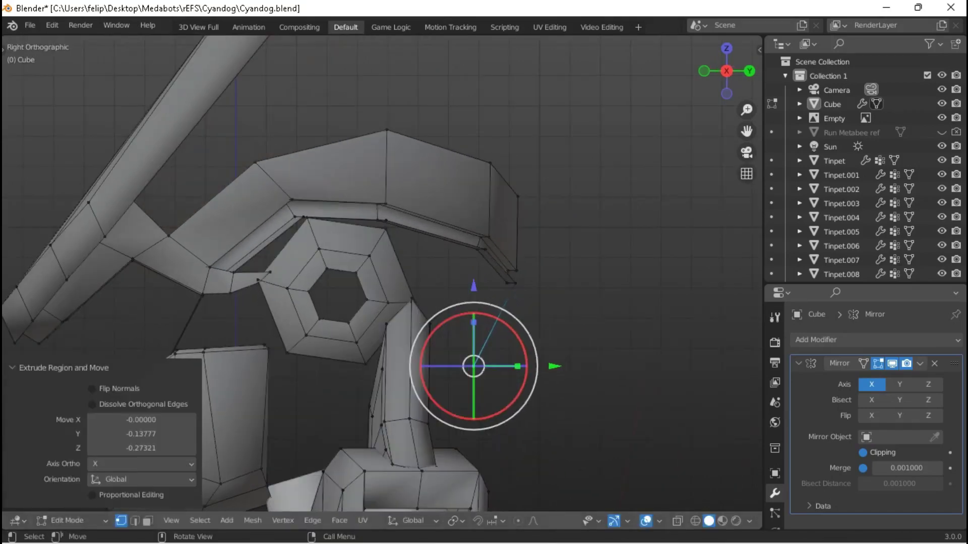
Build the rear guard's faces below the strip, from behind the ear disc to the head's centre.
{"action": "mouse_move", "coordinate": [383, 272]}
{"action": "middle_mouse_down"}
{"action": "mouse_move", "coordinate": [484, 277]}
{"action": "mouse_move", "coordinate": [549, 252]}
{"action": "mouse_move", "coordinate": [464, 275]}
{"action": "mouse_move", "coordinate": [524, 252]}
{"action": "mouse_move", "coordinate": [444, 274]}
{"action": "mouse_move", "coordinate": [428, 257]}
{"action": "mouse_move", "coordinate": [338, 317]}
{"action": "middle_mouse_up"}
{"action": "key", "text": "Return"}
{"action": "scroll", "coordinate": [484, 268], "scroll_direction": "up", "scroll_amount": 2}
{"action": "scroll", "coordinate": [454, 272], "scroll_direction": "up", "scroll_amount": 3}
{"action": "key", "text": "g"}
{"action": "key", "text": "Return"}
{"action": "key", "text": "Return"}
Refine the connecting vertices beside the ear disc in wireframe, restore solid shading, and save the file.
{"action": "key", "text": "shift+z"}
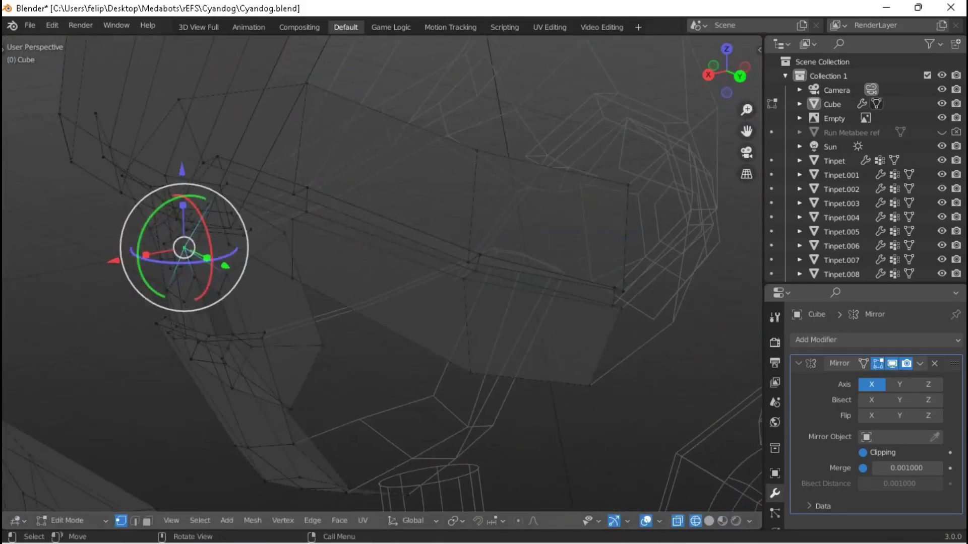
{"action": "left_click", "coordinate": [332, 251]}
{"action": "middle_click_drag", "start_coordinate": [332, 251], "coordinate": [323, 257]}
{"action": "key", "text": "Return"}
{"action": "mouse_move", "coordinate": [272, 220]}
{"action": "middle_mouse_down"}
{"action": "mouse_move", "coordinate": [206, 317]}
{"action": "mouse_move", "coordinate": [291, 269]}
{"action": "middle_mouse_up"}
{"action": "key", "text": "shift+z"}
{"action": "key", "text": "ctrl+s"}
{"action": "key", "text": "z"}
{"action": "left_click", "coordinate": [391, 267]}
{"action": "key", "text": "Tab"}
{"action": "mouse_move", "coordinate": [390, 266]}
{"action": "middle_mouse_down"}
{"action": "mouse_move", "coordinate": [332, 260]}
{"action": "mouse_move", "coordinate": [363, 255]}
{"action": "middle_mouse_up"}
{"action": "key", "text": "Tab"}
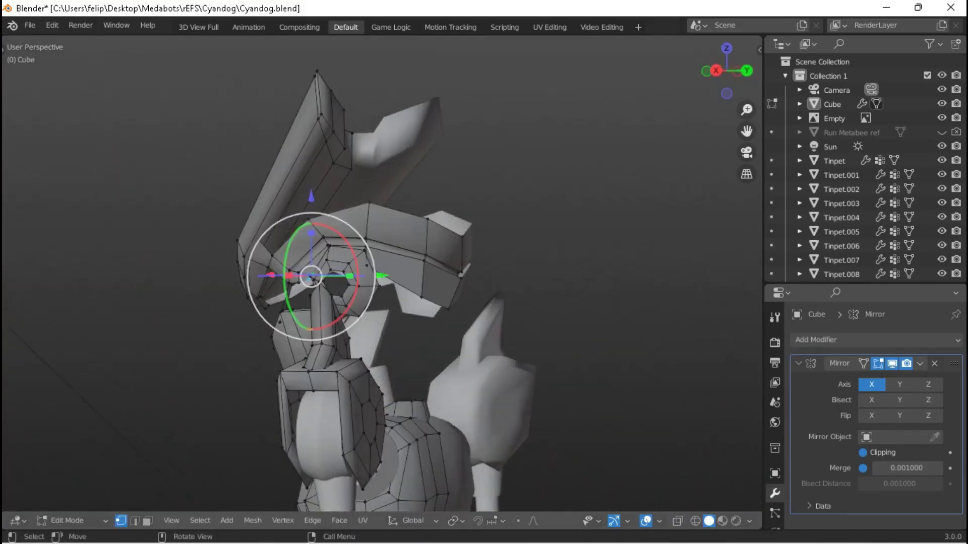
Extrude the band's upper rear centre vertex four times to trace the skull's profile forward to the helmet plate.
{"action": "key", "text": "KP_3"}
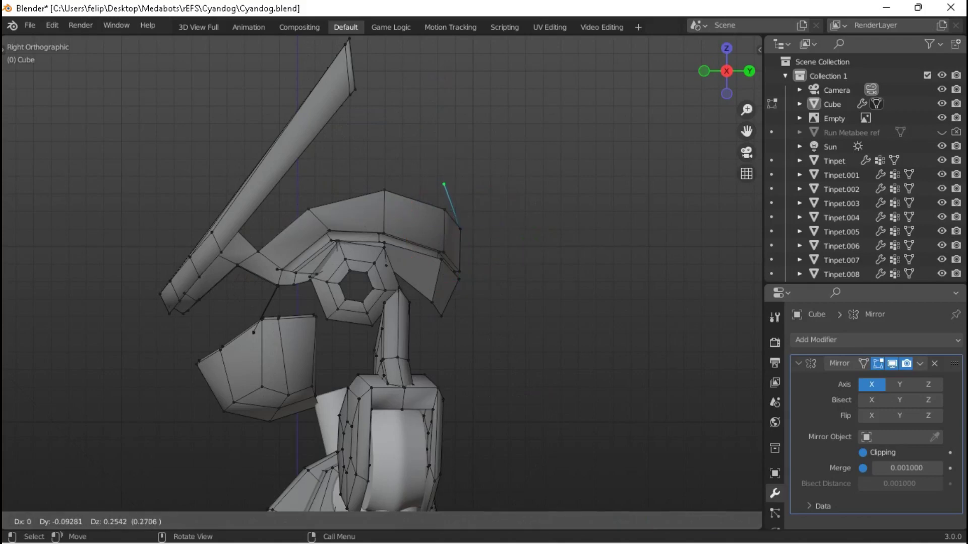
{"action": "left_click", "coordinate": [443, 184]}
{"action": "left_click_drag", "start_coordinate": [444, 185], "coordinate": [443, 184]}
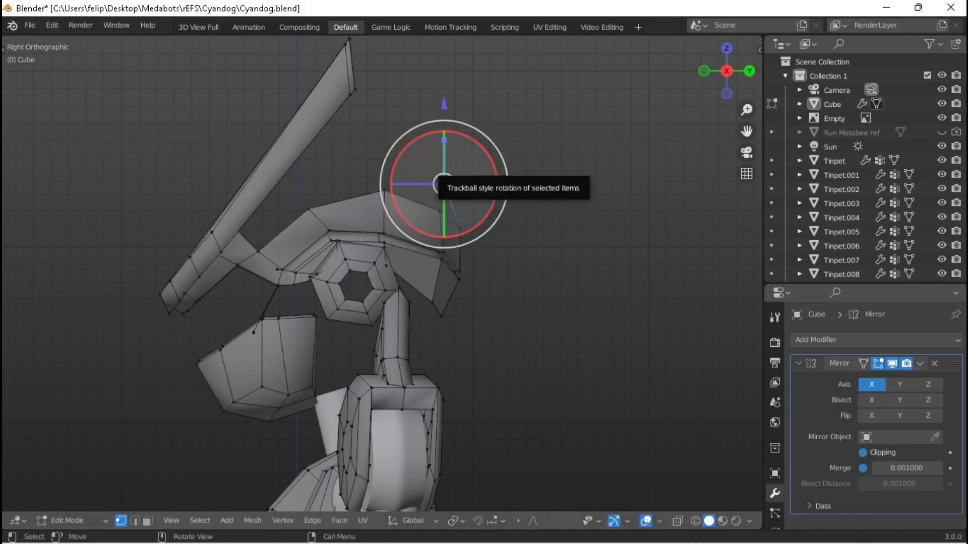
{"action": "left_click", "coordinate": [397, 143]}
{"action": "key", "text": "e"}
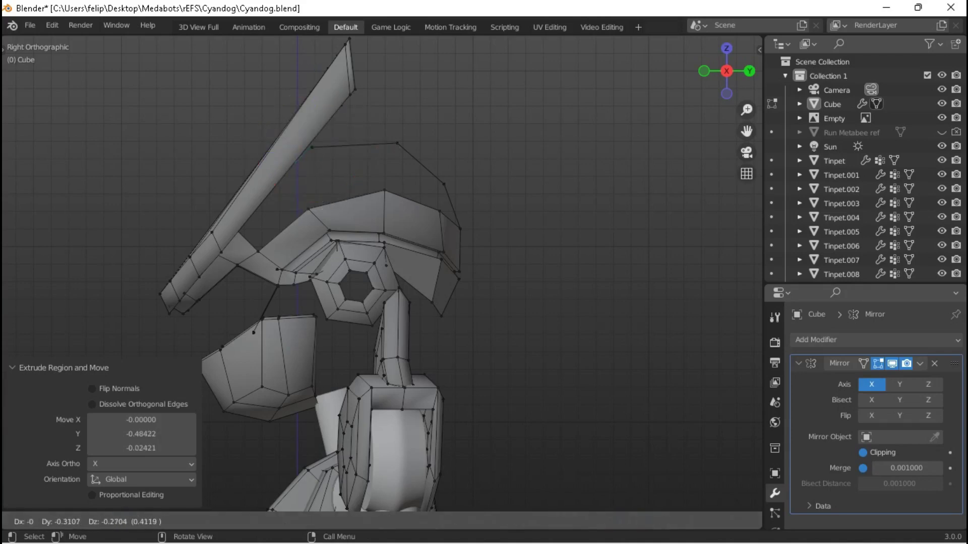
{"action": "key", "text": "Return"}
Fill the skull shell with faces between the centre profile and the band, adjusting vertices to round it.
{"action": "key", "text": "Tab"}
{"action": "middle_click_drag", "start_coordinate": [353, 262], "coordinate": [298, 263]}
{"action": "key", "text": "Tab"}
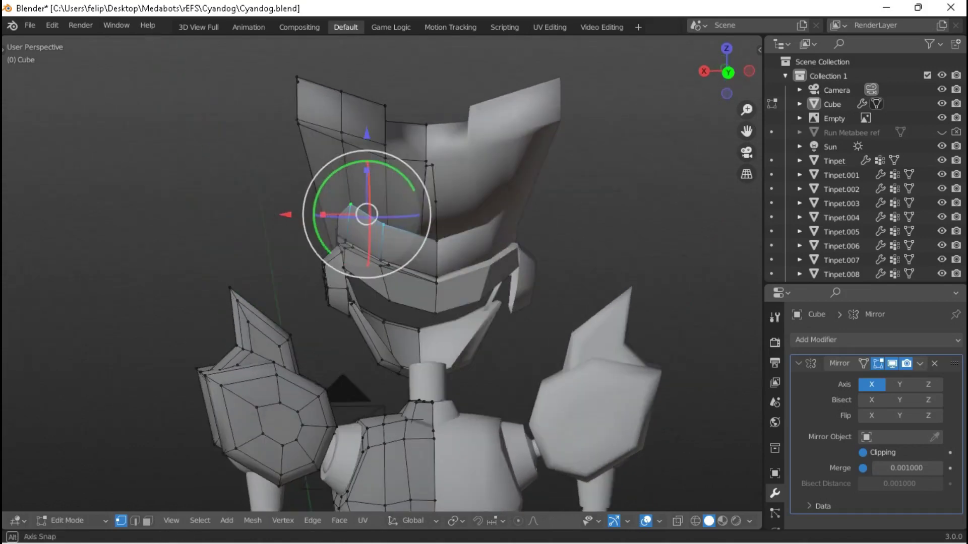
{"action": "left_click_drag", "start_coordinate": [366, 214], "coordinate": [375, 200]}
{"action": "middle_click_drag", "start_coordinate": [353, 262], "coordinate": [363, 220]}
{"action": "key", "text": "Escape"}
{"action": "key", "text": "g"}
{"action": "key", "text": "Escape"}
{"action": "key", "text": "g"}
{"action": "key", "text": "Escape"}
{"action": "key", "text": "g"}
{"action": "key", "text": "Escape"}
{"action": "key", "text": "g"}
{"action": "key", "text": "Escape"}
{"action": "key", "text": "Escape"}
{"action": "key", "text": "Return"}
Select the helmet plate's linked geometry and hide it to expose the front of the skull.
{"action": "middle_click_drag", "start_coordinate": [383, 272], "coordinate": [433, 249]}
{"action": "key", "text": "shift+z"}
{"action": "key", "text": "6"}
{"action": "key", "text": "ctrl+l"}
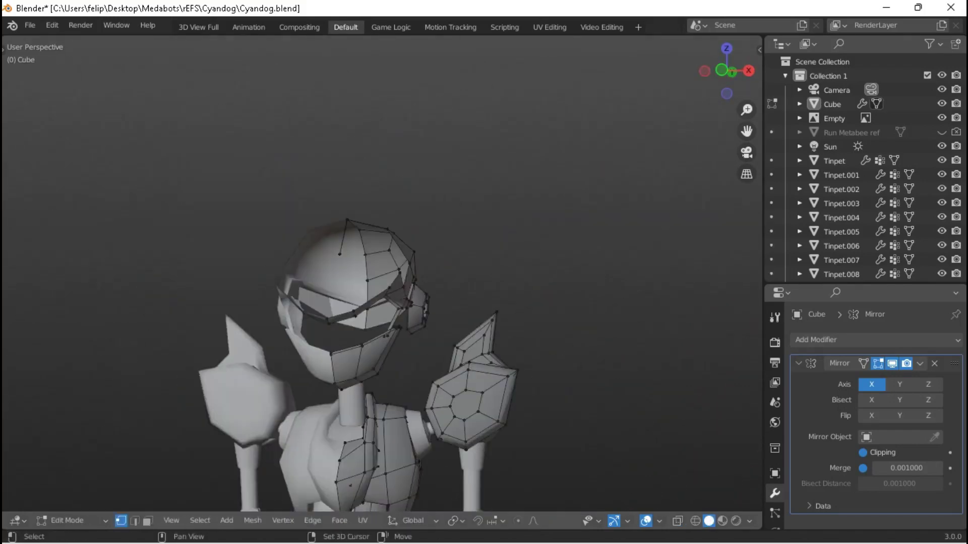
Extrude and adjust the skull's remaining edges to complete the shell behind the helmet plate.
{"action": "middle_click_drag", "start_coordinate": [384, 272], "coordinate": [181, 262]}
{"action": "key", "text": "e"}
{"action": "key", "text": "g"}
{"action": "key", "text": "Return"}
{"action": "key", "text": "e"}
{"action": "key", "text": "Return"}
{"action": "key", "text": "ctrl+z"}
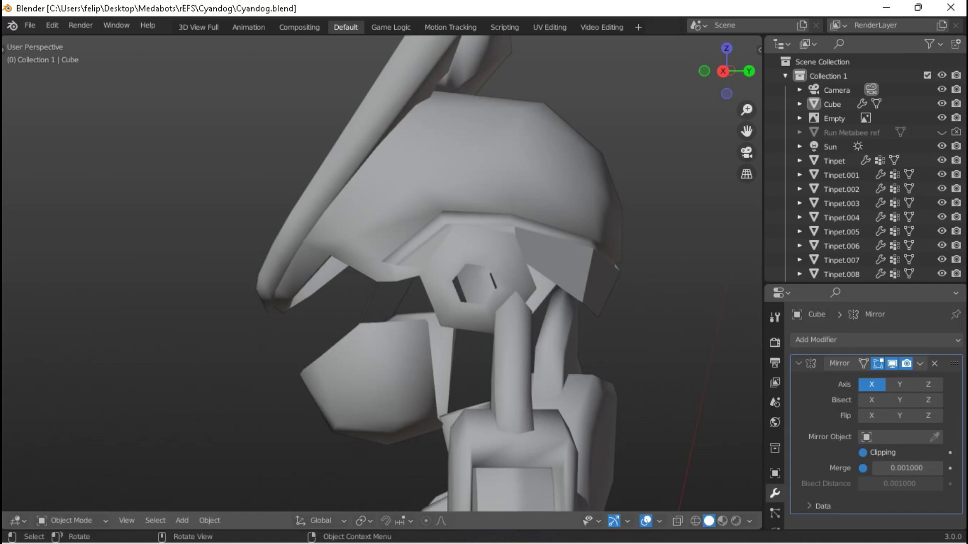
Apply smooth shading to the armour object, clear the selection and save the file.
{"action": "scroll", "coordinate": [383, 272], "scroll_direction": "down", "scroll_amount": 5}
{"action": "right_click", "coordinate": [357, 218]}
{"action": "left_click", "coordinate": [356, 218]}
{"action": "middle_click_drag", "start_coordinate": [384, 272], "coordinate": [559, 277]}
{"action": "key", "text": "alt+a"}
{"action": "key", "text": "ctrl+s"}
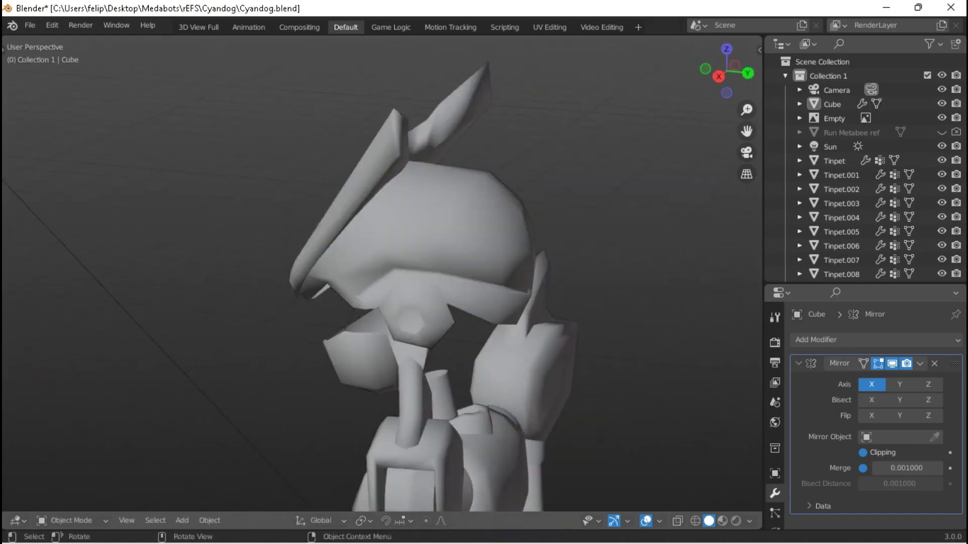
Duplicate the ear disc's hexagonal edge loop, scale the copy to 1.396 and place it below the disc in side view.
{"action": "middle_click_drag", "start_coordinate": [383, 272], "coordinate": [604, 302]}
{"action": "key", "text": "Tab"}
{"action": "key", "text": "Tab"}
{"action": "scroll", "coordinate": [383, 273], "scroll_direction": "up", "scroll_amount": 5}
{"action": "key", "text": "Tab"}
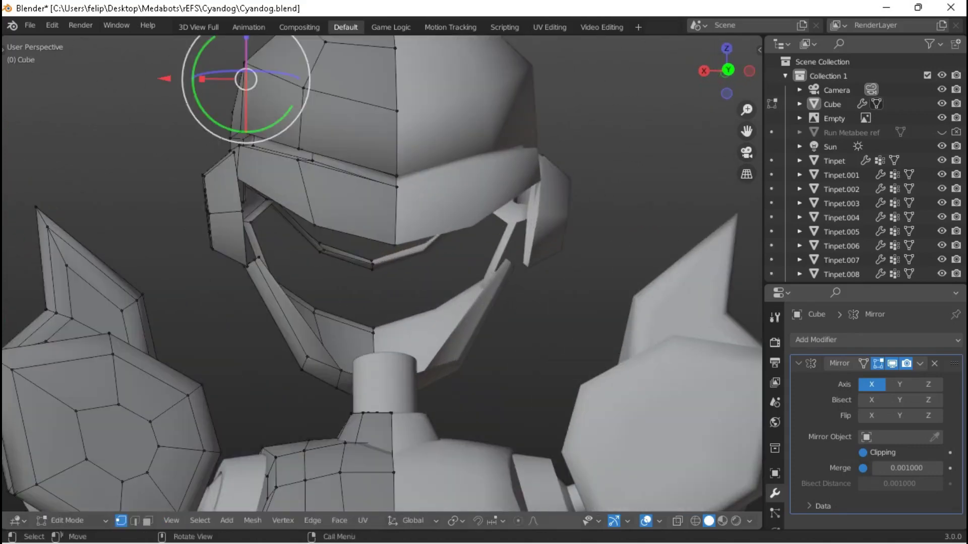
{"action": "middle_click_drag", "start_coordinate": [605, 303], "coordinate": [645, 303]}
{"action": "key", "text": "KP_3"}
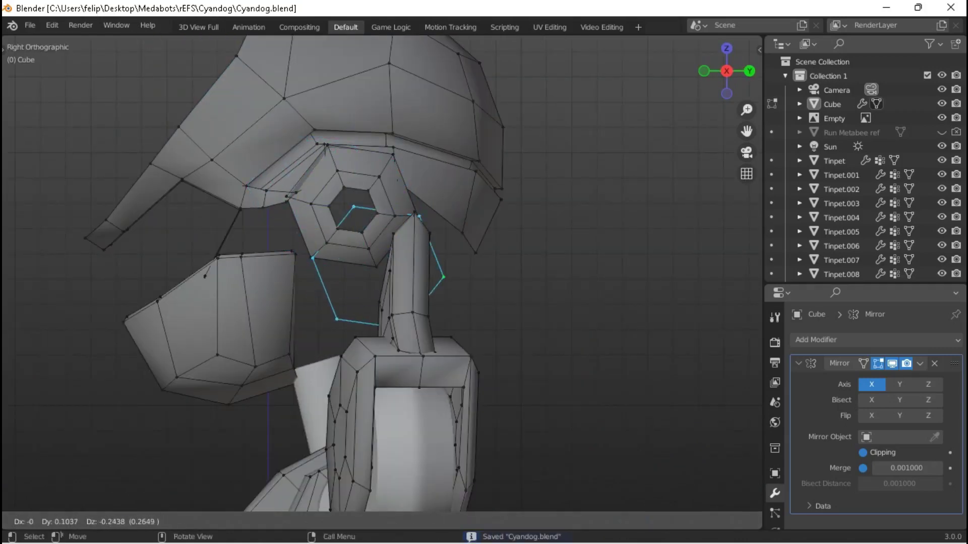
{"action": "key", "text": "shift+d"}
{"action": "key", "text": "Escape"}
{"action": "key", "text": "s"}
{"action": "left_click", "coordinate": [535, 313]}
{"action": "key", "text": "g"}
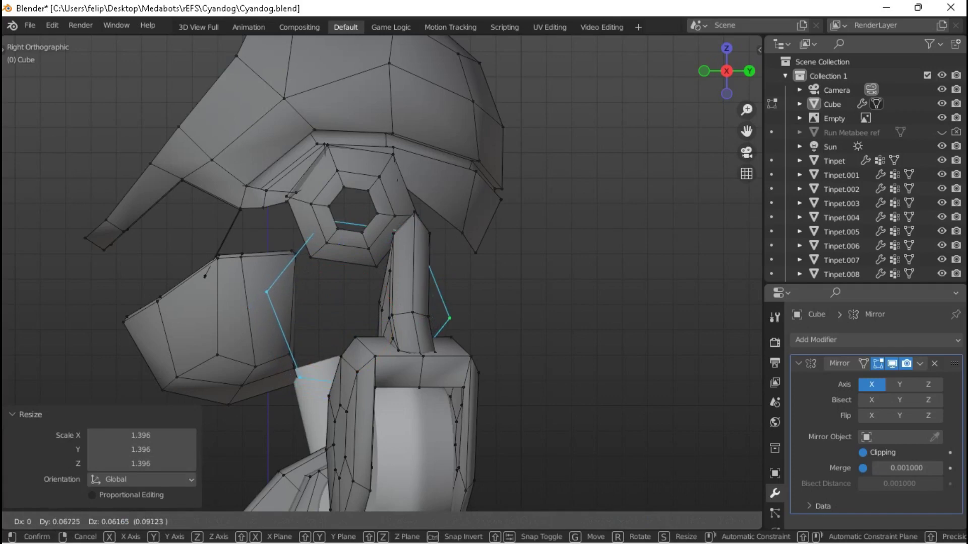
{"action": "key", "text": "Return"}
Move the copied hexagon -0.4026 along X and rotate it -6.9° in top view to line it up beside the neck.
{"action": "middle_click_drag", "start_coordinate": [504, 303], "coordinate": [544, 302]}
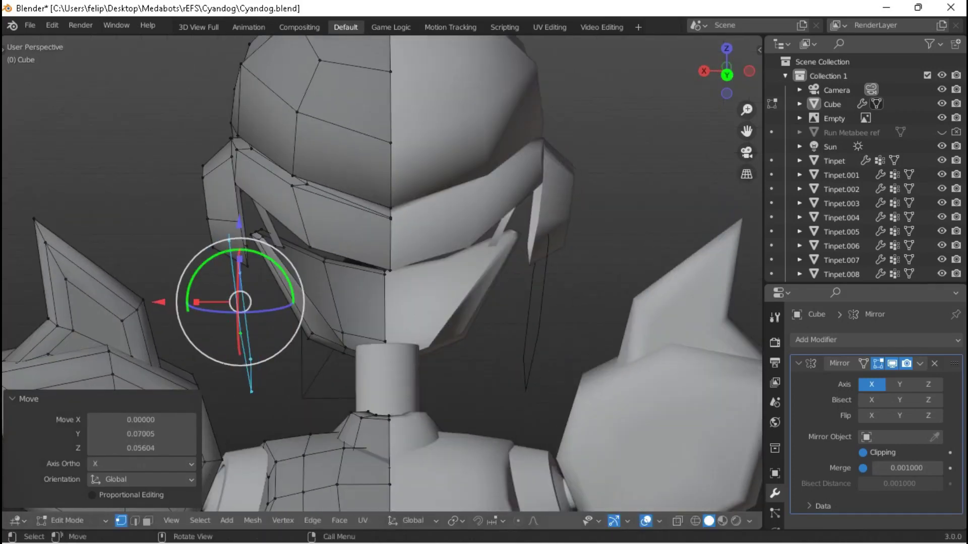
{"action": "key", "text": "g"}
{"action": "key", "text": "x"}
{"action": "key", "text": "Return"}
{"action": "key", "text": "KP_1"}
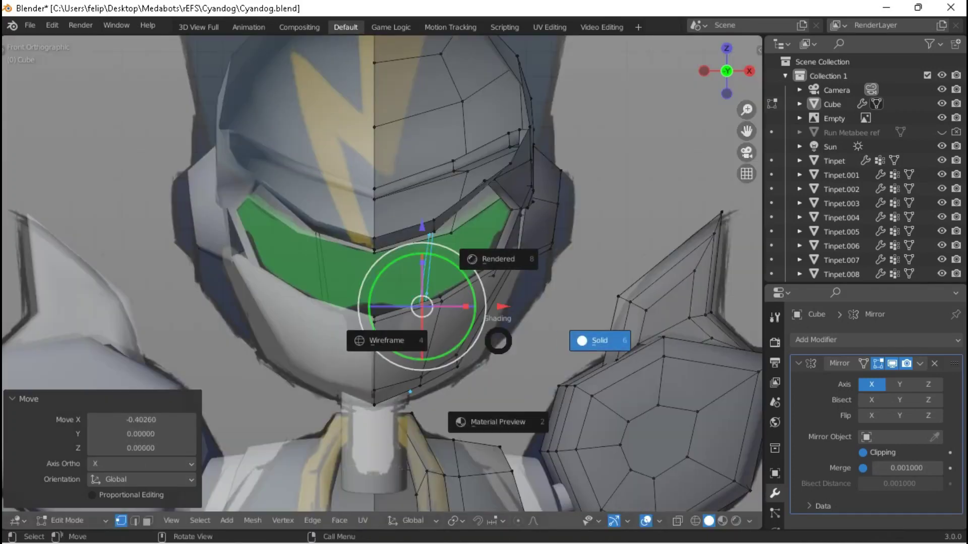
{"action": "key", "text": "4"}
{"action": "key", "text": "KP_7"}
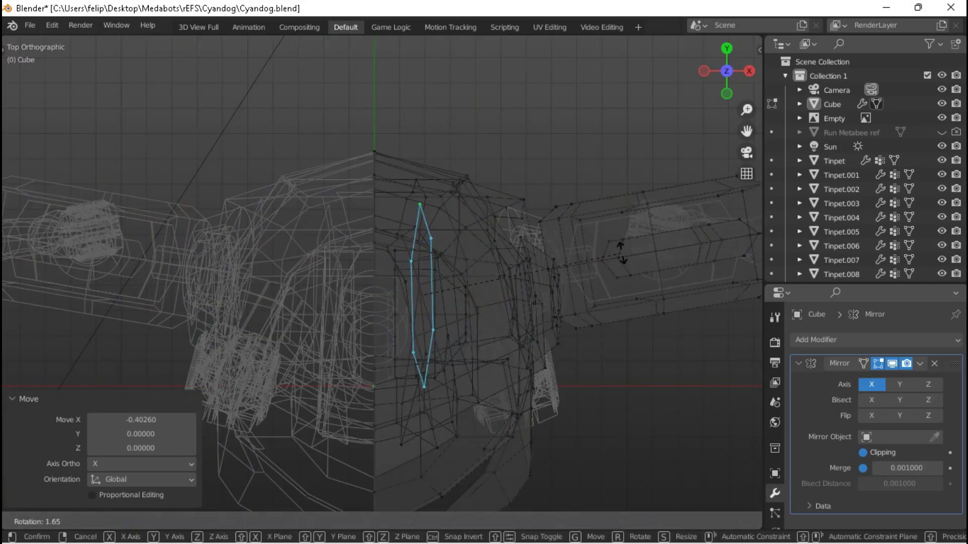
{"action": "left_click", "coordinate": [621, 252]}
{"action": "key", "text": "KP_1"}
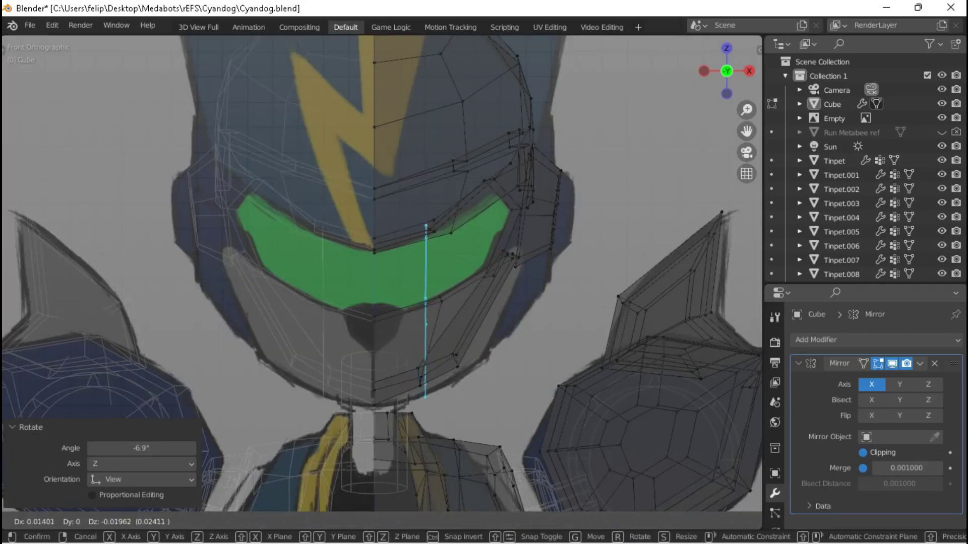
{"action": "key", "text": "Return"}
Shift the hexagon loop another -0.03958 along X toward the head's centre line.
{"action": "middle_click_drag", "start_coordinate": [454, 302], "coordinate": [389, 281]}
{"action": "key", "text": "z"}
{"action": "left_click", "coordinate": [493, 281]}
{"action": "middle_click_drag", "start_coordinate": [492, 281], "coordinate": [404, 217]}
{"action": "key", "text": "Escape"}
{"action": "left_click", "coordinate": [200, 178]}
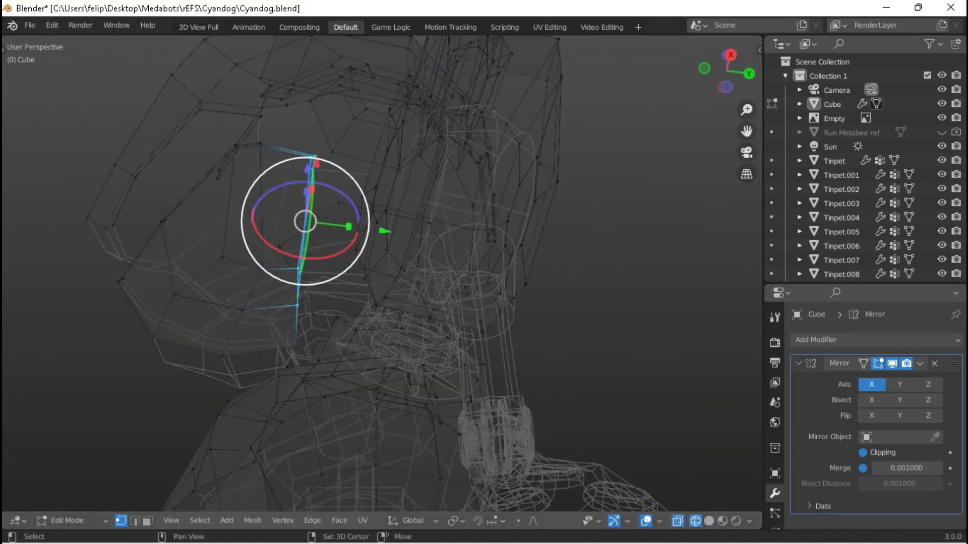
{"action": "key", "text": "Escape"}
{"action": "key", "text": "z"}
{"action": "left_click", "coordinate": [460, 231]}
{"action": "mouse_move", "coordinate": [460, 232]}
{"action": "middle_mouse_down"}
{"action": "mouse_move", "coordinate": [363, 267]}
{"action": "mouse_move", "coordinate": [383, 272]}
{"action": "middle_mouse_up"}
{"action": "key", "text": "Tab"}
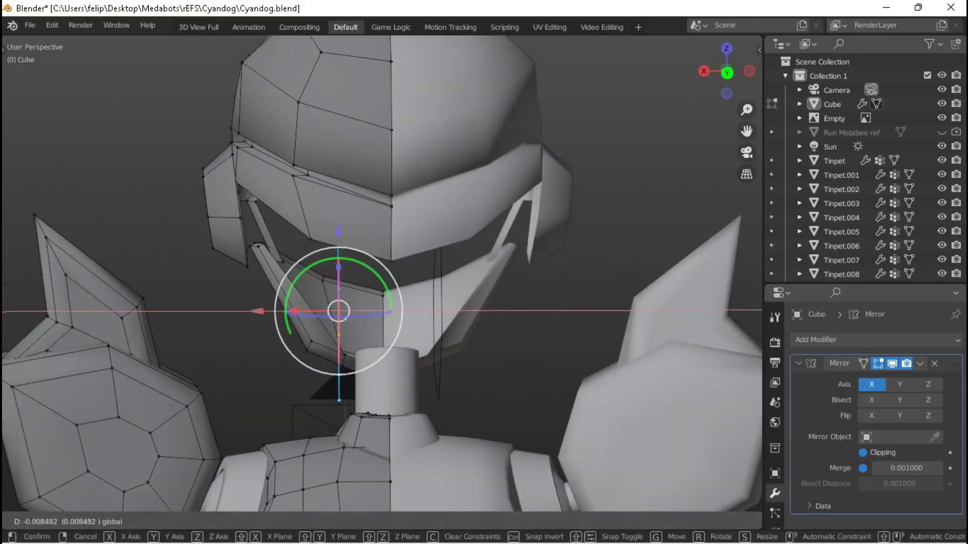
{"action": "left_click", "coordinate": [256, 311]}
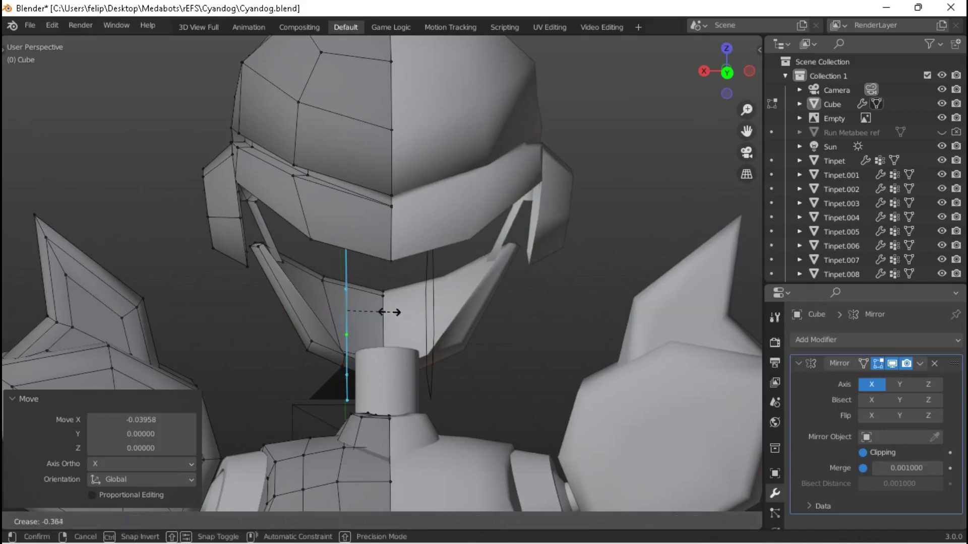
{"action": "mouse_move", "coordinate": [383, 273]}
{"action": "middle_mouse_down"}
{"action": "mouse_move", "coordinate": [353, 273]}
{"action": "mouse_move", "coordinate": [383, 272]}
{"action": "middle_mouse_up"}
{"action": "key", "text": "g"}
{"action": "left_click", "coordinate": [338, 310]}
Extrude and scale the hexagon loop into a thick ring with an open centre beside the neck.
{"action": "key", "text": "Tab"}
{"action": "mouse_move", "coordinate": [339, 310]}
{"action": "middle_mouse_down"}
{"action": "mouse_move", "coordinate": [383, 273]}
{"action": "mouse_move", "coordinate": [363, 236]}
{"action": "mouse_move", "coordinate": [383, 272]}
{"action": "mouse_move", "coordinate": [363, 252]}
{"action": "middle_mouse_up"}
{"action": "scroll", "coordinate": [363, 283], "scroll_direction": "down", "scroll_amount": 8}
{"action": "scroll", "coordinate": [373, 277], "scroll_direction": "up", "scroll_amount": 8}
{"action": "key", "text": "Tab"}
{"action": "key", "text": "4"}
{"action": "key", "text": "shift+z"}
{"action": "key", "text": "e"}
{"action": "key", "text": "Escape"}
{"action": "key", "text": "s"}
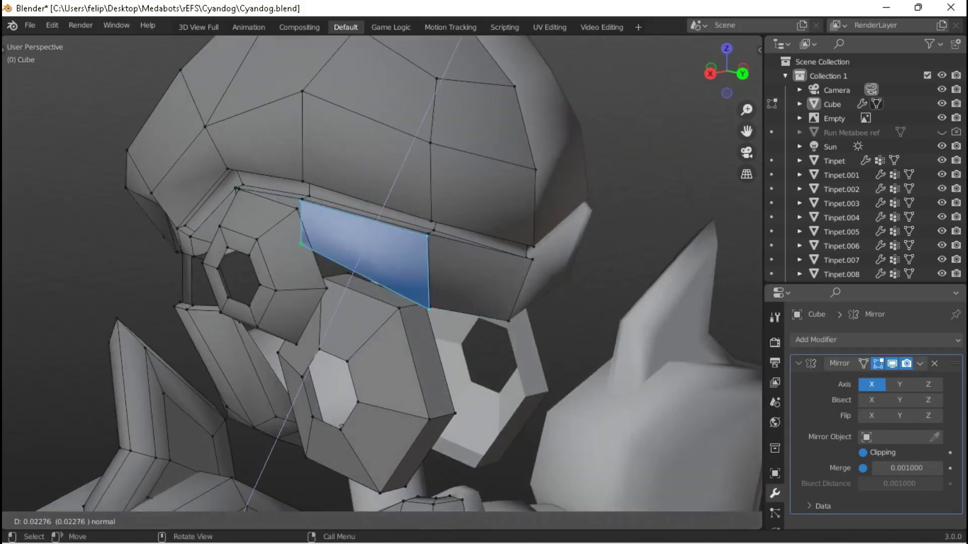
Extrude the rear band's side face behind the ear disc, scale it to 0.591 and open a hole there.
{"action": "left_click", "coordinate": [460, 252]}
{"action": "middle_click_drag", "start_coordinate": [383, 272], "coordinate": [330, 235]}
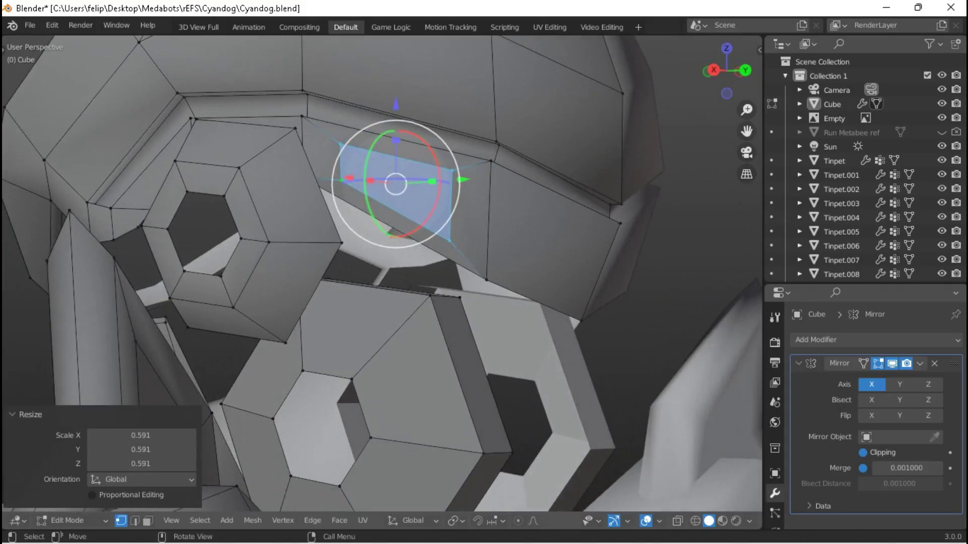
{"action": "key", "text": "ctrl+z"}
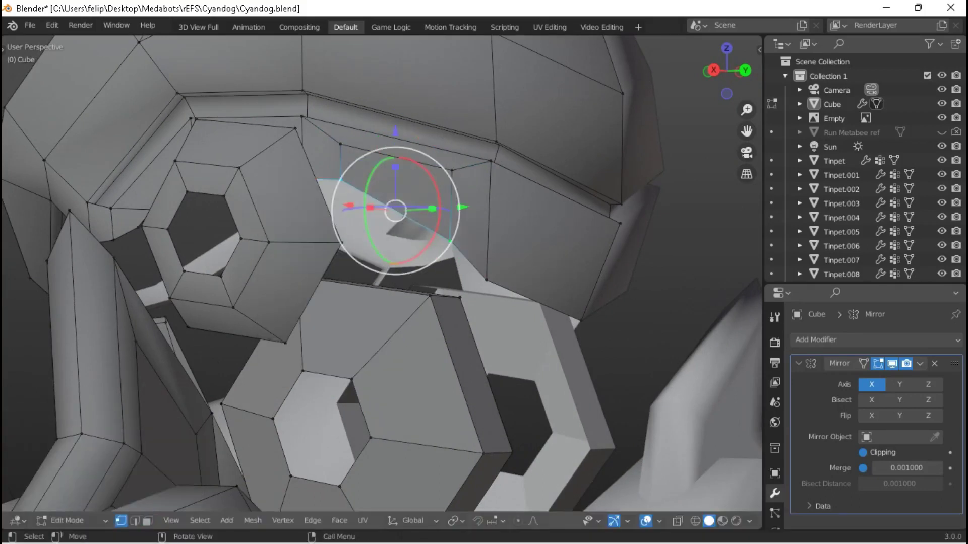
{"action": "key", "text": "Return"}
{"action": "middle_click_drag", "start_coordinate": [353, 252], "coordinate": [308, 242]}
{"action": "scroll", "coordinate": [383, 272], "scroll_direction": "down", "scroll_amount": 5}
{"action": "key", "text": "Tab"}
{"action": "middle_click_drag", "start_coordinate": [384, 272], "coordinate": [322, 236]}
{"action": "key", "text": "Tab"}
Extend the hexagon ring's outer side outward and upward as a bracket, rotating and scaling its end.
{"action": "key", "text": "KP_5"}
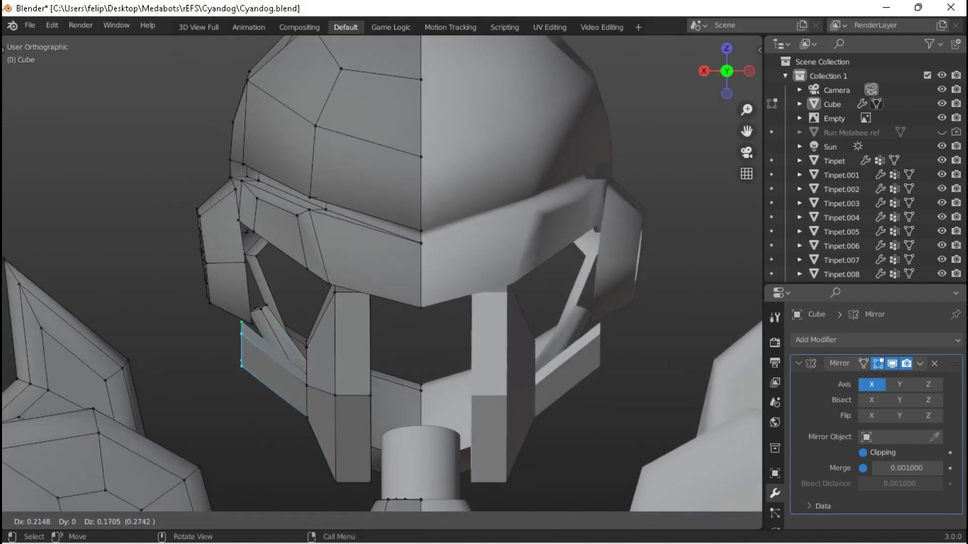
{"action": "key", "text": "Return"}
{"action": "key", "text": "r"}
{"action": "key", "text": "Return"}
{"action": "key", "text": "s"}
{"action": "key", "text": "Return"}
{"action": "middle_click_drag", "start_coordinate": [323, 237], "coordinate": [393, 227]}
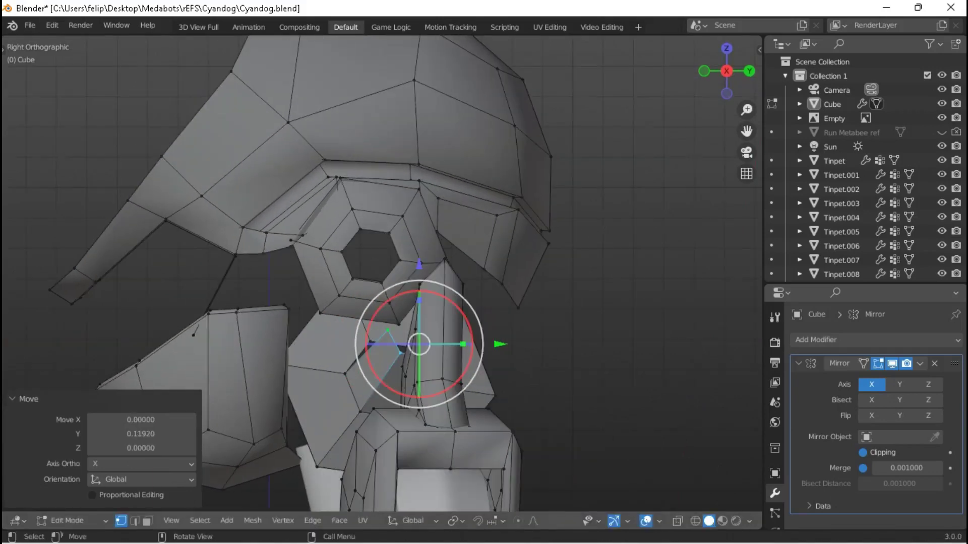
Select the shoulder armour's linked geometry and hide it to expose the lower head.
{"action": "scroll", "coordinate": [383, 272], "scroll_direction": "down", "scroll_amount": 3}
{"action": "middle_click_drag", "start_coordinate": [383, 272], "coordinate": [227, 310]}
{"action": "key", "text": "ctrl+l"}
{"action": "key", "text": "h"}
{"action": "scroll", "coordinate": [414, 259], "scroll_direction": "up", "scroll_amount": 3}
Adjust the bracket's vertices and extend its end upward to the opening in the rear band.
{"action": "left_click", "coordinate": [371, 272]}
{"action": "key", "text": "Return"}
{"action": "key", "text": "g"}
{"action": "key", "text": "Return"}
{"action": "scroll", "coordinate": [332, 279], "scroll_direction": "down", "scroll_amount": 6}
{"action": "scroll", "coordinate": [333, 280], "scroll_direction": "up", "scroll_amount": 8}
{"action": "key", "text": "Return"}
{"action": "key", "text": "g"}
{"action": "key", "text": "Return"}
{"action": "key", "text": "KP_3"}
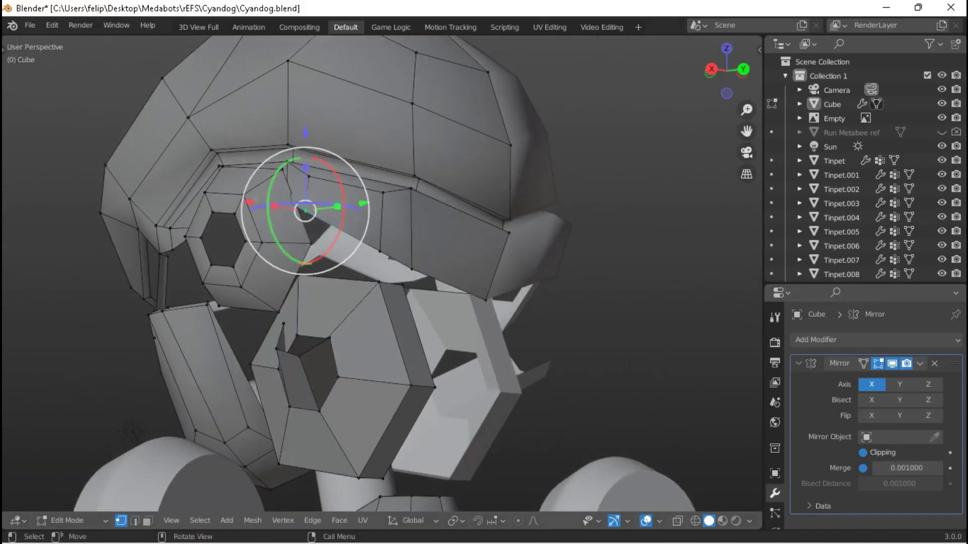
{"action": "key", "text": "shift+z"}
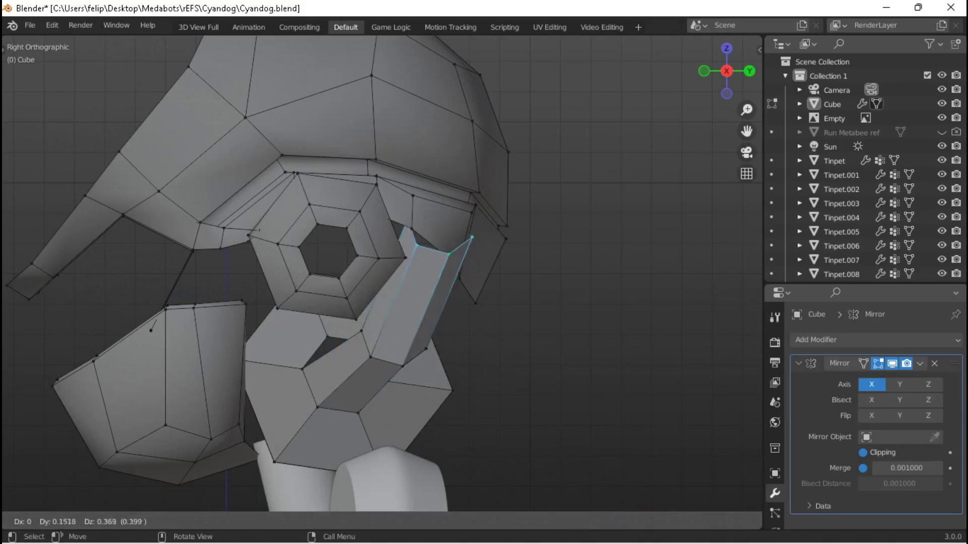
{"action": "key", "text": "Return"}
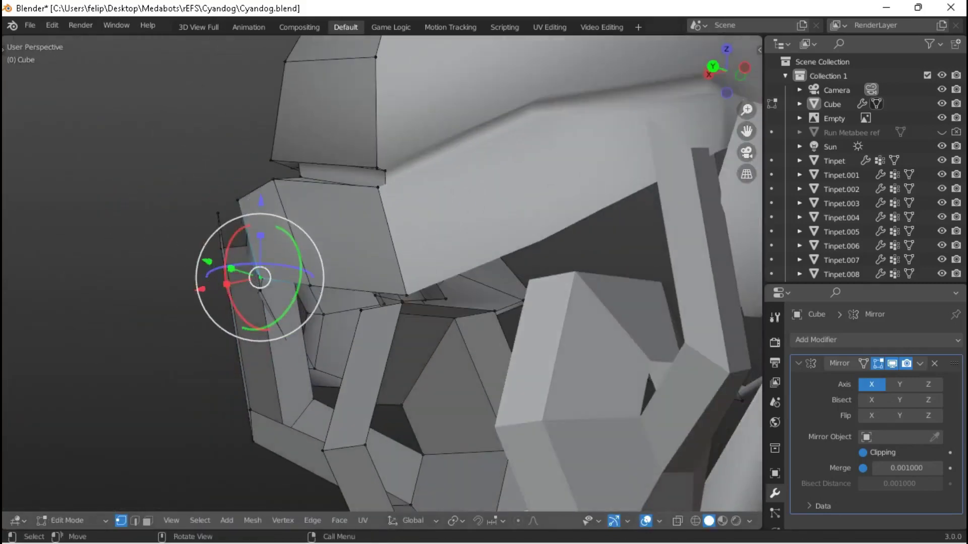
Move the bracket's upper end vertices to fit against the underside of the rear band.
{"action": "key", "text": "Return"}
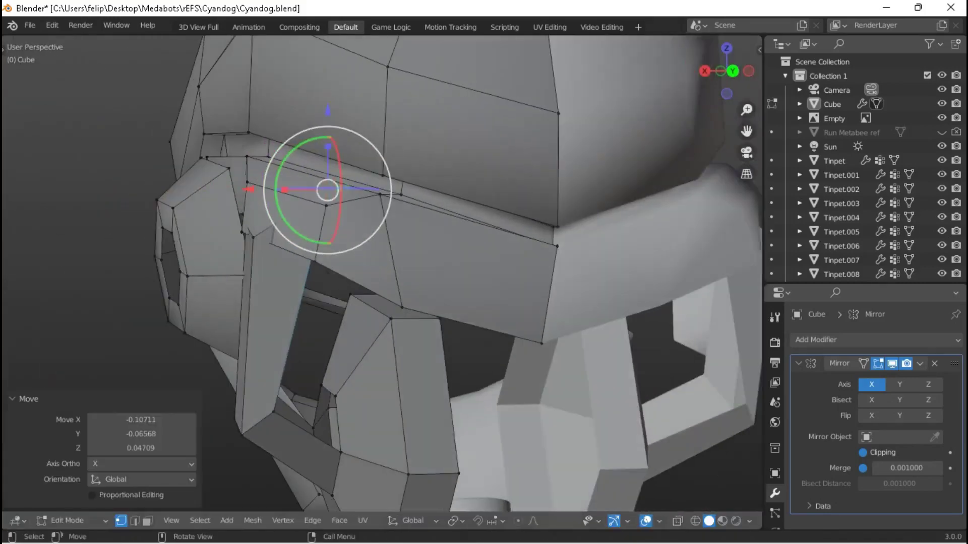
{"action": "key", "text": "g"}
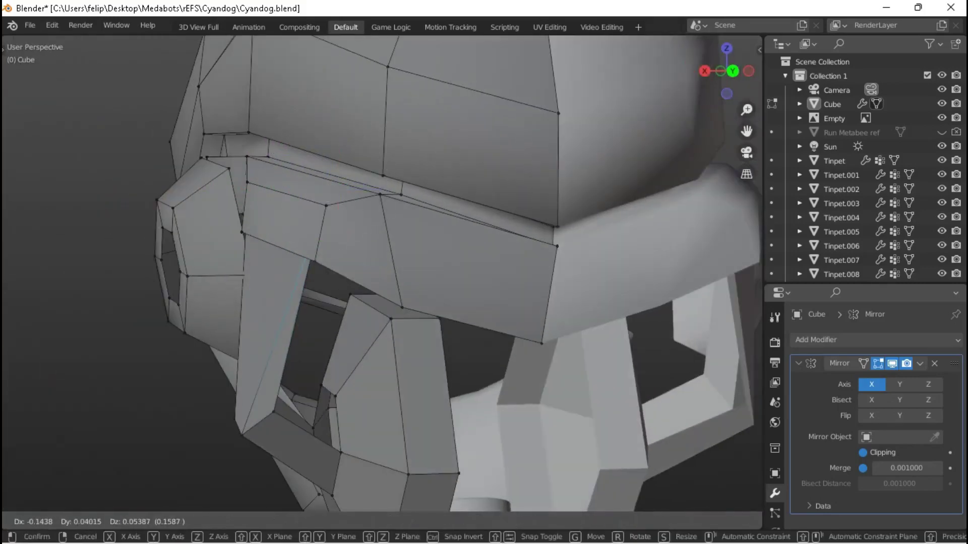
{"action": "key", "text": "Return"}
Reposition the bracket's upper vertices inside the band opening using the wireframe display.
{"action": "key", "text": "z"}
{"action": "left_click", "coordinate": [277, 244]}
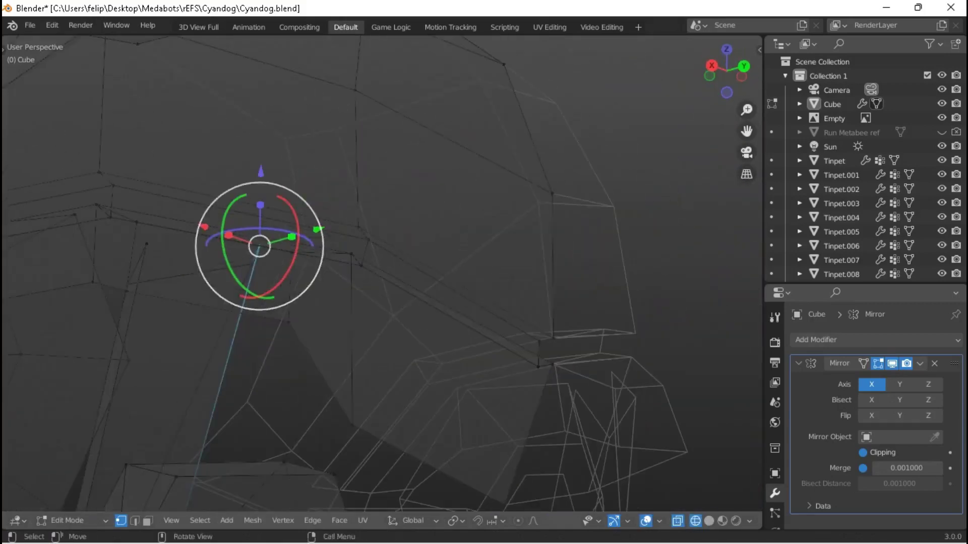
{"action": "key", "text": "Return"}
{"action": "middle_click_drag", "start_coordinate": [353, 258], "coordinate": [383, 262]}
{"action": "key", "text": "g"}
{"action": "key", "text": "Return"}
{"action": "middle_click_drag", "start_coordinate": [307, 275], "coordinate": [283, 283]}
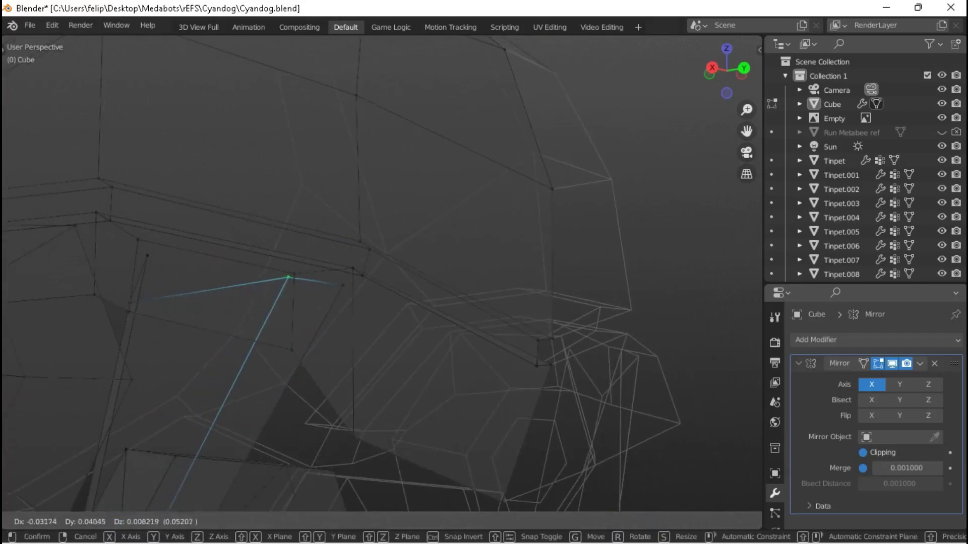
{"action": "middle_click_drag", "start_coordinate": [282, 282], "coordinate": [358, 280]}
{"action": "key", "text": "Return"}
Adjust the lower corner vertex of the rear band's side opening behind the ear disc in see-through display.
{"action": "key", "text": "shift+z"}
{"action": "key", "text": "alt+z"}
{"action": "key", "text": "alt+z"}
{"action": "key", "text": "Tab"}
{"action": "key", "text": "Tab"}
{"action": "left_click", "coordinate": [323, 242]}
{"action": "right_click", "coordinate": [323, 242]}
{"action": "middle_click_drag", "start_coordinate": [323, 242], "coordinate": [403, 219]}
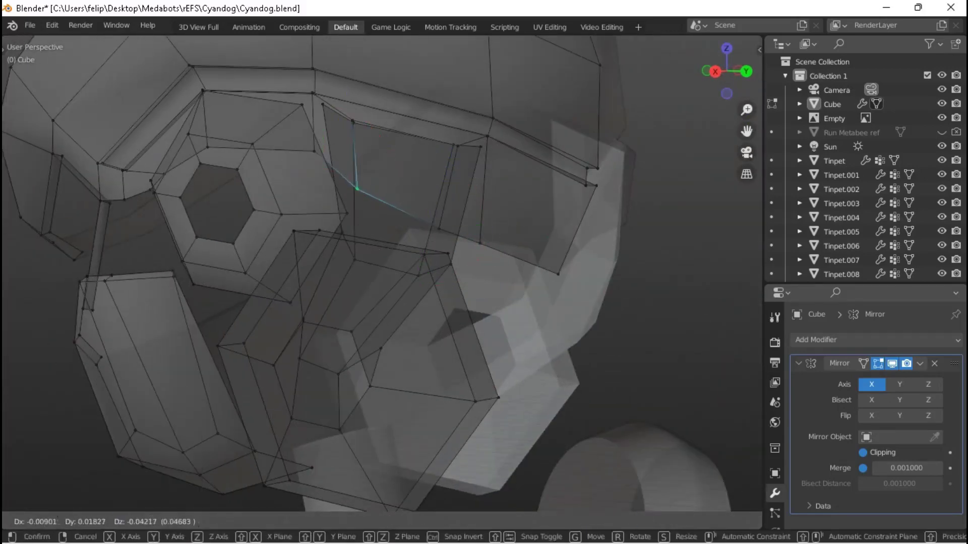
{"action": "key", "text": "Return"}
Move the bracket's rear inner vertices to straighten the link beneath the rear band.
{"action": "scroll", "coordinate": [381, 272], "scroll_direction": "down", "scroll_amount": 5}
{"action": "mouse_move", "coordinate": [381, 272]}
{"action": "middle_mouse_down"}
{"action": "mouse_move", "coordinate": [410, 271]}
{"action": "mouse_move", "coordinate": [388, 262]}
{"action": "middle_mouse_up"}
{"action": "scroll", "coordinate": [381, 272], "scroll_direction": "up", "scroll_amount": 3}
{"action": "key", "text": "g"}
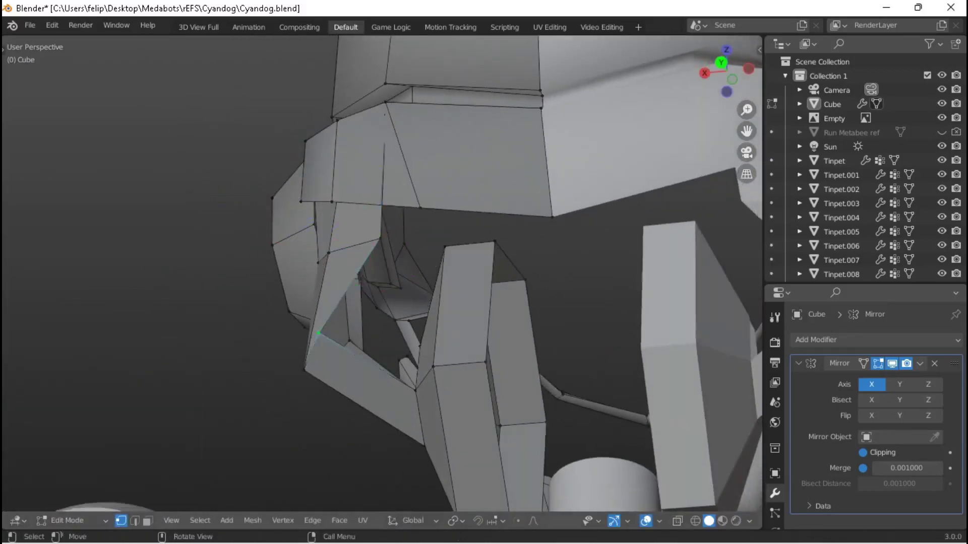
{"action": "middle_click_drag", "start_coordinate": [325, 252], "coordinate": [539, 252]}
{"action": "key", "text": "Tab"}
{"action": "scroll", "coordinate": [300, 245], "scroll_direction": "down", "scroll_amount": 3}
{"action": "scroll", "coordinate": [323, 249], "scroll_direction": "down", "scroll_amount": 2}
{"action": "key", "text": "Tab"}
{"action": "scroll", "coordinate": [323, 250], "scroll_direction": "up", "scroll_amount": 5}
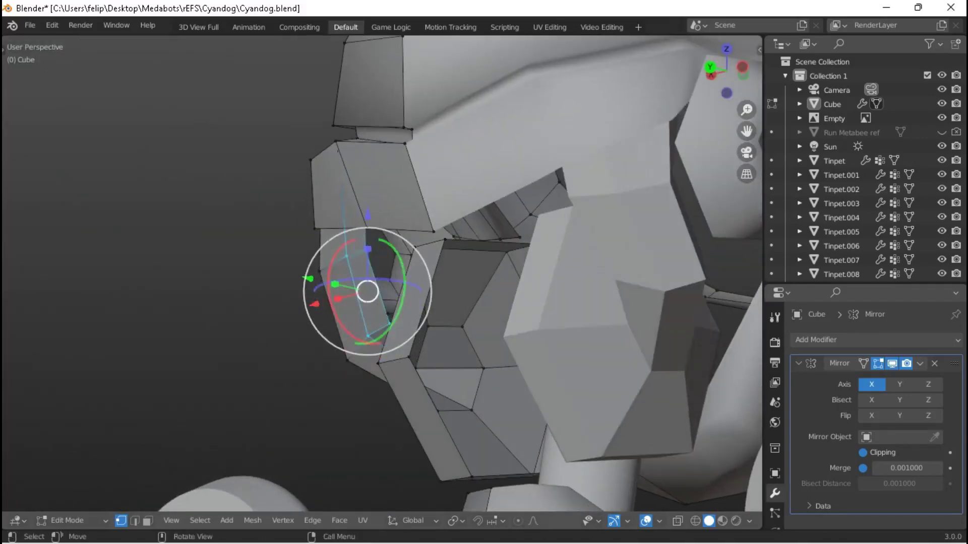
Refine the bracket's vertices, moving those below the ear disc -0.05137 in Y and 0.05604 in Z.
{"action": "middle_click_drag", "start_coordinate": [342, 204], "coordinate": [383, 204]}
{"action": "key", "text": "shift+z"}
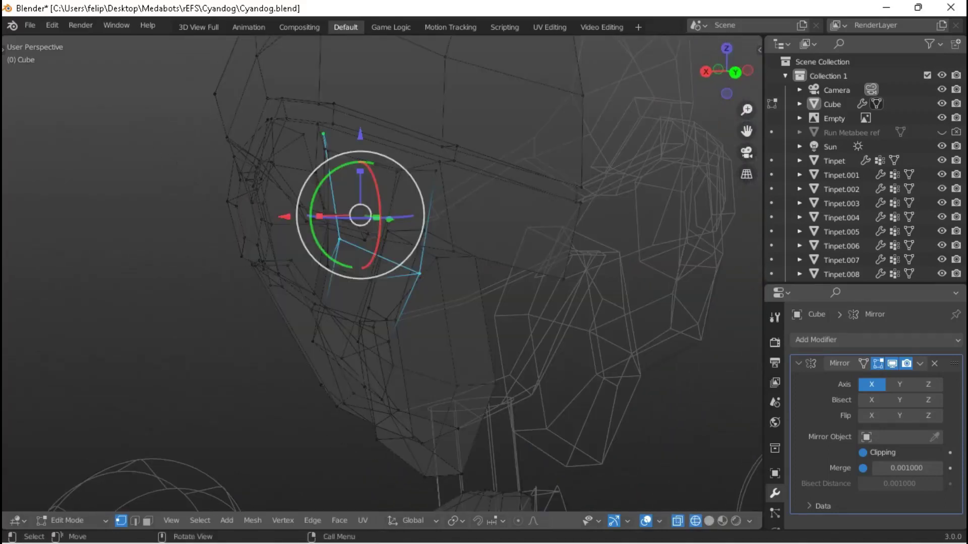
{"action": "left_click", "coordinate": [575, 214]}
{"action": "key", "text": "Tab"}
{"action": "middle_click_drag", "start_coordinate": [504, 214], "coordinate": [706, 217]}
{"action": "scroll", "coordinate": [383, 273], "scroll_direction": "up", "scroll_amount": 3}
{"action": "middle_click_drag", "start_coordinate": [383, 272], "coordinate": [434, 272]}
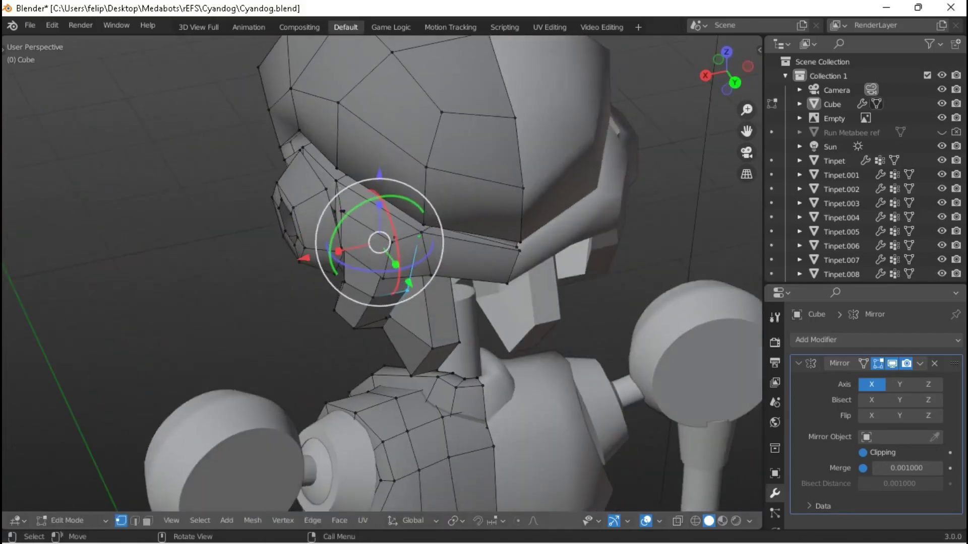
{"action": "middle_click_drag", "start_coordinate": [383, 272], "coordinate": [484, 272]}
{"action": "key", "text": "Return"}
{"action": "key", "text": "Return"}
{"action": "middle_click_drag", "start_coordinate": [474, 353], "coordinate": [647, 299]}
{"action": "key", "text": "Return"}
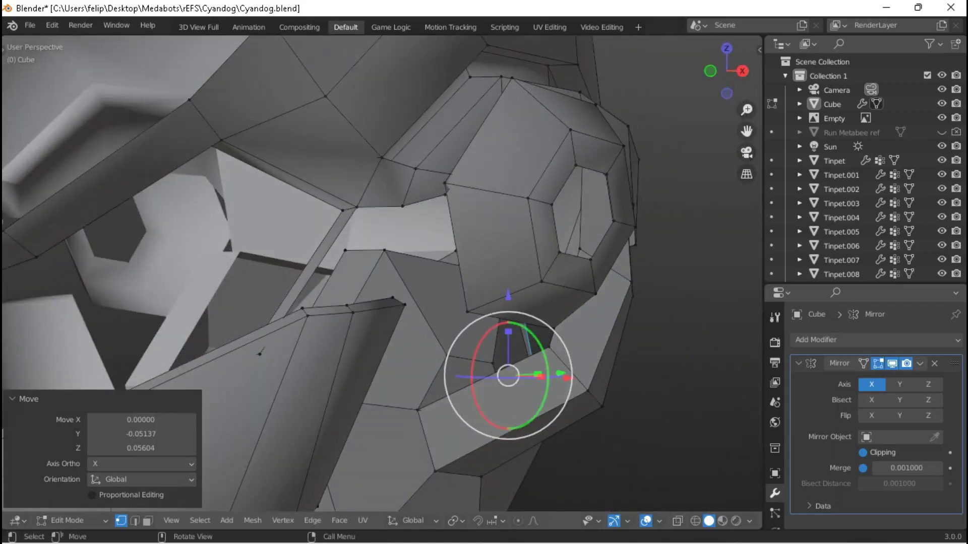
Add a loop cut across the thin strut between helmet and face guard, and save the file.
{"action": "scroll", "coordinate": [648, 300], "scroll_direction": "up", "scroll_amount": 4}
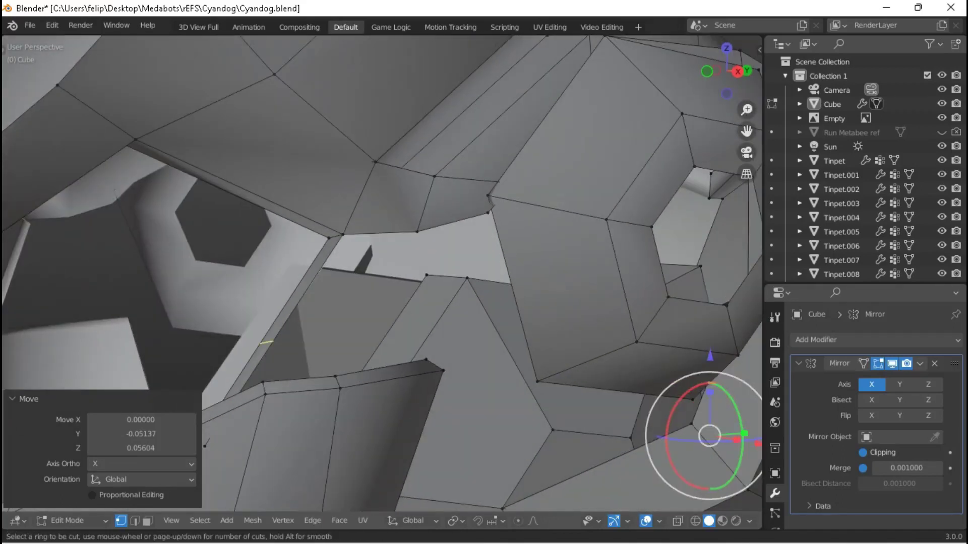
{"action": "left_click", "coordinate": [331, 207]}
{"action": "middle_click_drag", "start_coordinate": [330, 207], "coordinate": [333, 267]}
{"action": "key", "text": "Tab"}
{"action": "key", "text": "Tab"}
{"action": "scroll", "coordinate": [381, 274], "scroll_direction": "down", "scroll_amount": 10}
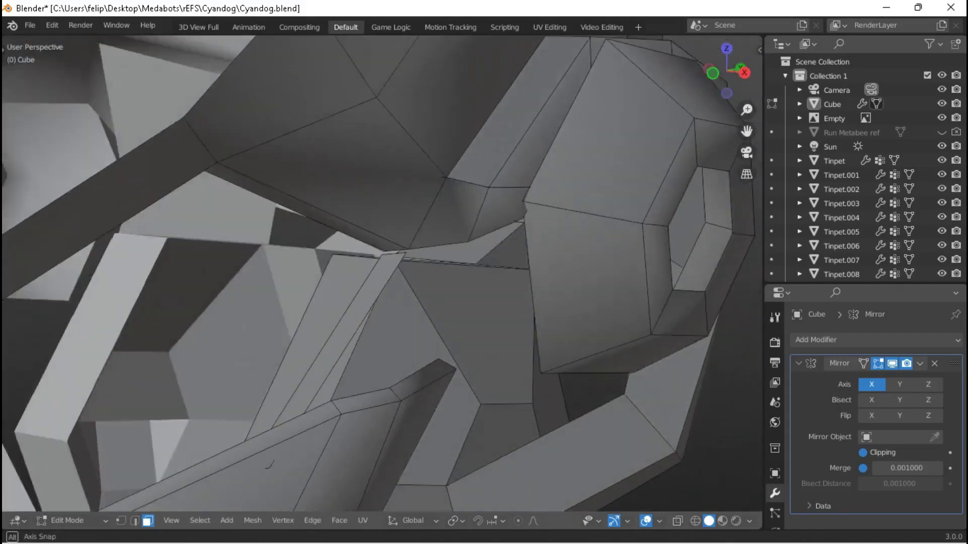
{"action": "scroll", "coordinate": [381, 274], "scroll_direction": "up", "scroll_amount": 10}
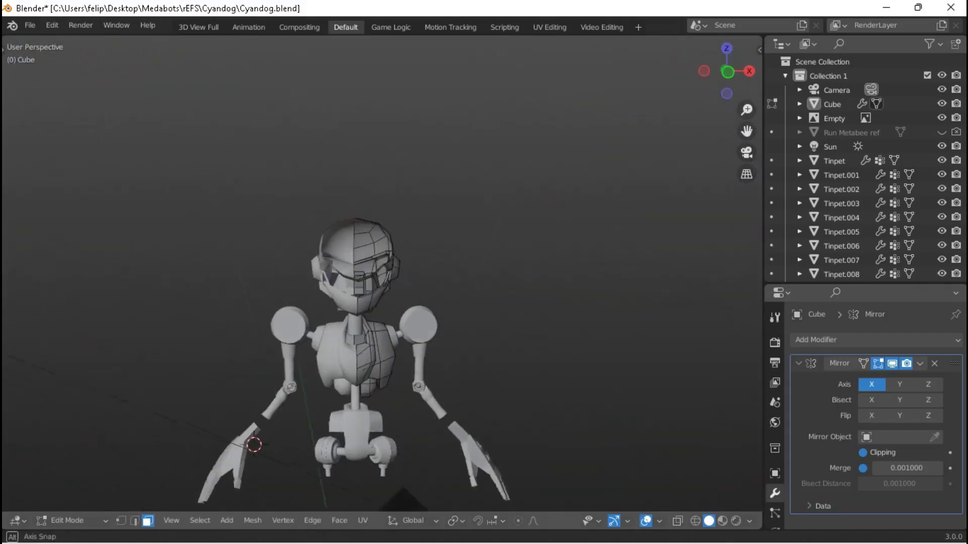
{"action": "middle_click_drag", "start_coordinate": [381, 273], "coordinate": [323, 280]}
{"action": "key", "text": "ctrl+s"}
Add a loop cut around the ear disc, then extrude and scale a narrow ring of faces to form a groove.
{"action": "scroll", "coordinate": [333, 278], "scroll_direction": "up", "scroll_amount": 4}
{"action": "scroll", "coordinate": [322, 280], "scroll_direction": "up", "scroll_amount": 3}
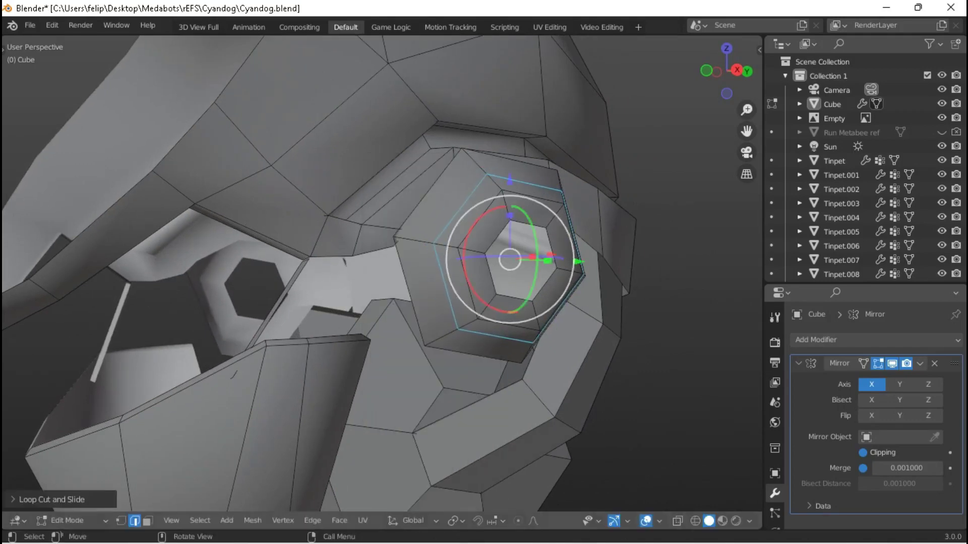
{"action": "scroll", "coordinate": [383, 273], "scroll_direction": "up", "scroll_amount": 3}
{"action": "key", "text": "3"}
{"action": "scroll", "coordinate": [383, 273], "scroll_direction": "down", "scroll_amount": 3}
{"action": "scroll", "coordinate": [679, 282], "scroll_direction": "up", "scroll_amount": 2}
{"action": "key", "text": "s"}
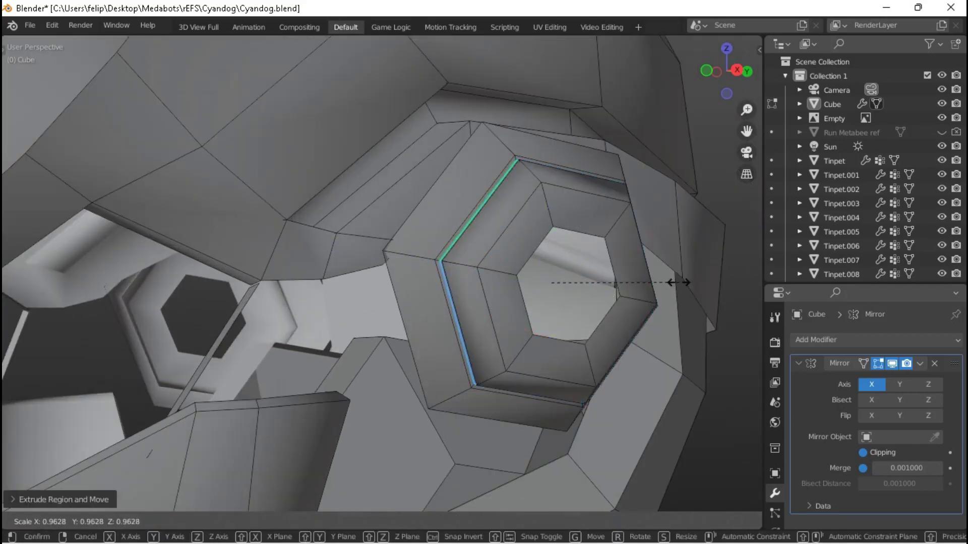
Save the file and apply smooth shading to the armour mesh in Object Mode.
{"action": "scroll", "coordinate": [383, 283], "scroll_direction": "down", "scroll_amount": 6}
{"action": "key", "text": "ctrl+s"}
{"action": "key", "text": "Tab"}
{"action": "right_click", "coordinate": [383, 283]}
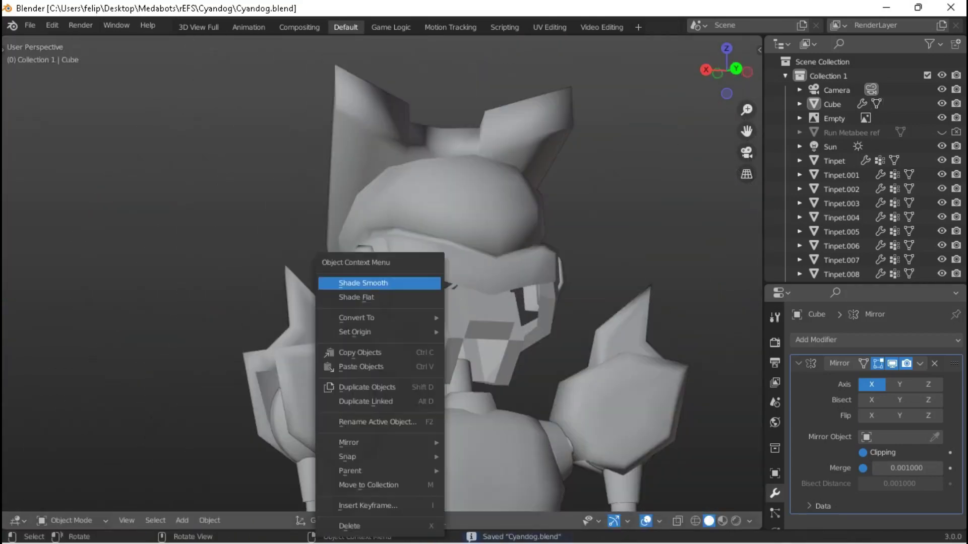
{"action": "left_click", "coordinate": [383, 283]}
Examine the smooth-shaded visor opening and side struts from several angles and against the front reference.
{"action": "key", "text": "alt+a"}
{"action": "scroll", "coordinate": [383, 282], "scroll_direction": "up", "scroll_amount": 3}
{"action": "middle_click_drag", "start_coordinate": [383, 283], "coordinate": [272, 313]}
{"action": "scroll", "coordinate": [323, 283], "scroll_direction": "down", "scroll_amount": 4}
{"action": "scroll", "coordinate": [360, 302], "scroll_direction": "down", "scroll_amount": 3}
{"action": "scroll", "coordinate": [384, 273], "scroll_direction": "up", "scroll_amount": 4}
{"action": "mouse_move", "coordinate": [383, 272]}
{"action": "middle_mouse_down"}
{"action": "mouse_move", "coordinate": [353, 272]}
{"action": "mouse_move", "coordinate": [393, 272]}
{"action": "mouse_move", "coordinate": [383, 272]}
{"action": "middle_mouse_up"}
{"action": "key", "text": "Tab"}
{"action": "scroll", "coordinate": [394, 272], "scroll_direction": "up", "scroll_amount": 3}
{"action": "key", "text": "Tab"}
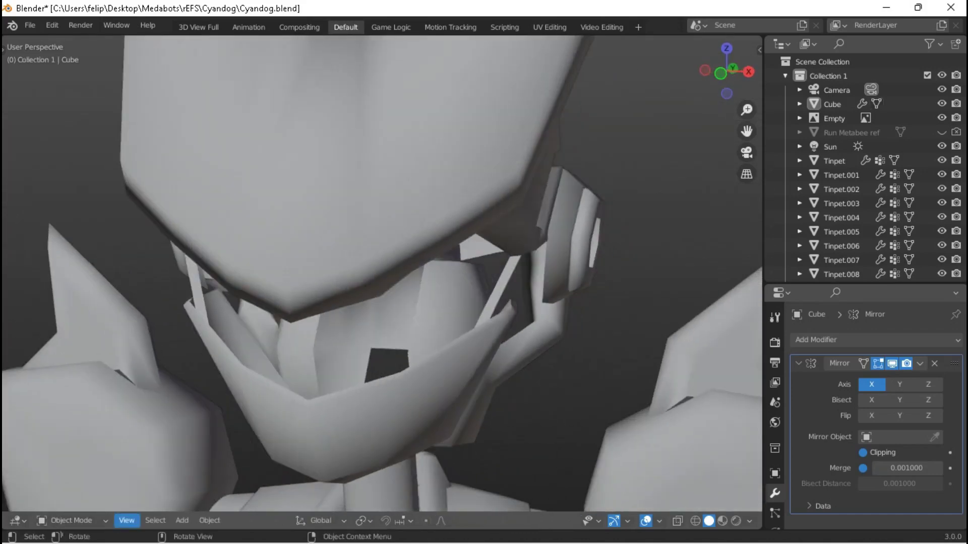
{"action": "key", "text": "Tab"}
{"action": "scroll", "coordinate": [383, 273], "scroll_direction": "down", "scroll_amount": 3}
{"action": "mouse_move", "coordinate": [383, 272]}
{"action": "middle_mouse_down"}
{"action": "mouse_move", "coordinate": [353, 272]}
{"action": "mouse_move", "coordinate": [383, 273]}
{"action": "middle_mouse_up"}
{"action": "key", "text": "Tab"}
{"action": "scroll", "coordinate": [383, 273], "scroll_direction": "up", "scroll_amount": 3}
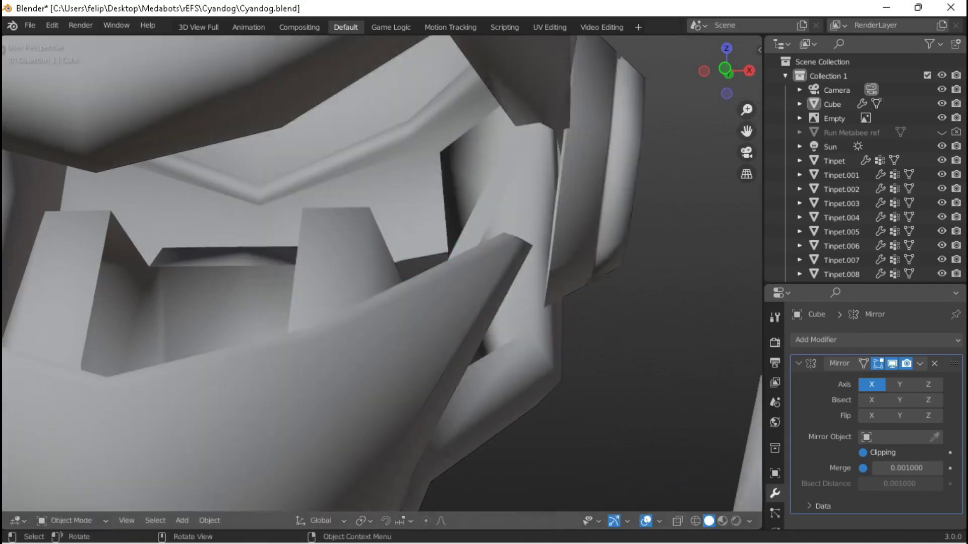
{"action": "key", "text": "KP_1"}
{"action": "key", "text": "Tab"}
{"action": "scroll", "coordinate": [384, 272], "scroll_direction": "up", "scroll_amount": 3}
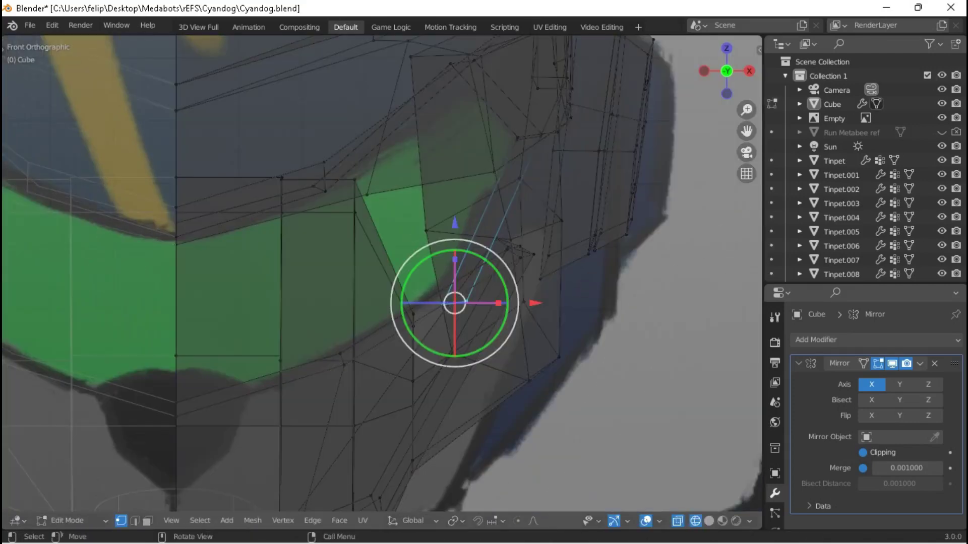
{"action": "key", "text": "Tab"}
{"action": "scroll", "coordinate": [383, 272], "scroll_direction": "down", "scroll_amount": 5}
{"action": "middle_click_drag", "start_coordinate": [383, 272], "coordinate": [315, 244]}
Pull the vertex below the helmet's lower corner down about 0.08 in Z behind the thin strut, and save the file.
{"action": "key", "text": "Tab"}
{"action": "scroll", "coordinate": [383, 272], "scroll_direction": "up", "scroll_amount": 4}
{"action": "scroll", "coordinate": [384, 272], "scroll_direction": "down", "scroll_amount": 1}
{"action": "key", "text": "Return"}
{"action": "key", "text": "Return"}
{"action": "scroll", "coordinate": [453, 287], "scroll_direction": "up", "scroll_amount": 3}
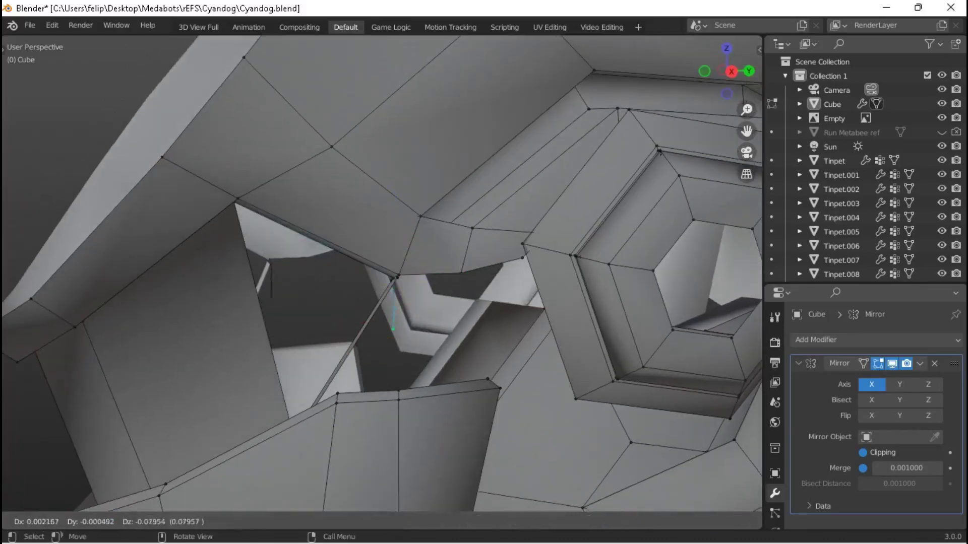
{"action": "left_click", "coordinate": [392, 329]}
{"action": "middle_click_drag", "start_coordinate": [393, 329], "coordinate": [383, 323]}
{"action": "left_click", "coordinate": [353, 414]}
{"action": "middle_click_drag", "start_coordinate": [353, 413], "coordinate": [331, 391]}
{"action": "key", "text": "Tab"}
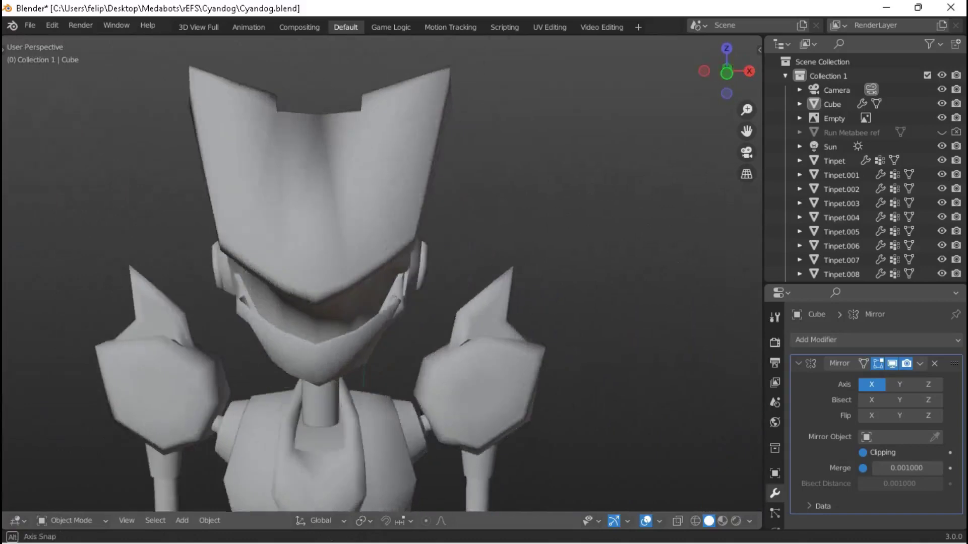
{"action": "key", "text": "ctrl+s"}
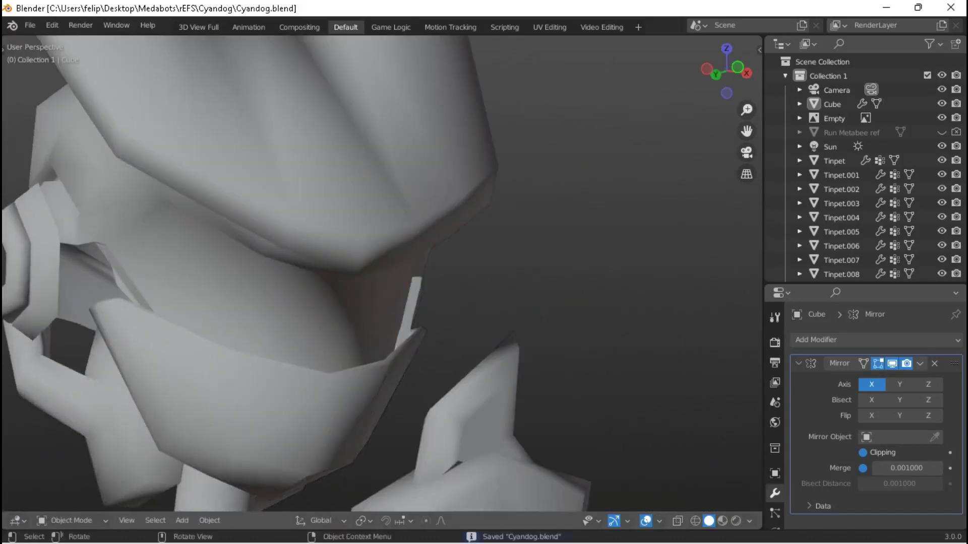
Fill the opening between the helmet's lower edge and the thin strut with a face.
{"action": "middle_click_drag", "start_coordinate": [331, 391], "coordinate": [328, 388]}
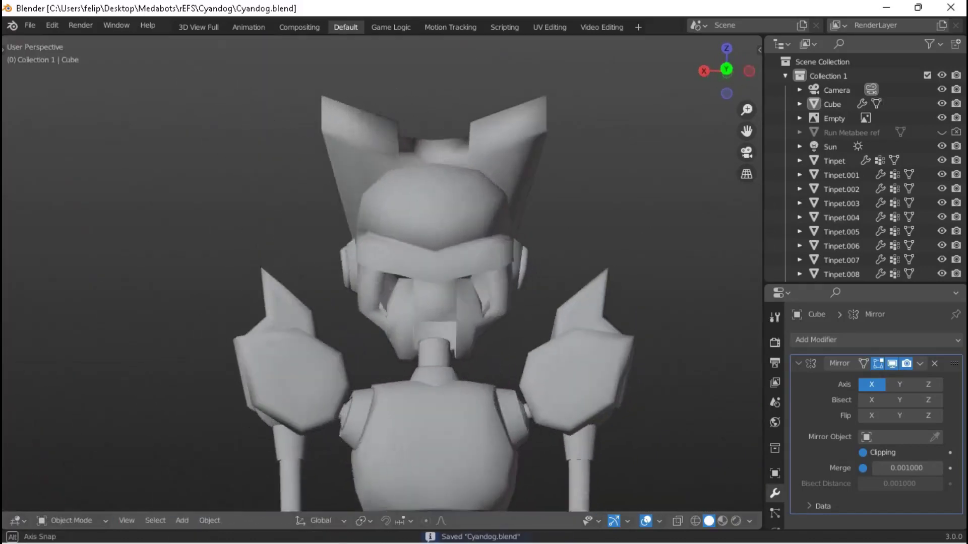
{"action": "scroll", "coordinate": [383, 273], "scroll_direction": "up", "scroll_amount": 8}
{"action": "key", "text": "Tab"}
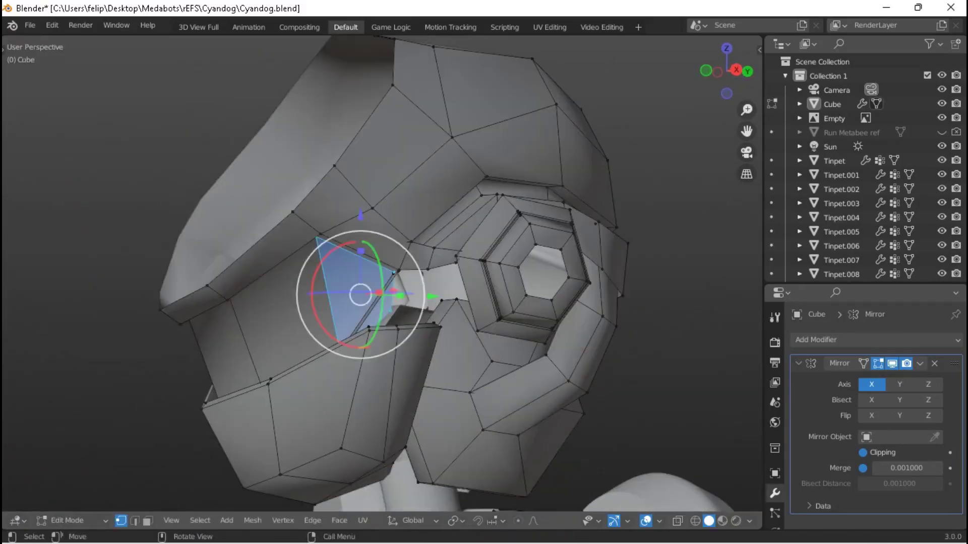
{"action": "scroll", "coordinate": [383, 273], "scroll_direction": "up", "scroll_amount": 4}
Move the vertex where the helmet's side link meets the ear disc about 0.026 up in Z, then fine-tune it in wireframe.
{"action": "middle_click_drag", "start_coordinate": [327, 388], "coordinate": [316, 377]}
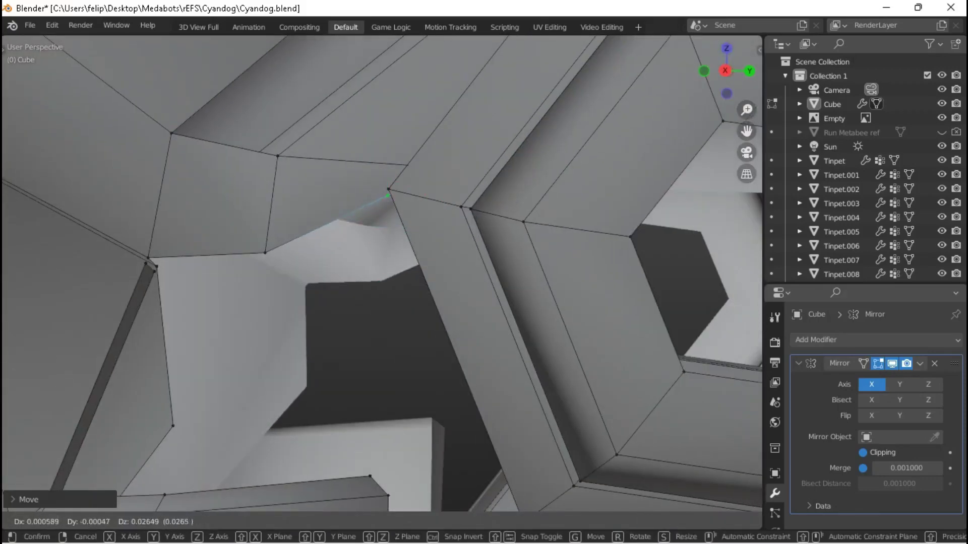
{"action": "key", "text": "4"}
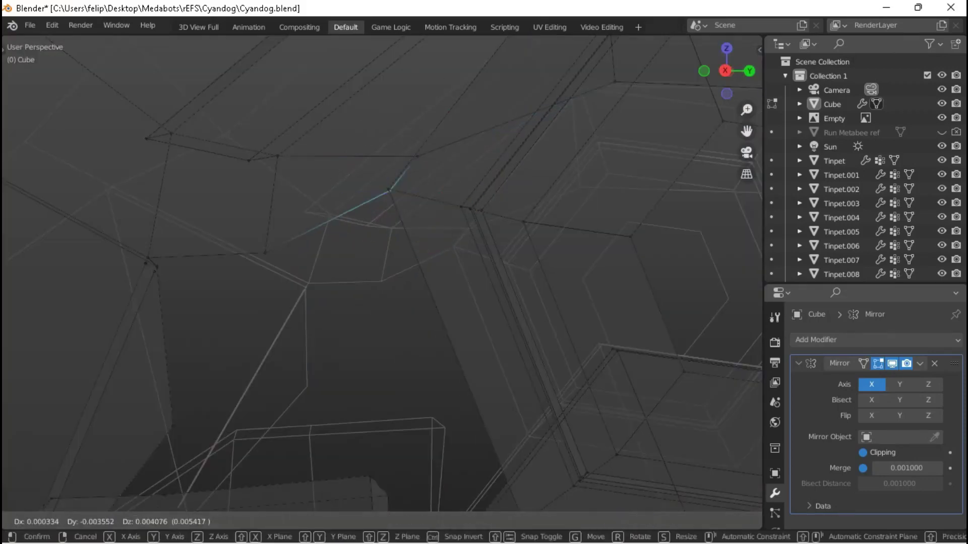
{"action": "key", "text": "g"}
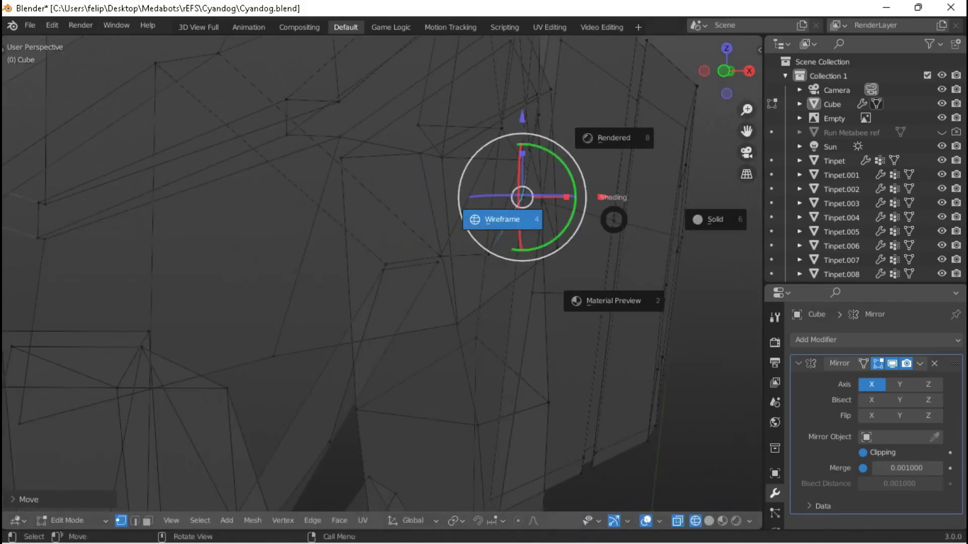
{"action": "left_click", "coordinate": [716, 220]}
{"action": "mouse_move", "coordinate": [715, 219]}
{"action": "middle_mouse_down"}
{"action": "mouse_move", "coordinate": [675, 242]}
{"action": "mouse_move", "coordinate": [590, 209]}
{"action": "middle_mouse_up"}
{"action": "key", "text": "g"}
{"action": "key", "text": "Return"}
Refine the vertices of the link between the helmet and the ear disc from a second angle.
{"action": "middle_click_drag", "start_coordinate": [355, 199], "coordinate": [347, 224]}
{"action": "key", "text": "Return"}
{"action": "key", "text": "g"}
{"action": "key", "text": "Escape"}
{"action": "key", "text": "Return"}
{"action": "middle_click_drag", "start_coordinate": [383, 272], "coordinate": [484, 235]}
{"action": "mouse_move", "coordinate": [484, 273]}
{"action": "middle_mouse_down"}
{"action": "mouse_move", "coordinate": [434, 293]}
{"action": "mouse_move", "coordinate": [469, 303]}
{"action": "mouse_move", "coordinate": [458, 202]}
{"action": "middle_mouse_up"}
{"action": "key", "text": "z"}
{"action": "left_click", "coordinate": [347, 202]}
Check the link in solid and wireframe shading, adjust its vertices again, and save the file.
{"action": "mouse_move", "coordinate": [347, 202]}
{"action": "middle_mouse_down"}
{"action": "mouse_move", "coordinate": [383, 216]}
{"action": "mouse_move", "coordinate": [348, 245]}
{"action": "mouse_move", "coordinate": [368, 220]}
{"action": "mouse_move", "coordinate": [426, 202]}
{"action": "mouse_move", "coordinate": [731, 176]}
{"action": "middle_mouse_up"}
{"action": "key", "text": "shift+z"}
{"action": "key", "text": "Tab"}
{"action": "key", "text": "Tab"}
{"action": "key", "text": "shift+z"}
{"action": "key", "text": "Tab"}
{"action": "key", "text": "shift+z"}
{"action": "key", "text": "Tab"}
{"action": "key", "text": "g"}
{"action": "key", "text": "Return"}
{"action": "key", "text": "Tab"}
{"action": "key", "text": "Tab"}
{"action": "key", "text": "g"}
{"action": "key", "text": "ctrl+s"}
Examine the smooth-shaded rear band and side brackets of the head from behind.
{"action": "scroll", "coordinate": [668, 182], "scroll_direction": "down", "scroll_amount": 3}
{"action": "scroll", "coordinate": [668, 182], "scroll_direction": "up", "scroll_amount": 4}
{"action": "scroll", "coordinate": [695, 179], "scroll_direction": "up", "scroll_amount": 2}
{"action": "scroll", "coordinate": [711, 177], "scroll_direction": "up", "scroll_amount": 2}
{"action": "key", "text": "Tab"}
{"action": "key", "text": "Tab"}
{"action": "key", "text": "Tab"}
{"action": "key", "text": "Tab"}
{"action": "key", "text": "Tab"}
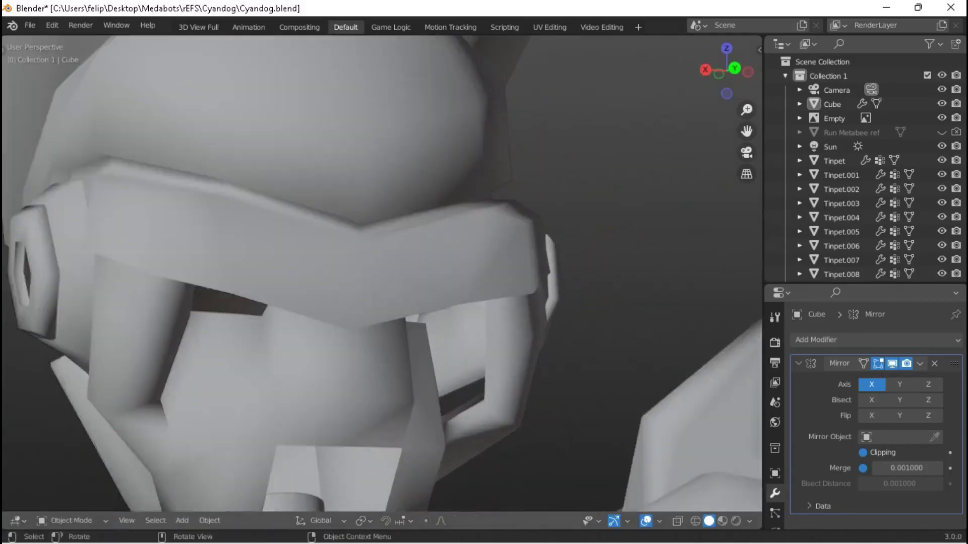
Reposition the rear band's vertices behind the ear disc in the right side view, and save the file.
{"action": "key", "text": "Tab"}
{"action": "key", "text": "ctrl+s"}
{"action": "key", "text": "KP_3"}
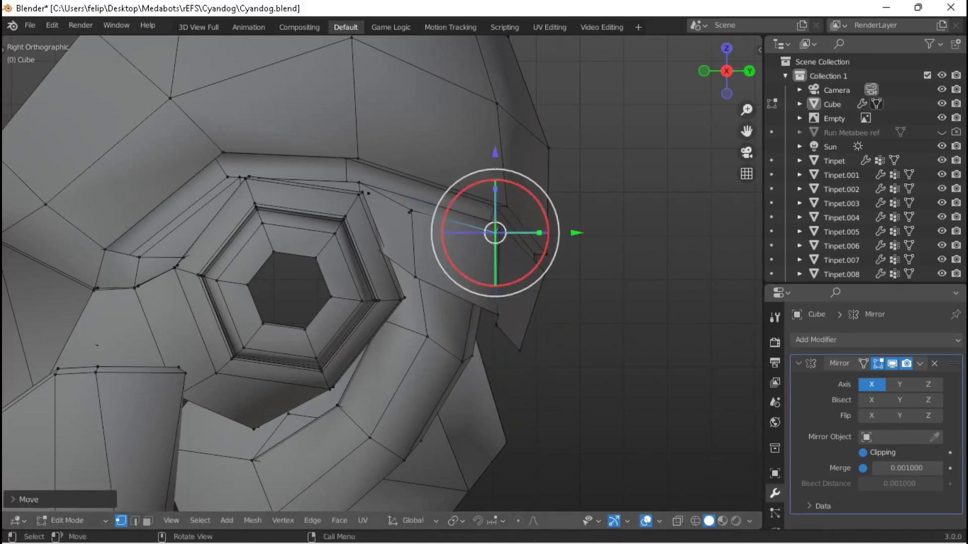
{"action": "key", "text": "Tab"}
{"action": "scroll", "coordinate": [382, 272], "scroll_direction": "down", "scroll_amount": 4}
{"action": "key", "text": "ctrl+s"}
Frame the bracket's junction with the rear band and reposition its vertex in wireframe.
{"action": "mouse_move", "coordinate": [382, 272]}
{"action": "middle_mouse_down"}
{"action": "mouse_move", "coordinate": [414, 252]}
{"action": "mouse_move", "coordinate": [434, 262]}
{"action": "mouse_move", "coordinate": [373, 263]}
{"action": "mouse_move", "coordinate": [423, 262]}
{"action": "mouse_move", "coordinate": [373, 262]}
{"action": "mouse_move", "coordinate": [385, 262]}
{"action": "middle_mouse_up"}
{"action": "key", "text": "Tab"}
{"action": "key", "text": "KP_Decimal"}
{"action": "key", "text": "z"}
{"action": "left_click", "coordinate": [281, 262]}
{"action": "mouse_move", "coordinate": [281, 261]}
{"action": "middle_mouse_down"}
{"action": "mouse_move", "coordinate": [368, 262]}
{"action": "mouse_move", "coordinate": [424, 245]}
{"action": "mouse_move", "coordinate": [411, 361]}
{"action": "middle_mouse_up"}
{"action": "key", "text": "Return"}
Move the bracket's upper rear vertex beneath the band by about 0.018 in X, 0.034 in Y and 0.013 in Z.
{"action": "key", "text": "shift+z"}
{"action": "key", "text": "z"}
{"action": "left_click", "coordinate": [302, 361]}
{"action": "key", "text": "shift+z"}
{"action": "middle_click_drag", "start_coordinate": [303, 361], "coordinate": [320, 312]}
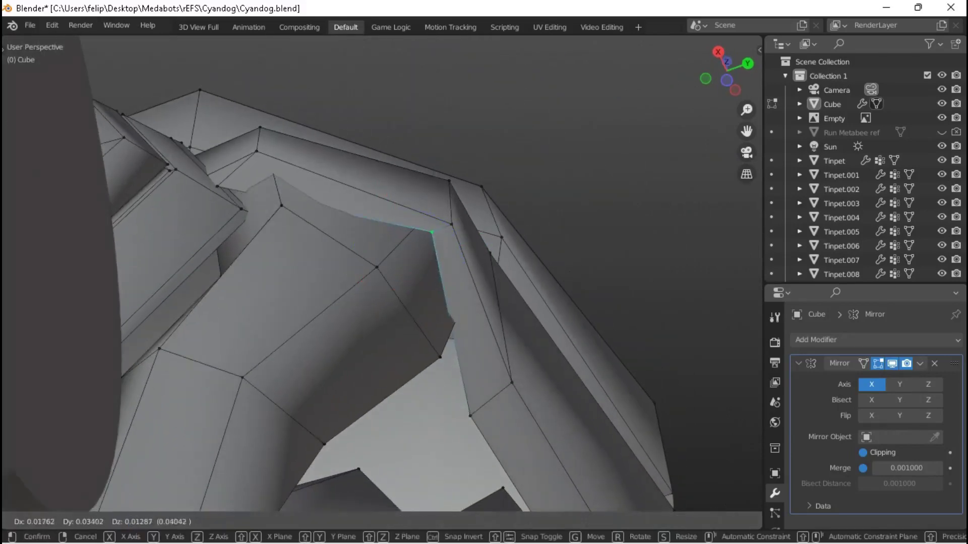
Adjust the vertices along the rear band's lower inner edge, and save the file.
{"action": "key", "text": "shift+z"}
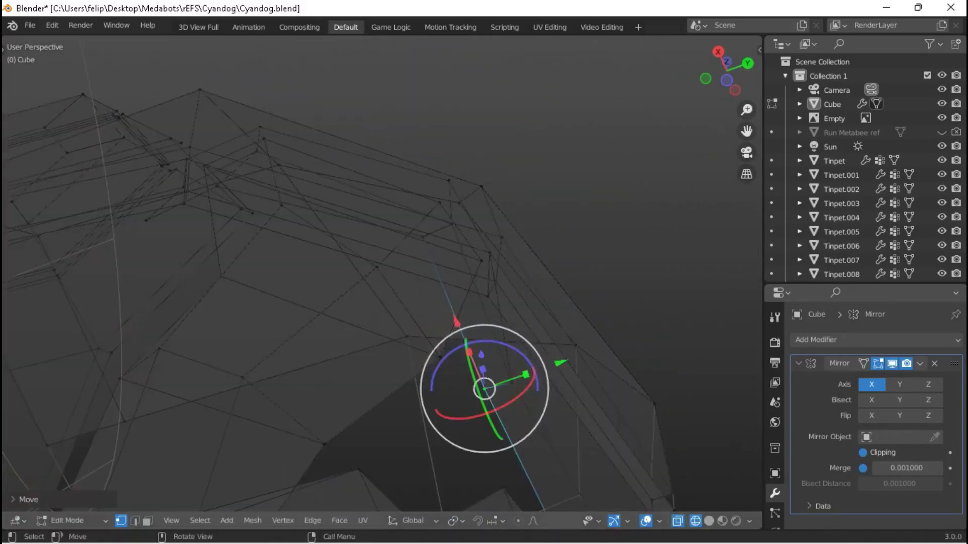
{"action": "left_click", "coordinate": [383, 186]}
{"action": "mouse_move", "coordinate": [383, 186]}
{"action": "middle_mouse_down"}
{"action": "mouse_move", "coordinate": [303, 272]}
{"action": "mouse_move", "coordinate": [333, 242]}
{"action": "mouse_move", "coordinate": [479, 198]}
{"action": "mouse_move", "coordinate": [443, 237]}
{"action": "mouse_move", "coordinate": [383, 253]}
{"action": "mouse_move", "coordinate": [444, 252]}
{"action": "mouse_move", "coordinate": [393, 252]}
{"action": "middle_mouse_up"}
{"action": "key", "text": "Tab"}
{"action": "key", "text": "ctrl+s"}
Try to move the selected head vertices along the Z axis, then undo the move.
{"action": "key", "text": "Tab"}
{"action": "key", "text": "e"}
{"action": "key", "text": "Escape"}
{"action": "key", "text": "g"}
{"action": "key", "text": "z"}
{"action": "key", "text": "Return"}
{"action": "key", "text": "ctrl+z"}
Move the selected head vertices along the X axis, and save the file.
{"action": "key", "text": "g"}
{"action": "key", "text": "x"}
{"action": "key", "text": "Return"}
{"action": "key", "text": "Tab"}
{"action": "scroll", "coordinate": [444, 236], "scroll_direction": "down", "scroll_amount": 2}
{"action": "key", "text": "ctrl+s"}
Select all linked geometry of the head and move it along the Y axis.
{"action": "key", "text": "KP_Divide"}
{"action": "key", "text": "Tab"}
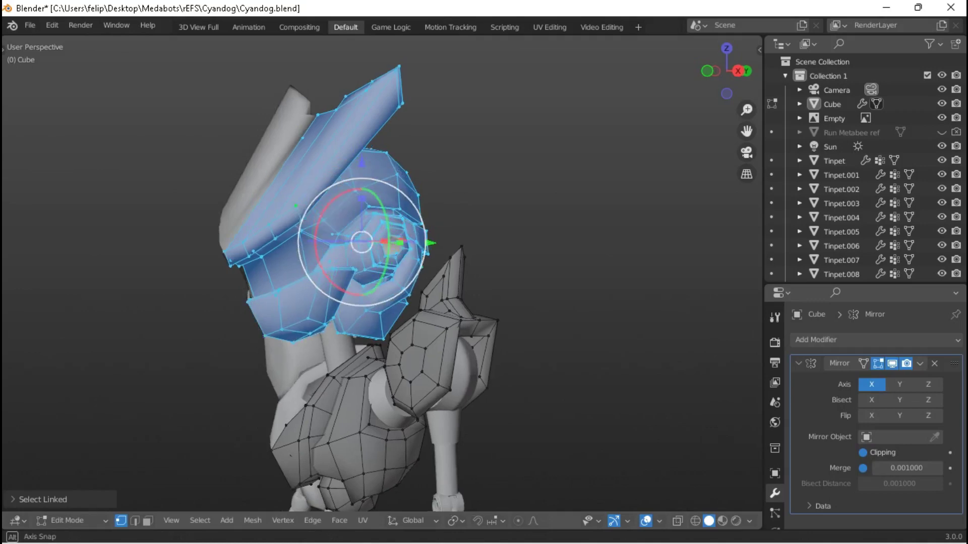
{"action": "key", "text": "g"}
{"action": "key", "text": "y"}
{"action": "key", "text": "Return"}
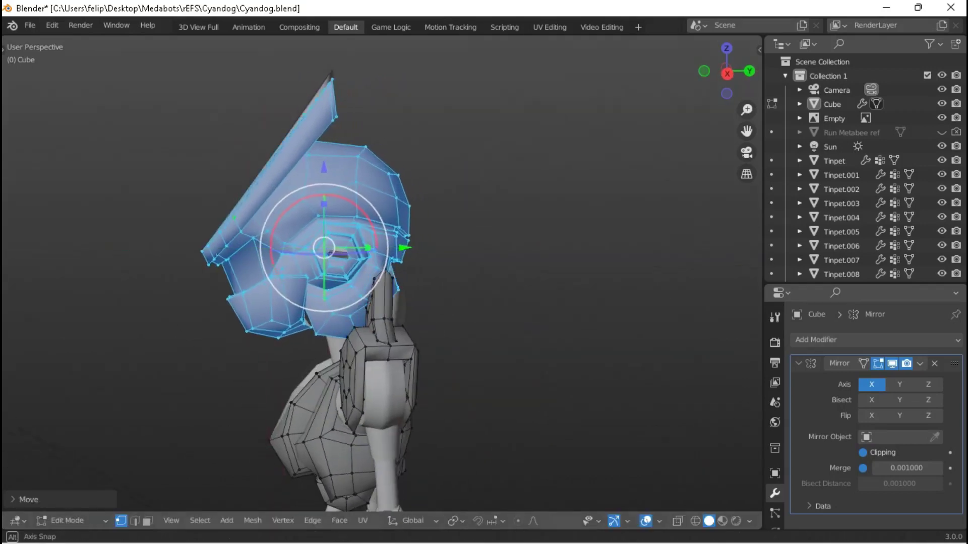
Reposition the whole head over the neck and compare it with the front reference.
{"action": "mouse_move", "coordinate": [383, 272]}
{"action": "middle_mouse_down"}
{"action": "mouse_move", "coordinate": [313, 267]}
{"action": "mouse_move", "coordinate": [353, 252]}
{"action": "mouse_move", "coordinate": [343, 252]}
{"action": "mouse_move", "coordinate": [373, 262]}
{"action": "middle_mouse_up"}
{"action": "key", "text": "Tab"}
{"action": "key", "text": "Tab"}
{"action": "key", "text": "g"}
{"action": "key", "text": "Return"}
{"action": "key", "text": "KP_1"}
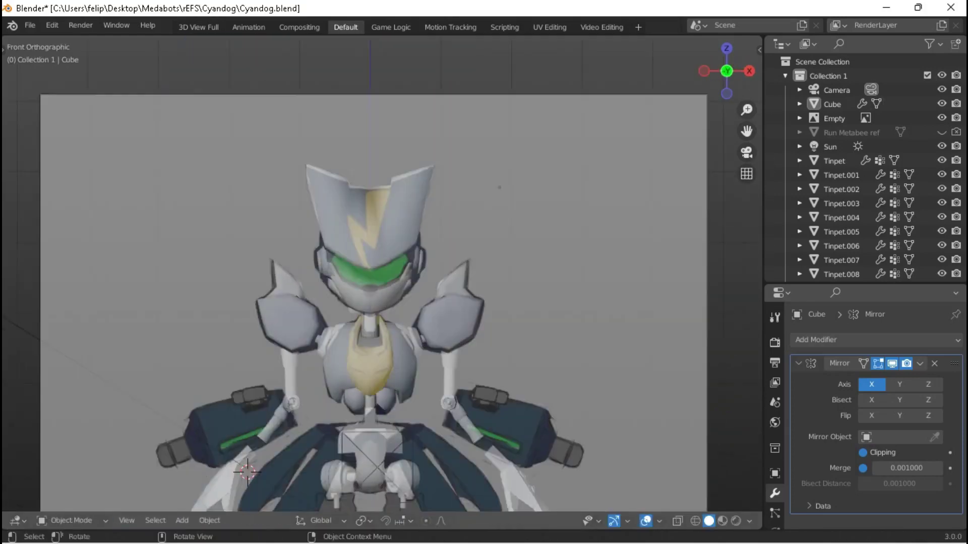
Fine-tune the head's position above the neck, and save the file.
{"action": "key", "text": "Tab"}
{"action": "mouse_move", "coordinate": [383, 272]}
{"action": "middle_mouse_down"}
{"action": "mouse_move", "coordinate": [342, 252]}
{"action": "mouse_move", "coordinate": [383, 262]}
{"action": "mouse_move", "coordinate": [353, 247]}
{"action": "mouse_move", "coordinate": [383, 263]}
{"action": "mouse_move", "coordinate": [368, 262]}
{"action": "middle_mouse_up"}
{"action": "key", "text": "g"}
{"action": "key", "text": "Return"}
{"action": "scroll", "coordinate": [363, 252], "scroll_direction": "up", "scroll_amount": 2}
{"action": "key", "text": "Tab"}
{"action": "scroll", "coordinate": [383, 262], "scroll_direction": "down", "scroll_amount": 4}
{"action": "key", "text": "ctrl+s"}
Review the whole robot, and compare its torso and pelvis with the front reference.
{"action": "scroll", "coordinate": [378, 262], "scroll_direction": "up", "scroll_amount": 3}
{"action": "scroll", "coordinate": [378, 262], "scroll_direction": "down", "scroll_amount": 3}
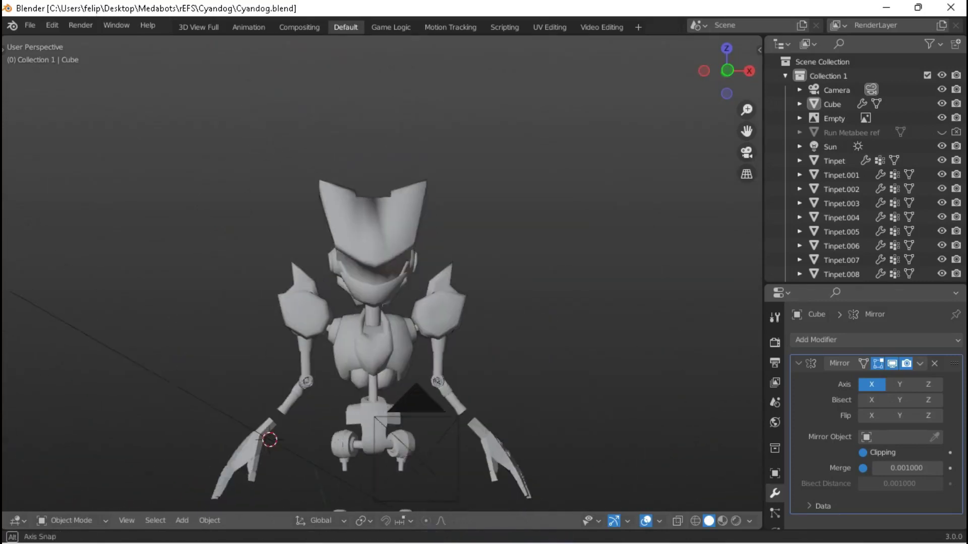
{"action": "scroll", "coordinate": [382, 275], "scroll_direction": "up", "scroll_amount": 2}
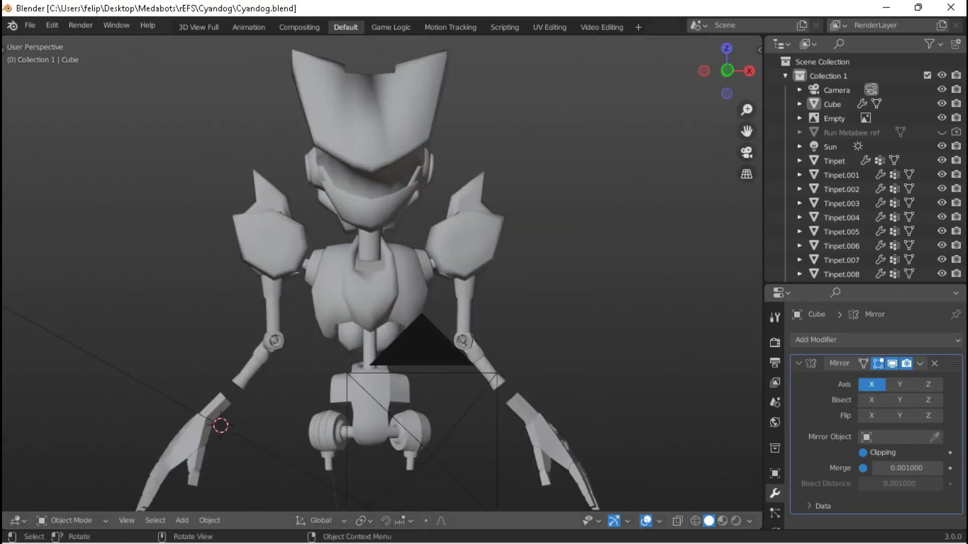
{"action": "scroll", "coordinate": [382, 275], "scroll_direction": "down", "scroll_amount": 3}
{"action": "middle_click_drag", "start_coordinate": [382, 275], "coordinate": [381, 400]}
{"action": "key", "text": "KP_1"}
{"action": "scroll", "coordinate": [382, 274], "scroll_direction": "up", "scroll_amount": 3}
{"action": "scroll", "coordinate": [382, 401], "scroll_direction": "up", "scroll_amount": 2}
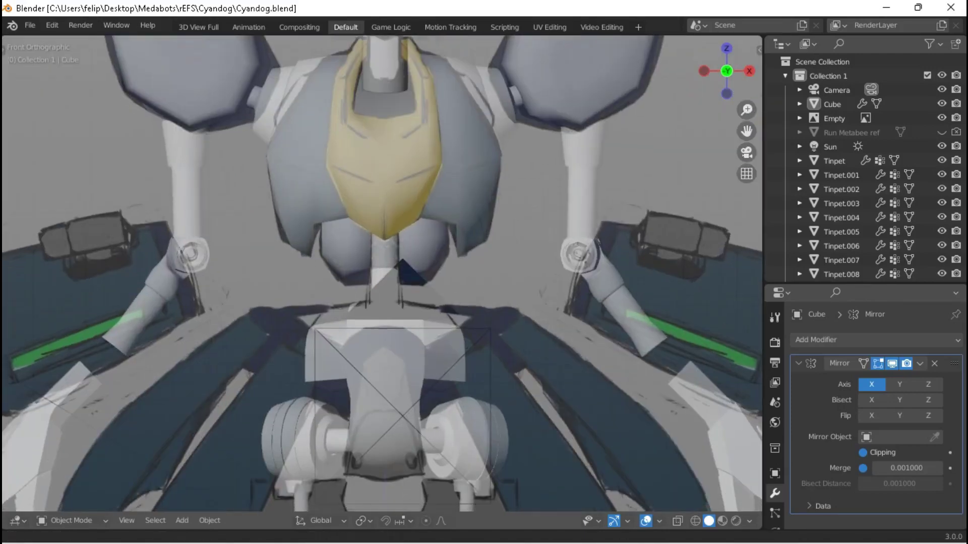
Duplicate a vertex of the chest armour and place it at the top of the pelvis in front view.
{"action": "scroll", "coordinate": [381, 274], "scroll_direction": "down", "scroll_amount": 3}
{"action": "left_click", "coordinate": [832, 104]}
{"action": "key", "text": "Tab"}
{"action": "scroll", "coordinate": [382, 275], "scroll_direction": "up", "scroll_amount": 4}
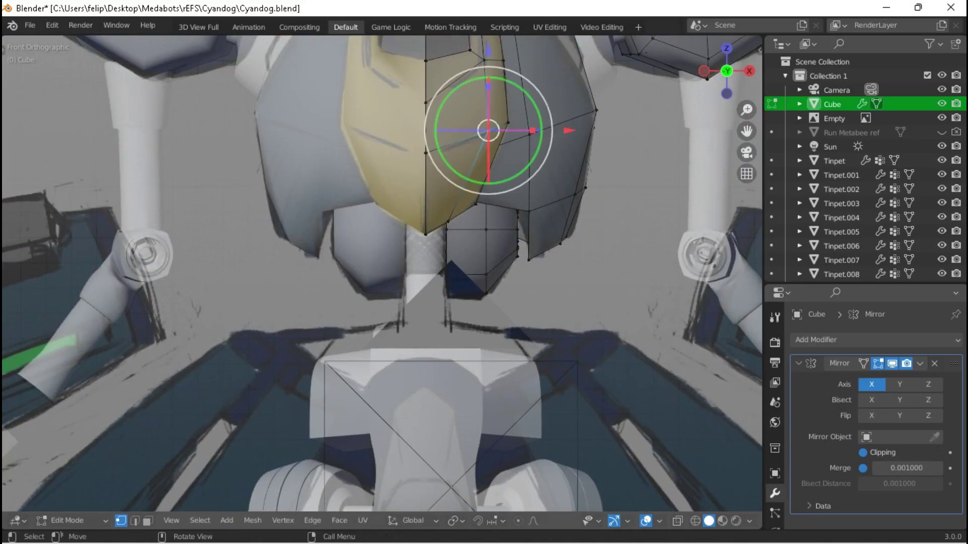
{"action": "middle_click_drag", "start_coordinate": [382, 274], "coordinate": [294, 166], "text": "shift"}
{"action": "key", "text": "g"}
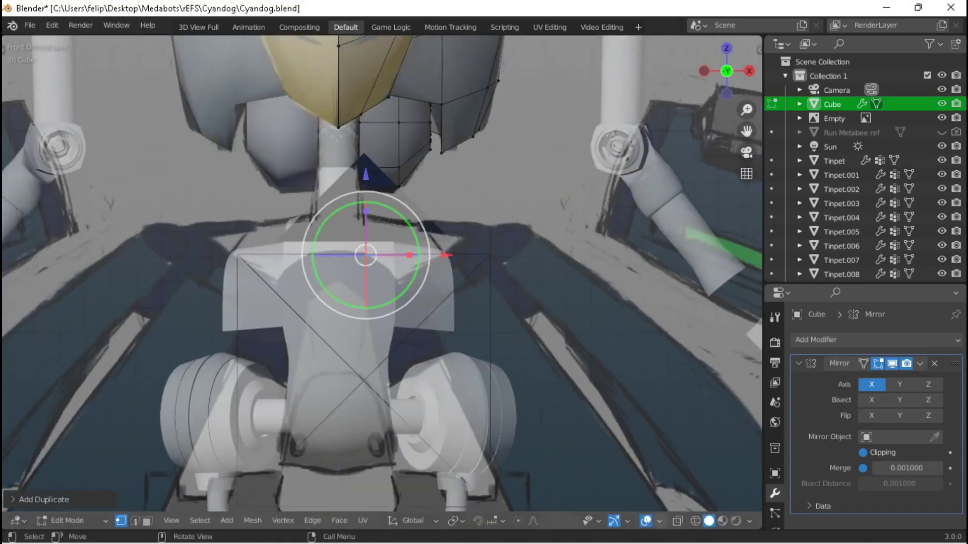
Position the duplicated vertex in front of the pelvis.
{"action": "scroll", "coordinate": [382, 275], "scroll_direction": "up", "scroll_amount": 2}
{"action": "key", "text": "g"}
{"action": "key", "text": "Return"}
{"action": "middle_click_drag", "start_coordinate": [382, 275], "coordinate": [313, 282]}
{"action": "scroll", "coordinate": [382, 274], "scroll_direction": "up", "scroll_amount": 1}
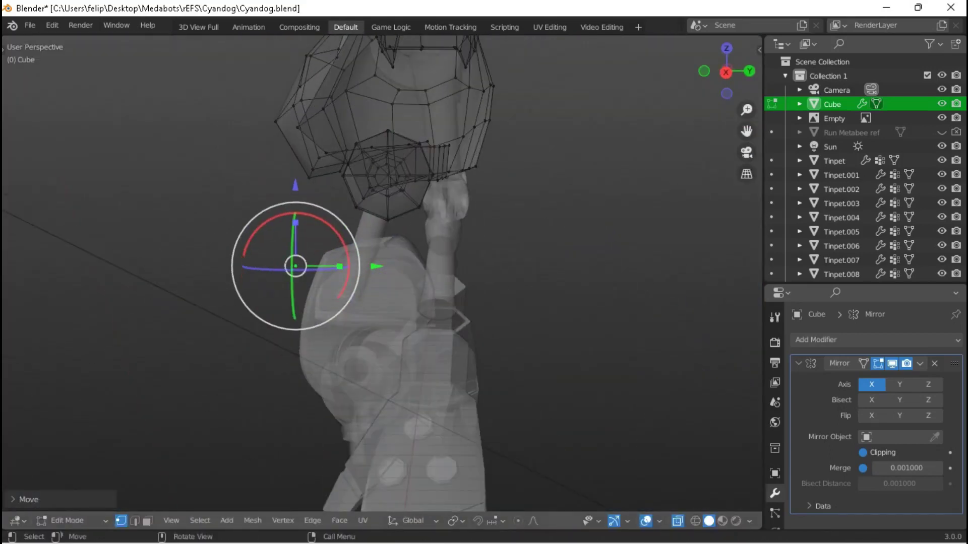
Move the starting vertex along Y, and extrude it along the pelvis plate's top arc in front view.
{"action": "key", "text": "KP_1"}
{"action": "key", "text": "KP_3"}
{"action": "key", "text": "g"}
{"action": "key", "text": "y"}
{"action": "key", "text": "Return"}
{"action": "key", "text": "KP_1"}
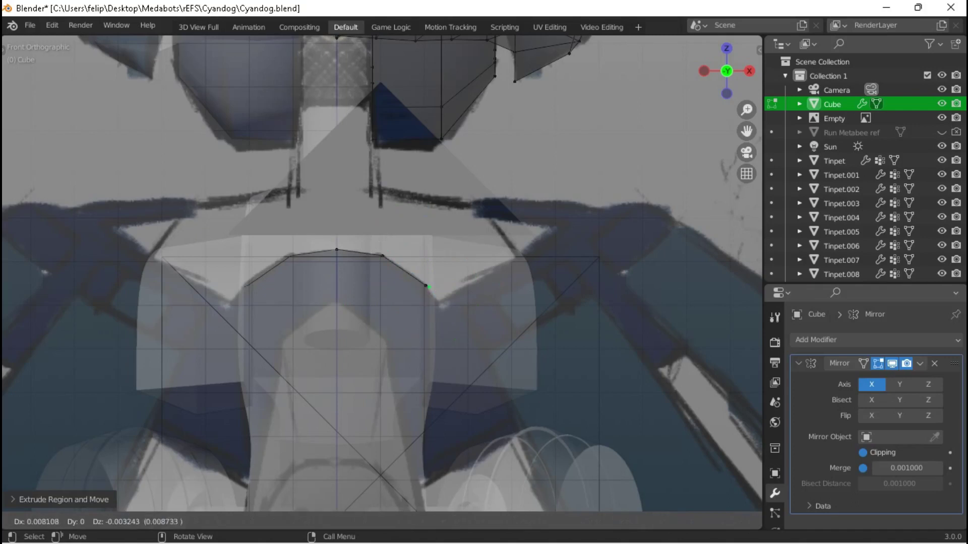
{"action": "key", "text": "Return"}
{"action": "scroll", "coordinate": [433, 355], "scroll_direction": "down", "scroll_amount": 3}
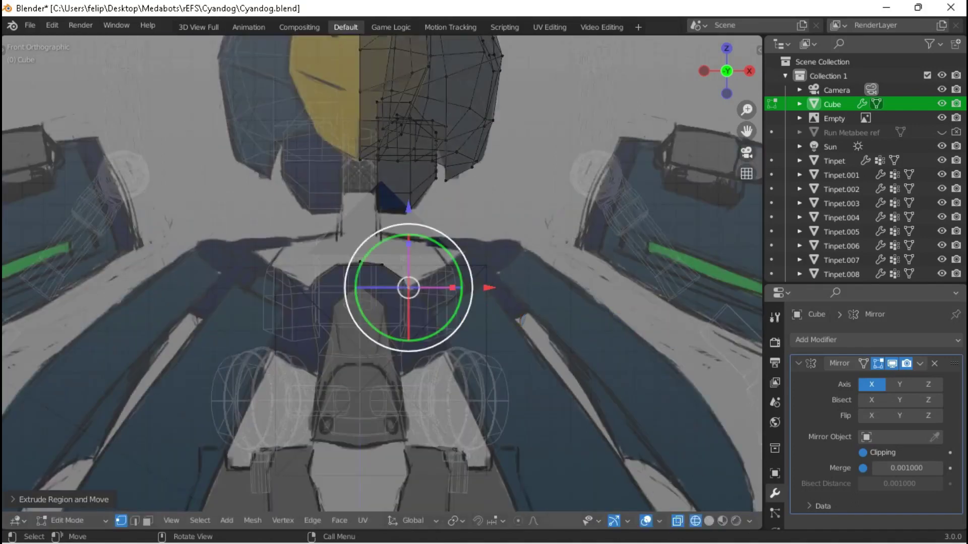
Finish the arc to the pelvis plate's side corner, and set its outer vertices back in depth.
{"action": "scroll", "coordinate": [433, 356], "scroll_direction": "up", "scroll_amount": 4}
{"action": "key", "text": "z"}
{"action": "left_click", "coordinate": [551, 320]}
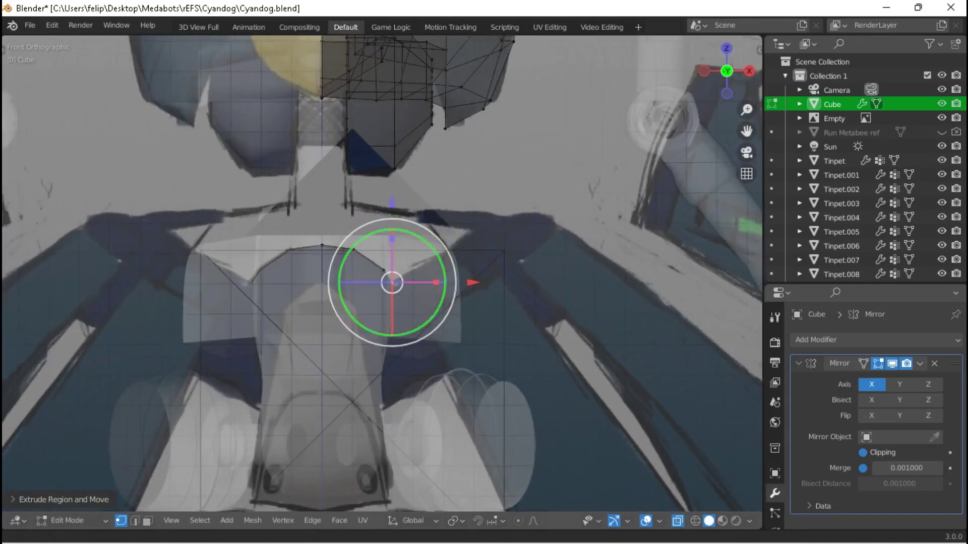
{"action": "middle_click_drag", "start_coordinate": [433, 355], "coordinate": [353, 327]}
{"action": "key", "text": "Return"}
{"action": "key", "text": "Return"}
{"action": "middle_click_drag", "start_coordinate": [432, 356], "coordinate": [383, 343]}
{"action": "key", "text": "KP_1"}
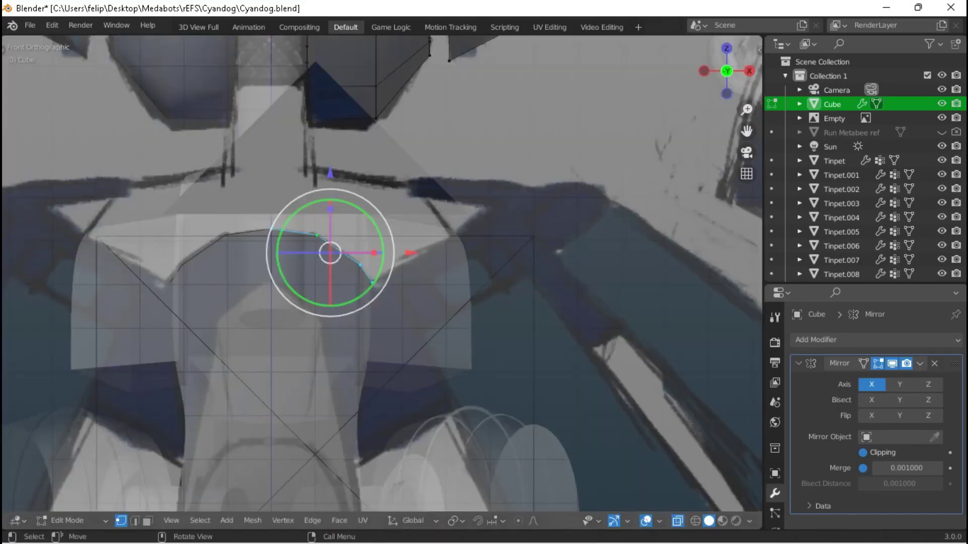
Extrude the top arc downward to form the faces of the front pelvis plate.
{"action": "middle_click_drag", "start_coordinate": [383, 273], "coordinate": [176, 342], "text": "shift"}
{"action": "key", "text": "e"}
{"action": "key", "text": "Return"}
{"action": "key", "text": "Tab"}
{"action": "key", "text": "Tab"}
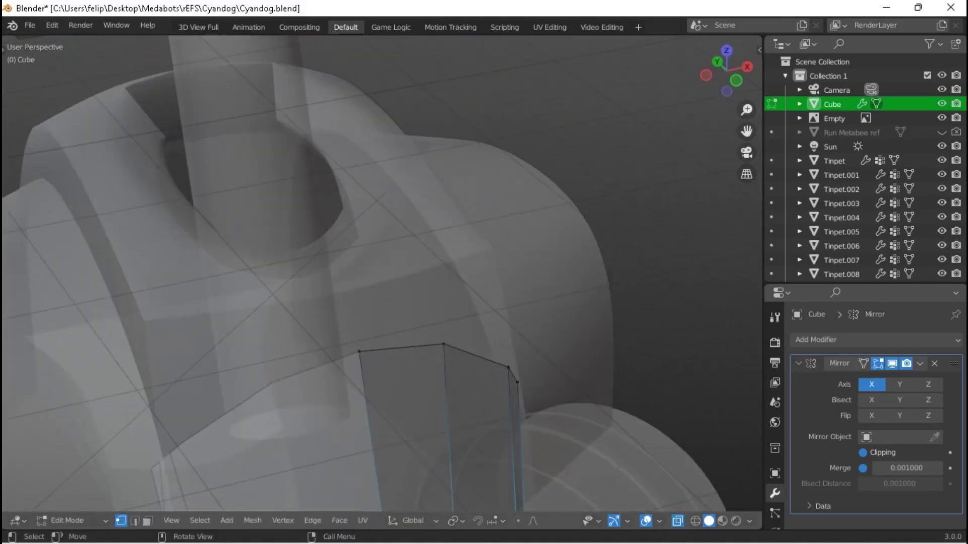
Shift the front plate's selected lower vertices along Y to follow the pelvis.
{"action": "key", "text": "g"}
{"action": "key", "text": "y"}
{"action": "key", "text": "Return"}
{"action": "middle_click_drag", "start_coordinate": [383, 272], "coordinate": [282, 303]}
{"action": "key", "text": "Tab"}
{"action": "key", "text": "KP_1"}
{"action": "key", "text": "Tab"}
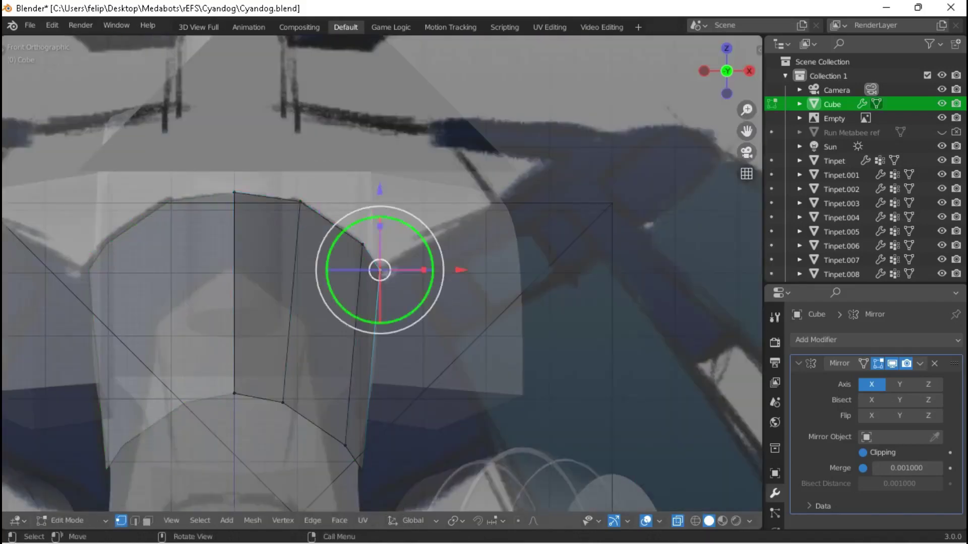
Extrude an outline from the front plate's upper corner around the waist tip to the centre line in front view.
{"action": "scroll", "coordinate": [173, 379], "scroll_direction": "down", "scroll_amount": 3}
{"action": "scroll", "coordinate": [377, 272], "scroll_direction": "up", "scroll_amount": 2}
{"action": "scroll", "coordinate": [376, 272], "scroll_direction": "down", "scroll_amount": 3}
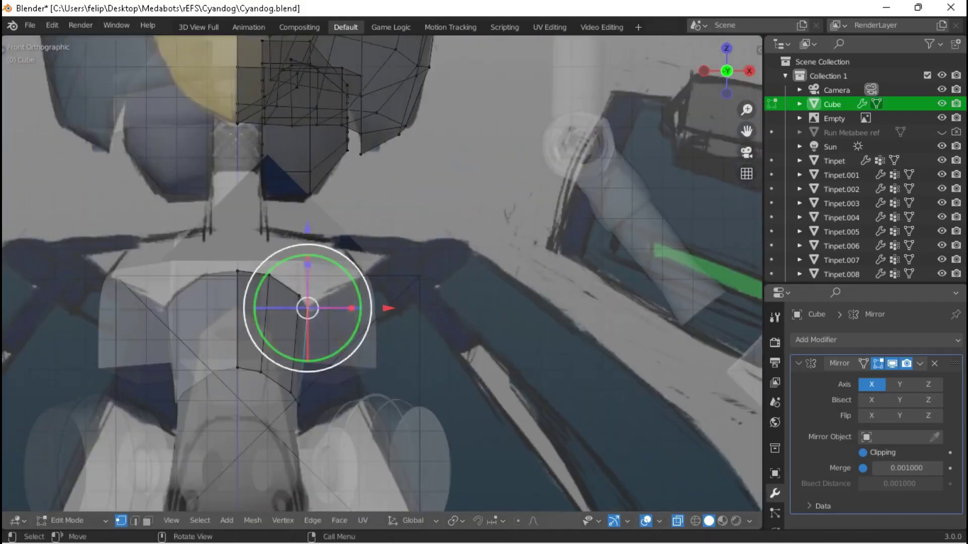
{"action": "scroll", "coordinate": [381, 271], "scroll_direction": "up", "scroll_amount": 2}
{"action": "key", "text": "g"}
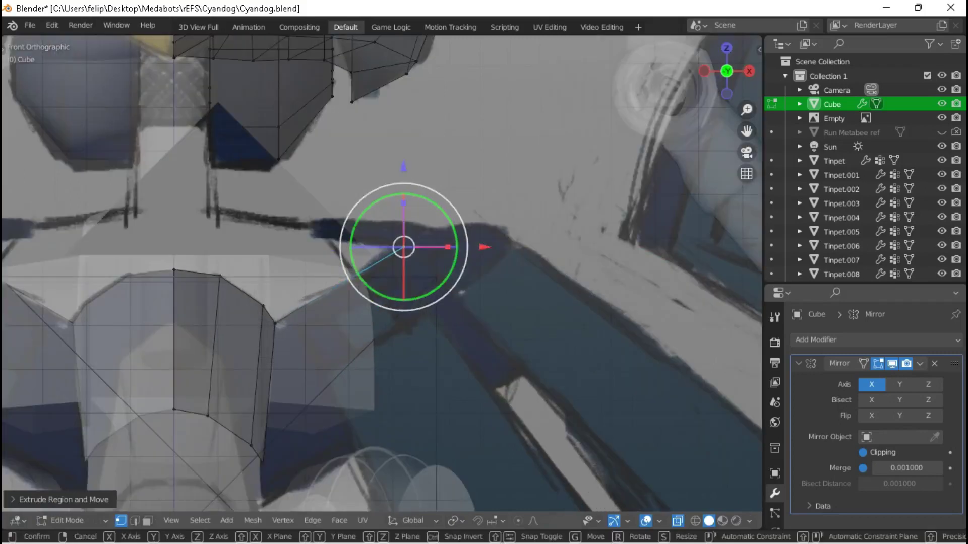
{"action": "key", "text": "Return"}
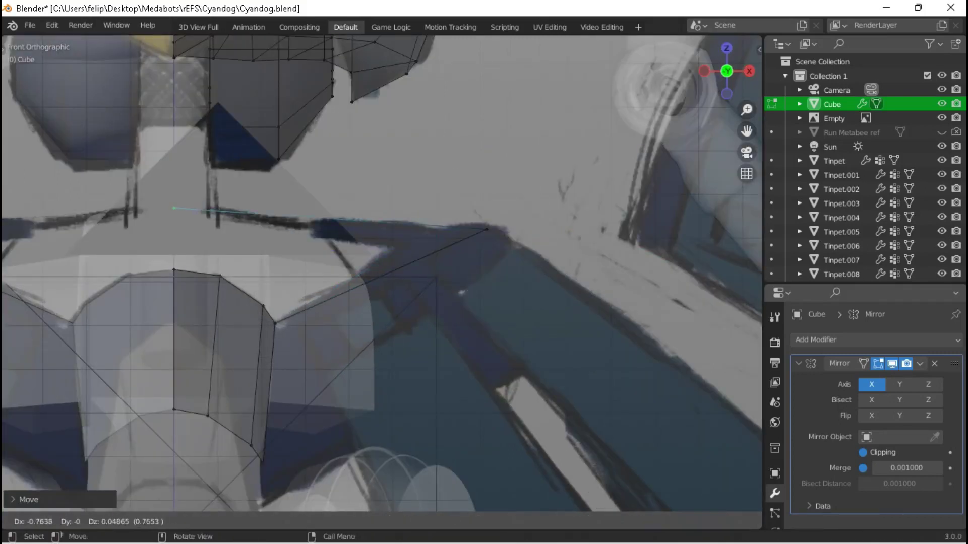
Move the rear part of the waist outline back along Y.
{"action": "scroll", "coordinate": [382, 271], "scroll_direction": "down", "scroll_amount": 3}
{"action": "middle_click_drag", "start_coordinate": [382, 272], "coordinate": [486, 249]}
{"action": "key", "text": "g"}
{"action": "key", "text": "y"}
{"action": "key", "text": "Return"}
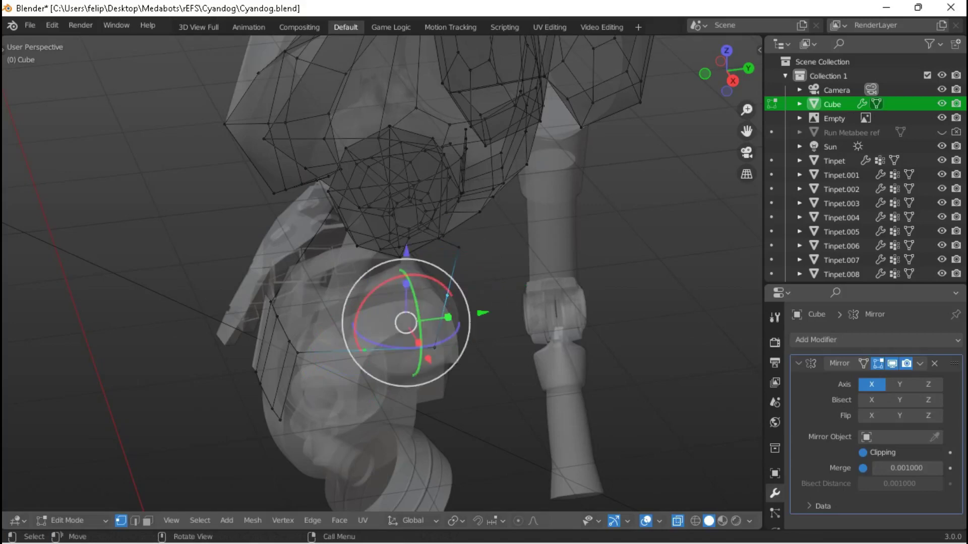
Position the waist outline's side and rear vertices around the pelvis in top view.
{"action": "key", "text": "KP_7"}
{"action": "key", "text": "g"}
{"action": "key", "text": "Return"}
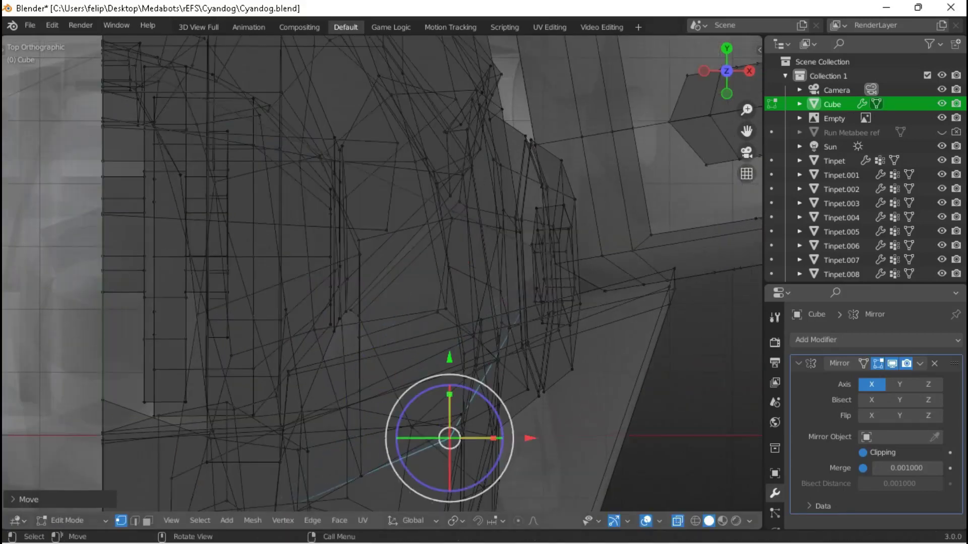
{"action": "scroll", "coordinate": [382, 273], "scroll_direction": "down", "scroll_amount": 3}
{"action": "middle_click_drag", "start_coordinate": [428, 302], "coordinate": [359, 201], "text": "shift"}
{"action": "scroll", "coordinate": [382, 274], "scroll_direction": "up", "scroll_amount": 5}
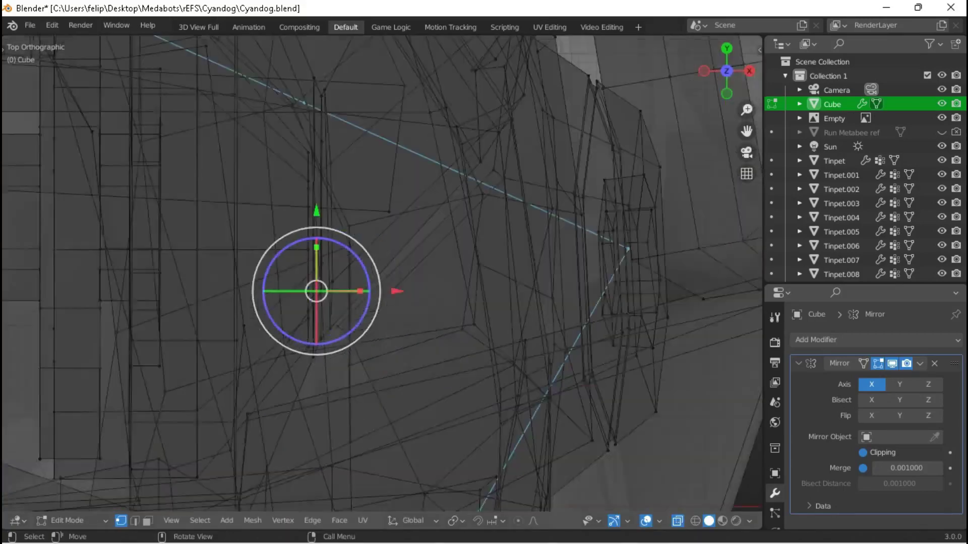
{"action": "scroll", "coordinate": [382, 274], "scroll_direction": "down", "scroll_amount": 3}
{"action": "key", "text": "g"}
{"action": "key", "text": "Escape"}
Check the waist outline in perspective, and save the file.
{"action": "key", "text": "Tab"}
{"action": "scroll", "coordinate": [382, 273], "scroll_direction": "down", "scroll_amount": 2}
{"action": "middle_click_drag", "start_coordinate": [382, 274], "coordinate": [363, 232]}
{"action": "key", "text": "ctrl+s"}
{"action": "key", "text": "Tab"}
{"action": "scroll", "coordinate": [363, 232], "scroll_direction": "up", "scroll_amount": 2}
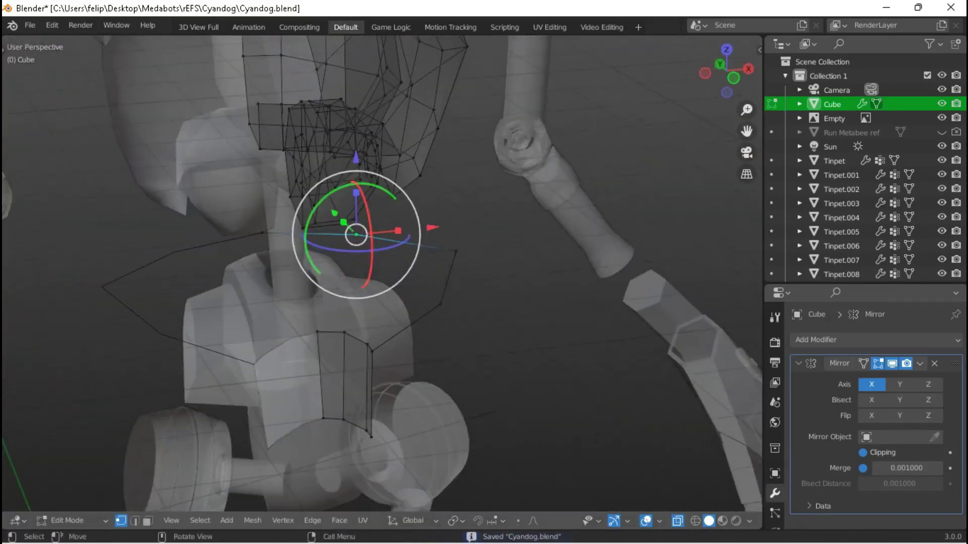
Extrude the whole waist outline, scale it inward, and shift it along X to form a rim.
{"action": "middle_click_drag", "start_coordinate": [454, 283], "coordinate": [504, 285]}
{"action": "key", "text": "e"}
{"action": "key", "text": "Escape"}
{"action": "key", "text": "s"}
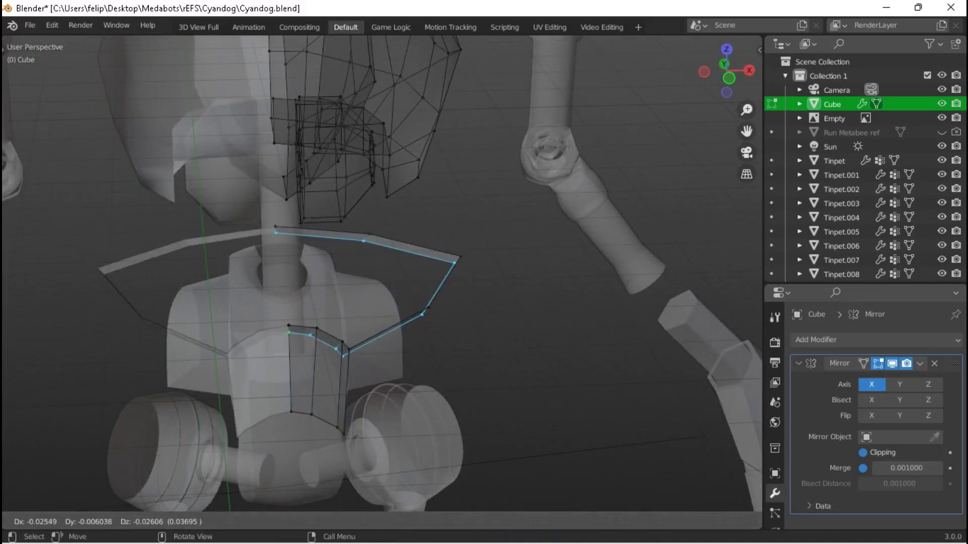
{"action": "left_click", "coordinate": [527, 285]}
{"action": "key", "text": "g"}
{"action": "key", "text": "x"}
{"action": "key", "text": "Return"}
Extrude the rim's inner edge downward to give the waist band height, and save the file.
{"action": "mouse_move", "coordinate": [383, 272]}
{"action": "middle_mouse_down"}
{"action": "mouse_move", "coordinate": [342, 252]}
{"action": "mouse_move", "coordinate": [373, 267]}
{"action": "middle_mouse_up"}
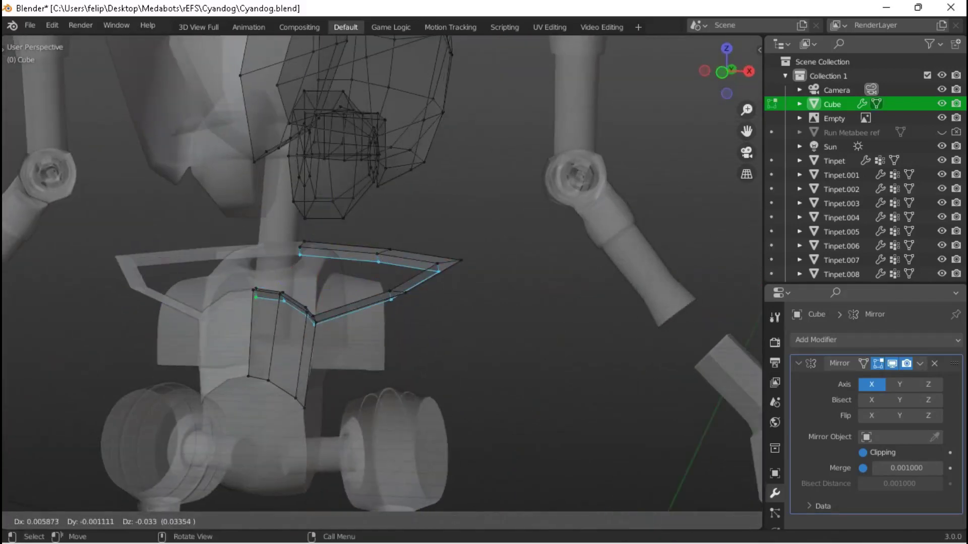
{"action": "left_click", "coordinate": [536, 309]}
{"action": "key", "text": "r"}
{"action": "key", "text": "x"}
{"action": "key", "text": "Escape"}
{"action": "key", "text": "Tab"}
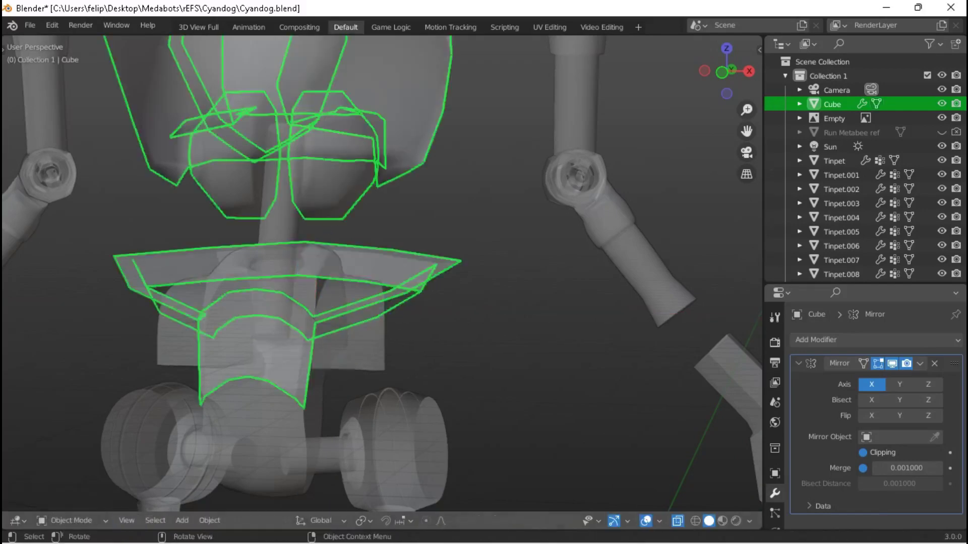
{"action": "middle_click_drag", "start_coordinate": [536, 309], "coordinate": [494, 262]}
{"action": "key", "text": "ctrl+s"}
Scale the waist band's lower edge along Y, and inspect where it joins the front plate.
{"action": "key", "text": "Tab"}
{"action": "scroll", "coordinate": [383, 272], "scroll_direction": "up", "scroll_amount": 3}
{"action": "middle_click_drag", "start_coordinate": [383, 272], "coordinate": [322, 227]}
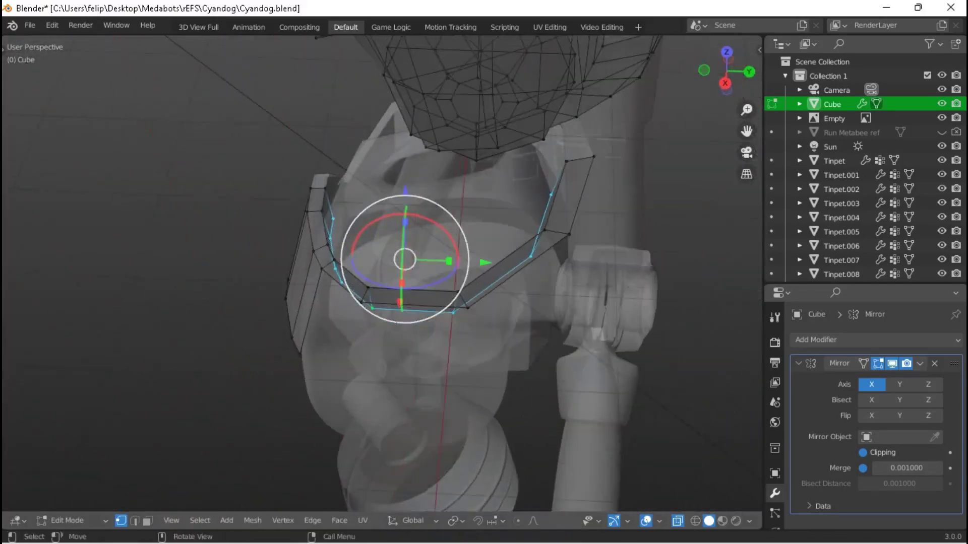
{"action": "key", "text": "s"}
{"action": "key", "text": "y"}
{"action": "key", "text": "g"}
{"action": "key", "text": "x"}
{"action": "key", "text": "Escape"}
{"action": "key", "text": "Tab"}
{"action": "middle_click_drag", "start_coordinate": [484, 272], "coordinate": [373, 227]}
{"action": "key", "text": "Tab"}
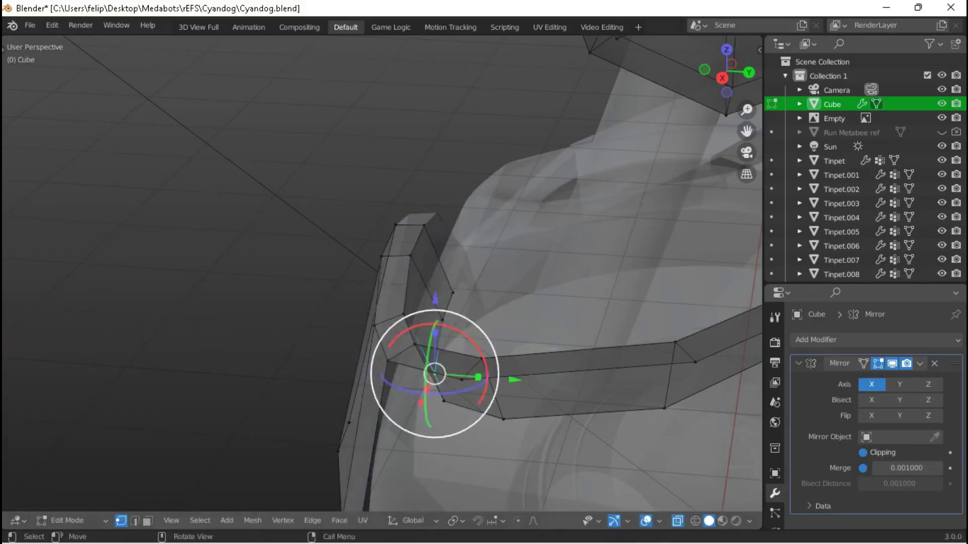
Reposition the band's inner corner vertices beside the front plate, and save the file.
{"action": "key", "text": "Escape"}
{"action": "key", "text": "Tab"}
{"action": "middle_click_drag", "start_coordinate": [384, 272], "coordinate": [423, 303]}
{"action": "key", "text": "Tab"}
{"action": "key", "text": "Return"}
{"action": "middle_click_drag", "start_coordinate": [383, 272], "coordinate": [413, 283]}
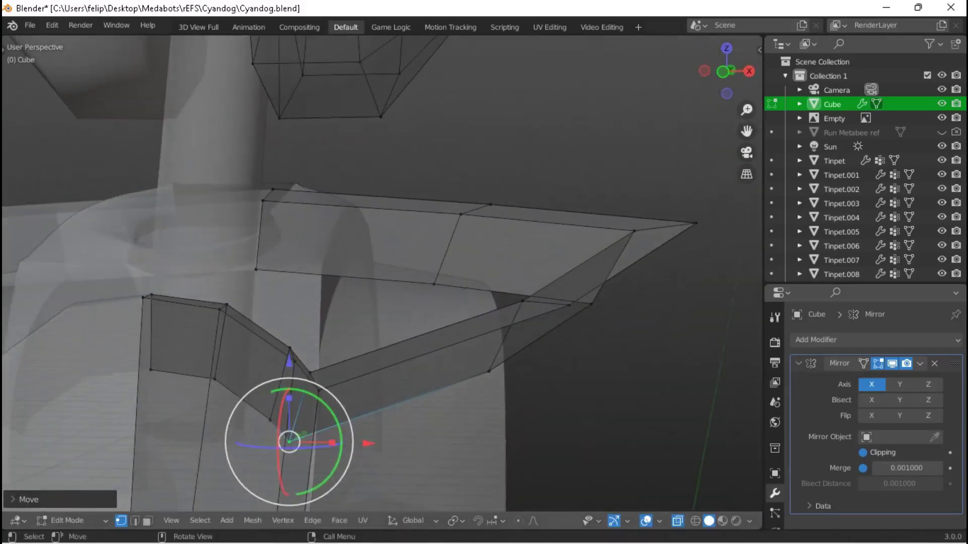
{"action": "key", "text": "Return"}
{"action": "middle_click_drag", "start_coordinate": [384, 273], "coordinate": [293, 307]}
{"action": "key", "text": "Tab"}
{"action": "key", "text": "ctrl+s"}
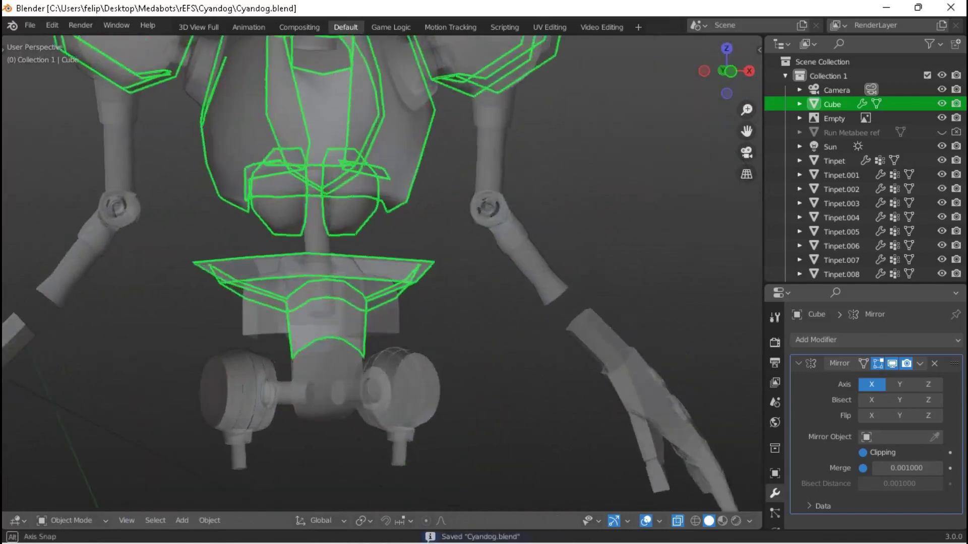
Move the waist band's outer tip vertices to match the front reference, and save the file.
{"action": "key", "text": "Tab"}
{"action": "key", "text": "KP_1"}
{"action": "scroll", "coordinate": [383, 273], "scroll_direction": "up", "scroll_amount": 8}
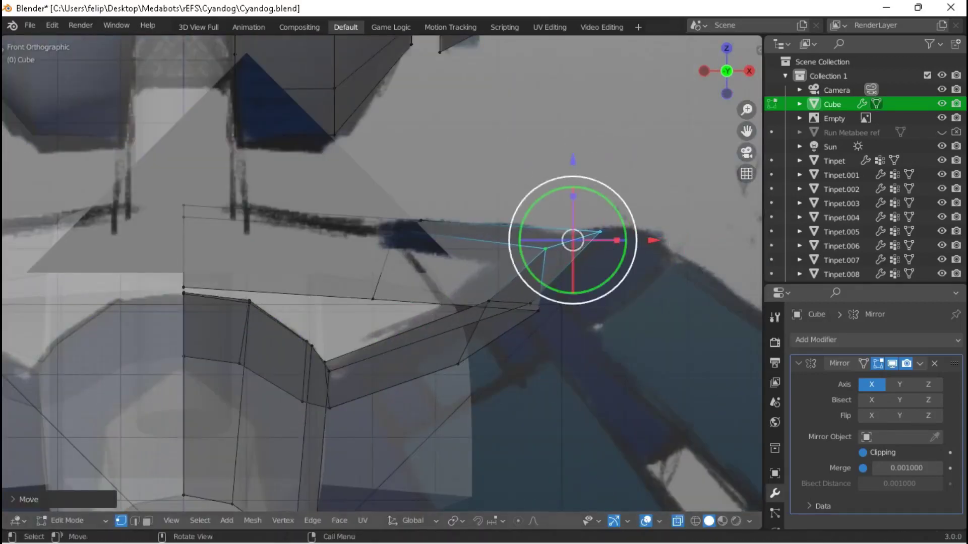
{"action": "scroll", "coordinate": [384, 272], "scroll_direction": "down", "scroll_amount": 8}
{"action": "middle_click_drag", "start_coordinate": [383, 272], "coordinate": [348, 252]}
{"action": "scroll", "coordinate": [383, 272], "scroll_direction": "up", "scroll_amount": 4}
{"action": "key", "text": "ctrl+s"}
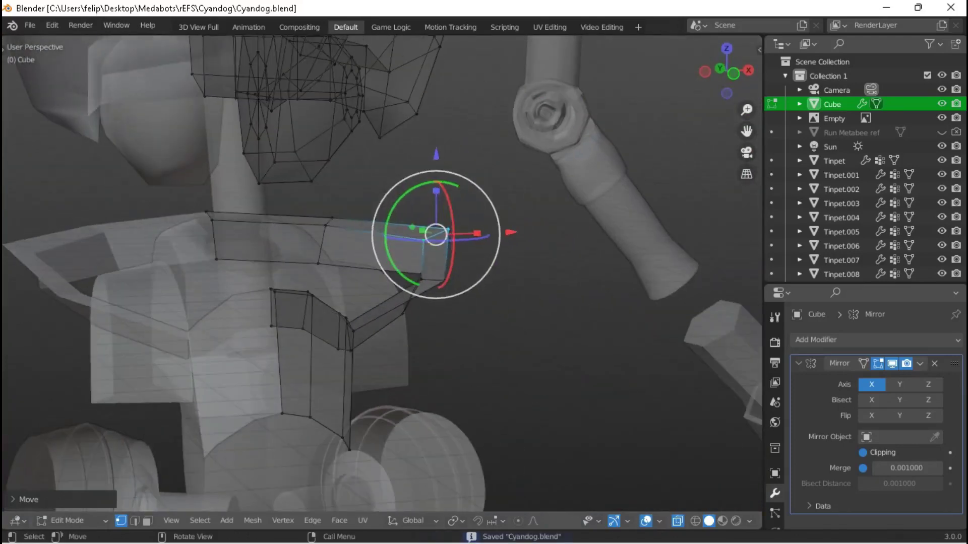
Extrude edges downward and outward from the band's outer corner vertices to outline the side skirt plate.
{"action": "key", "text": "KP_1"}
{"action": "scroll", "coordinate": [383, 272], "scroll_direction": "up", "scroll_amount": 5}
{"action": "key", "text": "g"}
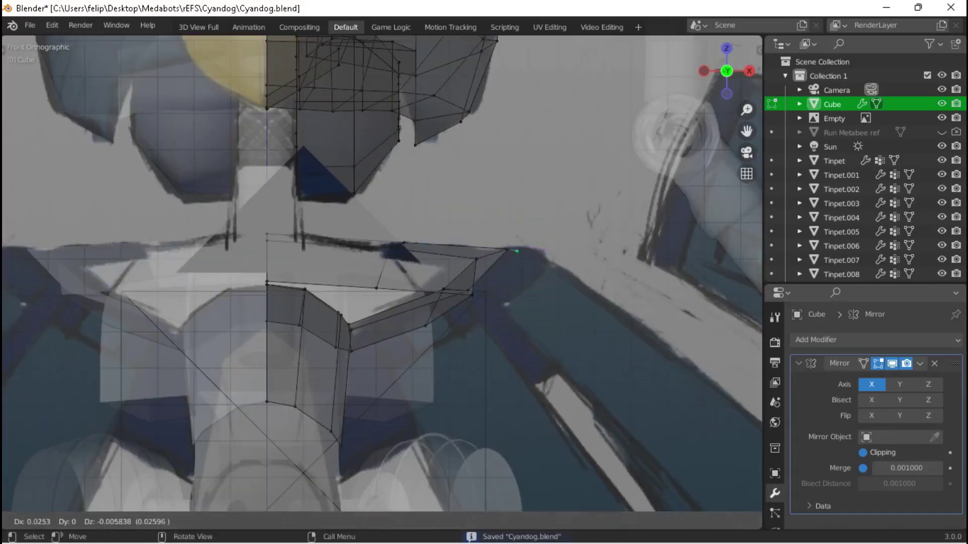
{"action": "left_click", "coordinate": [579, 318]}
{"action": "middle_click_drag", "start_coordinate": [578, 318], "coordinate": [615, 293]}
{"action": "key", "text": "KP_1"}
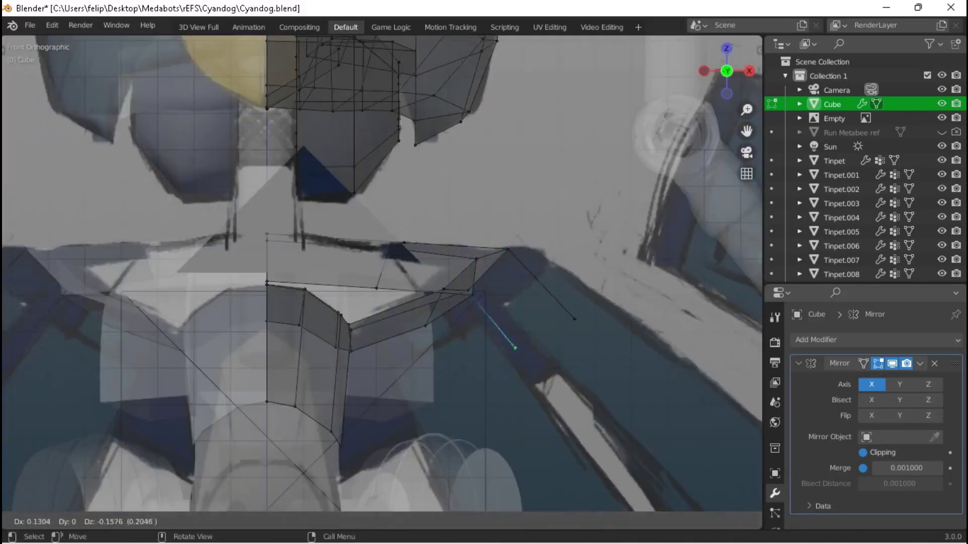
{"action": "middle_click_drag", "start_coordinate": [580, 318], "coordinate": [524, 297]}
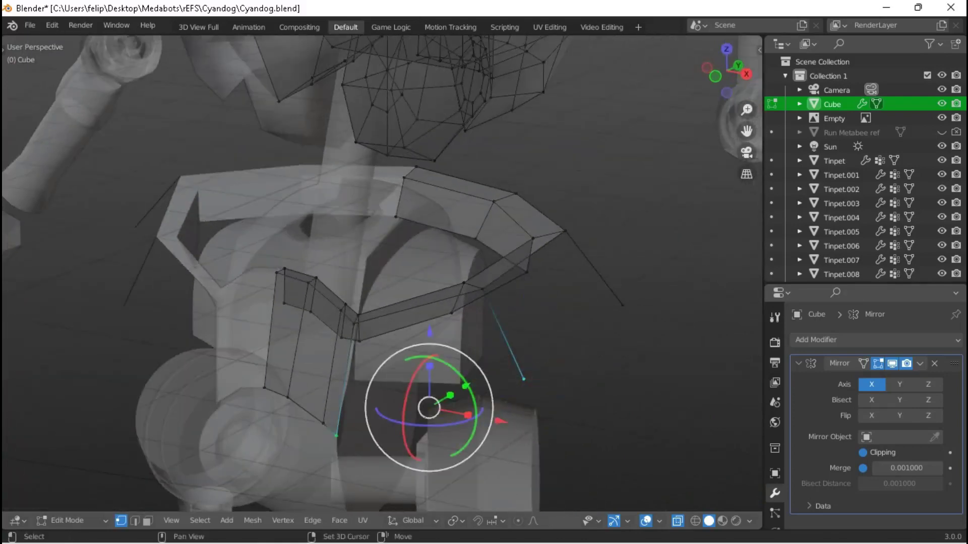
Fill the side skirt plate's faces between the extruded edges and the waist band.
{"action": "key", "text": "f"}
{"action": "key", "text": "Tab"}
{"action": "key", "text": "Tab"}
{"action": "key", "text": "Tab"}
{"action": "middle_click_drag", "start_coordinate": [524, 298], "coordinate": [403, 308]}
{"action": "key", "text": "Tab"}
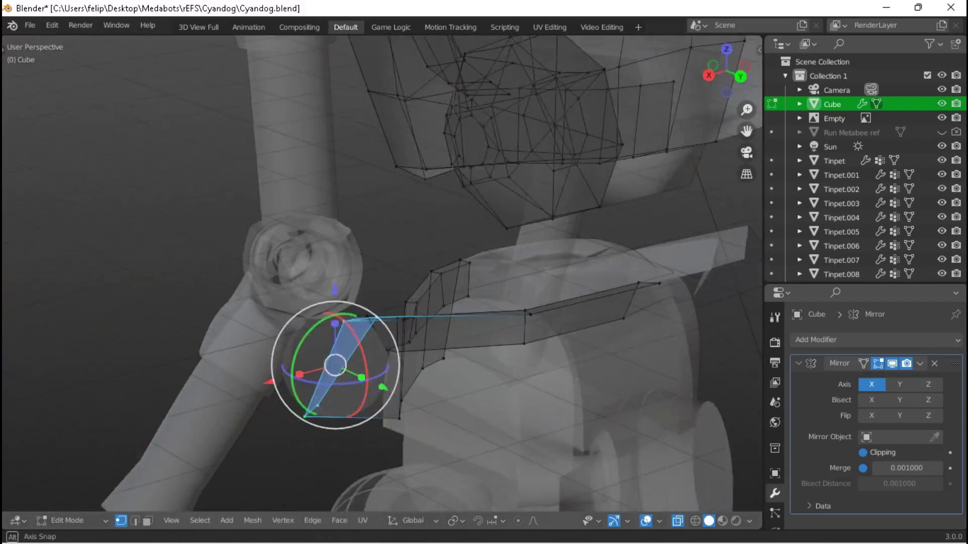
Extrude the skirt's rear edge backward and down in side view to extend the plate behind the pelvis.
{"action": "key", "text": "KP_3"}
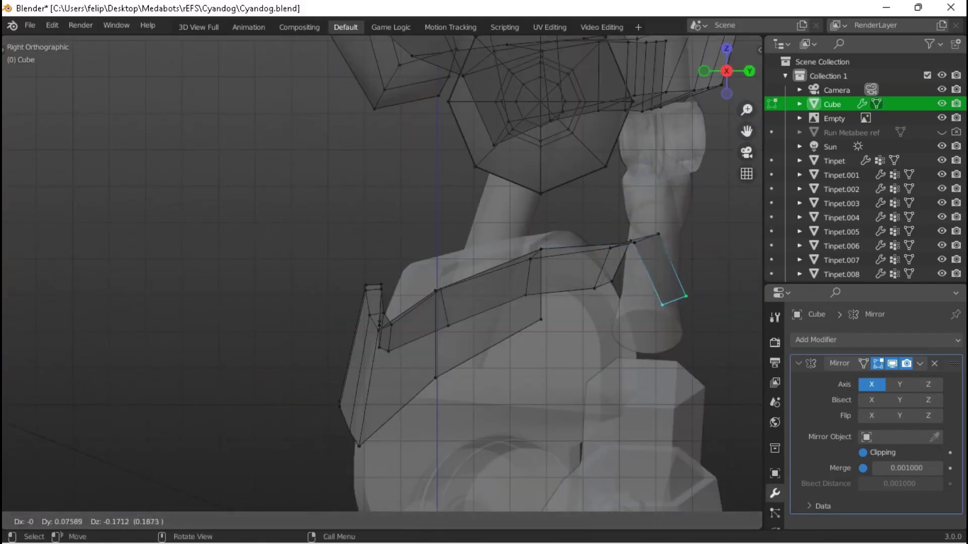
{"action": "key", "text": "Return"}
{"action": "middle_click_drag", "start_coordinate": [580, 295], "coordinate": [484, 275]}
{"action": "key", "text": "Tab"}
{"action": "key", "text": "Tab"}
{"action": "key", "text": "KP_3"}
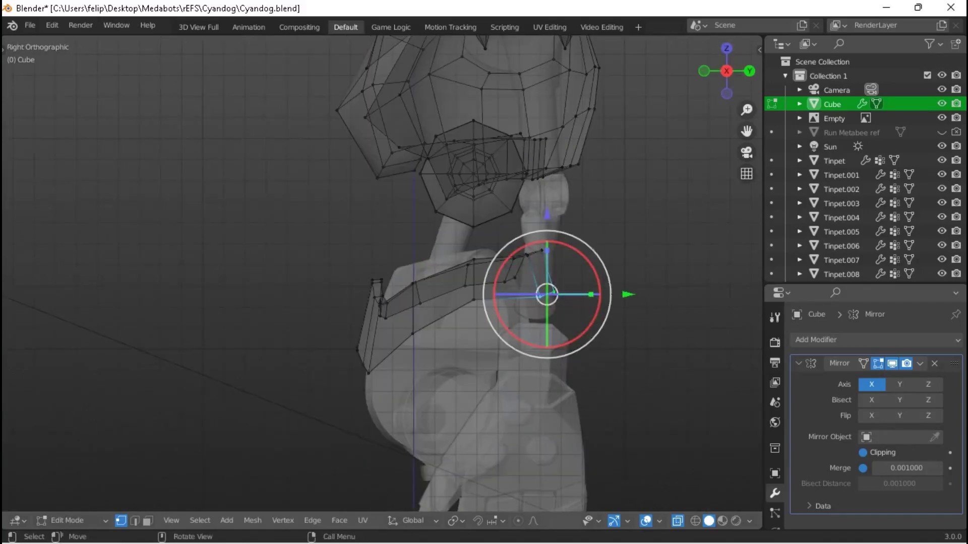
{"action": "key", "text": "Return"}
Reposition the lower corner vertices of the rear skirt and the front plate.
{"action": "middle_click_drag", "start_coordinate": [484, 274], "coordinate": [509, 270]}
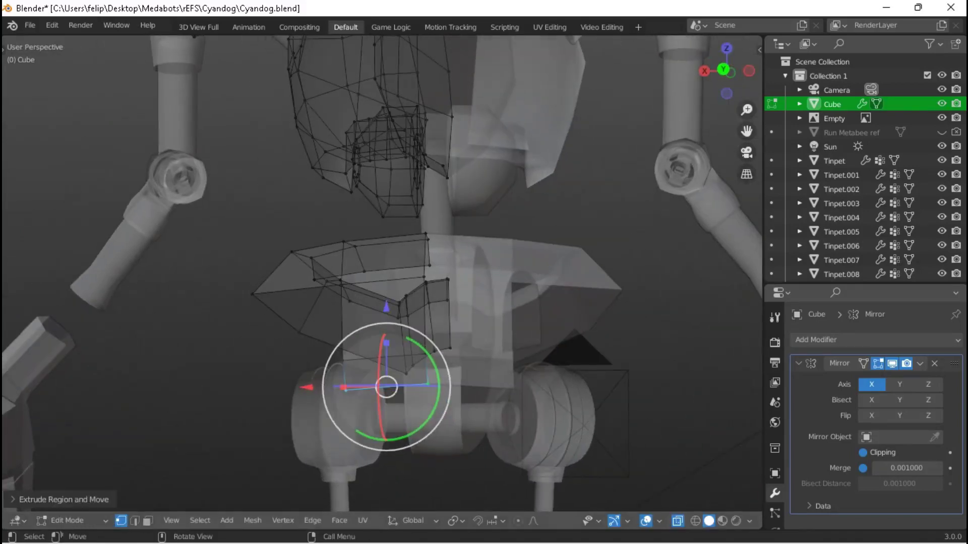
{"action": "key", "text": "g"}
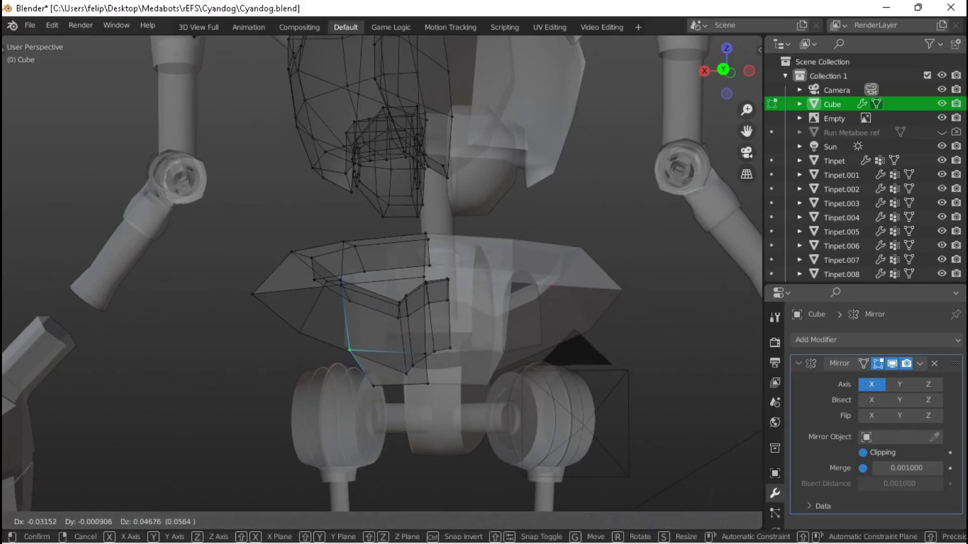
{"action": "key", "text": "Return"}
{"action": "middle_click_drag", "start_coordinate": [483, 275], "coordinate": [504, 277]}
{"action": "key", "text": "g"}
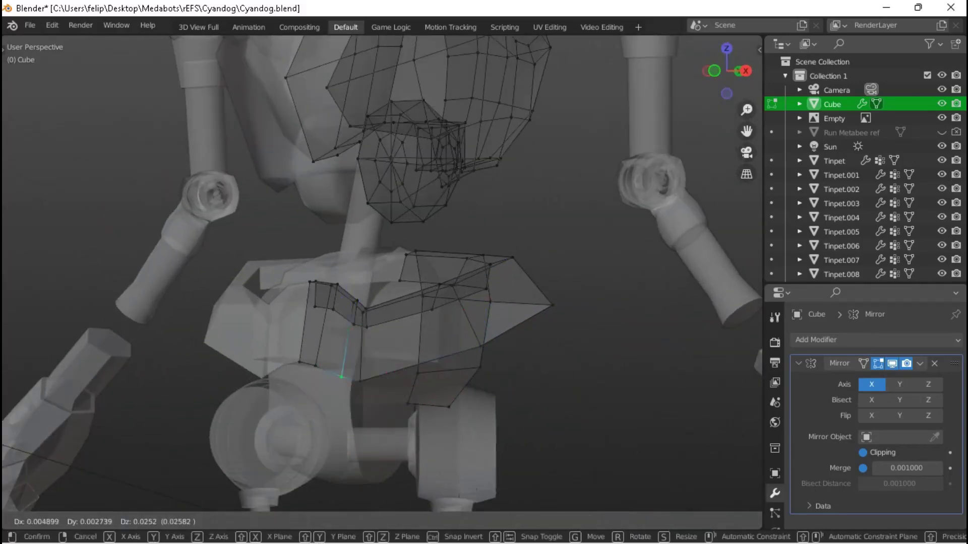
{"action": "key", "text": "Return"}
Move the front plate's upper corner vertex slightly outward where it meets the waist band, and save the file.
{"action": "scroll", "coordinate": [381, 274], "scroll_direction": "up", "scroll_amount": 4}
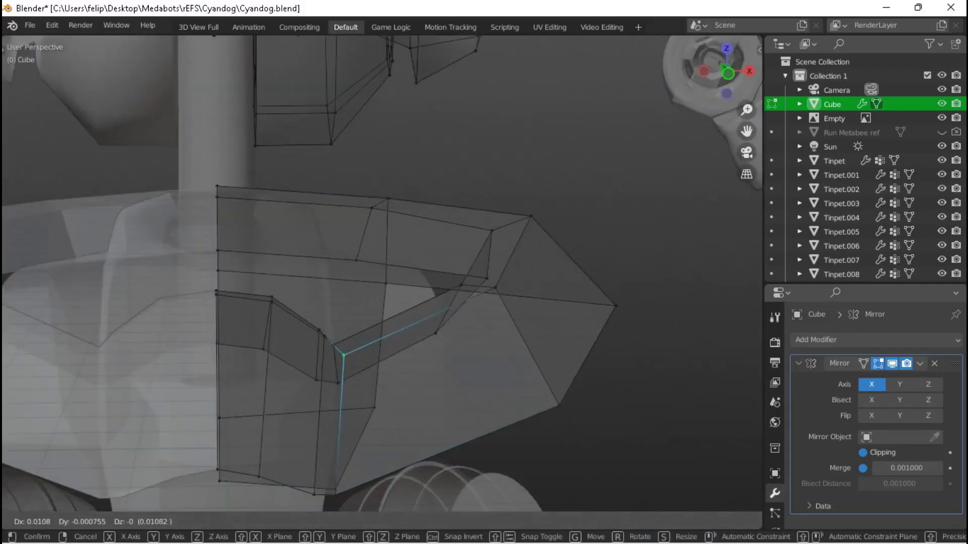
{"action": "key", "text": "Return"}
{"action": "scroll", "coordinate": [381, 274], "scroll_direction": "down", "scroll_amount": 3}
{"action": "middle_click_drag", "start_coordinate": [381, 274], "coordinate": [469, 267]}
{"action": "key", "text": "ctrl+s"}
Duplicate a front plate vertex and extrude it into the crotch guard's outline, down the side and across to the centre line, following the front reference.
{"action": "key", "text": "KP_1"}
{"action": "key", "text": "KP_1"}
{"action": "scroll", "coordinate": [382, 274], "scroll_direction": "down", "scroll_amount": 4}
{"action": "middle_click_drag", "start_coordinate": [381, 273], "coordinate": [413, 252]}
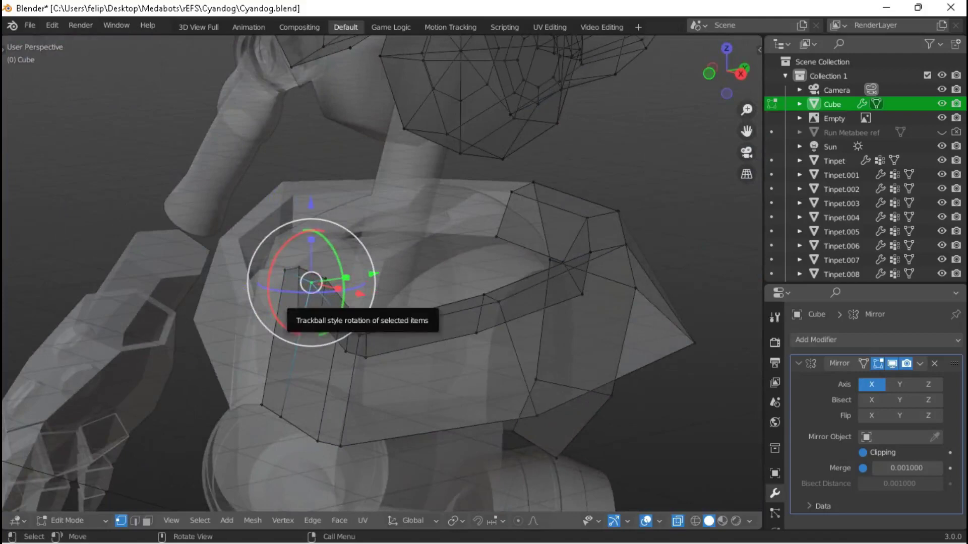
{"action": "key", "text": "KP_1"}
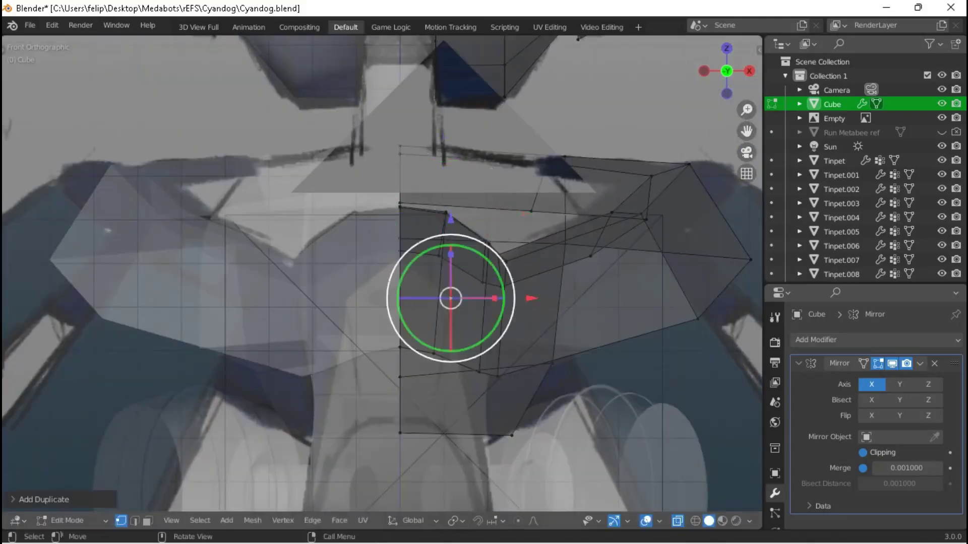
{"action": "middle_click_drag", "start_coordinate": [492, 327], "coordinate": [436, 199], "text": "shift"}
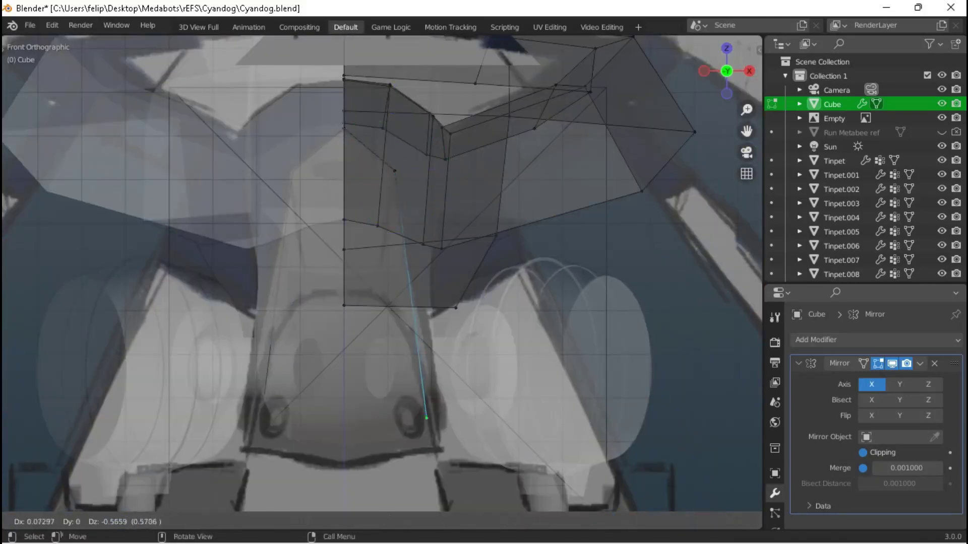
{"action": "left_click", "coordinate": [439, 446]}
{"action": "scroll", "coordinate": [439, 446], "scroll_direction": "down", "scroll_amount": 3}
{"action": "scroll", "coordinate": [355, 413], "scroll_direction": "up", "scroll_amount": 2}
{"action": "key", "text": "e"}
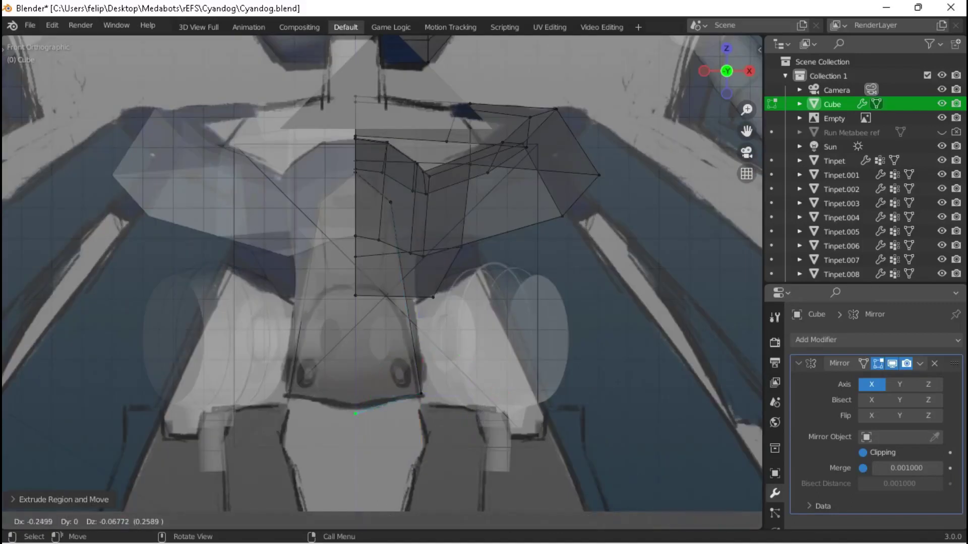
{"action": "key", "text": "Return"}
Extend the crotch guard's outline forward along Y to give its side depth.
{"action": "middle_click_drag", "start_coordinate": [383, 302], "coordinate": [361, 232]}
{"action": "key", "text": "g"}
{"action": "key", "text": "y"}
{"action": "key", "text": "Return"}
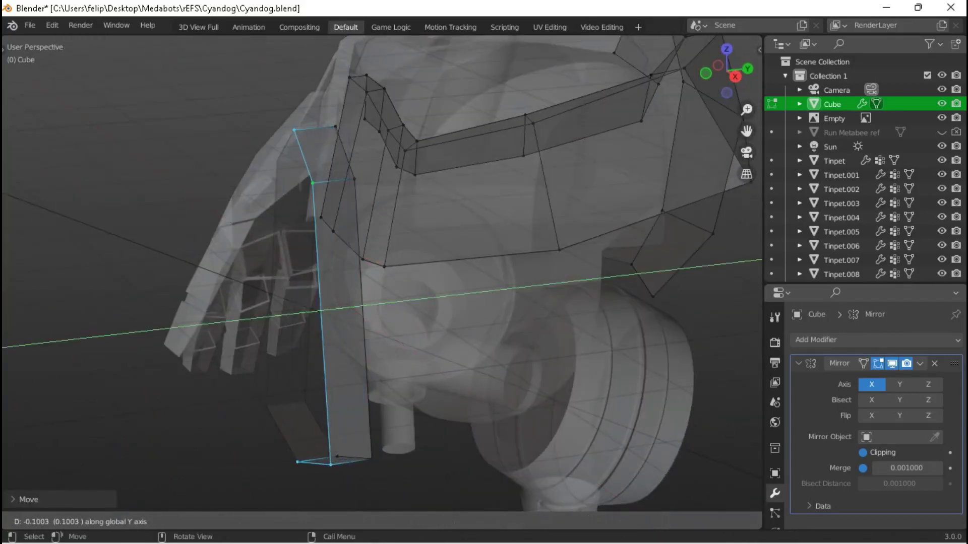
Position the guard's upper front vertices in side view, shifting them along Y.
{"action": "key", "text": "Escape"}
{"action": "key", "text": "KP_3"}
{"action": "key", "text": "g"}
{"action": "key", "text": "Return"}
{"action": "key", "text": "g"}
{"action": "key", "text": "y"}
{"action": "key", "text": "Return"}
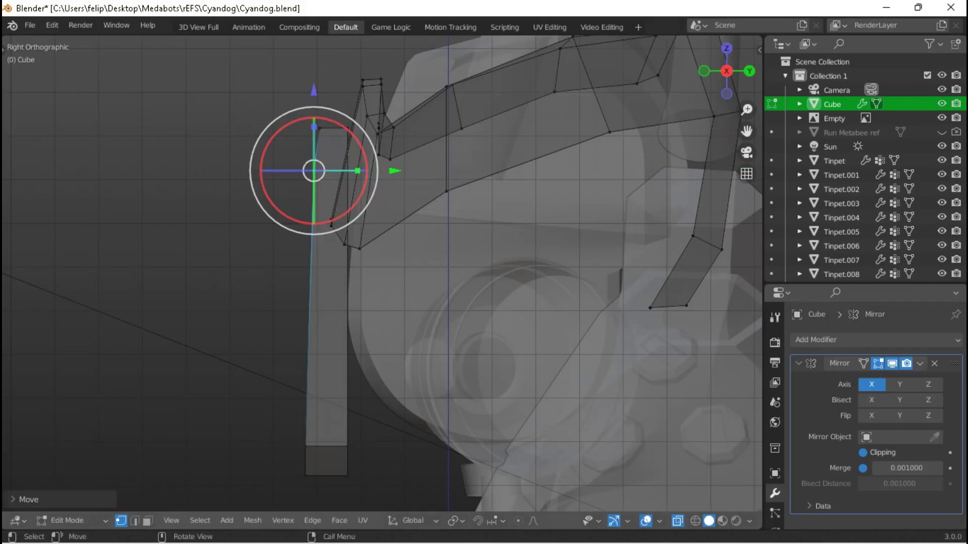
Move the guard's lower front corner forward along Y so its front edge slants outward toward the bottom.
{"action": "key", "text": "g"}
{"action": "key", "text": "Return"}
{"action": "key", "text": "g"}
{"action": "key", "text": "y"}
{"action": "key", "text": "Return"}
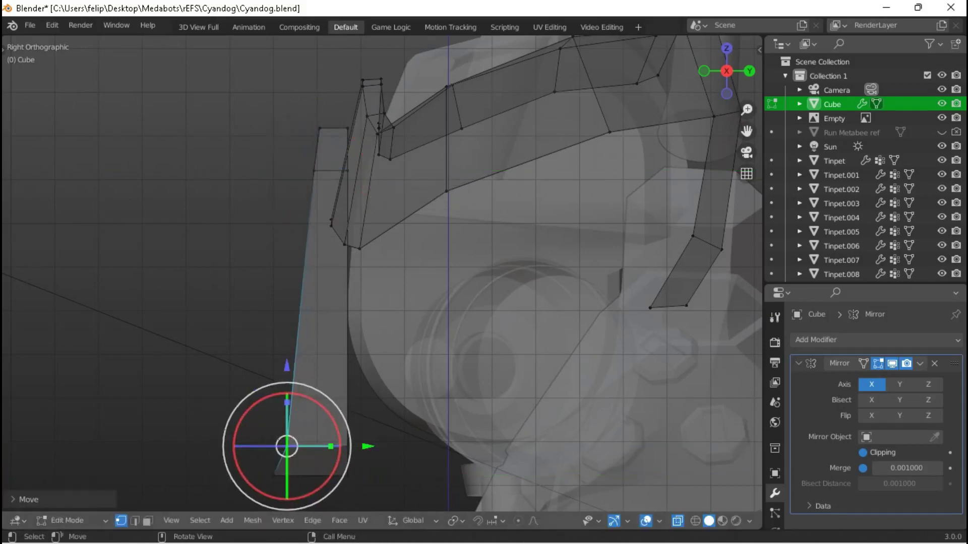
{"action": "key", "text": "g"}
{"action": "key", "text": "Return"}
Add a horizontal loop cut across the upper part of the guard's side plate and refine the vertices around it.
{"action": "middle_click_drag", "start_coordinate": [227, 256], "coordinate": [398, 232]}
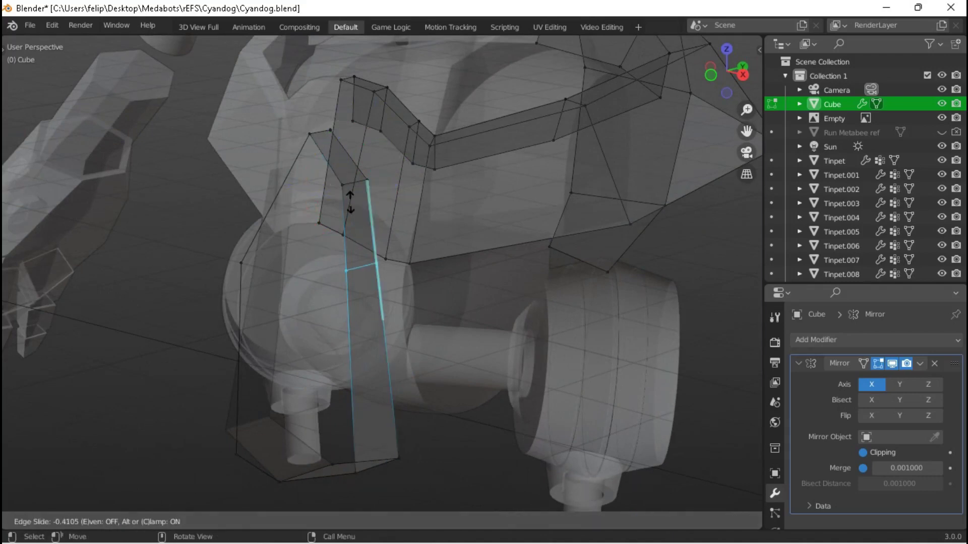
{"action": "right_click", "coordinate": [276, 197]}
{"action": "left_click", "coordinate": [237, 239]}
{"action": "right_click", "coordinate": [274, 195]}
{"action": "key", "text": "KP_3"}
{"action": "left_click_drag", "start_coordinate": [265, 188], "coordinate": [264, 182]}
{"action": "middle_click_drag", "start_coordinate": [263, 182], "coordinate": [285, 199]}
{"action": "key", "text": "g"}
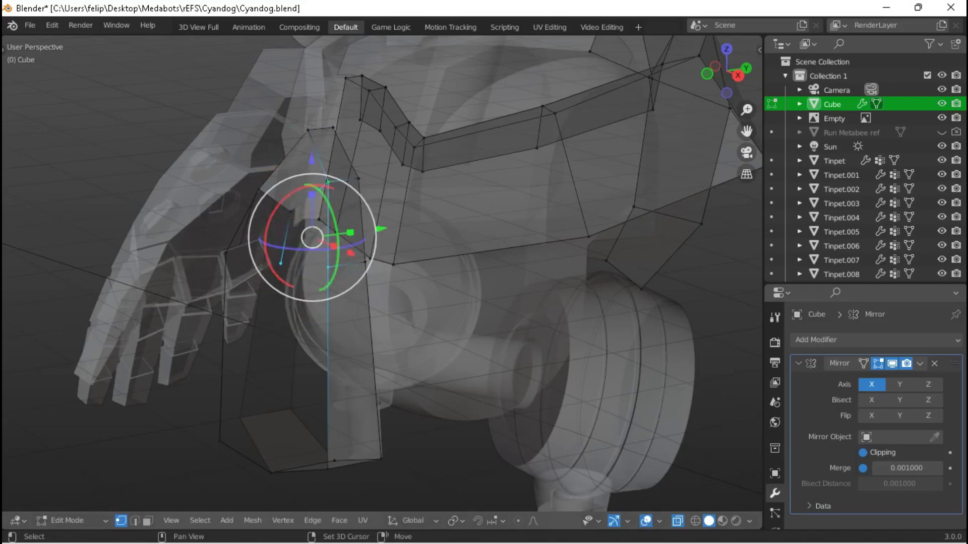
{"action": "middle_click_drag", "start_coordinate": [285, 200], "coordinate": [322, 187]}
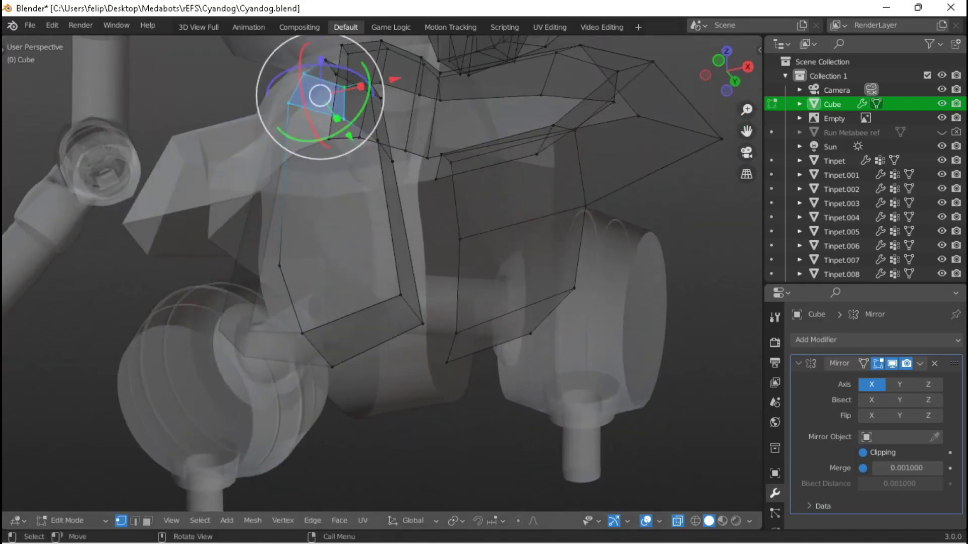
Extrude the guard's inner front vertex downward in side view and place the lower end near the guard's bottom corner.
{"action": "key", "text": "Escape"}
{"action": "key", "text": "KP_3"}
{"action": "key", "text": "g"}
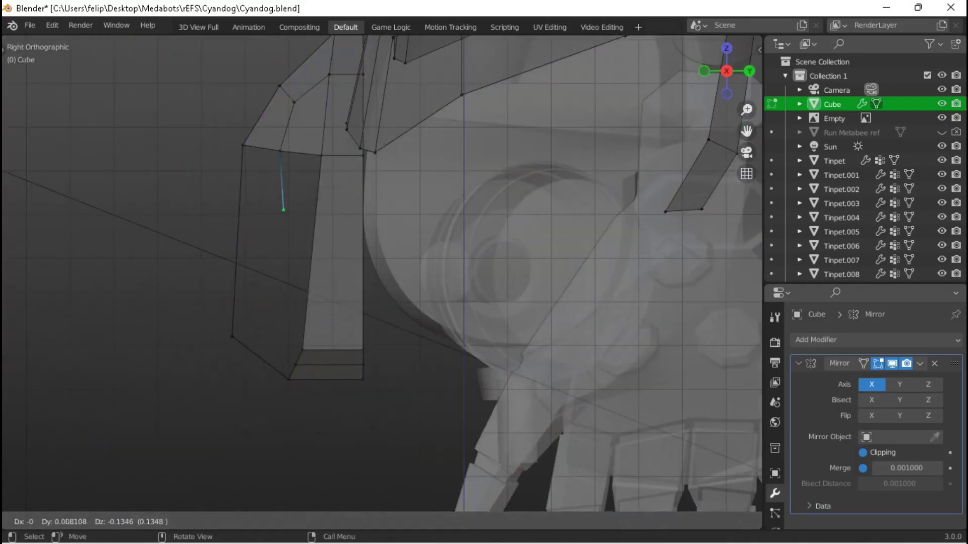
{"action": "key", "text": "Return"}
{"action": "middle_click_drag", "start_coordinate": [275, 345], "coordinate": [336, 348]}
{"action": "key", "text": "g"}
{"action": "key", "text": "Return"}
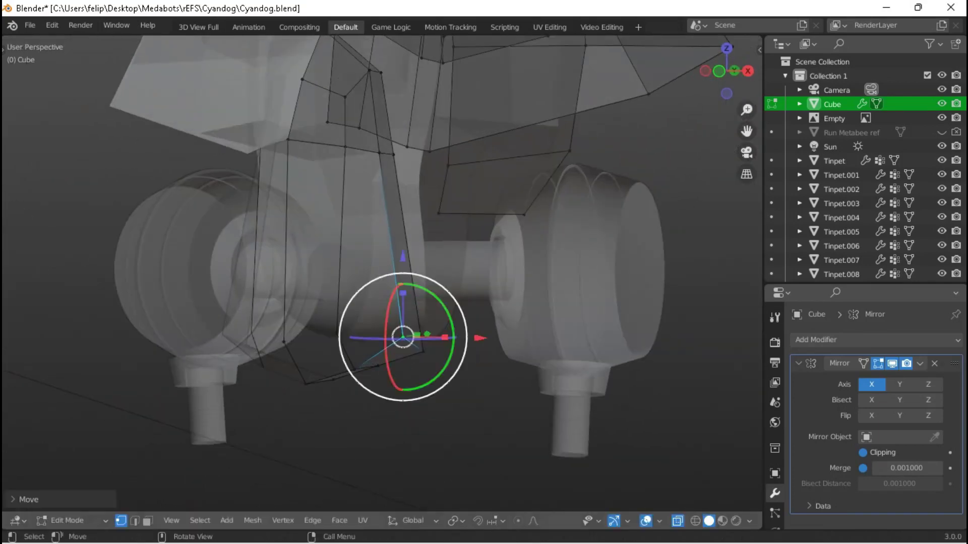
Shift the guard's upper front vertex back about 0.03 along Y and check the shape in object mode.
{"action": "middle_click_drag", "start_coordinate": [258, 313], "coordinate": [302, 298]}
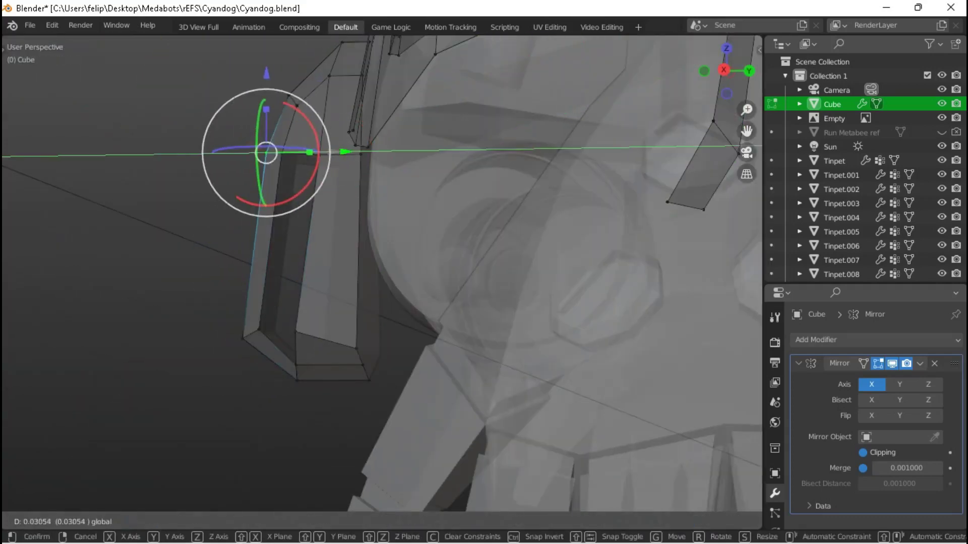
{"action": "key", "text": "Tab"}
{"action": "scroll", "coordinate": [381, 272], "scroll_direction": "down", "scroll_amount": 5}
{"action": "middle_click_drag", "start_coordinate": [381, 272], "coordinate": [393, 302]}
{"action": "key", "text": "Tab"}
{"action": "scroll", "coordinate": [381, 272], "scroll_direction": "up", "scroll_amount": 5}
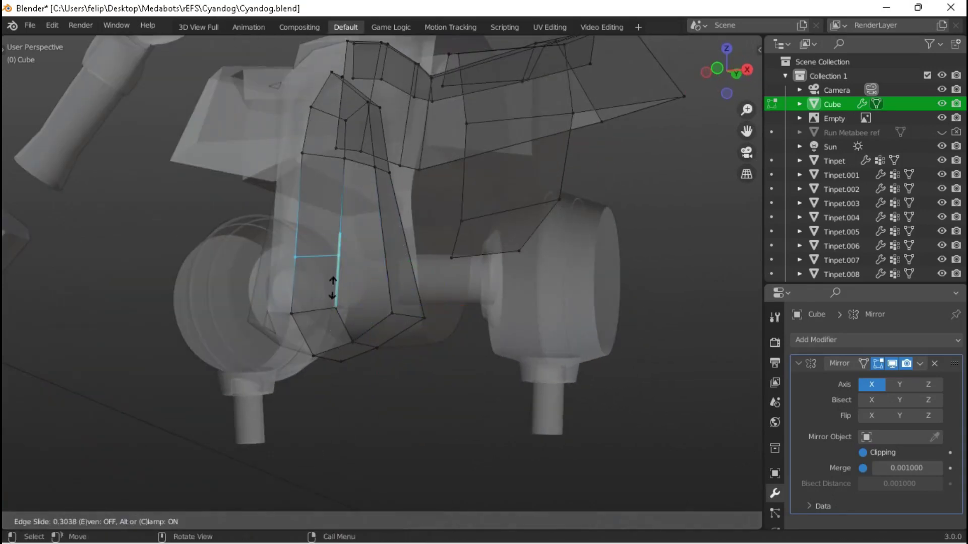
Add a loop cut across the lower front of the crotch guard and raise the lower side corner vertices.
{"action": "left_click", "coordinate": [425, 317]}
{"action": "key", "text": "g"}
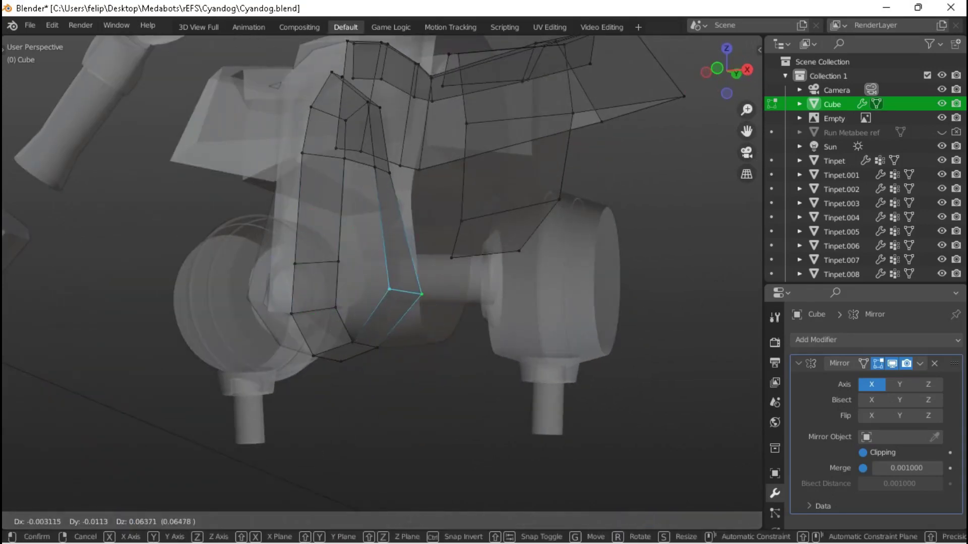
{"action": "key", "text": "Return"}
{"action": "middle_click_drag", "start_coordinate": [383, 272], "coordinate": [363, 289]}
{"action": "key", "text": "KP_5"}
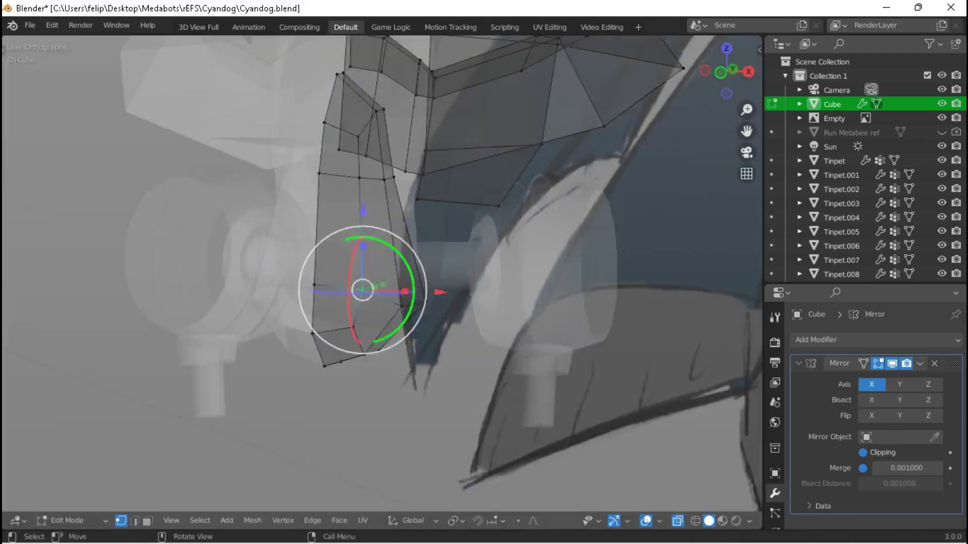
Adjust the guard's lower inner corner vertices in front view to follow the reference drawing.
{"action": "key", "text": "KP_1"}
{"action": "key", "text": "g"}
{"action": "key", "text": "Return"}
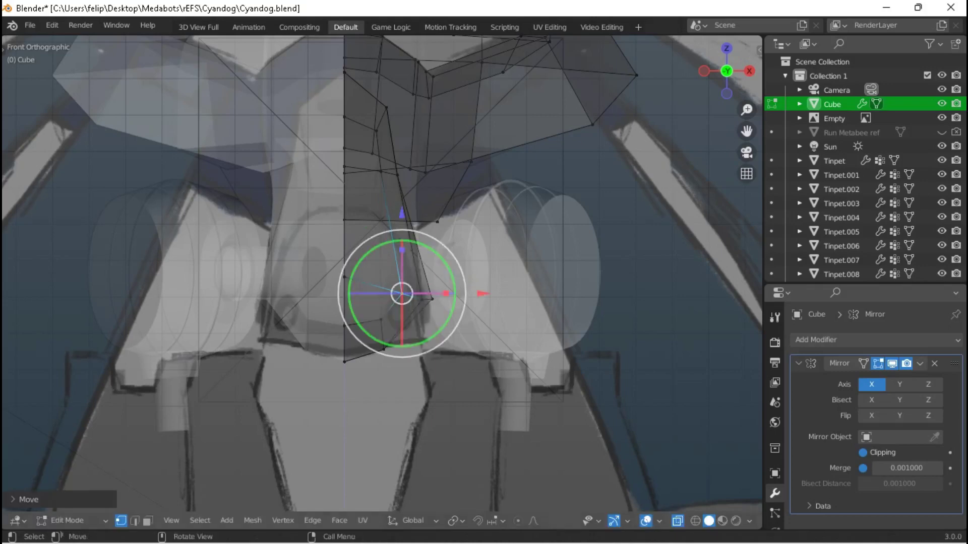
{"action": "key", "text": "g"}
{"action": "key", "text": "Return"}
{"action": "key", "text": "g"}
{"action": "key", "text": "Return"}
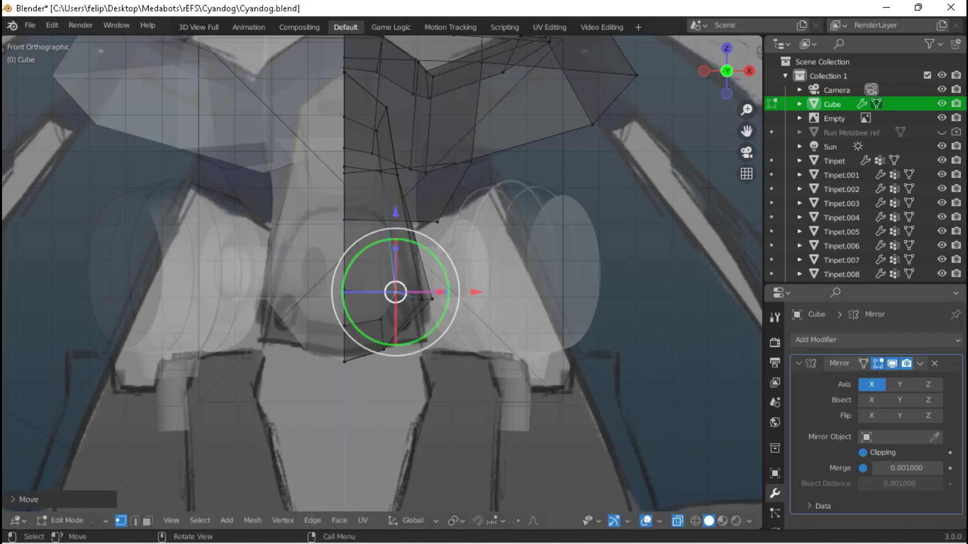
Reposition the remaining crotch guard vertices over the front reference and save the file.
{"action": "scroll", "coordinate": [382, 273], "scroll_direction": "up", "scroll_amount": 2}
{"action": "middle_click_drag", "start_coordinate": [382, 274], "coordinate": [363, 309], "text": "shift"}
{"action": "key", "text": "g"}
{"action": "key", "text": "Return"}
{"action": "key", "text": "g"}
{"action": "key", "text": "Return"}
{"action": "key", "text": "g"}
{"action": "key", "text": "Return"}
{"action": "middle_click_drag", "start_coordinate": [358, 190], "coordinate": [464, 275], "text": "shift"}
{"action": "left_click", "coordinate": [361, 243]}
{"action": "key", "text": "g"}
{"action": "key", "text": "Return"}
{"action": "key", "text": "ctrl+s"}
Shift the selected armour vertices along Y to correct their depth and check the whole model in object mode.
{"action": "scroll", "coordinate": [362, 252], "scroll_direction": "down", "scroll_amount": 4}
{"action": "scroll", "coordinate": [362, 252], "scroll_direction": "down", "scroll_amount": 1}
{"action": "scroll", "coordinate": [423, 237], "scroll_direction": "up", "scroll_amount": 3}
{"action": "scroll", "coordinate": [423, 237], "scroll_direction": "down", "scroll_amount": 3}
{"action": "key", "text": "g"}
{"action": "key", "text": "y"}
{"action": "key", "text": "Return"}
{"action": "key", "text": "Tab"}
{"action": "key", "text": "alt+a"}
{"action": "scroll", "coordinate": [383, 273], "scroll_direction": "down", "scroll_amount": 4}
{"action": "key", "text": "Tab"}
Reposition the rear skirt's vertices behind the pelvis, adjusting their depth along Y.
{"action": "scroll", "coordinate": [454, 282], "scroll_direction": "up", "scroll_amount": 5}
{"action": "key", "text": "g"}
{"action": "key", "text": "Return"}
{"action": "key", "text": "g"}
{"action": "key", "text": "y"}
{"action": "key", "text": "Return"}
{"action": "key", "text": "g"}
{"action": "key", "text": "y"}
{"action": "key", "text": "Return"}
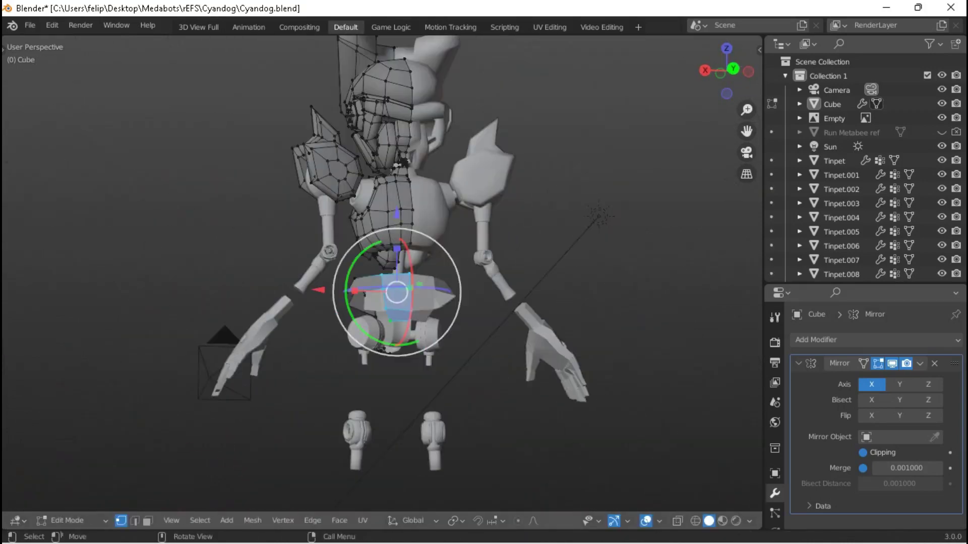
{"action": "scroll", "coordinate": [382, 272], "scroll_direction": "up", "scroll_amount": 5}
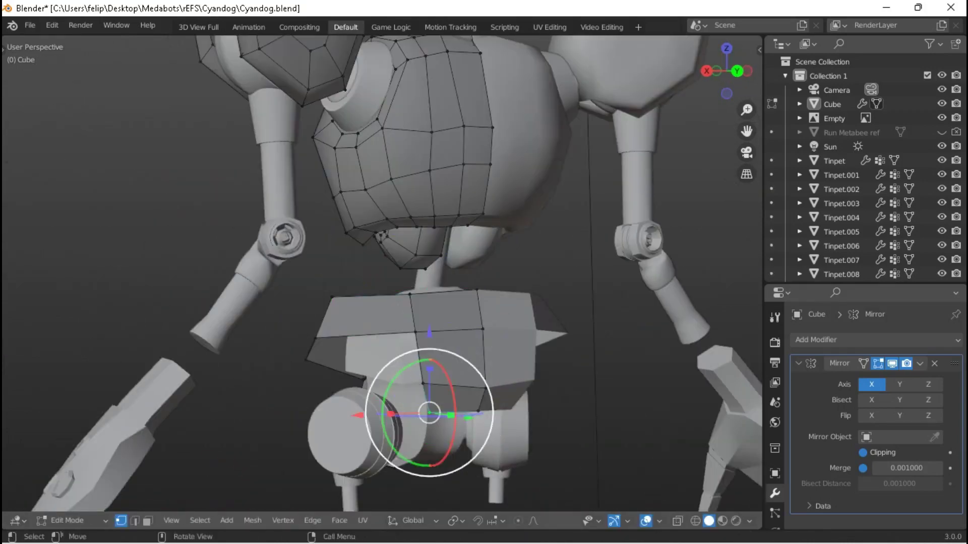
{"action": "scroll", "coordinate": [382, 272], "scroll_direction": "down", "scroll_amount": 4}
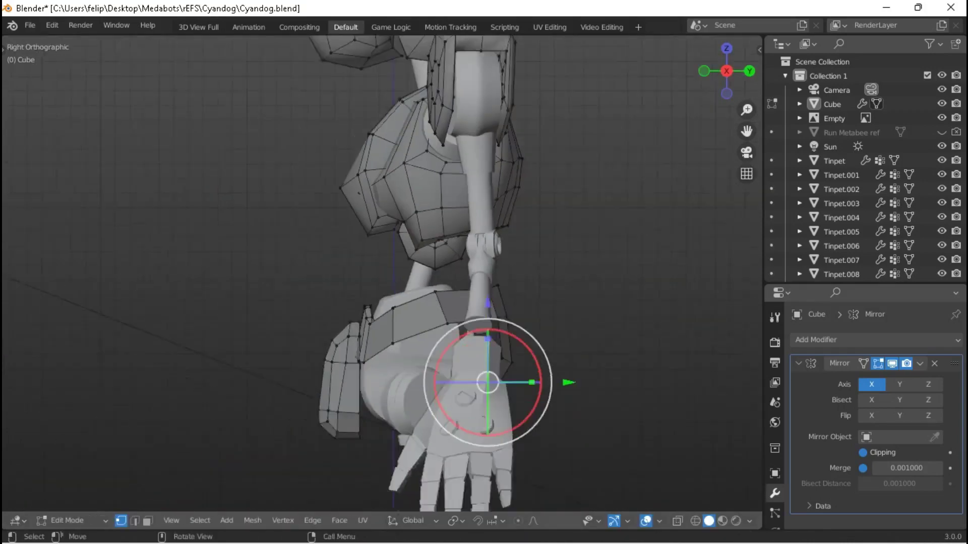
Move the rear skirt's lower corner vertices to reshape the bottom of the plate.
{"action": "key", "text": "KP_1"}
{"action": "key", "text": "KP_3"}
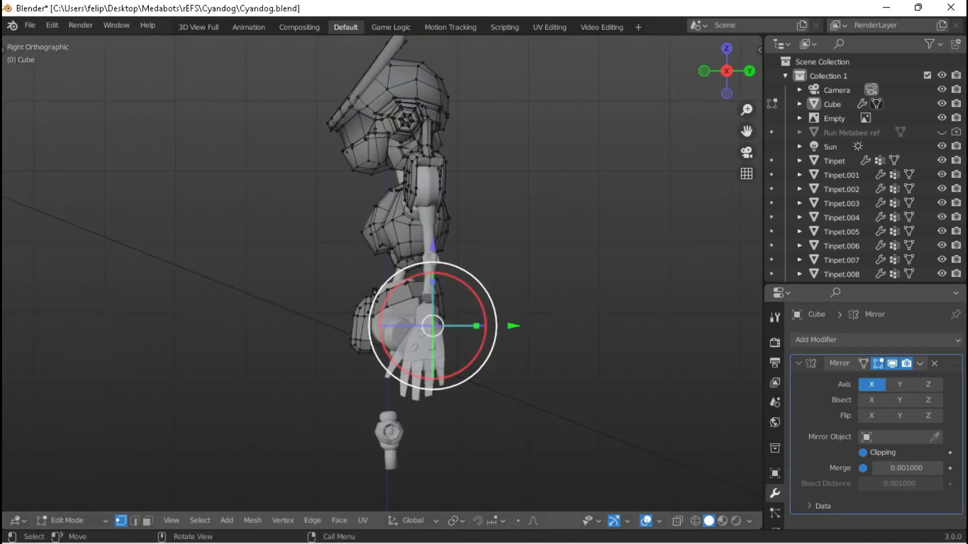
{"action": "left_click", "coordinate": [449, 356]}
{"action": "middle_click_drag", "start_coordinate": [450, 356], "coordinate": [373, 343]}
{"action": "scroll", "coordinate": [353, 348], "scroll_direction": "up", "scroll_amount": 3}
{"action": "key", "text": "g"}
{"action": "key", "text": "Return"}
{"action": "key", "text": "g"}
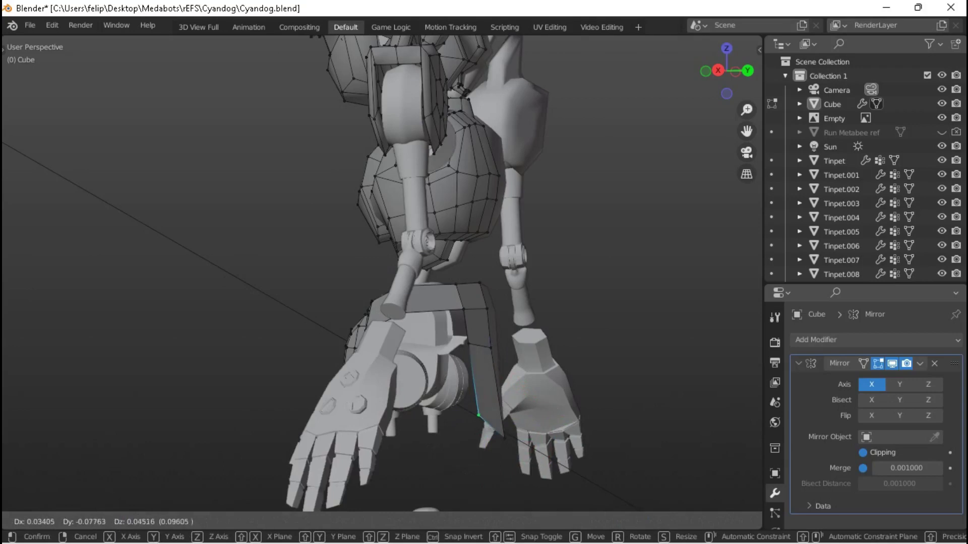
{"action": "key", "text": "Return"}
Refine the rear skirt's lower vertices in side view and save the file.
{"action": "scroll", "coordinate": [383, 272], "scroll_direction": "down", "scroll_amount": 3}
{"action": "middle_click_drag", "start_coordinate": [383, 272], "coordinate": [454, 151]}
{"action": "scroll", "coordinate": [383, 272], "scroll_direction": "up", "scroll_amount": 4}
{"action": "key", "text": "KP_3"}
{"action": "key", "text": "g"}
{"action": "key", "text": "Return"}
{"action": "scroll", "coordinate": [403, 262], "scroll_direction": "up", "scroll_amount": 3}
{"action": "key", "text": "g"}
{"action": "key", "text": "Escape"}
{"action": "key", "text": "Tab"}
{"action": "key", "text": "Tab"}
{"action": "key", "text": "Tab"}
{"action": "key", "text": "ctrl+s"}
Extrude the skirt's front side face outward about 0.04 and scale it down into a raised panel with bevelled sides.
{"action": "key", "text": "Tab"}
{"action": "key", "text": "Tab"}
{"action": "key", "text": "KP_1"}
{"action": "scroll", "coordinate": [381, 274], "scroll_direction": "up", "scroll_amount": 5}
{"action": "key", "text": "Tab"}
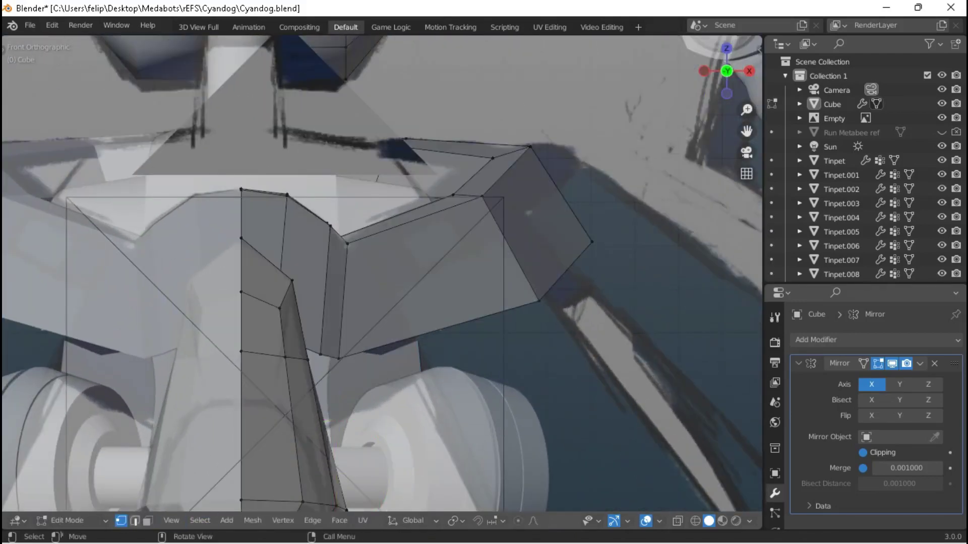
{"action": "key", "text": "3"}
{"action": "left_click", "coordinate": [433, 277]}
{"action": "scroll", "coordinate": [434, 282], "scroll_direction": "down", "scroll_amount": 3}
{"action": "scroll", "coordinate": [433, 283], "scroll_direction": "up", "scroll_amount": 5}
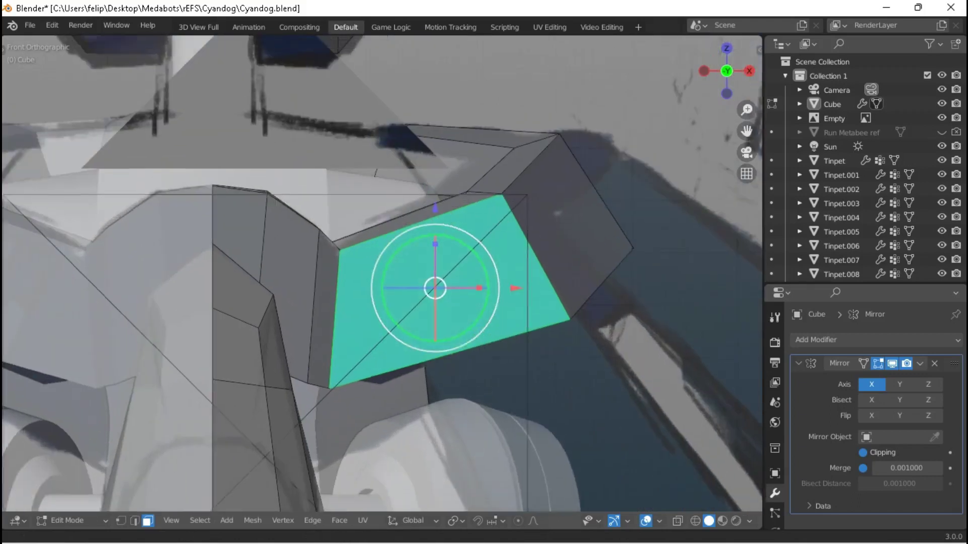
{"action": "middle_click_drag", "start_coordinate": [433, 282], "coordinate": [454, 272]}
{"action": "key", "text": "e"}
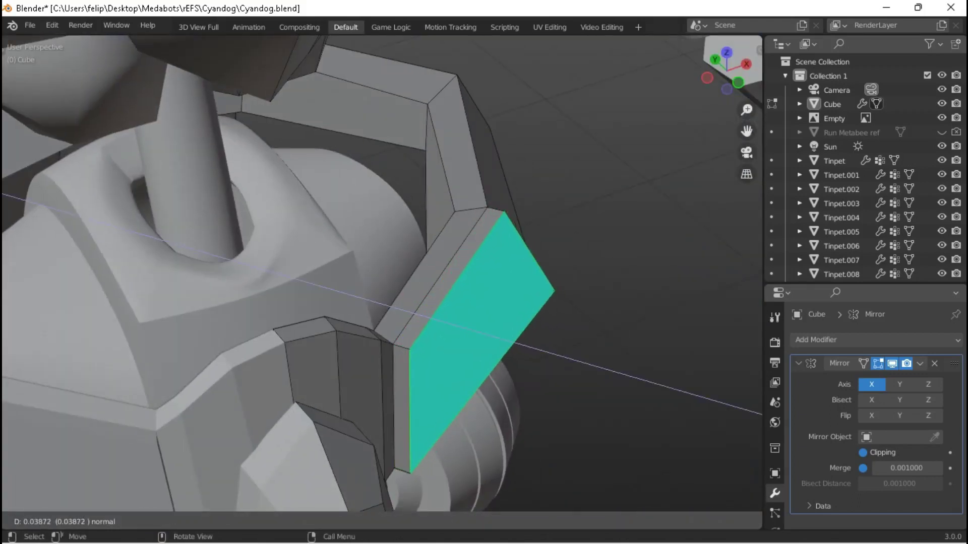
{"action": "left_click", "coordinate": [551, 363]}
{"action": "key", "text": "s"}
{"action": "left_click", "coordinate": [551, 363]}
{"action": "middle_click_drag", "start_coordinate": [551, 363], "coordinate": [457, 397]}
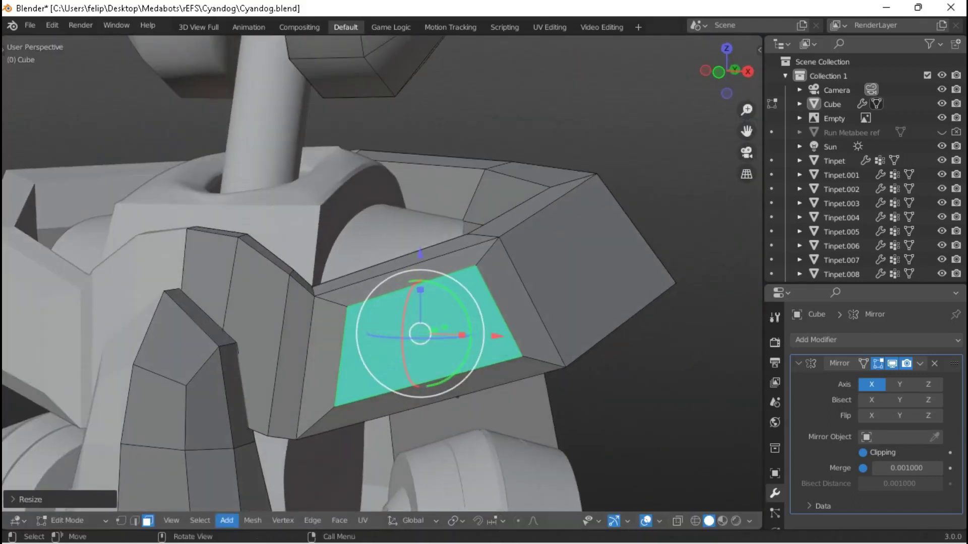
Try the top viewpoint and the back alignment to the active face for viewing the raised panel.
{"action": "left_click", "coordinate": [172, 520]}
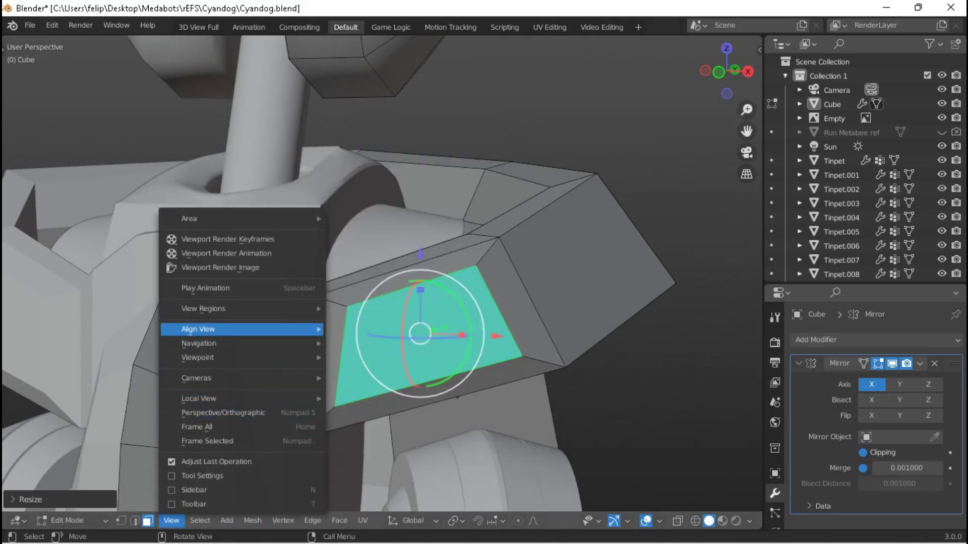
{"action": "mouse_move", "coordinate": [204, 308]}
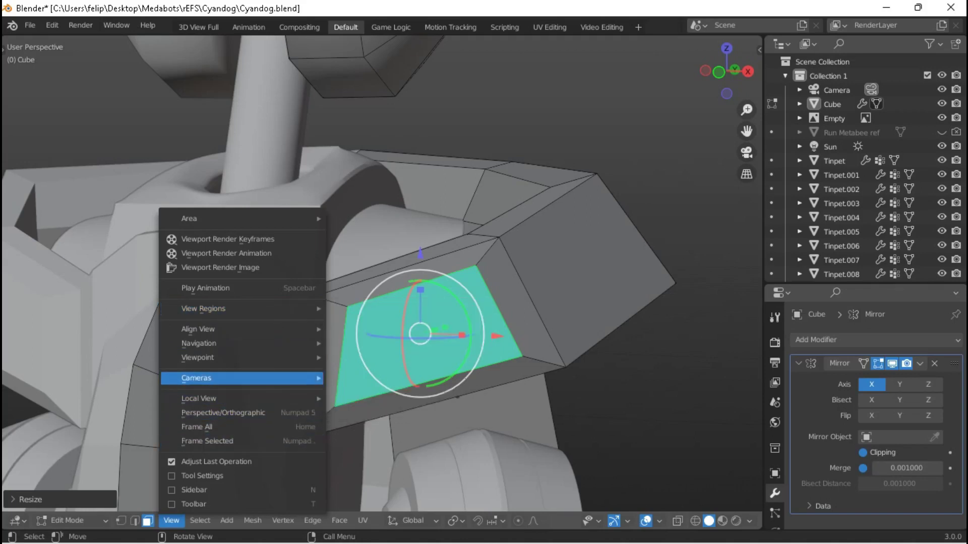
{"action": "mouse_move", "coordinate": [198, 358]}
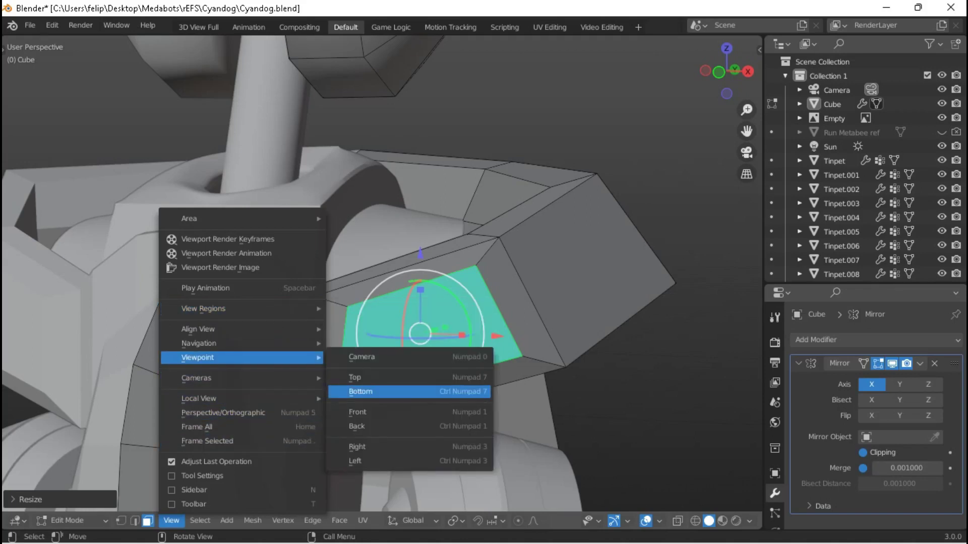
{"action": "left_click", "coordinate": [358, 378]}
{"action": "left_click", "coordinate": [172, 520]}
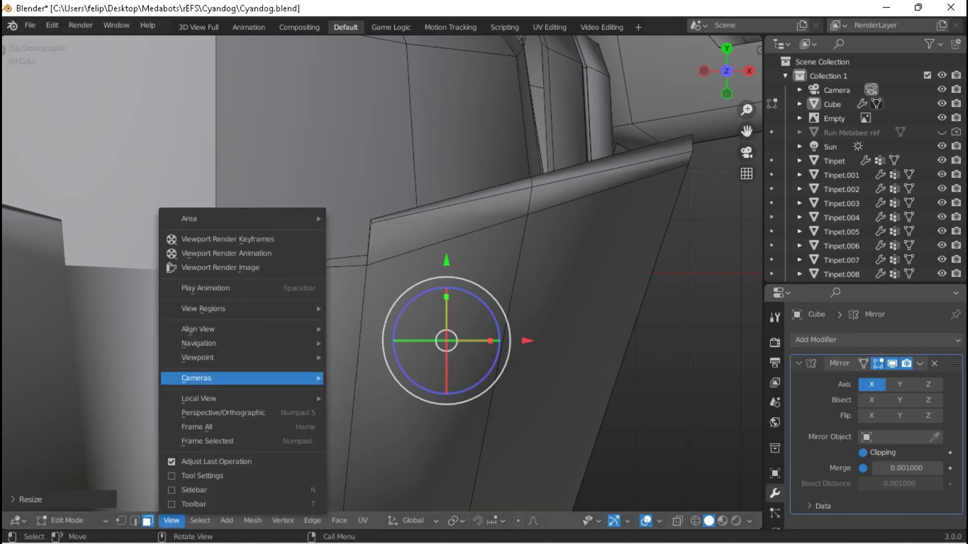
{"action": "mouse_move", "coordinate": [197, 329]}
{"action": "mouse_move", "coordinate": [380, 328]}
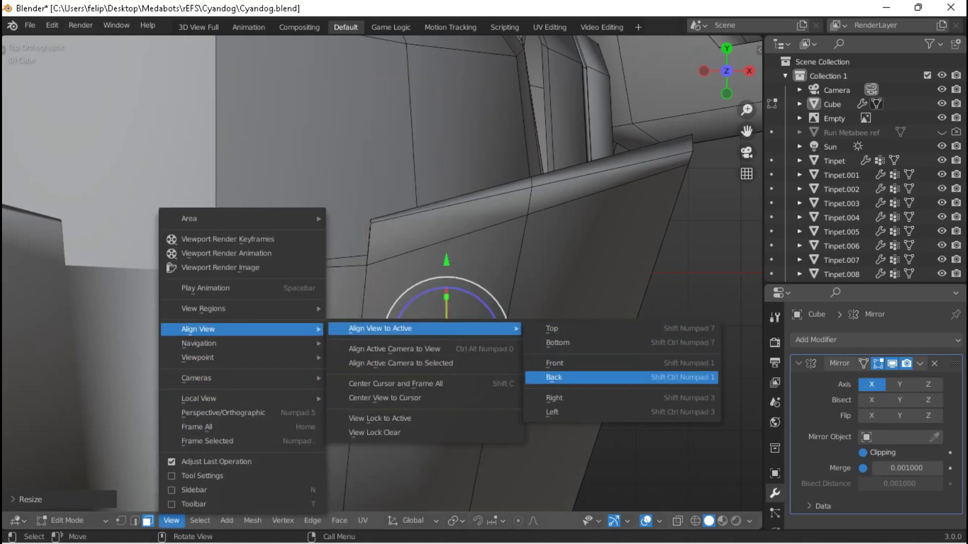
{"action": "left_click", "coordinate": [554, 377]}
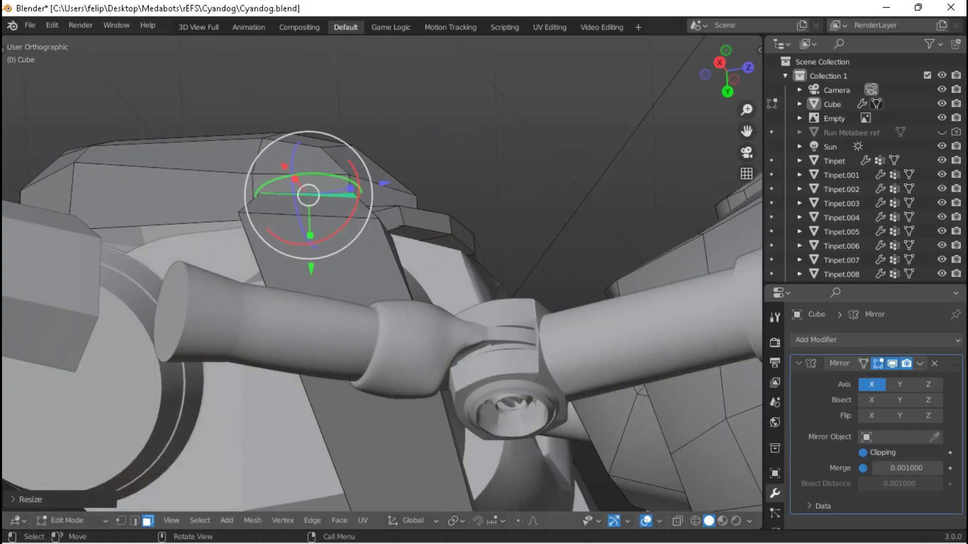
Align the view to the active face from the top, position the scaled face within its surrounding border, and save the file.
{"action": "left_click", "coordinate": [171, 520]}
{"action": "mouse_move", "coordinate": [197, 329]}
{"action": "mouse_move", "coordinate": [380, 328]}
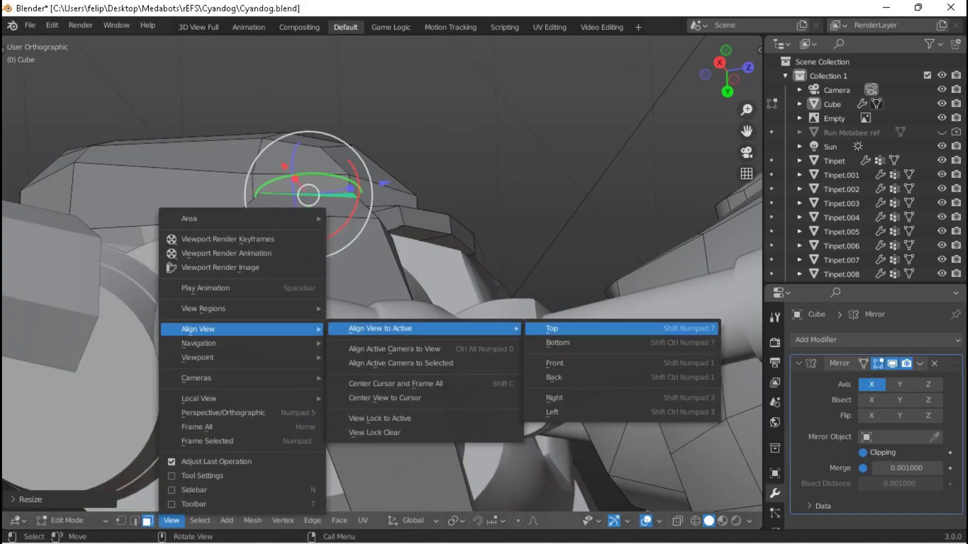
{"action": "left_click", "coordinate": [552, 328]}
{"action": "scroll", "coordinate": [552, 329], "scroll_direction": "down", "scroll_amount": 3}
{"action": "scroll", "coordinate": [552, 328], "scroll_direction": "up", "scroll_amount": 5}
{"action": "key", "text": "g"}
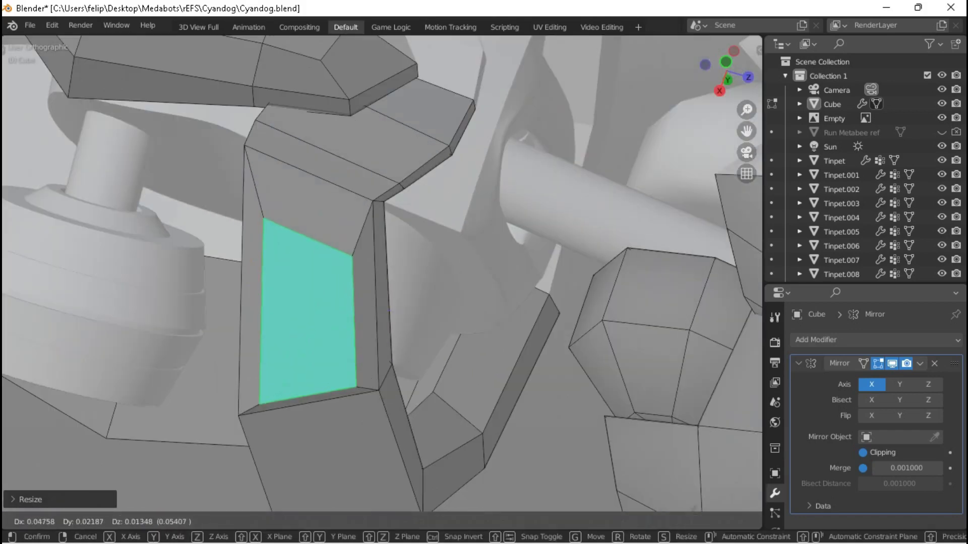
{"action": "right_click", "coordinate": [506, 314]}
{"action": "key", "text": "g"}
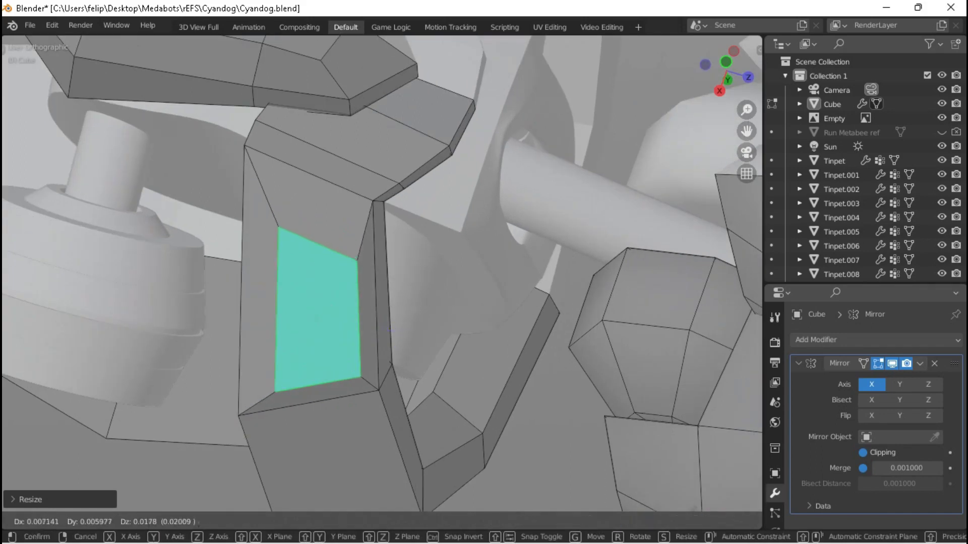
{"action": "right_click", "coordinate": [453, 309]}
{"action": "scroll", "coordinate": [454, 309], "scroll_direction": "down", "scroll_amount": 5}
{"action": "key", "text": "ctrl+s"}
Extrude the raised panel's face once more and examine the waist armour in object mode.
{"action": "middle_click_drag", "start_coordinate": [454, 309], "coordinate": [534, 257]}
{"action": "scroll", "coordinate": [499, 267], "scroll_direction": "up", "scroll_amount": 5}
{"action": "key", "text": "e"}
{"action": "left_click", "coordinate": [447, 320]}
{"action": "key", "text": "Tab"}
{"action": "scroll", "coordinate": [447, 319], "scroll_direction": "down", "scroll_amount": 8}
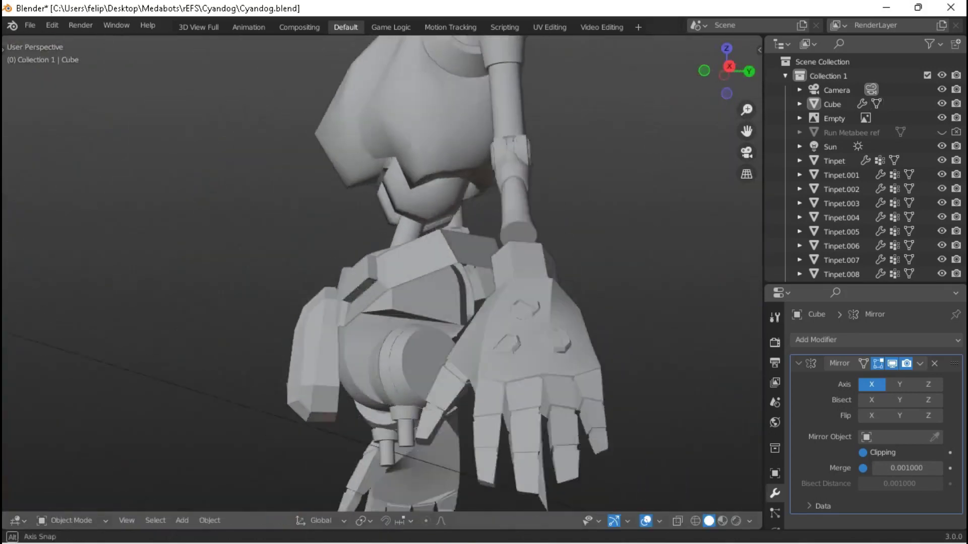
{"action": "middle_click_drag", "start_coordinate": [447, 320], "coordinate": [464, 303]}
{"action": "scroll", "coordinate": [464, 303], "scroll_direction": "up", "scroll_amount": 6}
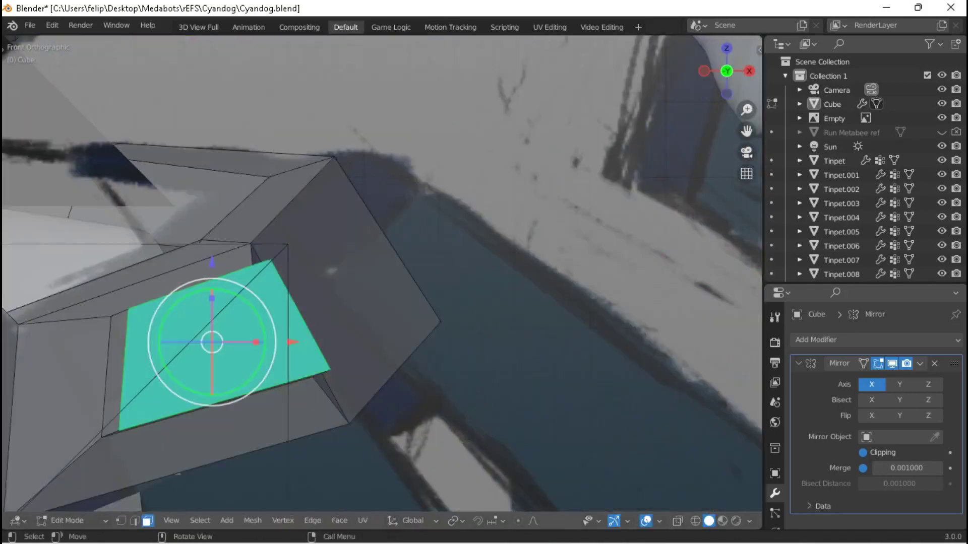
Extrude the waist band's lower front face down into a skirt plate, then move and widen its bottom end to about 1.4 times.
{"action": "middle_click_drag", "start_coordinate": [383, 272], "coordinate": [456, 234]}
{"action": "key", "text": "alt+z"}
{"action": "key", "text": "e"}
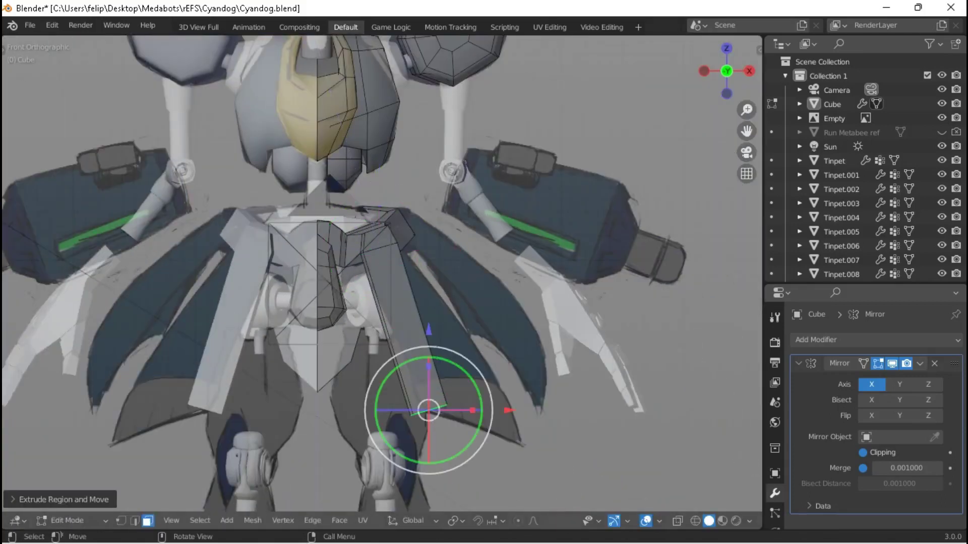
{"action": "key", "text": "g"}
{"action": "left_click", "coordinate": [542, 398]}
{"action": "key", "text": "s"}
{"action": "left_click", "coordinate": [584, 448]}
{"action": "key", "text": "g"}
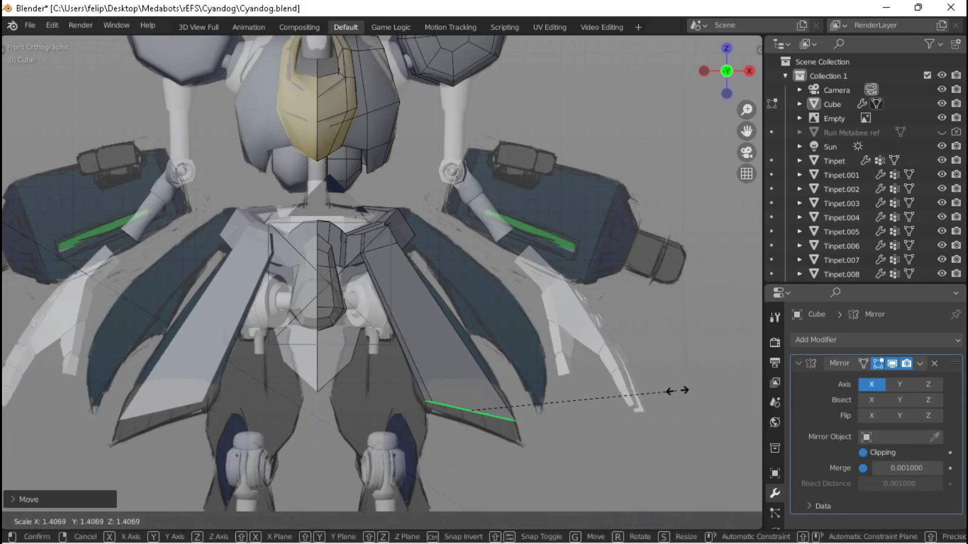
{"action": "key", "text": "Return"}
Extrude the waist band's outer side faces and scale them down into a panel.
{"action": "mouse_move", "coordinate": [382, 272]}
{"action": "middle_mouse_down"}
{"action": "mouse_move", "coordinate": [353, 282]}
{"action": "mouse_move", "coordinate": [403, 283]}
{"action": "mouse_move", "coordinate": [433, 252]}
{"action": "mouse_move", "coordinate": [363, 272]}
{"action": "middle_mouse_up"}
{"action": "key", "text": "Tab"}
{"action": "key", "text": "alt+z"}
{"action": "key", "text": "Tab"}
{"action": "key", "text": "KP_Decimal"}
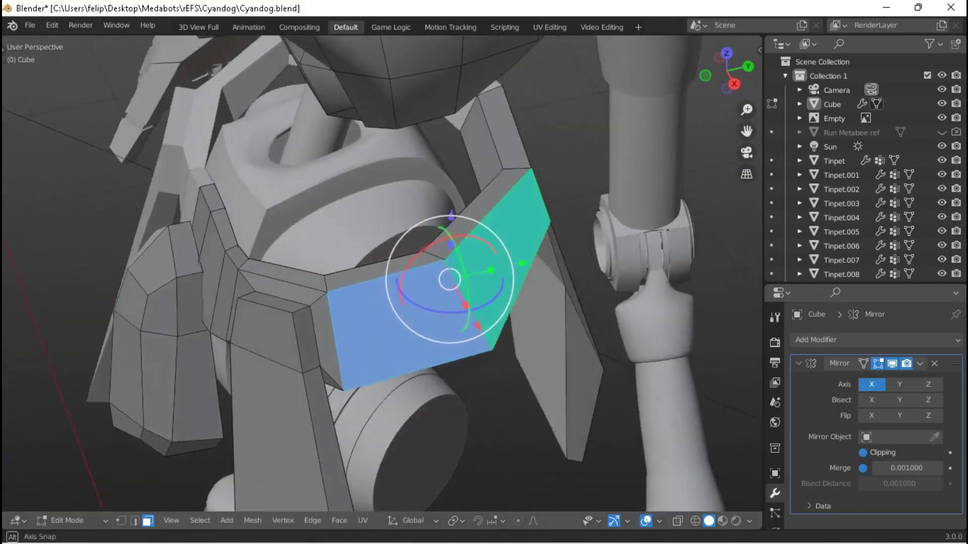
{"action": "scroll", "coordinate": [363, 272], "scroll_direction": "up", "scroll_amount": 2}
{"action": "key", "text": "e"}
{"action": "key", "text": "Return"}
{"action": "key", "text": "s"}
{"action": "left_click", "coordinate": [572, 318]}
Try another extrusion of the side faces, then undo back past the skirt plate and the raised waist panels.
{"action": "middle_click_drag", "start_coordinate": [573, 318], "coordinate": [444, 282]}
{"action": "key", "text": "e"}
{"action": "key", "text": "Return"}
{"action": "key", "text": "ctrl+z"}
{"action": "key", "text": "KP_1"}
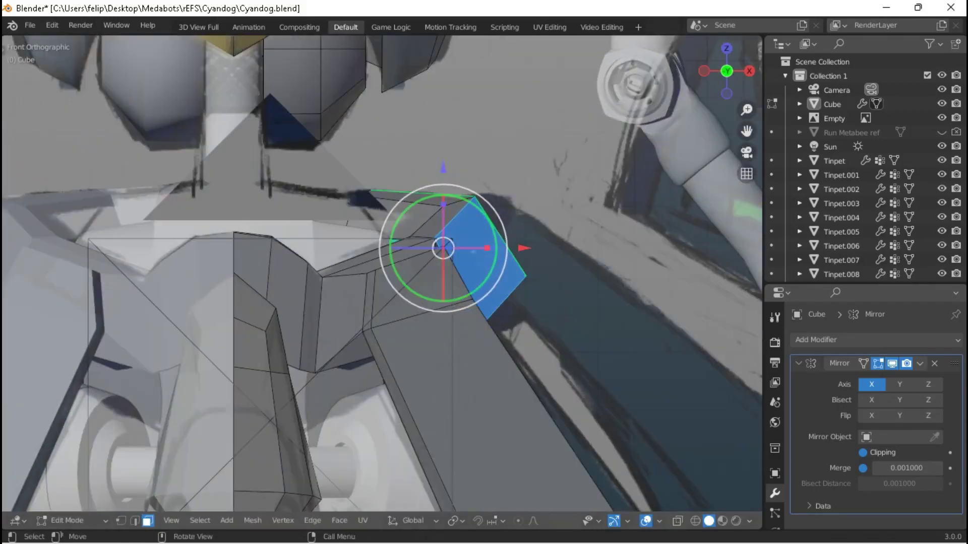
{"action": "key", "text": "ctrl+z"}
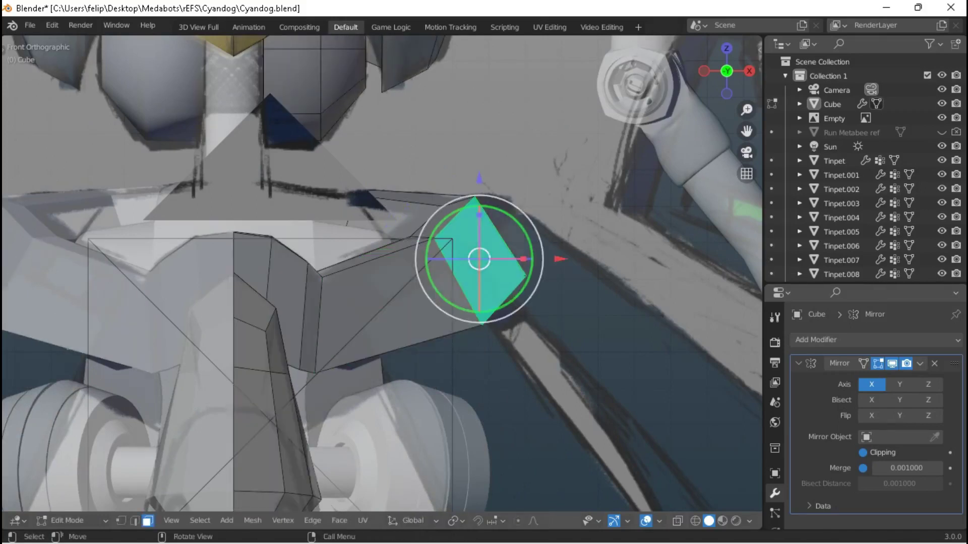
Move the waist's side faces inward about 0.04, then extrude the front waist face in place and scale it down as an inset.
{"action": "key", "text": "g"}
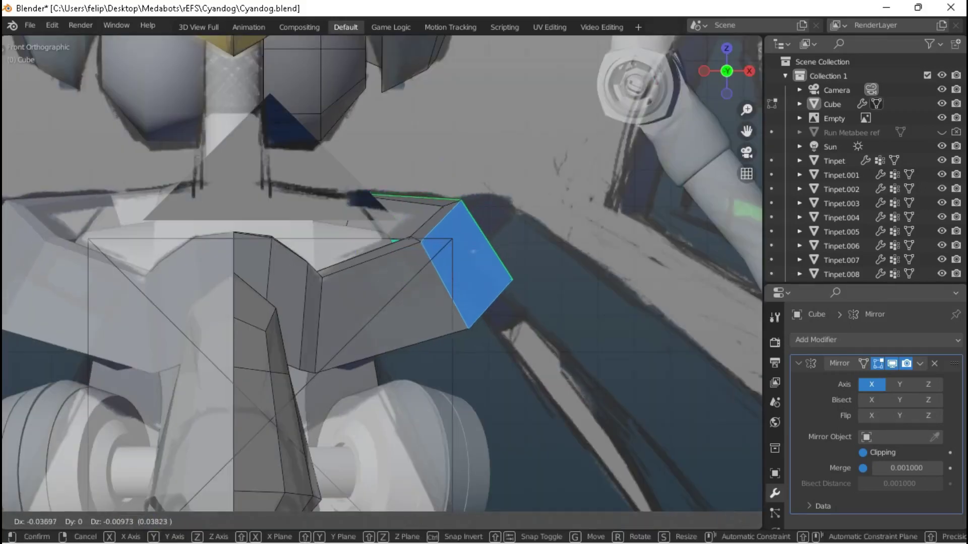
{"action": "key", "text": "Escape"}
{"action": "key", "text": "e"}
{"action": "key", "text": "Escape"}
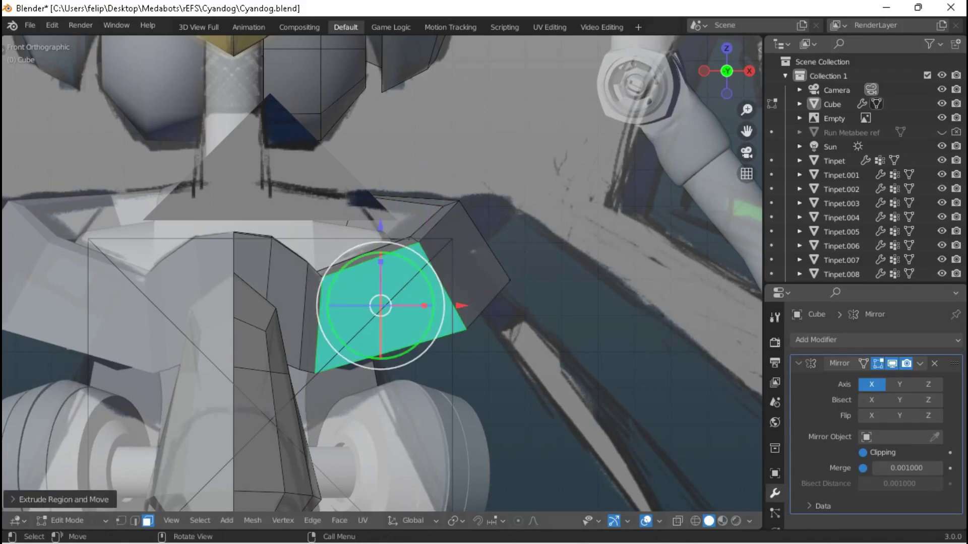
{"action": "key", "text": "s"}
{"action": "left_click", "coordinate": [466, 276]}
Align the view to the active inset face from the top and adjust its position within the front waist face.
{"action": "left_click", "coordinate": [171, 520]}
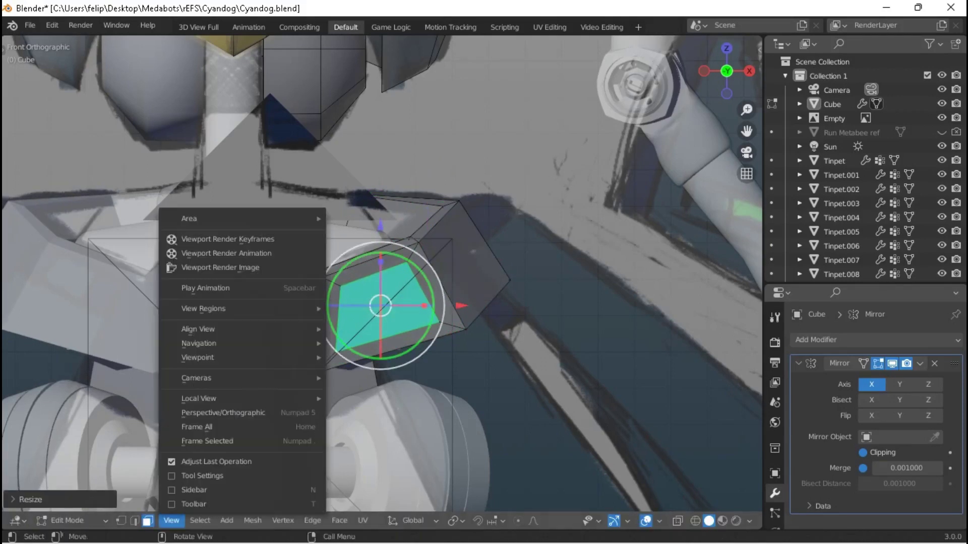
{"action": "mouse_move", "coordinate": [198, 329]}
{"action": "mouse_move", "coordinate": [380, 329]}
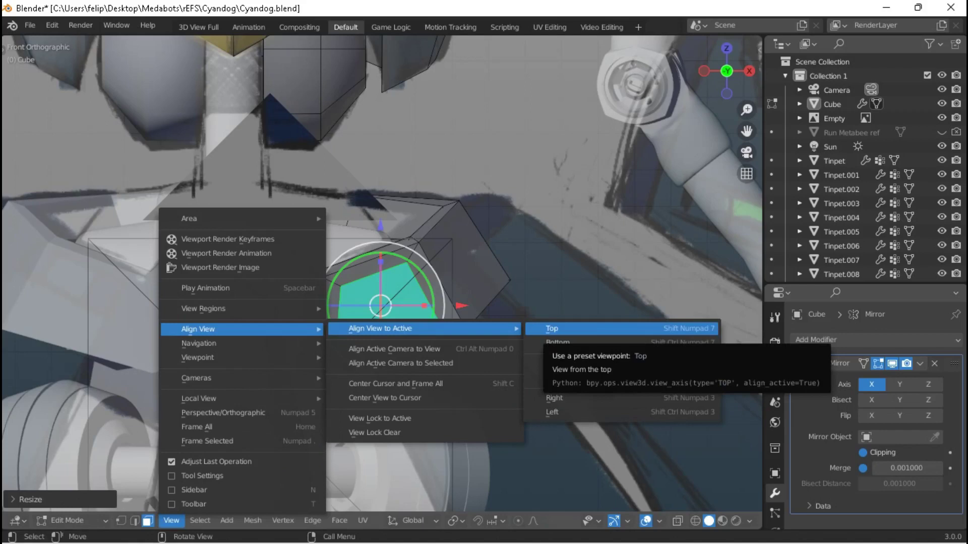
{"action": "left_click", "coordinate": [555, 329]}
{"action": "key", "text": "g"}
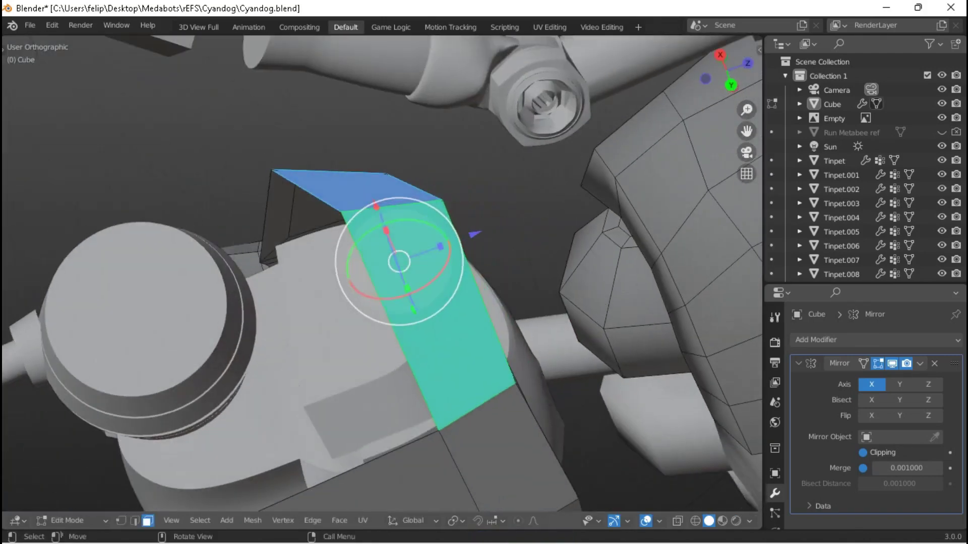
Scale down the waist's outer side faces as an inset and move them outward about 0.03.
{"action": "key", "text": "s"}
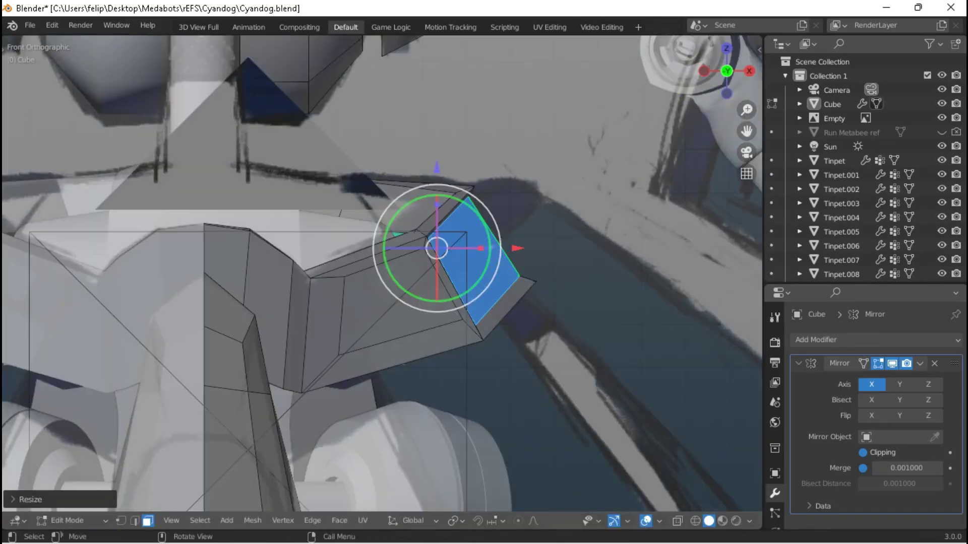
{"action": "key", "text": "g"}
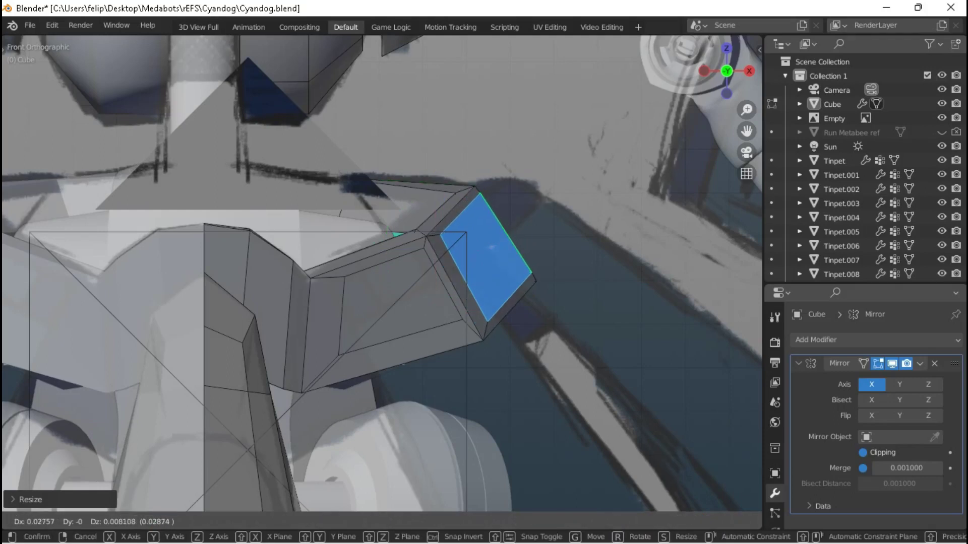
{"action": "key", "text": "Return"}
{"action": "middle_click_drag", "start_coordinate": [484, 272], "coordinate": [363, 278]}
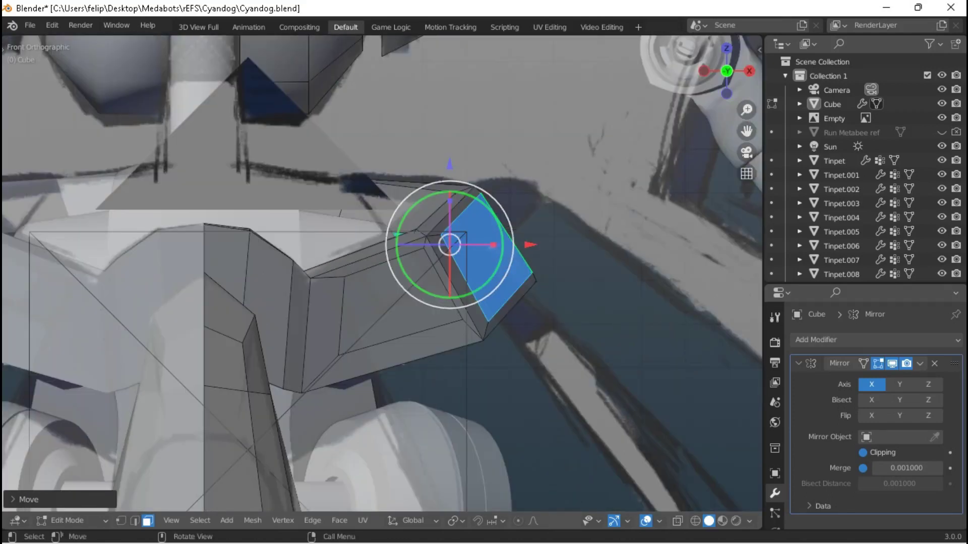
Refine the size and position of the side inset, extrude it about 0.06 along its normals, and review the waist armour.
{"action": "key", "text": "s"}
{"action": "key", "text": "Return"}
{"action": "key", "text": "g"}
{"action": "key", "text": "Return"}
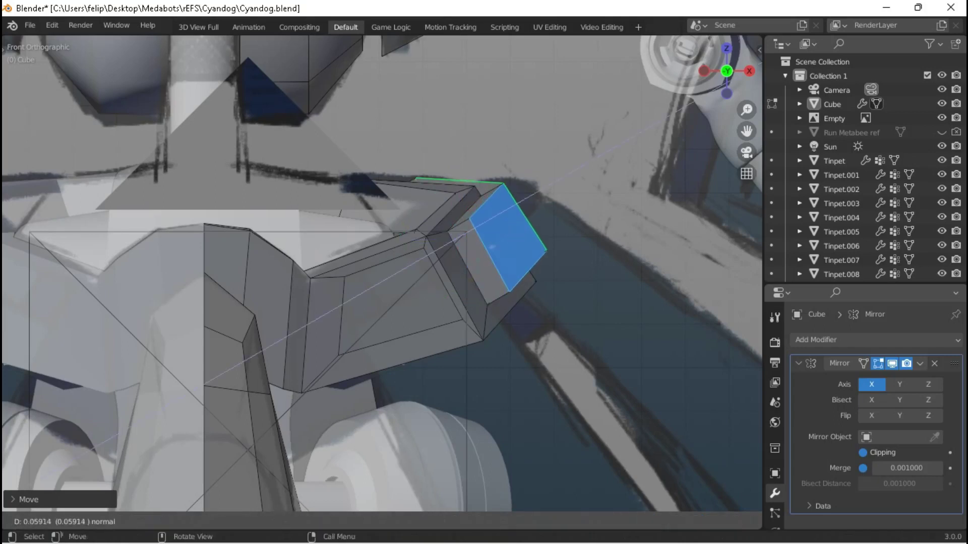
{"action": "key", "text": "Return"}
{"action": "middle_click_drag", "start_coordinate": [590, 247], "coordinate": [469, 197]}
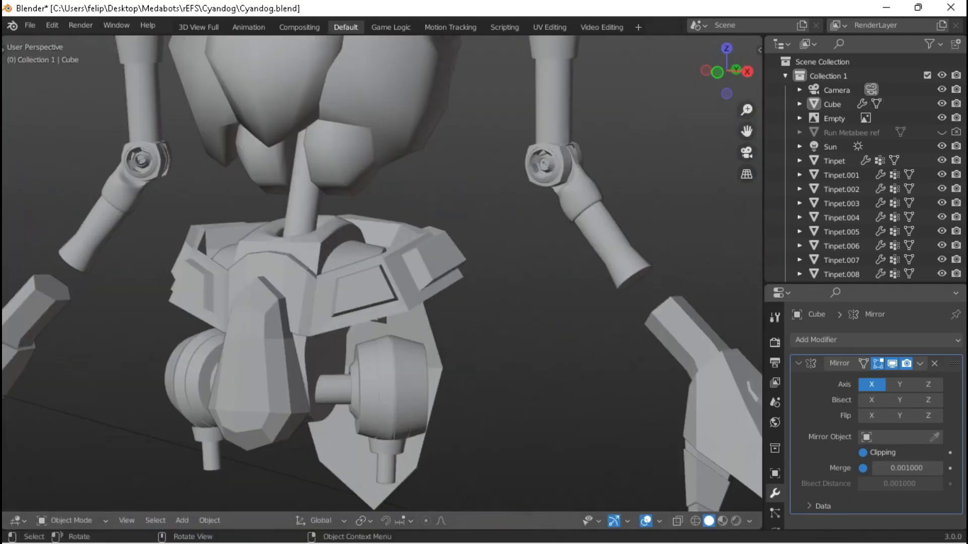
{"action": "middle_click_drag", "start_coordinate": [383, 273], "coordinate": [333, 247]}
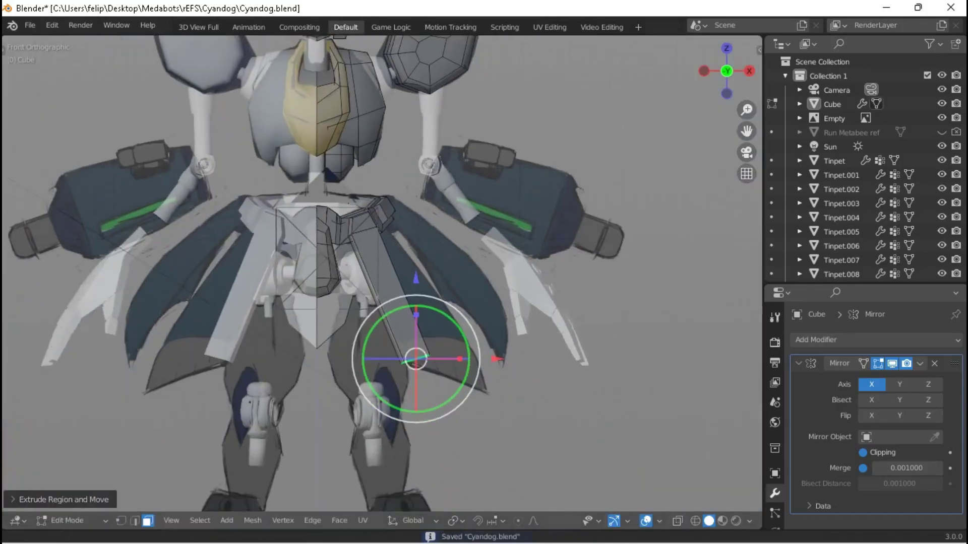
Rotate and move the bottom face of the extruded front skirt plate to match the reference drawing.
{"action": "key", "text": "r"}
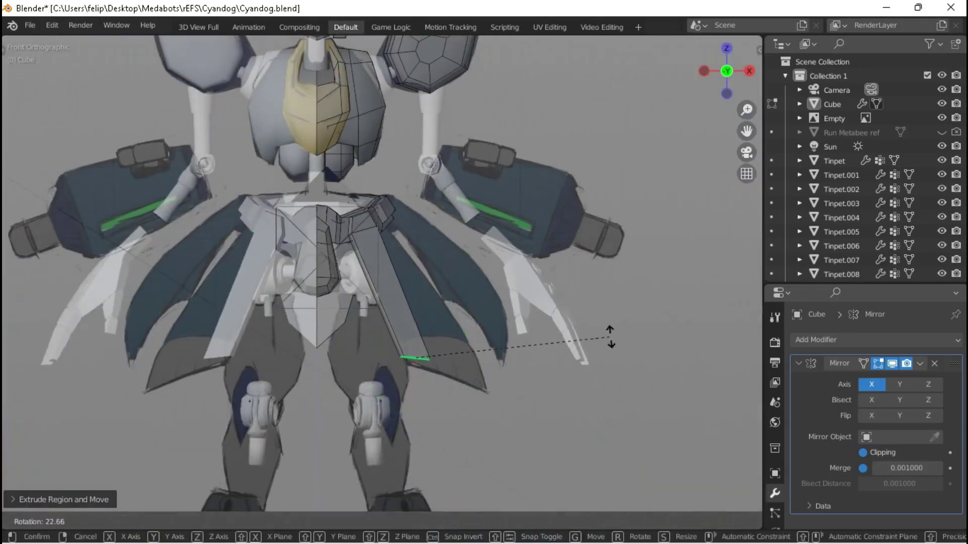
{"action": "left_click", "coordinate": [679, 335]}
{"action": "key", "text": "g"}
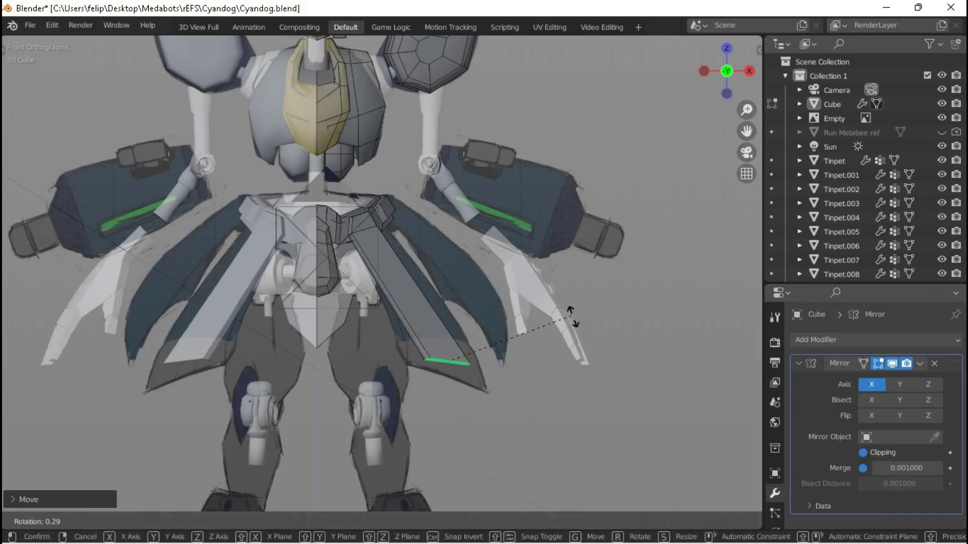
{"action": "middle_click_drag", "start_coordinate": [382, 274], "coordinate": [449, 237]}
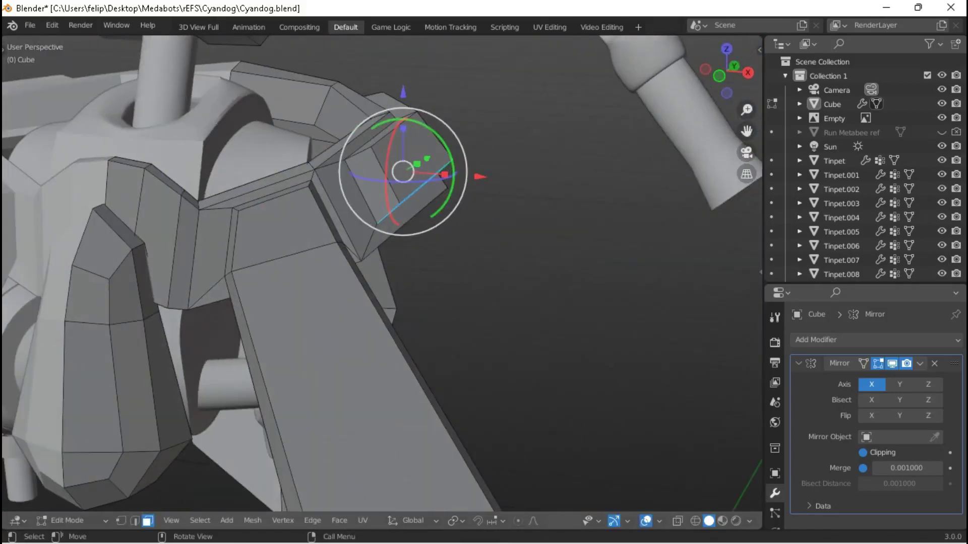
Extrude the lower faces of the waist's side block down about 1.6 to form the side skirt, and scale its lower end.
{"action": "key", "text": "KP_1"}
{"action": "key", "text": "e"}
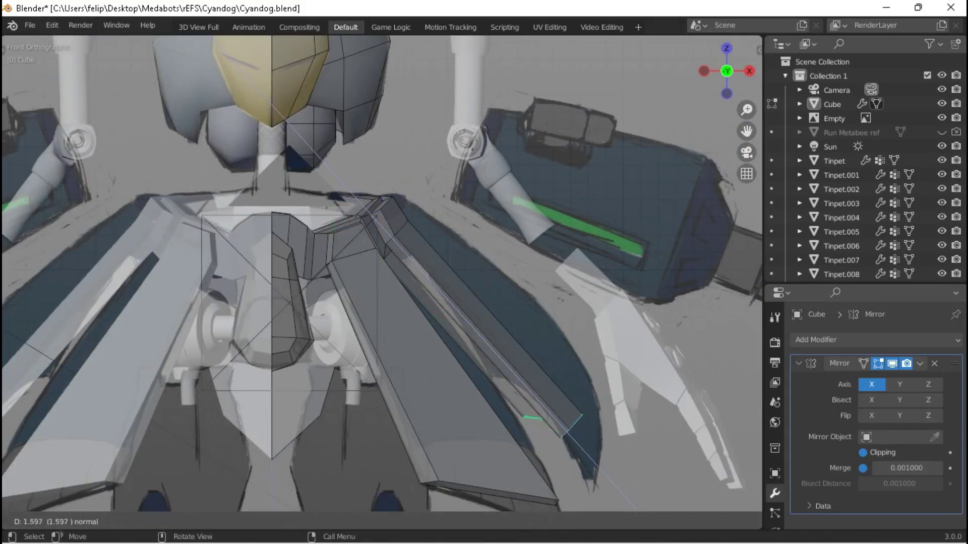
{"action": "left_click", "coordinate": [553, 383]}
{"action": "middle_click_drag", "start_coordinate": [553, 383], "coordinate": [504, 332]}
{"action": "key", "text": "s"}
{"action": "key", "text": "Return"}
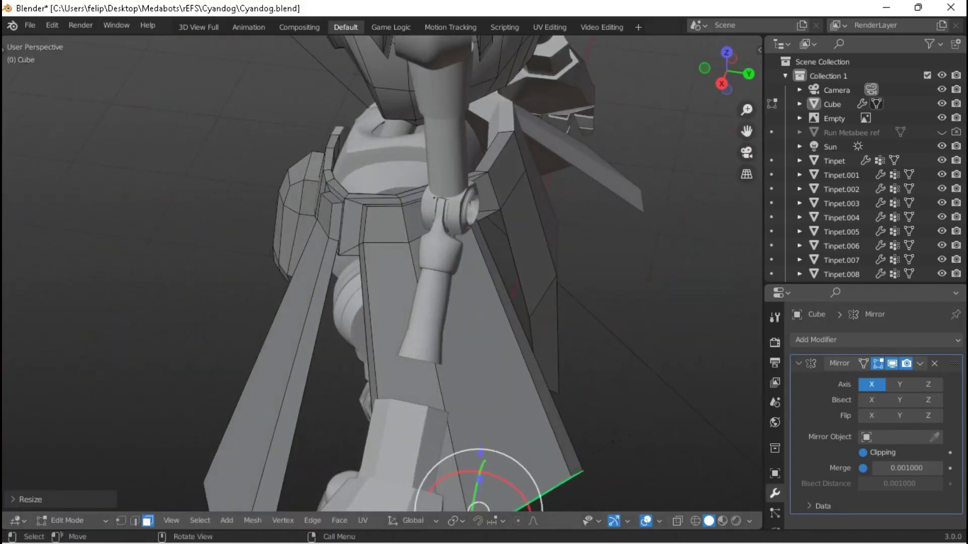
Move the side skirt's lower end outward to line up with the reference in front view.
{"action": "scroll", "coordinate": [504, 333], "scroll_direction": "up", "scroll_amount": 3}
{"action": "key", "text": "g"}
{"action": "left_click", "coordinate": [680, 392]}
{"action": "key", "text": "KP_1"}
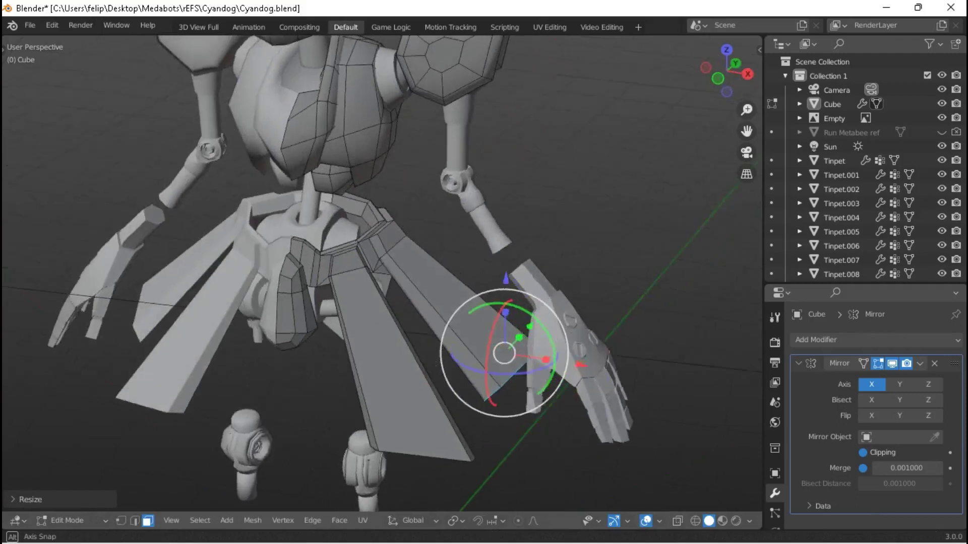
{"action": "scroll", "coordinate": [518, 379], "scroll_direction": "up", "scroll_amount": 3}
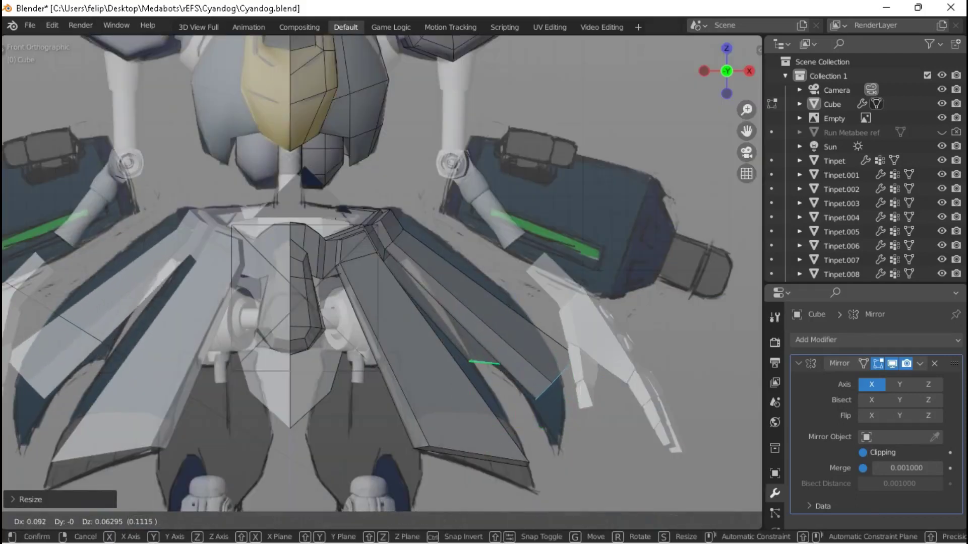
Reveal hidden vertices with X-ray and move the side skirt's lower corner vertices to form the pointed tip of the reference.
{"action": "key", "text": "alt+z"}
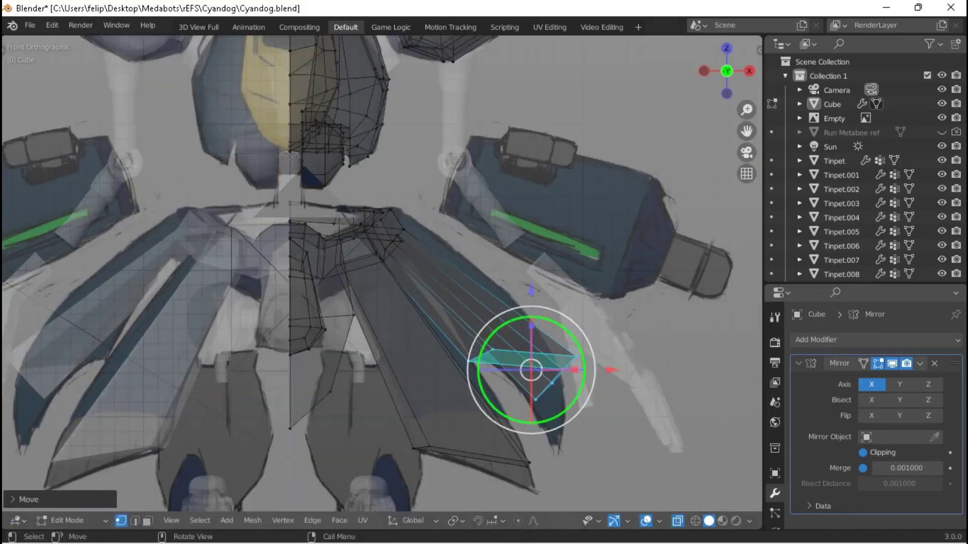
{"action": "middle_click_drag", "start_coordinate": [531, 369], "coordinate": [563, 294]}
{"action": "key", "text": "KP_1"}
{"action": "key", "text": "g"}
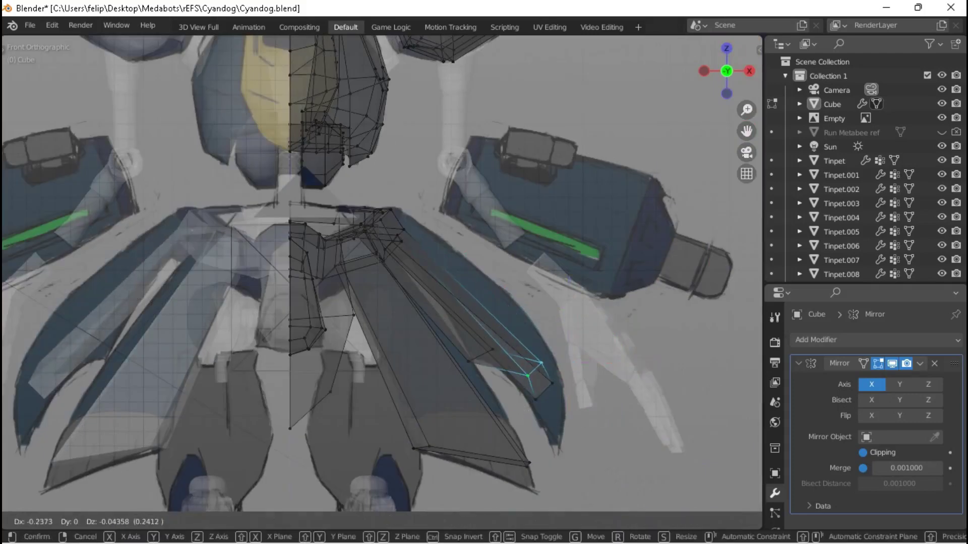
{"action": "left_click_drag", "start_coordinate": [544, 391], "coordinate": [558, 436]}
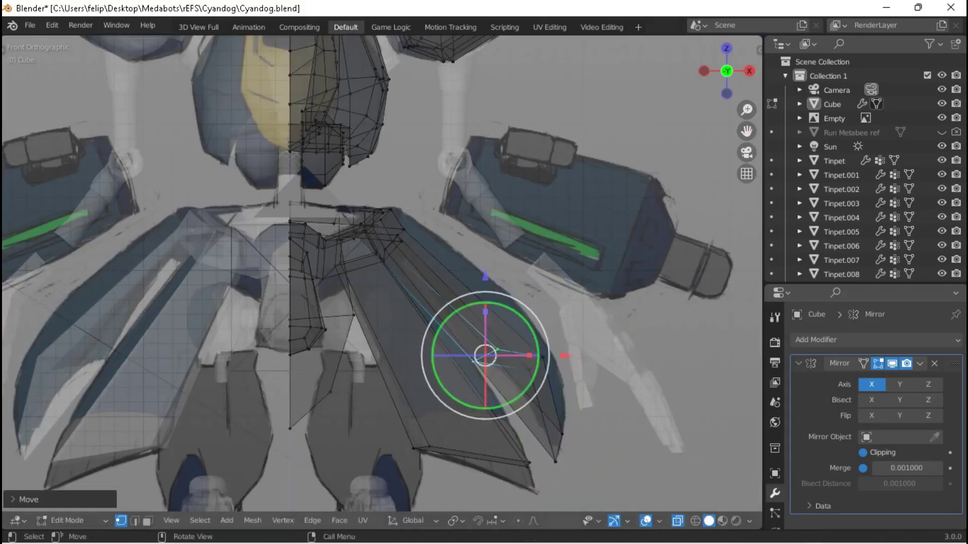
{"action": "key", "text": "Return"}
Review the skirt shape in object mode and adjust individual armour vertices up close.
{"action": "mouse_move", "coordinate": [492, 351]}
{"action": "middle_mouse_down"}
{"action": "mouse_move", "coordinate": [569, 300]}
{"action": "mouse_move", "coordinate": [450, 281]}
{"action": "mouse_move", "coordinate": [589, 222]}
{"action": "mouse_move", "coordinate": [529, 187]}
{"action": "middle_mouse_up"}
{"action": "key", "text": "Tab"}
{"action": "key", "text": "Tab"}
{"action": "scroll", "coordinate": [384, 272], "scroll_direction": "up", "scroll_amount": 6}
{"action": "left_click", "coordinate": [450, 281]}
{"action": "key", "text": "g"}
{"action": "key", "text": "Return"}
{"action": "key", "text": "z"}
{"action": "left_click", "coordinate": [599, 225]}
{"action": "key", "text": "g"}
{"action": "middle_click_drag", "start_coordinate": [360, 270], "coordinate": [744, 256]}
Fine-tune the armour vertex positions from another angle and save the file.
{"action": "key", "text": "g"}
{"action": "key", "text": "Escape"}
{"action": "key", "text": "g"}
{"action": "key", "text": "g"}
{"action": "key", "text": "g"}
{"action": "key", "text": "Escape"}
{"action": "key", "text": "ctrl+s"}
{"action": "key", "text": "Return"}
Adjust the crotch guard's rear edge vertices and move them along the Y axis.
{"action": "key", "text": "g"}
{"action": "key", "text": "g"}
{"action": "scroll", "coordinate": [579, 227], "scroll_direction": "up", "scroll_amount": 3}
{"action": "key", "text": "g"}
{"action": "scroll", "coordinate": [382, 274], "scroll_direction": "down", "scroll_amount": 3}
{"action": "middle_click_drag", "start_coordinate": [504, 262], "coordinate": [562, 257]}
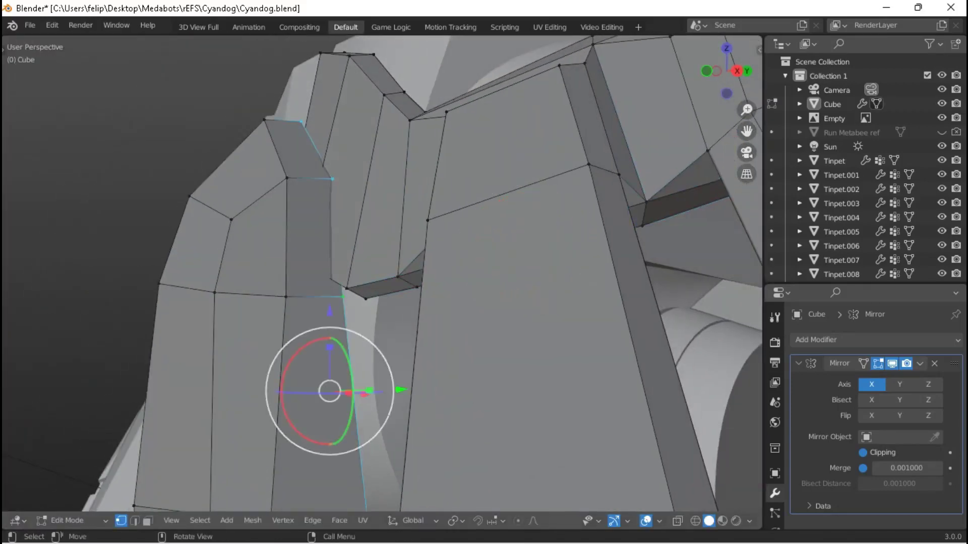
{"action": "key", "text": "g"}
{"action": "key", "text": "y"}
{"action": "key", "text": "Return"}
Check the gap between the crotch guard and the waist band and adjust the guard's rear vertices from the side.
{"action": "middle_click_drag", "start_coordinate": [504, 263], "coordinate": [560, 254]}
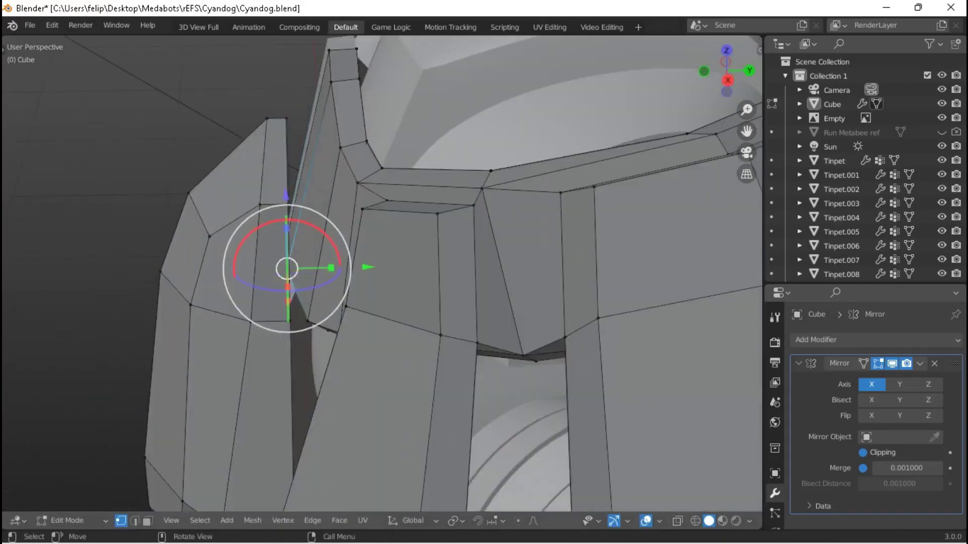
{"action": "scroll", "coordinate": [381, 274], "scroll_direction": "down", "scroll_amount": 2}
{"action": "middle_click_drag", "start_coordinate": [382, 273], "coordinate": [484, 255]}
{"action": "key", "text": "g"}
{"action": "key", "text": "Tab"}
Select the armour mesh's whole linked crotch guard piece, shift it along the Y axis, and save the file.
{"action": "left_click", "coordinate": [830, 146]}
{"action": "left_click", "coordinate": [832, 103]}
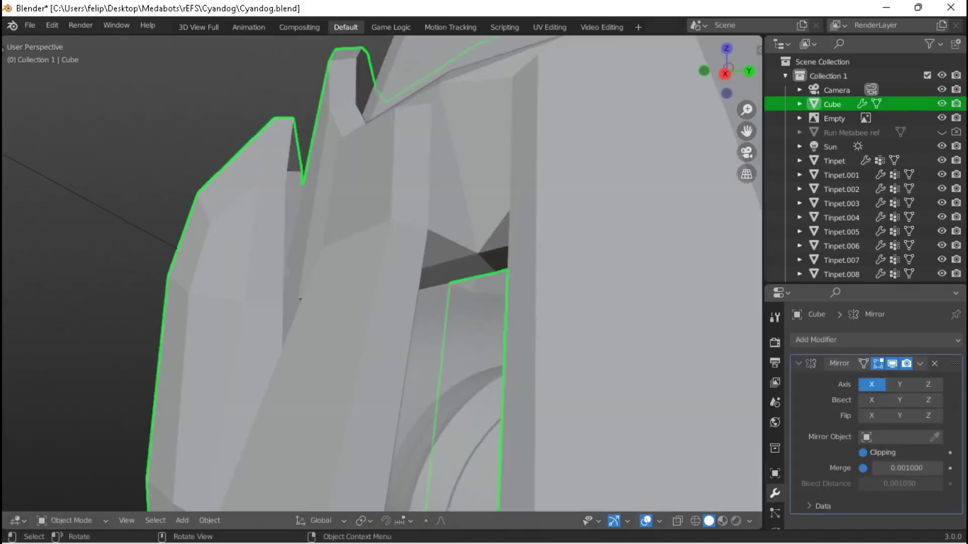
{"action": "key", "text": "Tab"}
{"action": "key", "text": "l"}
{"action": "key", "text": "l"}
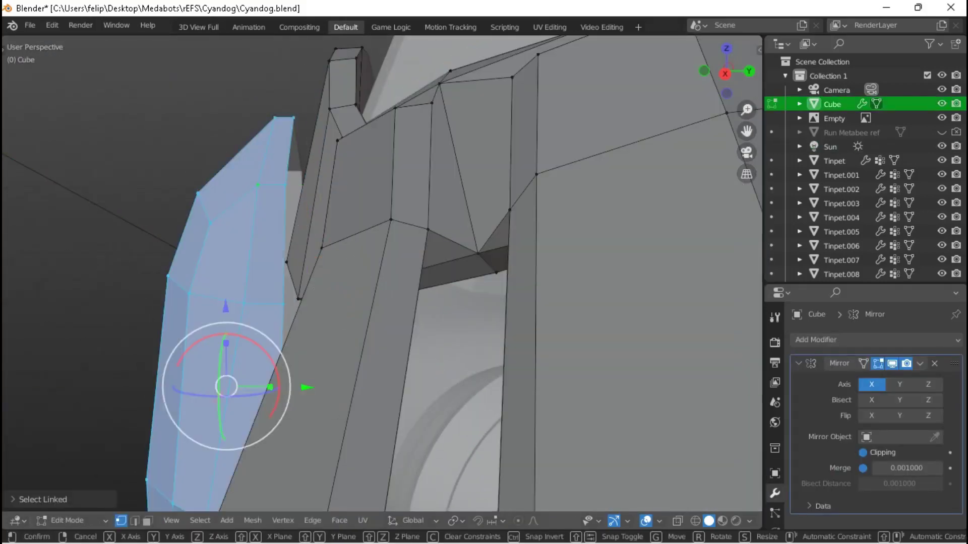
{"action": "key", "text": "y"}
{"action": "key", "text": "Escape"}
{"action": "key", "text": "Tab"}
{"action": "scroll", "coordinate": [383, 273], "scroll_direction": "down", "scroll_amount": 8}
{"action": "key", "text": "ctrl+s"}
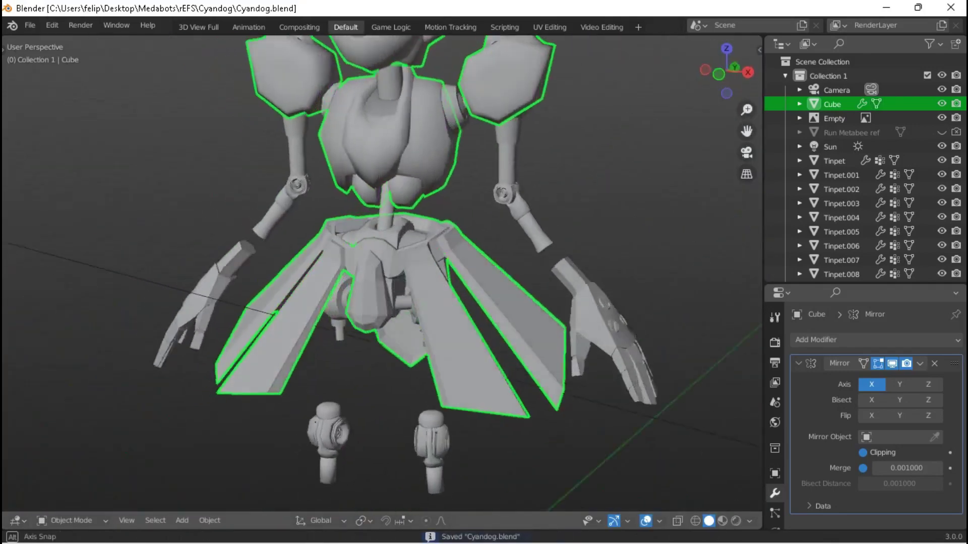
Cut an edge loop across the lower part of the front skirt panel.
{"action": "scroll", "coordinate": [383, 272], "scroll_direction": "down", "scroll_amount": 4}
{"action": "middle_click_drag", "start_coordinate": [454, 259], "coordinate": [505, 252]}
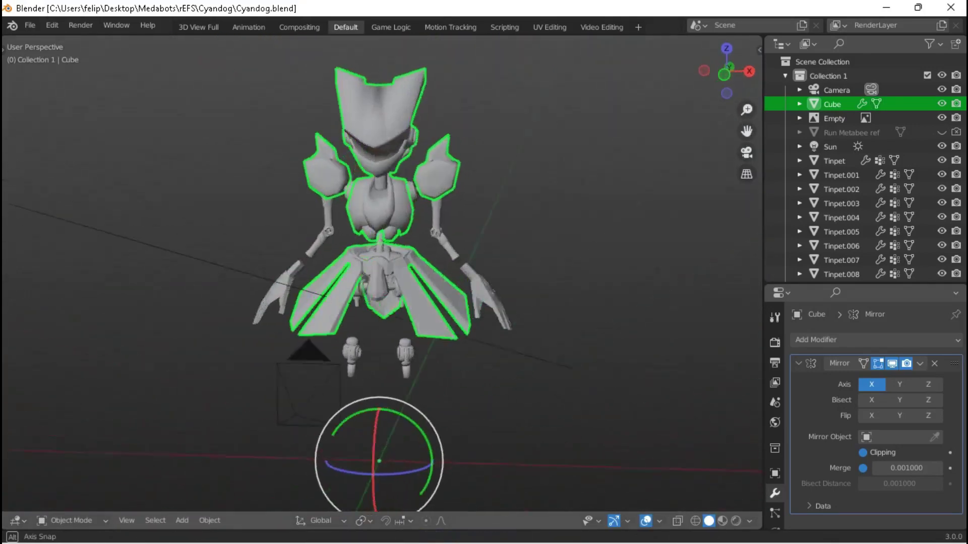
{"action": "key", "text": "Tab"}
{"action": "scroll", "coordinate": [383, 272], "scroll_direction": "up", "scroll_amount": 6}
{"action": "key", "text": "ctrl+e"}
{"action": "left_click", "coordinate": [444, 348]}
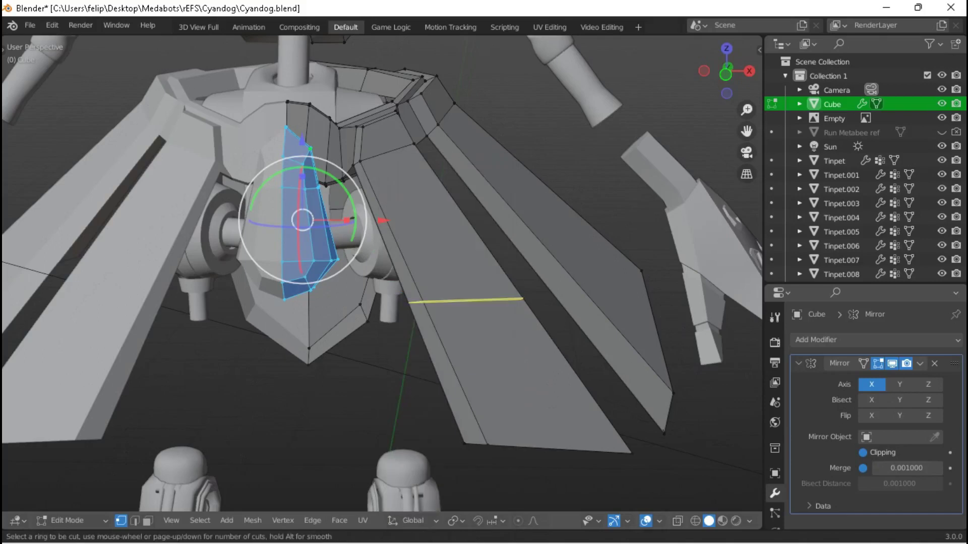
{"action": "left_click", "coordinate": [529, 398]}
Move the front skirt's bottom corner vertices in the see-through front view to match the pointed tip in the reference.
{"action": "key", "text": "alt+a"}
{"action": "middle_click_drag", "start_coordinate": [386, 120], "coordinate": [282, 126], "text": "shift"}
{"action": "key", "text": "KP_1"}
{"action": "key", "text": "alt+z"}
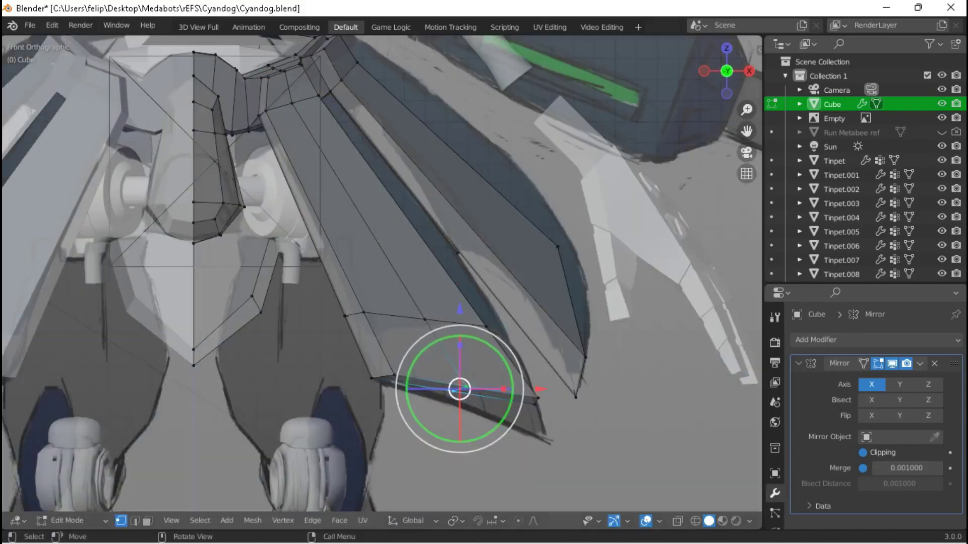
{"action": "key", "text": "g"}
{"action": "left_click", "coordinate": [536, 400]}
{"action": "key", "text": "g"}
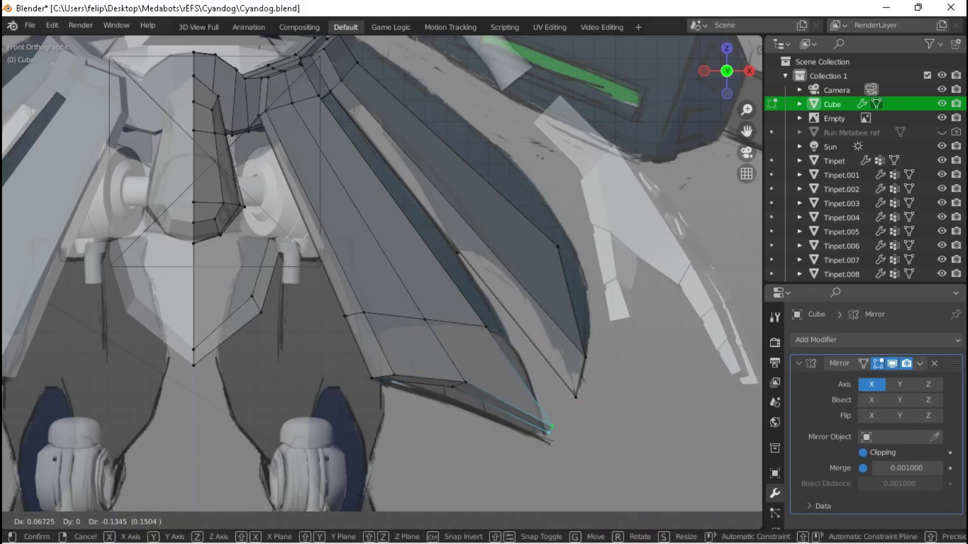
{"action": "left_click", "coordinate": [551, 428]}
Adjust the front skirt's lower vertices, shift them along the Y axis from the side, and save the file.
{"action": "key", "text": "alt+z"}
{"action": "middle_click_drag", "start_coordinate": [551, 428], "coordinate": [534, 353]}
{"action": "key", "text": "g"}
{"action": "key", "text": "Return"}
{"action": "key", "text": "KP_3"}
{"action": "key", "text": "g"}
{"action": "key", "text": "y"}
{"action": "key", "text": "Return"}
{"action": "key", "text": "ctrl+shift+KP_Add"}
{"action": "key", "text": "Tab"}
{"action": "middle_click_drag", "start_coordinate": [404, 279], "coordinate": [454, 363]}
{"action": "key", "text": "Tab"}
{"action": "key", "text": "ctrl+s"}
Cut an edge loop across the lower part of the side skirt.
{"action": "key", "text": "ctrl+r"}
{"action": "left_click", "coordinate": [485, 451]}
{"action": "key", "text": "KP_1"}
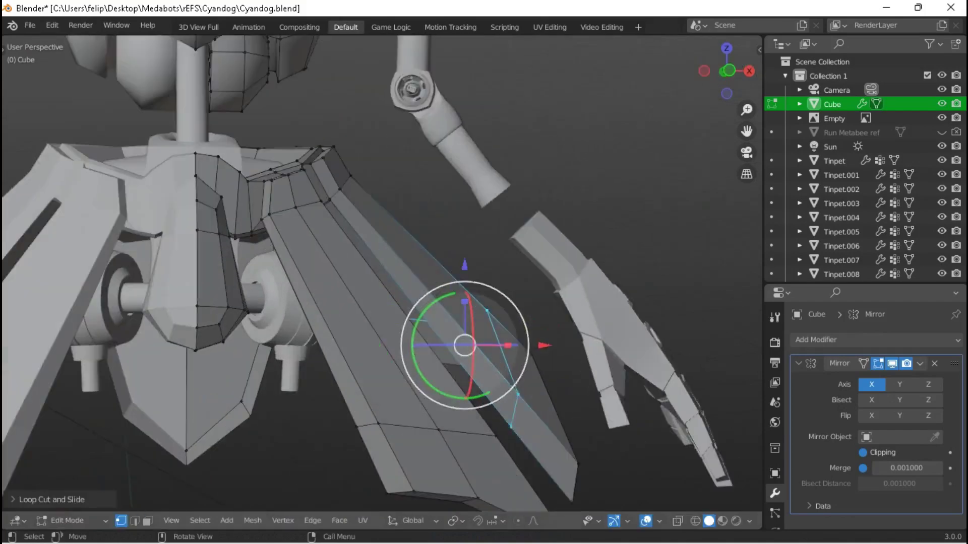
{"action": "key", "text": "KP_Decimal"}
Loop-select the lower face bands of the front and side skirts in face mode and save the file.
{"action": "left_click", "coordinate": [414, 403], "text": "alt"}
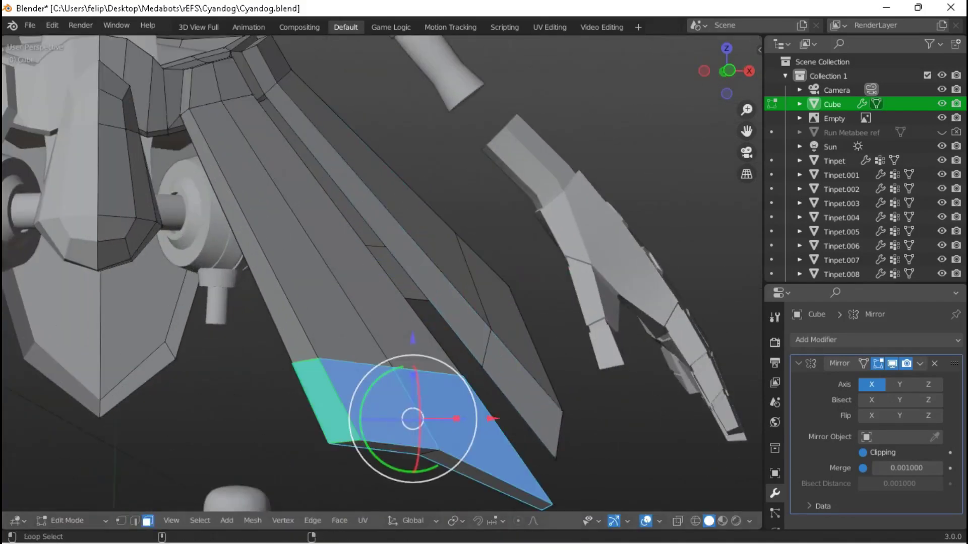
{"action": "key", "text": "super"}
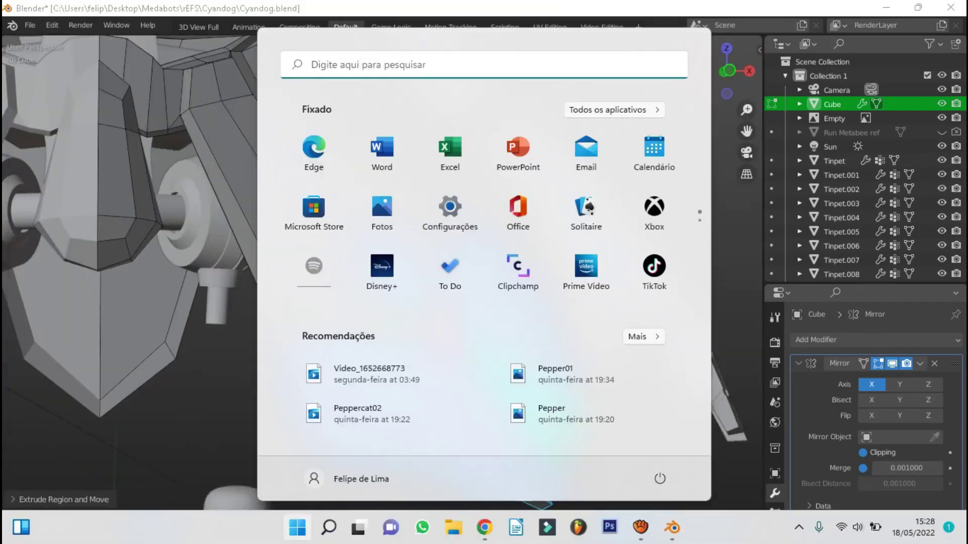
{"action": "key", "text": "super"}
{"action": "key", "text": "alt+a"}
{"action": "left_click", "coordinate": [521, 388], "text": "alt"}
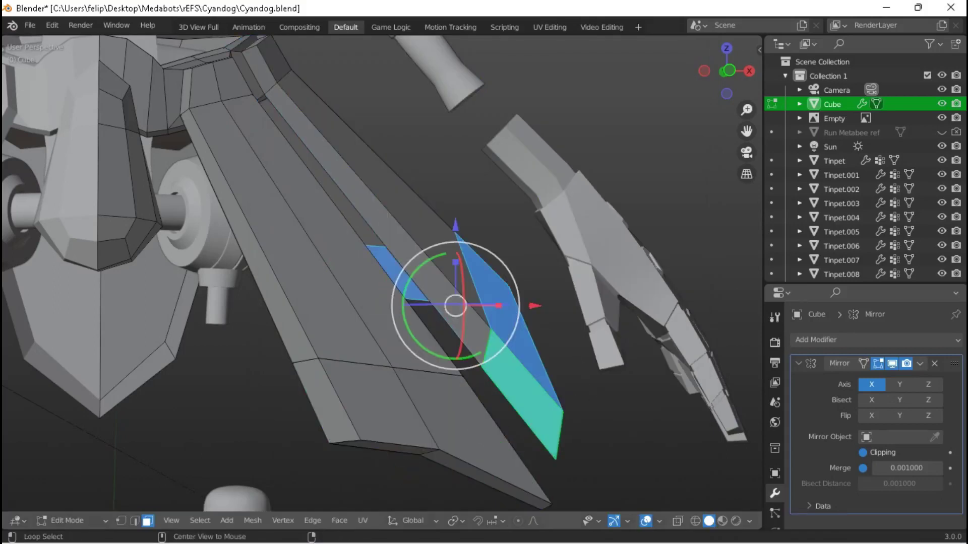
{"action": "key", "text": "Tab"}
{"action": "scroll", "coordinate": [382, 272], "scroll_direction": "down", "scroll_amount": 5}
{"action": "key", "text": "ctrl+s"}
Inspect the skirt gaps, select the face loop on the waist band's underside, and save the file.
{"action": "middle_click_drag", "start_coordinate": [381, 272], "coordinate": [381, 212]}
{"action": "key", "text": "alt+a"}
{"action": "middle_click_drag", "start_coordinate": [382, 272], "coordinate": [292, 272]}
{"action": "scroll", "coordinate": [381, 272], "scroll_direction": "up", "scroll_amount": 6}
{"action": "middle_click_drag", "start_coordinate": [381, 272], "coordinate": [353, 257]}
{"action": "key", "text": "Tab"}
{"action": "left_click", "coordinate": [529, 347], "text": "alt"}
{"action": "middle_click_drag", "start_coordinate": [484, 272], "coordinate": [368, 252]}
{"action": "scroll", "coordinate": [382, 273], "scroll_direction": "up", "scroll_amount": 2}
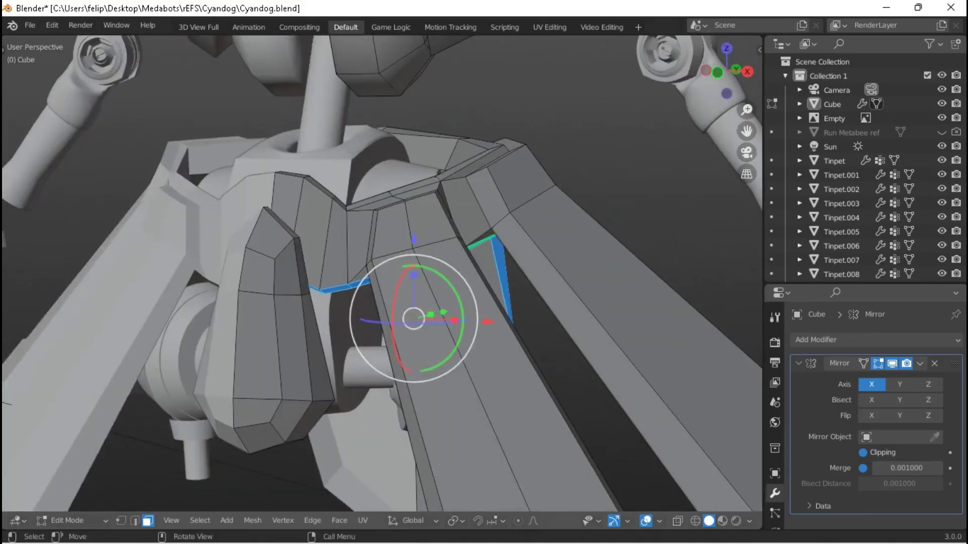
{"action": "left_click", "coordinate": [671, 337]}
{"action": "middle_click_drag", "start_coordinate": [671, 337], "coordinate": [393, 318]}
{"action": "key", "text": "Tab"}
{"action": "key", "text": "Home"}
{"action": "key", "text": "ctrl+s"}
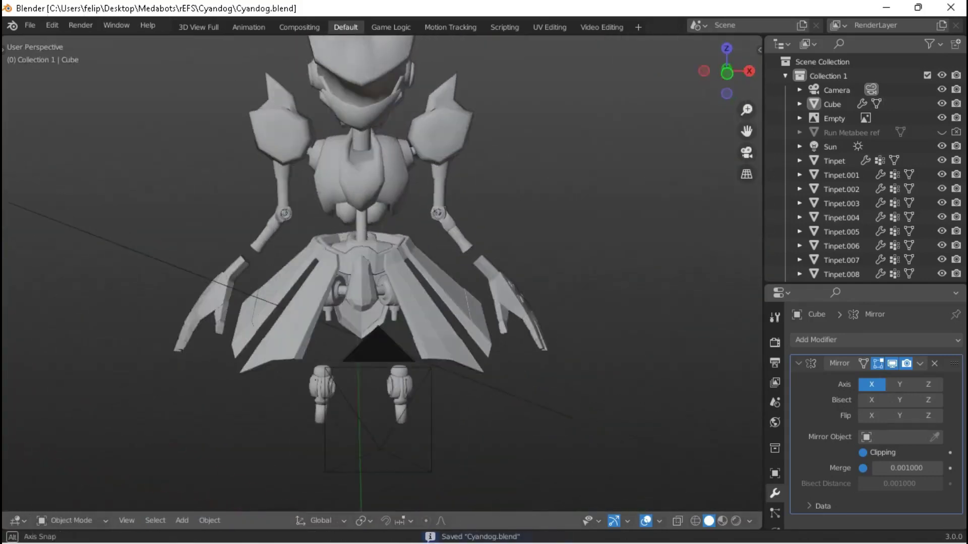
Turn on proportional editing and move the side skirt's lower rear corner face to reshape the panel's rear edge.
{"action": "left_click", "coordinate": [389, 501]}
{"action": "middle_click_drag", "start_coordinate": [389, 502], "coordinate": [277, 474]}
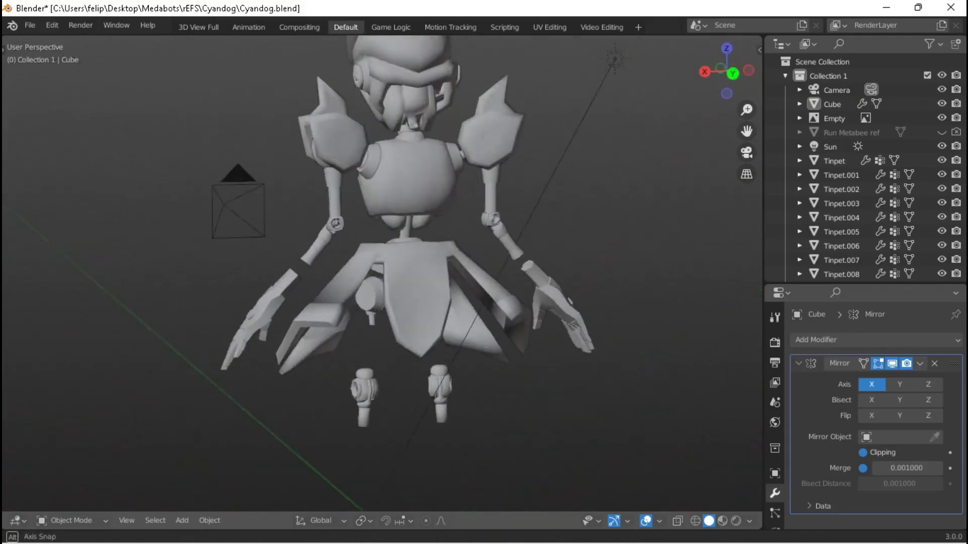
{"action": "key", "text": "Tab"}
{"action": "key", "text": "KP_Decimal"}
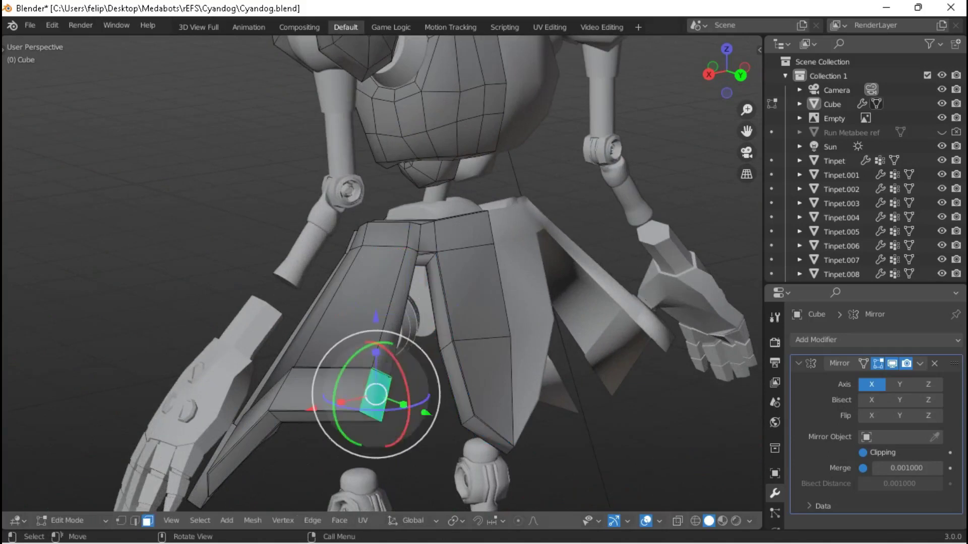
{"action": "middle_click_drag", "start_coordinate": [277, 474], "coordinate": [262, 453]}
{"action": "key", "text": "g"}
{"action": "key", "text": "Escape"}
{"action": "left_click", "coordinate": [535, 521]}
{"action": "key", "text": "g"}
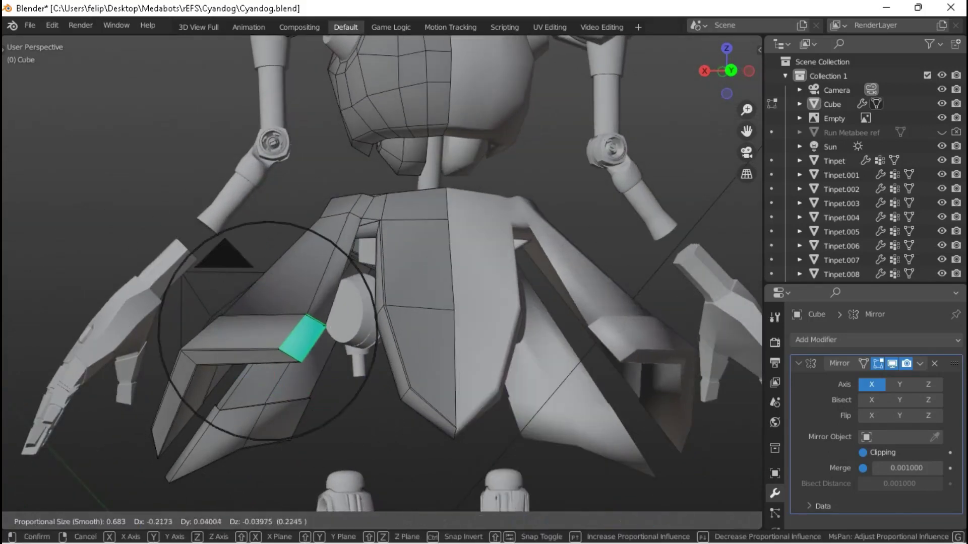
{"action": "key", "text": "Return"}
{"action": "middle_click_drag", "start_coordinate": [383, 272], "coordinate": [398, 263]}
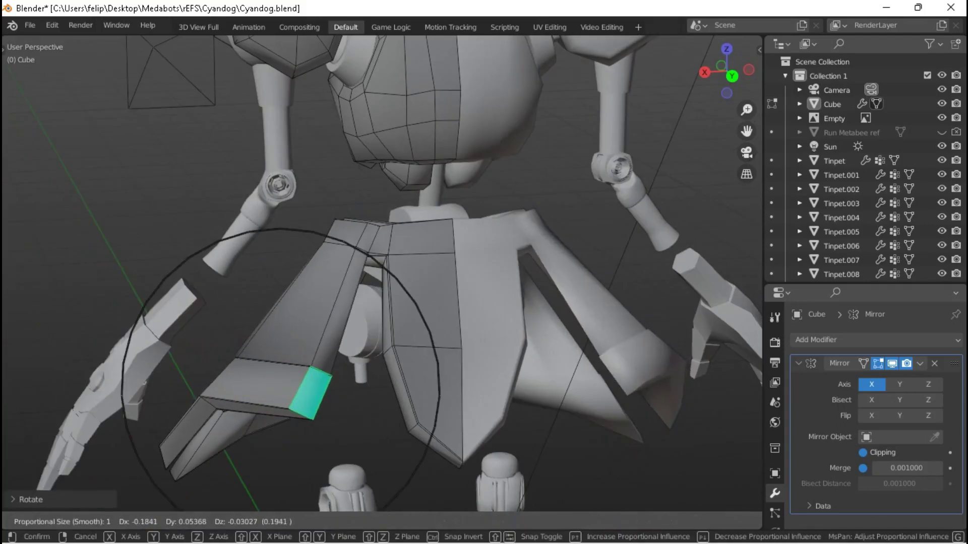
{"action": "key", "text": "g"}
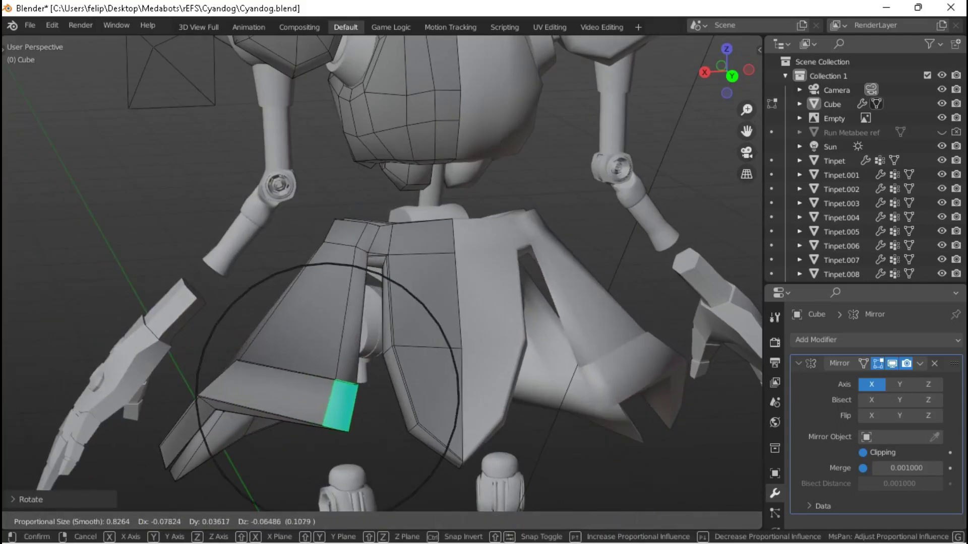
Rotate the side skirt's lower rear corner face with proportional editing.
{"action": "middle_click_drag", "start_coordinate": [453, 303], "coordinate": [454, 282]}
{"action": "key", "text": "r"}
{"action": "key", "text": "Return"}
{"action": "key", "text": "g"}
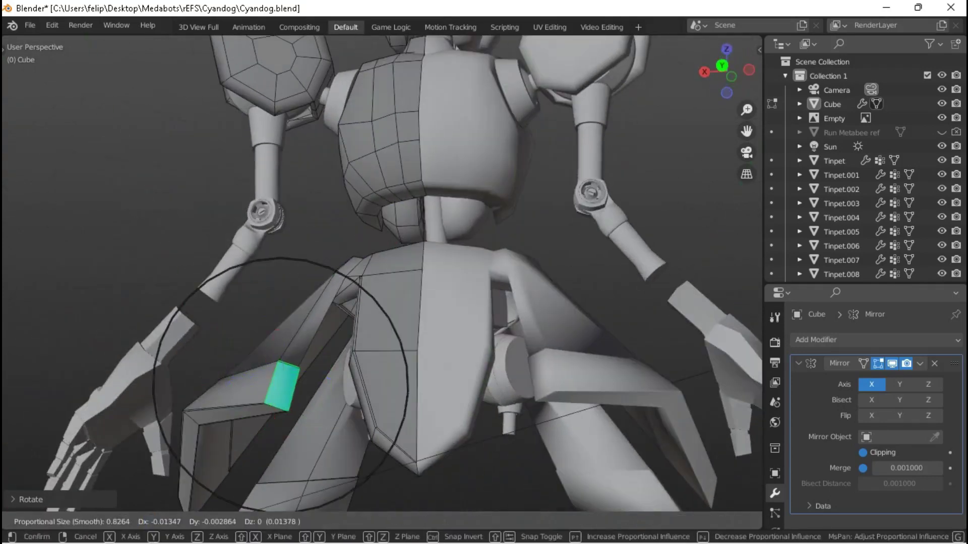
{"action": "key", "text": "Escape"}
Rotate the side skirt's rear corner face further, check the silhouette in object mode, and save the file.
{"action": "key", "text": "Tab"}
{"action": "scroll", "coordinate": [384, 272], "scroll_direction": "down", "scroll_amount": 5}
{"action": "scroll", "coordinate": [383, 273], "scroll_direction": "up", "scroll_amount": 6}
{"action": "key", "text": "Tab"}
{"action": "key", "text": "r"}
{"action": "key", "text": "Return"}
{"action": "key", "text": "Tab"}
{"action": "middle_click_drag", "start_coordinate": [454, 283], "coordinate": [403, 262]}
{"action": "scroll", "coordinate": [383, 272], "scroll_direction": "down", "scroll_amount": 3}
{"action": "key", "text": "ctrl+s"}
Select the waist band's corner faces above the skirts and try extruding them.
{"action": "scroll", "coordinate": [383, 272], "scroll_direction": "up", "scroll_amount": 8}
{"action": "key", "text": "Tab"}
{"action": "scroll", "coordinate": [383, 272], "scroll_direction": "down", "scroll_amount": 2}
{"action": "scroll", "coordinate": [404, 262], "scroll_direction": "up", "scroll_amount": 4}
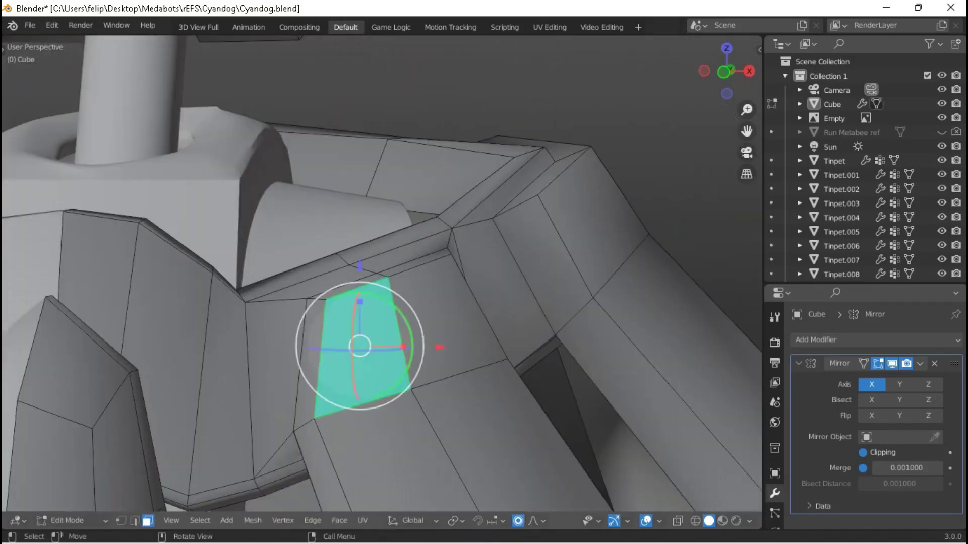
{"action": "middle_click_drag", "start_coordinate": [404, 262], "coordinate": [383, 276]}
{"action": "scroll", "coordinate": [383, 275], "scroll_direction": "up", "scroll_amount": 2}
{"action": "key", "text": "ctrl+e"}
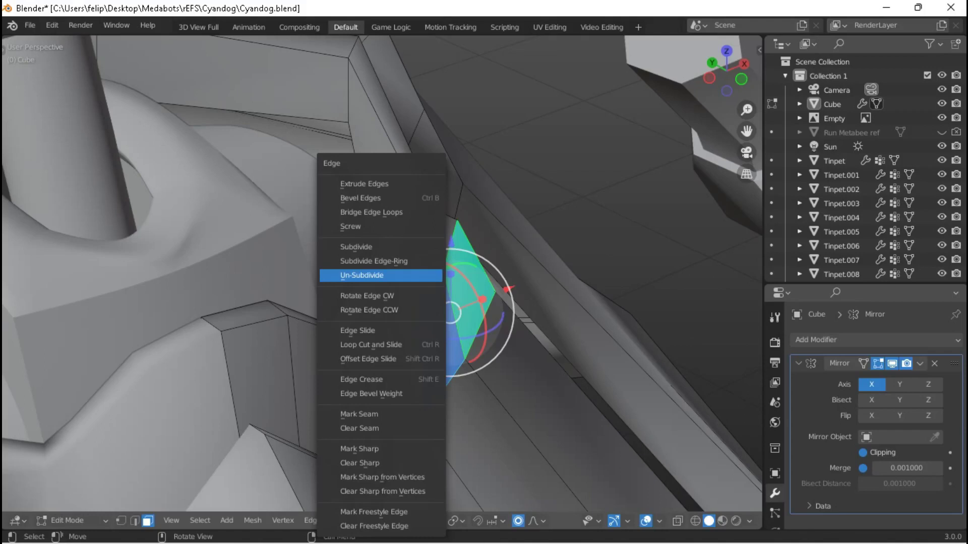
{"action": "key", "text": "Escape"}
{"action": "middle_click_drag", "start_coordinate": [383, 276], "coordinate": [429, 285]}
{"action": "key", "text": "e"}
{"action": "key", "text": "Return"}
{"action": "key", "text": "Escape"}
{"action": "middle_click_drag", "start_coordinate": [543, 333], "coordinate": [353, 282]}
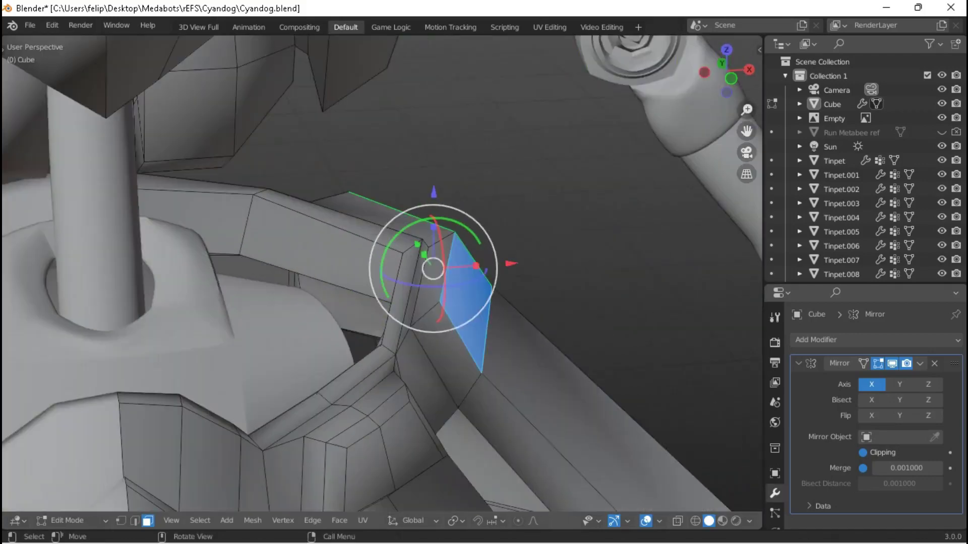
Extrude the waist band's side faces outward into a raised panel, adjust its position, and save the file.
{"action": "key", "text": "e"}
{"action": "left_click", "coordinate": [633, 270]}
{"action": "middle_click_drag", "start_coordinate": [632, 271], "coordinate": [328, 285]}
{"action": "key", "text": "g"}
{"action": "left_click", "coordinate": [570, 285]}
{"action": "key", "text": "Tab"}
{"action": "scroll", "coordinate": [484, 282], "scroll_direction": "down", "scroll_amount": 4}
{"action": "key", "text": "ctrl+s"}
Shift the rear skirt panel's side edge along the Y axis and reposition its bottom tip vertex.
{"action": "scroll", "coordinate": [454, 282], "scroll_direction": "down", "scroll_amount": 4}
{"action": "scroll", "coordinate": [464, 282], "scroll_direction": "up", "scroll_amount": 5}
{"action": "key", "text": "Tab"}
{"action": "key", "text": "Escape"}
{"action": "key", "text": "ctrl+s"}
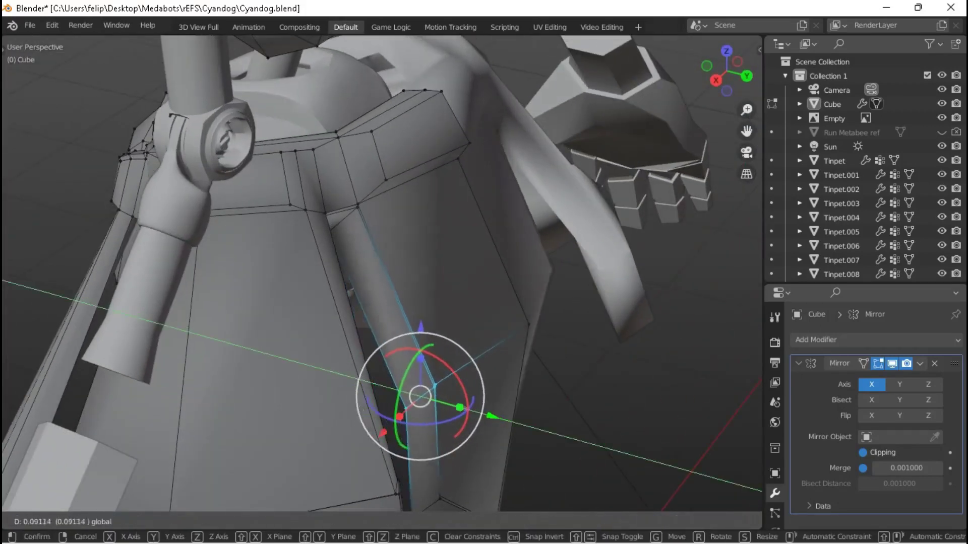
{"action": "key", "text": "Escape"}
{"action": "middle_click_drag", "start_coordinate": [328, 285], "coordinate": [373, 247]}
{"action": "key", "text": "g"}
{"action": "key", "text": "y"}
{"action": "key", "text": "Escape"}
{"action": "key", "text": "g"}
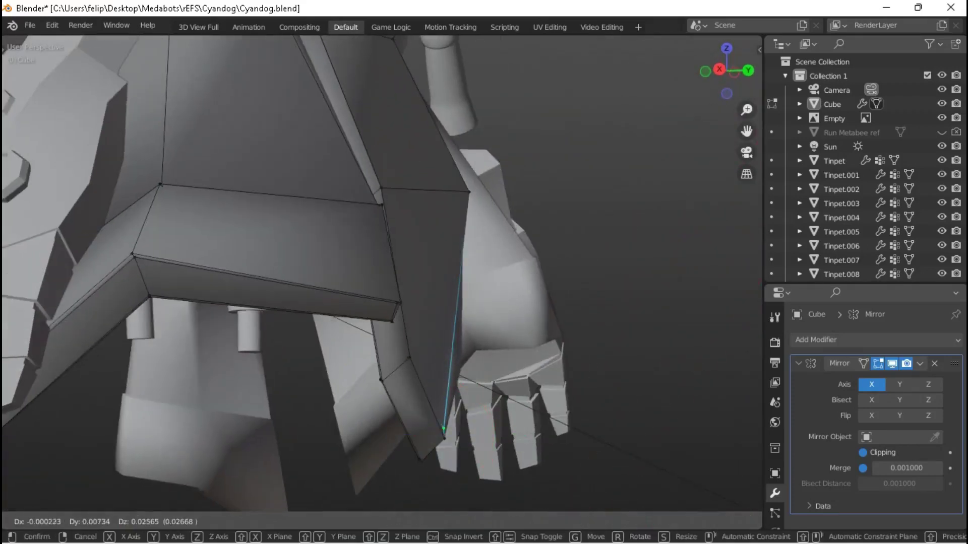
{"action": "key", "text": "Return"}
{"action": "middle_click_drag", "start_coordinate": [443, 432], "coordinate": [383, 323]}
Cut an edge loop across the upper rear skirt panel, adjust it along the Y axis, and save the file.
{"action": "key", "text": "ctrl+r"}
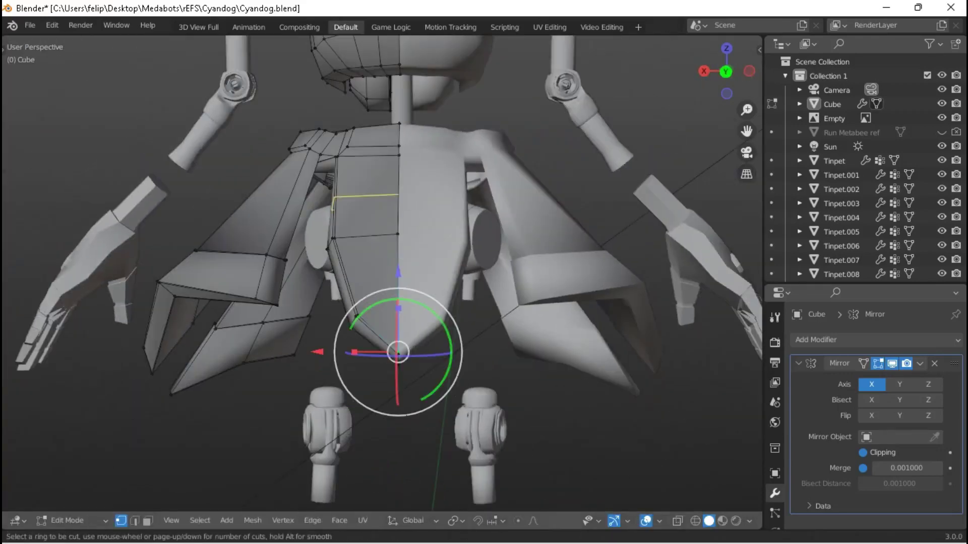
{"action": "scroll", "coordinate": [384, 252], "scroll_direction": "up", "scroll_amount": 4}
{"action": "key", "text": "ctrl+r"}
{"action": "mouse_move", "coordinate": [383, 252]}
{"action": "middle_mouse_down"}
{"action": "mouse_move", "coordinate": [393, 262]}
{"action": "mouse_move", "coordinate": [313, 222]}
{"action": "mouse_move", "coordinate": [393, 237]}
{"action": "middle_mouse_up"}
{"action": "key", "text": "g"}
{"action": "key", "text": "y"}
{"action": "key", "text": "Escape"}
{"action": "left_click", "coordinate": [383, 141], "text": "alt+shift"}
{"action": "key", "text": "Escape"}
{"action": "key", "text": "Tab"}
{"action": "key", "text": "ctrl+s"}
Select the whole linked waist and skirt mesh and flip its normals.
{"action": "scroll", "coordinate": [363, 232], "scroll_direction": "up", "scroll_amount": 4}
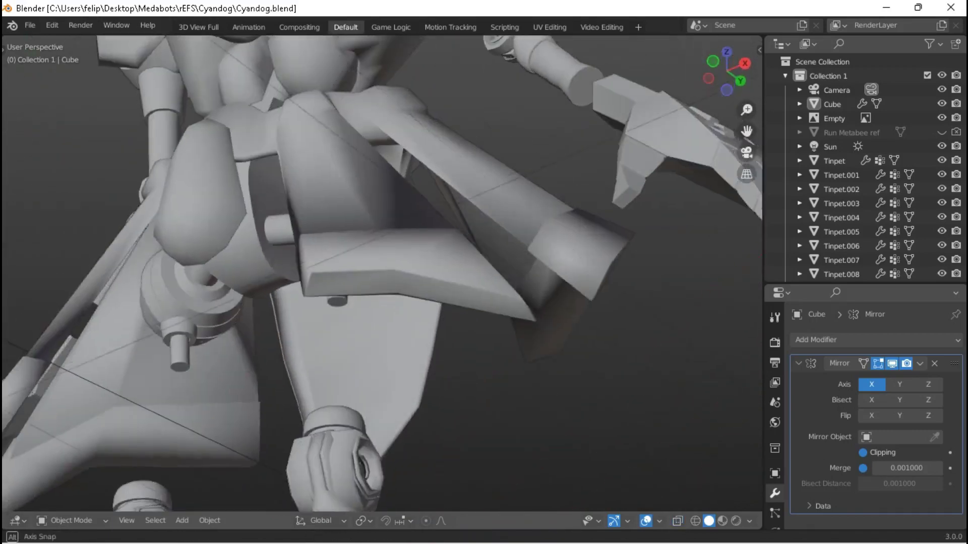
{"action": "left_click", "coordinate": [403, 237]}
{"action": "key", "text": "Tab"}
{"action": "key", "text": "ctrl+l"}
{"action": "key", "text": "ctrl+z"}
{"action": "key", "text": "ctrl+l"}
{"action": "key", "text": "n"}
{"action": "key", "text": "n"}
{"action": "key", "text": "alt+n"}
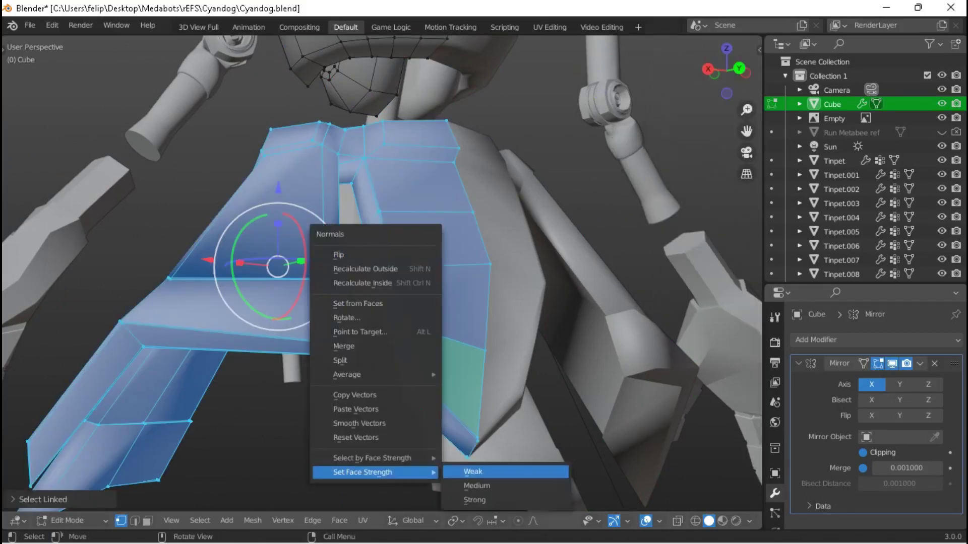
{"action": "left_click", "coordinate": [328, 255]}
{"action": "middle_click_drag", "start_coordinate": [328, 255], "coordinate": [383, 222]}
{"action": "key", "text": "alt+n"}
{"action": "key", "text": "Escape"}
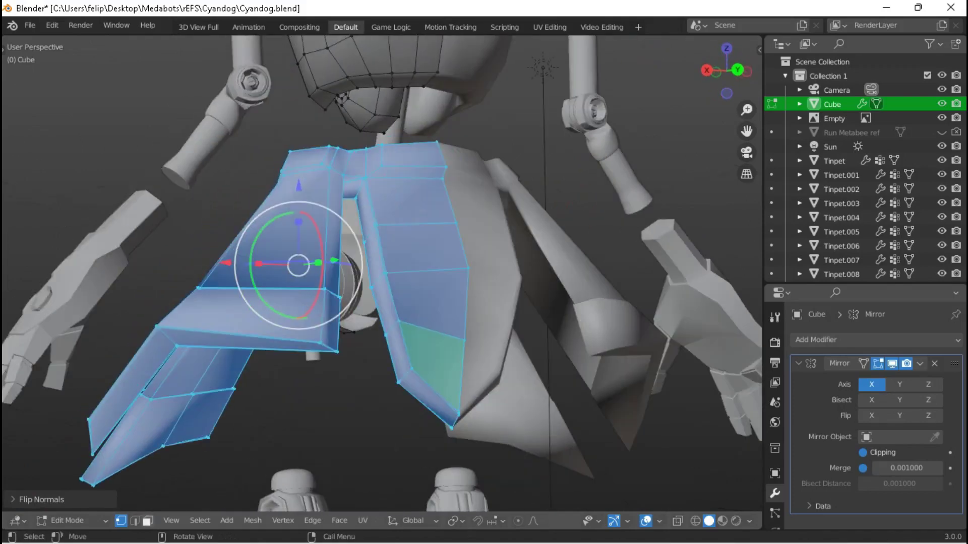
Save the file and review the corrected skirt shading around the whole robot in object mode.
{"action": "left_click", "coordinate": [429, 303]}
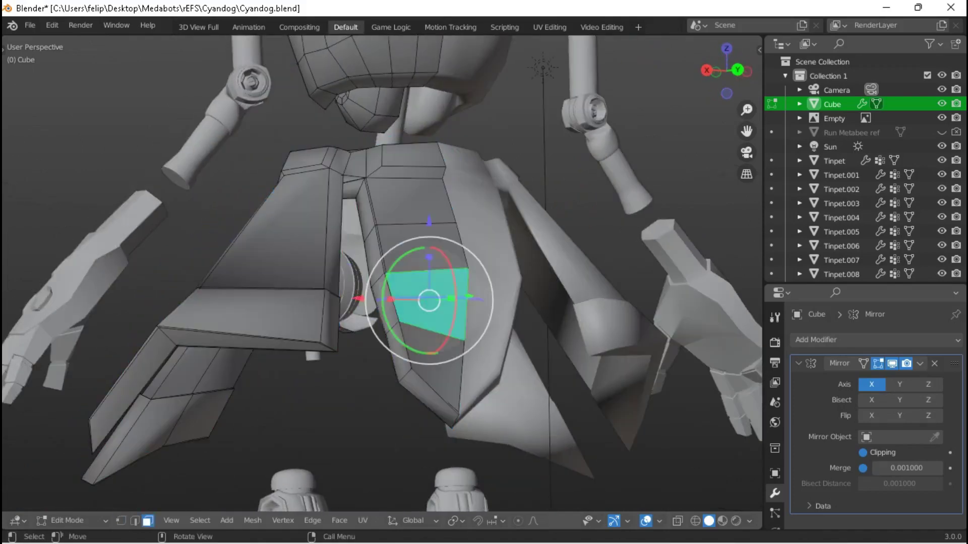
{"action": "key", "text": "Tab"}
{"action": "scroll", "coordinate": [429, 303], "scroll_direction": "down", "scroll_amount": 3}
{"action": "middle_click_drag", "start_coordinate": [429, 302], "coordinate": [363, 262]}
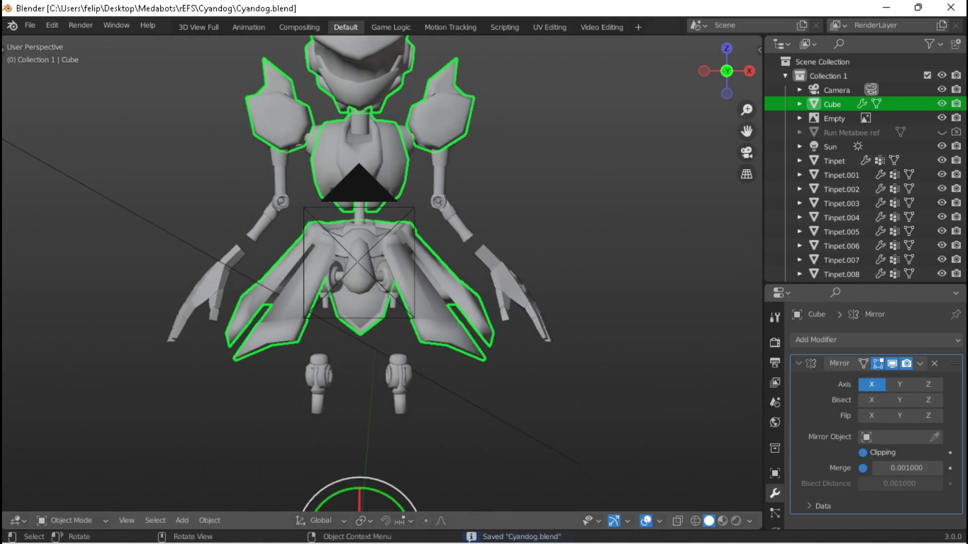
{"action": "key", "text": "alt+a"}
{"action": "middle_click_drag", "start_coordinate": [363, 262], "coordinate": [328, 254]}
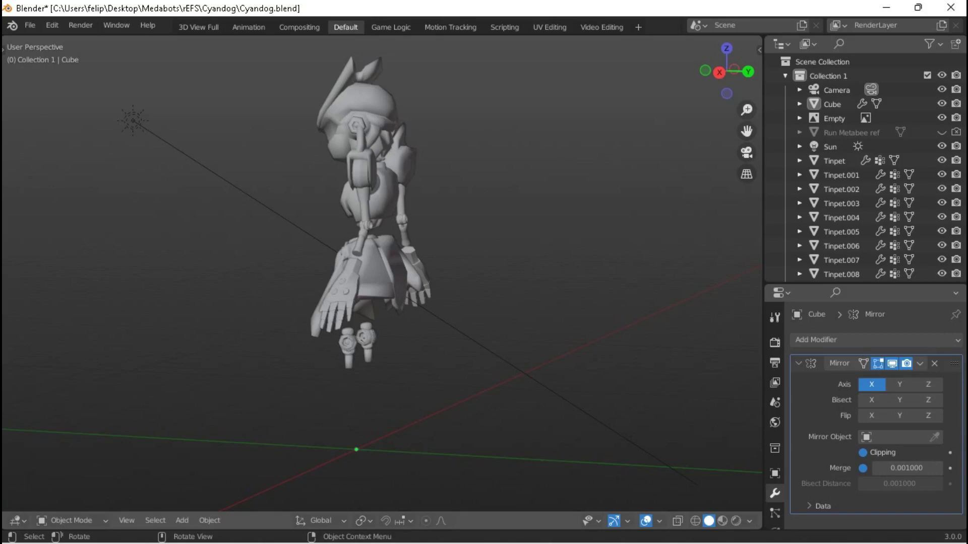
Edit the Cube mesh and duplicate a vertex, placing the copy beside the knee joint against the front reference.
{"action": "middle_click_drag", "start_coordinate": [453, 393], "coordinate": [572, 389]}
{"action": "scroll", "coordinate": [334, 206], "scroll_direction": "up", "scroll_amount": 3}
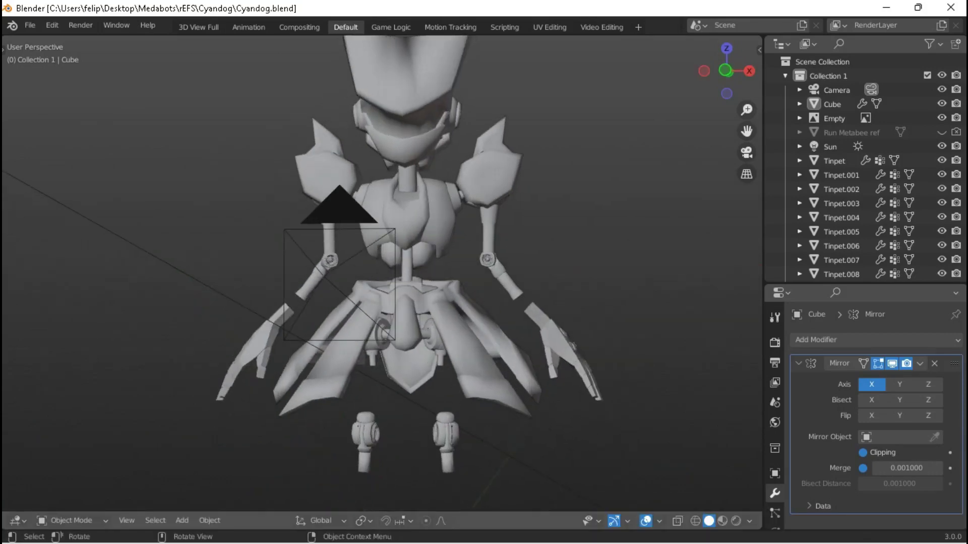
{"action": "key", "text": "KP_1"}
{"action": "scroll", "coordinate": [384, 434], "scroll_direction": "up", "scroll_amount": 5}
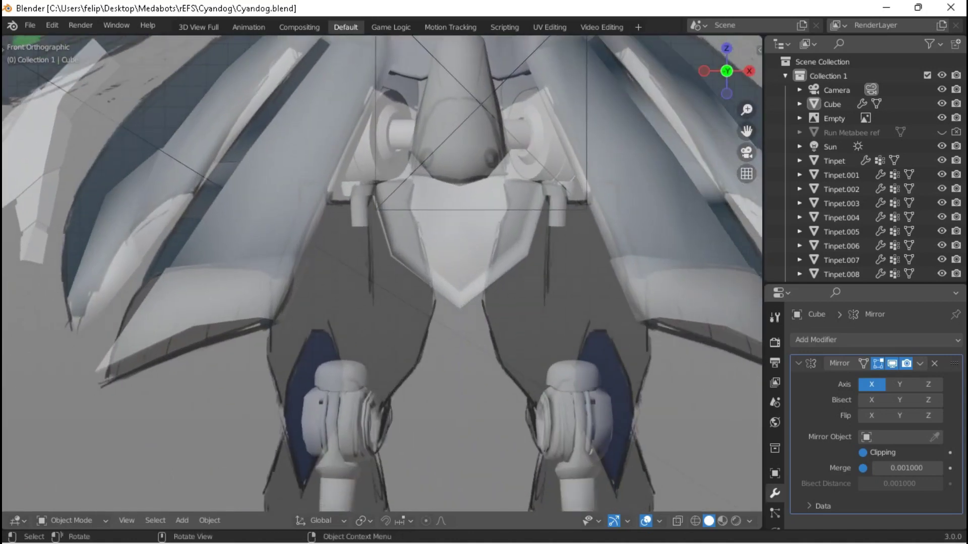
{"action": "scroll", "coordinate": [382, 274], "scroll_direction": "down", "scroll_amount": 5, "text": "shift"}
{"action": "scroll", "coordinate": [382, 273], "scroll_direction": "down", "scroll_amount": 4}
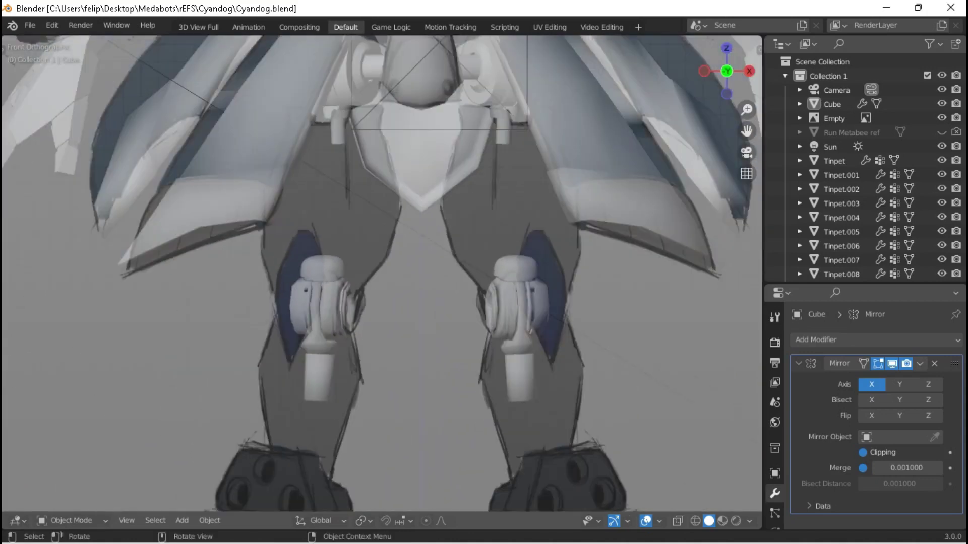
{"action": "left_click", "coordinate": [832, 104]}
{"action": "key", "text": "Tab"}
{"action": "scroll", "coordinate": [580, 327], "scroll_direction": "up", "scroll_amount": 4}
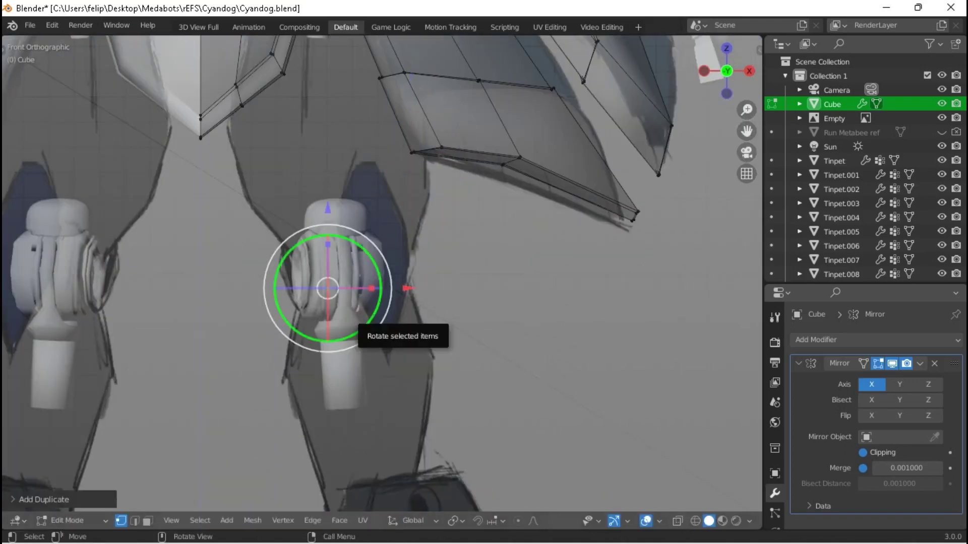
Shift the duplicated vertex along the Y axis and place it on the inner knee outline of the reference.
{"action": "key", "text": "KP_3"}
{"action": "key", "text": "g"}
{"action": "key", "text": "y"}
{"action": "key", "text": "Return"}
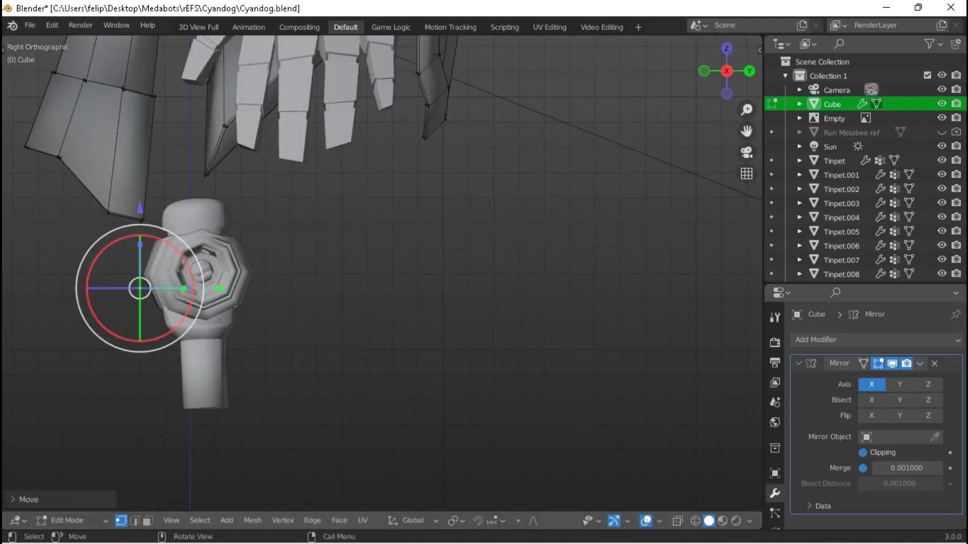
{"action": "key", "text": "KP_1"}
{"action": "scroll", "coordinate": [382, 273], "scroll_direction": "up", "scroll_amount": 3}
{"action": "key", "text": "g"}
{"action": "key", "text": "Return"}
{"action": "key", "text": "Return"}
Extrude the inner knee vertex down the inner calf outline to the ankle.
{"action": "key", "text": "e"}
{"action": "key", "text": "Return"}
{"action": "scroll", "coordinate": [382, 274], "scroll_direction": "down", "scroll_amount": 2}
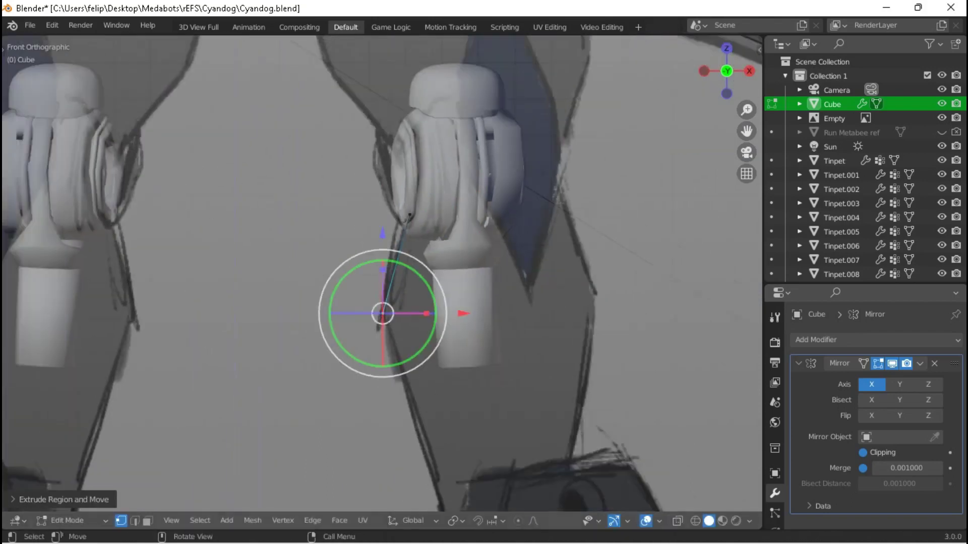
{"action": "scroll", "coordinate": [382, 273], "scroll_direction": "down", "scroll_amount": 2}
{"action": "key", "text": "Return"}
{"action": "scroll", "coordinate": [382, 273], "scroll_direction": "down", "scroll_amount": 3}
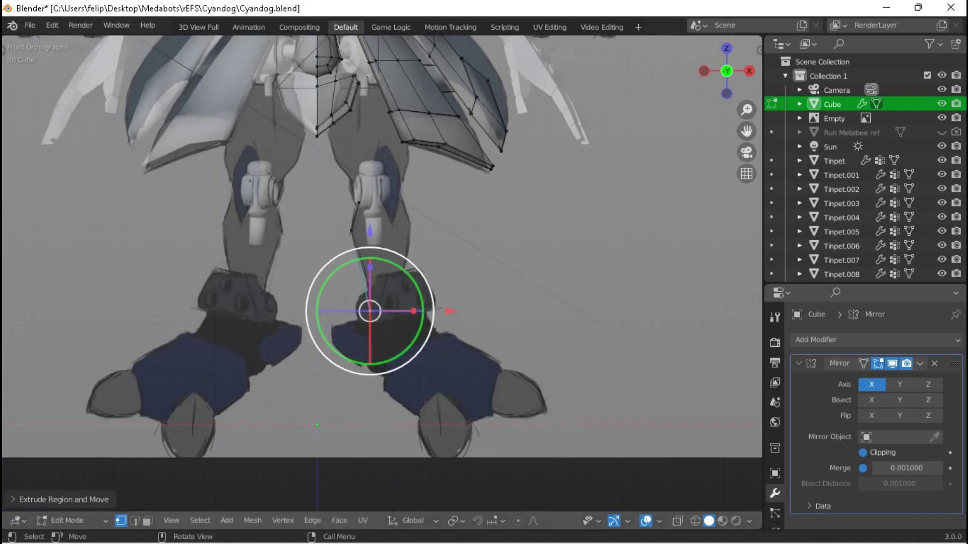
Reposition the lower vertices of the inner shin outline in depth and in front view around the lower leg.
{"action": "middle_click_drag", "start_coordinate": [381, 274], "coordinate": [382, 252]}
{"action": "key", "text": "g"}
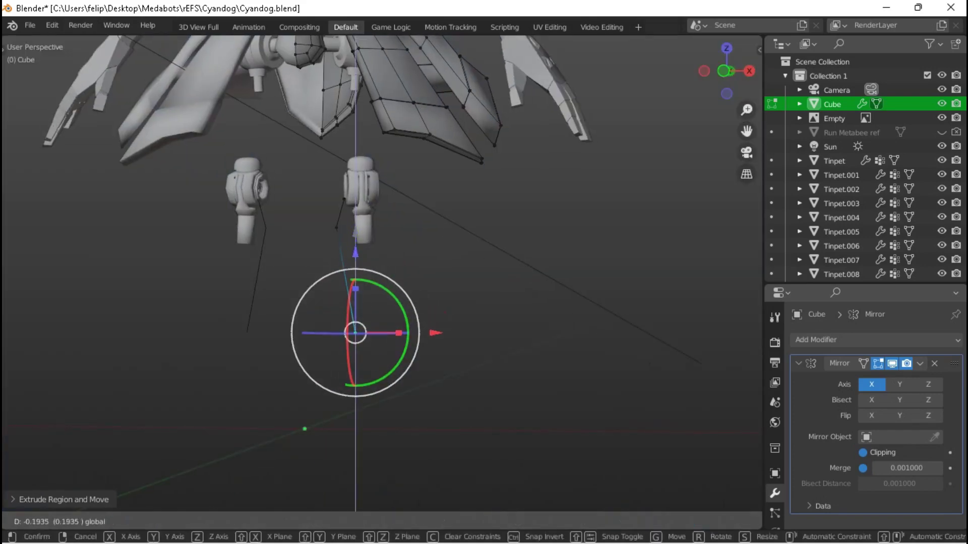
{"action": "key", "text": "Return"}
{"action": "key", "text": "KP_1"}
{"action": "scroll", "coordinate": [382, 274], "scroll_direction": "up", "scroll_amount": 3}
{"action": "key", "text": "g"}
{"action": "key", "text": "Return"}
{"action": "middle_click_drag", "start_coordinate": [363, 189], "coordinate": [469, 224]}
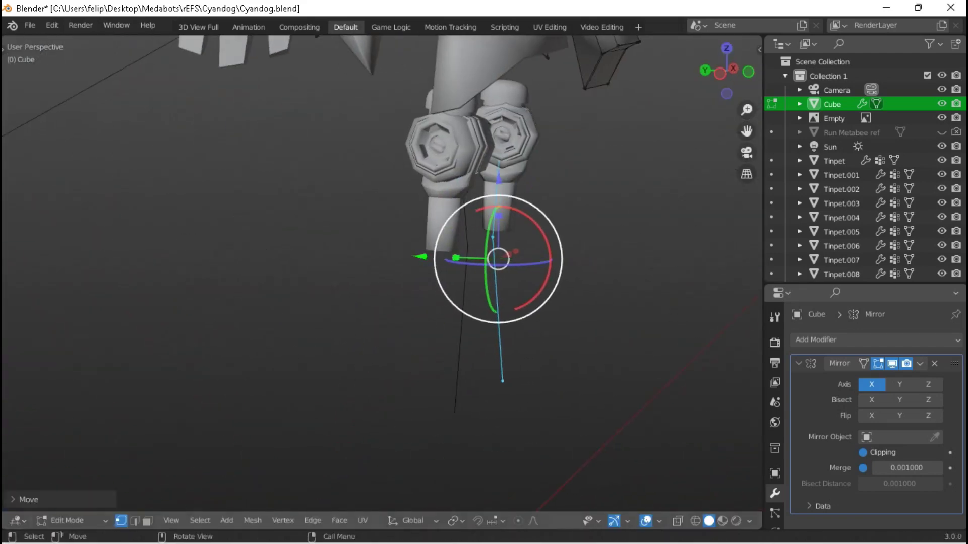
Adjust the inner shin outline and extend its upper end forward from the knee joint with an extruded vertex.
{"action": "key", "text": "KP_1"}
{"action": "scroll", "coordinate": [382, 274], "scroll_direction": "up", "scroll_amount": 4}
{"action": "key", "text": "g"}
{"action": "key", "text": "Return"}
{"action": "scroll", "coordinate": [381, 274], "scroll_direction": "down", "scroll_amount": 5}
{"action": "middle_click_drag", "start_coordinate": [469, 224], "coordinate": [534, 238]}
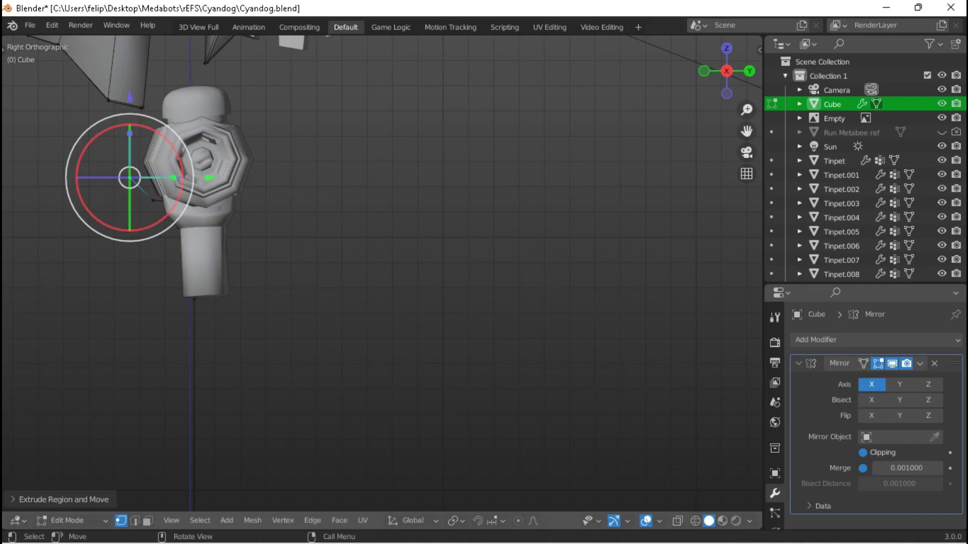
{"action": "middle_click_drag", "start_coordinate": [383, 273], "coordinate": [454, 262]}
{"action": "key", "text": "g"}
{"action": "middle_click_drag", "start_coordinate": [383, 273], "coordinate": [449, 237]}
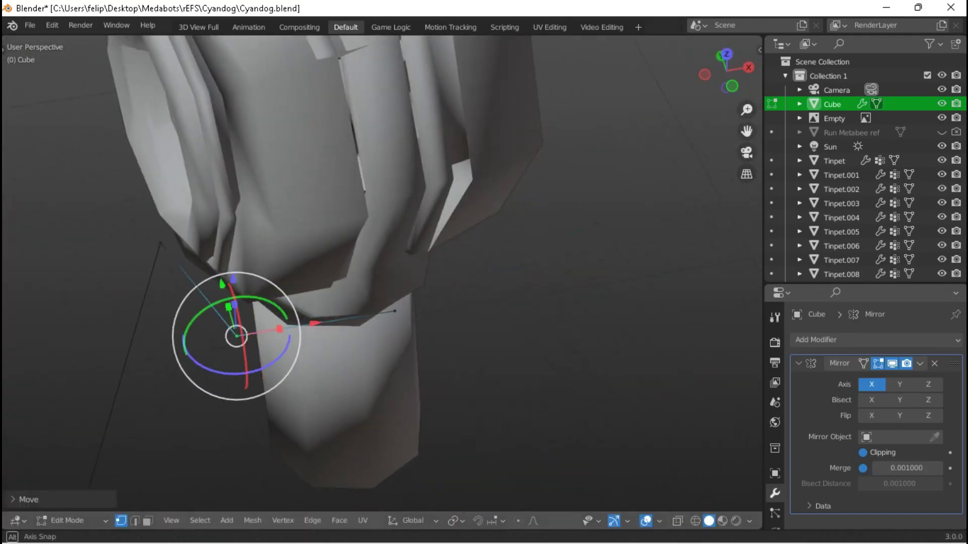
Shift the front knee vertex along the X axis and extrude the outline across the front of the knee.
{"action": "scroll", "coordinate": [383, 272], "scroll_direction": "down", "scroll_amount": 3}
{"action": "key", "text": "g"}
{"action": "key", "text": "x"}
{"action": "middle_click_drag", "start_coordinate": [383, 272], "coordinate": [464, 229]}
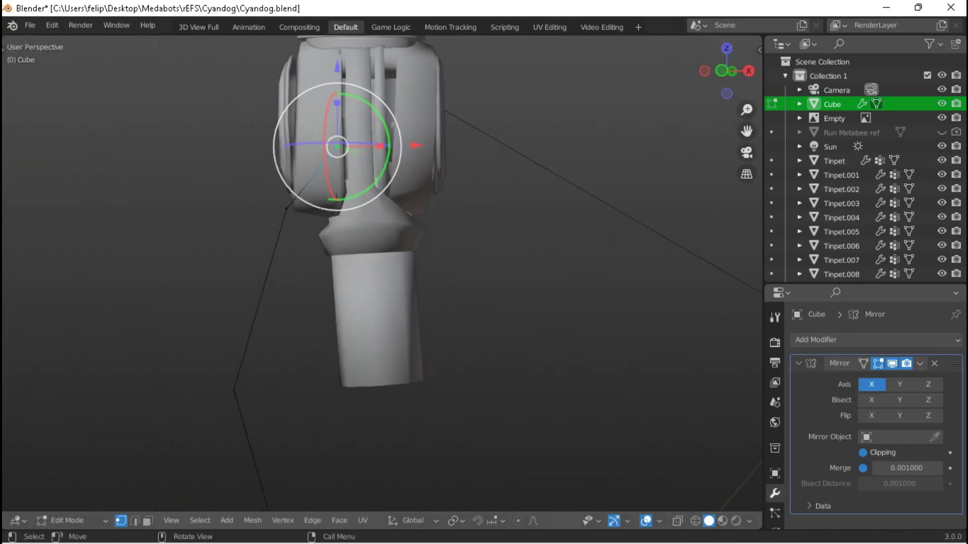
{"action": "left_click", "coordinate": [402, 145]}
{"action": "middle_click_drag", "start_coordinate": [402, 146], "coordinate": [454, 168]}
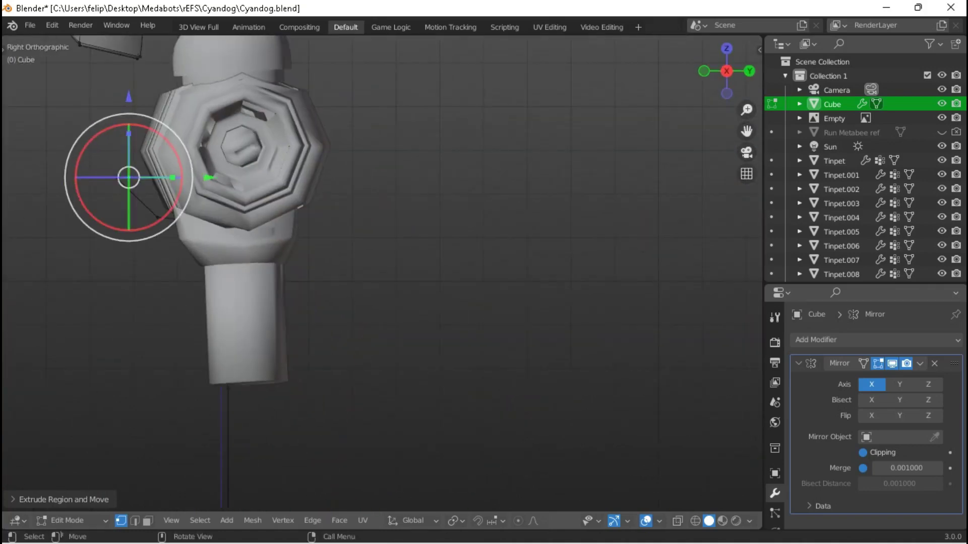
{"action": "key", "text": "KP_1"}
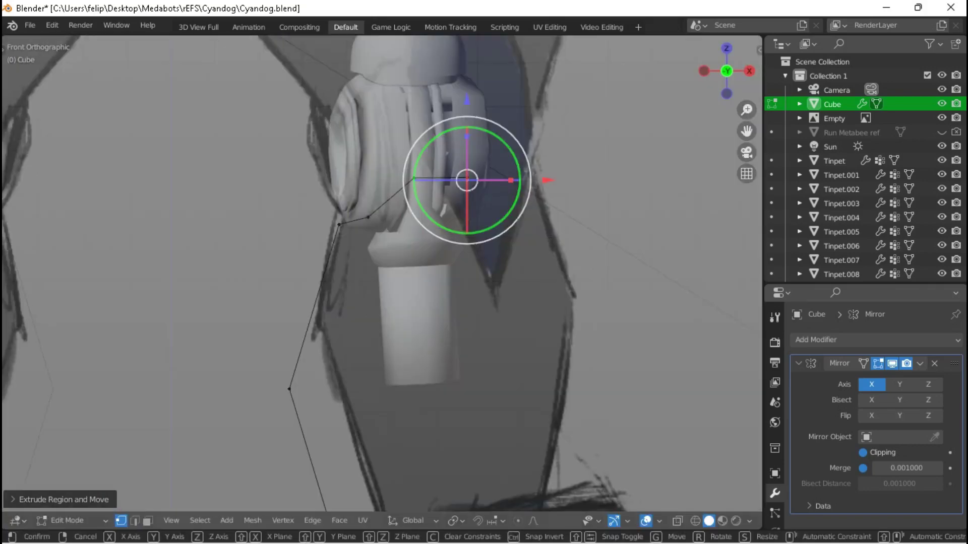
{"action": "key", "text": "Return"}
Extend the vertex chain around the outer and rear side of the knee, then check the outline in object mode.
{"action": "middle_click_drag", "start_coordinate": [454, 202], "coordinate": [484, 242]}
{"action": "key", "text": "g"}
{"action": "key", "text": "Return"}
{"action": "key", "text": "g"}
{"action": "key", "text": "Return"}
{"action": "key", "text": "g"}
{"action": "key", "text": "Return"}
{"action": "key", "text": "Return"}
{"action": "key", "text": "g"}
{"action": "key", "text": "Return"}
{"action": "key", "text": "e"}
{"action": "key", "text": "Return"}
{"action": "scroll", "coordinate": [504, 237], "scroll_direction": "down", "scroll_amount": 4}
{"action": "key", "text": "Tab"}
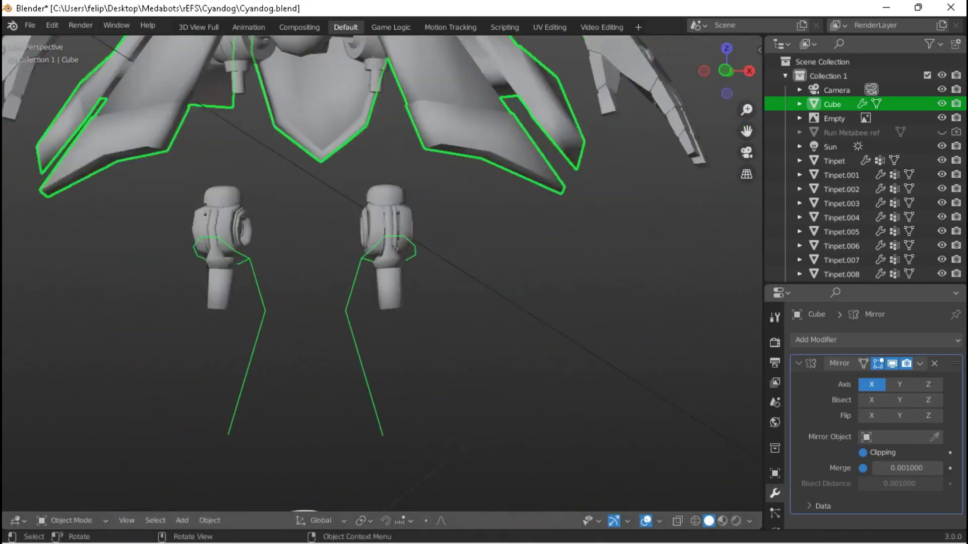
Reposition the vertices of the knee outline so the ring wraps evenly around the joint.
{"action": "scroll", "coordinate": [383, 227], "scroll_direction": "up", "scroll_amount": 3}
{"action": "key", "text": "Tab"}
{"action": "middle_click_drag", "start_coordinate": [383, 227], "coordinate": [338, 247]}
{"action": "key", "text": "Tab"}
{"action": "key", "text": "g"}
{"action": "key", "text": "Return"}
{"action": "key", "text": "g"}
{"action": "key", "text": "Return"}
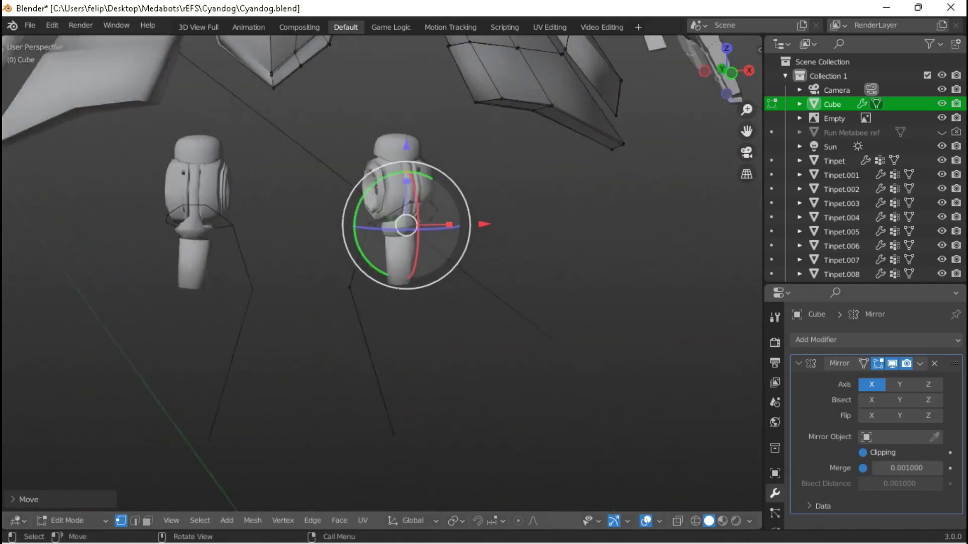
{"action": "middle_click_drag", "start_coordinate": [406, 224], "coordinate": [393, 197]}
Extrude the knee ring's outer edge down the outer calf to the ankle to form the outer shin strip.
{"action": "key", "text": "KP_1"}
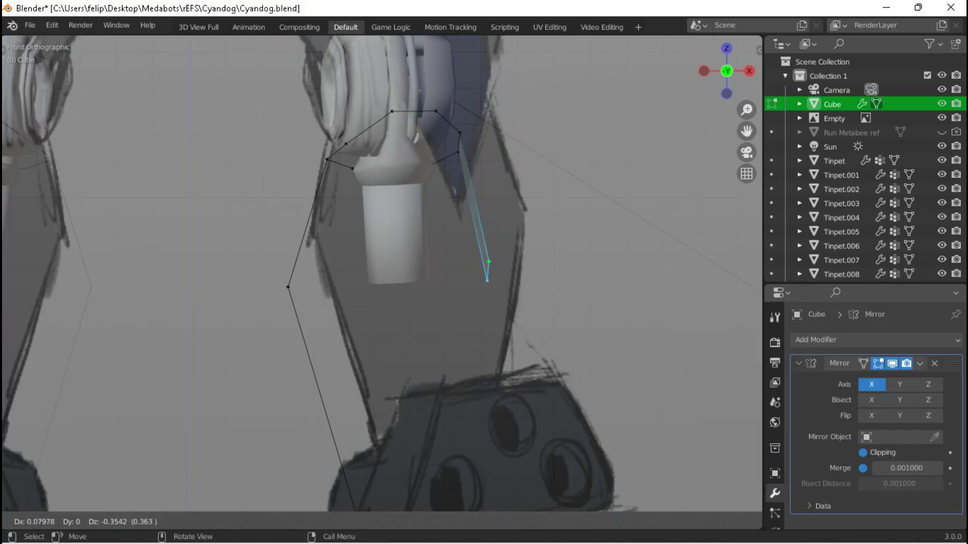
{"action": "key", "text": "Return"}
{"action": "scroll", "coordinate": [382, 274], "scroll_direction": "down", "scroll_amount": 2}
{"action": "key", "text": "Return"}
{"action": "middle_click_drag", "start_coordinate": [437, 392], "coordinate": [345, 386]}
{"action": "left_click_drag", "start_coordinate": [345, 379], "coordinate": [360, 379]}
Reposition the calf and ankle vertices of the outer shin strip.
{"action": "left_click", "coordinate": [297, 186]}
{"action": "key", "text": "g"}
{"action": "left_click", "coordinate": [289, 394]}
{"action": "left_click", "coordinate": [297, 392]}
{"action": "key", "text": "Return"}
Extrude the front edge of the knee ring down to the calf and ankle in side view.
{"action": "middle_click_drag", "start_coordinate": [383, 272], "coordinate": [434, 264]}
{"action": "key", "text": "KP_3"}
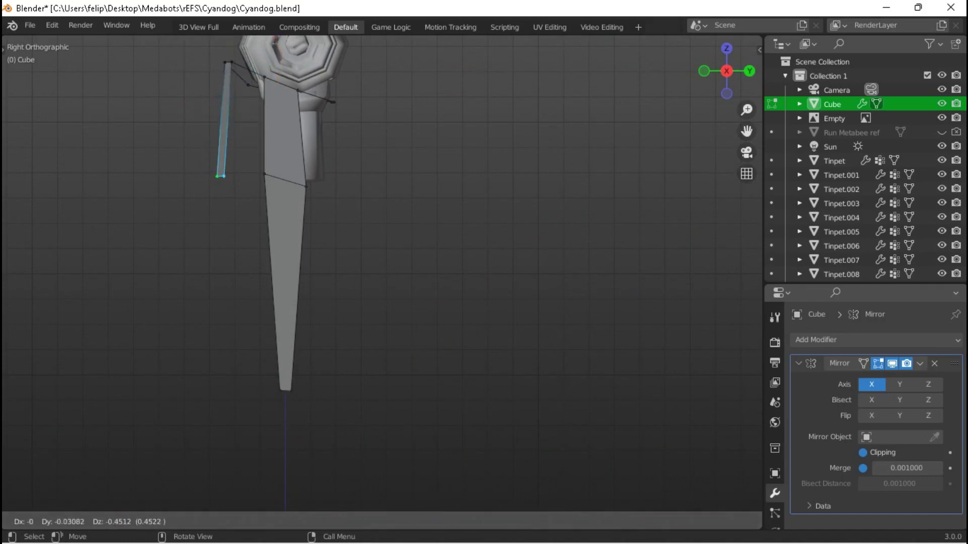
{"action": "key", "text": "Return"}
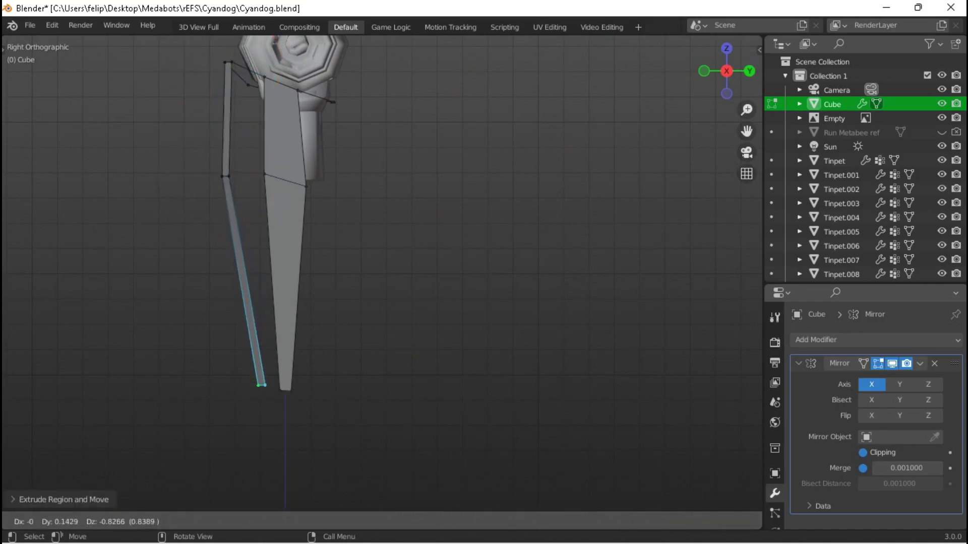
Fill the gap between the front and outer shin strips with faces and reposition the selected vertices.
{"action": "left_click", "coordinate": [228, 177]}
{"action": "left_click", "coordinate": [264, 174], "text": "shift"}
{"action": "left_click", "coordinate": [263, 77], "text": "shift"}
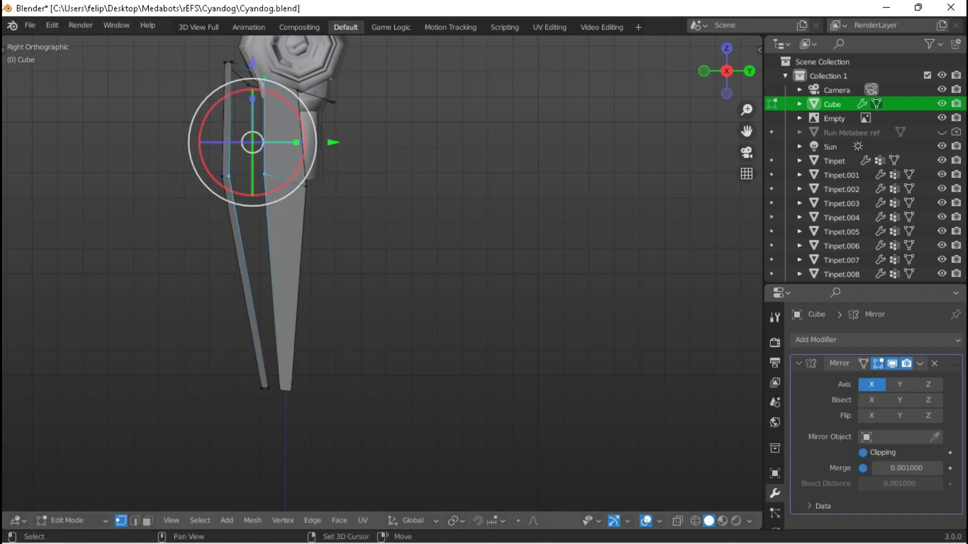
{"action": "middle_click_drag", "start_coordinate": [353, 252], "coordinate": [365, 411], "text": "shift"}
{"action": "middle_click_drag", "start_coordinate": [365, 303], "coordinate": [444, 167]}
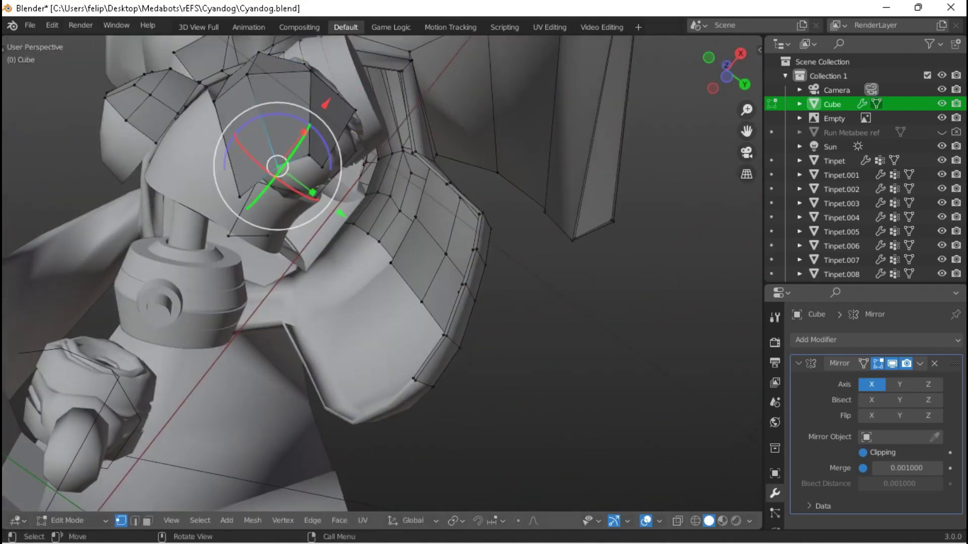
{"action": "mouse_move", "coordinate": [383, 272]}
{"action": "middle_mouse_down"}
{"action": "mouse_move", "coordinate": [403, 252]}
{"action": "mouse_move", "coordinate": [353, 282]}
{"action": "mouse_move", "coordinate": [373, 263]}
{"action": "middle_mouse_up"}
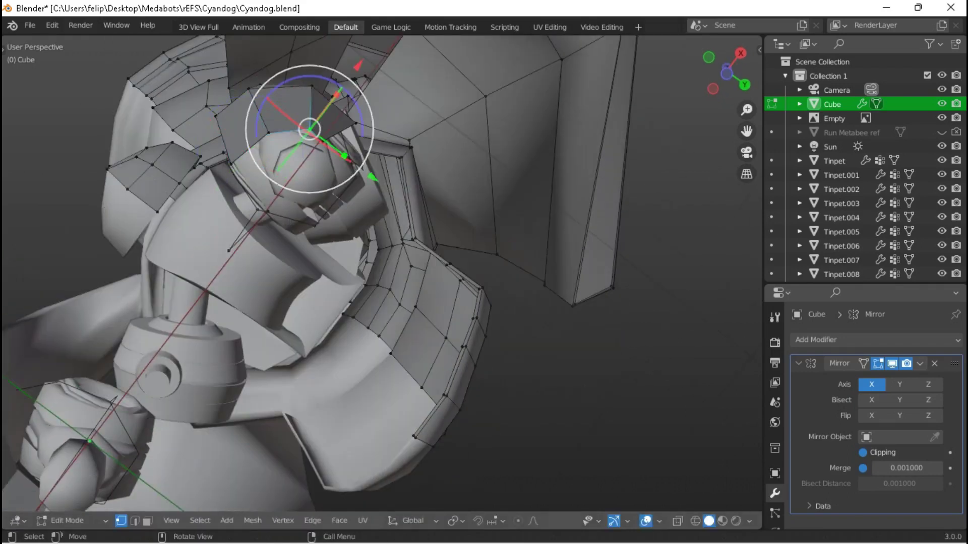
{"action": "left_click_drag", "start_coordinate": [312, 146], "coordinate": [263, 136]}
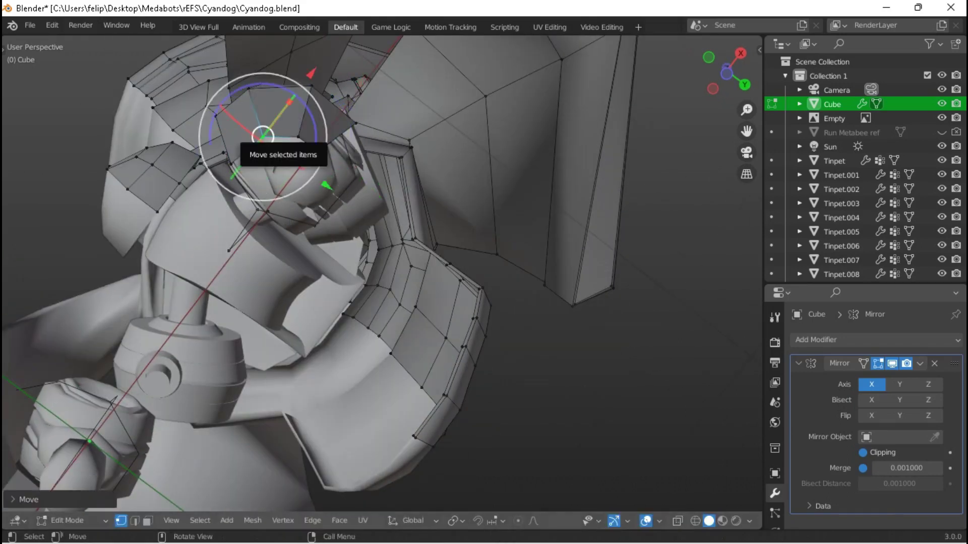
{"action": "middle_click_drag", "start_coordinate": [262, 136], "coordinate": [416, 141]}
Extrude the inner front vertex of the knee ring down to the calf and on to the ankle.
{"action": "key", "text": "g"}
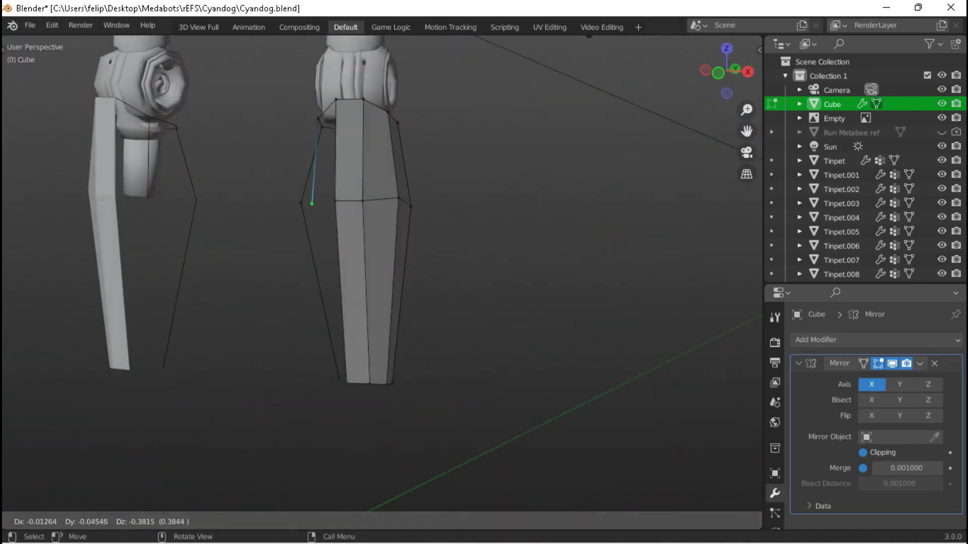
{"action": "key", "text": "Return"}
{"action": "middle_click_drag", "start_coordinate": [353, 227], "coordinate": [358, 150], "text": "shift"}
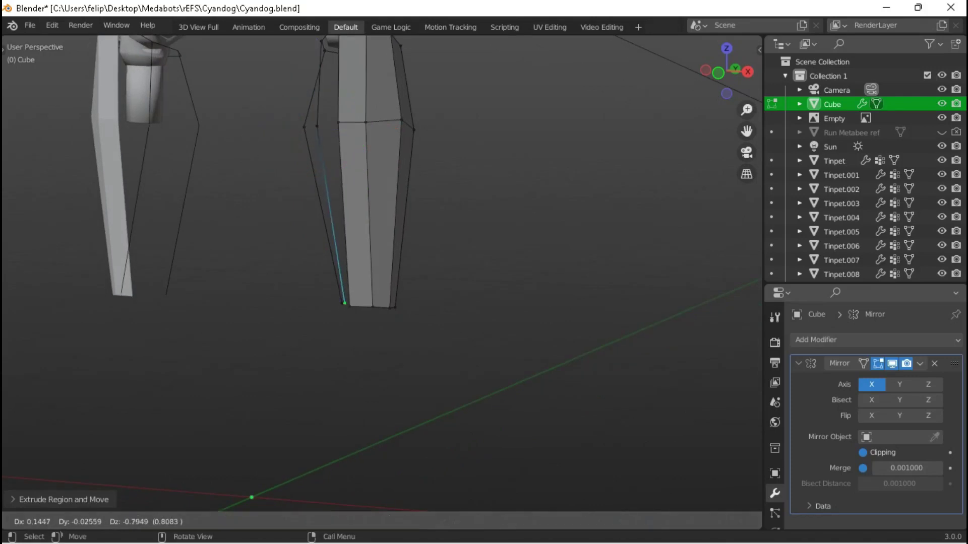
{"action": "middle_click_drag", "start_coordinate": [383, 212], "coordinate": [363, 152]}
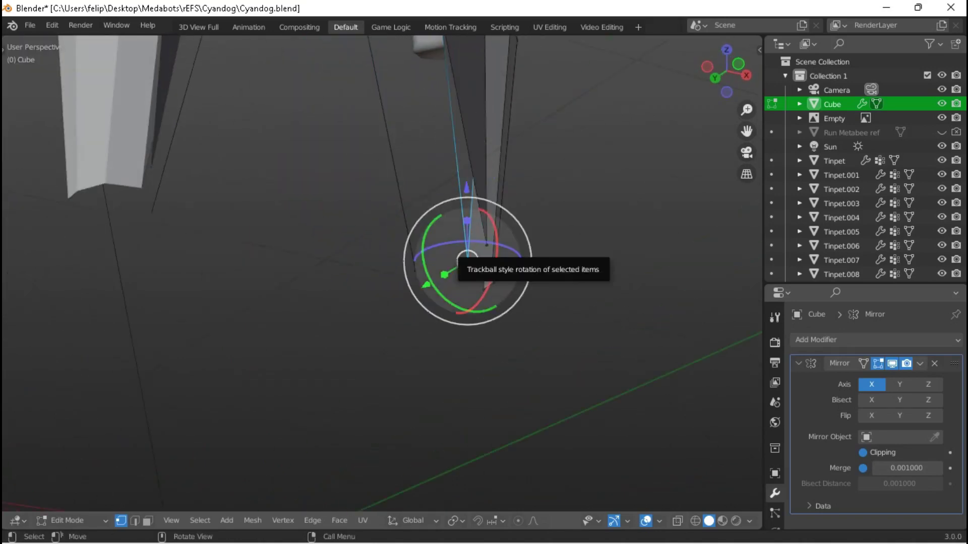
{"action": "key", "text": "x"}
{"action": "left_click", "coordinate": [443, 261]}
{"action": "middle_click_drag", "start_coordinate": [444, 262], "coordinate": [454, 298]}
{"action": "key", "text": "ctrl+z"}
{"action": "key", "text": "ctrl+z"}
{"action": "key", "text": "ctrl+z"}
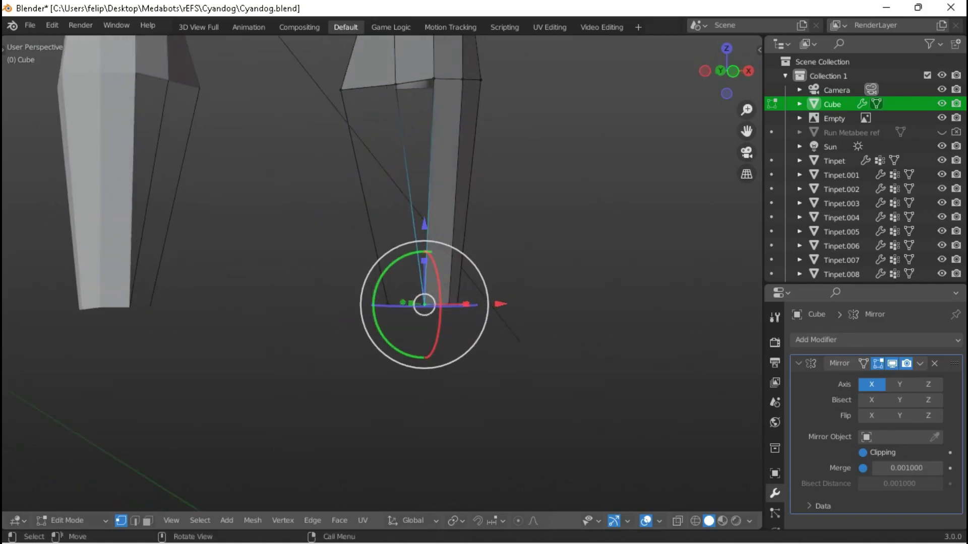
Delete the misplaced lower edge of the shin armour, extrude a new edge down from the mid-shin vertex and position its end.
{"action": "key", "text": "x"}
{"action": "left_click", "coordinate": [337, 206]}
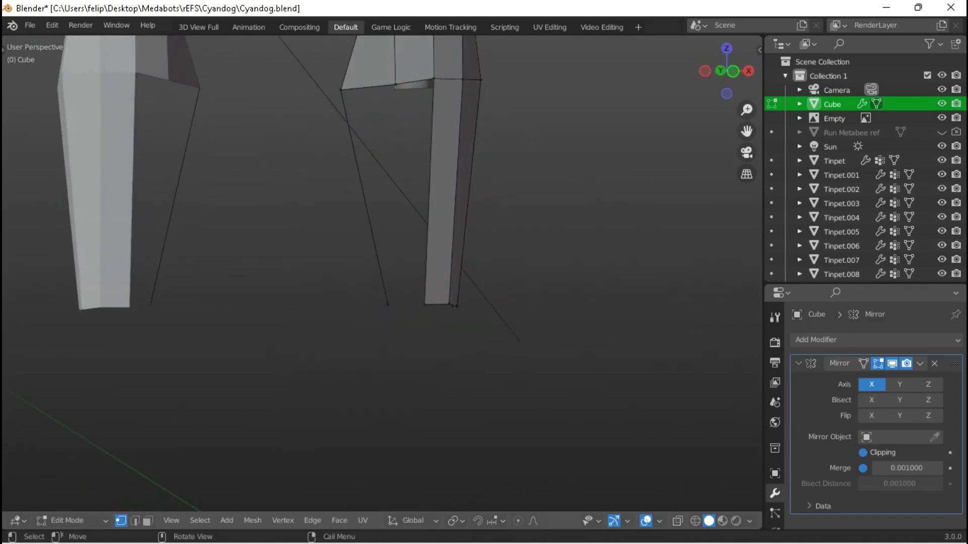
{"action": "left_click", "coordinate": [395, 84]}
{"action": "key", "text": "e"}
{"action": "middle_click_drag", "start_coordinate": [383, 303], "coordinate": [343, 237]}
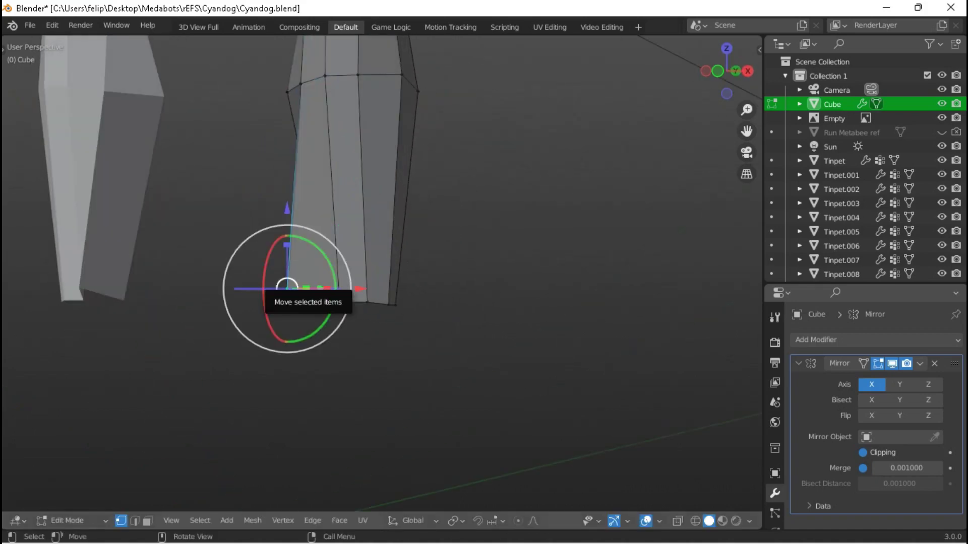
{"action": "key", "text": "KP_3"}
{"action": "key", "text": "g"}
{"action": "key", "text": "Return"}
{"action": "middle_click_drag", "start_coordinate": [383, 273], "coordinate": [368, 265]}
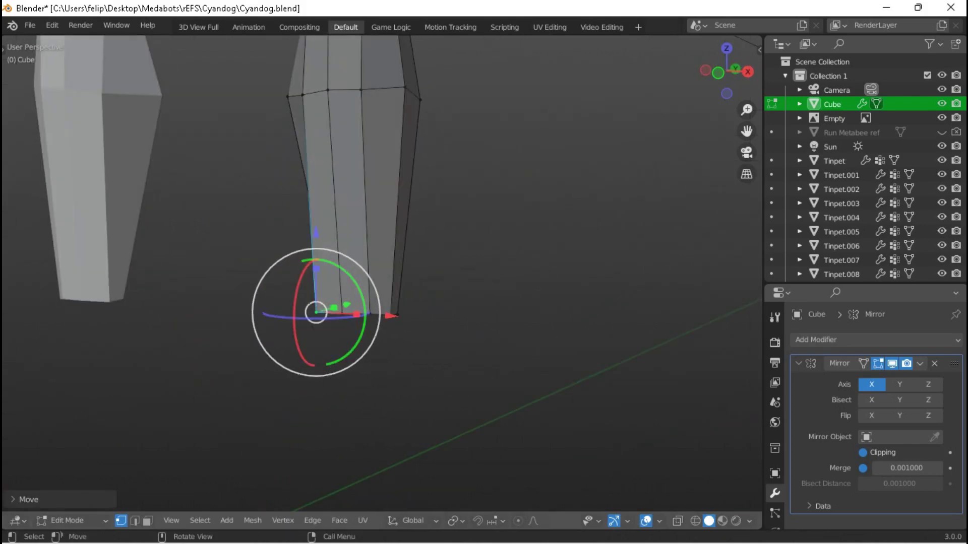
Move individual vertices of the shin armour to round out its inner side and even its bottom outline.
{"action": "key", "text": "KP_1"}
{"action": "scroll", "coordinate": [361, 301], "scroll_direction": "up", "scroll_amount": 5}
{"action": "key", "text": "g"}
{"action": "key", "text": "Return"}
{"action": "key", "text": "g"}
{"action": "key", "text": "Return"}
{"action": "key", "text": "g"}
{"action": "key", "text": "Return"}
{"action": "middle_click_drag", "start_coordinate": [383, 272], "coordinate": [373, 302]}
{"action": "key", "text": "g"}
{"action": "key", "text": "Return"}
{"action": "key", "text": "g"}
{"action": "key", "text": "Return"}
Extrude the shin's rear top edge downward and backward, and reposition the surrounding vertices to shape the calf.
{"action": "key", "text": "KP_3"}
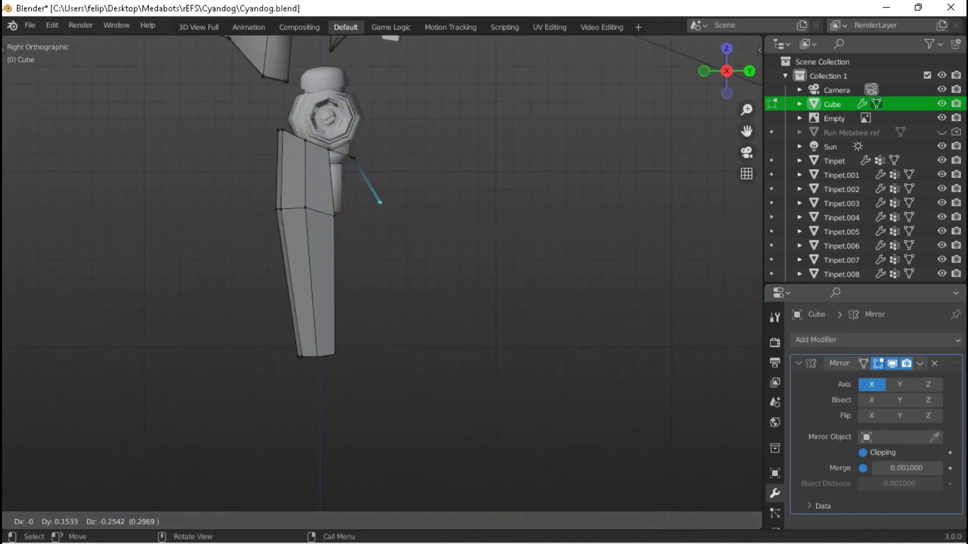
{"action": "key", "text": "Return"}
{"action": "middle_click_drag", "start_coordinate": [383, 272], "coordinate": [373, 162]}
{"action": "key", "text": "Return"}
{"action": "key", "text": "g"}
{"action": "key", "text": "Return"}
{"action": "key", "text": "g"}
{"action": "key", "text": "Return"}
{"action": "key", "text": "g"}
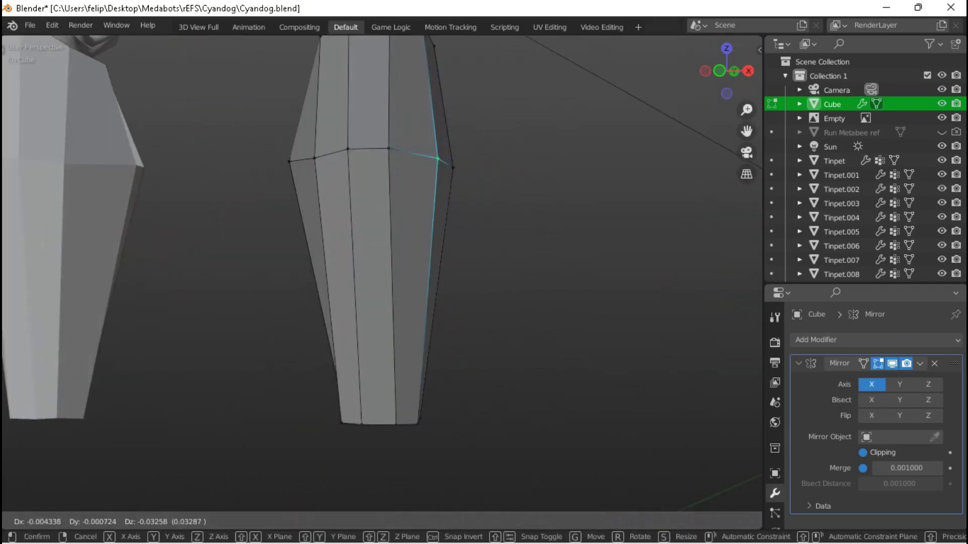
{"action": "key", "text": "Return"}
Examine the mirrored shin armour from several angles outside edit mode.
{"action": "key", "text": "Tab"}
{"action": "scroll", "coordinate": [357, 234], "scroll_direction": "down", "scroll_amount": 3}
{"action": "middle_click_drag", "start_coordinate": [357, 233], "coordinate": [383, 353]}
{"action": "key", "text": "Tab"}
{"action": "scroll", "coordinate": [384, 252], "scroll_direction": "up", "scroll_amount": 3}
{"action": "scroll", "coordinate": [383, 272], "scroll_direction": "down", "scroll_amount": 2}
{"action": "key", "text": "Tab"}
{"action": "scroll", "coordinate": [383, 272], "scroll_direction": "down", "scroll_amount": 4}
{"action": "middle_click_drag", "start_coordinate": [383, 302], "coordinate": [386, 250]}
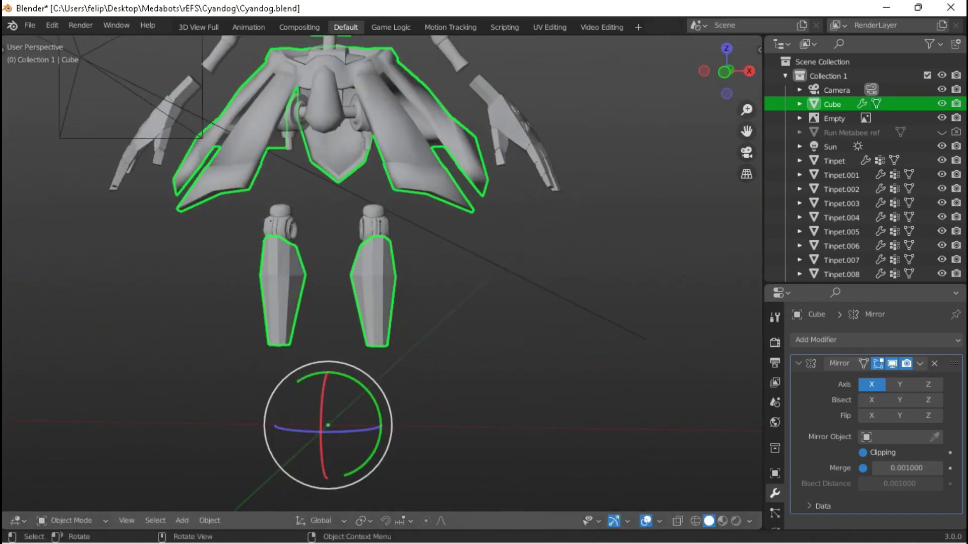
Duplicate the shin's top rim above the knee and flip it with a scale of about -1.49 along Z.
{"action": "key", "text": "KP_1"}
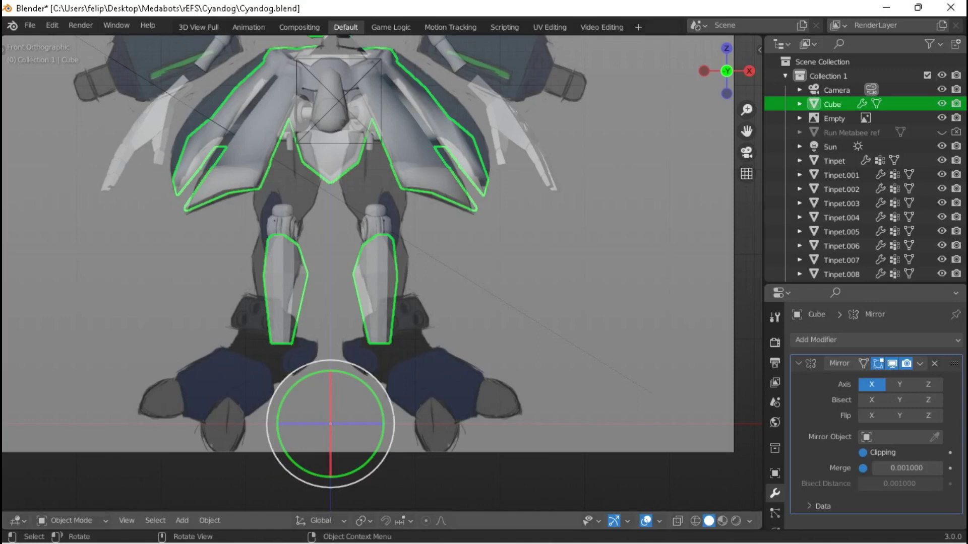
{"action": "scroll", "coordinate": [383, 272], "scroll_direction": "up", "scroll_amount": 5}
{"action": "key", "text": "Tab"}
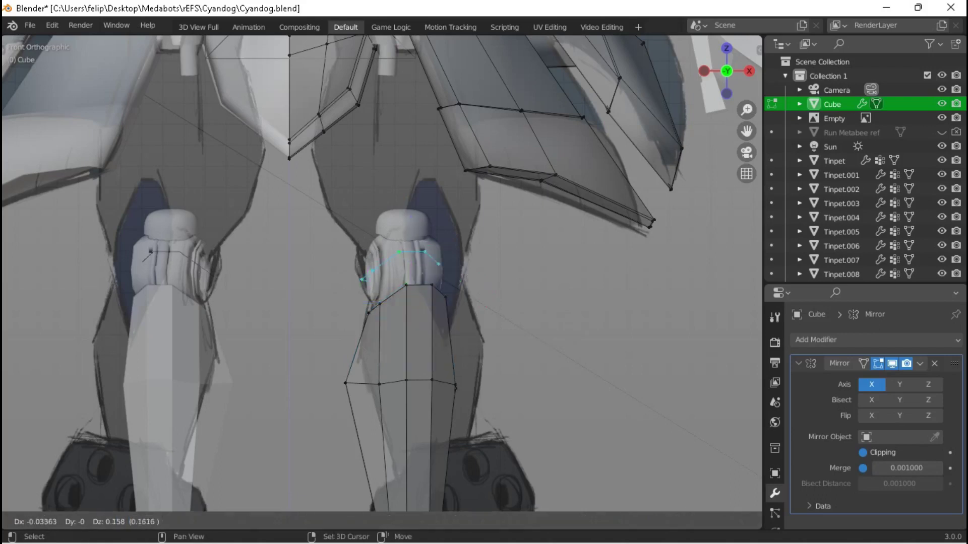
{"action": "key", "text": "Return"}
{"action": "key", "text": "KP_3"}
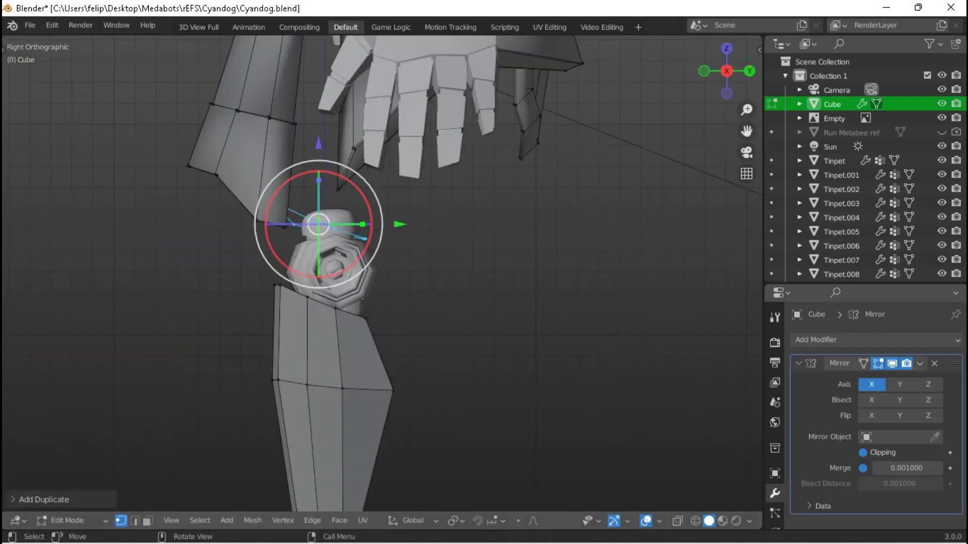
{"action": "key", "text": "s"}
{"action": "key", "text": "z"}
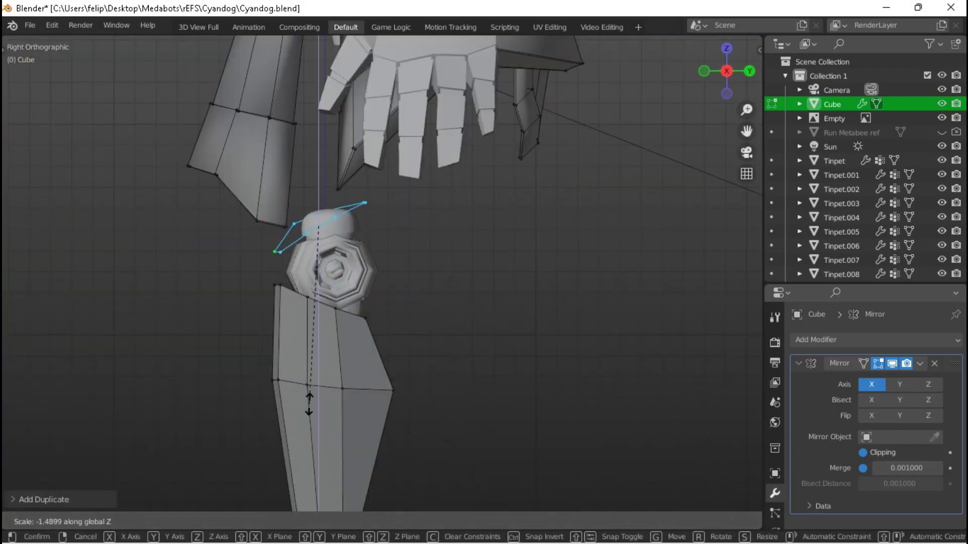
{"action": "left_click", "coordinate": [309, 403]}
Enlarge the duplicated rim above the knee to the thigh's reference width and adjust its height along Z.
{"action": "key", "text": "KP_1"}
{"action": "key", "text": "alt+z"}
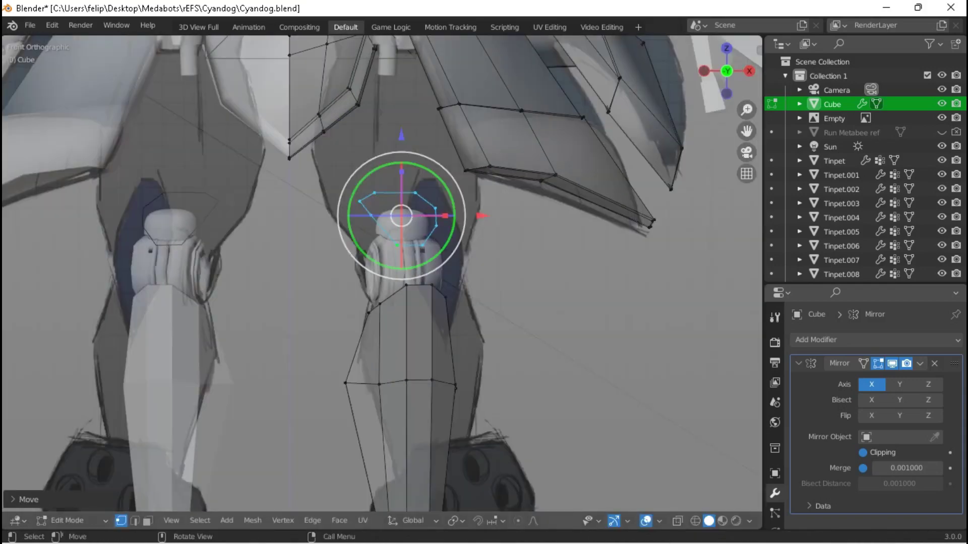
{"action": "key", "text": "s"}
{"action": "left_click", "coordinate": [492, 210]}
{"action": "key", "text": "s"}
{"action": "key", "text": "z"}
{"action": "left_click", "coordinate": [530, 197]}
{"action": "key", "text": "alt+z"}
{"action": "middle_click_drag", "start_coordinate": [530, 196], "coordinate": [383, 201]}
{"action": "scroll", "coordinate": [383, 201], "scroll_direction": "up", "scroll_amount": 3}
{"action": "key", "text": "KP_1"}
{"action": "key", "text": "alt+z"}
{"action": "scroll", "coordinate": [383, 201], "scroll_direction": "up", "scroll_amount": 2}
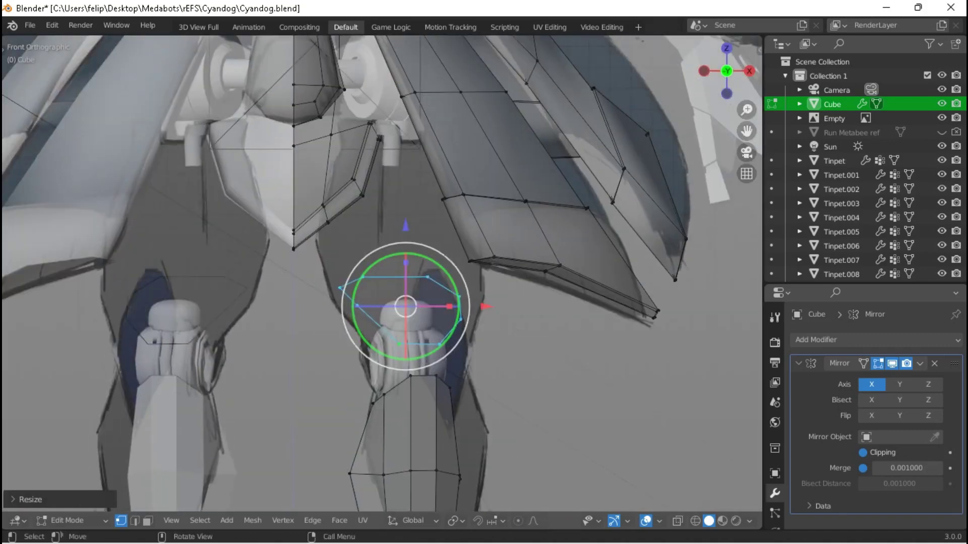
Extrude the rim above the knee up to the hip to form the thigh and flatten its top rim.
{"action": "key", "text": "g"}
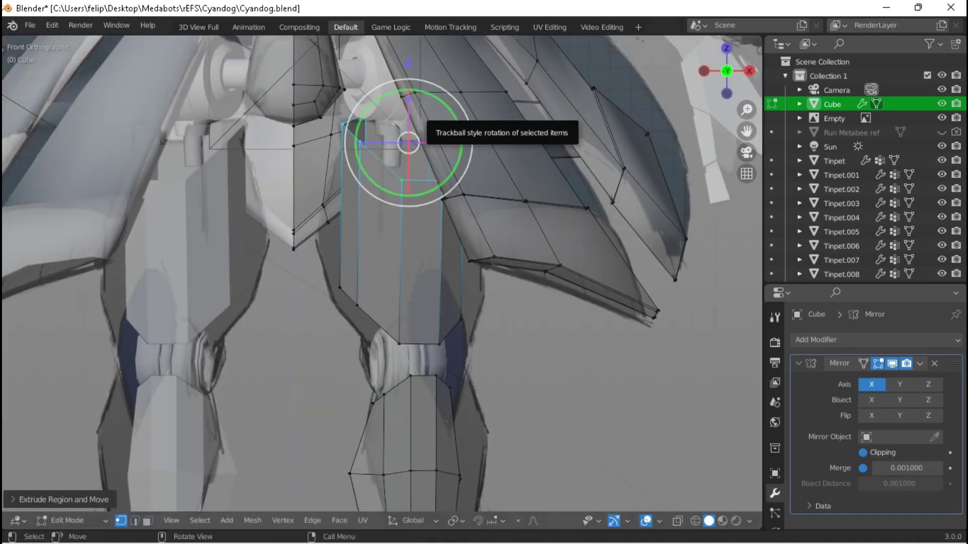
{"action": "key", "text": "KP_3"}
{"action": "key", "text": "alt+z"}
{"action": "key", "text": "x"}
{"action": "key", "text": "z"}
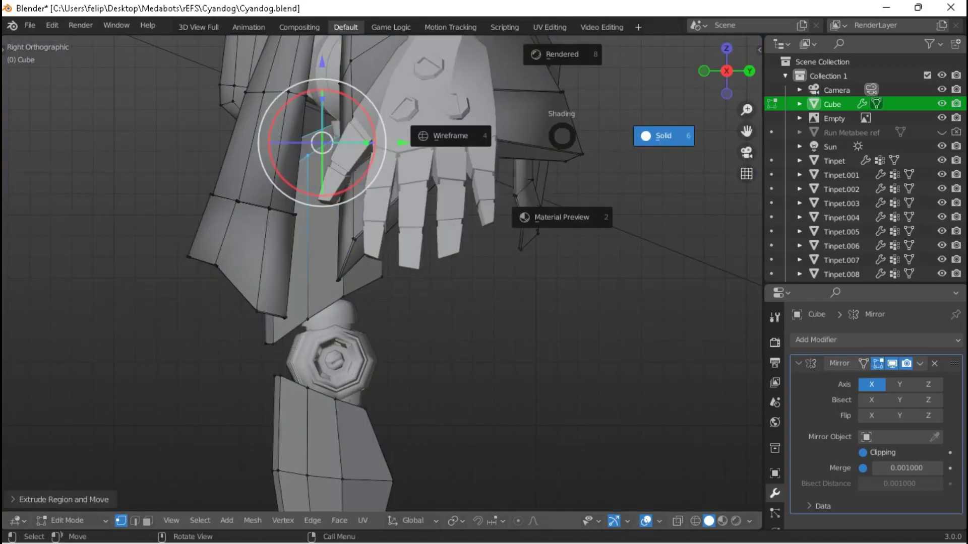
{"action": "key", "text": "s"}
{"action": "key", "text": "x"}
{"action": "key", "text": "0"}
{"action": "key", "text": "Return"}
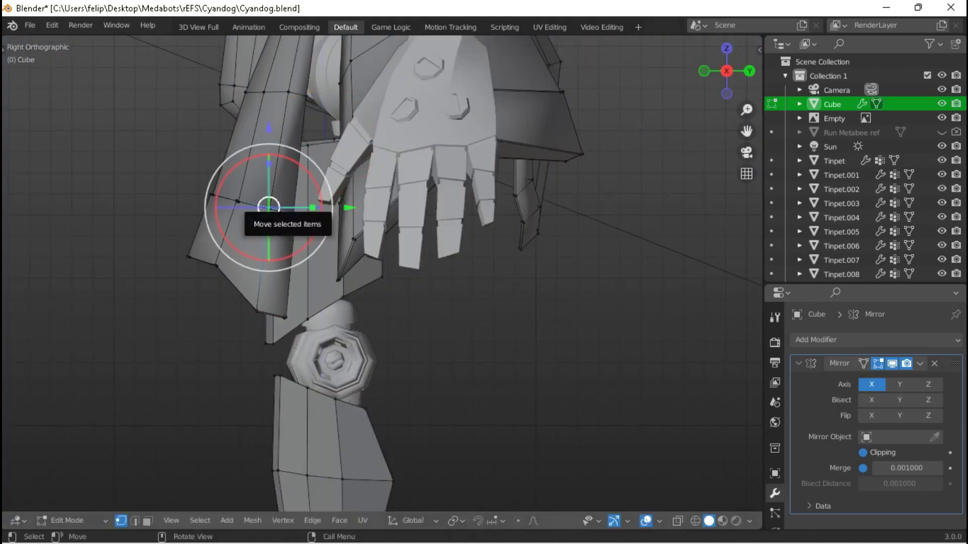
Select the connected geometry of the waist armour and hide it to expose the thigh.
{"action": "key", "text": "ctrl+l"}
{"action": "scroll", "coordinate": [269, 206], "scroll_direction": "down", "scroll_amount": 4}
{"action": "middle_click_drag", "start_coordinate": [268, 207], "coordinate": [353, 217]}
{"action": "key", "text": "h"}
{"action": "scroll", "coordinate": [353, 217], "scroll_direction": "up", "scroll_amount": 5}
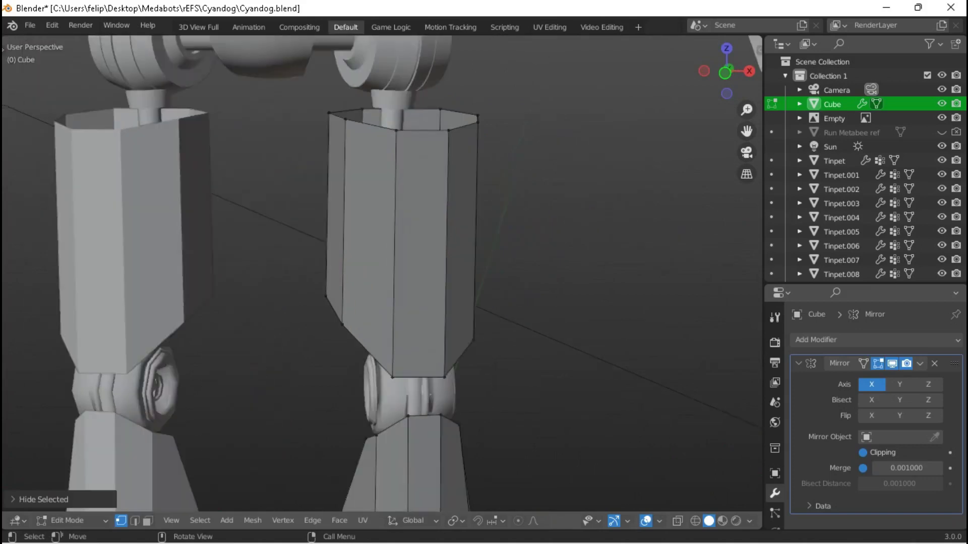
Move the thigh's top rim under the hip joint and scale it down to the reference outline.
{"action": "key", "text": "l"}
{"action": "scroll", "coordinate": [383, 272], "scroll_direction": "down", "scroll_amount": 3}
{"action": "key", "text": "KP_1"}
{"action": "key", "text": "alt+z"}
{"action": "scroll", "coordinate": [436, 174], "scroll_direction": "up", "scroll_amount": 5}
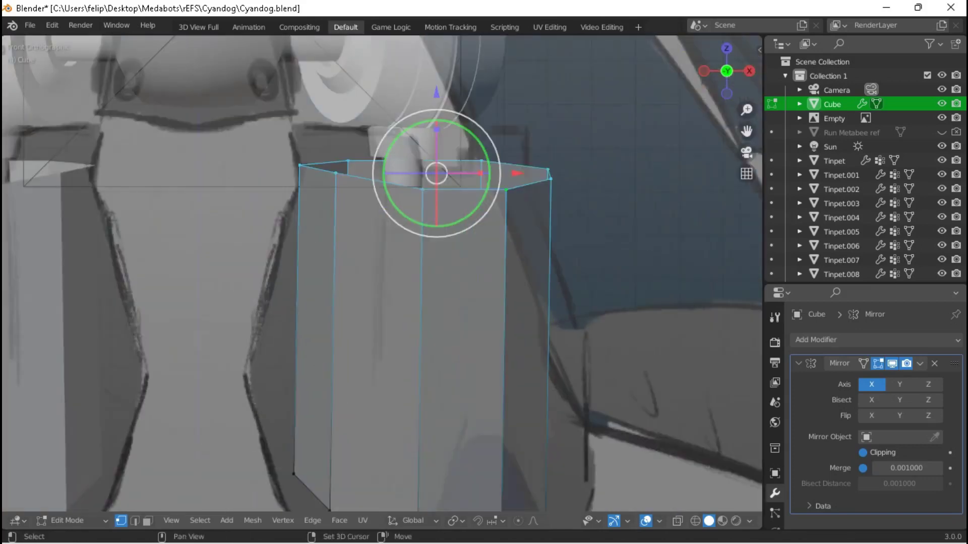
{"action": "middle_click_drag", "start_coordinate": [436, 174], "coordinate": [426, 199], "text": "shift"}
{"action": "key", "text": "g"}
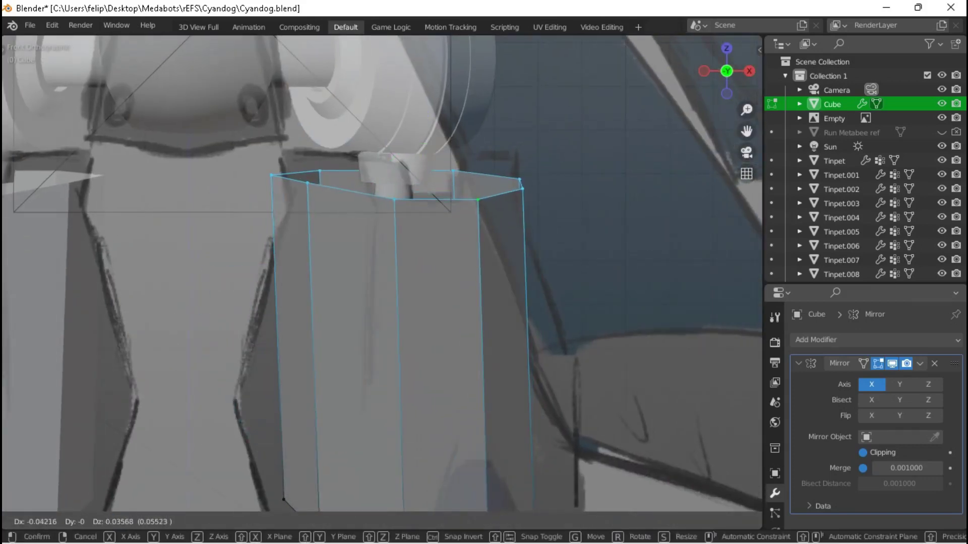
{"action": "key", "text": "Return"}
{"action": "key", "text": "s"}
{"action": "left_click", "coordinate": [558, 210]}
{"action": "middle_click_drag", "start_coordinate": [557, 209], "coordinate": [549, 101], "text": "shift"}
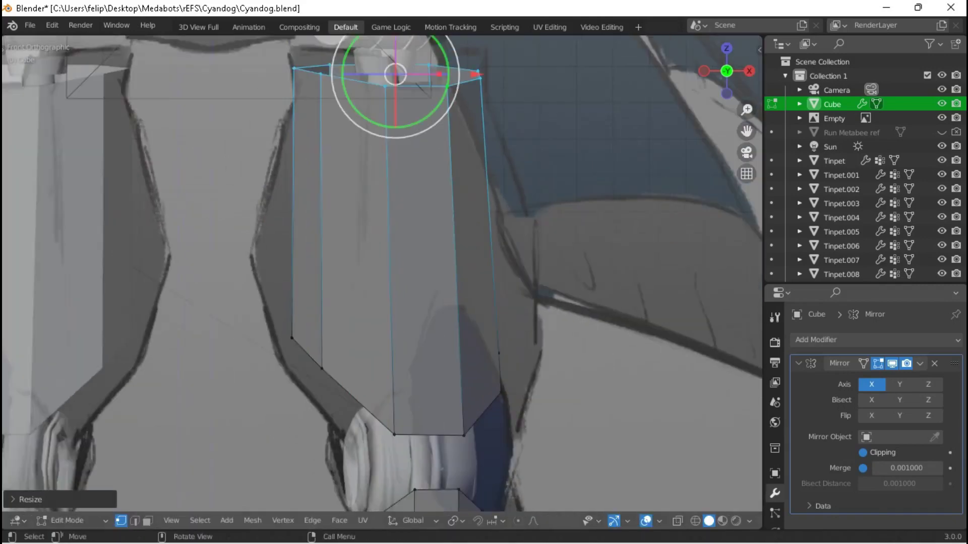
Add a loop cut around the middle of the thigh, widen it and move it to match the reference bulge.
{"action": "left_click", "coordinate": [403, 267]}
{"action": "left_click", "coordinate": [621, 254]}
{"action": "key", "text": "s"}
{"action": "left_click", "coordinate": [588, 244]}
{"action": "key", "text": "g"}
{"action": "key", "text": "Return"}
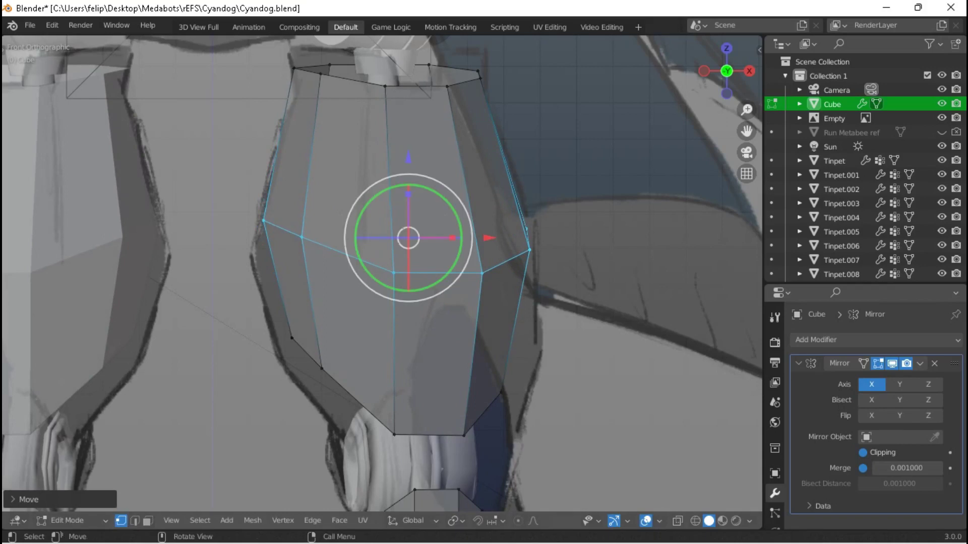
Select the thigh's bottom edge loop, move it into place above the knee and scale it along X.
{"action": "scroll", "coordinate": [382, 274], "scroll_direction": "down", "scroll_amount": 1}
{"action": "left_click", "coordinate": [358, 401], "text": "alt"}
{"action": "key", "text": "g"}
{"action": "key", "text": "Return"}
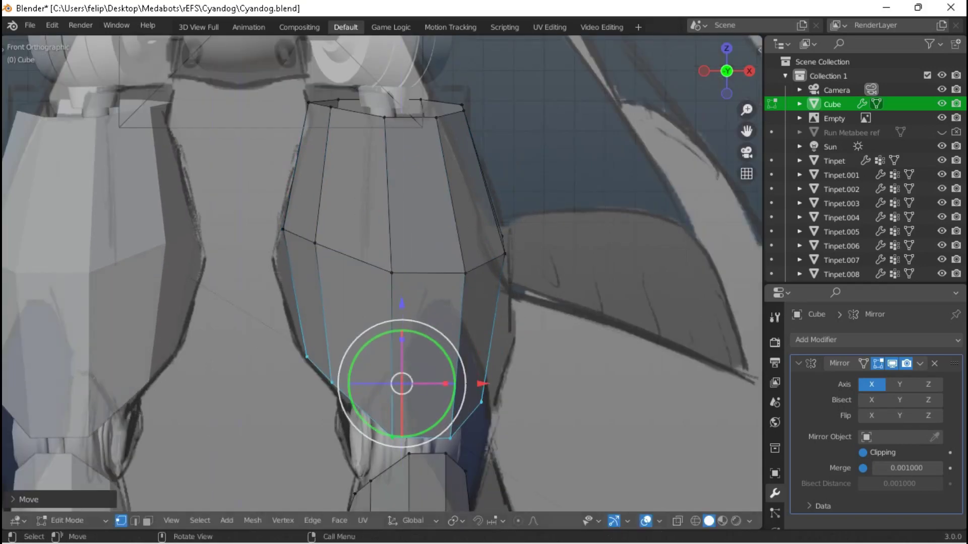
{"action": "middle_click_drag", "start_coordinate": [403, 338], "coordinate": [449, 339]}
{"action": "key", "text": "s"}
{"action": "key", "text": "x"}
{"action": "key", "text": "Return"}
Shift the thigh's bottom rim sideways and try scaling it down slightly to match the reference outline.
{"action": "scroll", "coordinate": [383, 273], "scroll_direction": "down", "scroll_amount": 4}
{"action": "middle_click_drag", "start_coordinate": [383, 272], "coordinate": [433, 241]}
{"action": "scroll", "coordinate": [353, 282], "scroll_direction": "up", "scroll_amount": 3}
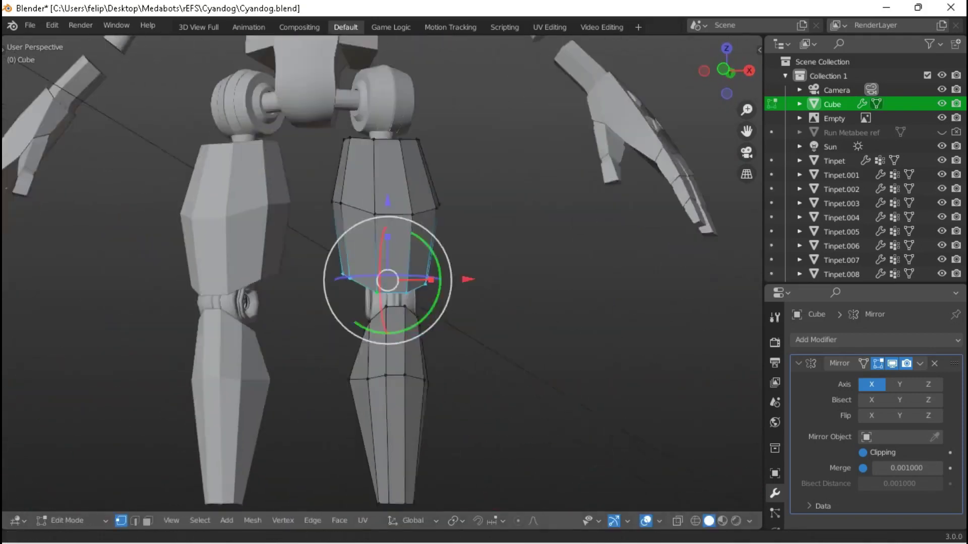
{"action": "scroll", "coordinate": [433, 242], "scroll_direction": "up", "scroll_amount": 4}
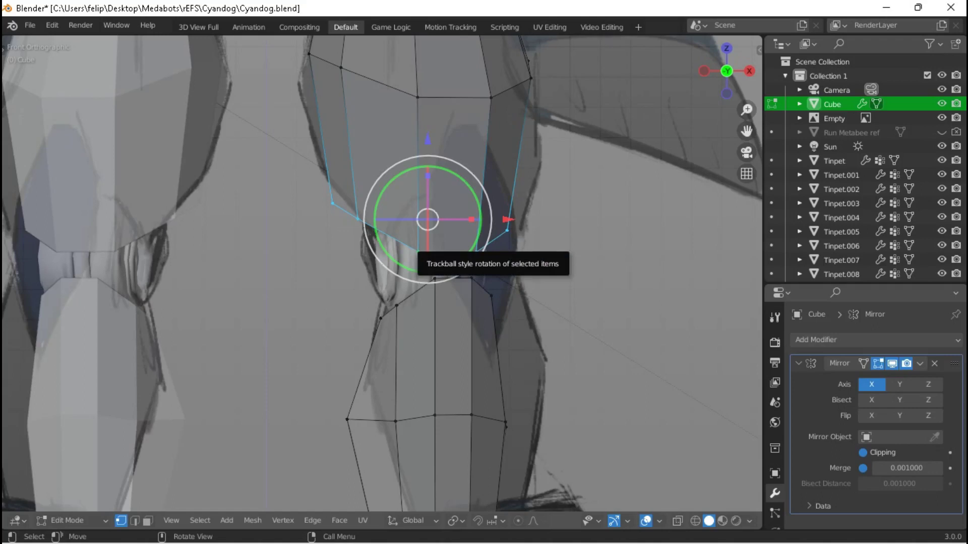
{"action": "left_click_drag", "start_coordinate": [428, 219], "coordinate": [428, 219]}
{"action": "key", "text": "s"}
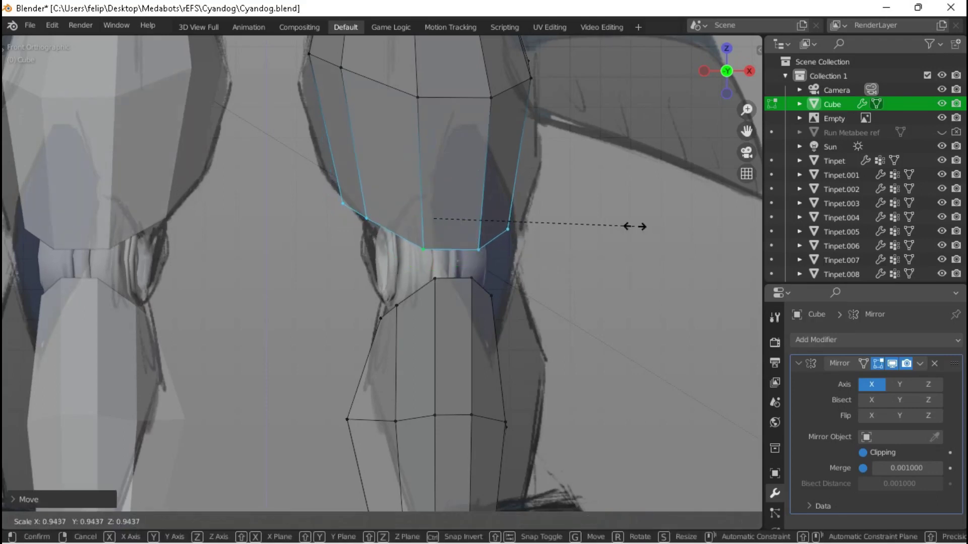
{"action": "key", "text": "Escape"}
Extrude the thigh's bottom rim inward around the knee joint, then move and scale the new inner edge.
{"action": "middle_click_drag", "start_coordinate": [428, 220], "coordinate": [393, 232]}
{"action": "mouse_move", "coordinate": [347, 225]}
{"action": "left_mouse_down"}
{"action": "mouse_move", "coordinate": [432, 224]}
{"action": "mouse_move", "coordinate": [348, 226]}
{"action": "left_mouse_up"}
{"action": "middle_click_drag", "start_coordinate": [348, 226], "coordinate": [333, 232]}
{"action": "key", "text": "g"}
{"action": "left_click", "coordinate": [388, 210]}
{"action": "scroll", "coordinate": [382, 273], "scroll_direction": "up", "scroll_amount": 2}
{"action": "key", "text": "s"}
{"action": "left_click", "coordinate": [389, 209]}
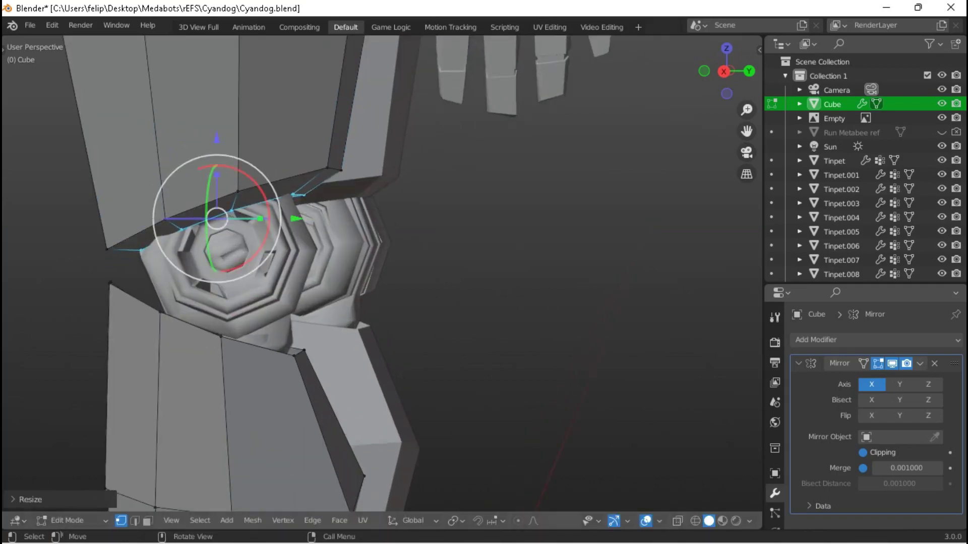
Cap the thigh's open top with a middle face and one face on each side of it.
{"action": "key", "text": "Tab"}
{"action": "scroll", "coordinate": [381, 272], "scroll_direction": "down", "scroll_amount": 3}
{"action": "middle_click_drag", "start_coordinate": [382, 273], "coordinate": [328, 252]}
{"action": "key", "text": "Tab"}
{"action": "key", "text": "KP_1"}
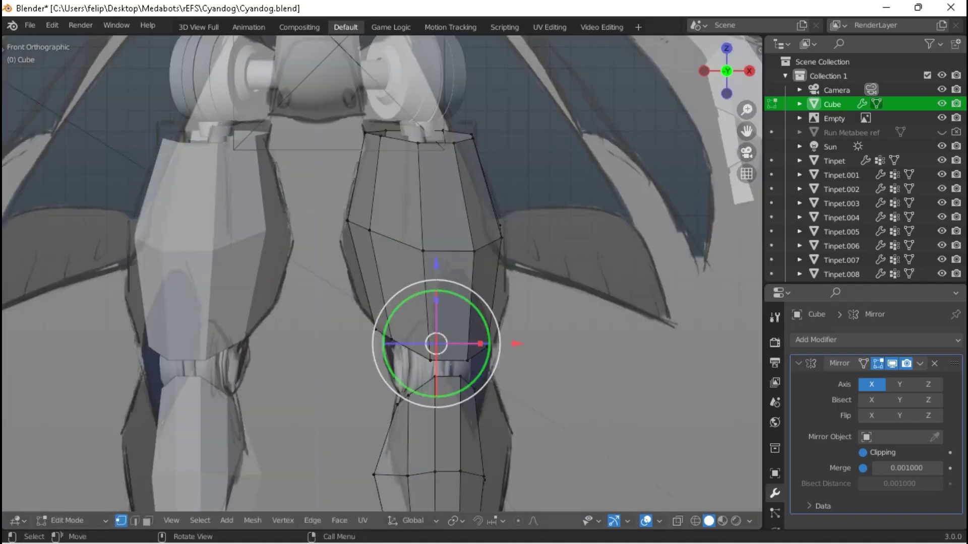
{"action": "middle_click_drag", "start_coordinate": [381, 272], "coordinate": [353, 282]}
{"action": "scroll", "coordinate": [382, 272], "scroll_direction": "up", "scroll_amount": 3}
{"action": "left_click", "coordinate": [437, 289], "text": "shift"}
{"action": "left_click", "coordinate": [457, 200], "text": "shift"}
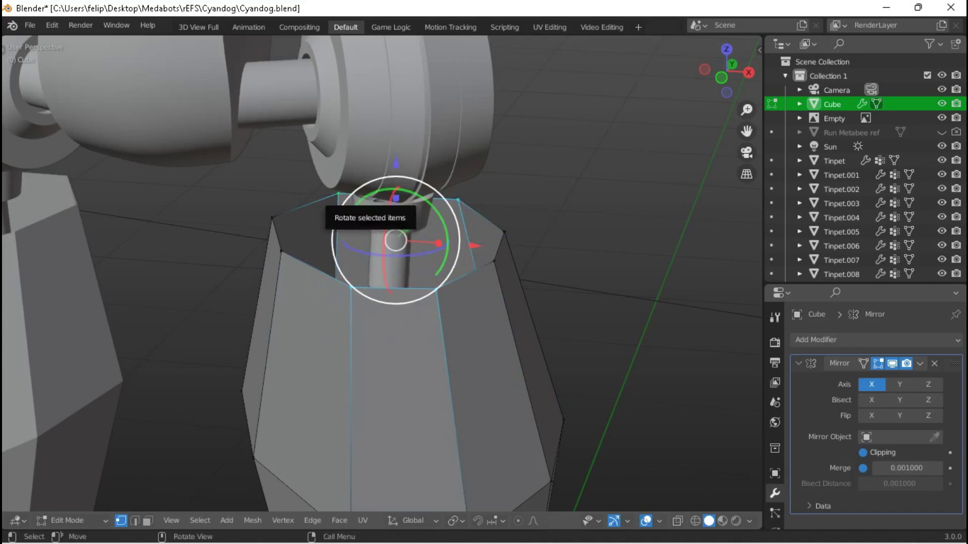
{"action": "left_click", "coordinate": [272, 218], "text": "shift"}
{"action": "left_click", "coordinate": [282, 251], "text": "shift"}
{"action": "left_click", "coordinate": [505, 232], "text": "shift"}
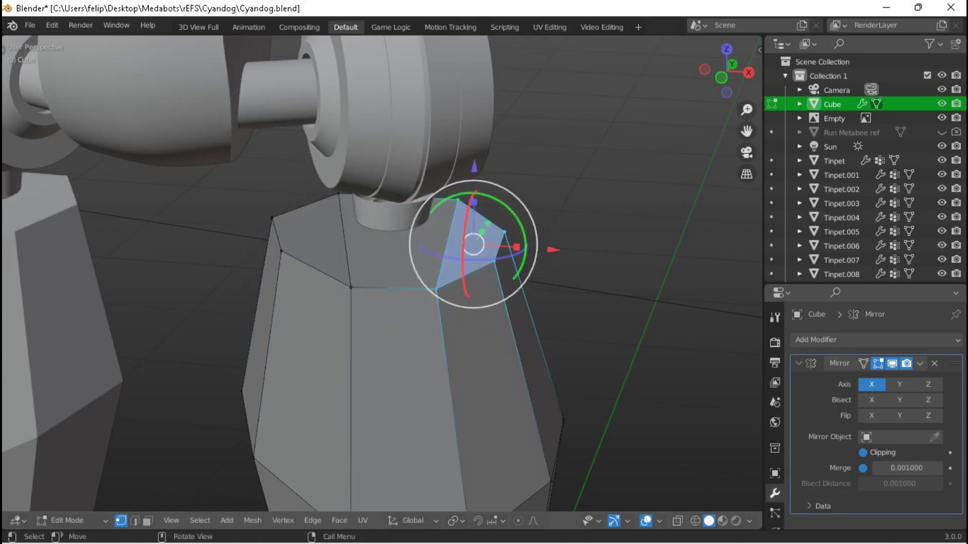
Extrude the thigh's top cap faces into a thin rim and select the face loops around it.
{"action": "middle_click_drag", "start_coordinate": [383, 272], "coordinate": [333, 283]}
{"action": "key", "text": "e"}
{"action": "left_click", "coordinate": [182, 227], "text": "alt"}
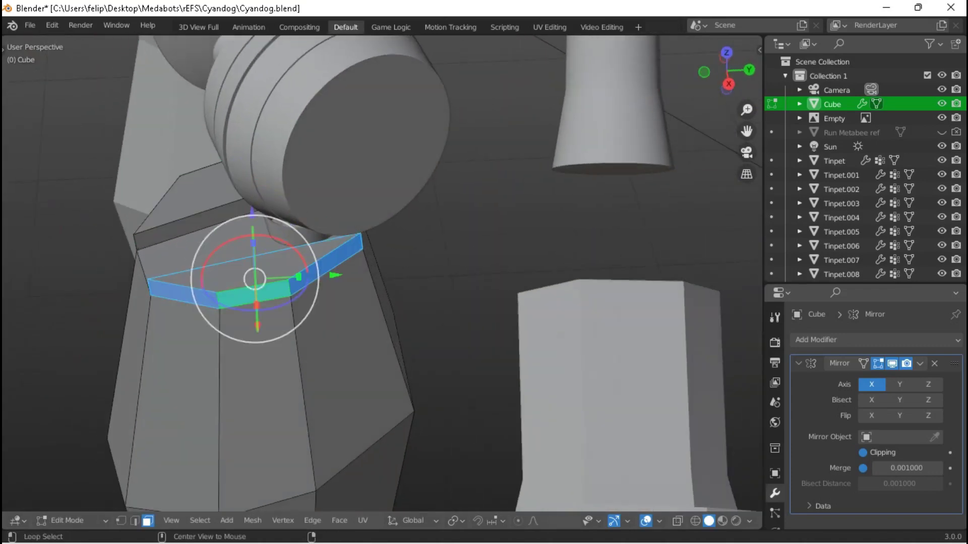
{"action": "key", "text": "g"}
{"action": "key", "text": "y"}
{"action": "key", "text": "Escape"}
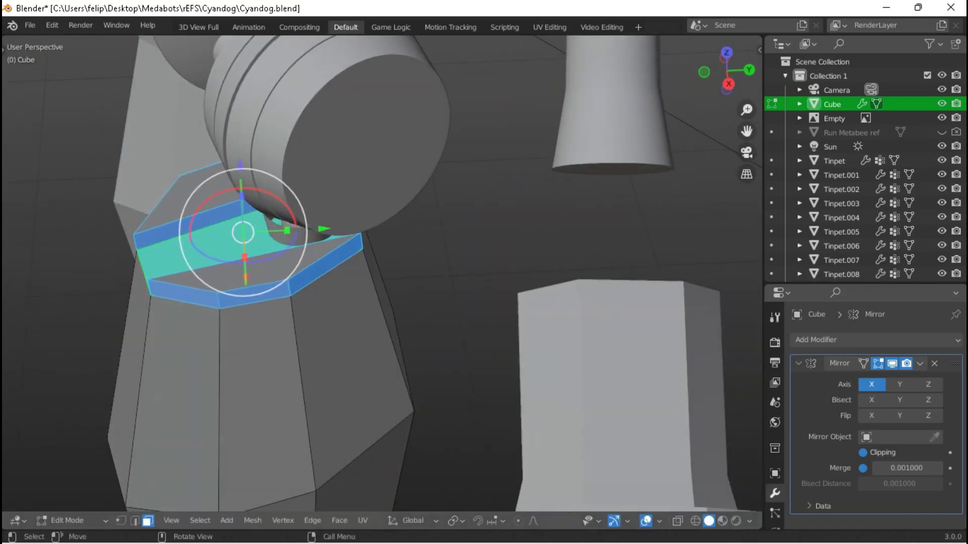
Adjust the thigh's top faces and a selected loop along the Y axis.
{"action": "middle_click_drag", "start_coordinate": [383, 272], "coordinate": [353, 262]}
{"action": "key", "text": "Return"}
{"action": "key", "text": "g"}
{"action": "key", "text": "y"}
{"action": "key", "text": "Escape"}
{"action": "middle_click_drag", "start_coordinate": [383, 272], "coordinate": [359, 352]}
{"action": "left_click", "coordinate": [323, 383], "text": "alt"}
{"action": "key", "text": "y"}
{"action": "key", "text": "Return"}
Save the file and shade the leg armour smooth in Object Mode.
{"action": "key", "text": "Tab"}
{"action": "scroll", "coordinate": [383, 272], "scroll_direction": "down", "scroll_amount": 4}
{"action": "scroll", "coordinate": [373, 263], "scroll_direction": "down", "scroll_amount": 3}
{"action": "key", "text": "ctrl+s"}
{"action": "key", "text": "shift+space"}
{"action": "key", "text": "r"}
{"action": "scroll", "coordinate": [383, 273], "scroll_direction": "down", "scroll_amount": 2}
{"action": "right_click", "coordinate": [359, 352]}
{"action": "key", "text": "Escape"}
{"action": "key", "text": "alt+a"}
{"action": "scroll", "coordinate": [384, 272], "scroll_direction": "down", "scroll_amount": 3}
{"action": "middle_click_drag", "start_coordinate": [383, 273], "coordinate": [353, 242]}
{"action": "scroll", "coordinate": [373, 262], "scroll_direction": "up", "scroll_amount": 4}
Scale the shin's open top rim below the knee joint and move it along Y.
{"action": "key", "text": "Tab"}
{"action": "scroll", "coordinate": [383, 272], "scroll_direction": "up", "scroll_amount": 6}
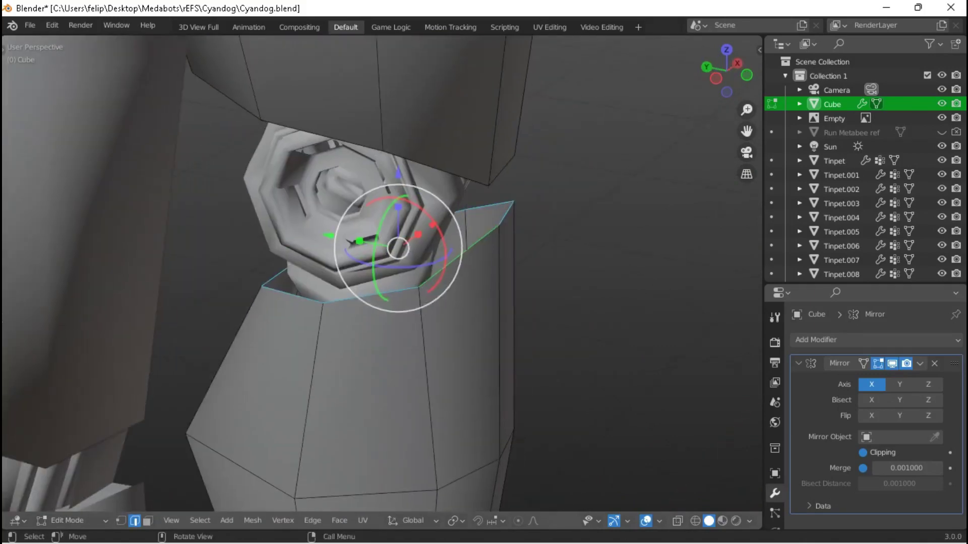
{"action": "key", "text": "s"}
{"action": "left_click", "coordinate": [611, 326]}
{"action": "key", "text": "g"}
{"action": "key", "text": "y"}
{"action": "key", "text": "Return"}
{"action": "key", "text": "g"}
{"action": "middle_click_drag", "start_coordinate": [389, 254], "coordinate": [353, 242]}
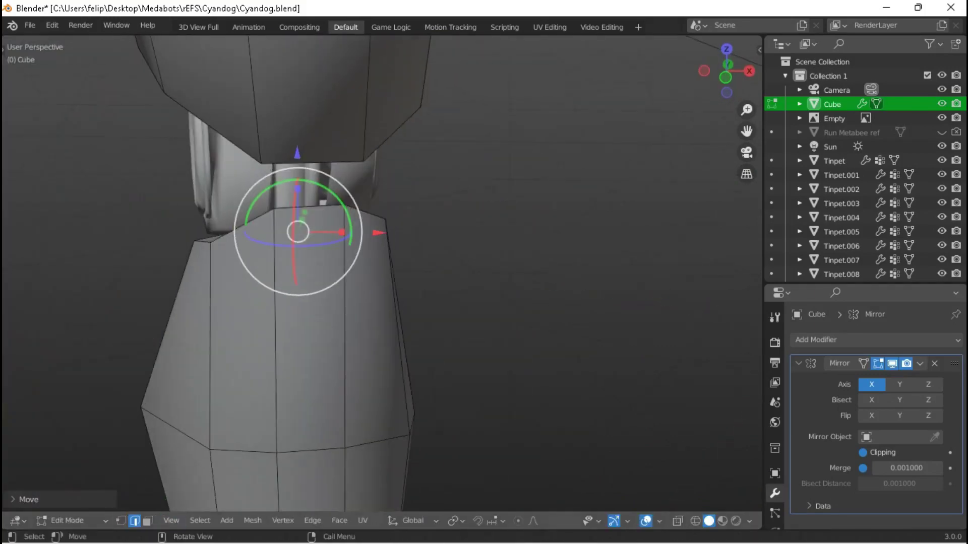
Duplicate the shin's top front edge and place the copy about 0.24 lower on the shin's front.
{"action": "key", "text": "KP_3"}
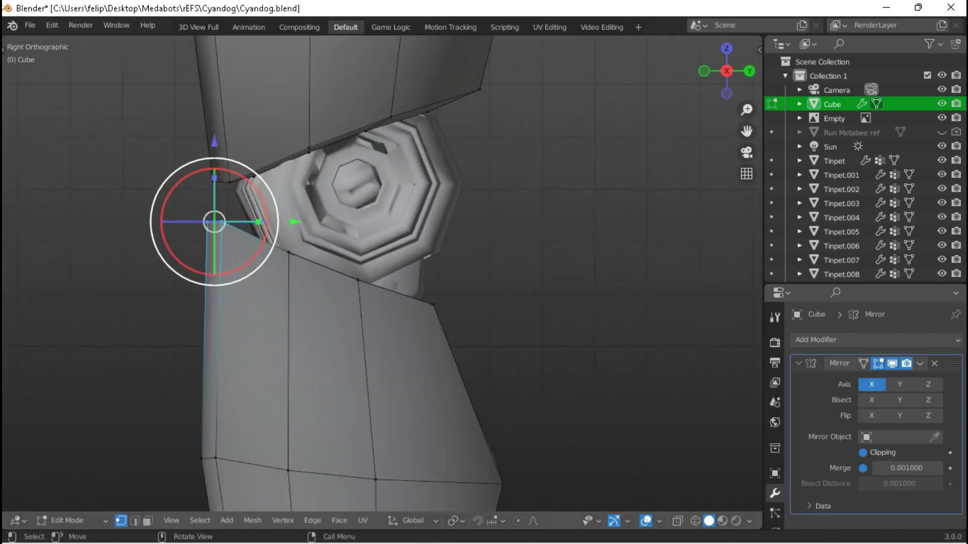
{"action": "key", "text": "g"}
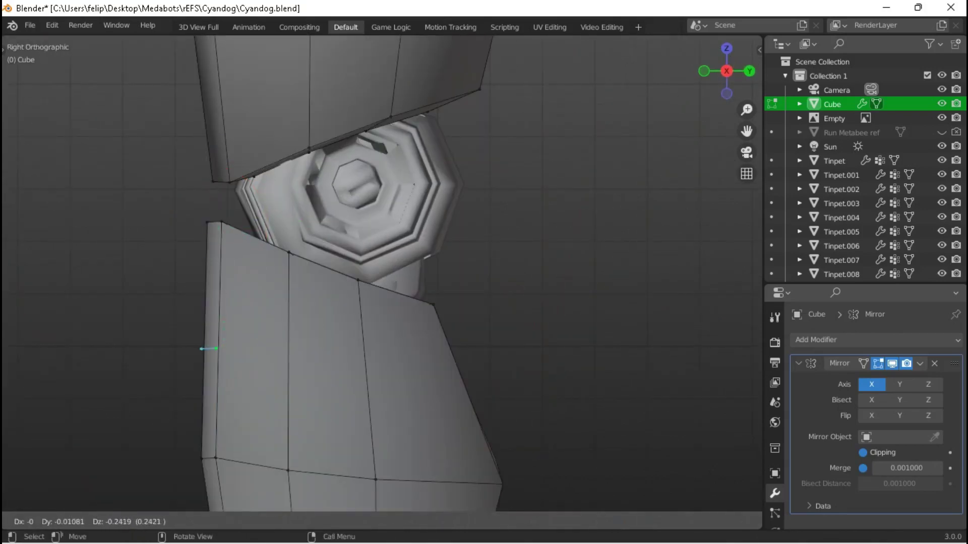
{"action": "left_click", "coordinate": [201, 349]}
Extrude the duplicated edge upward along Z over the knee and position its upper end in the side view.
{"action": "middle_click_drag", "start_coordinate": [202, 349], "coordinate": [421, 394]}
{"action": "key", "text": "g"}
{"action": "key", "text": "z"}
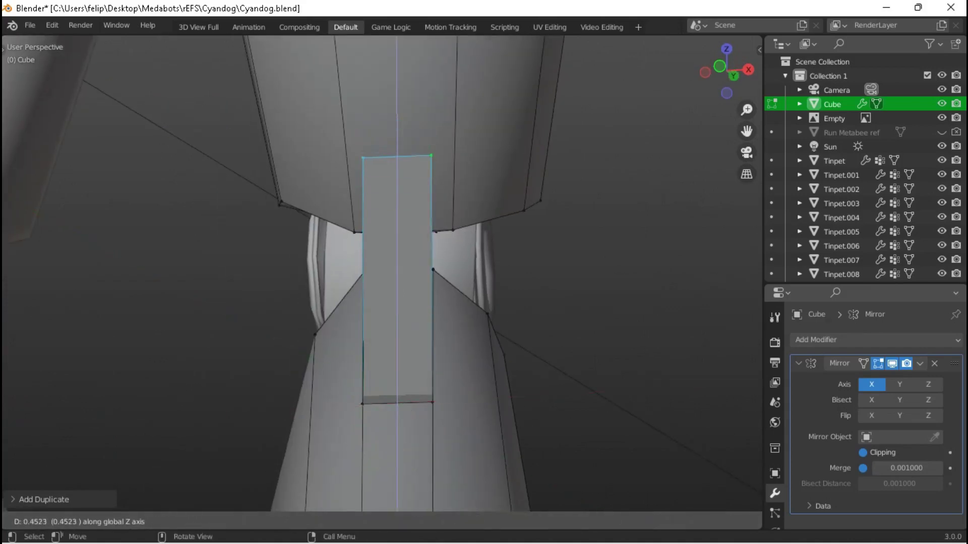
{"action": "key", "text": "KP_3"}
{"action": "key", "text": "g"}
{"action": "key", "text": "Return"}
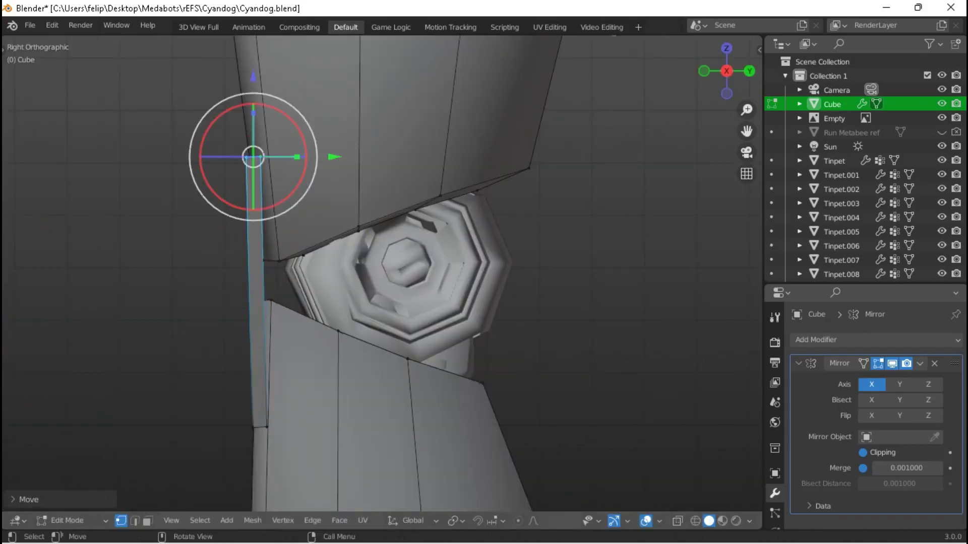
Scale the knee strip's top edge down to about 0.28 to form a narrow tip.
{"action": "middle_click_drag", "start_coordinate": [428, 202], "coordinate": [469, 201]}
{"action": "key", "text": "s"}
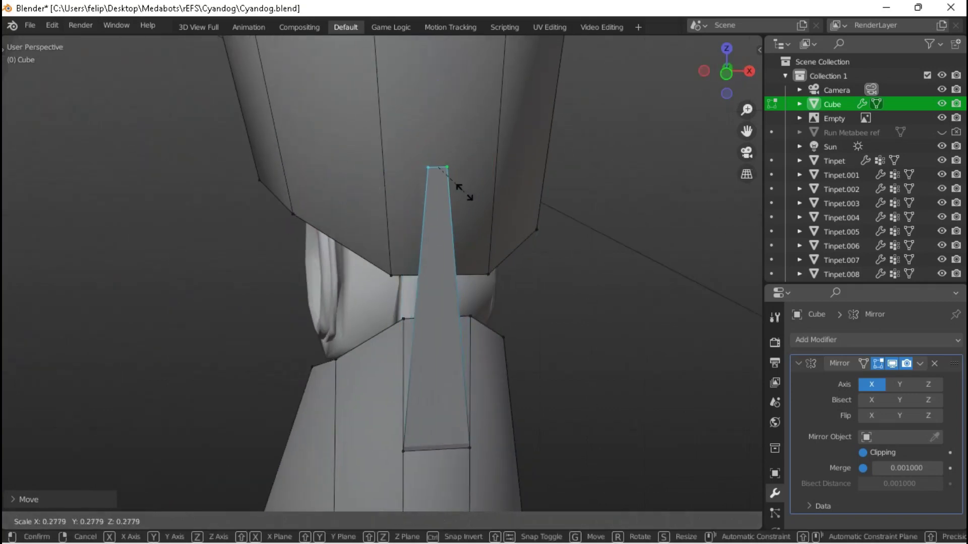
{"action": "left_click", "coordinate": [463, 191]}
Add a centred loop cut across the knee strip and widen it by a factor of about 2.4.
{"action": "key", "text": "ctrl+r"}
{"action": "left_click", "coordinate": [436, 310]}
{"action": "right_click", "coordinate": [437, 310]}
{"action": "key", "text": "s"}
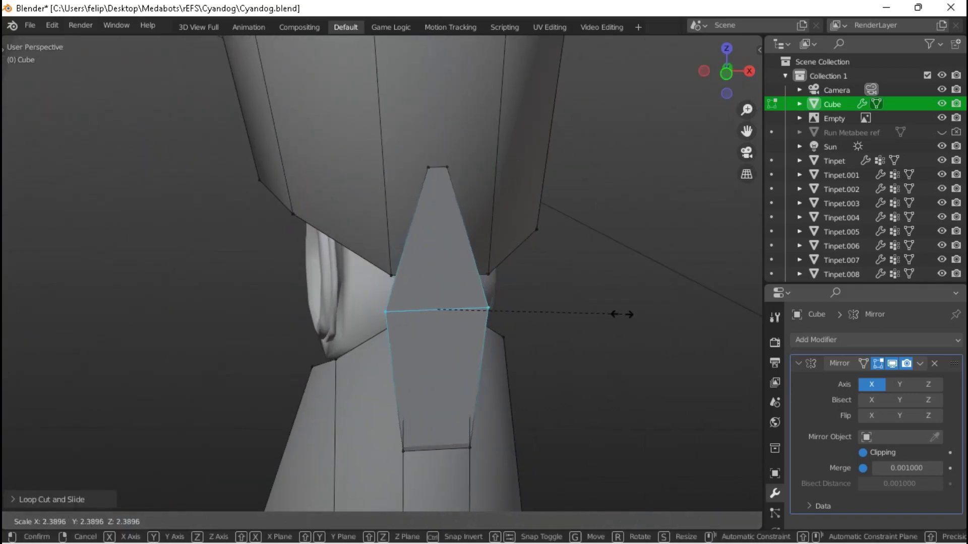
{"action": "left_click", "coordinate": [622, 309]}
Scale the knee strip's bottom edge narrower to complete the diamond outline.
{"action": "left_click", "coordinate": [437, 447]}
{"action": "key", "text": "s"}
{"action": "key", "text": "Escape"}
{"action": "left_click", "coordinate": [437, 238]}
{"action": "right_click", "coordinate": [437, 238]}
Select the whole linked knee plate and extrude it to give it thickness.
{"action": "middle_click_drag", "start_coordinate": [436, 238], "coordinate": [550, 243]}
{"action": "key", "text": "ctrl+l"}
{"action": "key", "text": "KP_3"}
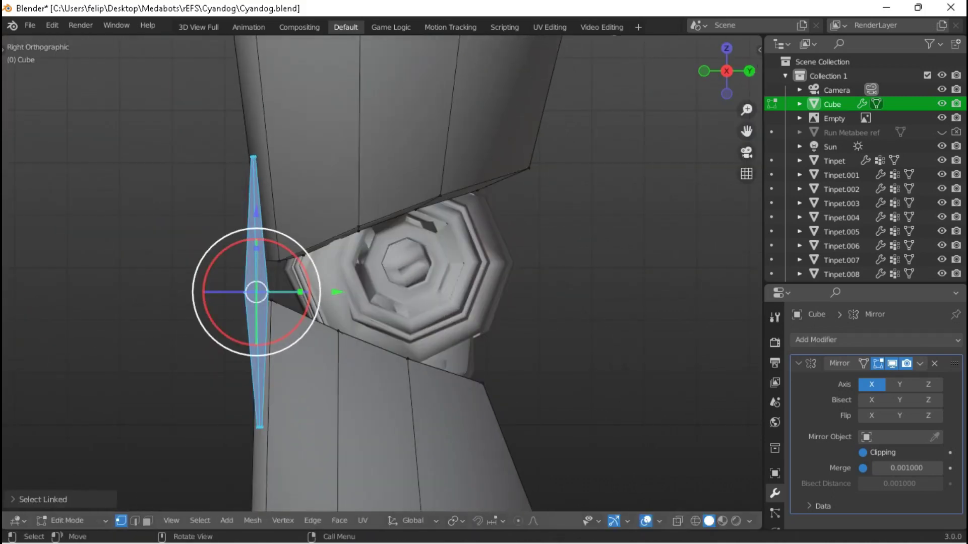
{"action": "key", "text": "e"}
{"action": "left_click", "coordinate": [279, 302]}
Pull the knee plate's front middle edge outward along Y to form a raised ridge.
{"action": "middle_click_drag", "start_coordinate": [278, 303], "coordinate": [295, 297]}
{"action": "key", "text": "g"}
{"action": "key", "text": "y"}
{"action": "key", "text": "Return"}
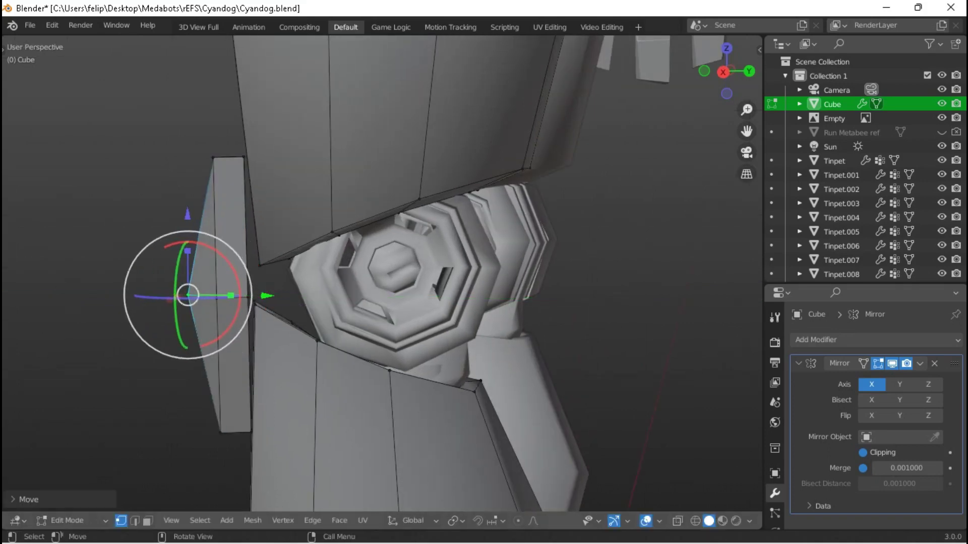
Move the knee plate's upper tip along Z and refine its position.
{"action": "key", "text": "g"}
{"action": "key", "text": "z"}
{"action": "key", "text": "Return"}
{"action": "middle_click_drag", "start_coordinate": [384, 272], "coordinate": [454, 242]}
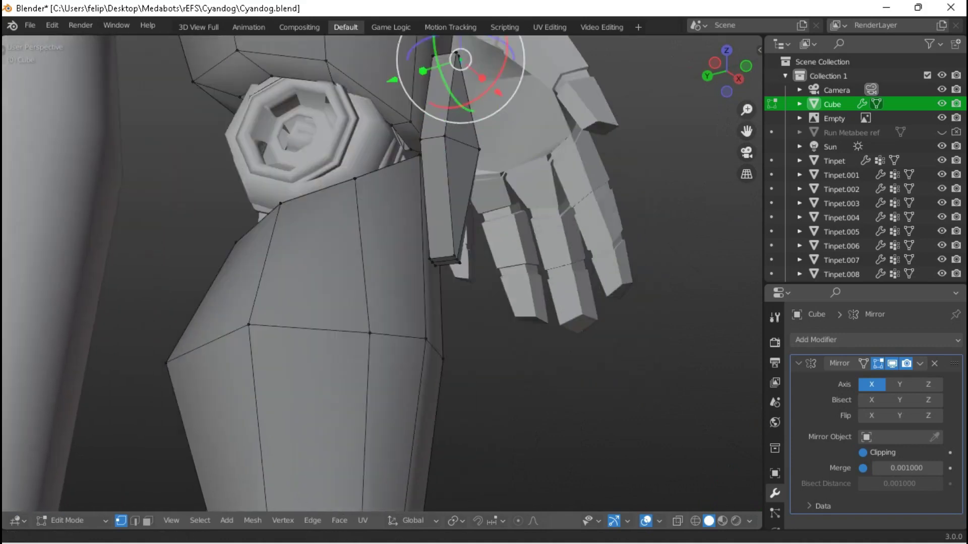
{"action": "scroll", "coordinate": [383, 272], "scroll_direction": "up", "scroll_amount": 3}
{"action": "key", "text": "g"}
{"action": "key", "text": "Return"}
Examine the knee plate's shape against the rest of the leg in both object and edit modes.
{"action": "middle_click_drag", "start_coordinate": [383, 272], "coordinate": [444, 252]}
{"action": "scroll", "coordinate": [384, 272], "scroll_direction": "down", "scroll_amount": 3}
{"action": "key", "text": "Tab"}
{"action": "scroll", "coordinate": [383, 272], "scroll_direction": "up", "scroll_amount": 2}
{"action": "key", "text": "Tab"}
{"action": "scroll", "coordinate": [383, 272], "scroll_direction": "up", "scroll_amount": 3}
{"action": "middle_click_drag", "start_coordinate": [383, 272], "coordinate": [414, 263]}
{"action": "scroll", "coordinate": [383, 272], "scroll_direction": "up", "scroll_amount": 4}
Select the knee plate's middle side vertices in wireframe display and lower them by about 0.05.
{"action": "left_click", "coordinate": [274, 283]}
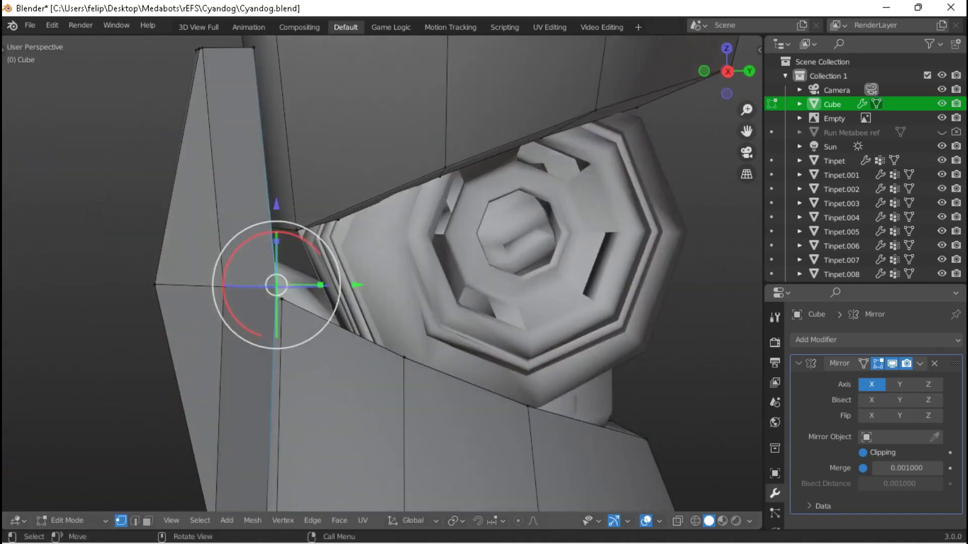
{"action": "middle_click_drag", "start_coordinate": [274, 284], "coordinate": [313, 273]}
{"action": "middle_click_drag", "start_coordinate": [383, 272], "coordinate": [444, 252]}
{"action": "key", "text": "shift+z"}
{"action": "middle_click_drag", "start_coordinate": [242, 295], "coordinate": [237, 297]}
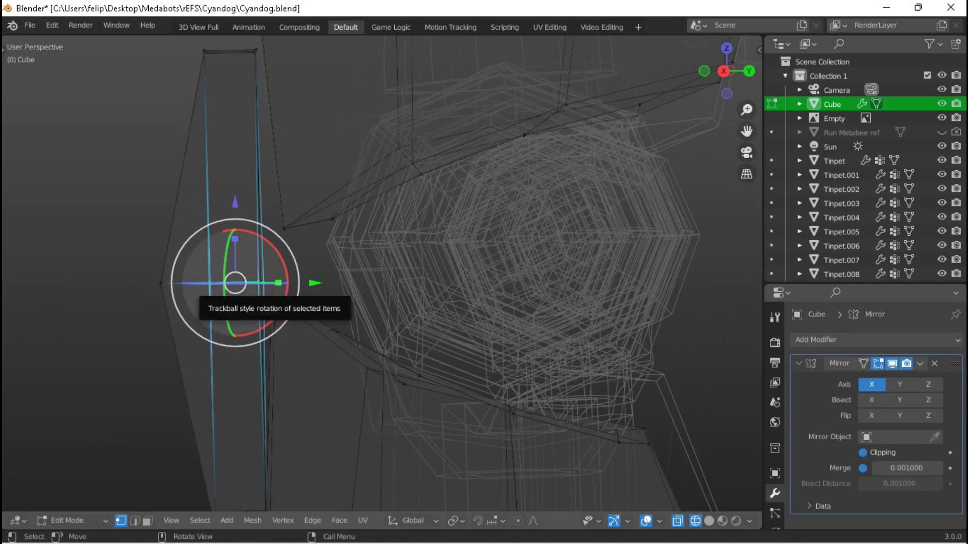
{"action": "key", "text": "g"}
{"action": "key", "text": "Return"}
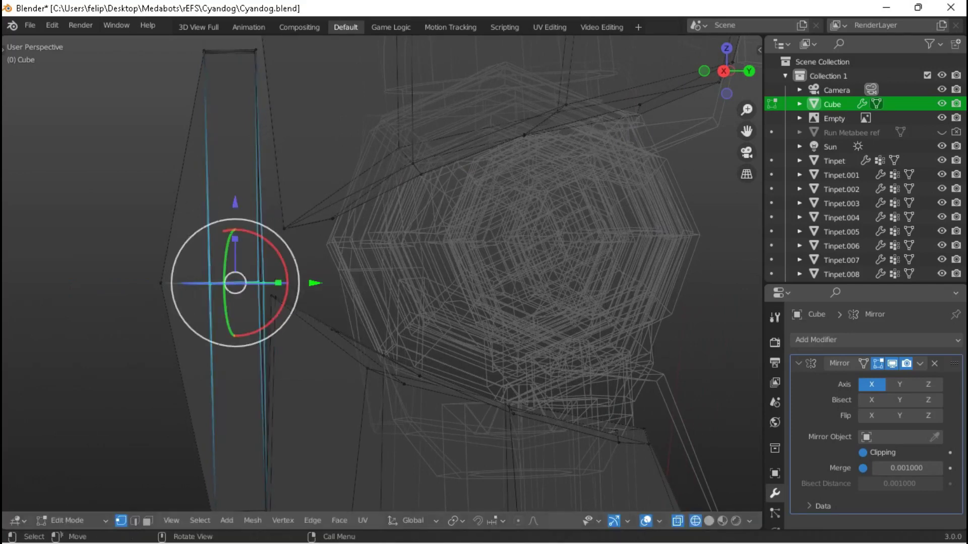
{"action": "key", "text": "Tab"}
{"action": "key", "text": "shift+z"}
{"action": "mouse_move", "coordinate": [383, 272]}
{"action": "middle_mouse_down"}
{"action": "mouse_move", "coordinate": [413, 262]}
{"action": "mouse_move", "coordinate": [388, 272]}
{"action": "middle_mouse_up"}
{"action": "key", "text": "Tab"}
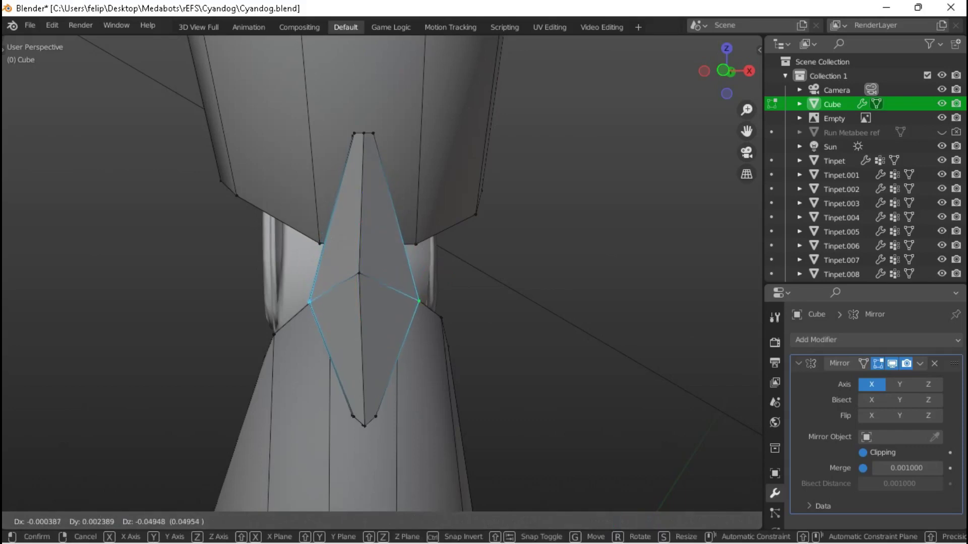
{"action": "key", "text": "Return"}
Save the file and apply Shade Smooth to the model in Object Mode.
{"action": "key", "text": "Tab"}
{"action": "scroll", "coordinate": [383, 273], "scroll_direction": "down", "scroll_amount": 8}
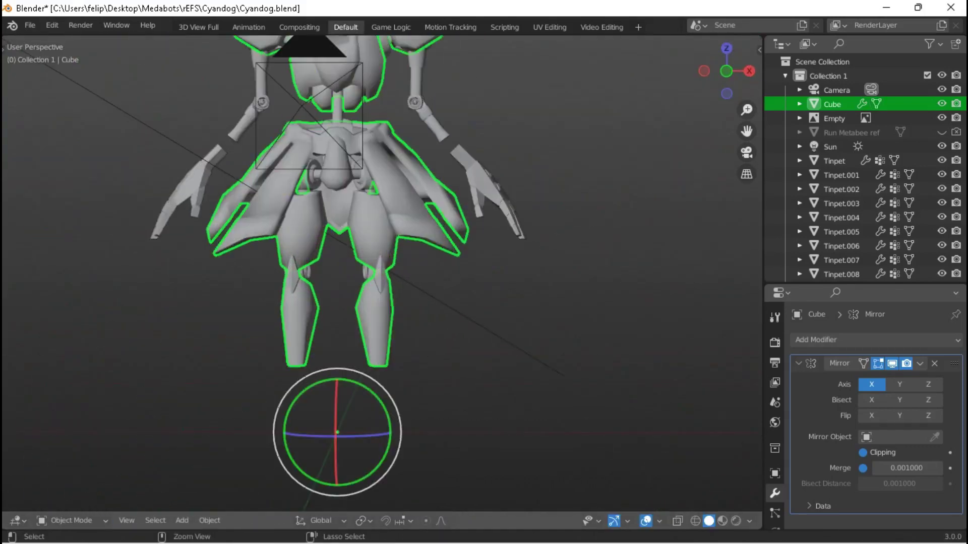
{"action": "scroll", "coordinate": [338, 280], "scroll_direction": "down", "scroll_amount": 2}
{"action": "right_click", "coordinate": [338, 279]}
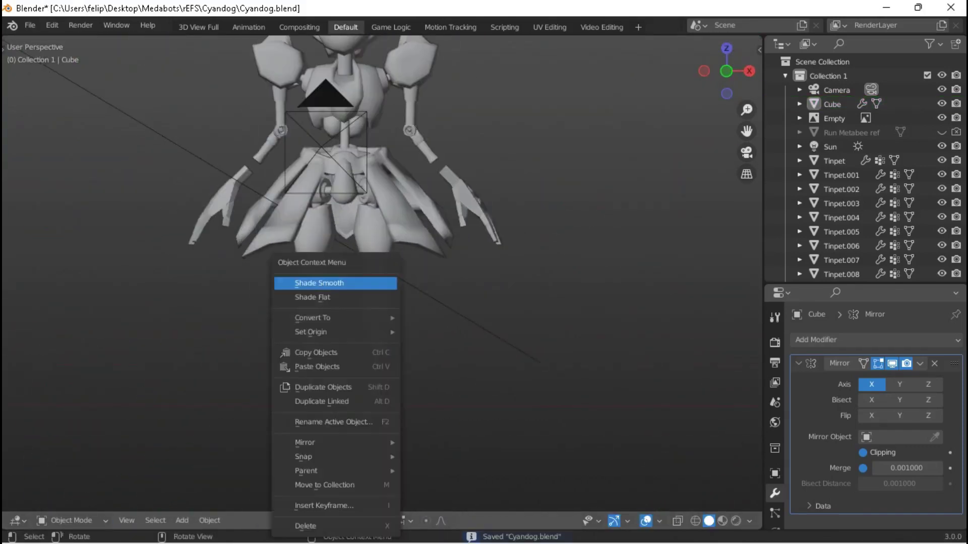
{"action": "left_click", "coordinate": [307, 283]}
{"action": "middle_click_drag", "start_coordinate": [303, 403], "coordinate": [340, 452]}
{"action": "scroll", "coordinate": [381, 272], "scroll_direction": "down", "scroll_amount": 2}
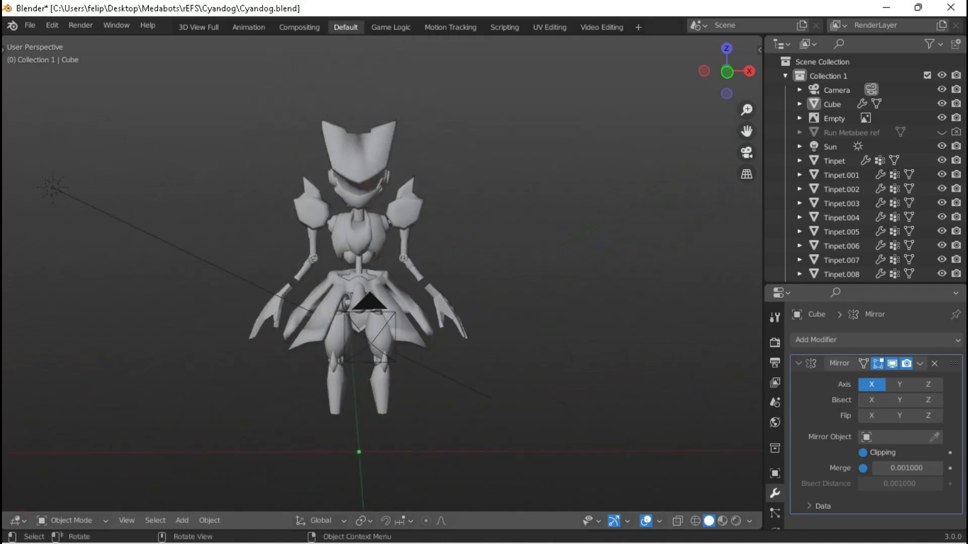
Open the Cube armour object for editing in the front view and turn off the Mirror modifier's clipping.
{"action": "scroll", "coordinate": [311, 306], "scroll_direction": "up", "scroll_amount": 6}
{"action": "key", "text": "KP_1"}
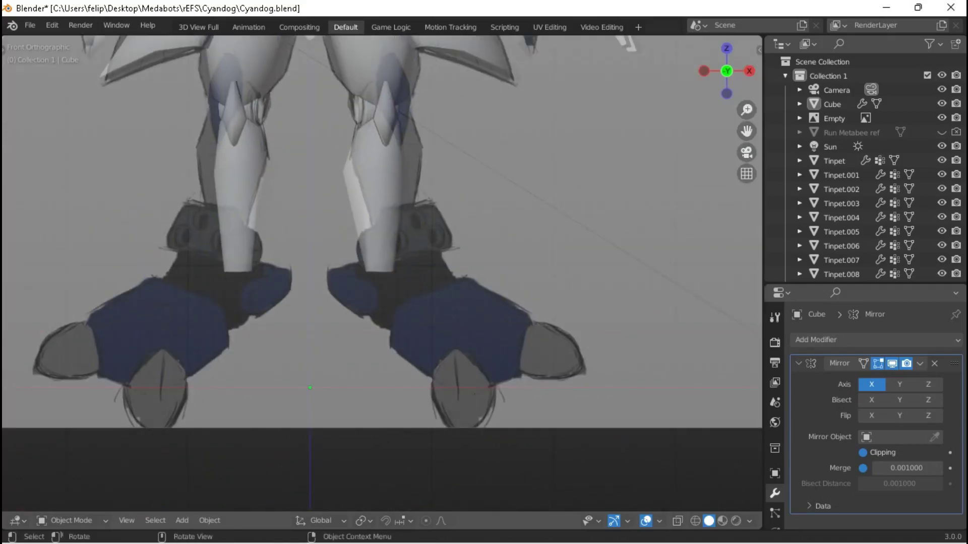
{"action": "left_click", "coordinate": [832, 104]}
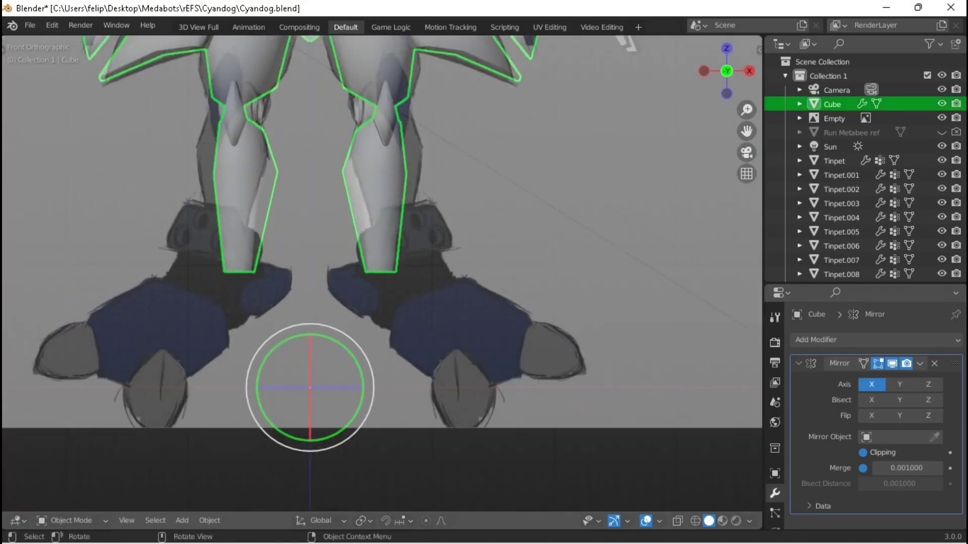
{"action": "key", "text": "Tab"}
{"action": "scroll", "coordinate": [382, 272], "scroll_direction": "up", "scroll_amount": 2}
{"action": "left_click", "coordinate": [862, 452]}
{"action": "key", "text": "shift+a"}
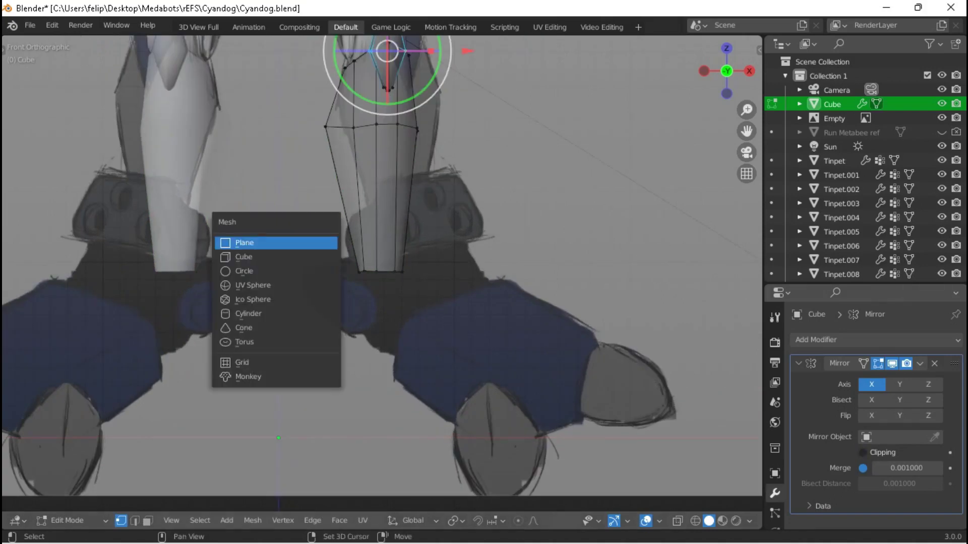
{"action": "left_click", "coordinate": [252, 258]}
{"action": "scroll", "coordinate": [252, 258], "scroll_direction": "down", "scroll_amount": 4}
{"action": "key", "text": "g"}
{"action": "key", "text": "Return"}
{"action": "middle_click_drag", "start_coordinate": [383, 272], "coordinate": [459, 262]}
{"action": "left_click_drag", "start_coordinate": [378, 230], "coordinate": [391, 272]}
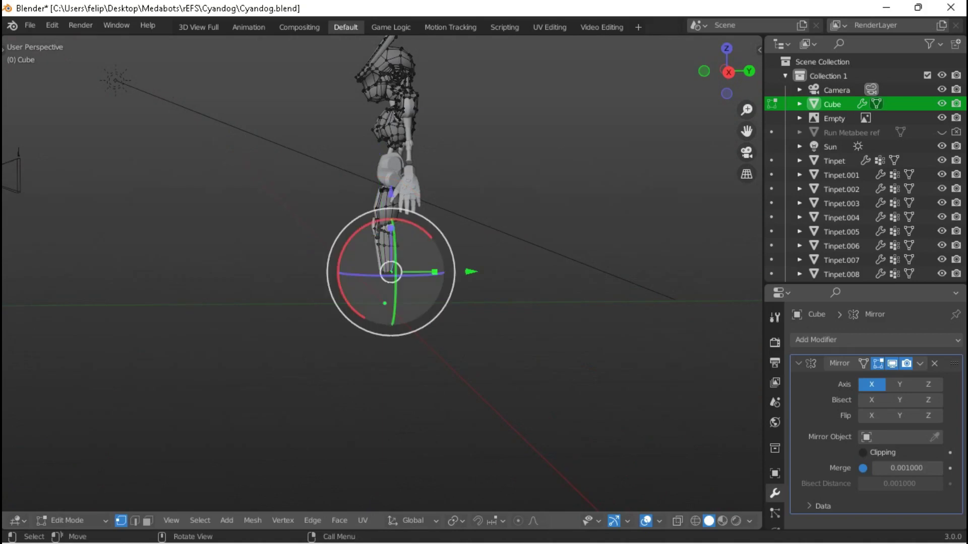
{"action": "middle_click_drag", "start_coordinate": [434, 335], "coordinate": [395, 325]}
Add a cube to the armour mesh and scale it down in the front view.
{"action": "key", "text": "shift+a"}
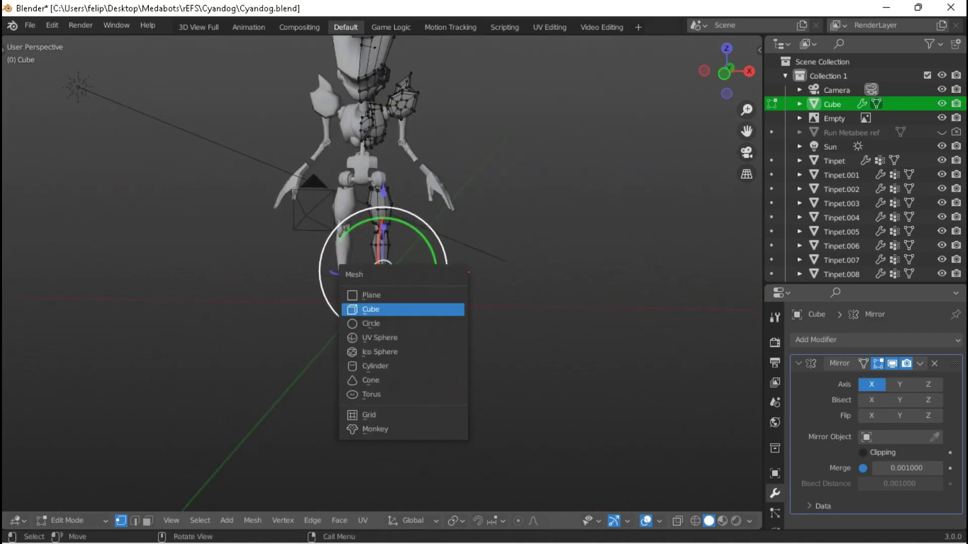
{"action": "left_click", "coordinate": [400, 309]}
{"action": "key", "text": "KP_1"}
{"action": "key", "text": "s"}
{"action": "left_click", "coordinate": [398, 330]}
{"action": "scroll", "coordinate": [398, 330], "scroll_direction": "up", "scroll_amount": 5}
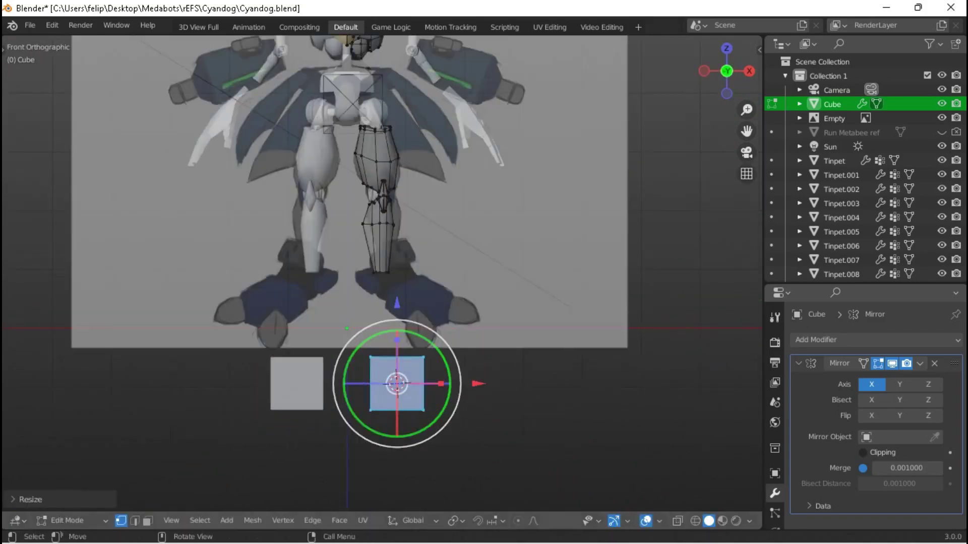
Move the cube up onto the reference foot beneath the shin and scale it slightly smaller.
{"action": "left_click_drag", "start_coordinate": [413, 478], "coordinate": [389, 357]}
{"action": "key", "text": "s"}
{"action": "left_click", "coordinate": [474, 333]}
{"action": "scroll", "coordinate": [389, 357], "scroll_direction": "up", "scroll_amount": 3}
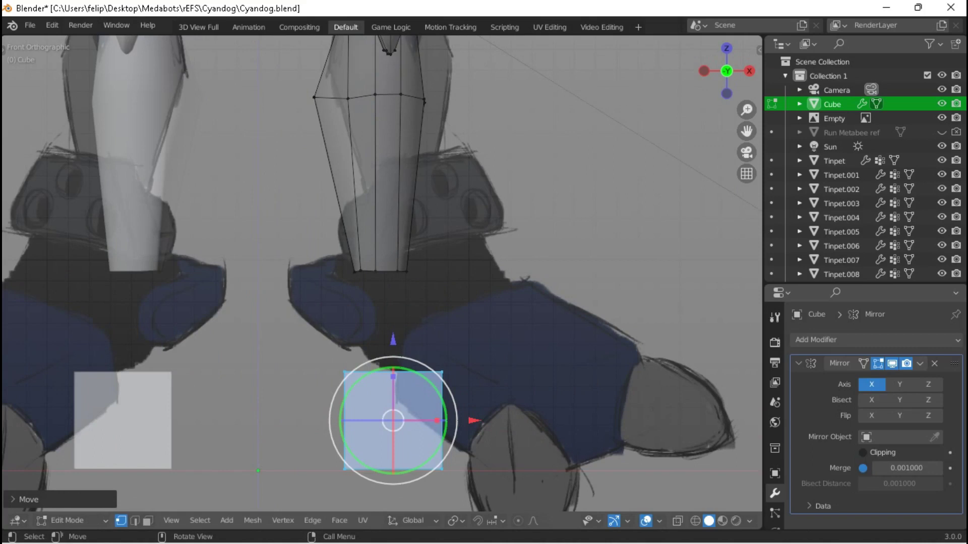
{"action": "key", "text": "s"}
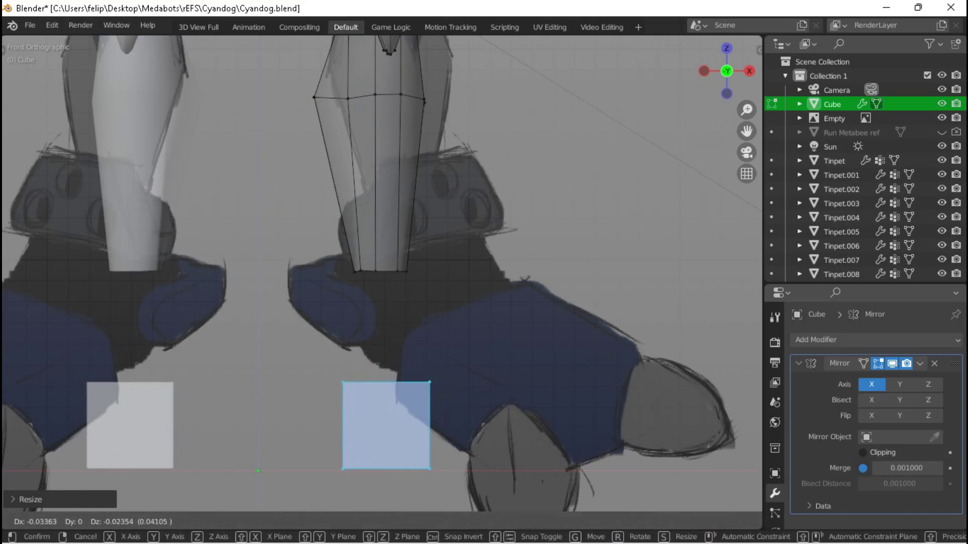
{"action": "key", "text": "Return"}
{"action": "key", "text": "g"}
{"action": "key", "text": "Return"}
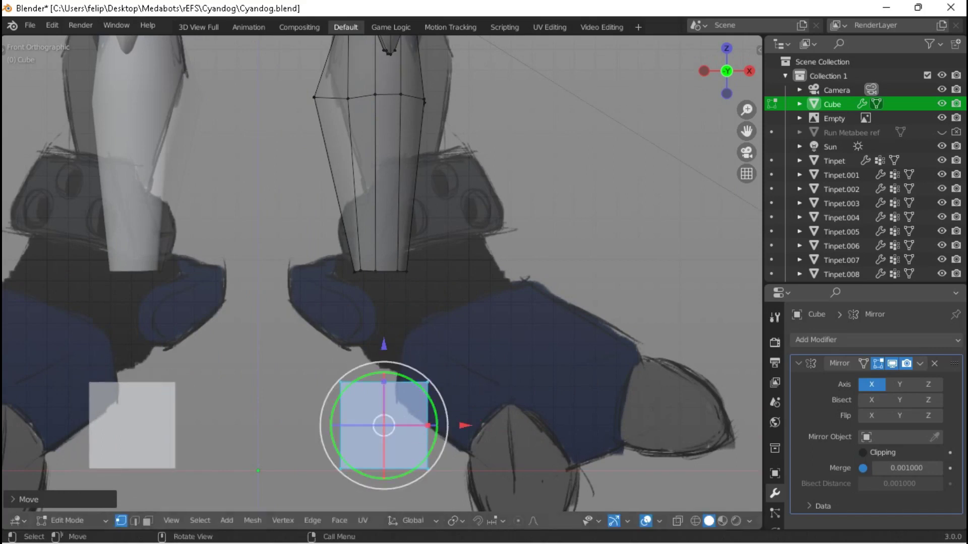
Widen the foot cube along the X axis.
{"action": "key", "text": "s"}
{"action": "key", "text": "x"}
{"action": "key", "text": "Return"}
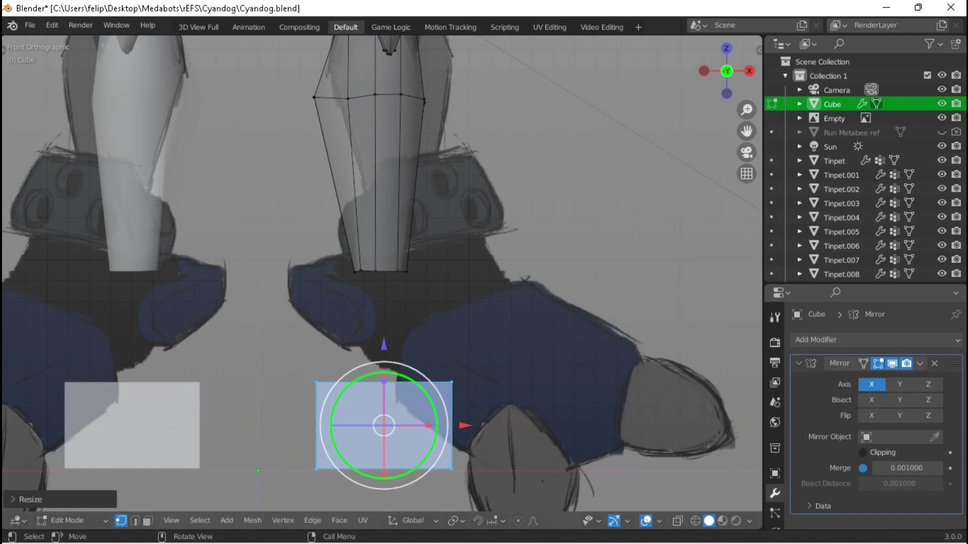
{"action": "key", "text": "s"}
{"action": "key", "text": "x"}
{"action": "key", "text": "Escape"}
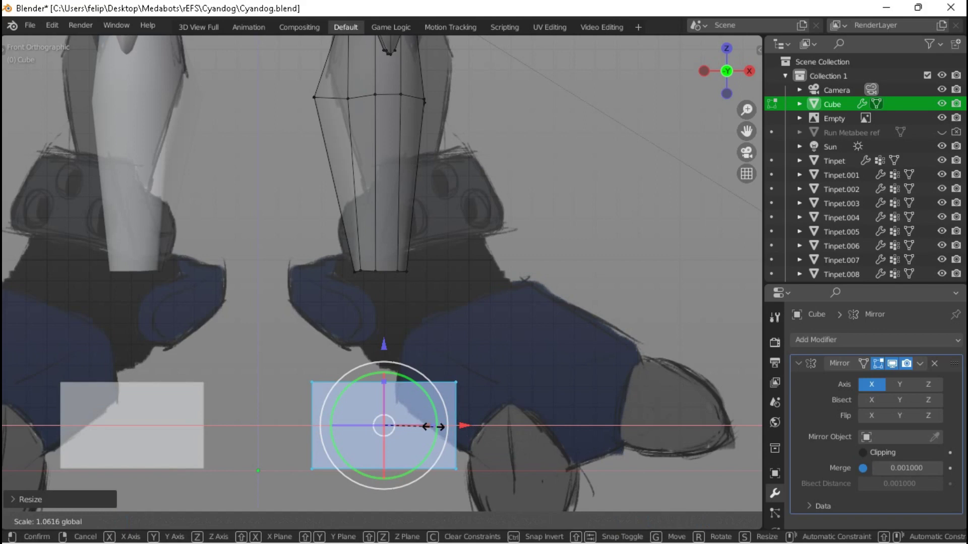
{"action": "key", "text": "Escape"}
Move the foot block forward along Y ahead of the shin.
{"action": "middle_click_drag", "start_coordinate": [430, 426], "coordinate": [383, 383]}
{"action": "key", "text": "g"}
{"action": "key", "text": "y"}
{"action": "key", "text": "Return"}
{"action": "key", "text": "KP_3"}
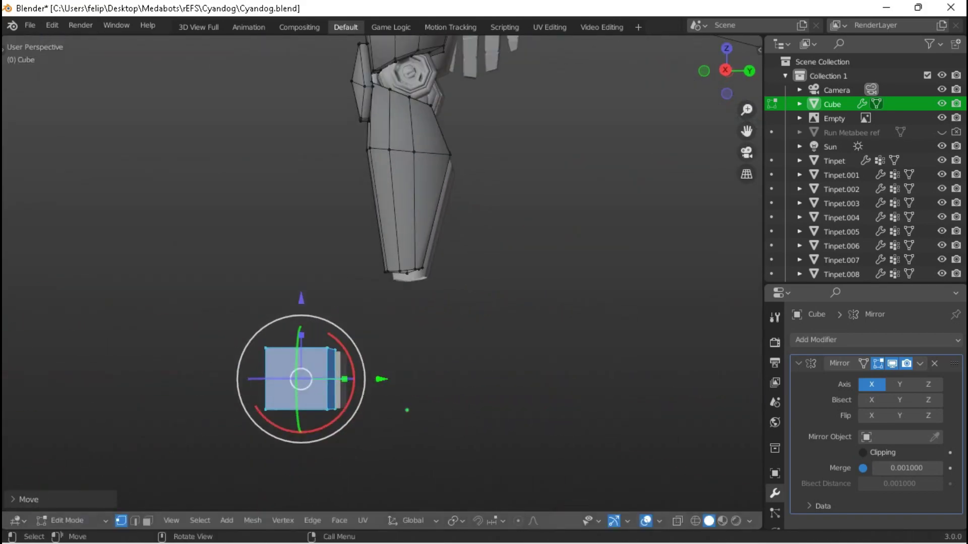
{"action": "key", "text": "KP_1"}
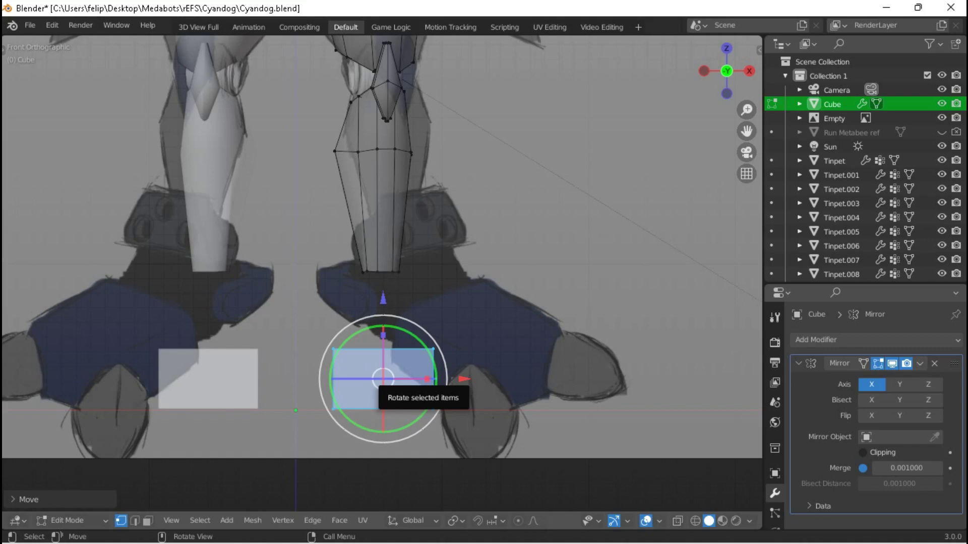
Lengthen the foot block along Y in the side view and switch the display to see-through wireframe.
{"action": "key", "text": "KP_3"}
{"action": "left_click_drag", "start_coordinate": [345, 379], "coordinate": [355, 381]}
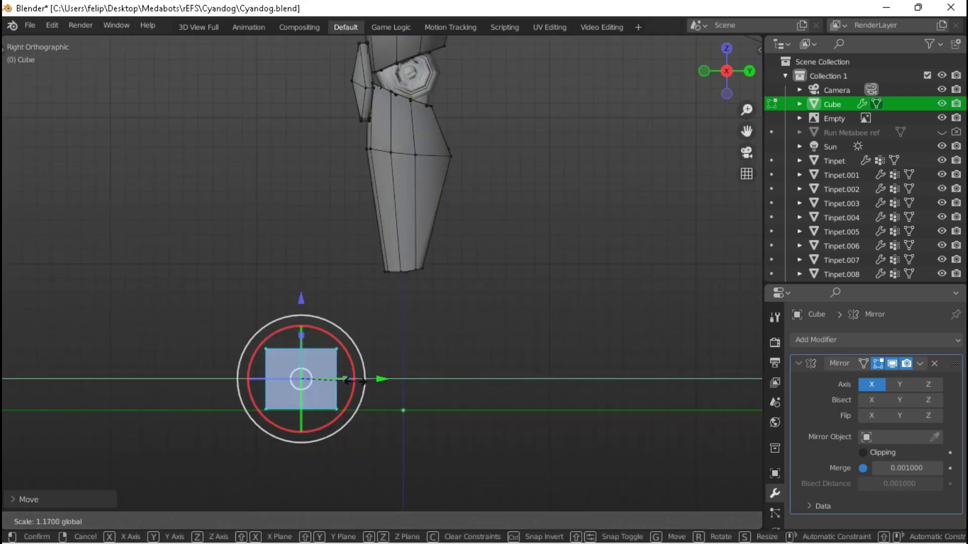
{"action": "left_click", "coordinate": [365, 379]}
{"action": "key", "text": "alt+z"}
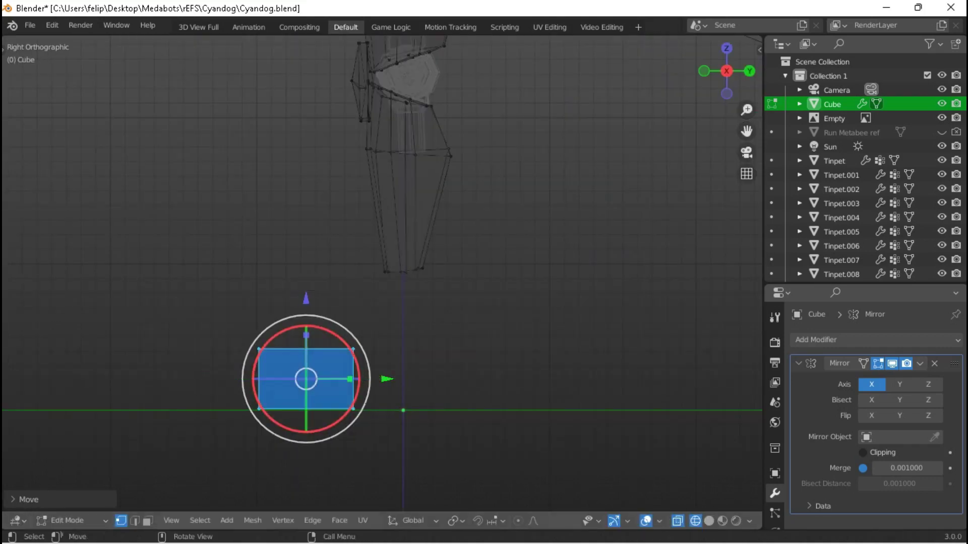
Raise the foot block's rear top edge along Z and pull its outer top edge inward along X.
{"action": "left_click", "coordinate": [352, 349]}
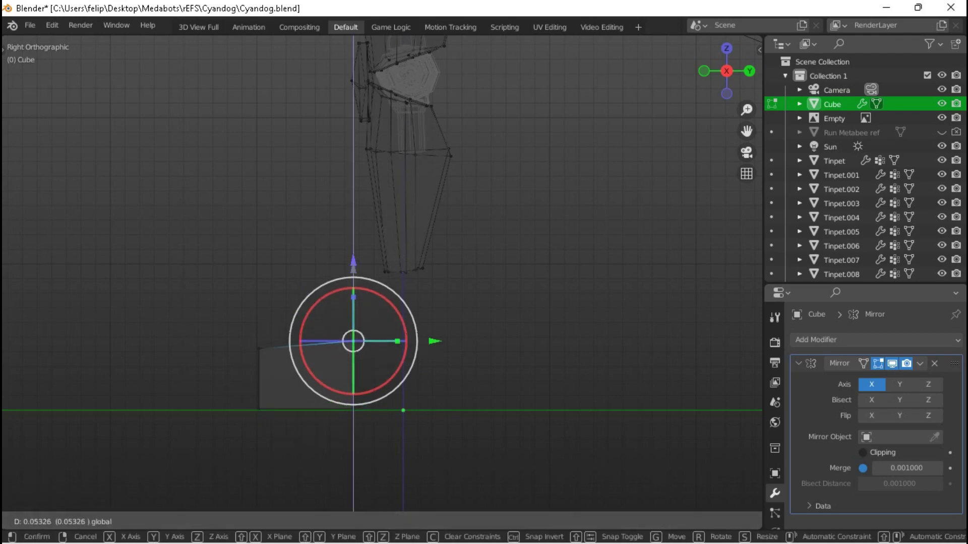
{"action": "middle_click_drag", "start_coordinate": [383, 272], "coordinate": [433, 252]}
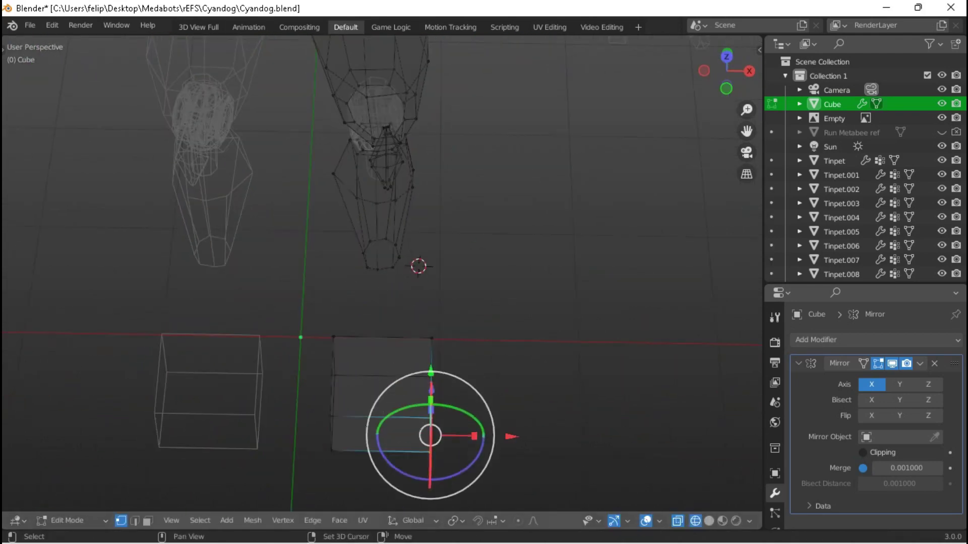
{"action": "left_click_drag", "start_coordinate": [508, 437], "coordinate": [414, 434]}
{"action": "middle_click_drag", "start_coordinate": [414, 434], "coordinate": [393, 363]}
{"action": "key", "text": "g"}
{"action": "key", "text": "Escape"}
Shift the foot block's inner top edge slightly inward along X to taper the block toward the top.
{"action": "left_click_drag", "start_coordinate": [514, 373], "coordinate": [426, 374]}
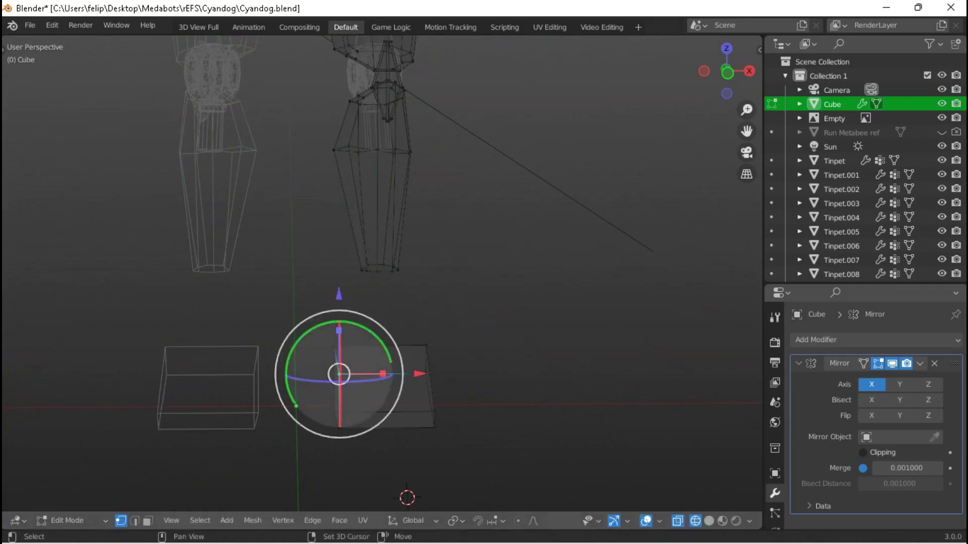
{"action": "key", "text": "Return"}
{"action": "key", "text": "KP_1"}
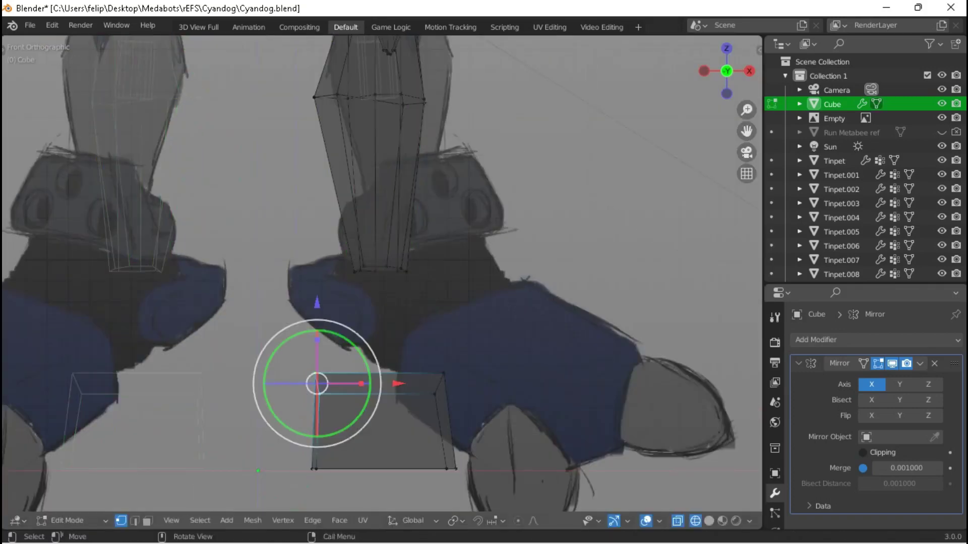
{"action": "left_click_drag", "start_coordinate": [398, 384], "coordinate": [515, 384]}
Turn off the see-through wireframe display and return the foot mesh to solid shading.
{"action": "key", "text": "a"}
{"action": "key", "text": "Tab"}
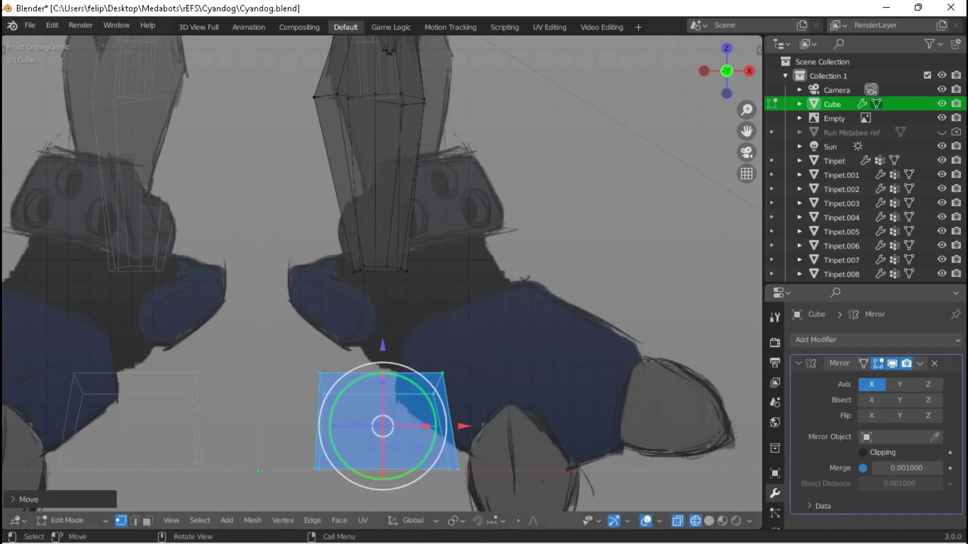
{"action": "key", "text": "shift+z"}
{"action": "middle_click_drag", "start_coordinate": [434, 383], "coordinate": [422, 341]}
{"action": "key", "text": "z"}
{"action": "left_click", "coordinate": [524, 340]}
{"action": "key", "text": "Tab"}
Add a circle with 5 vertices to the foot mesh.
{"action": "middle_click_drag", "start_coordinate": [523, 341], "coordinate": [499, 353]}
{"action": "middle_click_drag", "start_coordinate": [352, 353], "coordinate": [312, 371]}
{"action": "key", "text": "shift+a"}
{"action": "left_click", "coordinate": [312, 386]}
{"action": "left_click", "coordinate": [36, 499]}
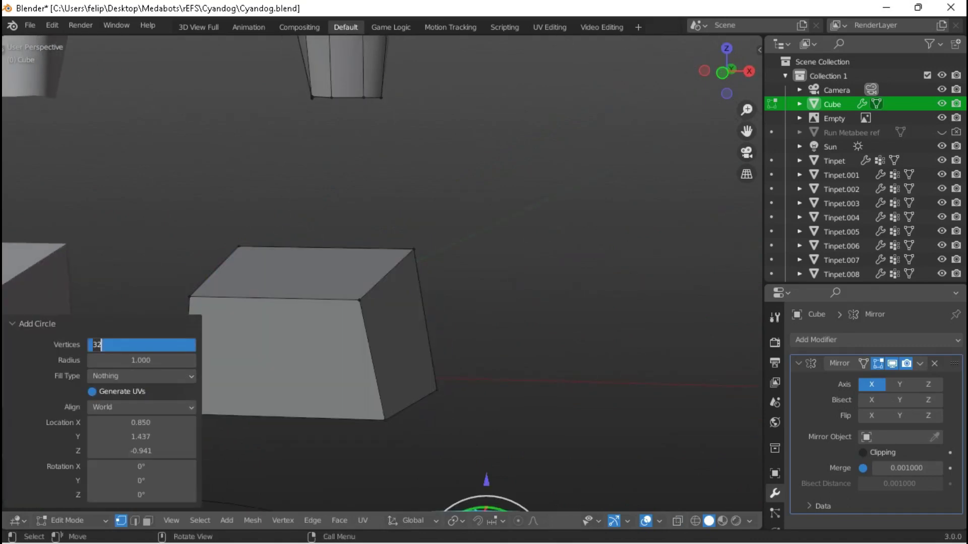
Scale the five-sided circle to about 0.404 and rotate it -90° in the side view so it stands upright.
{"action": "middle_click_drag", "start_coordinate": [494, 353], "coordinate": [519, 400]}
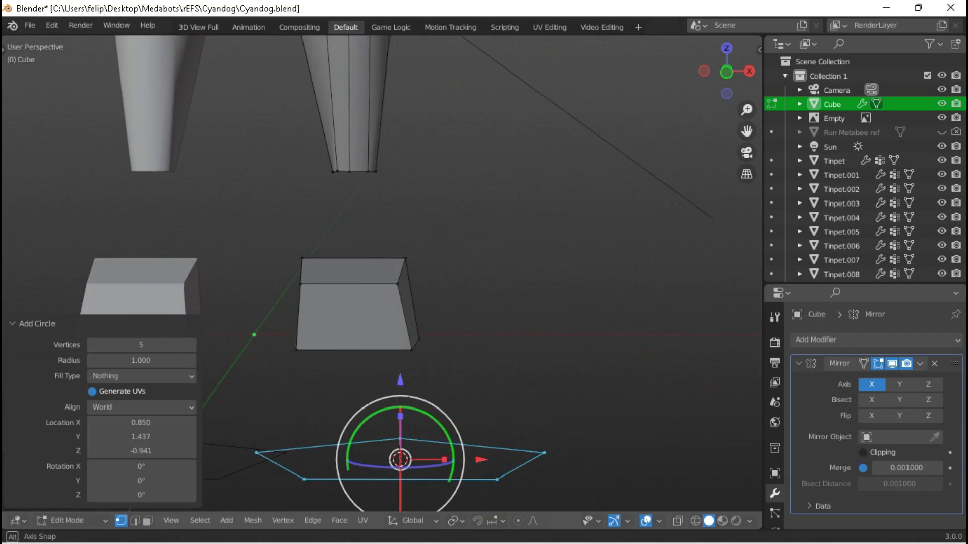
{"action": "key", "text": "s"}
{"action": "left_click", "coordinate": [519, 400]}
{"action": "key", "text": "KP_3"}
{"action": "type", "text": "r"}
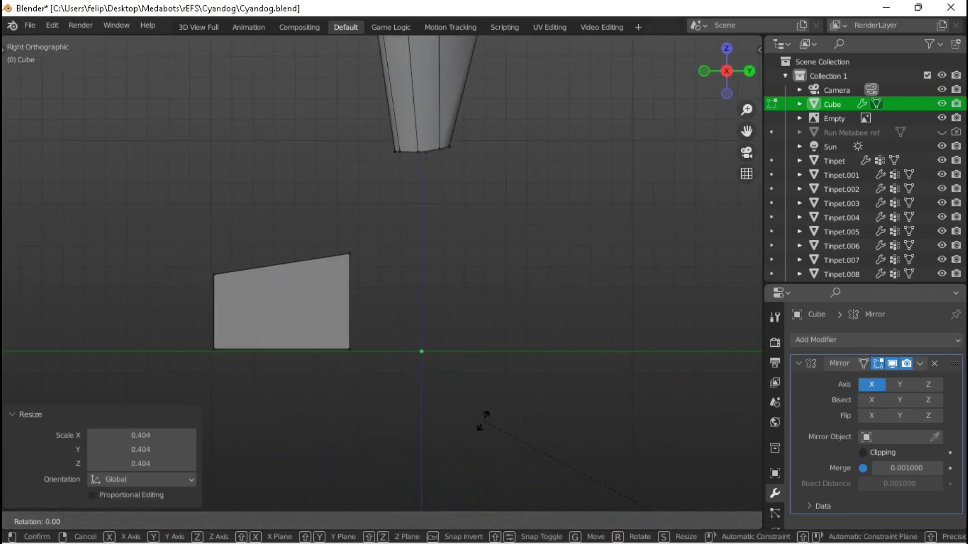
{"action": "type", "text": "90"}
{"action": "key", "text": "Return"}
Move the upright pentagon just in front of the foot block and scale it down to the block's height above the ground.
{"action": "key", "text": "g"}
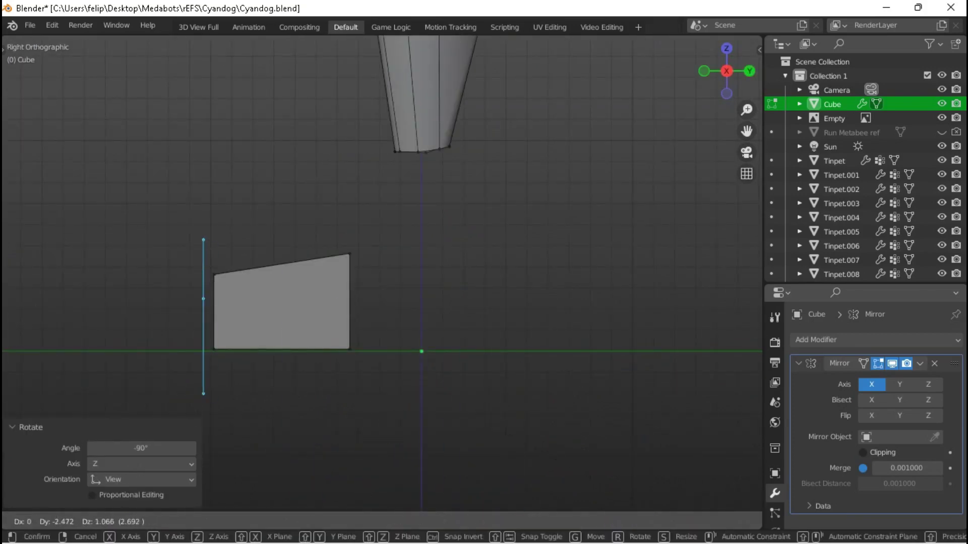
{"action": "key", "text": "Return"}
{"action": "middle_click_drag", "start_coordinate": [403, 323], "coordinate": [424, 322]}
{"action": "key", "text": "s"}
{"action": "left_click", "coordinate": [424, 323]}
{"action": "left_click_drag", "start_coordinate": [325, 241], "coordinate": [325, 244]}
{"action": "key", "text": "KP_3"}
Extrude the pentagon forward along Y twice, by about 0.13 and about 0.16, to form the claw body.
{"action": "key", "text": "g"}
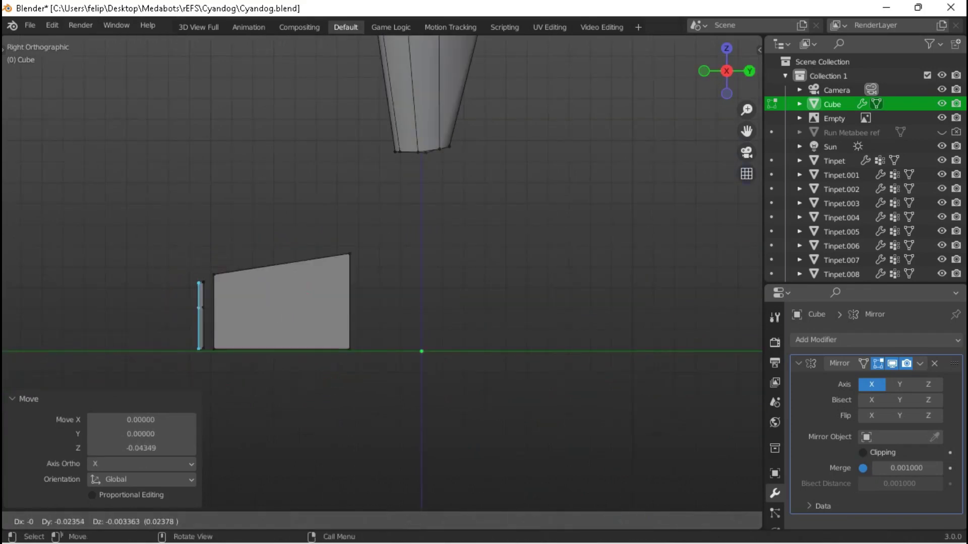
{"action": "key", "text": "Return"}
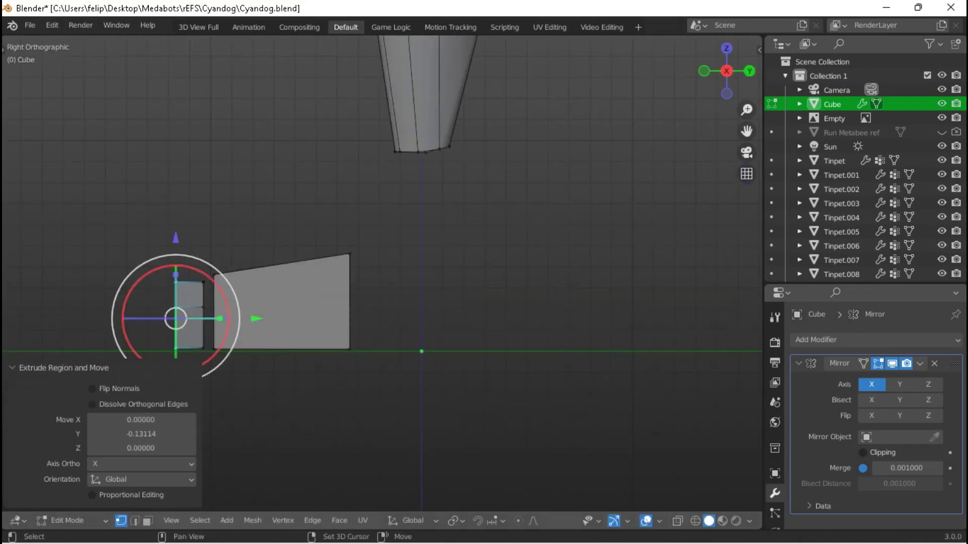
{"action": "scroll", "coordinate": [381, 273], "scroll_direction": "up", "scroll_amount": 4}
{"action": "key", "text": "e"}
{"action": "key", "text": "y"}
{"action": "key", "text": "Return"}
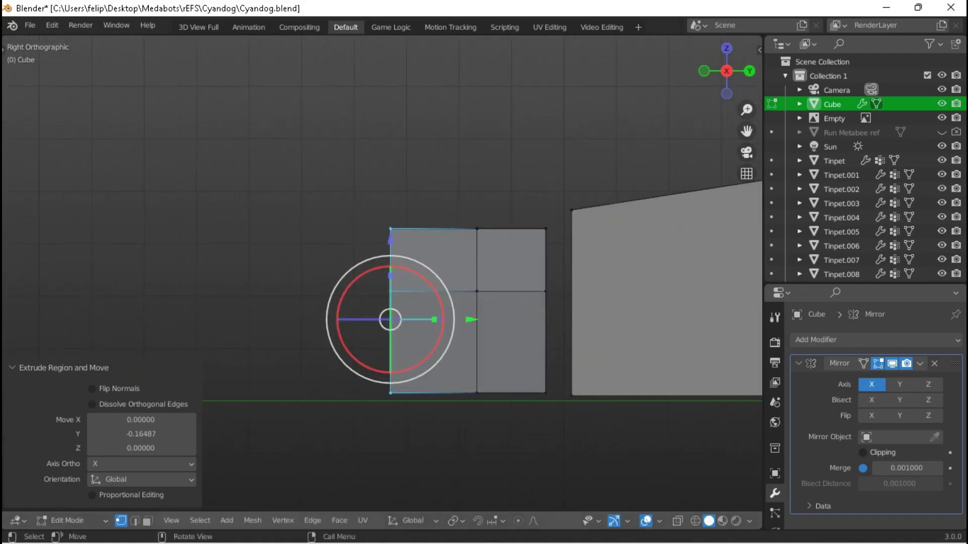
Scale the claw's front ring to about 0.557, lower it toward the ground and tilt it about -22.4°.
{"action": "key", "text": "s"}
{"action": "key", "text": "Return"}
{"action": "key", "text": "g"}
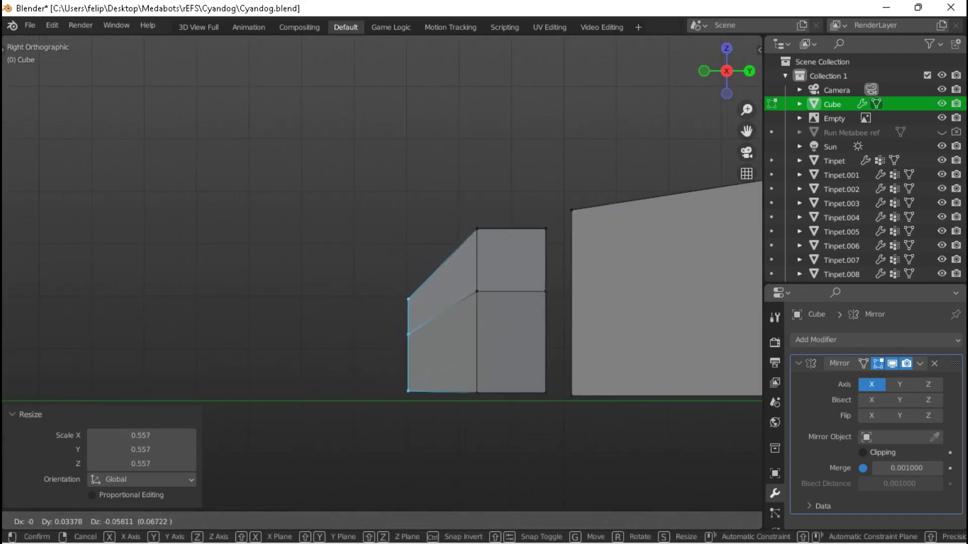
{"action": "key", "text": "Return"}
{"action": "key", "text": "r"}
{"action": "key", "text": "Return"}
{"action": "key", "text": "g"}
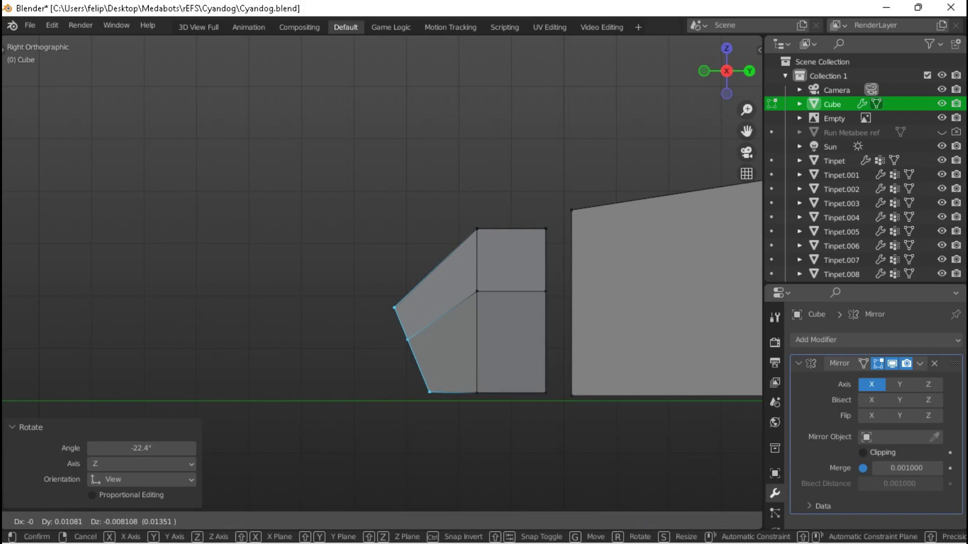
{"action": "key", "text": "Return"}
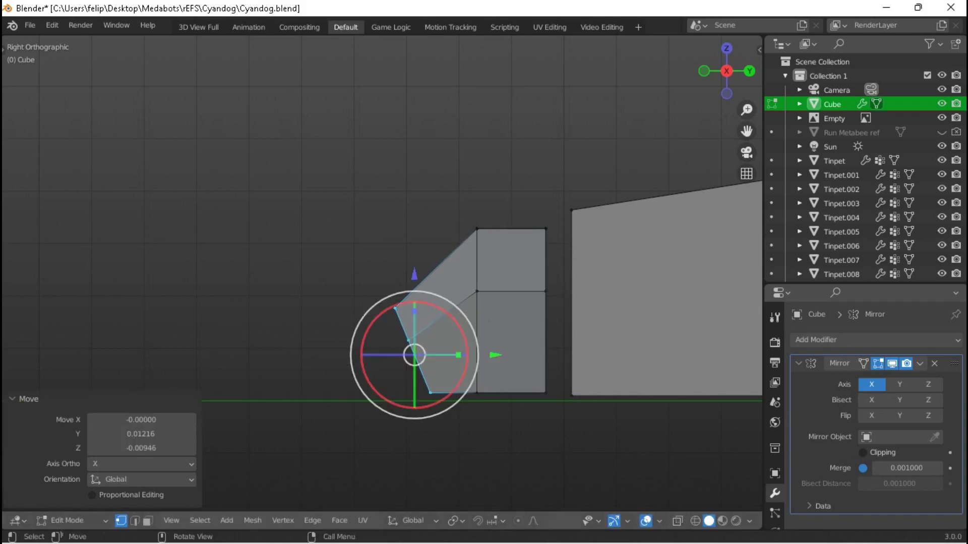
Extrude the claw's front ring forward into a smaller tip ring and lower it along Z.
{"action": "key", "text": "e"}
{"action": "key", "text": "Return"}
{"action": "key", "text": "s"}
{"action": "key", "text": "Return"}
{"action": "key", "text": "g"}
{"action": "key", "text": "z"}
{"action": "key", "text": "Return"}
Rotate the tip ring flatter, lower it about 0.024 along Z and pull it back about 0.051 along Y.
{"action": "key", "text": "r"}
{"action": "key", "text": "Return"}
{"action": "key", "text": "g"}
{"action": "key", "text": "z"}
{"action": "key", "text": "Return"}
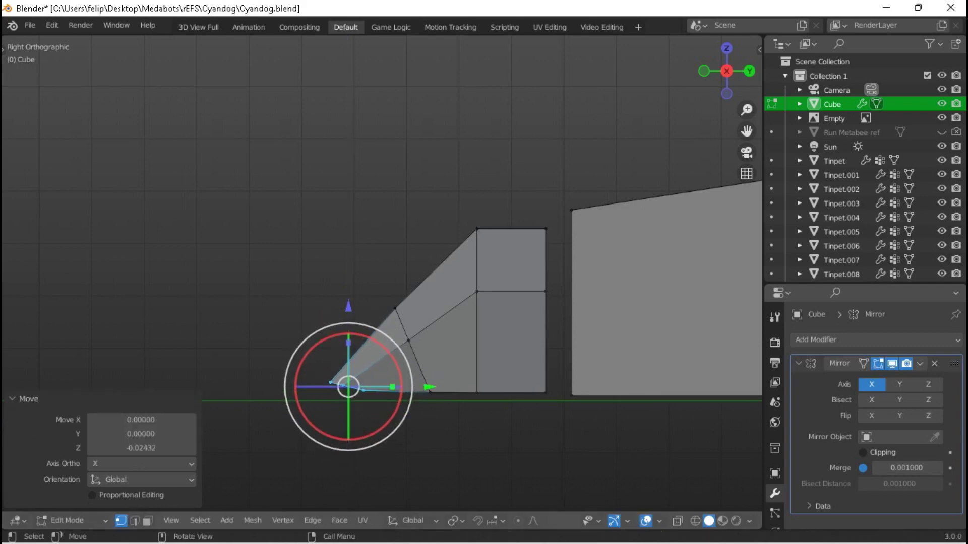
{"action": "key", "text": "g"}
{"action": "key", "text": "y"}
{"action": "key", "text": "Return"}
Extrude the tip ring once more, rotate and flatten it along Z, and lower it about 0.007.
{"action": "key", "text": "e"}
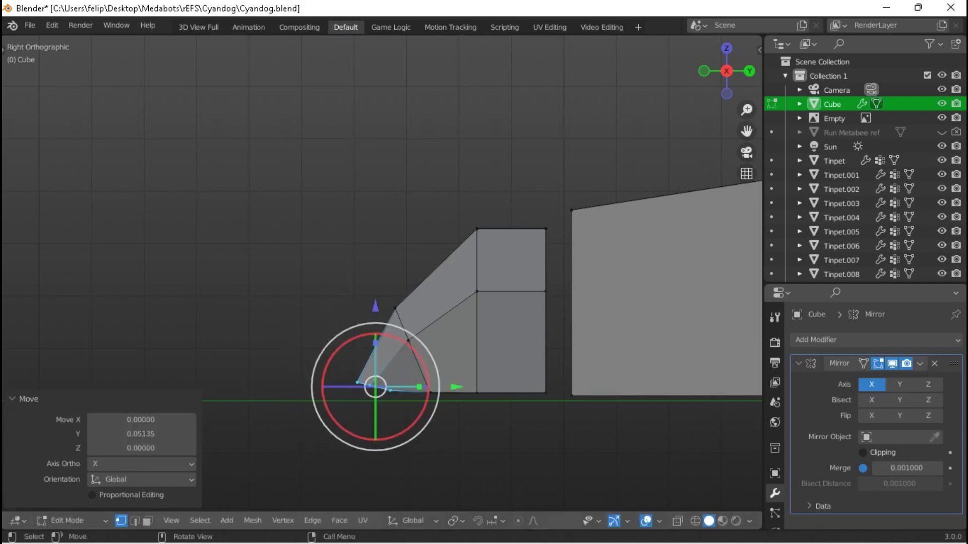
{"action": "key", "text": "Return"}
{"action": "key", "text": "r"}
{"action": "key", "text": "Return"}
{"action": "key", "text": "s"}
{"action": "key", "text": "z"}
{"action": "key", "text": "Return"}
{"action": "key", "text": "g"}
{"action": "key", "text": "z"}
{"action": "key", "text": "Return"}
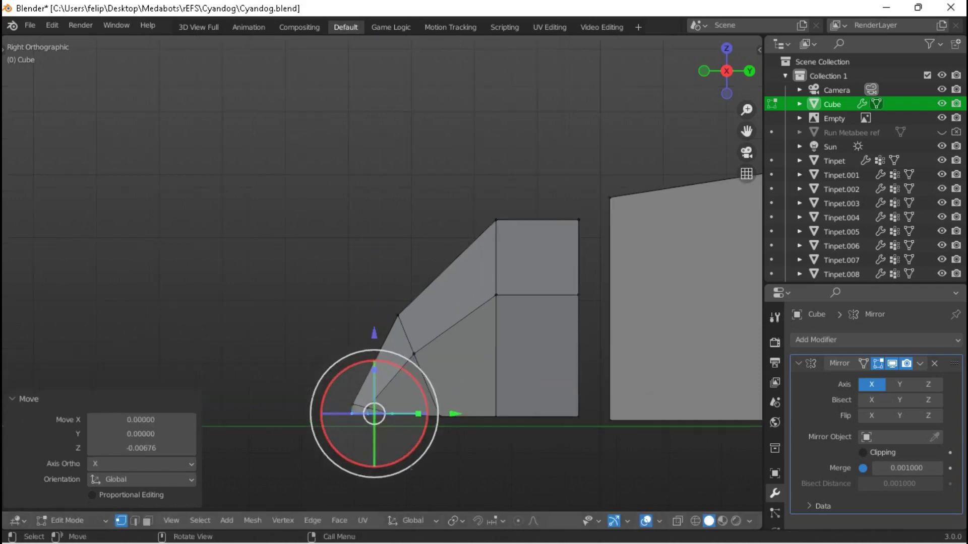
Adjust the position of the claw's lowest tip ring in the front view.
{"action": "scroll", "coordinate": [382, 272], "scroll_direction": "up", "scroll_amount": 5}
{"action": "middle_click_drag", "start_coordinate": [383, 273], "coordinate": [333, 258]}
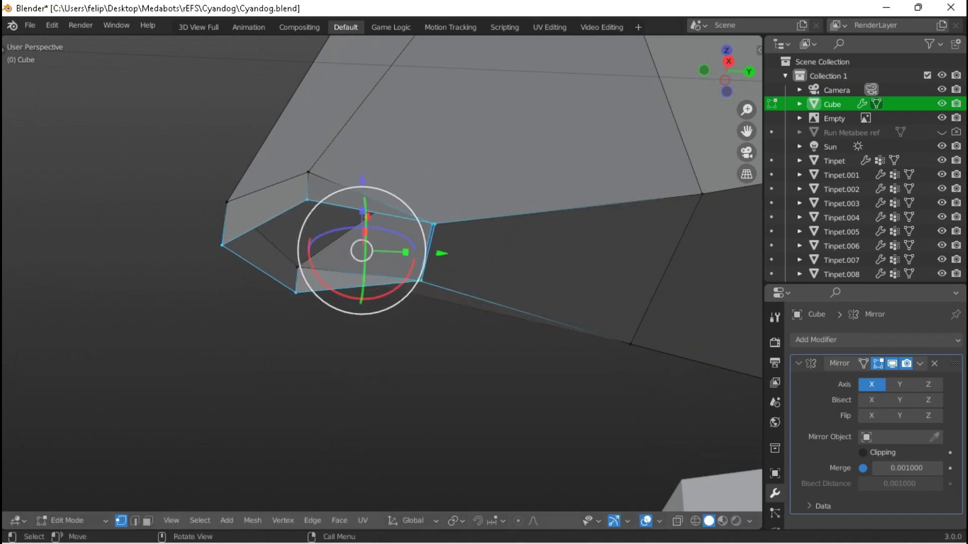
{"action": "key", "text": "KP_1"}
{"action": "key", "text": "g"}
{"action": "key", "text": "Return"}
{"action": "middle_click_drag", "start_coordinate": [383, 272], "coordinate": [336, 255]}
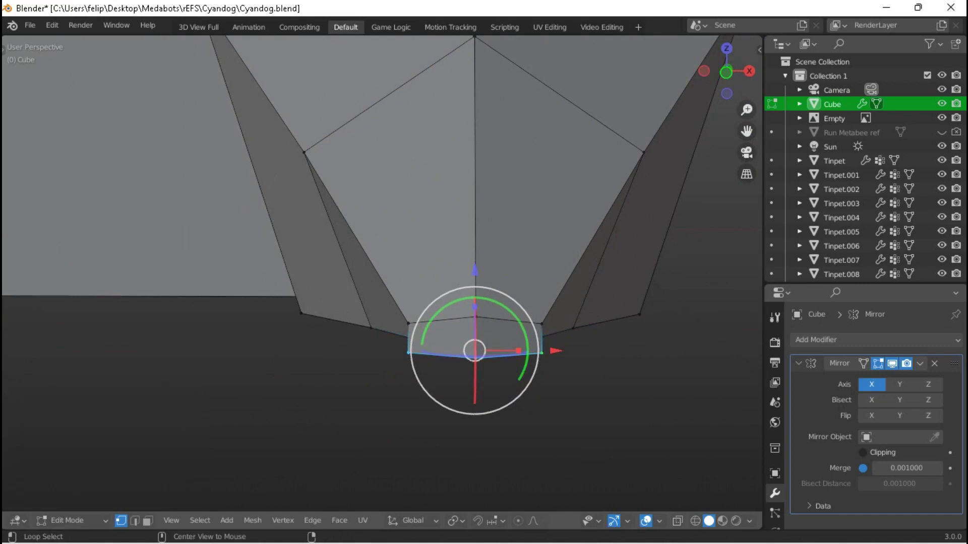
Select the edge loop at the end of the claw and scale it inward to taper the tip.
{"action": "left_click", "coordinate": [551, 357]}
{"action": "middle_click_drag", "start_coordinate": [551, 356], "coordinate": [494, 318]}
{"action": "key", "text": "s"}
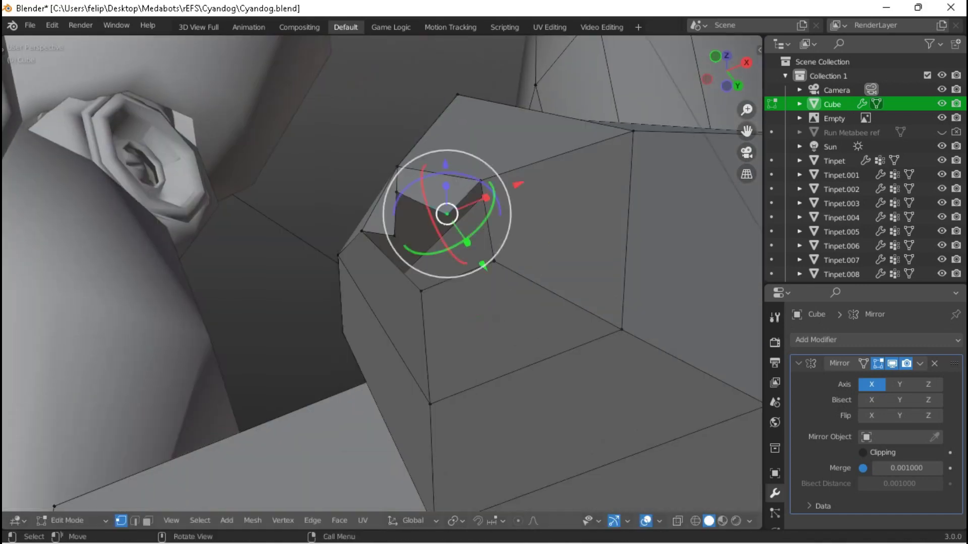
{"action": "scroll", "coordinate": [382, 272], "scroll_direction": "down", "scroll_amount": 3}
{"action": "middle_click_drag", "start_coordinate": [382, 272], "coordinate": [417, 272], "text": "shift"}
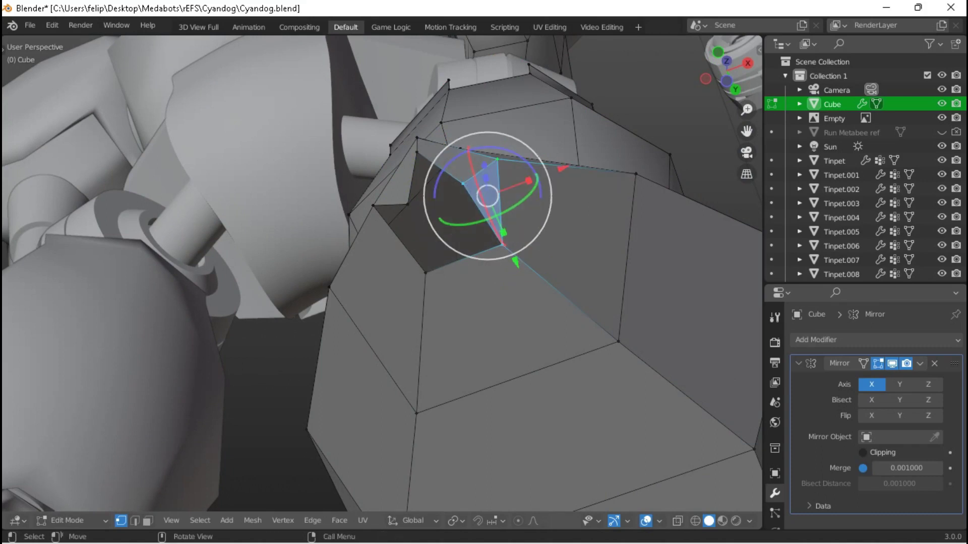
{"action": "middle_click_drag", "start_coordinate": [382, 272], "coordinate": [333, 308]}
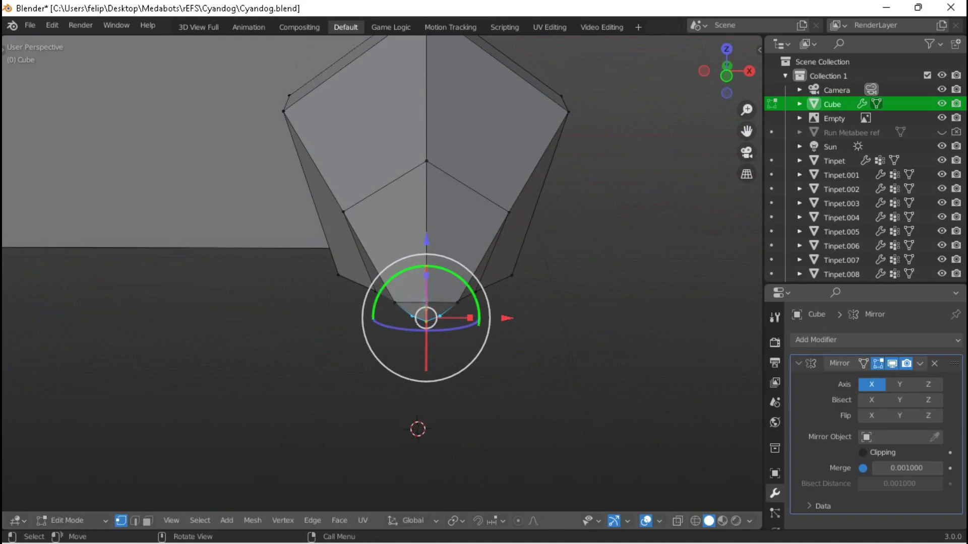
Scale the claw's tip vertices closer together to sharpen the point.
{"action": "middle_click_drag", "start_coordinate": [468, 200], "coordinate": [417, 159], "text": "shift"}
{"action": "right_click", "coordinate": [417, 159], "text": "shift"}
{"action": "key", "text": "s"}
{"action": "left_click", "coordinate": [551, 283]}
{"action": "middle_click_drag", "start_coordinate": [551, 283], "coordinate": [484, 247]}
{"action": "key", "text": "s"}
{"action": "left_click", "coordinate": [599, 270]}
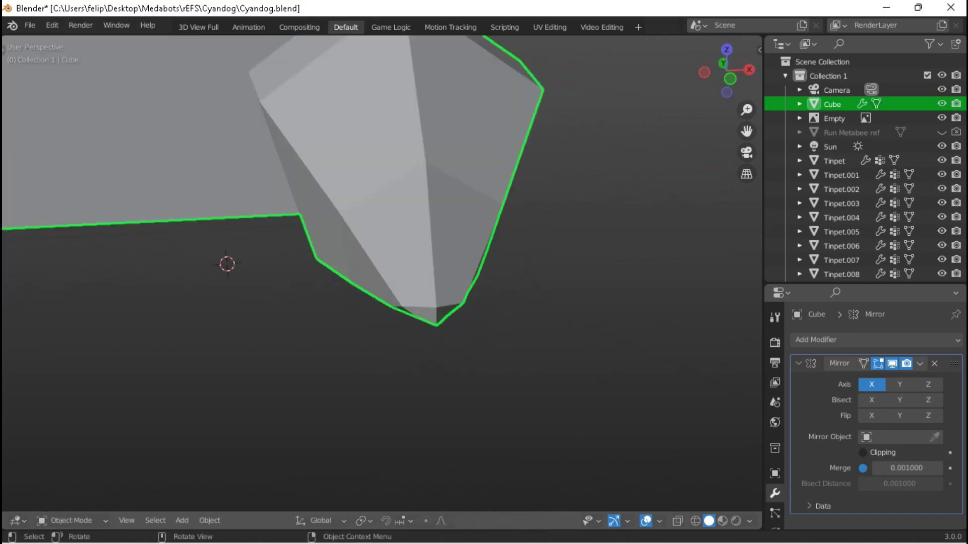
Return to Edit Mode, rescale the claw's tip vertices and adjust their width along X.
{"action": "key", "text": "Tab"}
{"action": "key", "text": "s"}
{"action": "left_click", "coordinate": [518, 322]}
{"action": "middle_click_drag", "start_coordinate": [519, 322], "coordinate": [514, 288]}
{"action": "key", "text": "s"}
{"action": "key", "text": "x"}
{"action": "left_click", "coordinate": [575, 134]}
Select the whole linked claw and rotate it -45° in the top view.
{"action": "middle_click_drag", "start_coordinate": [575, 133], "coordinate": [454, 196]}
{"action": "scroll", "coordinate": [383, 201], "scroll_direction": "down", "scroll_amount": 3}
{"action": "key", "text": "ctrl+l"}
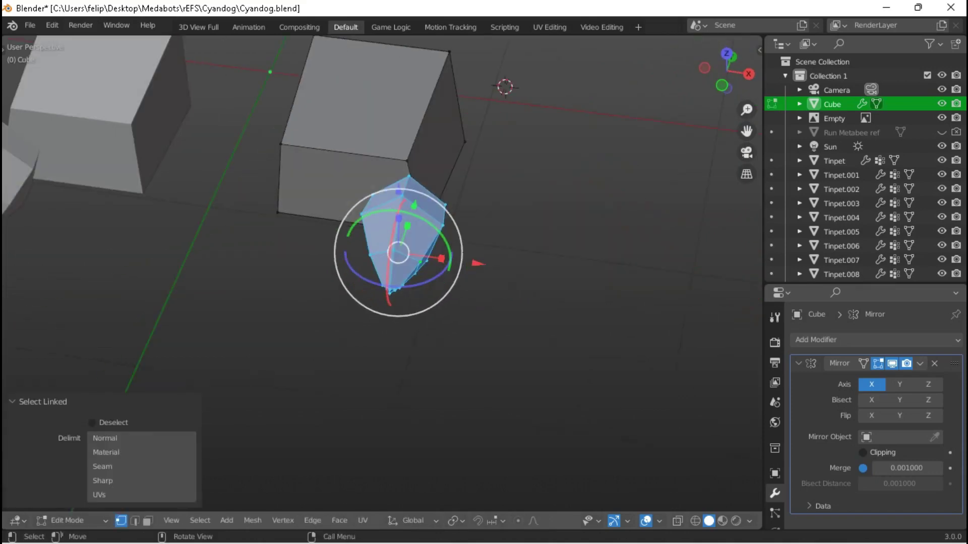
{"action": "key", "text": "KP_7"}
{"action": "key", "text": "g"}
{"action": "key", "text": "Escape"}
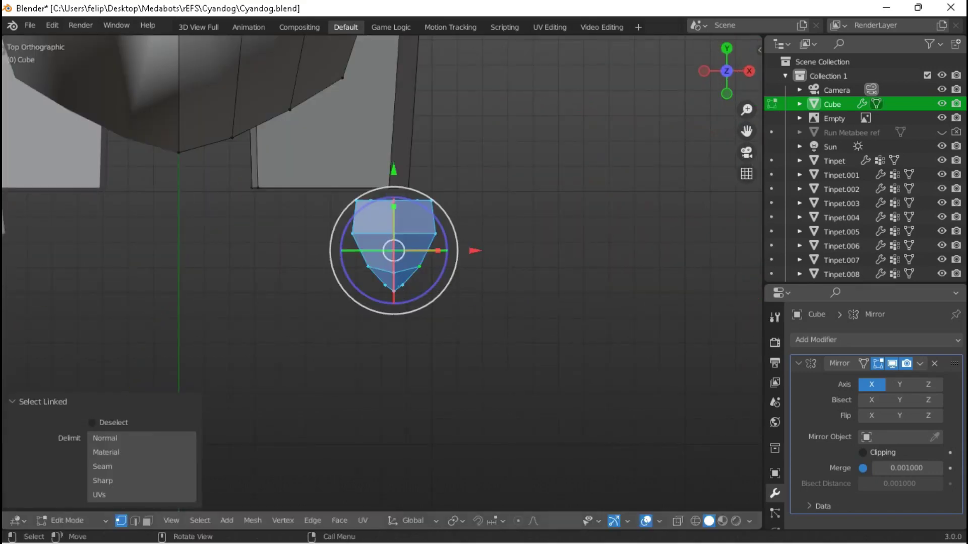
{"action": "type", "text": "r-4"}
{"action": "key", "text": "Return"}
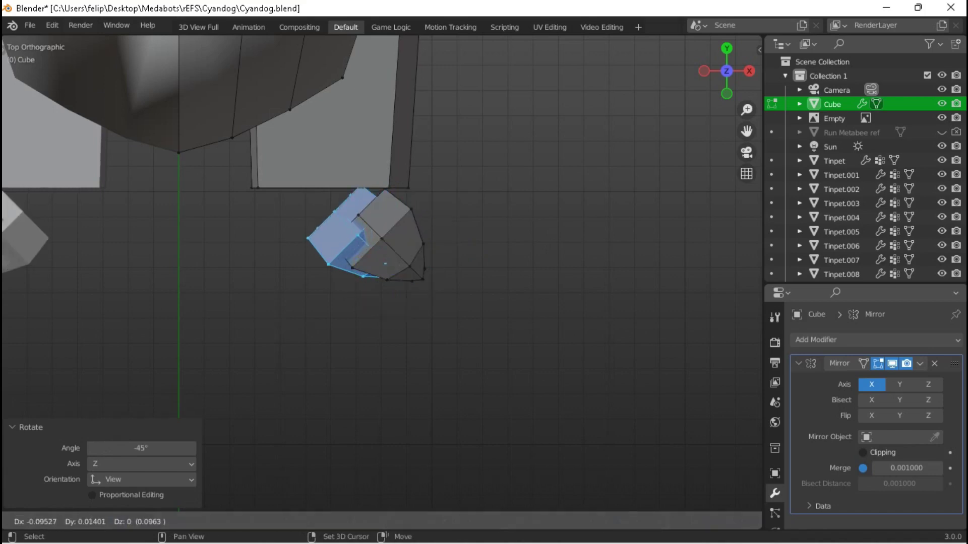
Duplicate the claw in place, rotate the copy 90° and move it about -0.689 along X to the foot's inner side.
{"action": "key", "text": "Escape"}
{"action": "type", "text": "r90"}
{"action": "key", "text": "Return"}
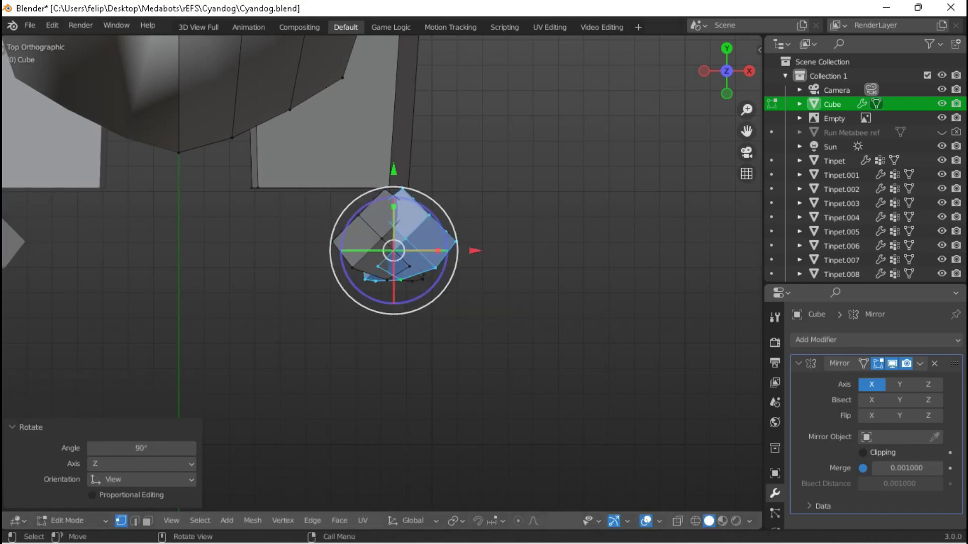
{"action": "key", "text": "g"}
{"action": "key", "text": "x"}
{"action": "key", "text": "Return"}
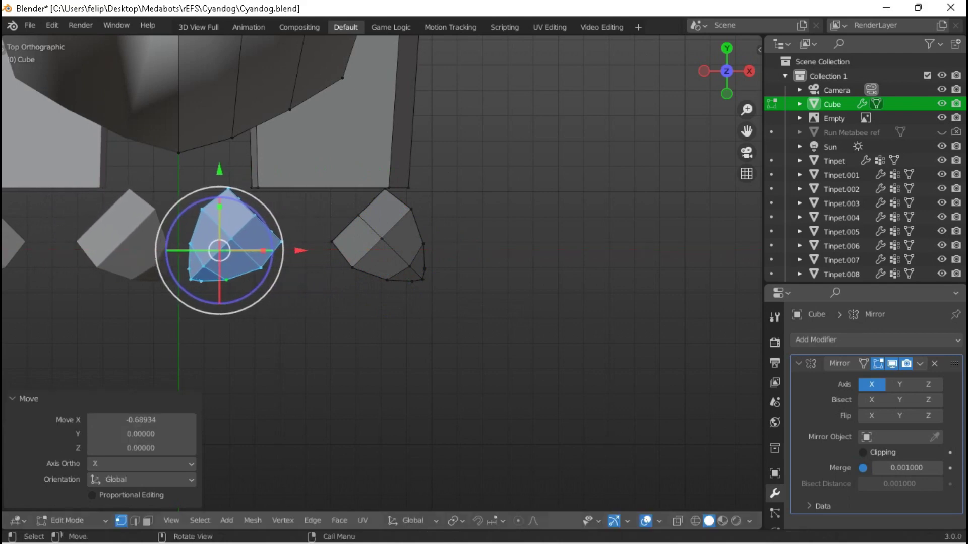
Select both claws and move them along X and Y against the front of the foot block.
{"action": "key", "text": "l"}
{"action": "key", "text": "g"}
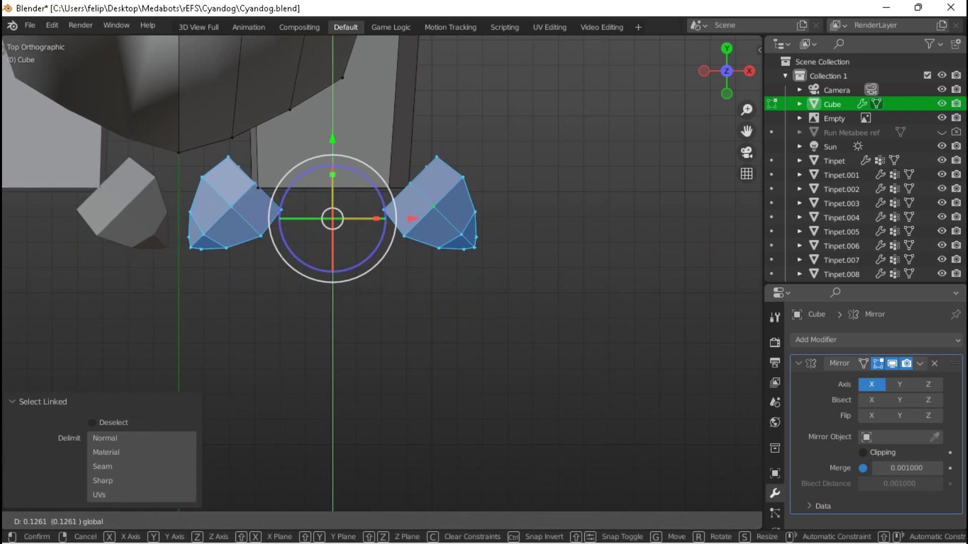
{"action": "key", "text": "Return"}
{"action": "key", "text": "g"}
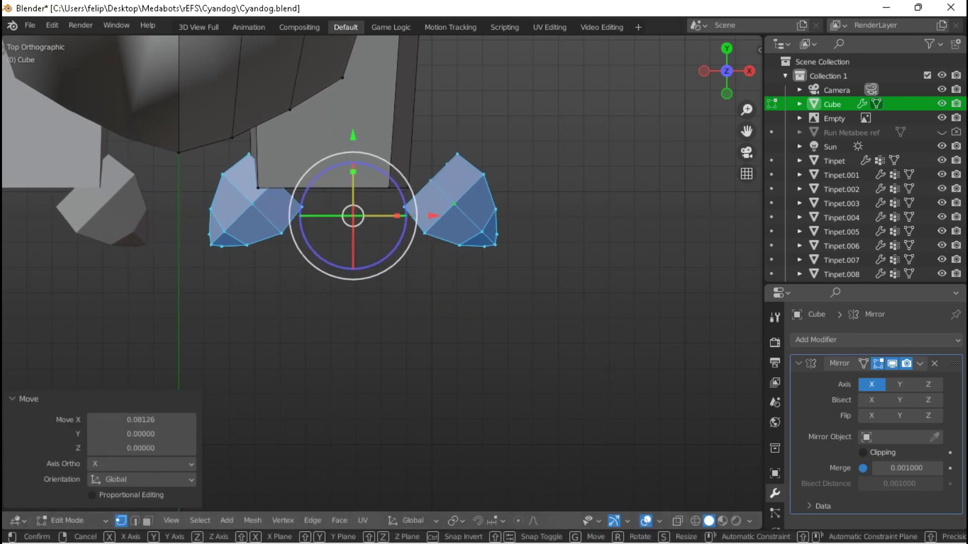
{"action": "key", "text": "Return"}
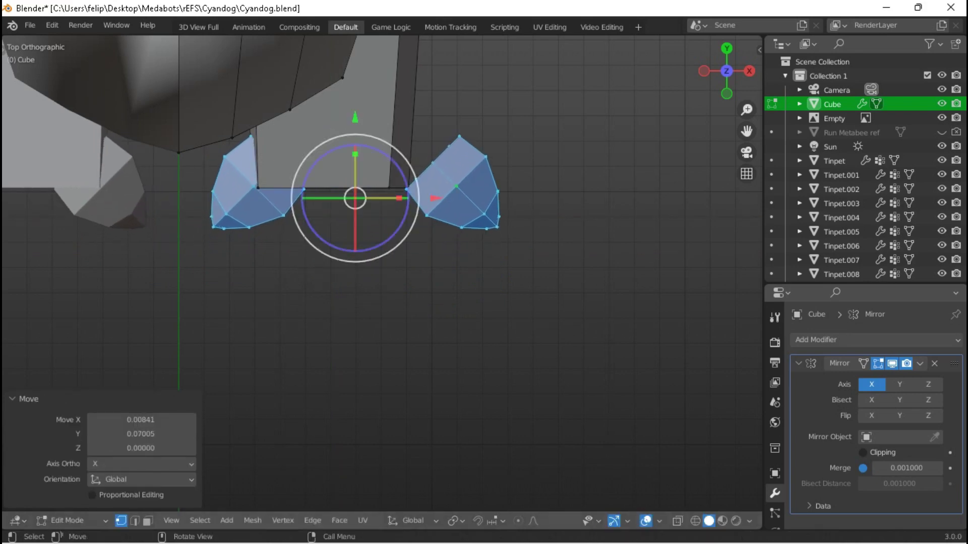
Move only the outer claw inward along X onto the foot block's outer front corner.
{"action": "key", "text": "l"}
{"action": "key", "text": "g"}
{"action": "key", "text": "x"}
{"action": "key", "text": "Return"}
With both claws selected, nudge them about -0.0056 along Y and scale them to 1.053.
{"action": "middle_click_drag", "start_coordinate": [535, 499], "coordinate": [554, 464]}
{"action": "key", "text": "l"}
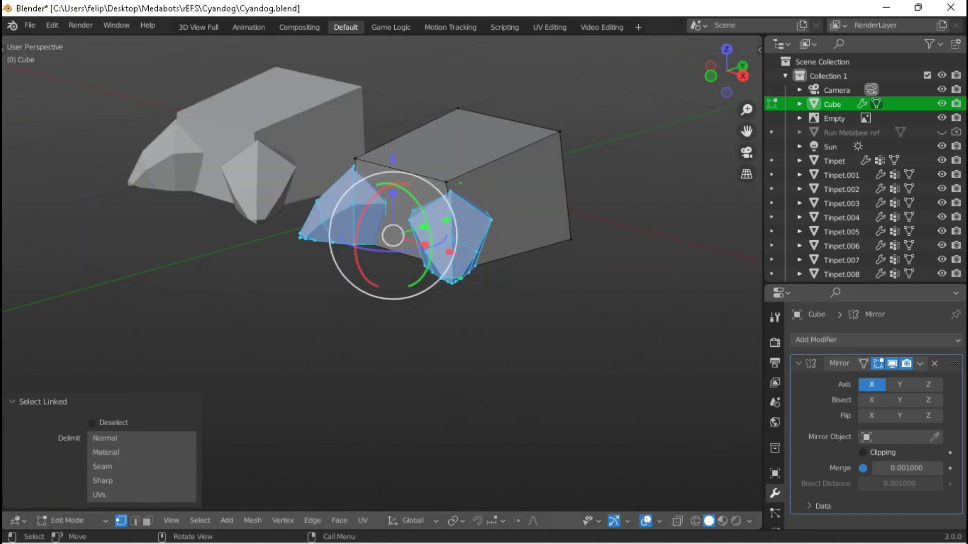
{"action": "key", "text": "KP_1"}
{"action": "key", "text": "KP_7"}
{"action": "key", "text": "g"}
{"action": "key", "text": "y"}
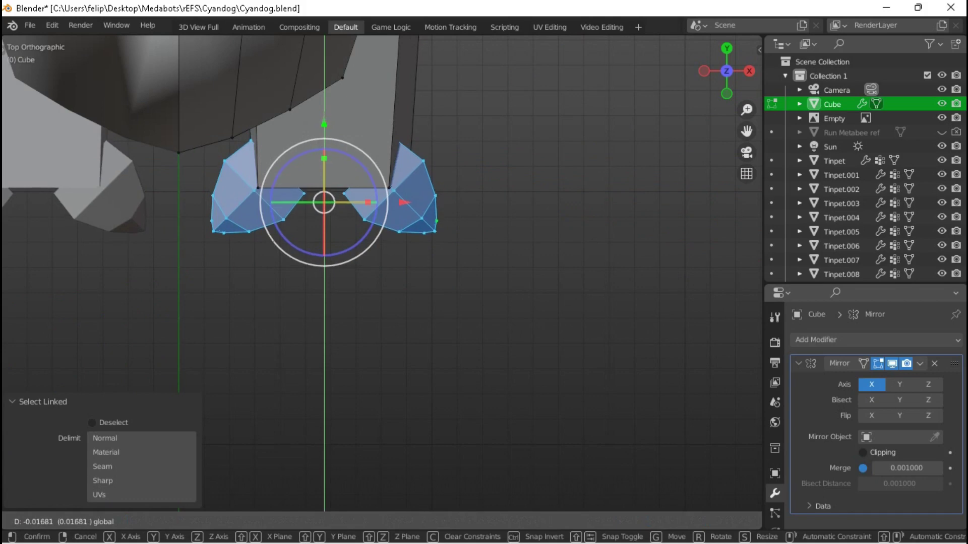
{"action": "key", "text": "Return"}
{"action": "key", "text": "s"}
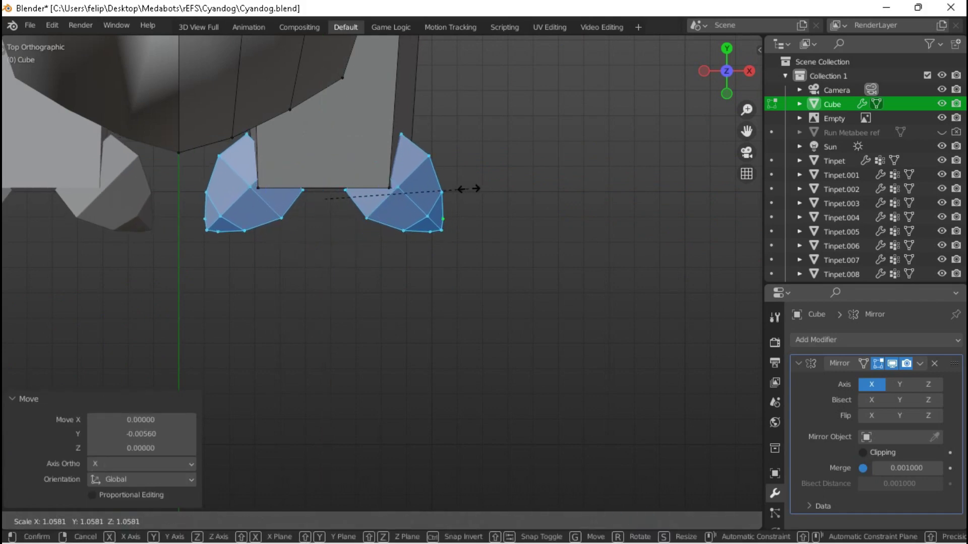
{"action": "key", "text": "Return"}
Select only the inner claw and move it about 0.023 along X toward the foot block.
{"action": "key", "text": "KP_1"}
{"action": "scroll", "coordinate": [469, 191], "scroll_direction": "up", "scroll_amount": 2}
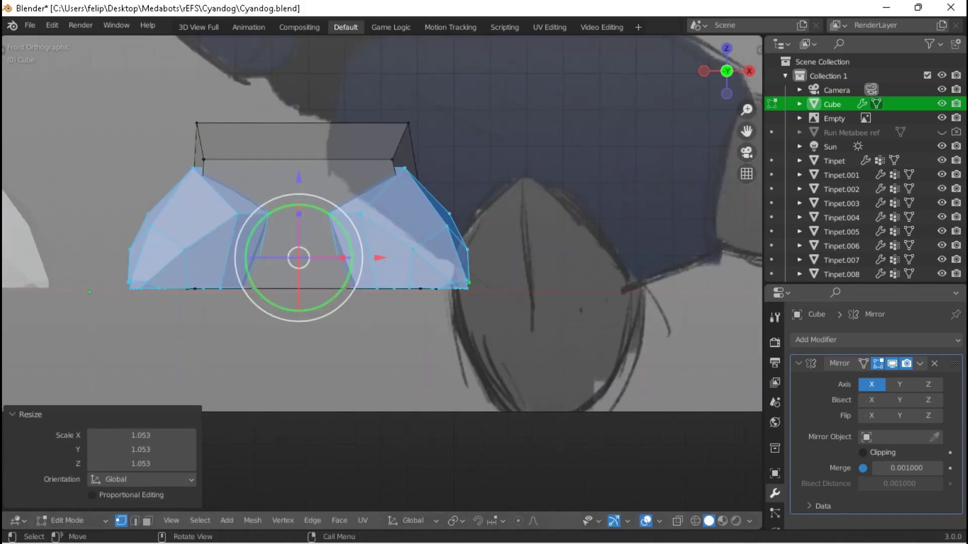
{"action": "key", "text": "KP_3"}
{"action": "key", "text": "KP_1"}
{"action": "key", "text": "alt+a"}
{"action": "key", "text": "l"}
{"action": "key", "text": "g"}
{"action": "key", "text": "x"}
{"action": "key", "text": "Return"}
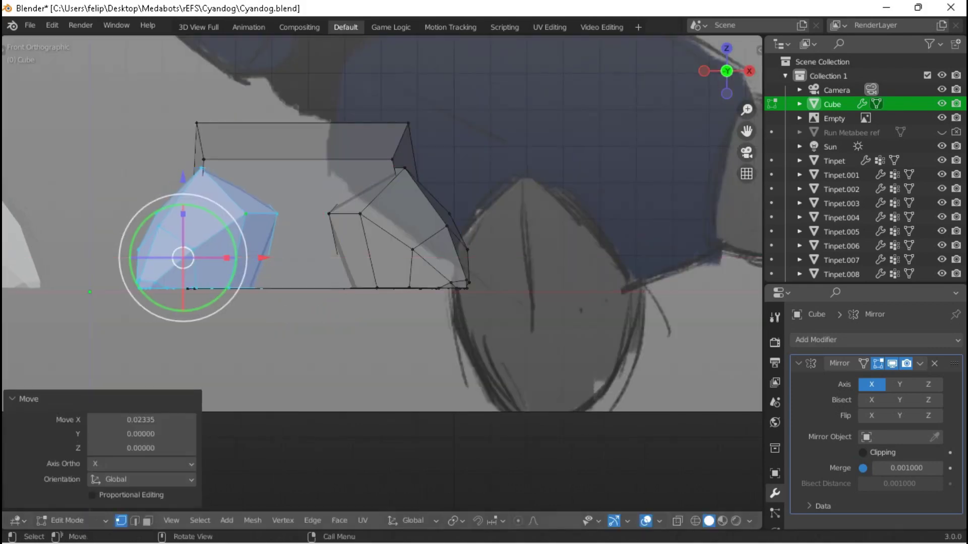
Move only the outer claw inward along X to match the inner one and reselect both claws.
{"action": "key", "text": "alt+a"}
{"action": "key", "text": "l"}
{"action": "key", "text": "g"}
{"action": "key", "text": "x"}
{"action": "key", "text": "Return"}
{"action": "key", "text": "l"}
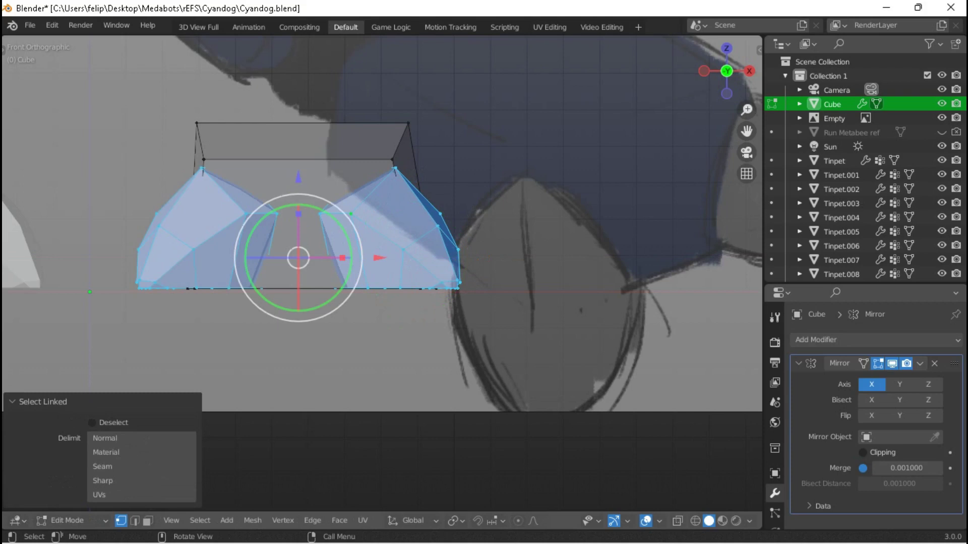
Inspect both clawed feet from several angles, then compare their placement with the leg and reference drawing from the front.
{"action": "key", "text": "KP_7"}
{"action": "key", "text": "Tab"}
{"action": "middle_click_drag", "start_coordinate": [299, 89], "coordinate": [353, 227]}
{"action": "right_click", "coordinate": [327, 252]}
{"action": "left_click", "coordinate": [327, 252]}
{"action": "scroll", "coordinate": [353, 252], "scroll_direction": "down", "scroll_amount": 5}
{"action": "key", "text": "Tab"}
{"action": "scroll", "coordinate": [353, 353], "scroll_direction": "up", "scroll_amount": 5}
{"action": "key", "text": "KP_1"}
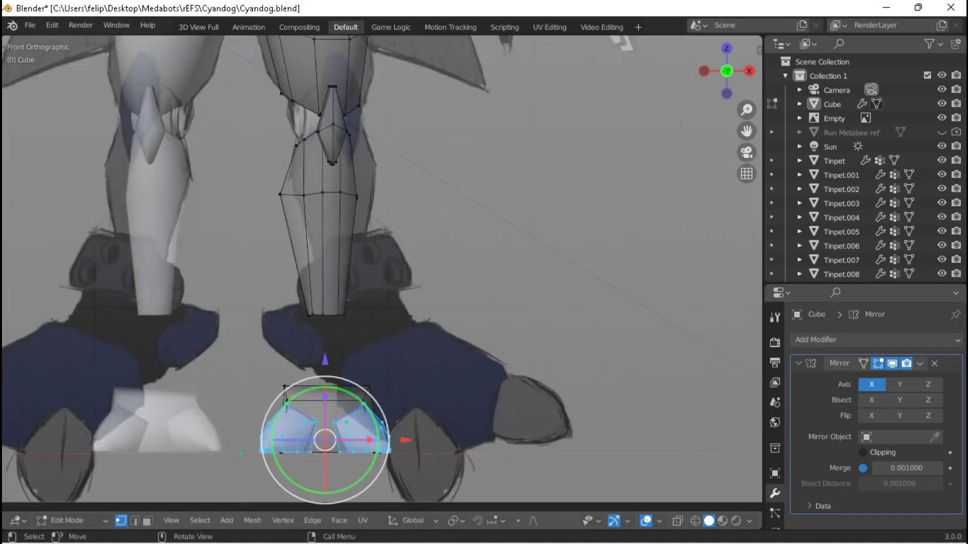
Duplicate the foot block's upper rear edge and move the copy slightly forward and down in the side view.
{"action": "scroll", "coordinate": [266, 365], "scroll_direction": "up", "scroll_amount": 2}
{"action": "scroll", "coordinate": [387, 280], "scroll_direction": "down", "scroll_amount": 1}
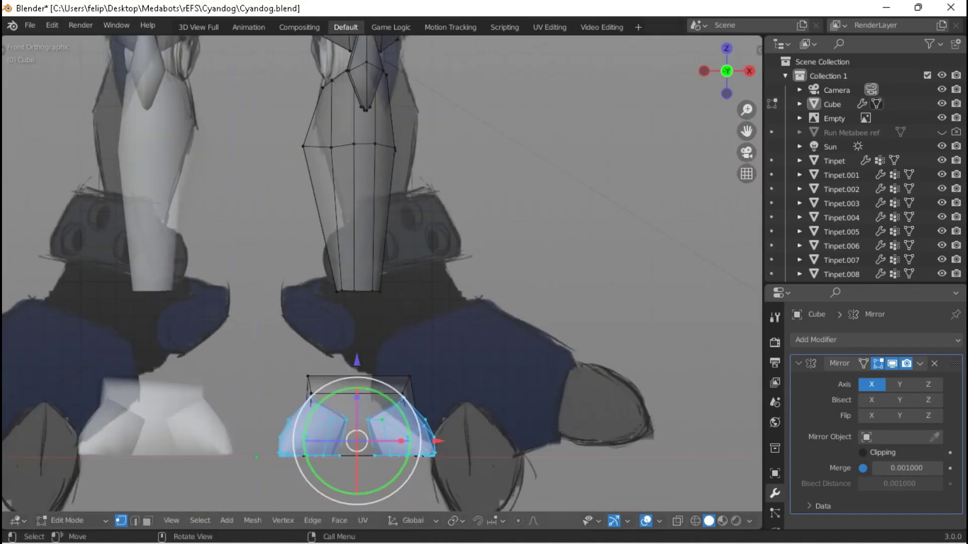
{"action": "left_click", "coordinate": [409, 376]}
{"action": "left_click", "coordinate": [308, 376], "text": "shift"}
{"action": "key", "text": "KP_3"}
{"action": "key", "text": "g"}
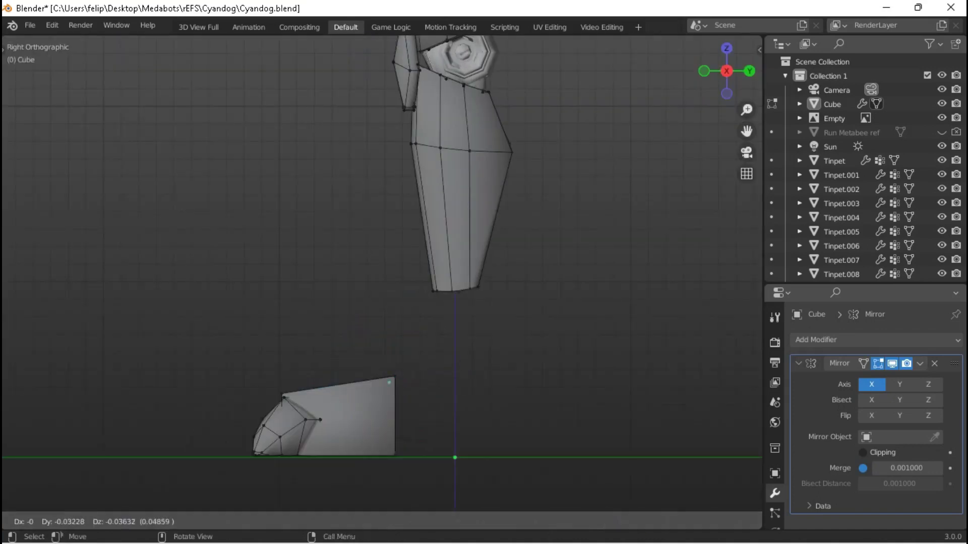
{"action": "key", "text": "Return"}
Extrude the duplicated edge repeatedly into a rounded heel profile that curves up, back and under toward the foot block.
{"action": "key", "text": "e"}
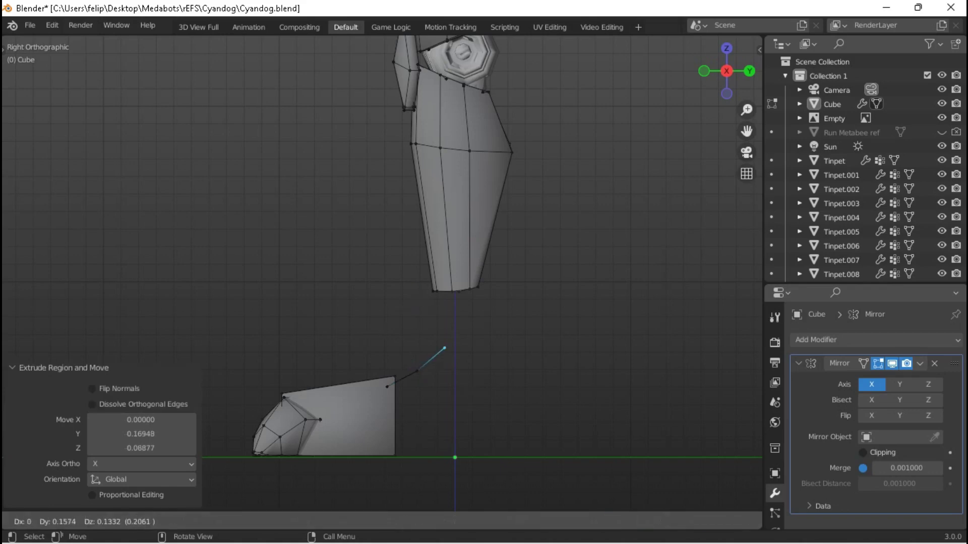
{"action": "key", "text": "Return"}
{"action": "key", "text": "e"}
{"action": "key", "text": "Return"}
{"action": "key", "text": "e"}
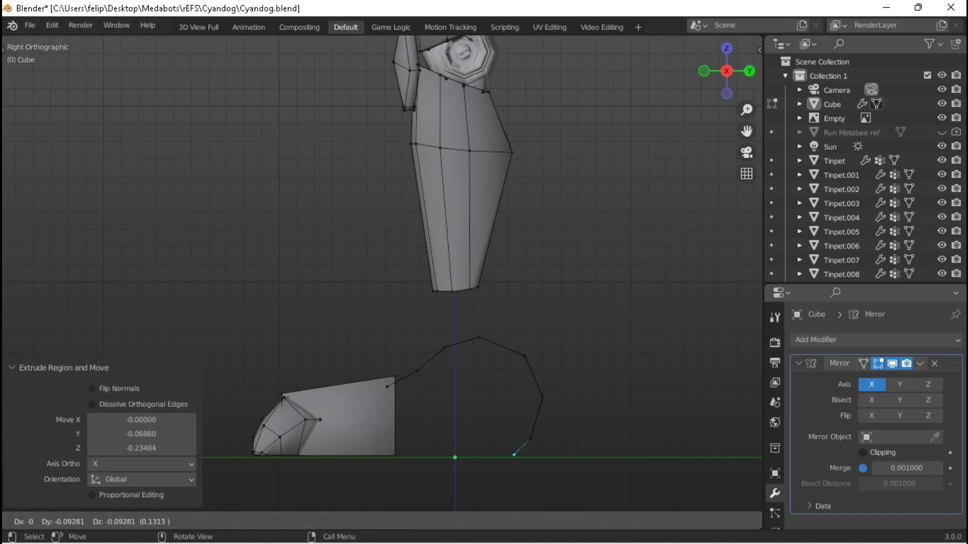
{"action": "key", "text": "Return"}
{"action": "key", "text": "g"}
{"action": "key", "text": "z"}
{"action": "key", "text": "Return"}
{"action": "key", "text": "e"}
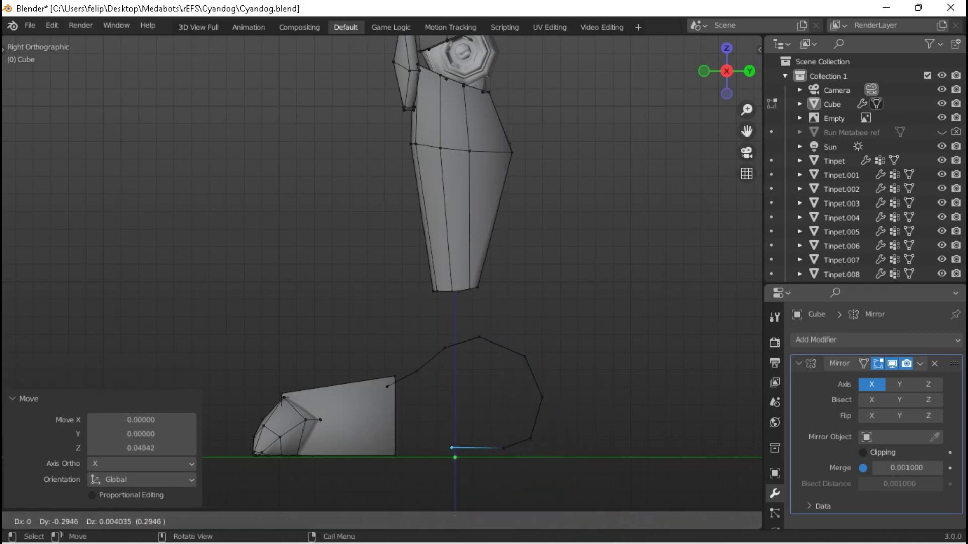
{"action": "key", "text": "Return"}
Fill the outer side of the heel with faces joining the upper and lower vertices of its curved strip.
{"action": "left_click", "coordinate": [387, 386], "text": "shift"}
{"action": "key", "text": "alt+z"}
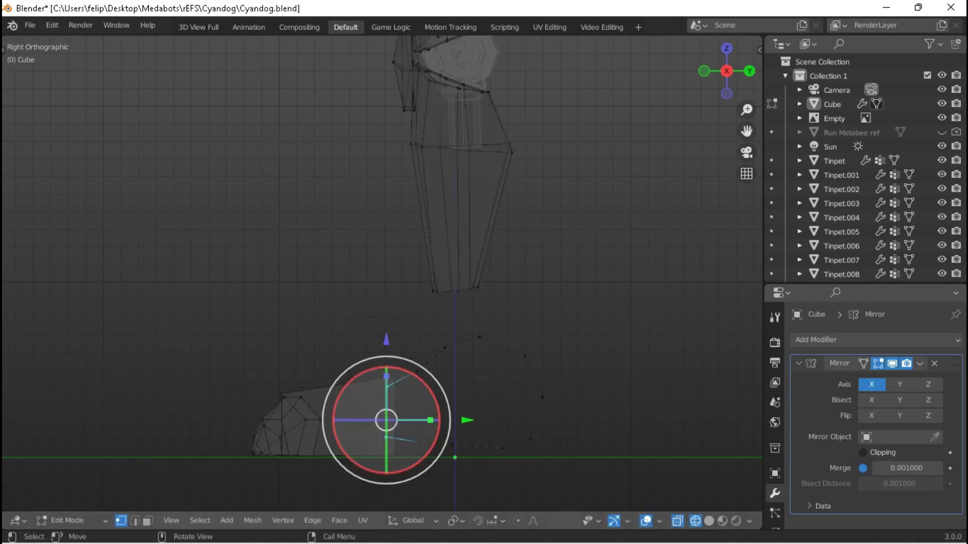
{"action": "middle_click_drag", "start_coordinate": [394, 399], "coordinate": [433, 388]}
{"action": "scroll", "coordinate": [433, 388], "scroll_direction": "up", "scroll_amount": 3}
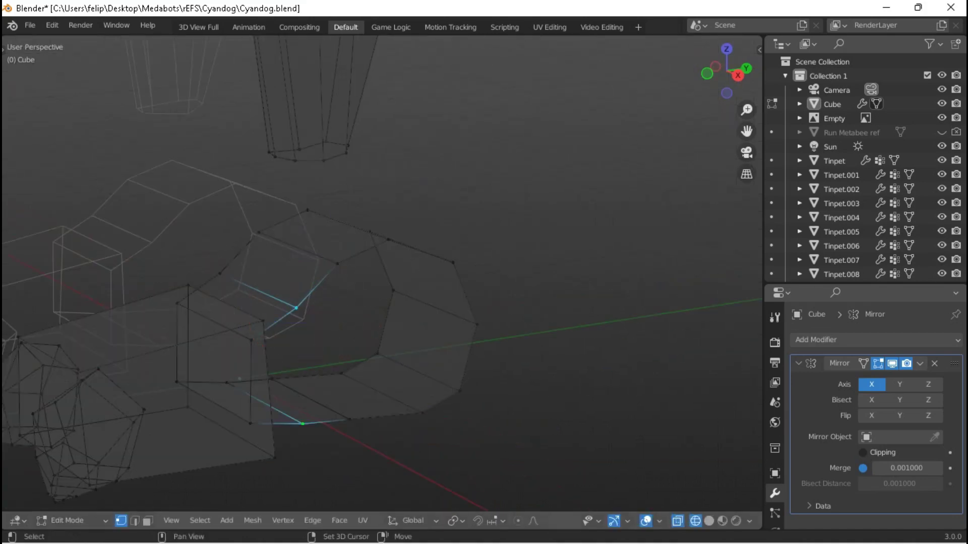
{"action": "left_click", "coordinate": [308, 210], "text": "shift"}
{"action": "left_click", "coordinate": [322, 328]}
{"action": "left_click", "coordinate": [388, 240], "text": "shift"}
{"action": "left_click", "coordinate": [422, 413], "text": "shift"}
{"action": "left_click", "coordinate": [452, 262]}
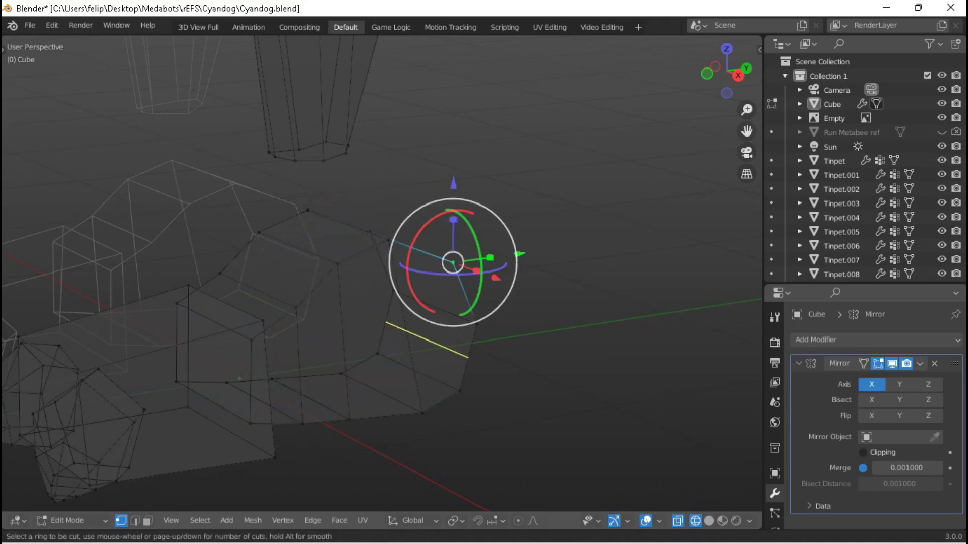
{"action": "left_click", "coordinate": [297, 366]}
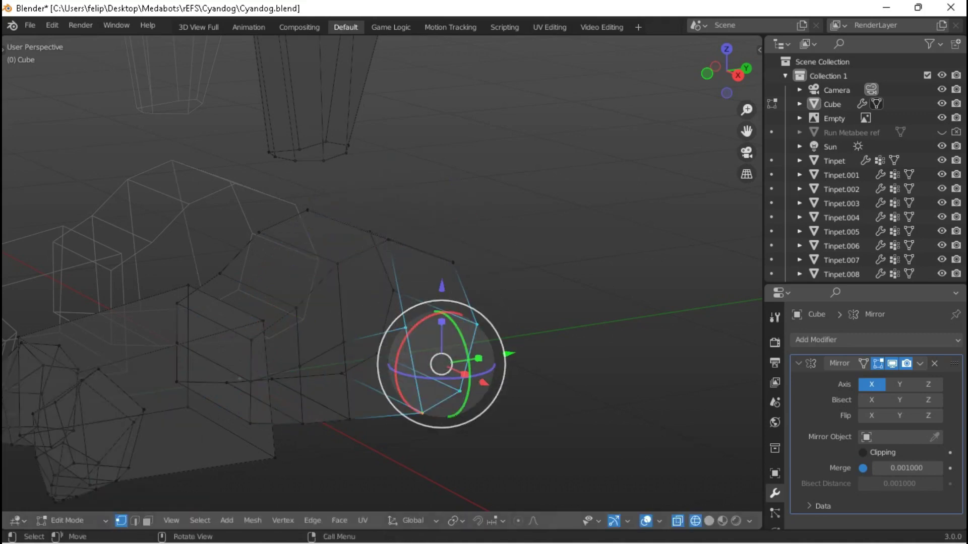
Extrude a middle row of vertices along the heel's inner side and fill the faces up to its top edge.
{"action": "middle_click_drag", "start_coordinate": [454, 302], "coordinate": [358, 252]}
{"action": "key", "text": "g"}
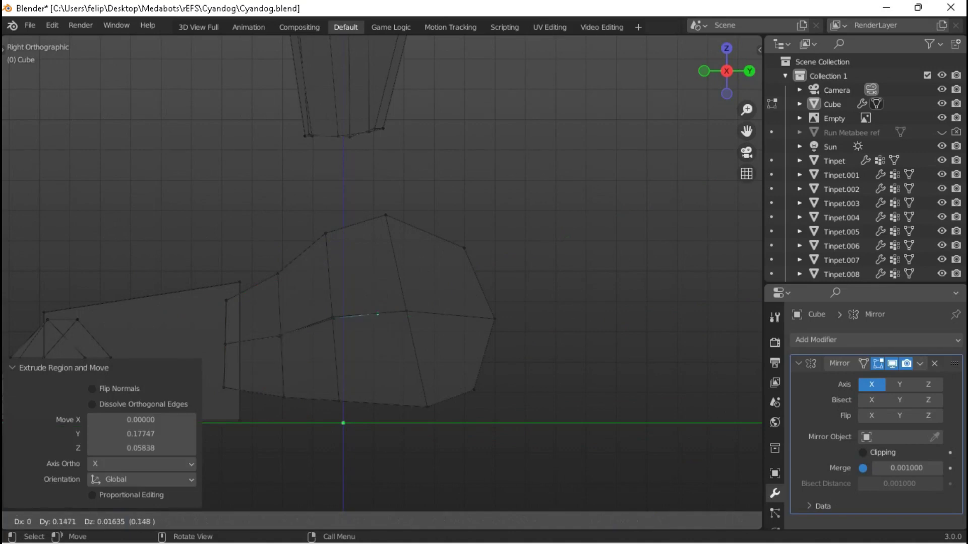
{"action": "middle_click_drag", "start_coordinate": [383, 272], "coordinate": [443, 244]}
{"action": "left_click_drag", "start_coordinate": [250, 255], "coordinate": [337, 293]}
{"action": "left_click", "coordinate": [235, 442]}
{"action": "middle_click_drag", "start_coordinate": [235, 442], "coordinate": [284, 462]}
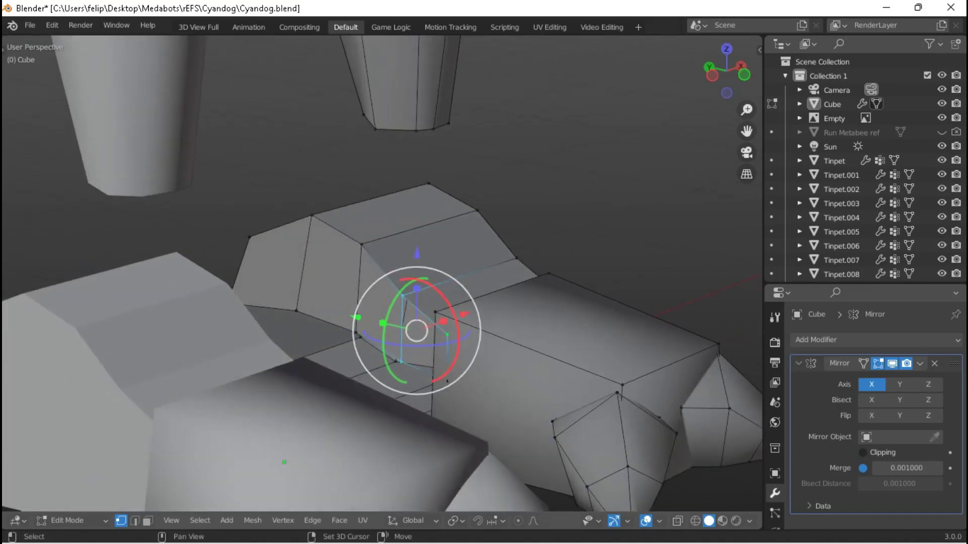
{"action": "key", "text": "z"}
{"action": "left_click", "coordinate": [345, 380]}
{"action": "key", "text": "shift+z"}
{"action": "middle_click_drag", "start_coordinate": [346, 380], "coordinate": [308, 428]}
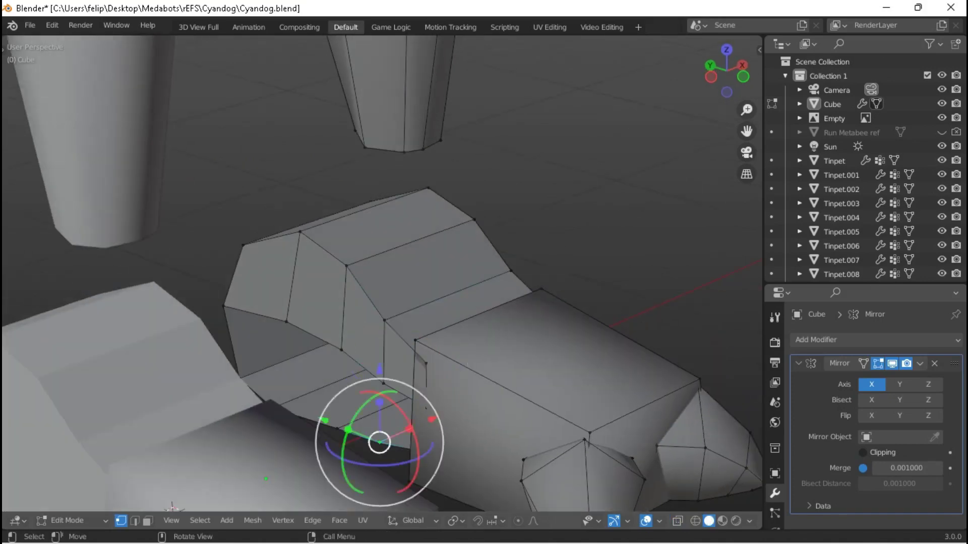
Fill the remaining lower faces on the heel's inner side and return to object mode to check the closed shape.
{"action": "key", "text": "shift+z"}
{"action": "left_click", "coordinate": [366, 418], "text": "shift"}
{"action": "key", "text": "shift+z"}
{"action": "left_click", "coordinate": [286, 321], "text": "shift"}
{"action": "left_click", "coordinate": [262, 403], "text": "shift"}
{"action": "left_click", "coordinate": [225, 306], "text": "shift"}
{"action": "key", "text": "Tab"}
{"action": "middle_click_drag", "start_coordinate": [381, 273], "coordinate": [292, 252]}
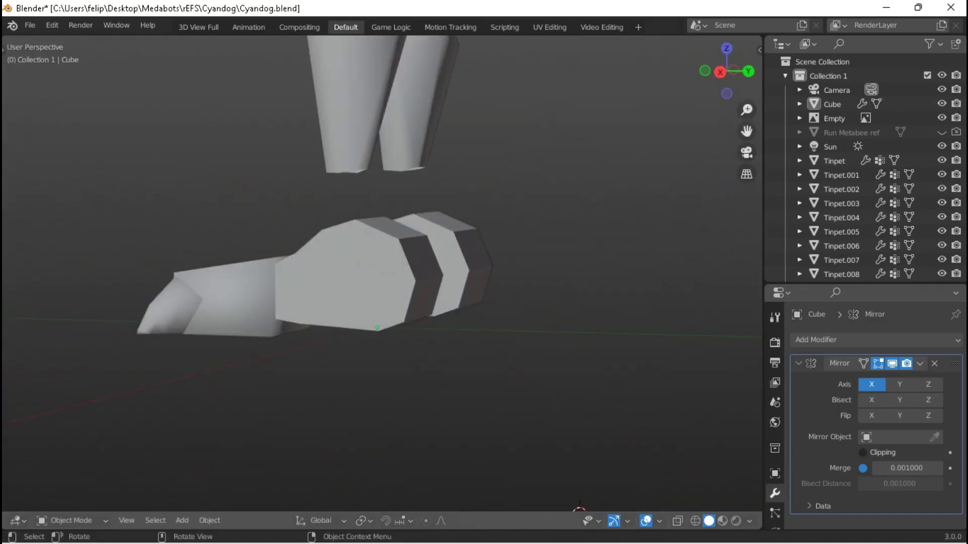
{"action": "middle_click_drag", "start_coordinate": [579, 509], "coordinate": [486, 424]}
{"action": "key", "text": "shift+a"}
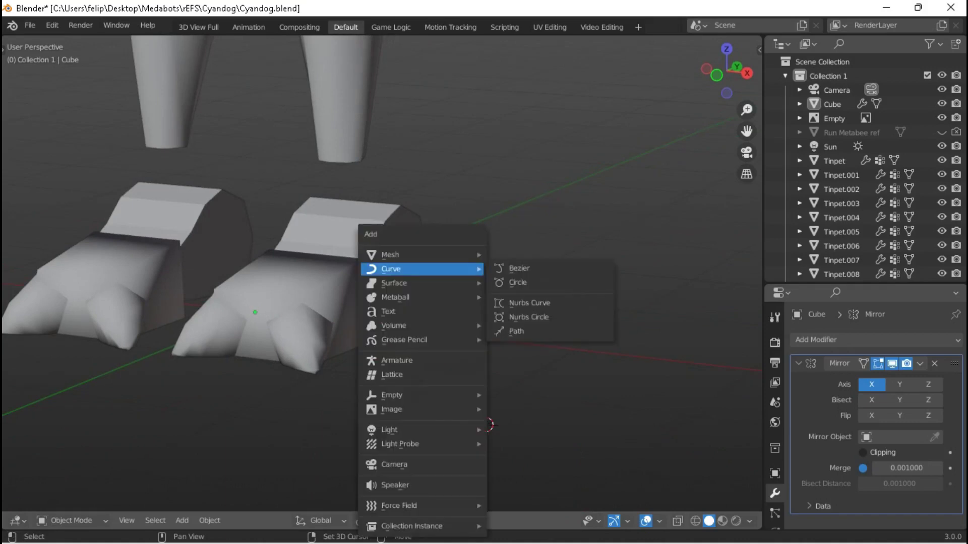
{"action": "left_click", "coordinate": [505, 281]}
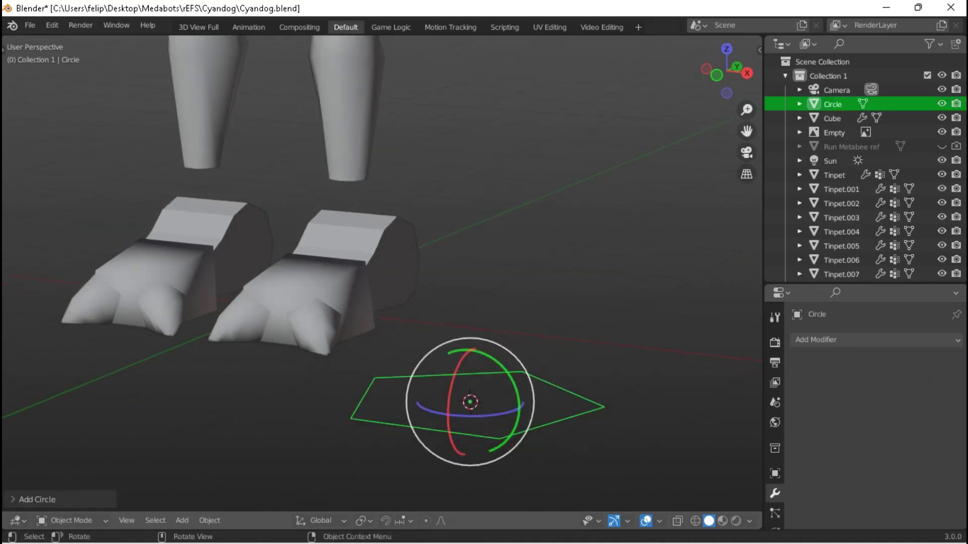
{"action": "left_click", "coordinate": [36, 499]}
{"action": "key", "text": "Delete"}
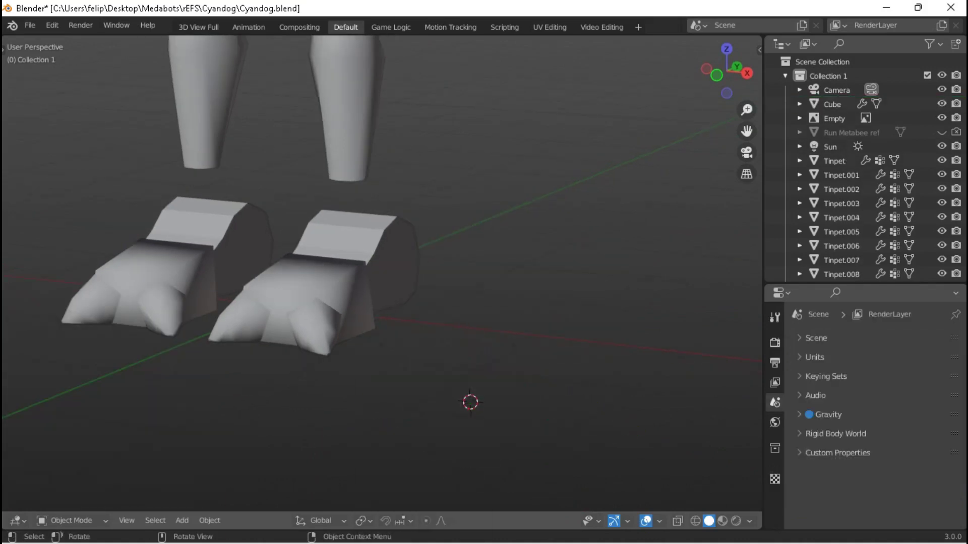
Add a six-vertex circle inside the foot mesh, scale it to 0.665 and rotate it 90° to face sideways.
{"action": "left_click", "coordinate": [322, 282]}
{"action": "key", "text": "Tab"}
{"action": "key", "text": "shift+a"}
{"action": "left_click", "coordinate": [400, 303]}
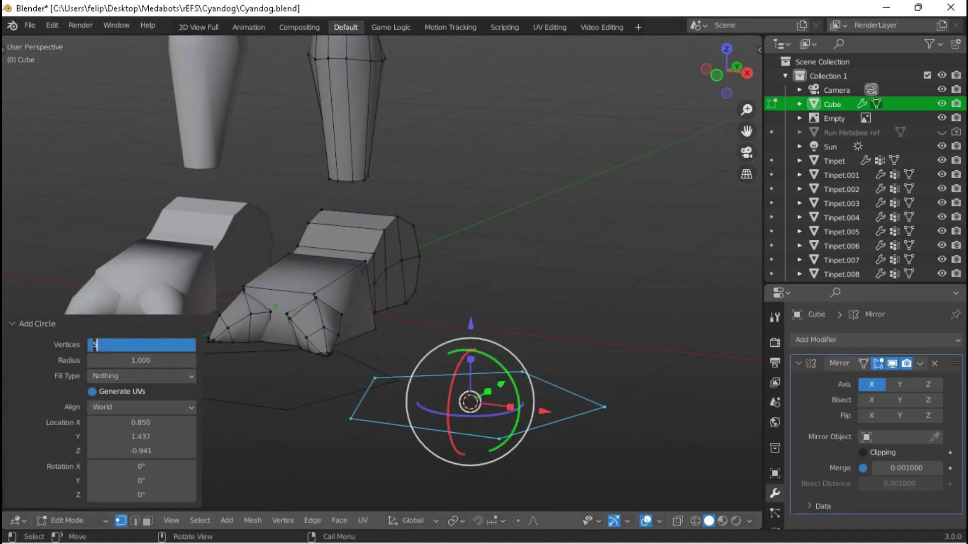
{"action": "key", "text": "r"}
{"action": "key", "text": "9"}
{"action": "key", "text": "0"}
{"action": "key", "text": "Return"}
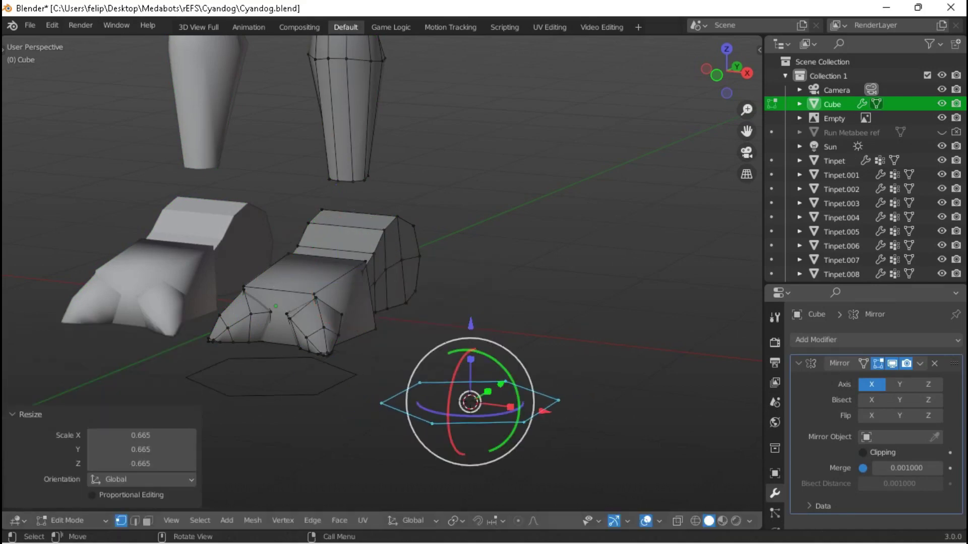
Raise the hexagon along Z, scale it to 0.238 and position it over the heel in the side view.
{"action": "key", "text": "KP_1"}
{"action": "key", "text": "g"}
{"action": "key", "text": "z"}
{"action": "key", "text": "Return"}
{"action": "key", "text": "s"}
{"action": "key", "text": "Return"}
{"action": "key", "text": "KP_3"}
{"action": "scroll", "coordinate": [383, 272], "scroll_direction": "up", "scroll_amount": 1}
{"action": "key", "text": "g"}
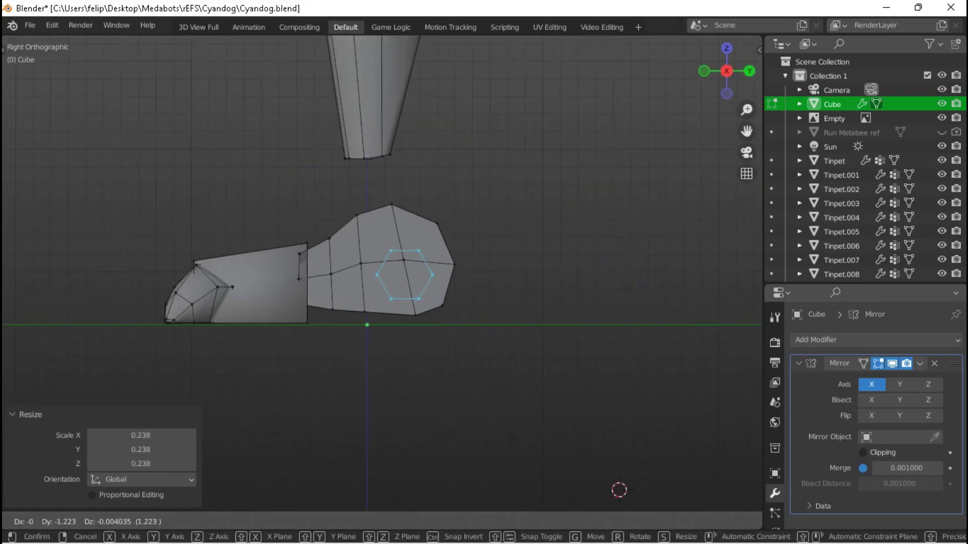
{"action": "key", "text": "Return"}
Move the hexagon along X against the heel's outer side and scale it up to about 1.28.
{"action": "scroll", "coordinate": [382, 274], "scroll_direction": "up", "scroll_amount": 1}
{"action": "middle_click_drag", "start_coordinate": [433, 282], "coordinate": [460, 417]}
{"action": "key", "text": "g"}
{"action": "key", "text": "x"}
{"action": "key", "text": "Return"}
{"action": "scroll", "coordinate": [460, 417], "scroll_direction": "up", "scroll_amount": 2}
{"action": "key", "text": "g"}
{"action": "key", "text": "x"}
{"action": "key", "text": "Return"}
{"action": "middle_click_drag", "start_coordinate": [504, 302], "coordinate": [564, 310]}
{"action": "key", "text": "s"}
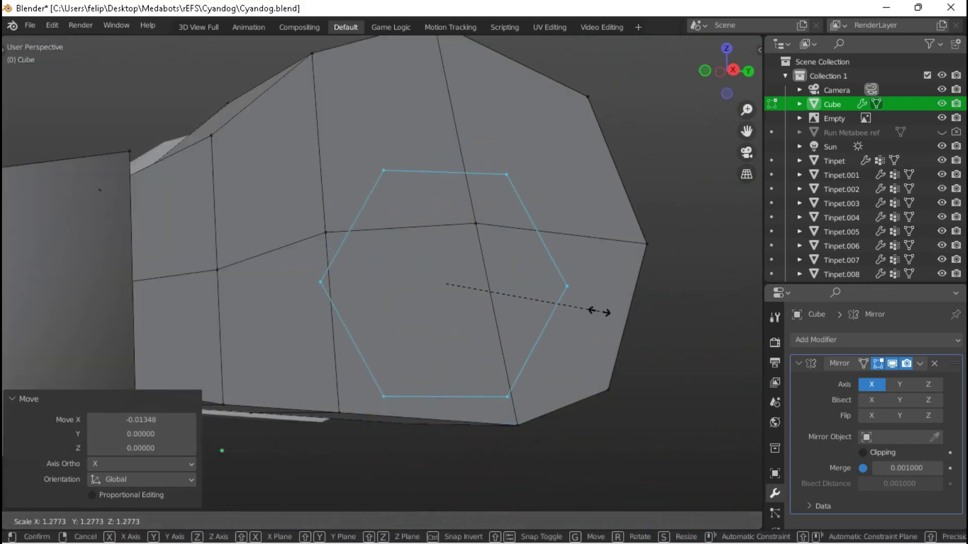
{"action": "left_click", "coordinate": [599, 312]}
Extrude the hexagon outward from the heel and scale the new outer ring to 0.796.
{"action": "scroll", "coordinate": [475, 309], "scroll_direction": "down", "scroll_amount": 4}
{"action": "key", "text": "KP_1"}
{"action": "key", "text": "KP_3"}
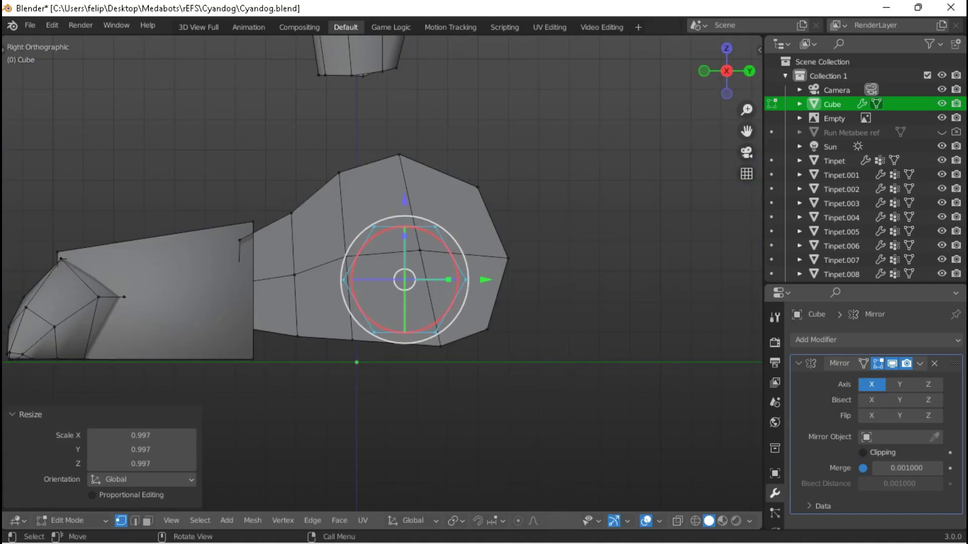
{"action": "key", "text": "KP_1"}
{"action": "middle_click_drag", "start_coordinate": [410, 279], "coordinate": [417, 212]}
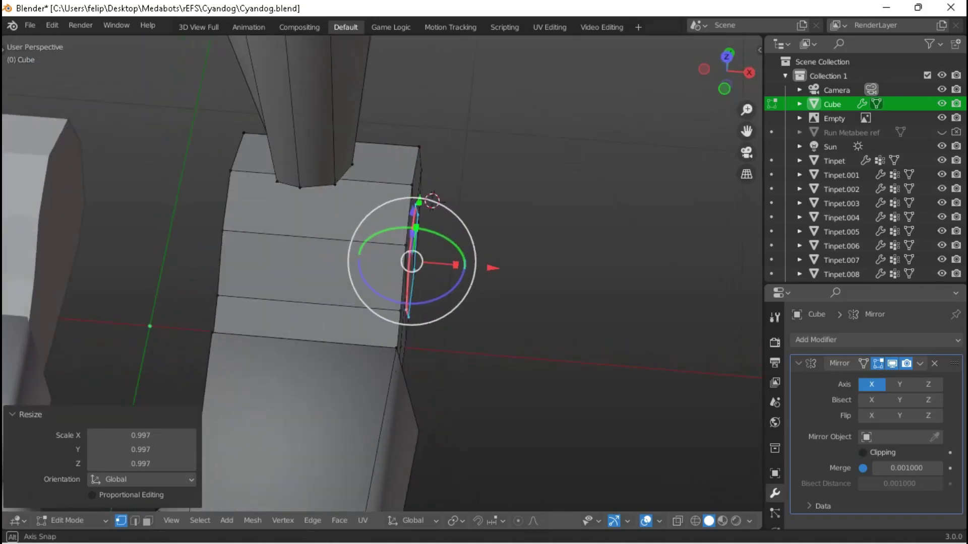
{"action": "key", "text": "g"}
{"action": "key", "text": "Return"}
{"action": "key", "text": "s"}
{"action": "left_click", "coordinate": [583, 309]}
{"action": "middle_click_drag", "start_coordinate": [583, 309], "coordinate": [484, 347]}
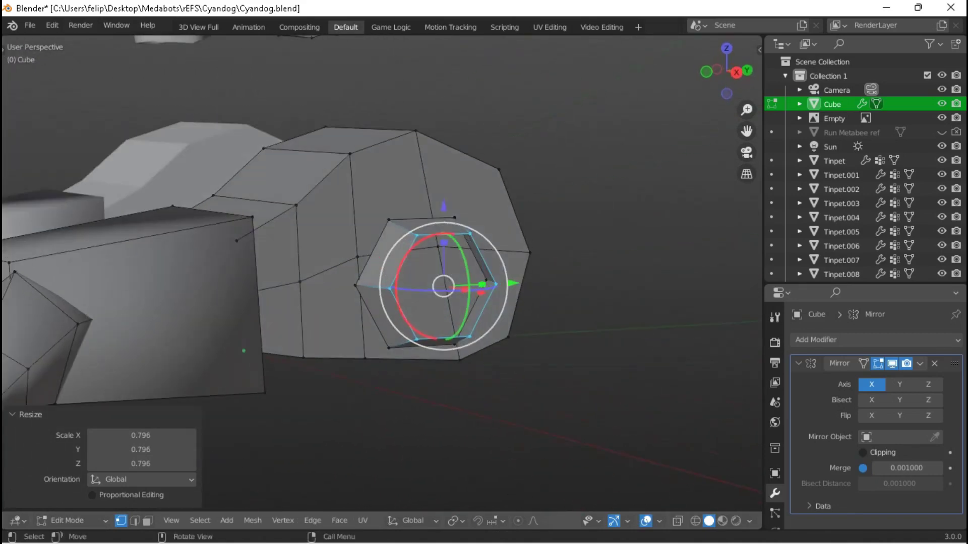
Extrude the hexagon's rim inward into a smaller inner ring and close the cap to a centre point.
{"action": "key", "text": "e"}
{"action": "key", "text": "Escape"}
{"action": "key", "text": "s"}
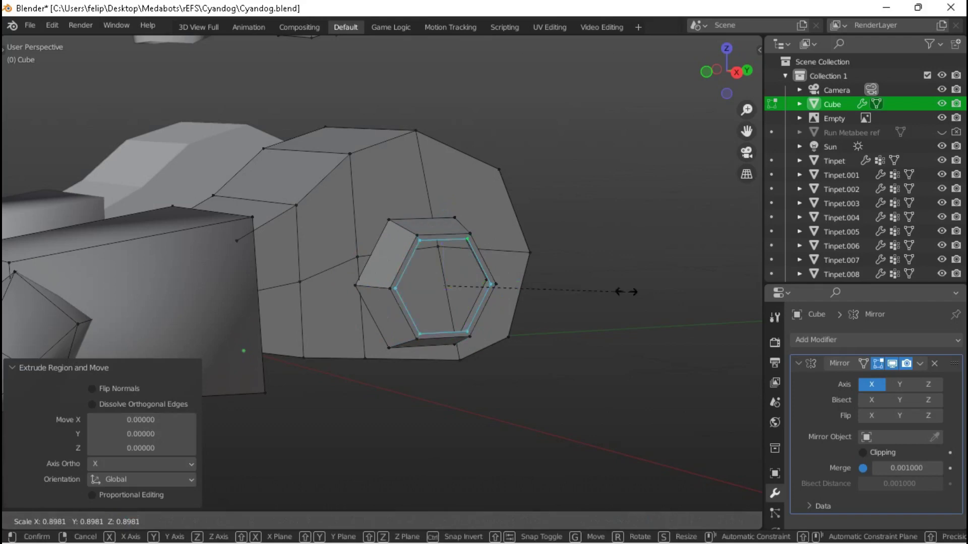
{"action": "key", "text": "Return"}
{"action": "key", "text": "e"}
{"action": "key", "text": "Escape"}
{"action": "key", "text": "Tab"}
{"action": "middle_click_drag", "start_coordinate": [383, 272], "coordinate": [313, 303]}
{"action": "key", "text": "Tab"}
{"action": "middle_click_drag", "start_coordinate": [420, 292], "coordinate": [343, 280]}
{"action": "key", "text": "e"}
{"action": "key", "text": "Return"}
Try to extrude the hexagonal cap's two rear bevel faces about 0.268 along Y.
{"action": "key", "text": "KP_3"}
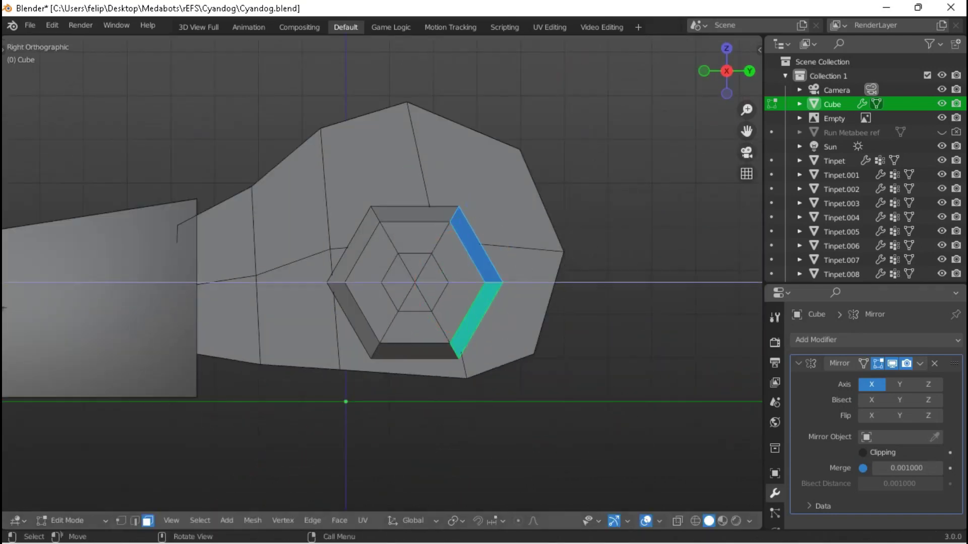
{"action": "key", "text": "e"}
{"action": "key", "text": "Escape"}
{"action": "left_click_drag", "start_coordinate": [548, 283], "coordinate": [665, 283]}
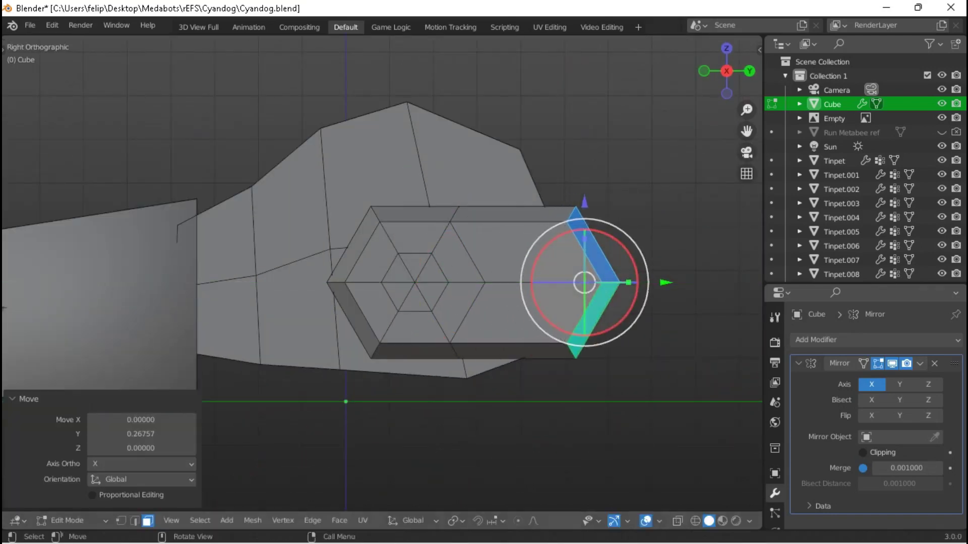
{"action": "key", "text": "ctrl+l"}
{"action": "key", "text": "ctrl+z"}
{"action": "key", "text": "ctrl+z"}
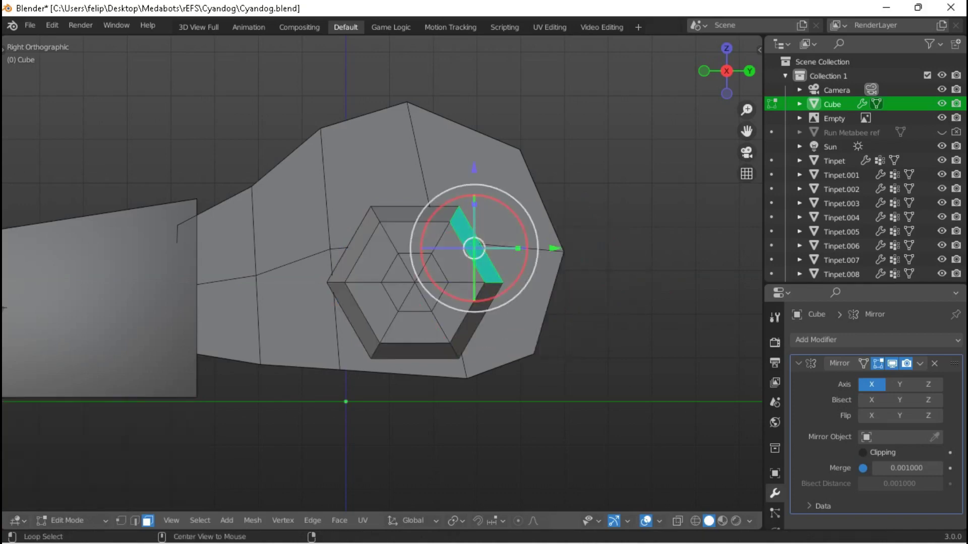
Rotate the whole hexagonal side cap about 9.4° so it tilts down toward the back of the heel.
{"action": "key", "text": "ctrl+l"}
{"action": "key", "text": "r"}
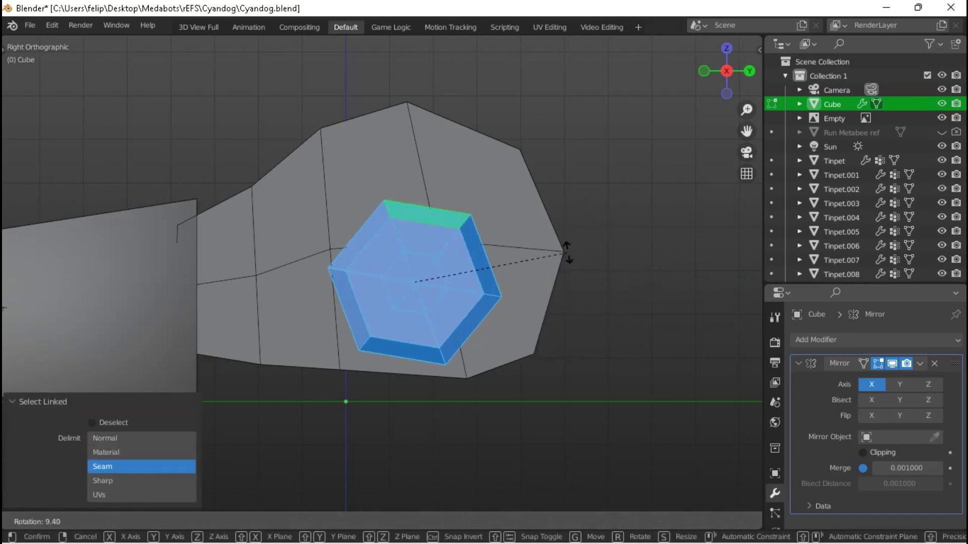
{"action": "left_click", "coordinate": [567, 252]}
{"action": "scroll", "coordinate": [566, 252], "scroll_direction": "down", "scroll_amount": 2}
Extrude the tilted cap's two rear bevel faces about 0.42 backward past the heel along their normal.
{"action": "left_click", "coordinate": [436, 267]}
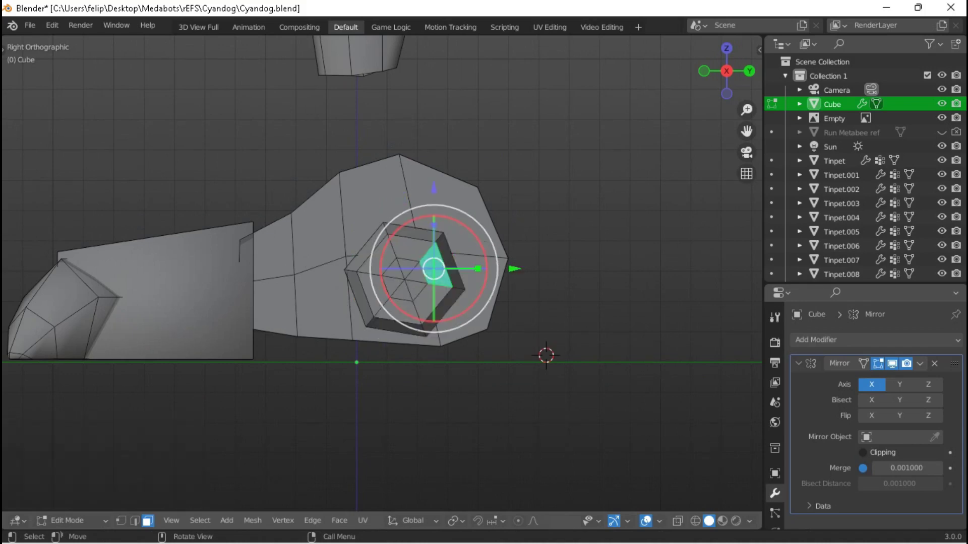
{"action": "key", "text": "e"}
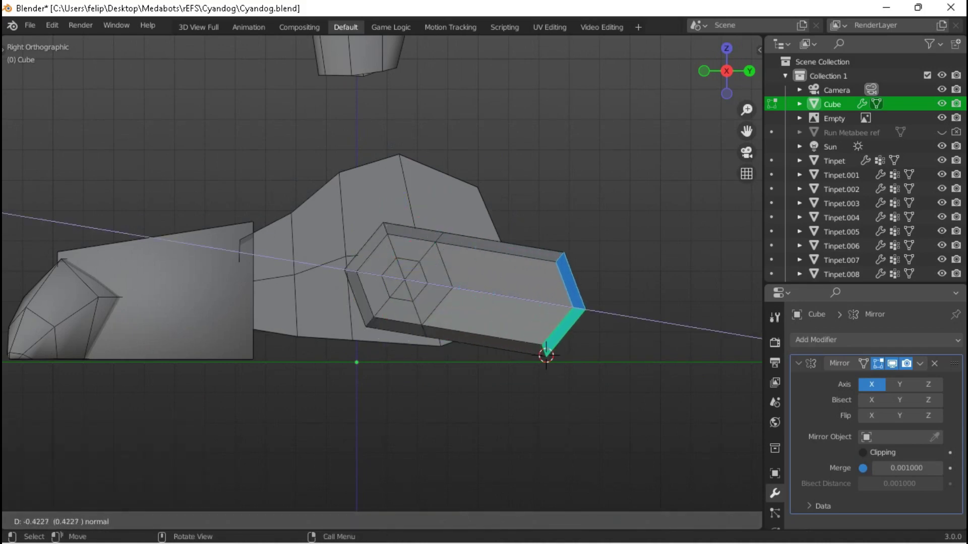
{"action": "left_click", "coordinate": [546, 353]}
{"action": "mouse_move", "coordinate": [557, 304]}
{"action": "middle_mouse_down"}
{"action": "mouse_move", "coordinate": [579, 304]}
{"action": "mouse_move", "coordinate": [547, 305]}
{"action": "middle_mouse_up"}
{"action": "left_click_drag", "start_coordinate": [547, 305], "coordinate": [510, 305]}
{"action": "middle_click_drag", "start_coordinate": [510, 306], "coordinate": [333, 340]}
Duplicate the complete lengthened cap in place and flip the copy's normals.
{"action": "key", "text": "l"}
{"action": "key", "text": "shift+d"}
{"action": "key", "text": "Escape"}
{"action": "key", "text": "alt+n"}
{"action": "left_click", "coordinate": [373, 296]}
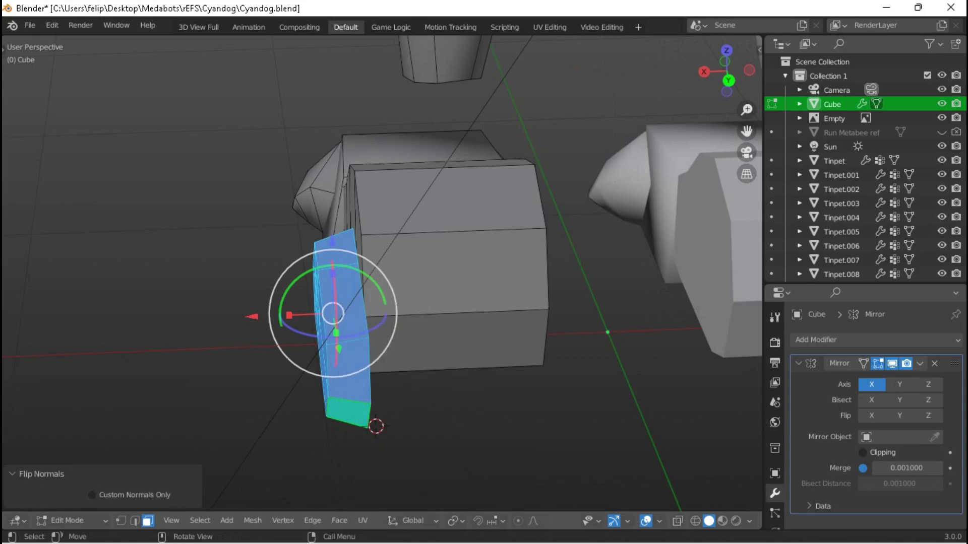
Mirror the copied cap with a scale of -1 along X and move it along X toward the heel's inner side.
{"action": "key", "text": "KP_1"}
{"action": "key", "text": "s"}
{"action": "key", "text": "x"}
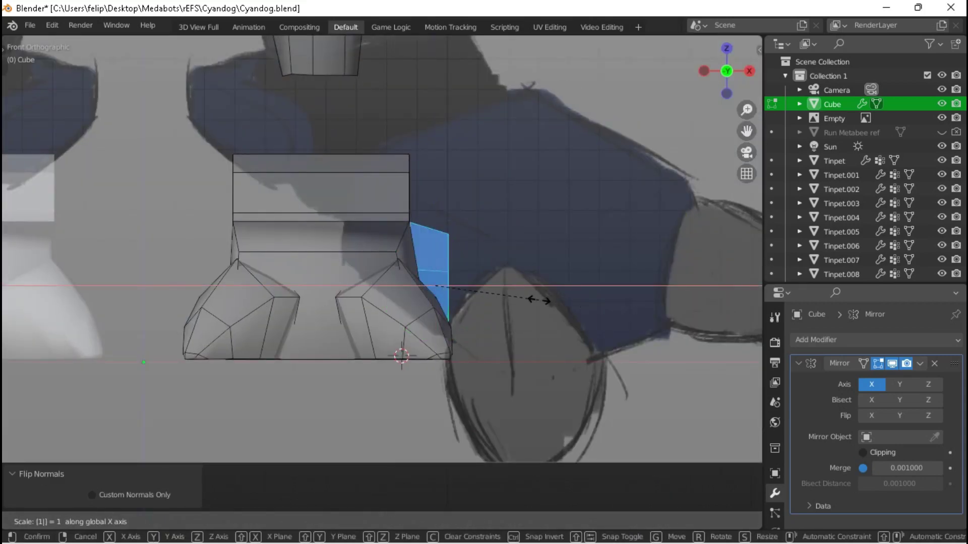
{"action": "key", "text": "Return"}
{"action": "key", "text": "g"}
{"action": "key", "text": "x"}
{"action": "key", "text": "Return"}
{"action": "key", "text": "alt+z"}
{"action": "key", "text": "g"}
{"action": "key", "text": "x"}
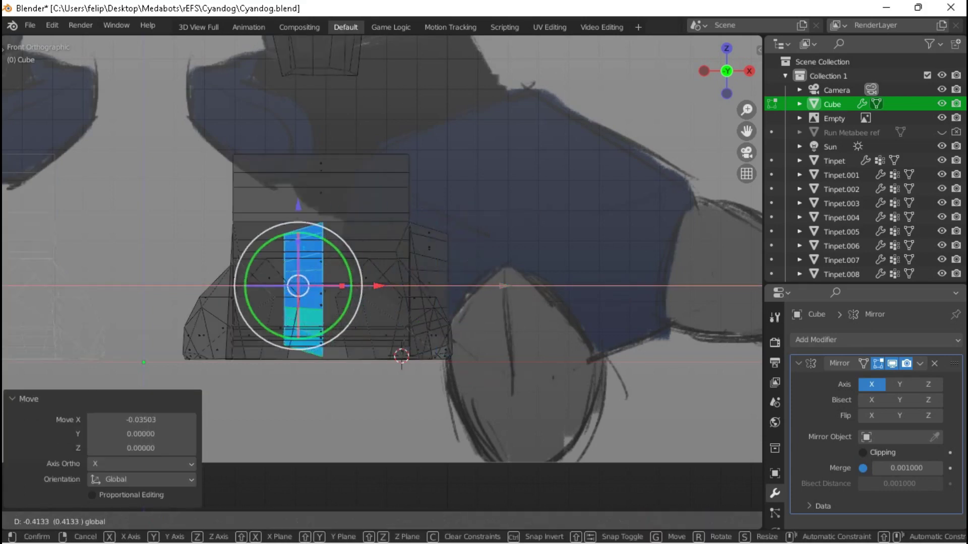
{"action": "key", "text": "Return"}
Fit the mirrored cap against the heel's inner side by moving it along X.
{"action": "key", "text": "z"}
{"action": "left_click", "coordinate": [398, 294]}
{"action": "mouse_move", "coordinate": [398, 294]}
{"action": "middle_mouse_down"}
{"action": "mouse_move", "coordinate": [352, 252]}
{"action": "mouse_move", "coordinate": [327, 282]}
{"action": "middle_mouse_up"}
{"action": "key", "text": "g"}
{"action": "key", "text": "x"}
{"action": "key", "text": "Return"}
{"action": "key", "text": "Tab"}
{"action": "middle_click_drag", "start_coordinate": [433, 302], "coordinate": [393, 293]}
{"action": "key", "text": "Tab"}
Flatten the cap's rear vertices to 0.149 along Y and move them slightly forward.
{"action": "scroll", "coordinate": [404, 293], "scroll_direction": "up", "scroll_amount": 5}
{"action": "key", "text": "s"}
{"action": "key", "text": "y"}
{"action": "key", "text": "Return"}
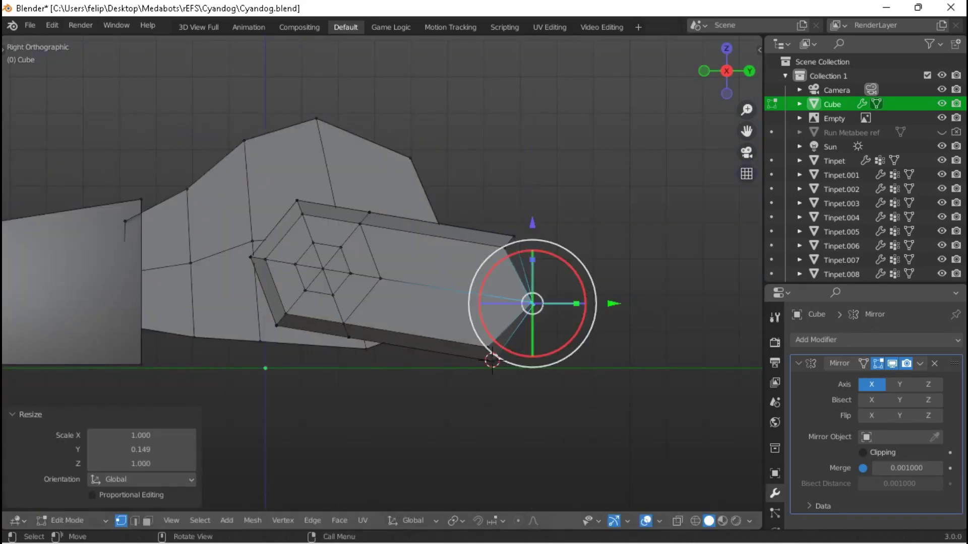
{"action": "key", "text": "g"}
{"action": "left_click", "coordinate": [508, 304]}
Add one loop cut to the outer cap's rear extension with a slide factor of -0.205.
{"action": "key", "text": "ctrl+r"}
{"action": "left_click", "coordinate": [476, 246]}
{"action": "left_click", "coordinate": [489, 248]}
{"action": "middle_click_drag", "start_coordinate": [489, 248], "coordinate": [378, 263]}
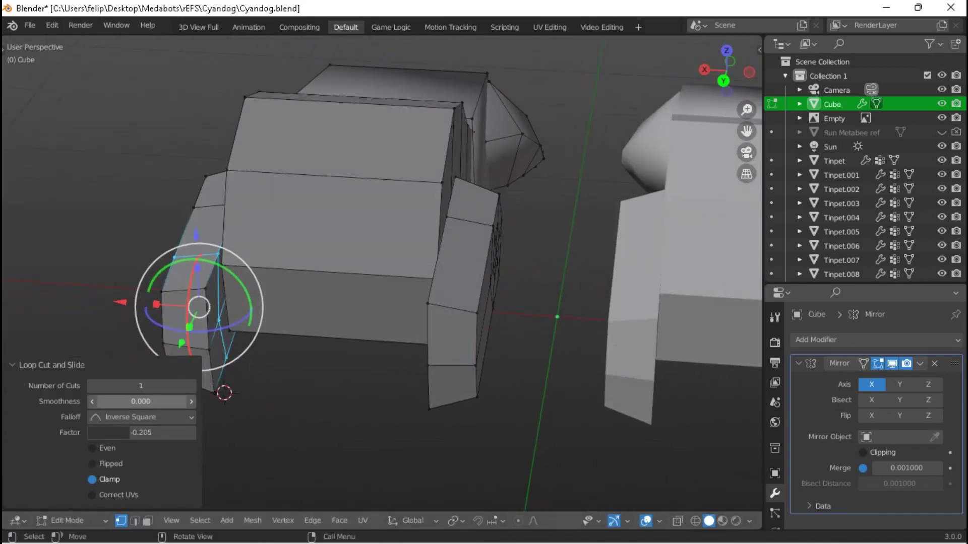
Extrude the inner side faces at the outer cap's rear end inward behind the heel.
{"action": "left_click", "coordinate": [214, 303]}
{"action": "middle_click_drag", "start_coordinate": [214, 303], "coordinate": [303, 313]}
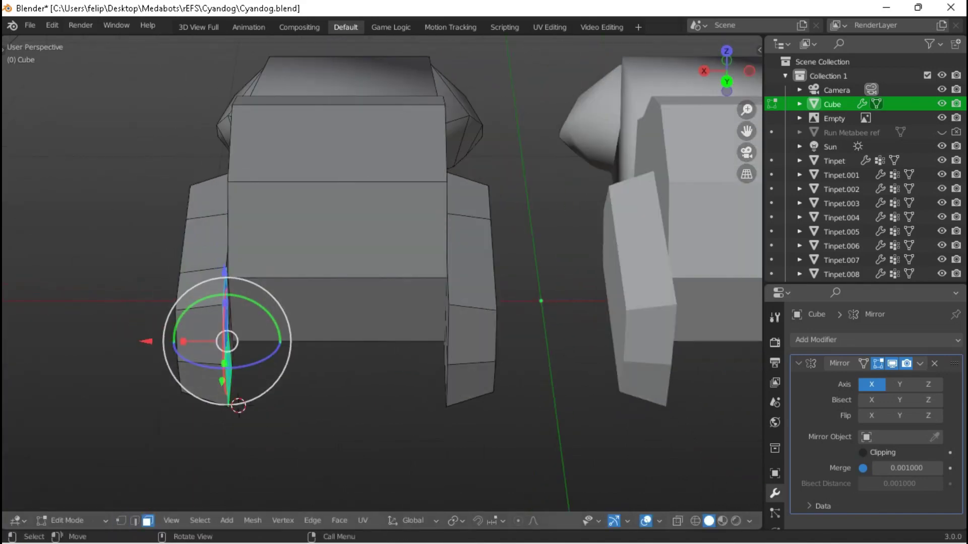
{"action": "key", "text": "e"}
{"action": "key", "text": "Return"}
{"action": "mouse_move", "coordinate": [332, 341]}
{"action": "middle_mouse_down"}
{"action": "mouse_move", "coordinate": [363, 322]}
{"action": "mouse_move", "coordinate": [412, 333]}
{"action": "mouse_move", "coordinate": [447, 255]}
{"action": "mouse_move", "coordinate": [477, 228]}
{"action": "mouse_move", "coordinate": [483, 243]}
{"action": "middle_mouse_up"}
Add a matching loop cut to the inner cap's rear extension with a slide of about -0.216, aligned in side view.
{"action": "key", "text": "shift+z"}
{"action": "key", "text": "KP_3"}
{"action": "key", "text": "KP_3"}
{"action": "key", "text": "KP_5"}
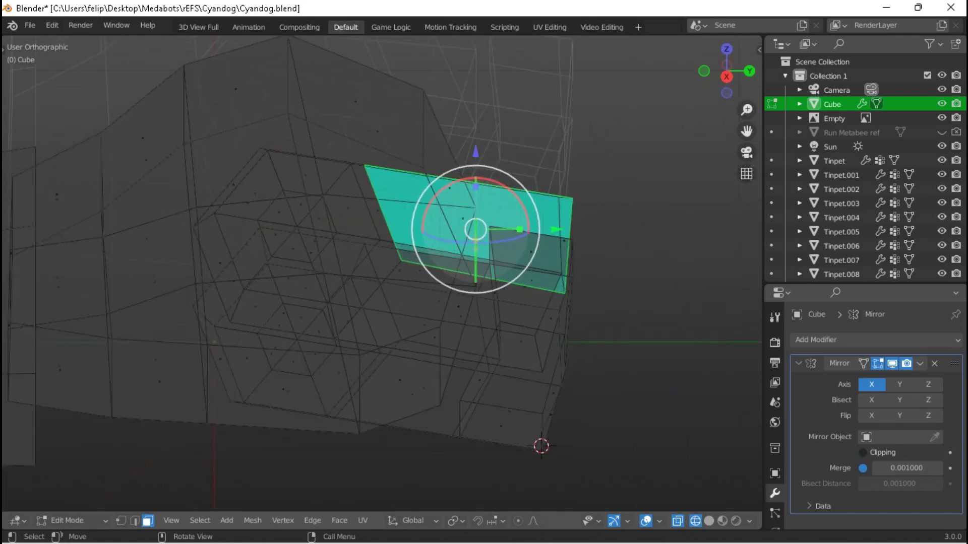
{"action": "left_click", "coordinate": [522, 195]}
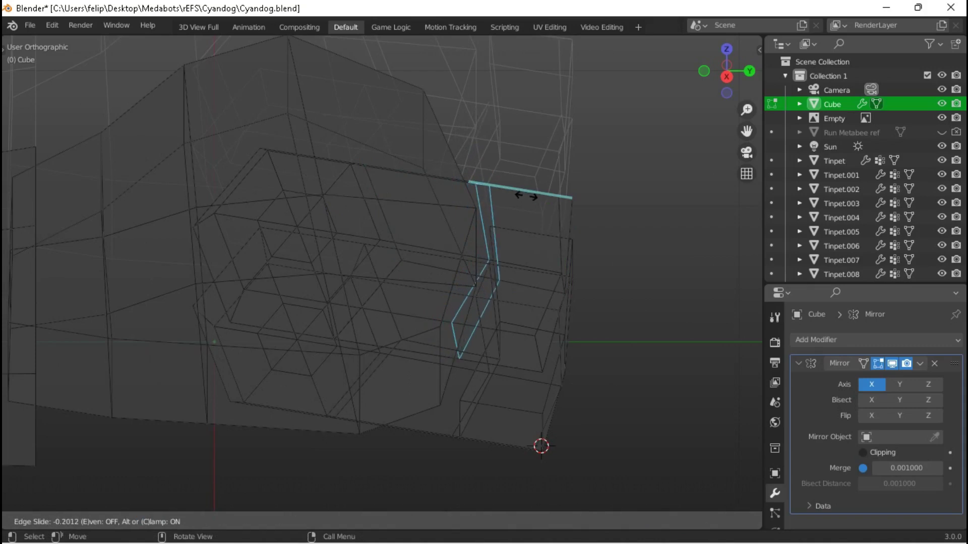
{"action": "left_click", "coordinate": [530, 197]}
{"action": "key", "text": "KP_3"}
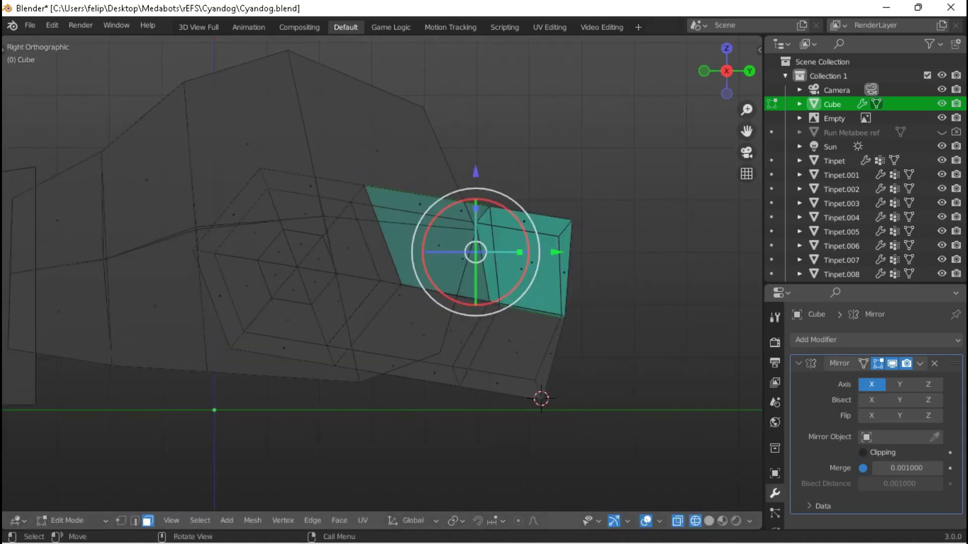
{"action": "double_click", "coordinate": [478, 204]}
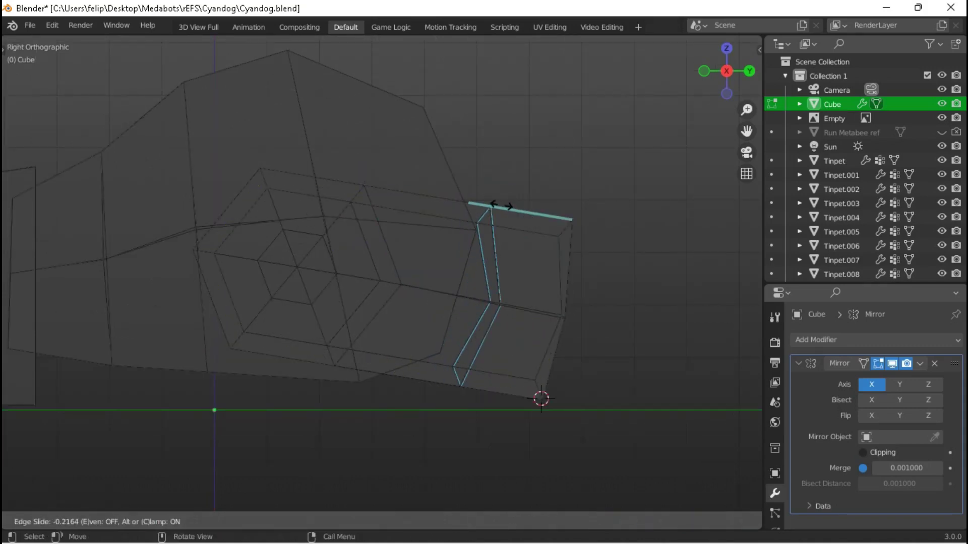
Delete the end faces where the rear extrusion and the opposite hexagonal cap face each other.
{"action": "mouse_move", "coordinate": [383, 282]}
{"action": "middle_mouse_down"}
{"action": "mouse_move", "coordinate": [333, 252]}
{"action": "mouse_move", "coordinate": [353, 237]}
{"action": "mouse_move", "coordinate": [355, 214]}
{"action": "mouse_move", "coordinate": [393, 202]}
{"action": "middle_mouse_up"}
{"action": "key", "text": "shift+z"}
{"action": "key", "text": "x"}
{"action": "left_click", "coordinate": [496, 363]}
{"action": "key", "text": "x"}
{"action": "left_click", "coordinate": [283, 384]}
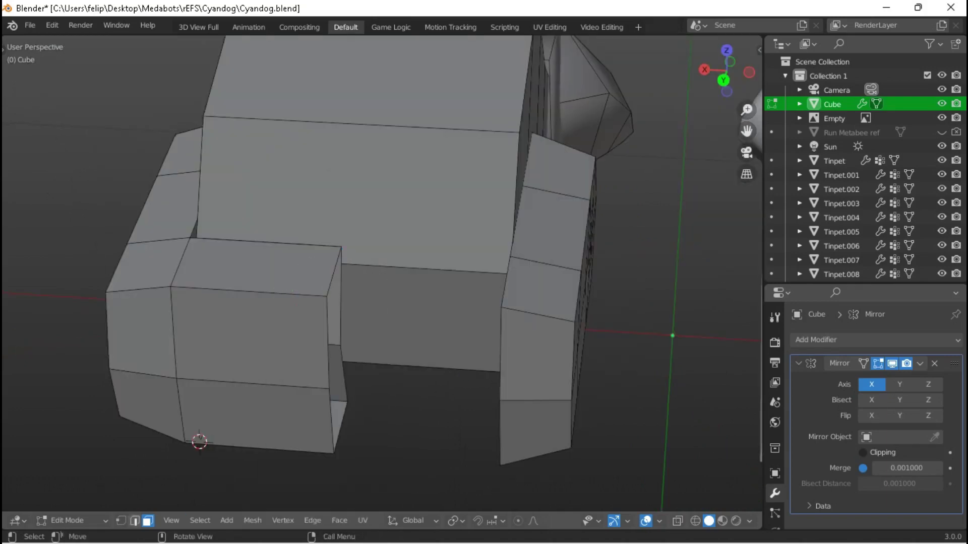
{"action": "left_click", "coordinate": [135, 521]}
{"action": "middle_click_drag", "start_coordinate": [383, 252], "coordinate": [539, 240]}
{"action": "key", "text": "Tab"}
{"action": "scroll", "coordinate": [489, 247], "scroll_direction": "down", "scroll_amount": 5}
{"action": "scroll", "coordinate": [509, 244], "scroll_direction": "down", "scroll_amount": 3}
{"action": "scroll", "coordinate": [539, 240], "scroll_direction": "up", "scroll_amount": 4}
Narrow the heel block's top edge along X to about half its width and scale the next edge row inward.
{"action": "key", "text": "KP_1"}
{"action": "scroll", "coordinate": [454, 338], "scroll_direction": "up", "scroll_amount": 6}
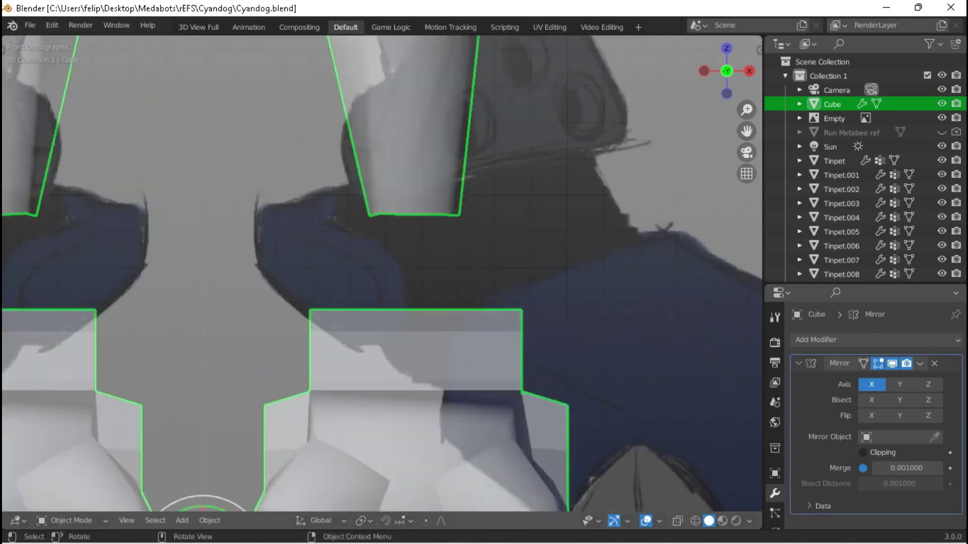
{"action": "key", "text": "Tab"}
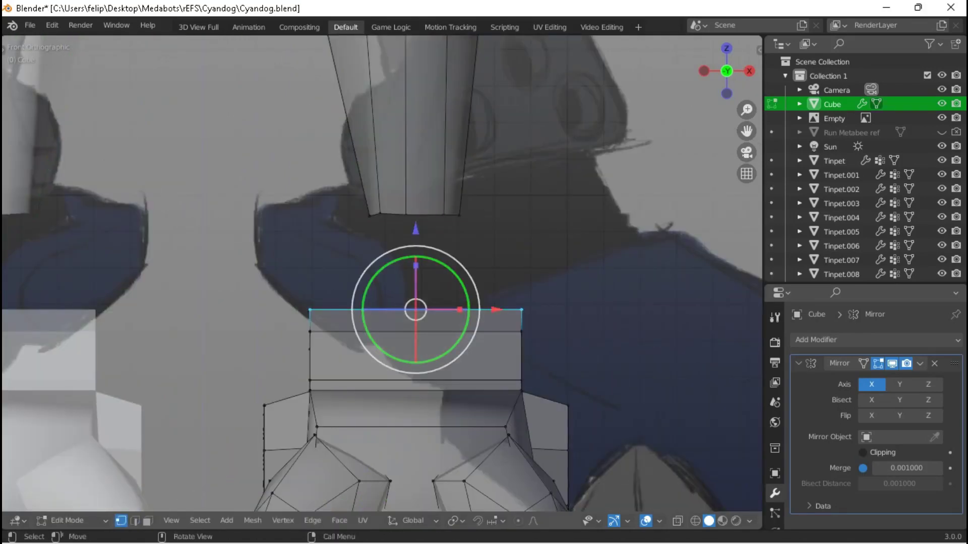
{"action": "key", "text": "s"}
{"action": "key", "text": "x"}
{"action": "left_click", "coordinate": [512, 300]}
{"action": "key", "text": "s"}
{"action": "key", "text": "x"}
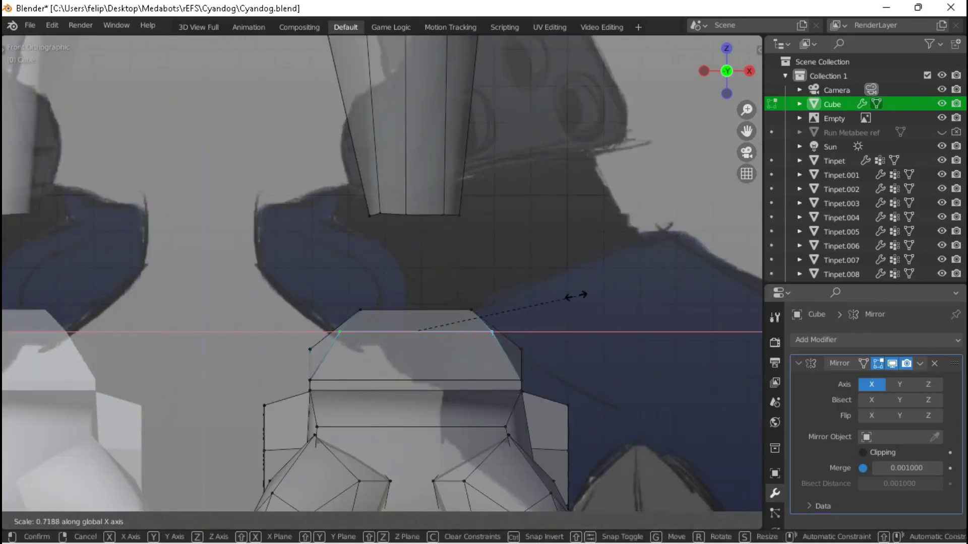
{"action": "left_click", "coordinate": [558, 300]}
Taper the heel block's remaining upper rows along X, scale its rear edge to about 0.742, and save the file.
{"action": "key", "text": "s"}
{"action": "key", "text": "x"}
{"action": "left_click", "coordinate": [564, 298]}
{"action": "key", "text": "s"}
{"action": "key", "text": "x"}
{"action": "left_click", "coordinate": [623, 304]}
{"action": "middle_click_drag", "start_coordinate": [623, 304], "coordinate": [532, 322]}
{"action": "key", "text": "s"}
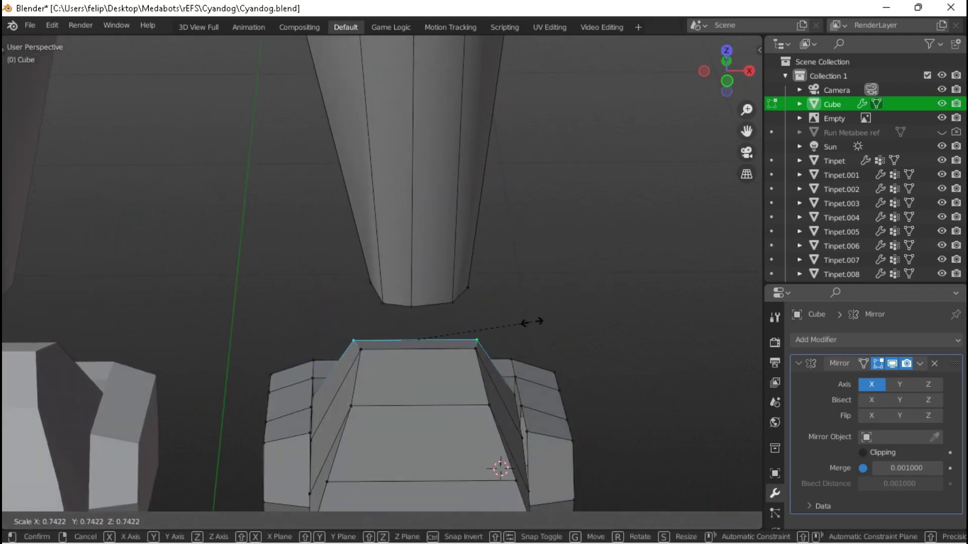
{"action": "left_click", "coordinate": [532, 321]}
{"action": "key", "text": "Tab"}
{"action": "middle_click_drag", "start_coordinate": [471, 439], "coordinate": [410, 447]}
{"action": "scroll", "coordinate": [446, 402], "scroll_direction": "down", "scroll_amount": 6}
{"action": "key", "text": "ctrl+s"}
Duplicate a front vertex from the shin's lower end and place the copy in front of the ankle.
{"action": "scroll", "coordinate": [446, 402], "scroll_direction": "up", "scroll_amount": 3}
{"action": "key", "text": "alt+a"}
{"action": "middle_click_drag", "start_coordinate": [445, 402], "coordinate": [408, 393]}
{"action": "scroll", "coordinate": [398, 403], "scroll_direction": "up", "scroll_amount": 4}
{"action": "key", "text": "Tab"}
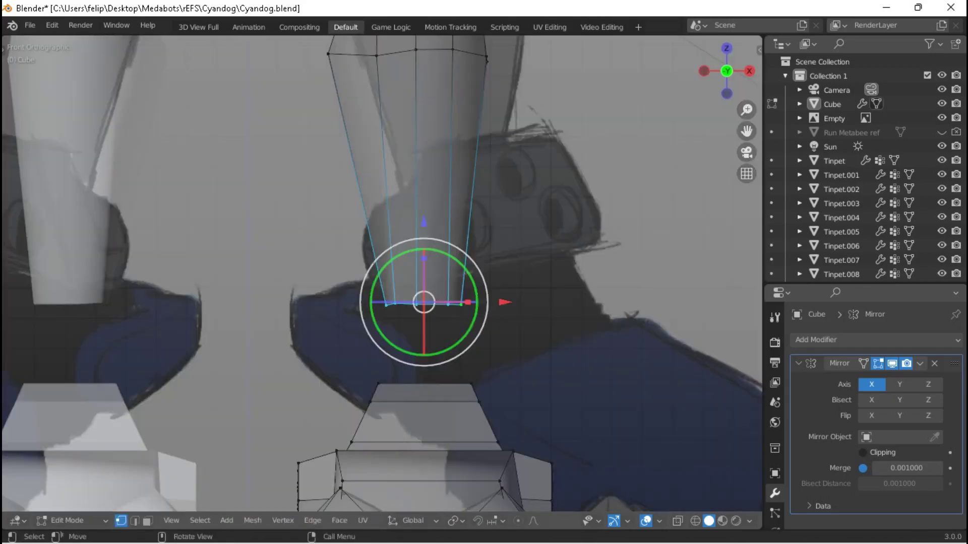
{"action": "scroll", "coordinate": [382, 274], "scroll_direction": "down", "scroll_amount": 2}
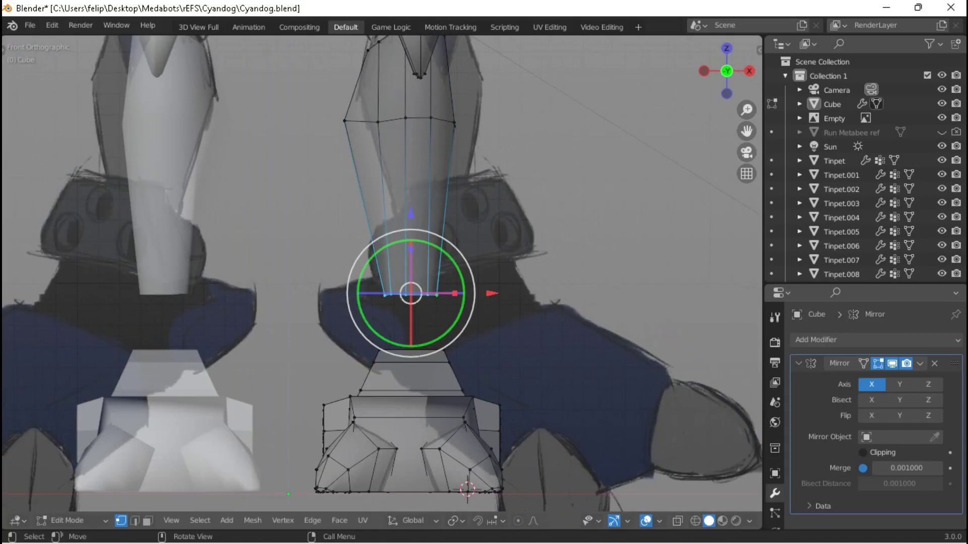
{"action": "scroll", "coordinate": [381, 274], "scroll_direction": "up", "scroll_amount": 1}
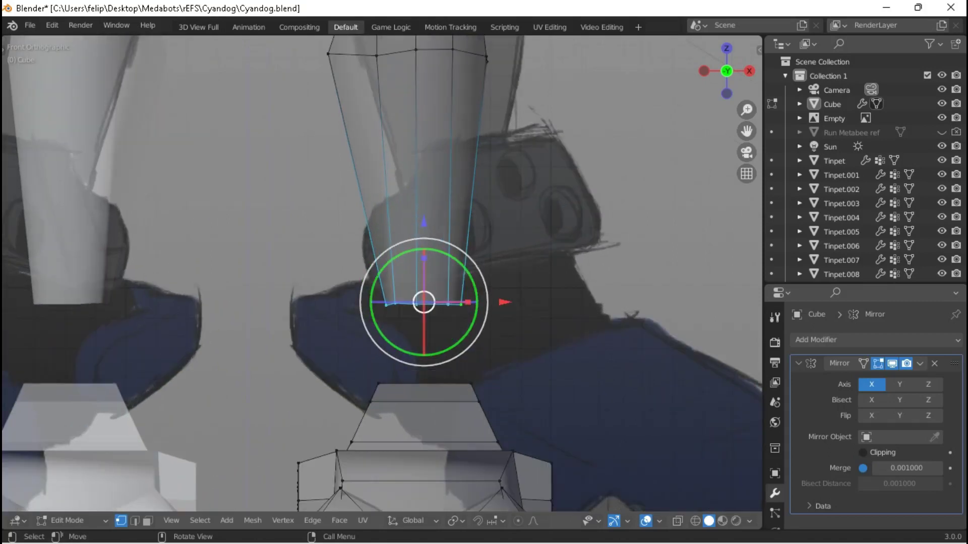
{"action": "middle_click_drag", "start_coordinate": [383, 272], "coordinate": [422, 283]}
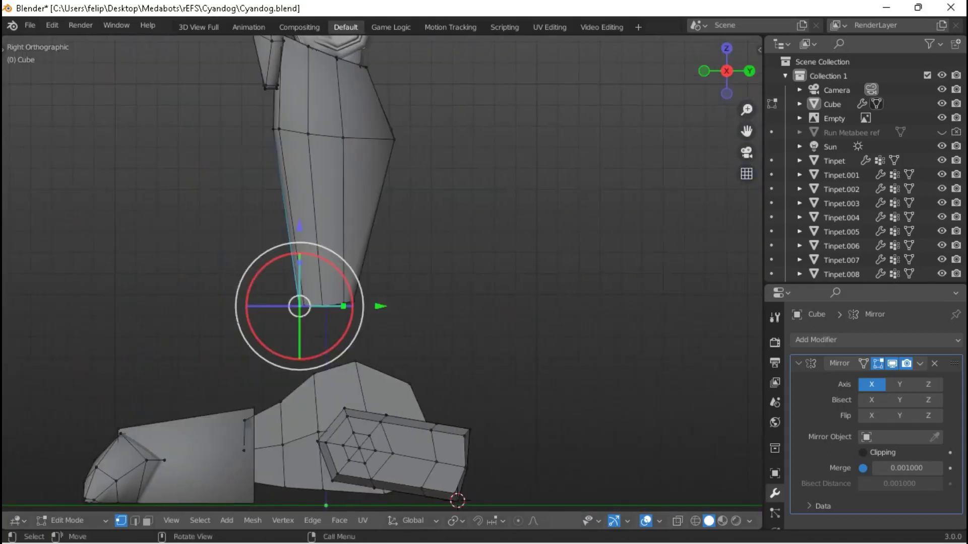
{"action": "key", "text": "g"}
{"action": "key", "text": "shift+d"}
{"action": "key", "text": "KP_1"}
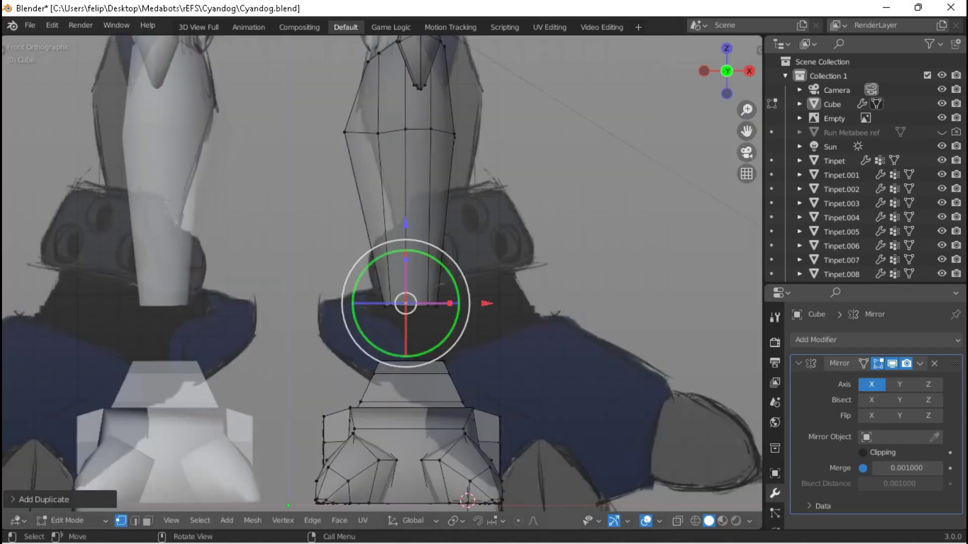
{"action": "key", "text": "Return"}
Extrude the vertex about 0.336 along X into an edge and extrude that edge downward along Z into a plate.
{"action": "key", "text": "e"}
{"action": "key", "text": "x"}
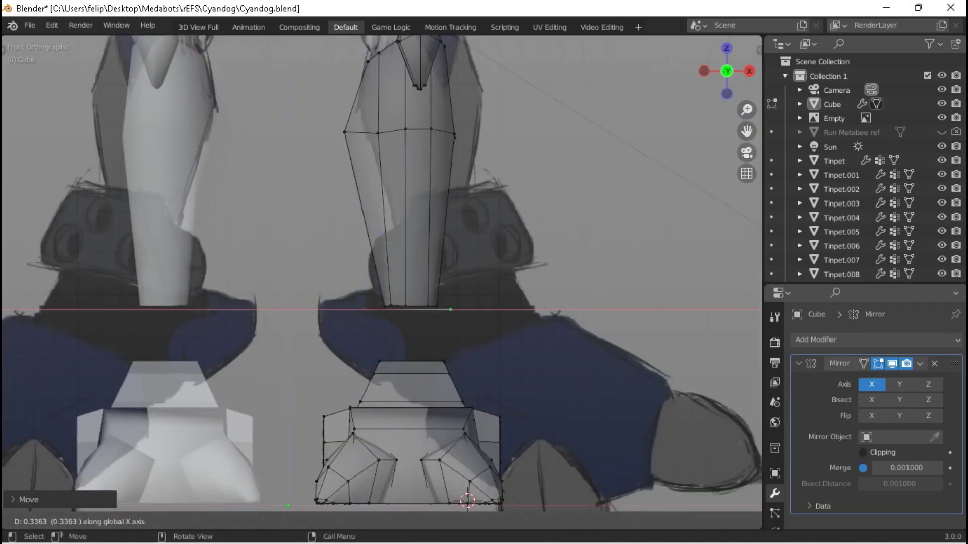
{"action": "key", "text": "Return"}
{"action": "key", "text": "ctrl+z"}
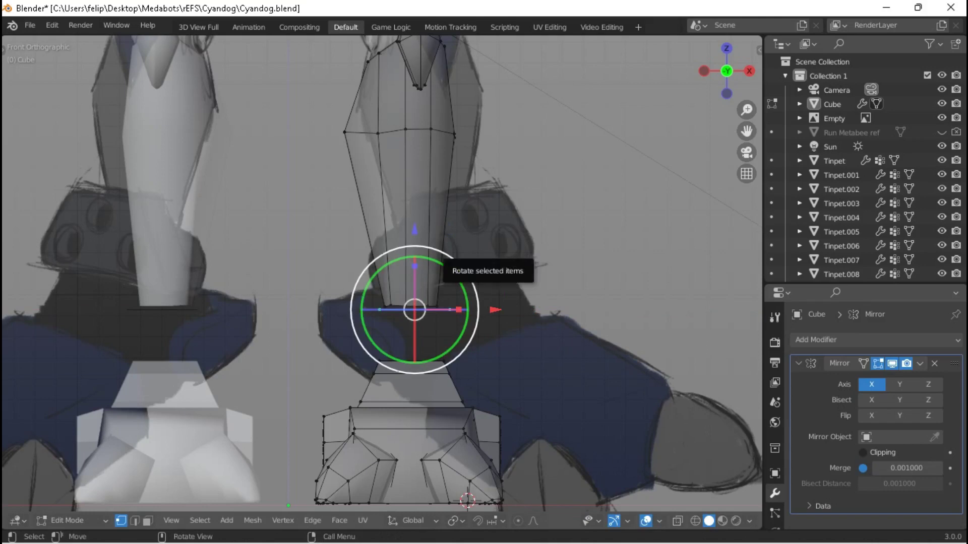
{"action": "key", "text": "e"}
{"action": "key", "text": "z"}
{"action": "key", "text": "Return"}
Widen the ankle plate's lower edge by scaling it to about 1.8 and move the edge forward along Y.
{"action": "key", "text": "s"}
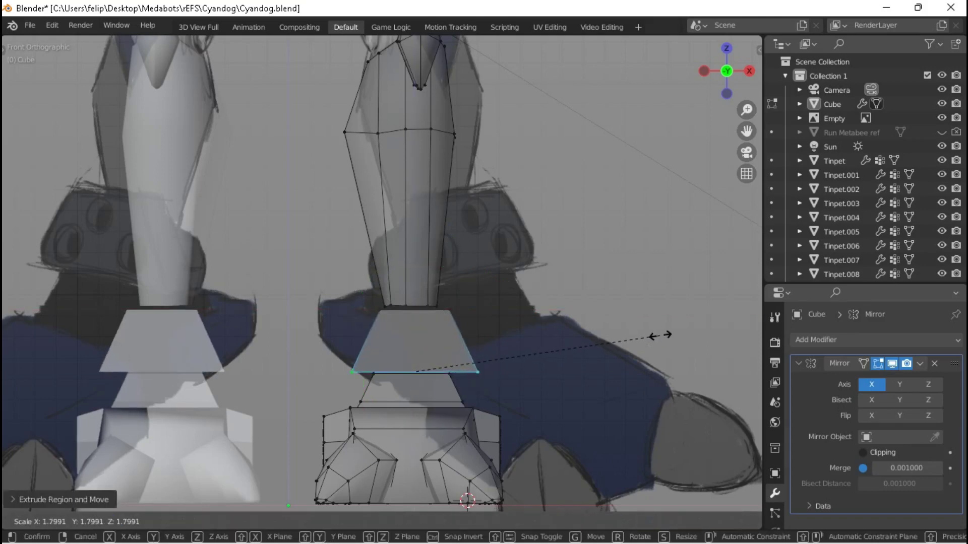
{"action": "key", "text": "Return"}
{"action": "middle_click_drag", "start_coordinate": [665, 335], "coordinate": [385, 292]}
{"action": "key", "text": "g"}
{"action": "key", "text": "y"}
{"action": "key", "text": "Return"}
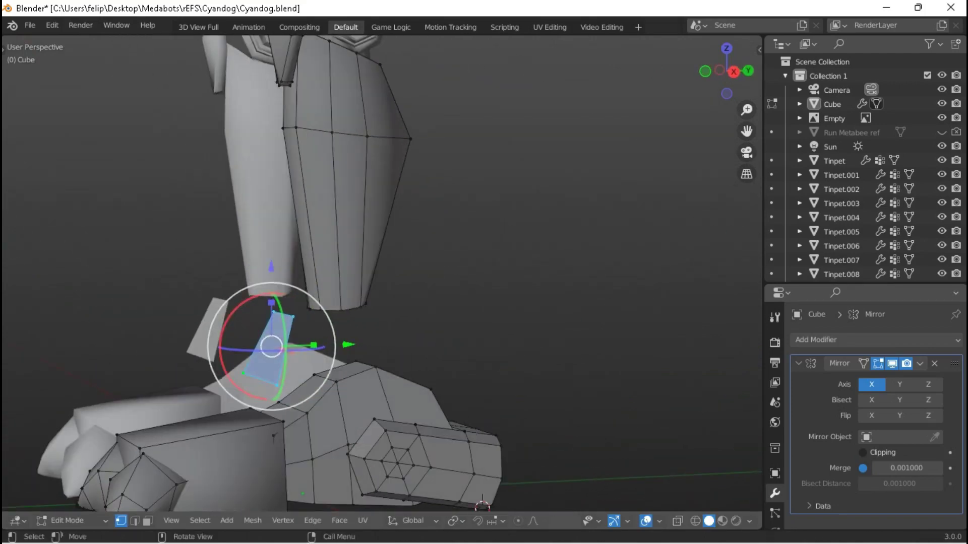
Extrude the ankle plate forward into a block and scale down its new front face.
{"action": "key", "text": "KP_3"}
{"action": "key", "text": "Return"}
{"action": "key", "text": "s"}
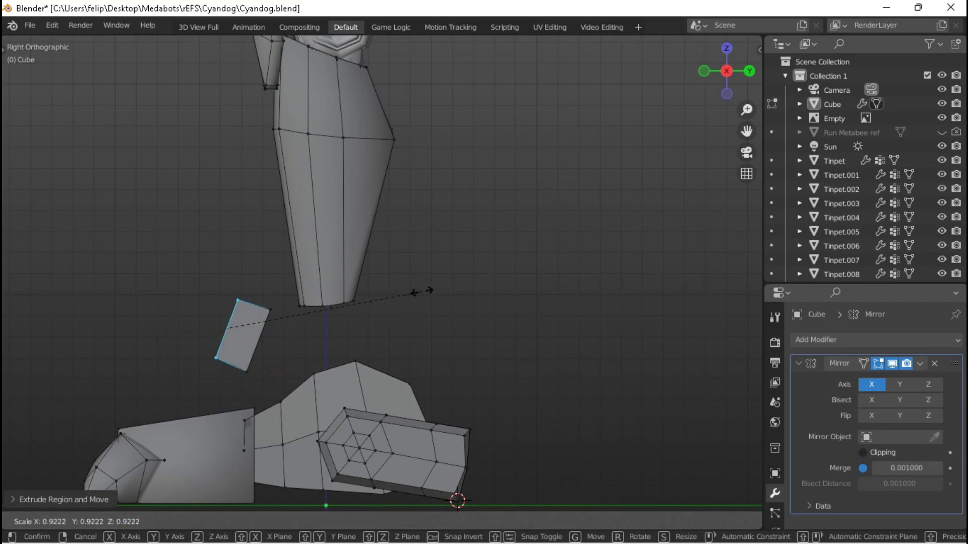
{"action": "left_click", "coordinate": [363, 292]}
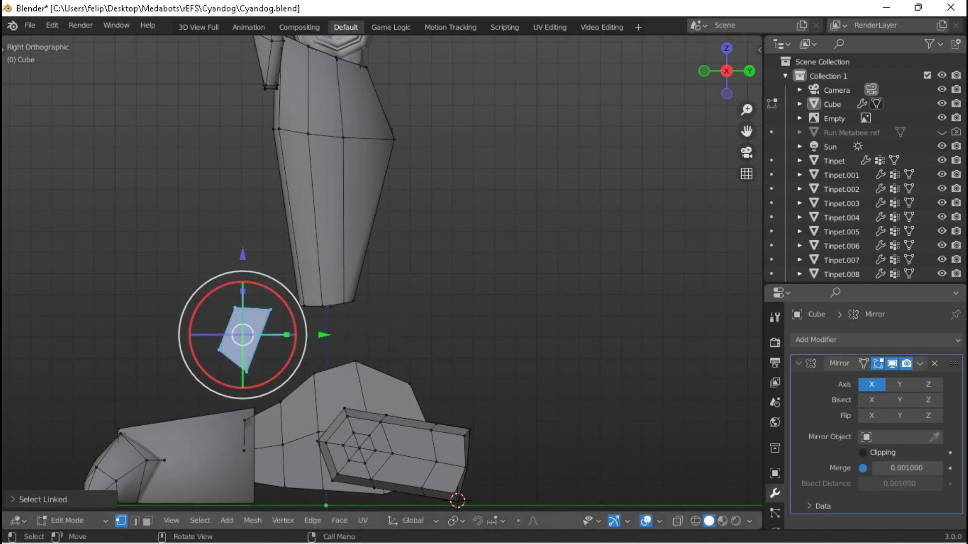
Move the ankle guard block toward the shin's lower end and reposition its front vertices in side view.
{"action": "key", "text": "g"}
{"action": "key", "text": "Return"}
{"action": "key", "text": "alt+z"}
{"action": "key", "text": "g"}
{"action": "key", "text": "Escape"}
{"action": "left_click", "coordinate": [291, 311]}
{"action": "key", "text": "g"}
{"action": "key", "text": "Escape"}
{"action": "key", "text": "g"}
{"action": "key", "text": "Return"}
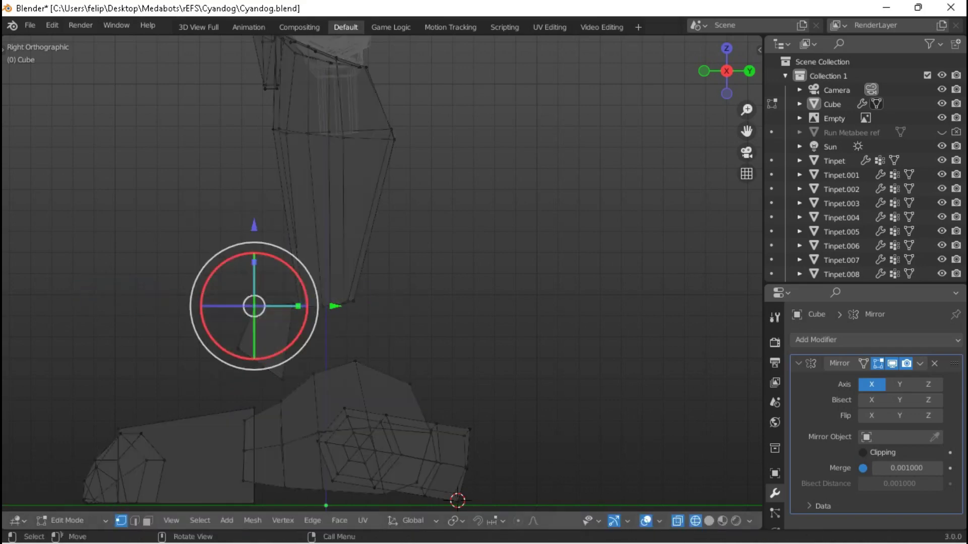
{"action": "key", "text": "g"}
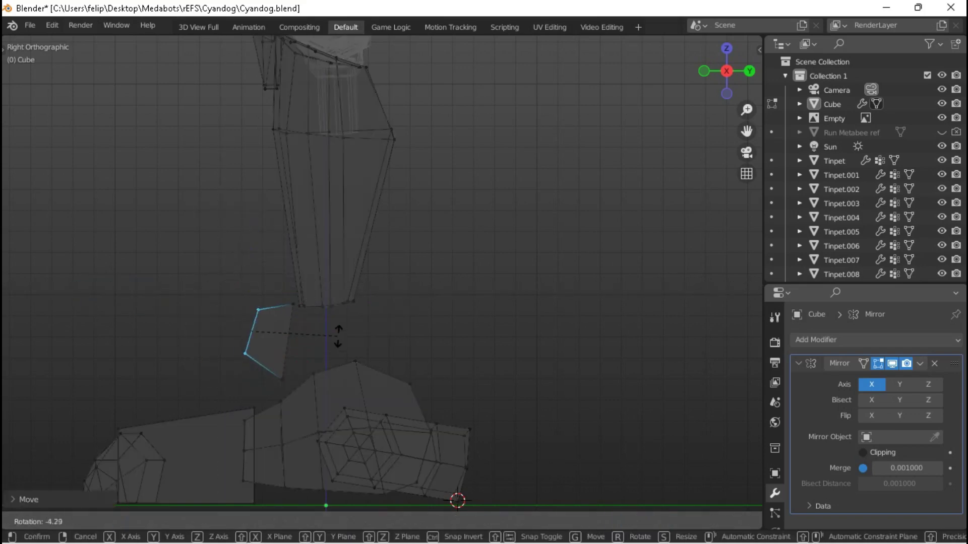
{"action": "key", "text": "Escape"}
Return to solid shading and extrude the ankle guard's rear face backward toward the shin.
{"action": "key", "text": "Tab"}
{"action": "middle_click_drag", "start_coordinate": [337, 336], "coordinate": [398, 308]}
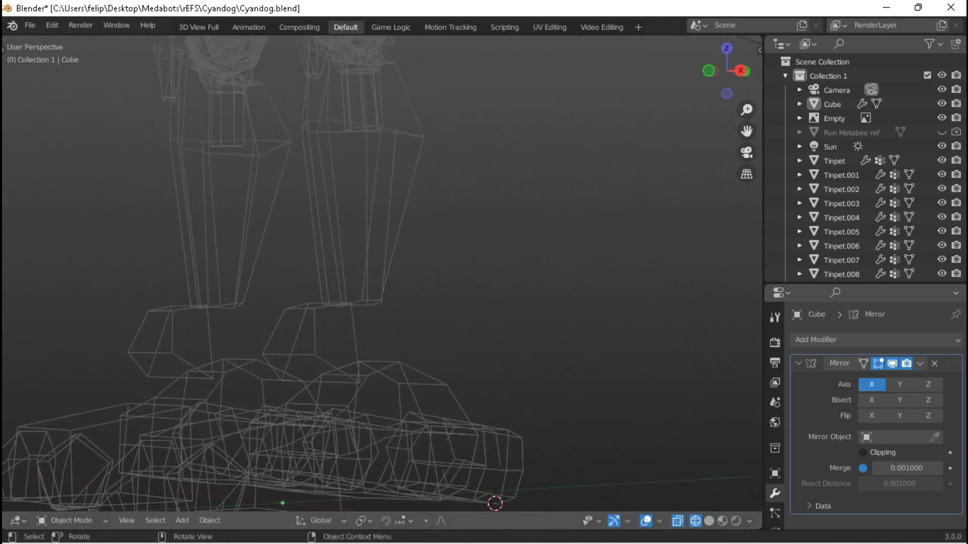
{"action": "key", "text": "shift+z"}
{"action": "scroll", "coordinate": [383, 273], "scroll_direction": "down", "scroll_amount": 5}
{"action": "key", "text": "Tab"}
{"action": "key", "text": "KP_Decimal"}
{"action": "middle_click_drag", "start_coordinate": [383, 272], "coordinate": [363, 277]}
{"action": "key", "text": "KP_3"}
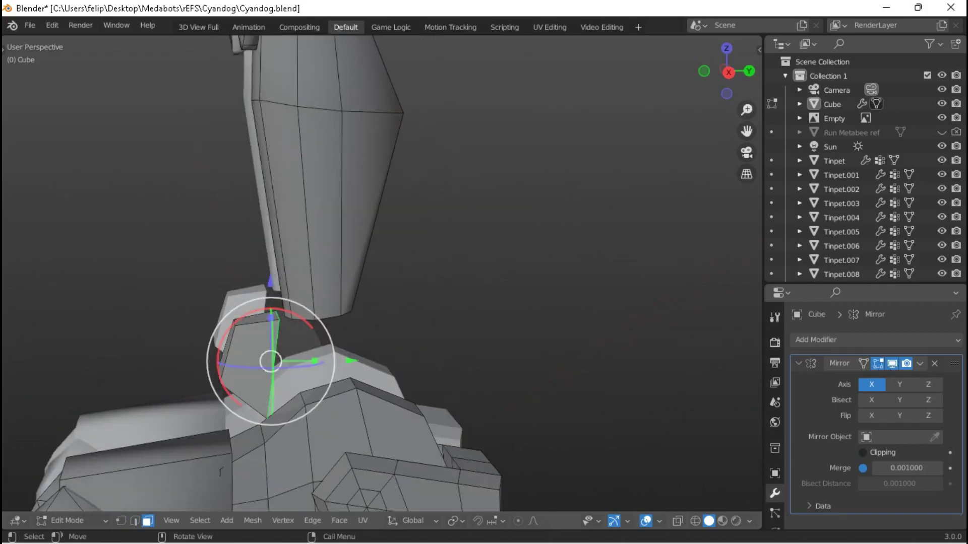
{"action": "key", "text": "Return"}
Divide the ankle guard across its width with two vertical loop cuts.
{"action": "middle_click_drag", "start_coordinate": [383, 272], "coordinate": [363, 257]}
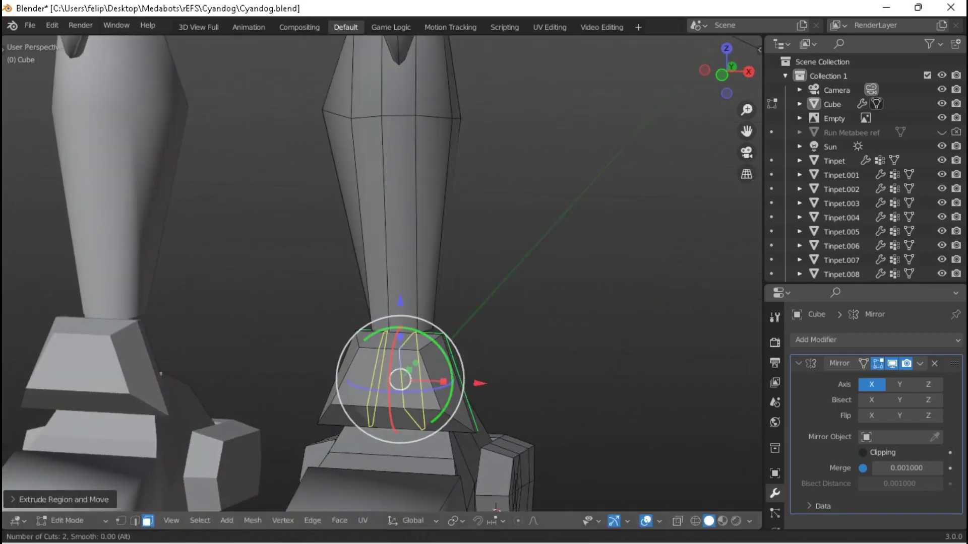
{"action": "left_click", "coordinate": [388, 345]}
{"action": "middle_click_drag", "start_coordinate": [388, 344], "coordinate": [312, 348]}
{"action": "middle_click_drag", "start_coordinate": [383, 273], "coordinate": [428, 252]}
Extrude the ankle guard's rear side faces into pointed wings beside the shin, scaling and moving their ends.
{"action": "key", "text": "e"}
{"action": "key", "text": "Return"}
{"action": "key", "text": "g"}
{"action": "key", "text": "Return"}
{"action": "key", "text": "s"}
{"action": "key", "text": "Return"}
{"action": "key", "text": "g"}
{"action": "key", "text": "Return"}
{"action": "middle_click_drag", "start_coordinate": [383, 272], "coordinate": [434, 242]}
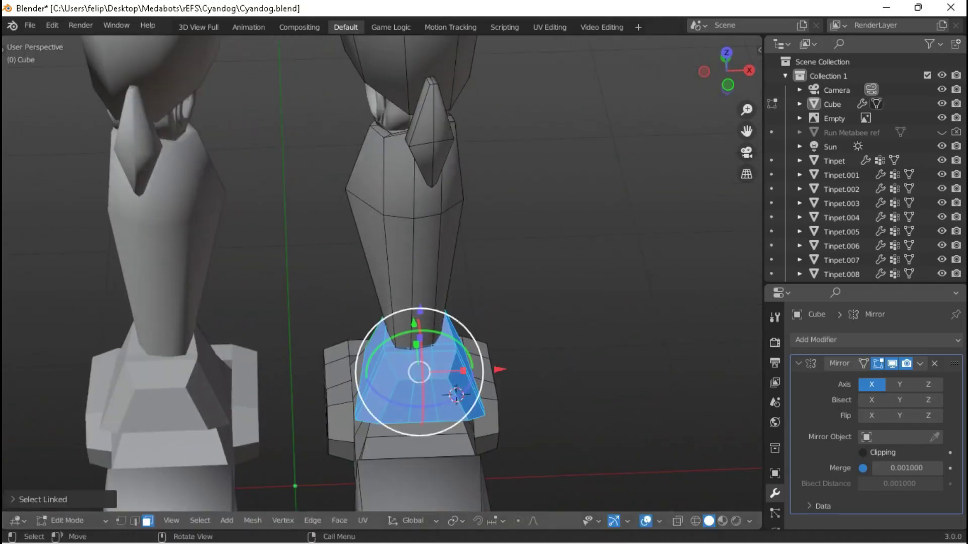
Shift the whole ankle guard along the X axis to align it beneath the shin.
{"action": "key", "text": "g"}
{"action": "key", "text": "x"}
{"action": "key", "text": "Return"}
{"action": "scroll", "coordinate": [457, 395], "scroll_direction": "down", "scroll_amount": 3}
{"action": "middle_click_drag", "start_coordinate": [456, 454], "coordinate": [473, 452]}
{"action": "scroll", "coordinate": [382, 274], "scroll_direction": "up", "scroll_amount": 3}
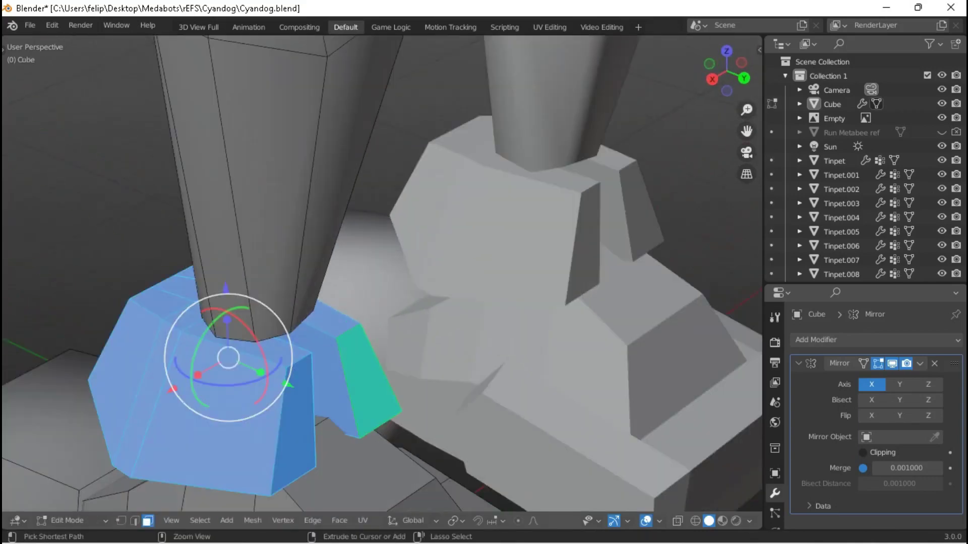
Loop-cut the ankle guard's rear wings and join them behind the shin, deleting their facing end faces.
{"action": "key", "text": "ctrl+r"}
{"action": "key", "text": "Return"}
{"action": "key", "text": "Return"}
{"action": "middle_click_drag", "start_coordinate": [333, 353], "coordinate": [341, 347]}
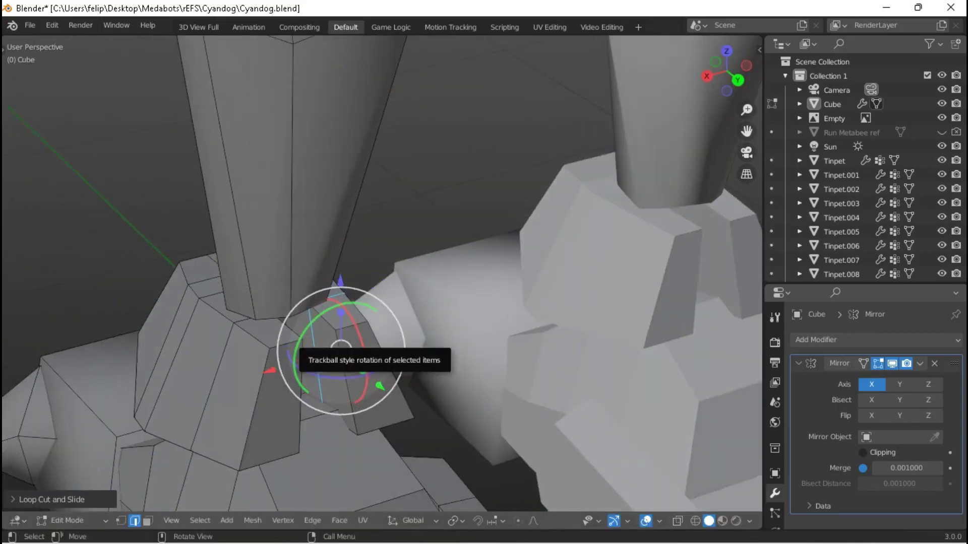
{"action": "middle_click_drag", "start_coordinate": [383, 273], "coordinate": [404, 262]}
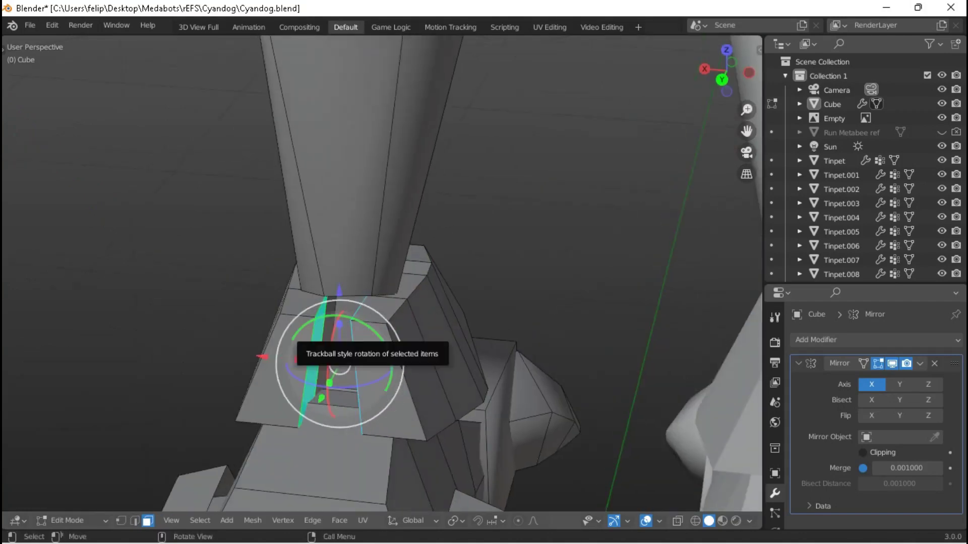
{"action": "key", "text": "x"}
{"action": "left_click", "coordinate": [276, 337]}
{"action": "middle_click_drag", "start_coordinate": [277, 337], "coordinate": [373, 308]}
{"action": "middle_click_drag", "start_coordinate": [343, 411], "coordinate": [383, 398]}
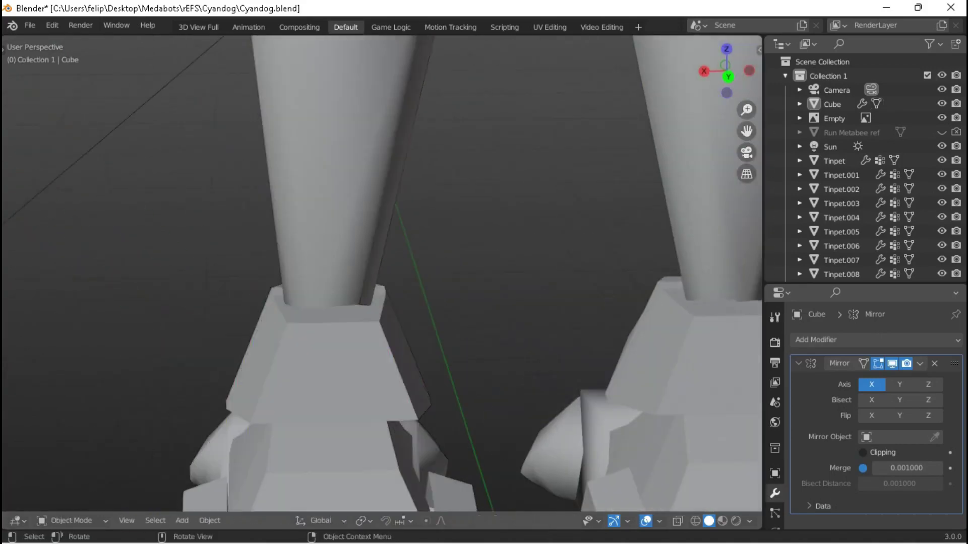
Move the shin's lower edge loop upward, clear of the ankle guard's top.
{"action": "middle_click_drag", "start_coordinate": [383, 398], "coordinate": [403, 393]}
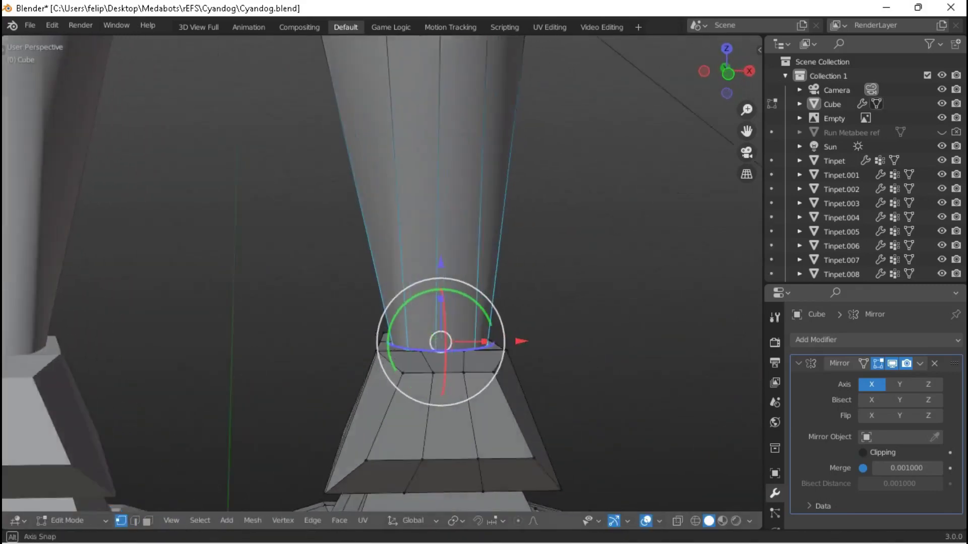
{"action": "key", "text": "g"}
{"action": "key", "text": "Return"}
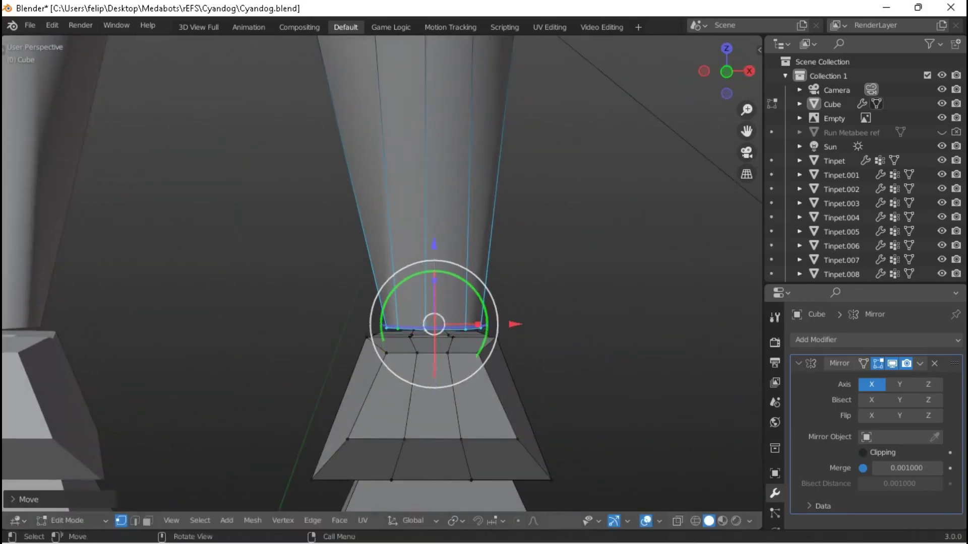
Extrude the shin's lower edge loop and scale the new loop inward to form an inner rim.
{"action": "key", "text": "e"}
{"action": "key", "text": "s"}
{"action": "key", "text": "period"}
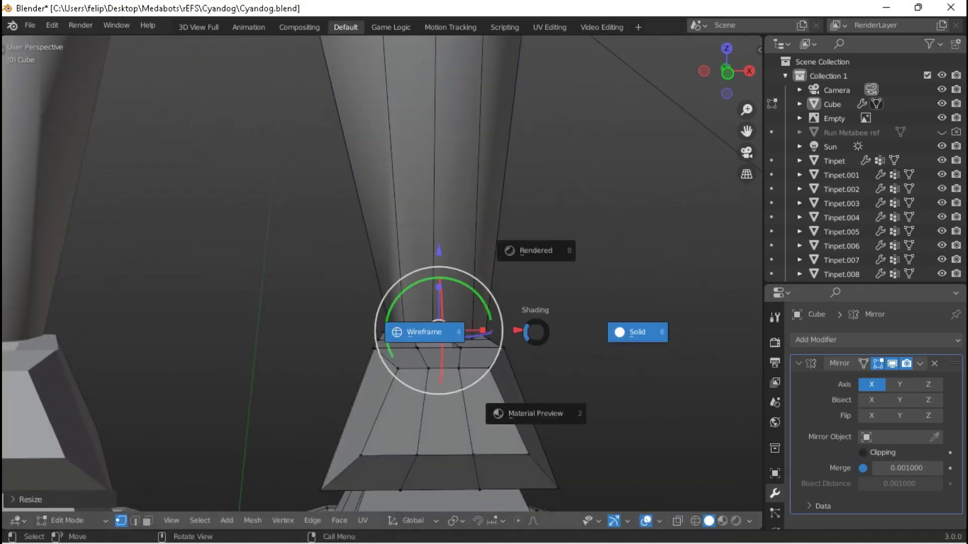
{"action": "key", "text": "alt+z"}
{"action": "key", "text": "s"}
{"action": "key", "text": "Return"}
{"action": "key", "text": "Tab"}
{"action": "mouse_move", "coordinate": [454, 444]}
{"action": "middle_mouse_down"}
{"action": "mouse_move", "coordinate": [384, 367]}
{"action": "mouse_move", "coordinate": [352, 393]}
{"action": "mouse_move", "coordinate": [298, 388]}
{"action": "mouse_move", "coordinate": [353, 378]}
{"action": "middle_mouse_up"}
{"action": "key", "text": "z"}
{"action": "left_click", "coordinate": [487, 367]}
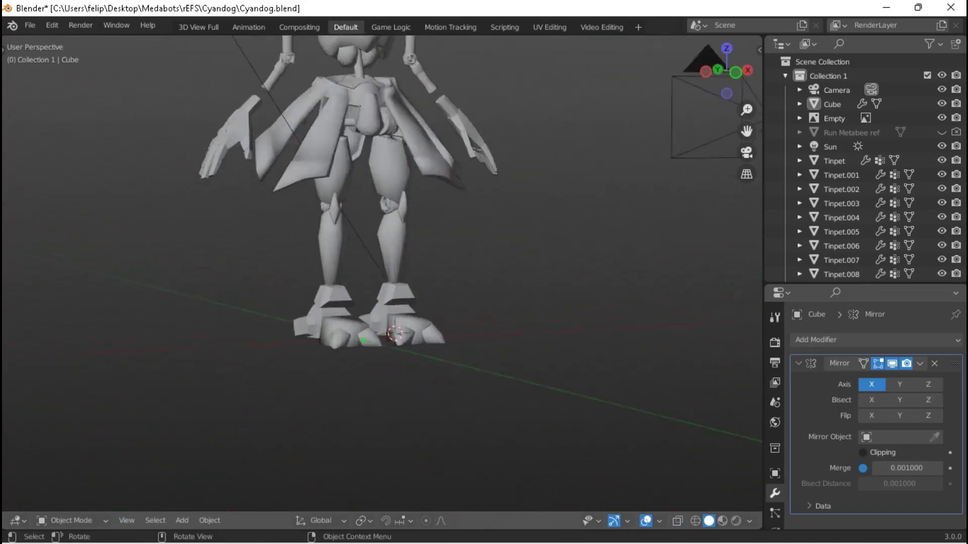
Divide the ankle guard's height with two horizontal loop cuts around its middle.
{"action": "key", "text": "Tab"}
{"action": "key", "text": "KP_Decimal"}
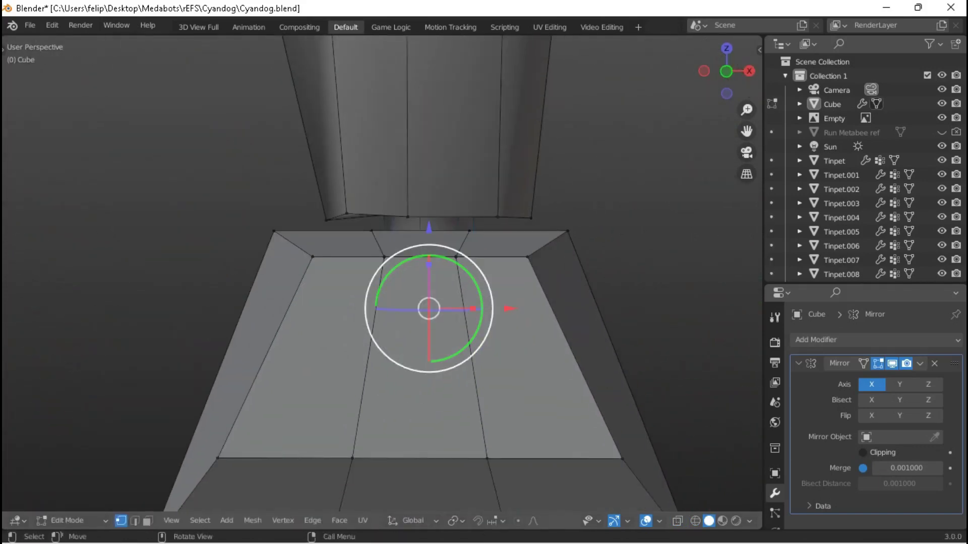
{"action": "middle_click_drag", "start_coordinate": [384, 353], "coordinate": [390, 348]}
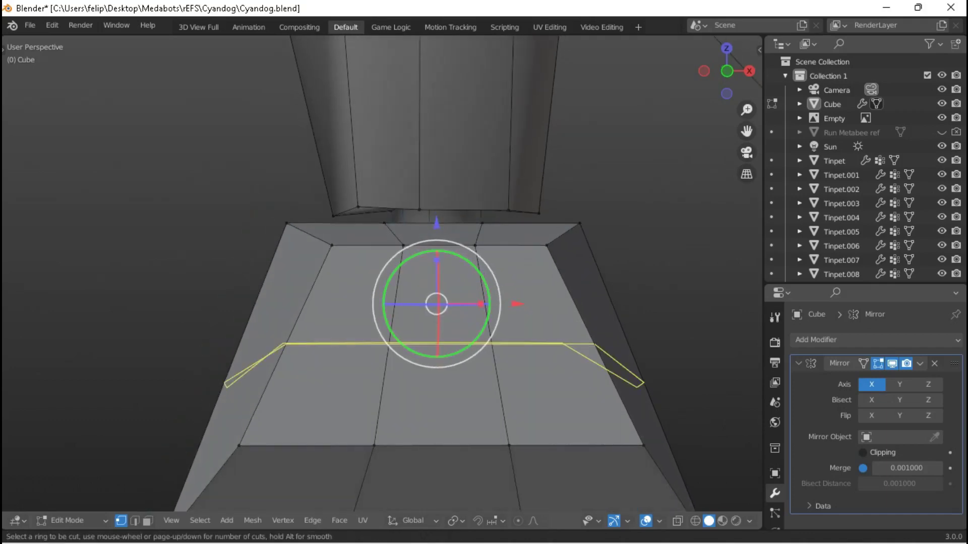
{"action": "left_click", "coordinate": [379, 302]}
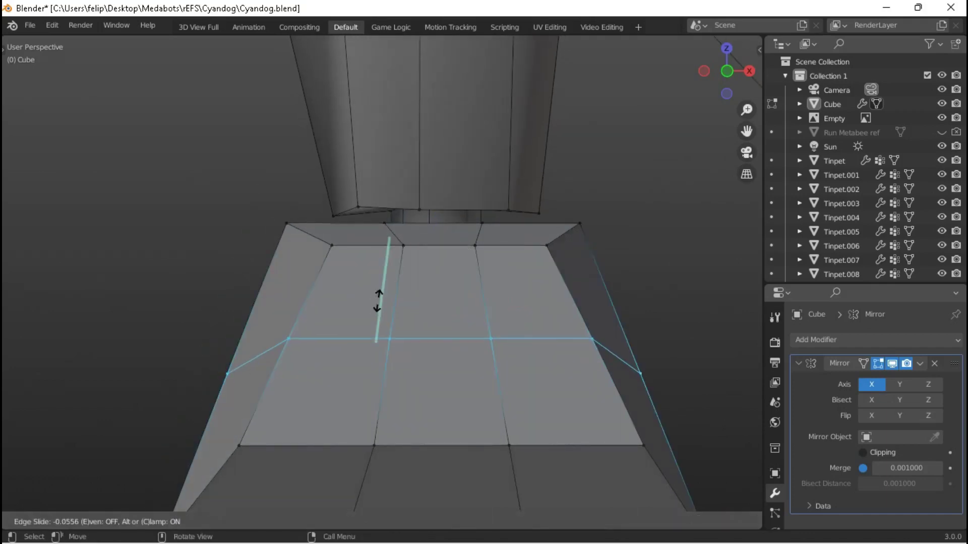
{"action": "left_click", "coordinate": [384, 263]}
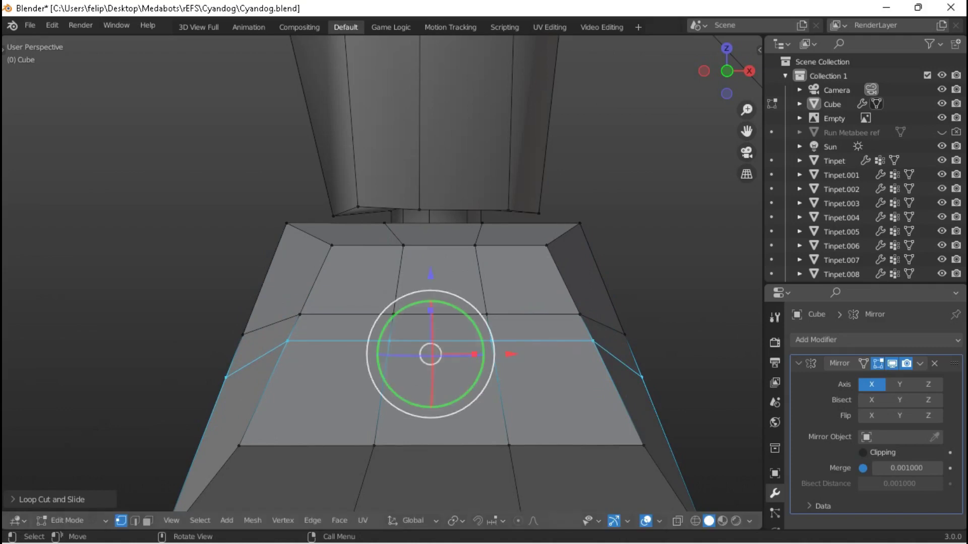
Extrude the ankle guard's two upper side faces and lower centre face on the front into recesses.
{"action": "left_click", "coordinate": [439, 393]}
{"action": "middle_click_drag", "start_coordinate": [438, 317], "coordinate": [368, 298]}
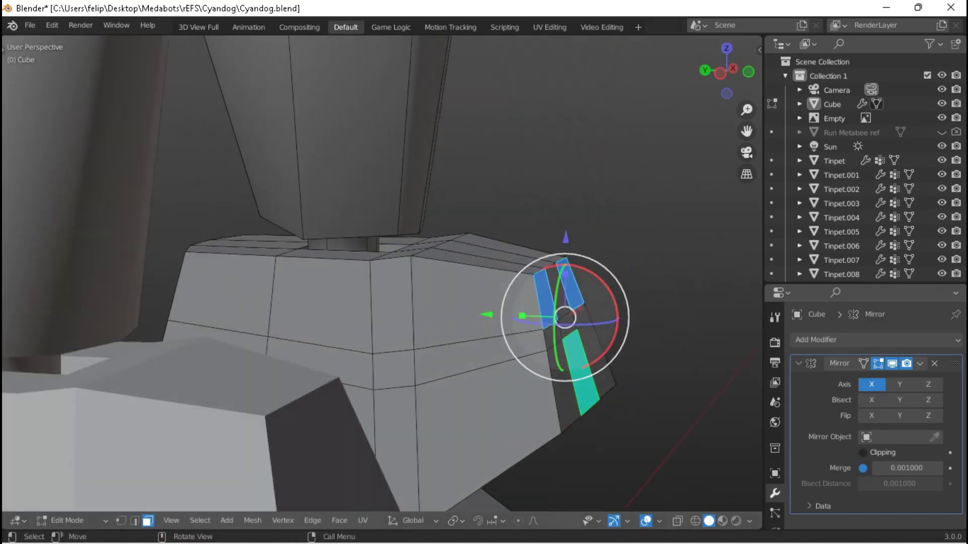
{"action": "key", "text": "e"}
{"action": "left_click", "coordinate": [646, 313]}
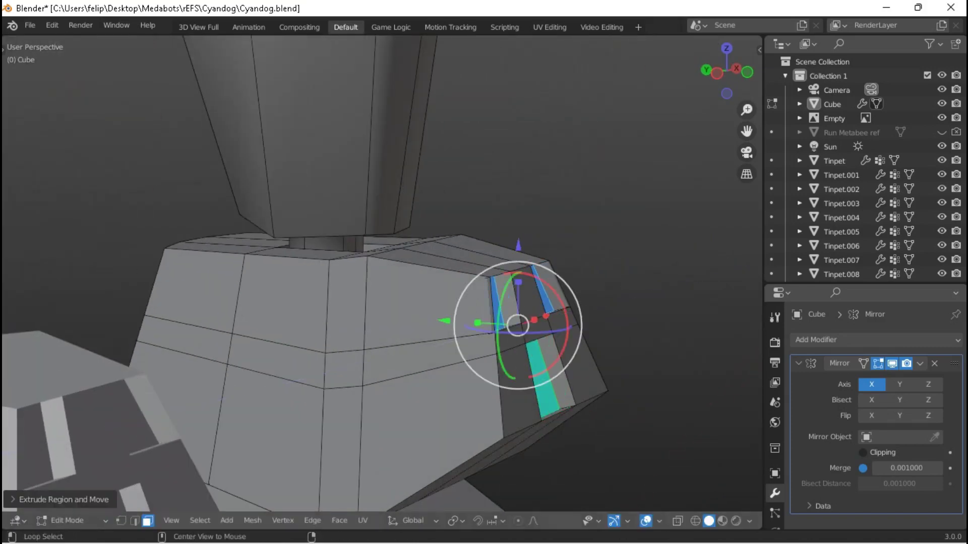
{"action": "middle_click_drag", "start_coordinate": [646, 315], "coordinate": [504, 303]}
Scale down the recessed front faces of the ankle guard individually to give the recesses sloped walls.
{"action": "left_click", "coordinate": [276, 302]}
{"action": "key", "text": "s"}
{"action": "left_click", "coordinate": [471, 303]}
{"action": "left_click", "coordinate": [395, 297]}
{"action": "key", "text": "s"}
{"action": "left_click", "coordinate": [474, 290]}
{"action": "left_click", "coordinate": [353, 386]}
{"action": "middle_click_drag", "start_coordinate": [353, 385], "coordinate": [483, 405]}
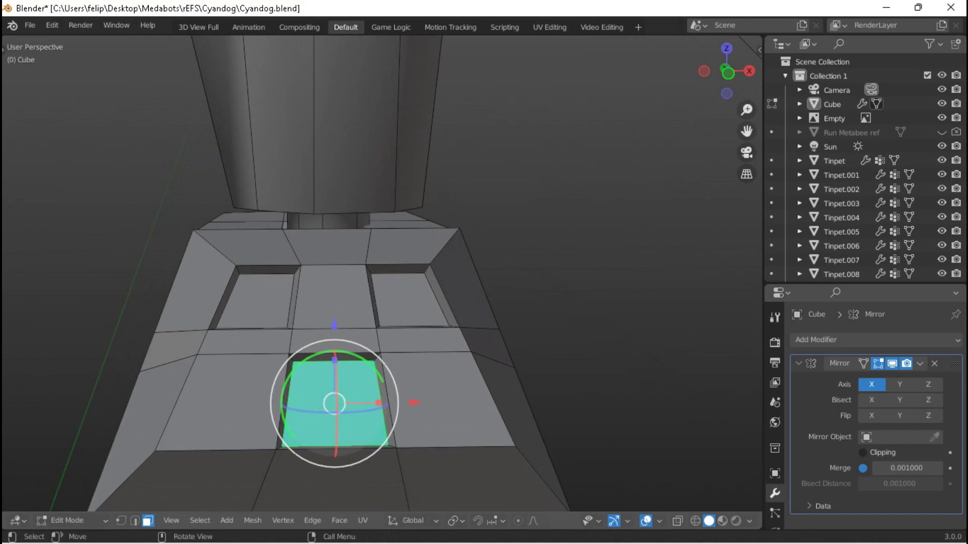
Return to Object Mode, inspect the leg armour on the whole character and save the file.
{"action": "key", "text": "Tab"}
{"action": "scroll", "coordinate": [383, 273], "scroll_direction": "down", "scroll_amount": 10}
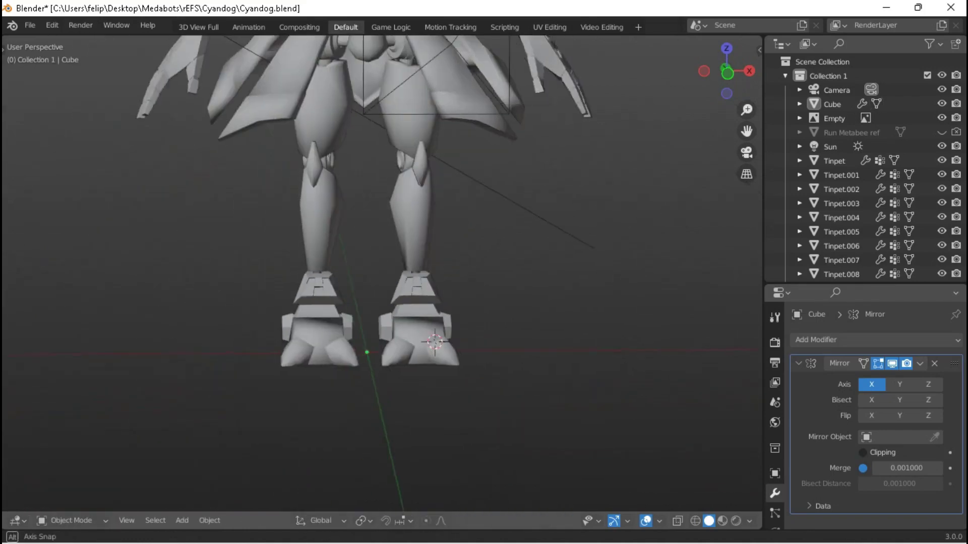
{"action": "middle_click_drag", "start_coordinate": [484, 303], "coordinate": [464, 303]}
{"action": "middle_click_drag", "start_coordinate": [383, 272], "coordinate": [656, 272]}
{"action": "scroll", "coordinate": [383, 273], "scroll_direction": "up", "scroll_amount": 3}
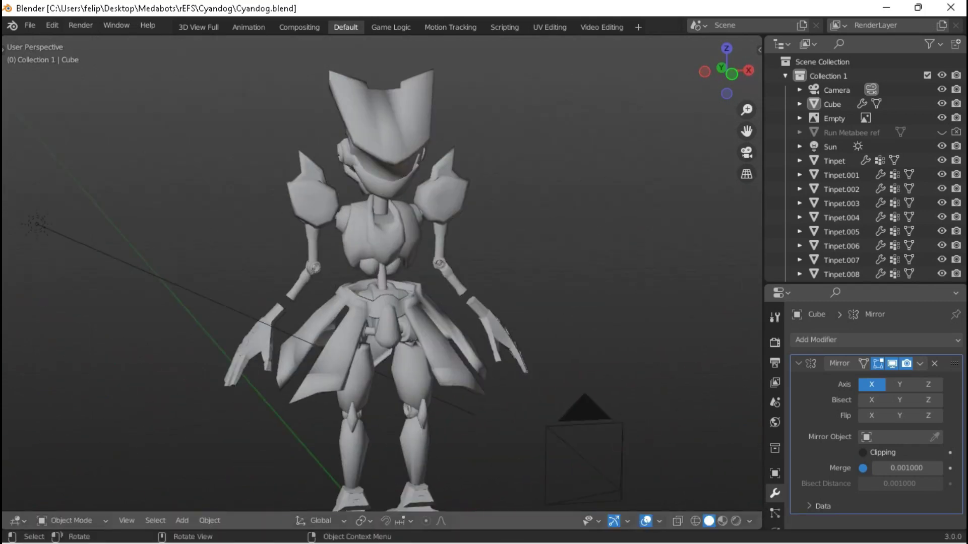
Add a ten-vertex mesh circle beside the elbow in front view and rotate it 90° to stand upright.
{"action": "key", "text": "KP_1"}
{"action": "key", "text": "Tab"}
{"action": "middle_click_drag", "start_coordinate": [454, 273], "coordinate": [325, 253], "text": "shift"}
{"action": "key", "text": "shift+a"}
{"action": "left_click", "coordinate": [479, 275]}
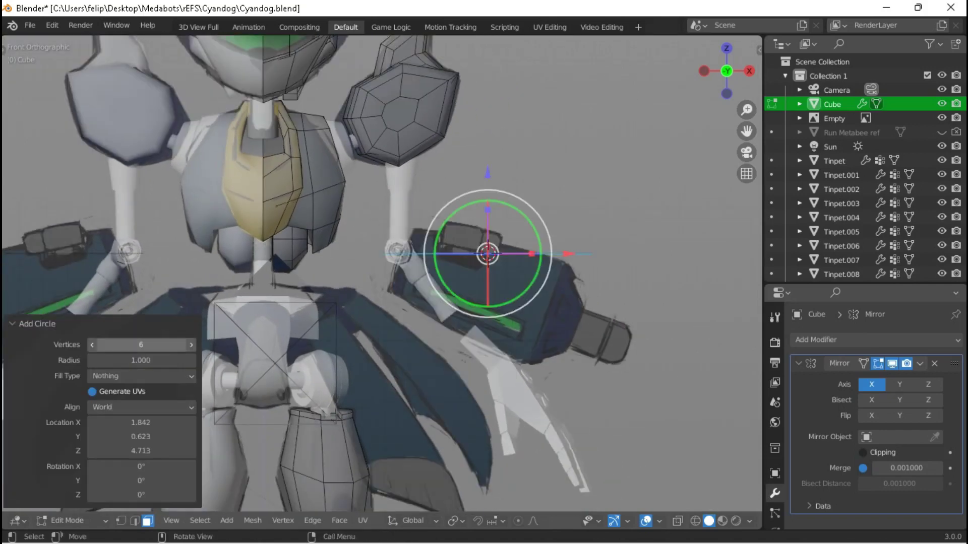
{"action": "key", "text": "ctrl+z"}
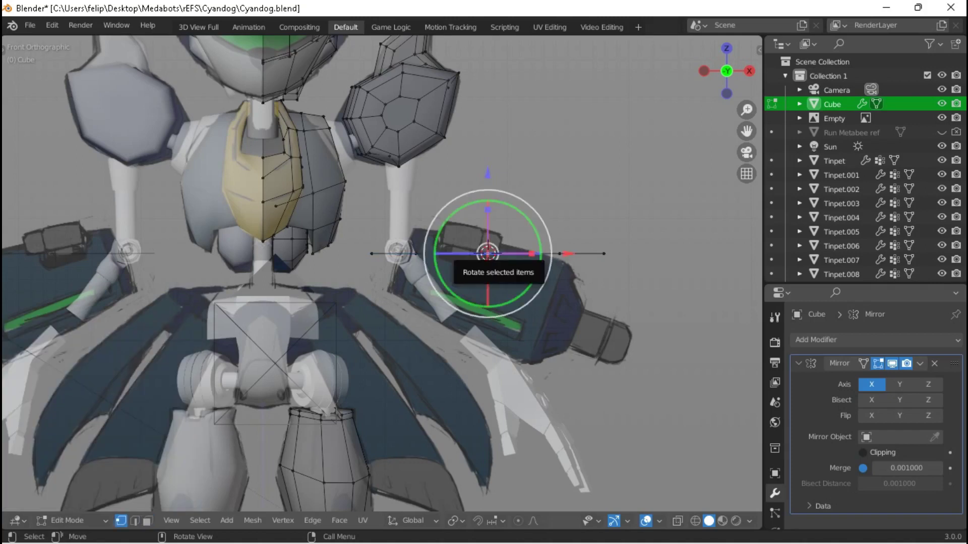
{"action": "key", "text": "l"}
{"action": "key", "text": "r"}
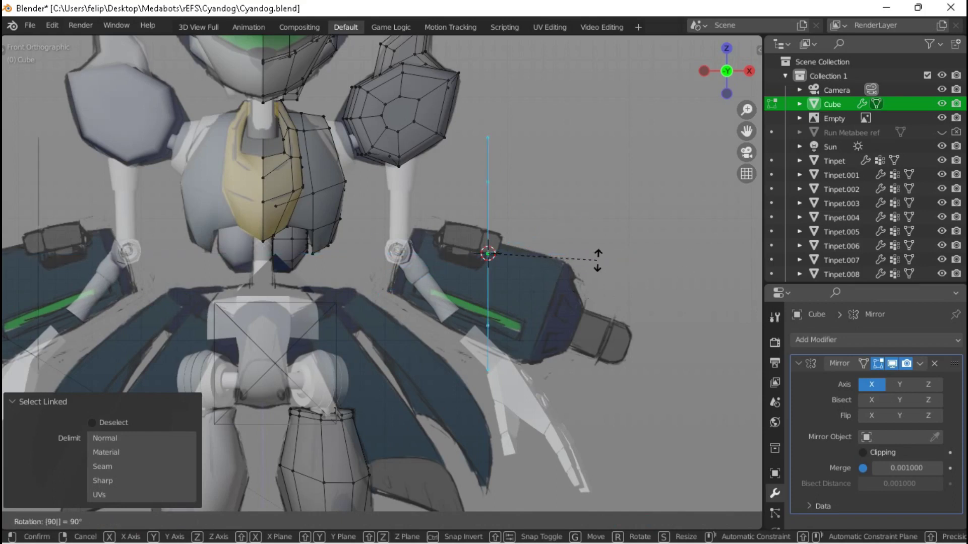
{"action": "key", "text": "Return"}
Scale the circle down to about 0.36 and move it onto the elbow at the forearm armour's inner end.
{"action": "key", "text": "s"}
{"action": "key", "text": "Return"}
{"action": "key", "text": "g"}
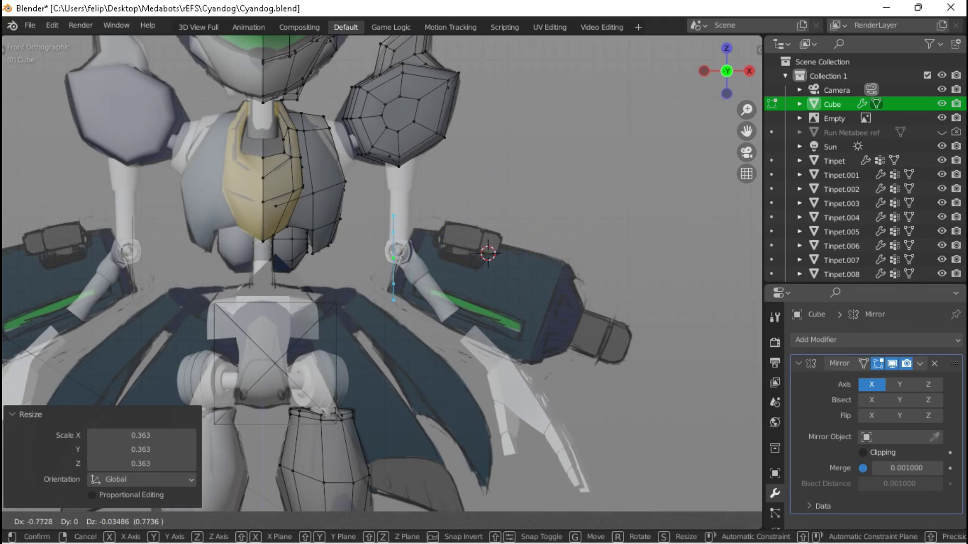
{"action": "scroll", "coordinate": [398, 251], "scroll_direction": "up", "scroll_amount": 4}
{"action": "key", "text": "Return"}
{"action": "key", "text": "s"}
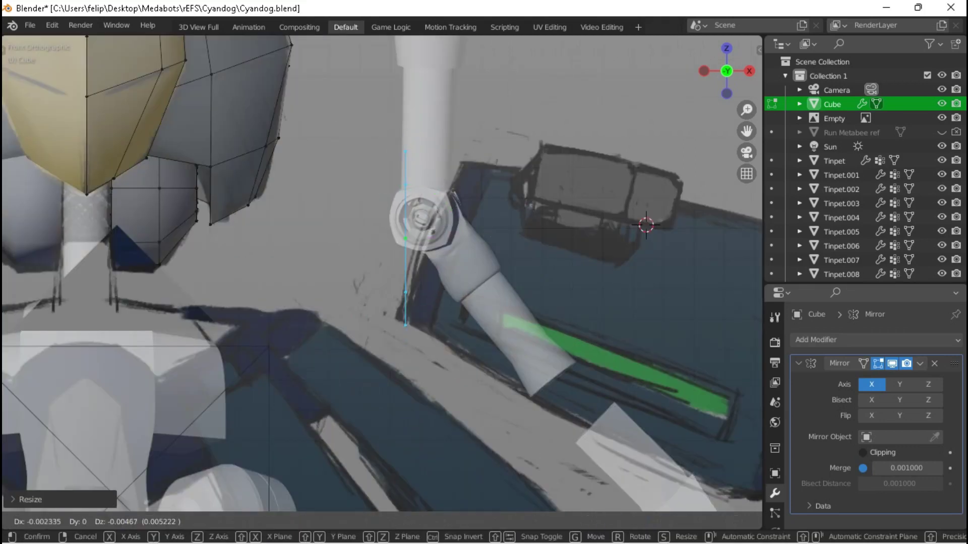
{"action": "key", "text": "Escape"}
{"action": "scroll", "coordinate": [382, 274], "scroll_direction": "down", "scroll_amount": 2}
{"action": "middle_click_drag", "start_coordinate": [381, 273], "coordinate": [354, 274], "text": "shift"}
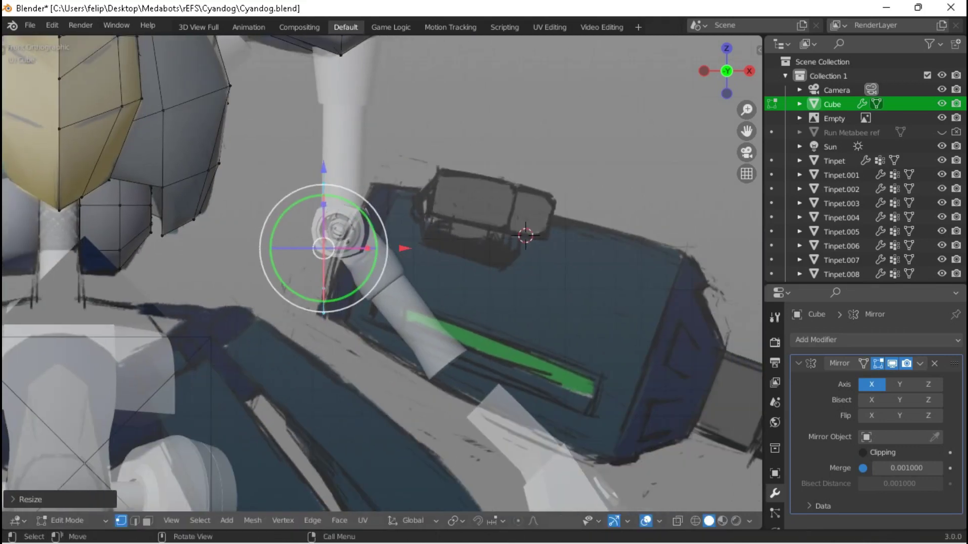
Extrude the circle about 1.6 outward along X into a forearm tube and adjust its outer end along X.
{"action": "key", "text": "g"}
{"action": "key", "text": "x"}
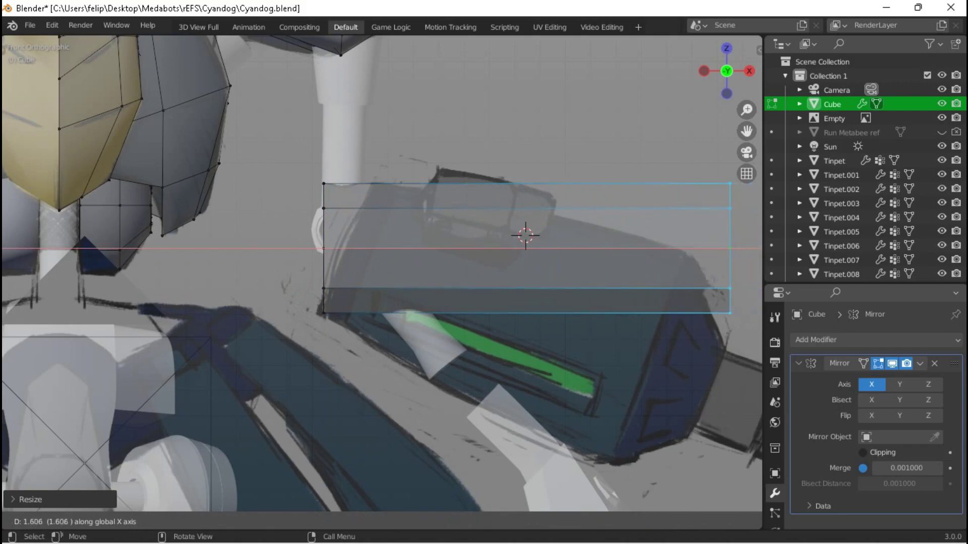
{"action": "key", "text": "Return"}
{"action": "middle_click_drag", "start_coordinate": [381, 274], "coordinate": [275, 280], "text": "shift"}
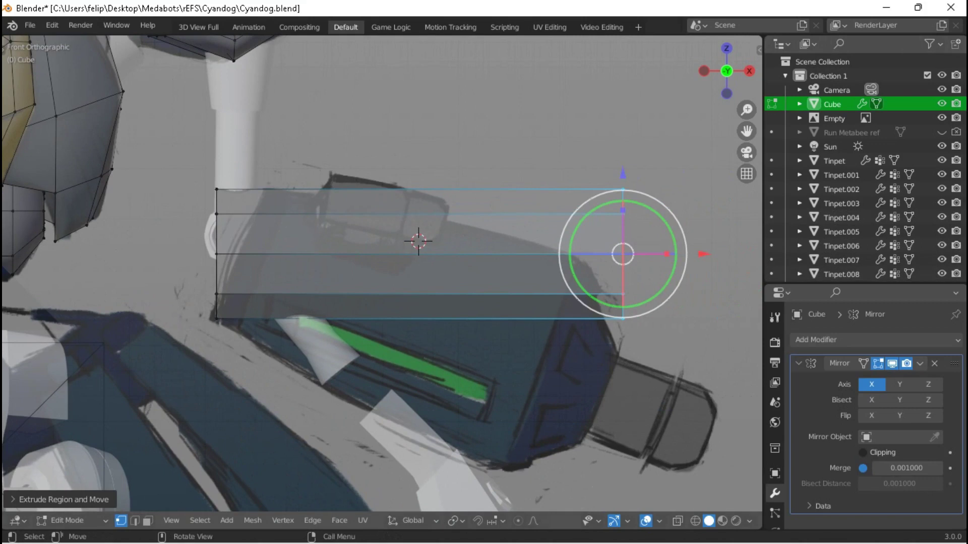
{"action": "key", "text": "g"}
{"action": "key", "text": "x"}
{"action": "key", "text": "Return"}
Add a loop cut near the tube's outer end, enlarge it about 1.8 times, and widen the inner end about 1.36 times.
{"action": "left_click", "coordinate": [418, 241]}
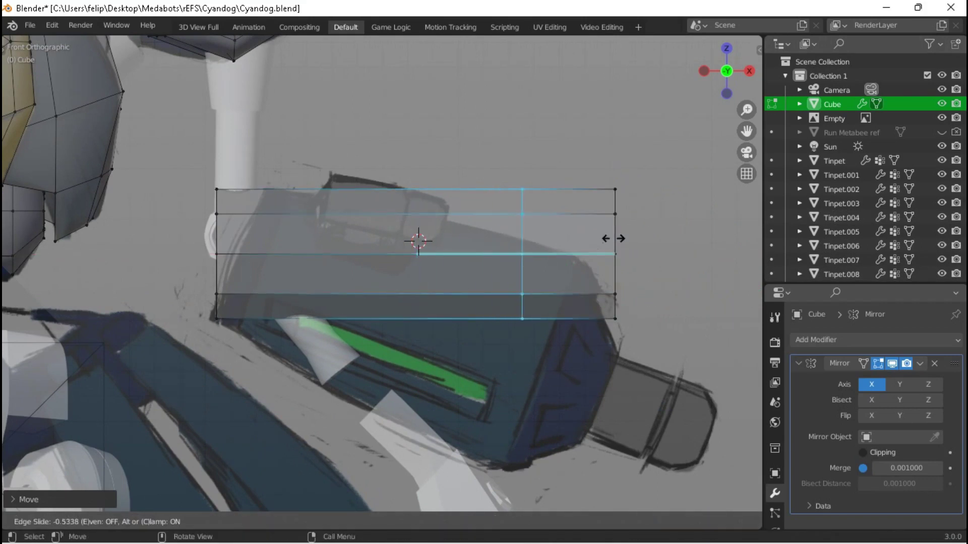
{"action": "left_click", "coordinate": [613, 238]}
{"action": "key", "text": "s"}
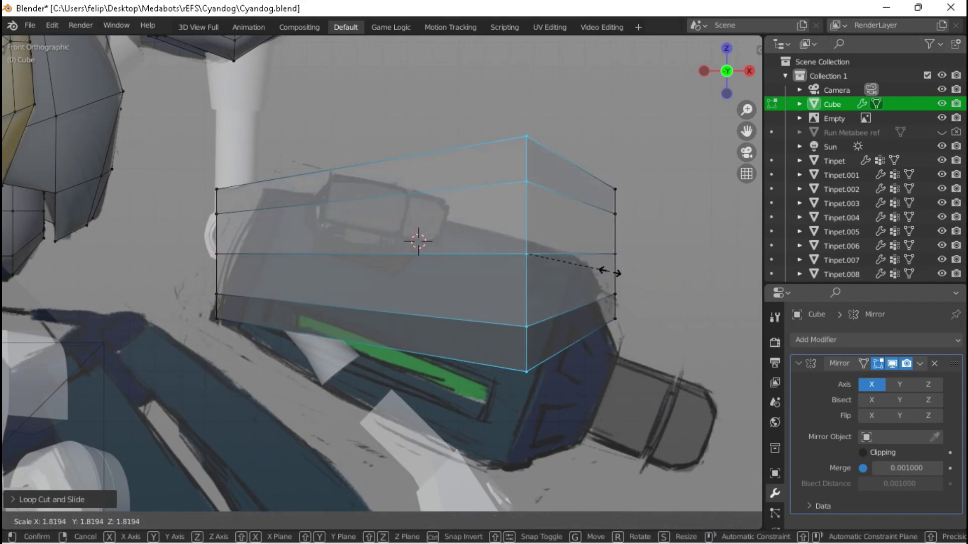
{"action": "left_click", "coordinate": [611, 273]}
{"action": "left_click", "coordinate": [217, 275], "text": "alt"}
{"action": "key", "text": "s"}
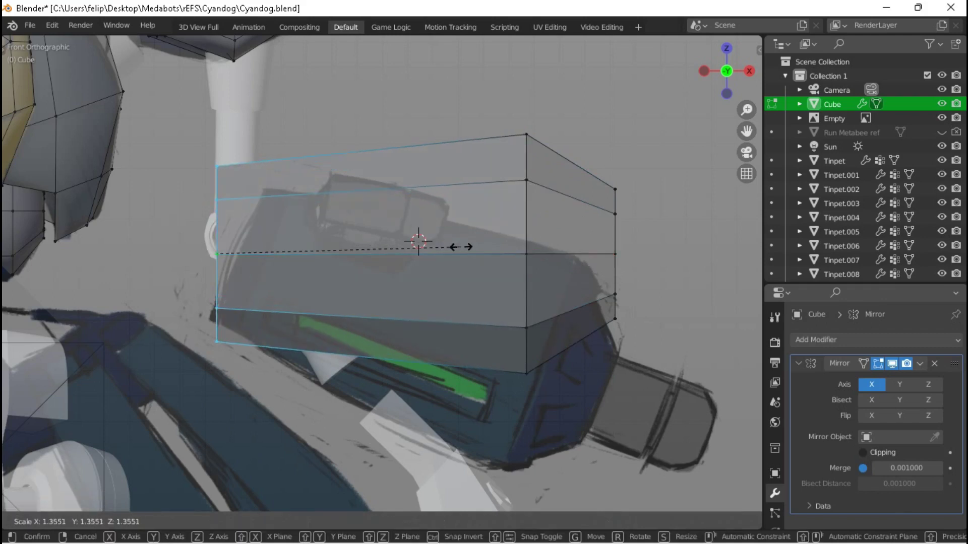
{"action": "left_click", "coordinate": [461, 247]}
Add a loop cut close to the forearm tube's inner end and scale the end loops to taper the opening.
{"action": "left_click", "coordinate": [419, 240]}
{"action": "left_click", "coordinate": [417, 242]}
{"action": "key", "text": "s"}
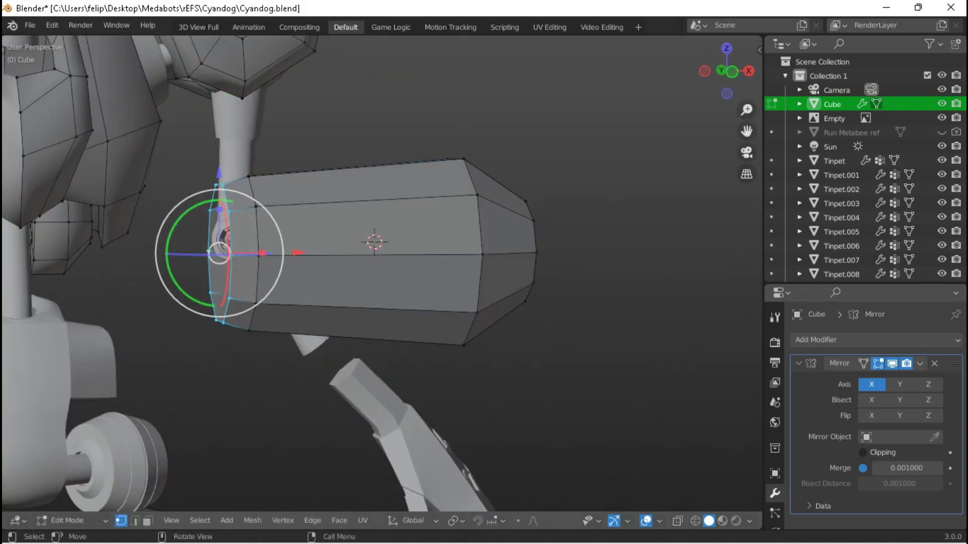
{"action": "left_click", "coordinate": [255, 230], "text": "alt"}
{"action": "key", "text": "s"}
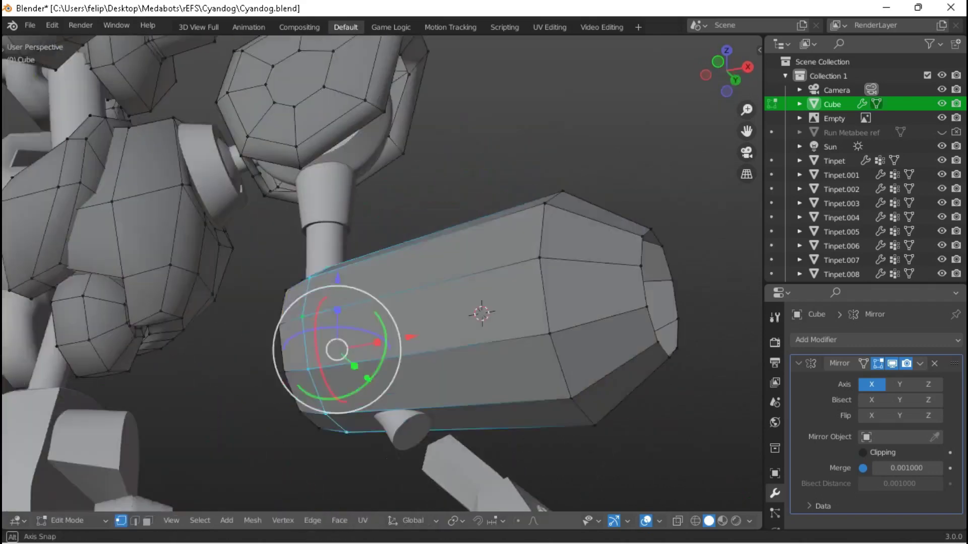
Add a loop cut around the forearm tube's middle and slide it toward the outer end in front view.
{"action": "middle_click_drag", "start_coordinate": [383, 272], "coordinate": [424, 237]}
{"action": "key", "text": "g"}
{"action": "key", "text": "g"}
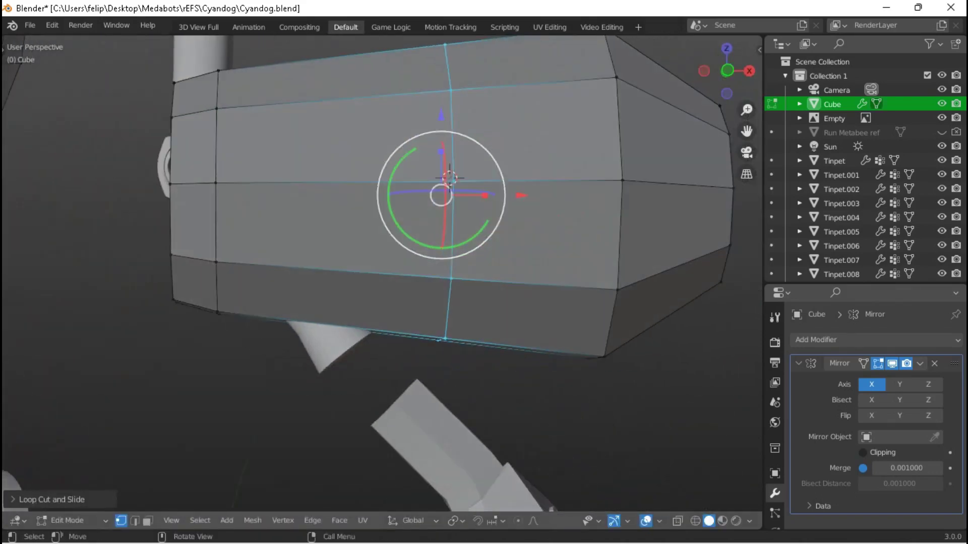
{"action": "key", "text": "KP_3"}
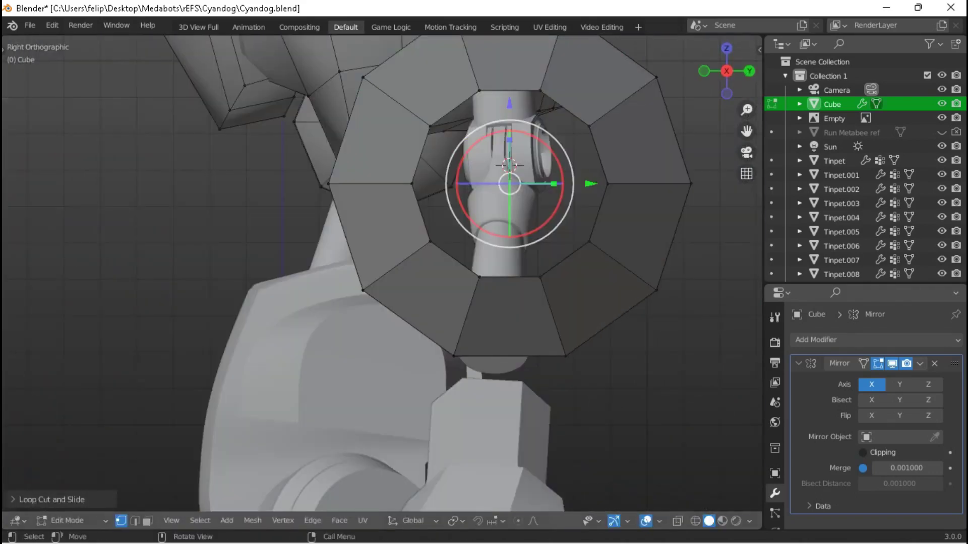
{"action": "key", "text": "KP_1"}
{"action": "key", "text": "g"}
{"action": "key", "text": "g"}
{"action": "left_click", "coordinate": [547, 261]}
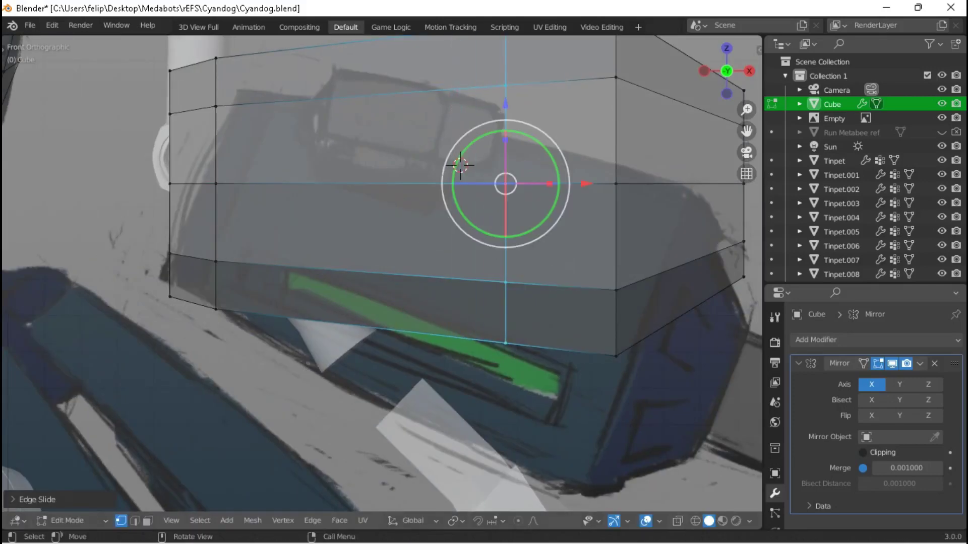
Add another loop cut between the inner and middle loops of the forearm tube and scale the selected geometry.
{"action": "key", "text": "ctrl+r"}
{"action": "left_click", "coordinate": [380, 204]}
{"action": "left_click", "coordinate": [380, 204]}
{"action": "middle_click_drag", "start_coordinate": [380, 203], "coordinate": [530, 171]}
{"action": "key", "text": "s"}
{"action": "left_click", "coordinate": [583, 324]}
Reposition vertices on the forearm tube's underside along the X and Z axes.
{"action": "mouse_move", "coordinate": [583, 324]}
{"action": "middle_mouse_down"}
{"action": "mouse_move", "coordinate": [620, 310]}
{"action": "mouse_move", "coordinate": [589, 297]}
{"action": "middle_mouse_up"}
{"action": "left_click", "coordinate": [392, 277]}
{"action": "middle_click_drag", "start_coordinate": [392, 277], "coordinate": [338, 227]}
{"action": "key", "text": "g"}
{"action": "key", "text": "x"}
{"action": "key", "text": "Return"}
{"action": "key", "text": "g"}
{"action": "key", "text": "z"}
{"action": "key", "text": "Return"}
{"action": "key", "text": "g"}
{"action": "key", "text": "x"}
{"action": "key", "text": "Return"}
Reposition the bottom vertex between the two outer loops on the forearm's underside in front view.
{"action": "middle_click_drag", "start_coordinate": [383, 272], "coordinate": [331, 214]}
{"action": "key", "text": "g"}
{"action": "key", "text": "Return"}
{"action": "key", "text": "KP_1"}
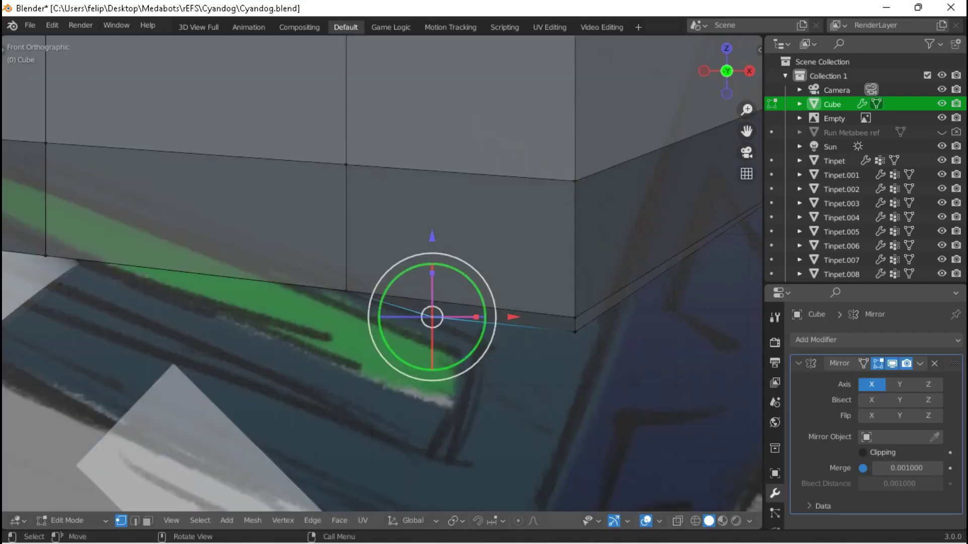
{"action": "key", "text": "Escape"}
{"action": "middle_click_drag", "start_coordinate": [432, 320], "coordinate": [403, 308]}
{"action": "key", "text": "Tab"}
{"action": "scroll", "coordinate": [381, 289], "scroll_direction": "up", "scroll_amount": 4}
{"action": "left_click", "coordinate": [99, 312]}
{"action": "middle_click_drag", "start_coordinate": [99, 312], "coordinate": [137, 290]}
{"action": "key", "text": "KP_1"}
{"action": "key", "text": "KP_1"}
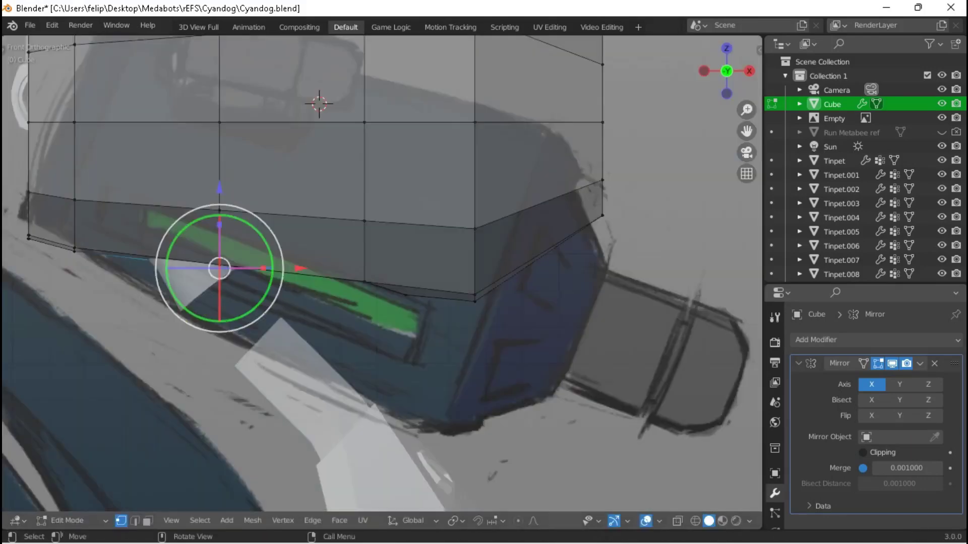
Move the underside vertex just inward of the forearm's middle loop in wireframe front view and check the bottom faces.
{"action": "key", "text": "4"}
{"action": "key", "text": "g"}
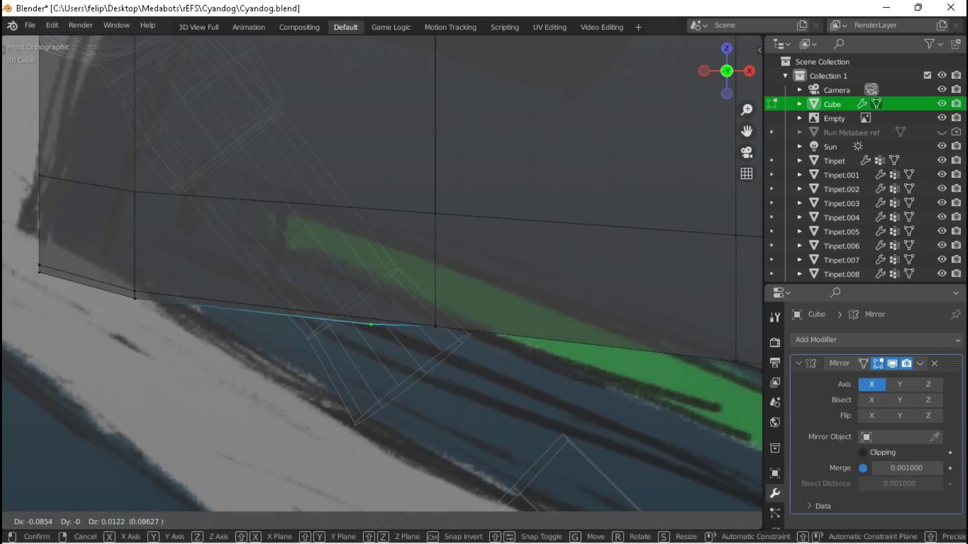
{"action": "key", "text": "Return"}
{"action": "middle_click_drag", "start_coordinate": [383, 302], "coordinate": [419, 287]}
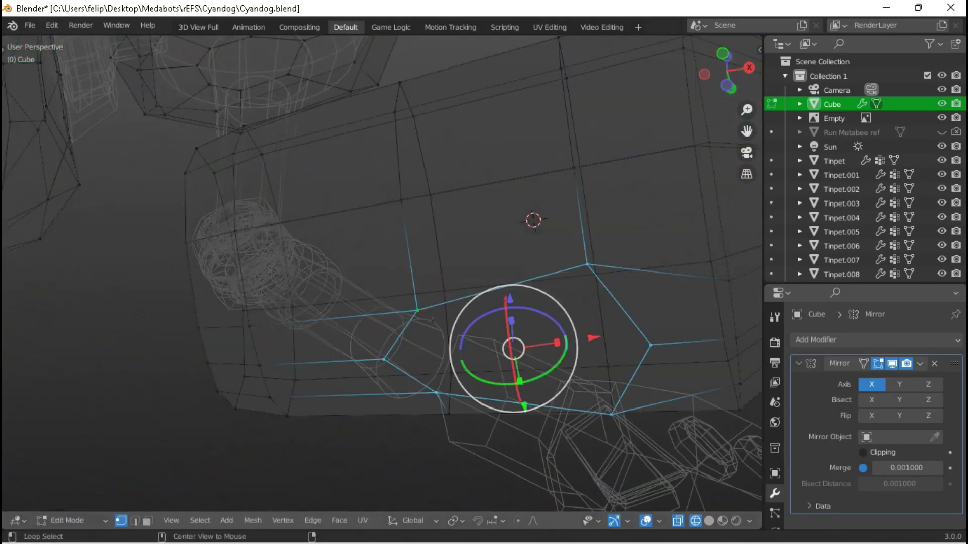
{"action": "key", "text": "z"}
{"action": "key", "text": "6"}
{"action": "middle_click_drag", "start_coordinate": [512, 348], "coordinate": [528, 300]}
{"action": "scroll", "coordinate": [381, 273], "scroll_direction": "down", "scroll_amount": 3}
{"action": "middle_click_drag", "start_coordinate": [382, 272], "coordinate": [366, 257]}
{"action": "key", "text": "KP_1"}
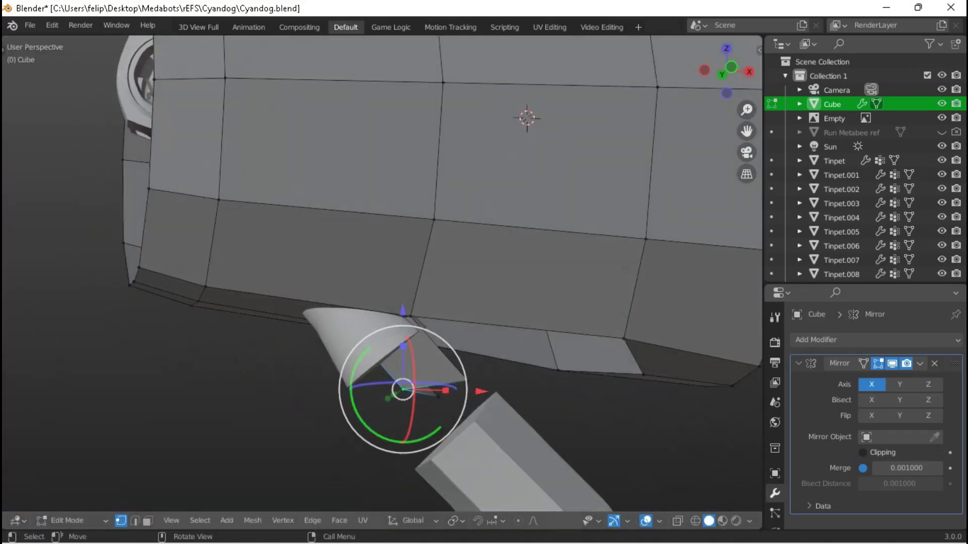
Pull the bottom vertices beside the forearm's inner middle loop downward in front view to form a pointed fin.
{"action": "key", "text": "KP_1"}
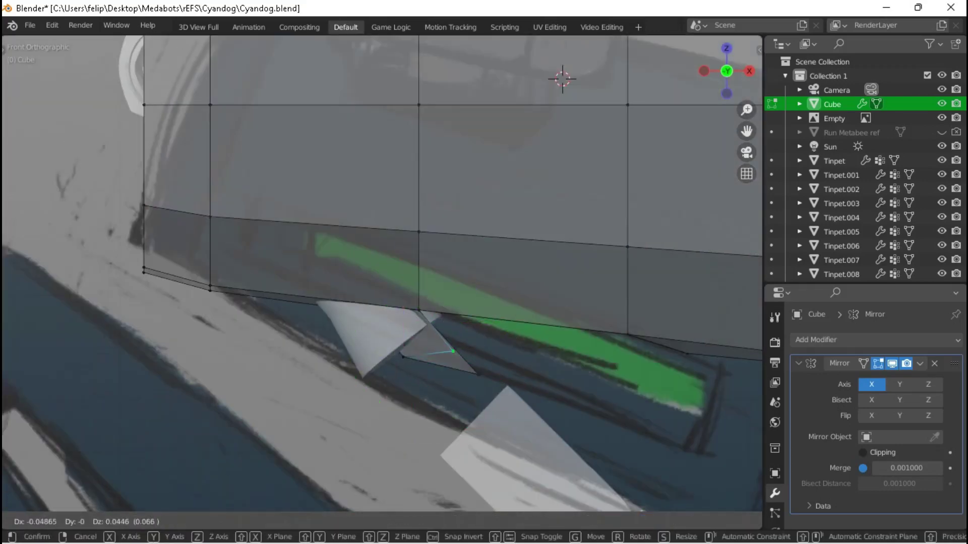
{"action": "left_click", "coordinate": [392, 373]}
{"action": "mouse_move", "coordinate": [480, 371]}
{"action": "left_mouse_down"}
{"action": "mouse_move", "coordinate": [450, 349]}
{"action": "mouse_move", "coordinate": [453, 394]}
{"action": "left_mouse_up"}
{"action": "key", "text": "Escape"}
{"action": "left_click_drag", "start_coordinate": [458, 349], "coordinate": [457, 363]}
Select the bottom vertices at the next loop toward the forearm's outer end and move them to form a second underside fin.
{"action": "middle_click_drag", "start_coordinate": [383, 252], "coordinate": [353, 237]}
{"action": "middle_click_drag", "start_coordinate": [383, 272], "coordinate": [353, 252]}
{"action": "left_click_drag", "start_coordinate": [622, 263], "coordinate": [671, 339]}
{"action": "key", "text": "KP_1"}
{"action": "key", "text": "g"}
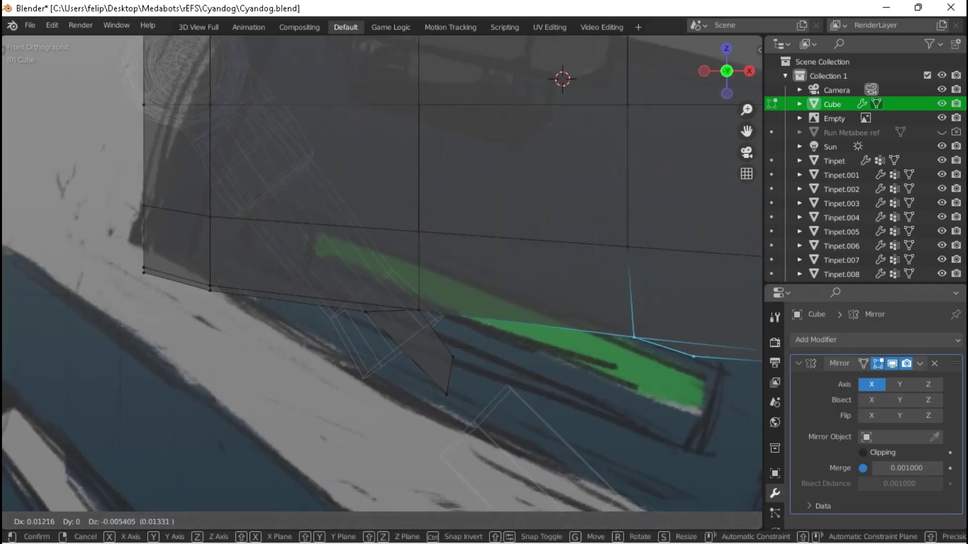
{"action": "key", "text": "Return"}
Check the finned forearm in shaded object view and save the file.
{"action": "key", "text": "shift+z"}
{"action": "mouse_move", "coordinate": [383, 272]}
{"action": "middle_mouse_down"}
{"action": "mouse_move", "coordinate": [343, 247]}
{"action": "mouse_move", "coordinate": [373, 227]}
{"action": "mouse_move", "coordinate": [434, 255]}
{"action": "mouse_move", "coordinate": [443, 242]}
{"action": "mouse_move", "coordinate": [438, 214]}
{"action": "mouse_move", "coordinate": [419, 232]}
{"action": "mouse_move", "coordinate": [132, 263]}
{"action": "middle_mouse_up"}
{"action": "key", "text": "Tab"}
{"action": "key", "text": "Tab"}
{"action": "key", "text": "Tab"}
{"action": "key", "text": "shift+z"}
{"action": "key", "text": "ctrl+s"}
{"action": "key", "text": "Tab"}
Extrude the forearm's open outer rim into a smaller ring, recess it about 0.2 inward along X and scale the recessed ring.
{"action": "key", "text": "alt+z"}
{"action": "scroll", "coordinate": [132, 264], "scroll_direction": "up", "scroll_amount": 1}
{"action": "key", "text": "g"}
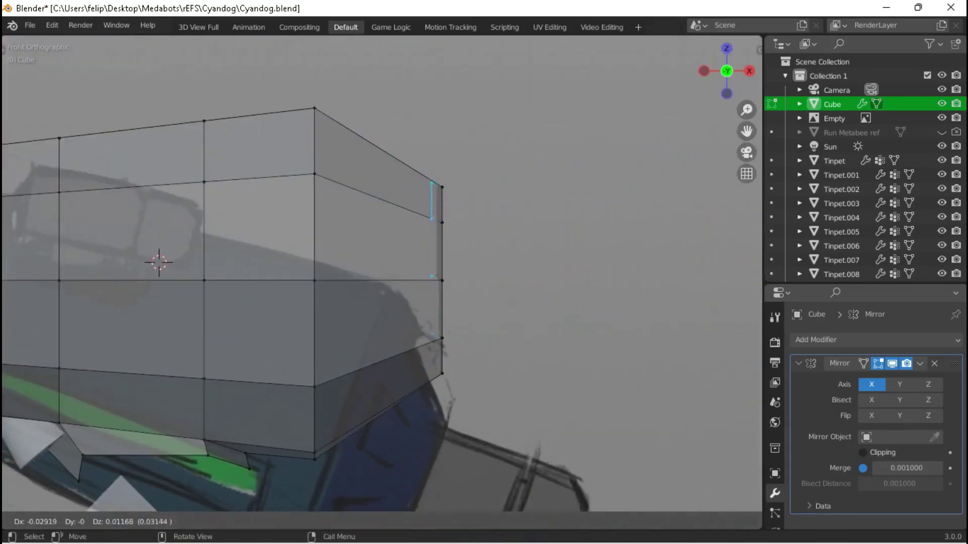
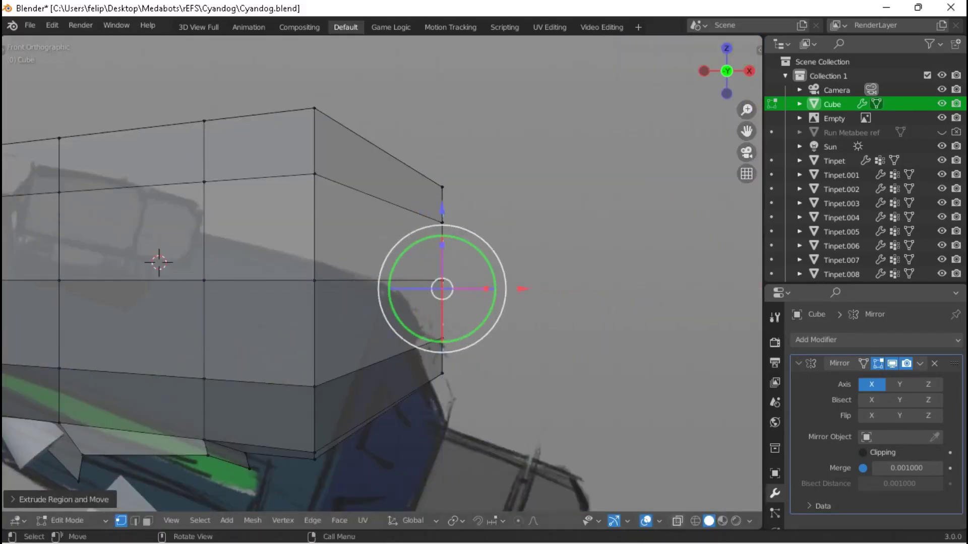
{"action": "key", "text": "alt+z"}
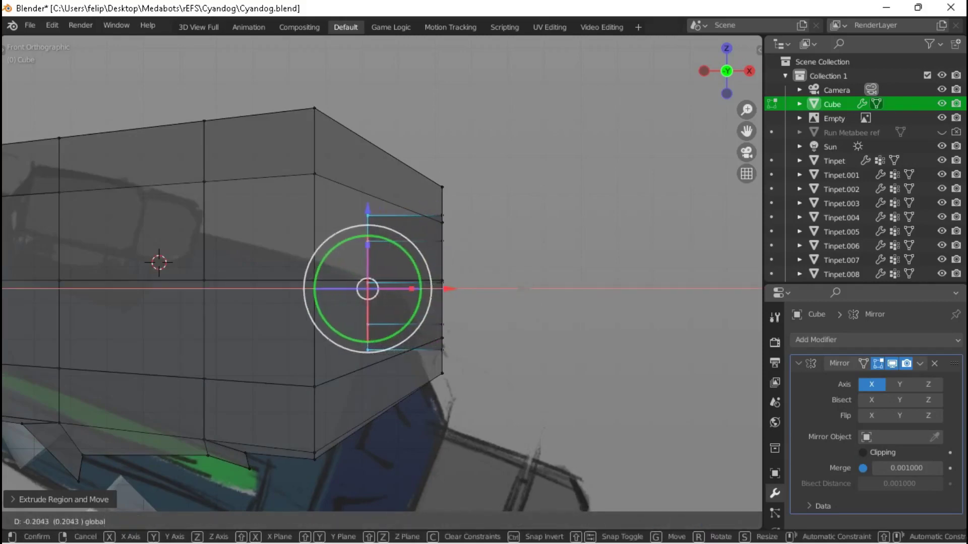
{"action": "left_click", "coordinate": [499, 285]}
{"action": "middle_click_drag", "start_coordinate": [499, 286], "coordinate": [554, 282]}
{"action": "middle_click_drag", "start_coordinate": [383, 272], "coordinate": [504, 257]}
{"action": "key", "text": "s"}
{"action": "left_click", "coordinate": [532, 257]}
{"action": "key", "text": "s"}
{"action": "left_click", "coordinate": [517, 256]}
{"action": "scroll", "coordinate": [517, 256], "scroll_direction": "down", "scroll_amount": 2}
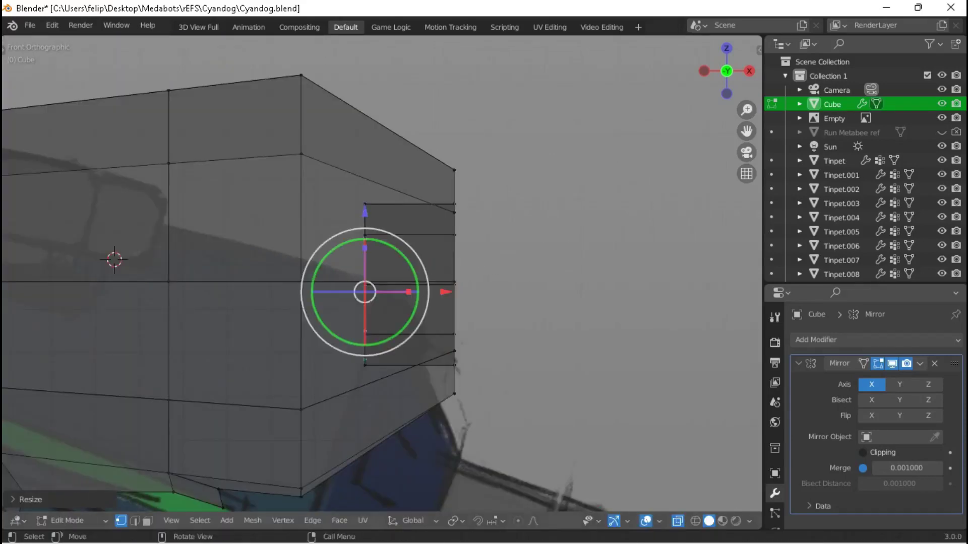
Extrude the recessed ring outward past the forearm's end as a barrel and scale its end into a tapered tip.
{"action": "key", "text": "e"}
{"action": "left_click", "coordinate": [580, 262]}
{"action": "key", "text": "s"}
{"action": "left_click", "coordinate": [686, 242]}
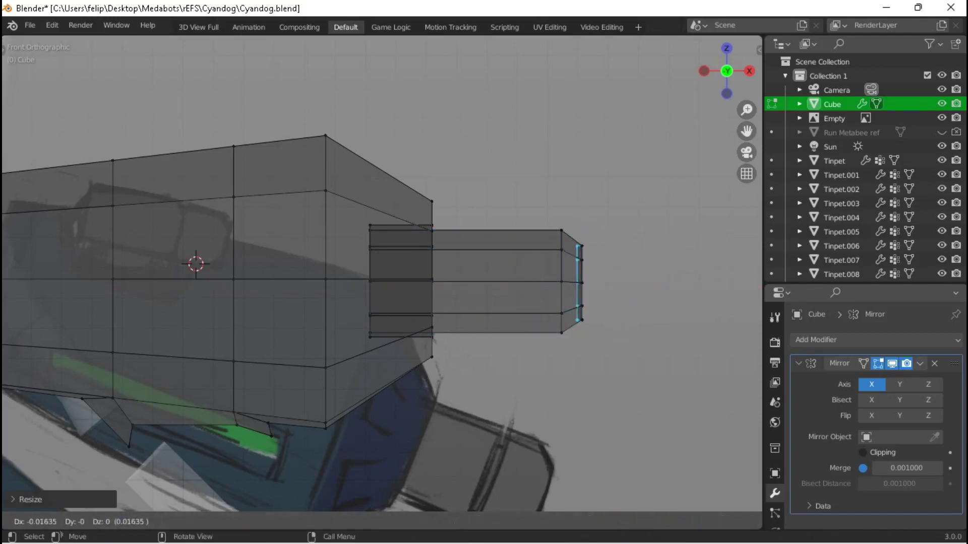
Extrude the barrel's tip in place, scale it down and move it about 1.13 inward along X to hollow the bore.
{"action": "key", "text": "e"}
{"action": "right_click", "coordinate": [681, 242]}
{"action": "key", "text": "s"}
{"action": "left_click", "coordinate": [665, 242]}
{"action": "key", "text": "g"}
{"action": "key", "text": "x"}
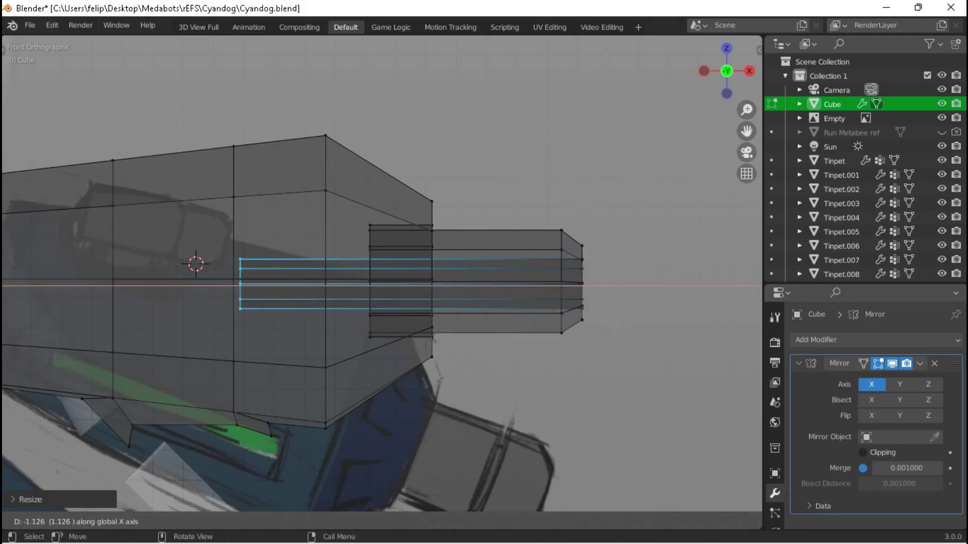
{"action": "key", "text": "Tab"}
Add loop cuts around the barrel and slide the inner one toward the tip to leave a narrow band.
{"action": "middle_click_drag", "start_coordinate": [554, 282], "coordinate": [454, 263]}
{"action": "scroll", "coordinate": [373, 267], "scroll_direction": "up", "scroll_amount": 3}
{"action": "middle_click_drag", "start_coordinate": [373, 267], "coordinate": [504, 262]}
{"action": "key", "text": "alt+z"}
{"action": "scroll", "coordinate": [373, 267], "scroll_direction": "up", "scroll_amount": 4}
{"action": "key", "text": "Tab"}
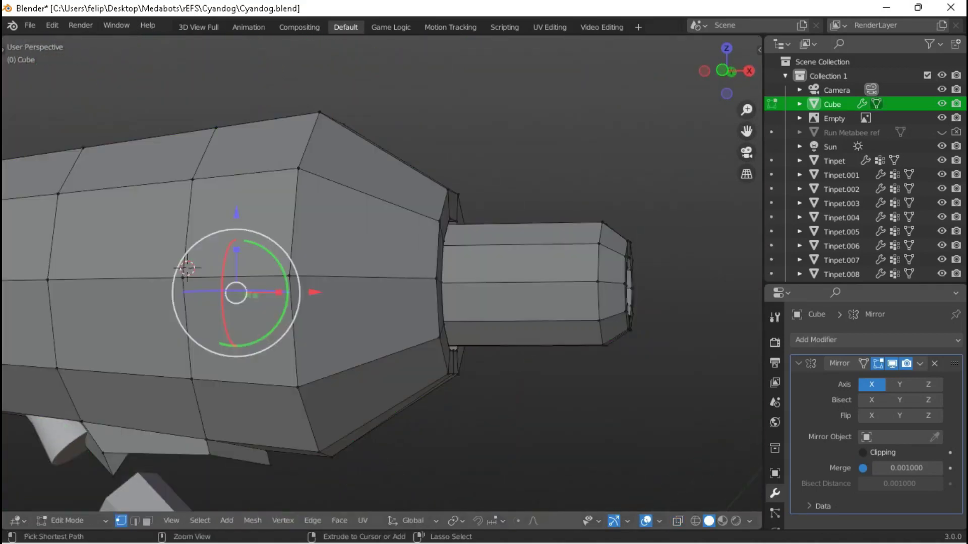
{"action": "left_click", "coordinate": [529, 254]}
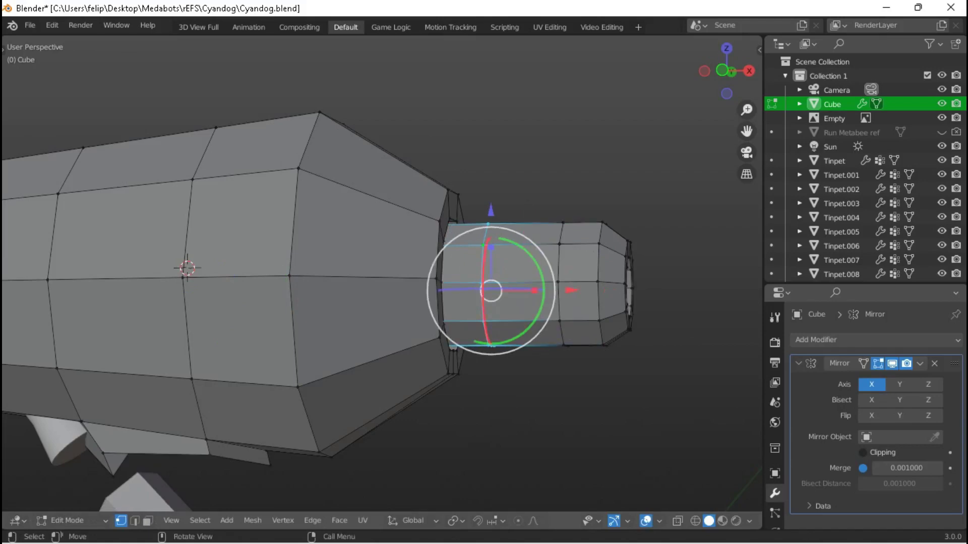
{"action": "key", "text": "g"}
{"action": "key", "text": "g"}
{"action": "left_click", "coordinate": [610, 264]}
Extrude the barrel's narrow band inward as a groove and save the file.
{"action": "key", "text": "e"}
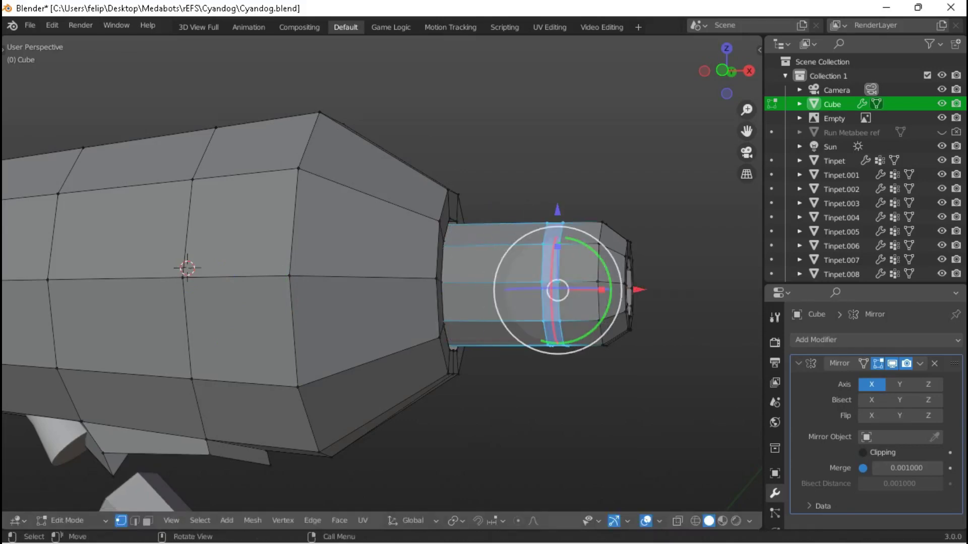
{"action": "middle_click_drag", "start_coordinate": [548, 289], "coordinate": [555, 282]}
{"action": "key", "text": "Tab"}
{"action": "scroll", "coordinate": [384, 272], "scroll_direction": "down", "scroll_amount": 5}
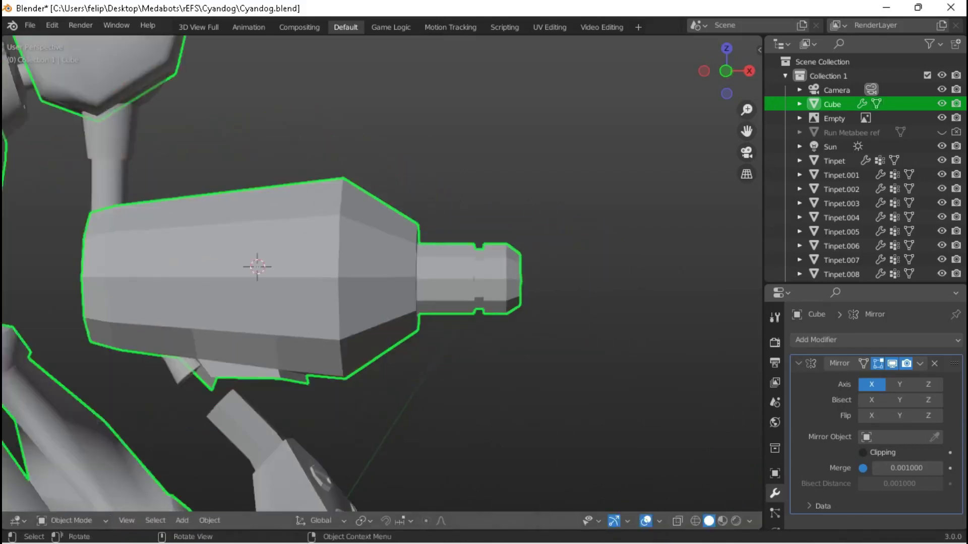
{"action": "key", "text": "ctrl+s"}
{"action": "middle_click_drag", "start_coordinate": [384, 273], "coordinate": [459, 271]}
{"action": "scroll", "coordinate": [434, 252], "scroll_direction": "up", "scroll_amount": 3}
{"action": "scroll", "coordinate": [353, 278], "scroll_direction": "down", "scroll_amount": 4}
{"action": "key", "text": "ctrl+s"}
Extrude alternating faces of the forearm's tapered outer end and scale each around its own origin to about 0.8.
{"action": "scroll", "coordinate": [359, 273], "scroll_direction": "up", "scroll_amount": 6}
{"action": "key", "text": "Tab"}
{"action": "key", "text": "ctrl+KP_Add"}
{"action": "key", "text": "alt+s"}
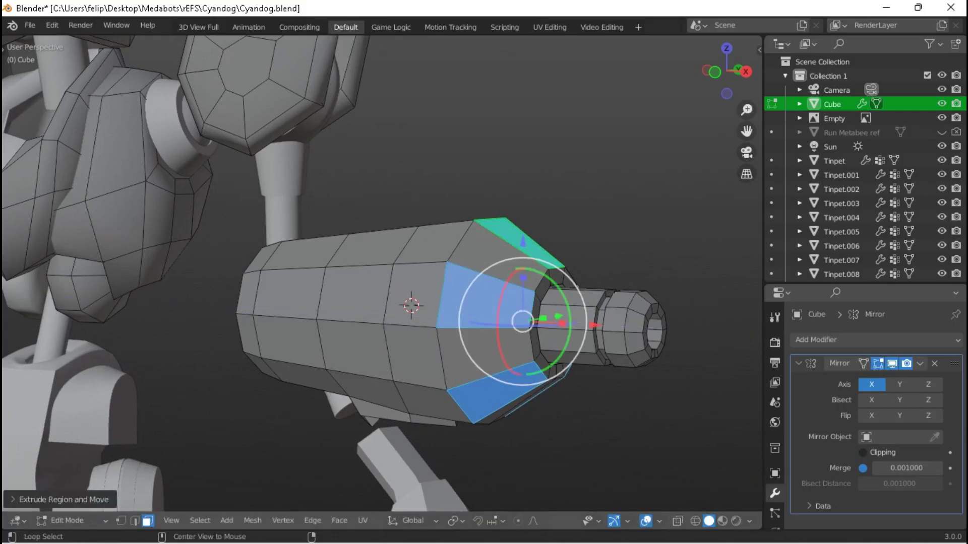
{"action": "left_click", "coordinate": [684, 268]}
{"action": "left_click", "coordinate": [453, 522]}
{"action": "left_click", "coordinate": [502, 474]}
{"action": "key", "text": "s"}
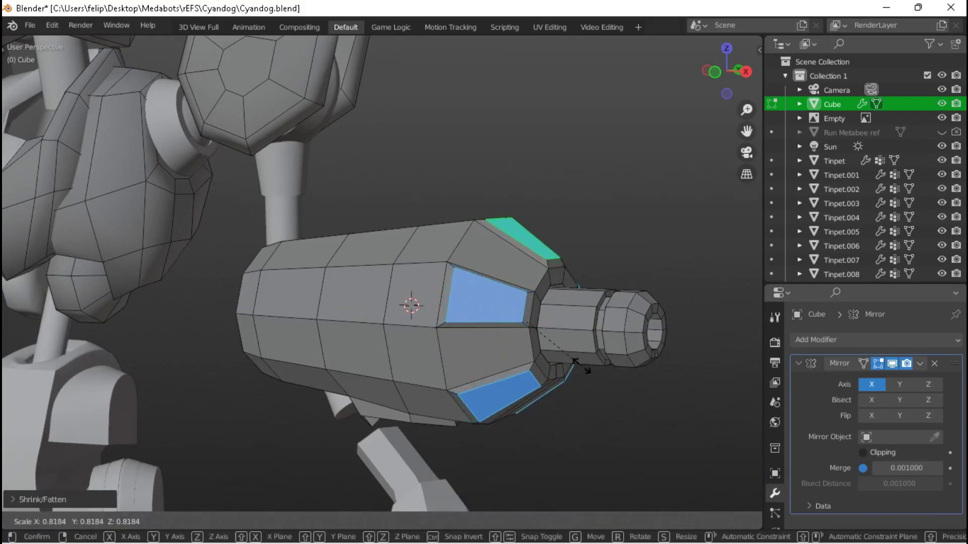
{"action": "left_click", "coordinate": [585, 369]}
Extrude the inset faces about 0.1 inward along their normals to form recessed panels.
{"action": "scroll", "coordinate": [585, 369], "scroll_direction": "up", "scroll_amount": 3}
{"action": "key", "text": "e"}
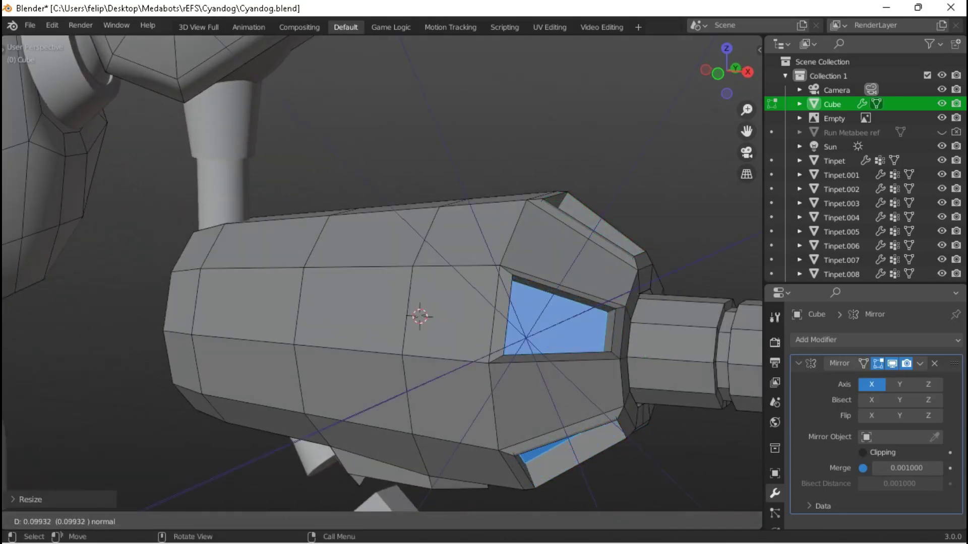
{"action": "key", "text": "Return"}
{"action": "middle_click_drag", "start_coordinate": [555, 353], "coordinate": [404, 288]}
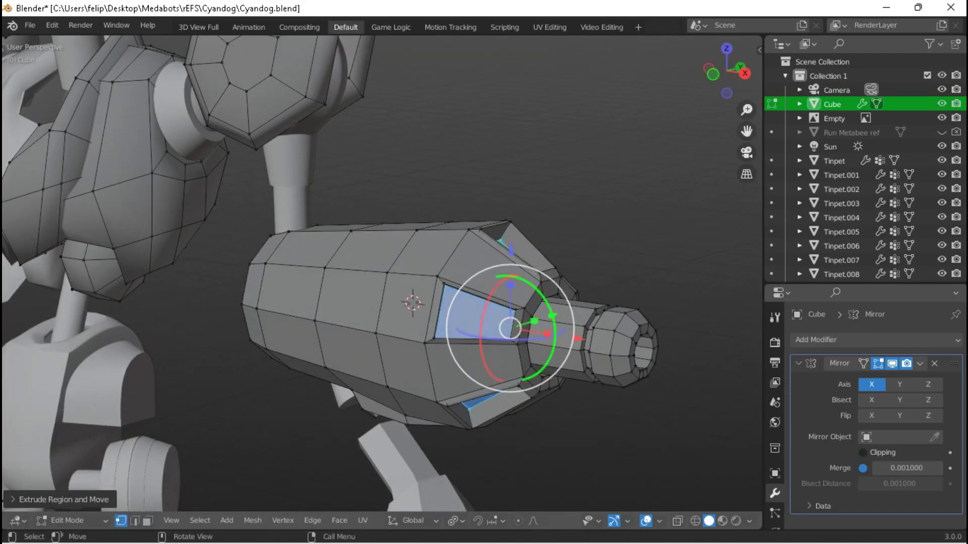
Select the outer-end floor vertices of the recessed panels and adjust them inward so the panel floors slope.
{"action": "middle_click_drag", "start_coordinate": [560, 283], "coordinate": [542, 277]}
{"action": "key", "text": "z"}
{"action": "key", "text": "KP_1"}
{"action": "key", "text": "shift+z"}
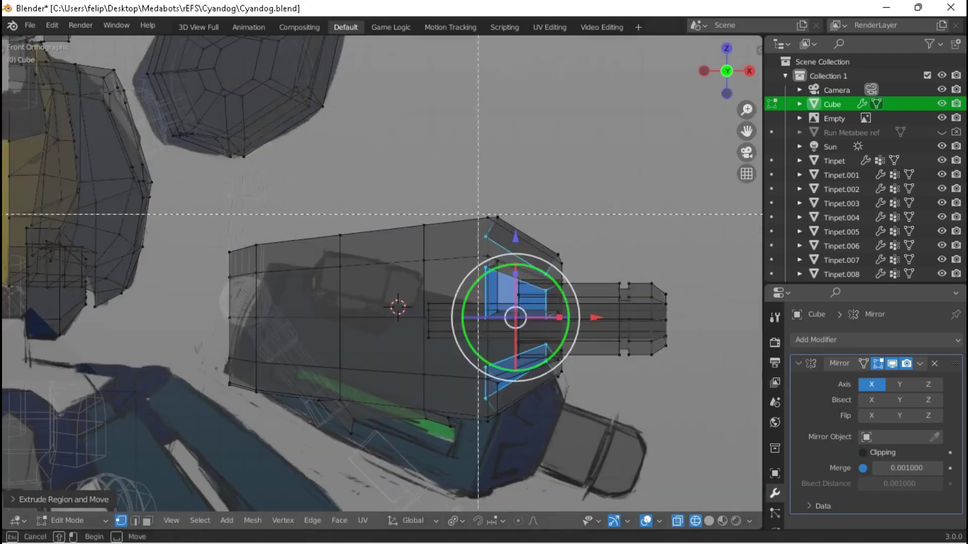
{"action": "scroll", "coordinate": [491, 298], "scroll_direction": "up", "scroll_amount": 6}
{"action": "key", "text": "alt+s"}
{"action": "key", "text": "Escape"}
{"action": "key", "text": "alt+s"}
{"action": "left_click", "coordinate": [644, 309]}
{"action": "left_click", "coordinate": [456, 520]}
{"action": "left_click", "coordinate": [491, 457]}
{"action": "key", "text": "s"}
Inspect the recessed panels in shaded object view and save the file.
{"action": "key", "text": "Tab"}
{"action": "middle_click_drag", "start_coordinate": [663, 346], "coordinate": [540, 320]}
{"action": "key", "text": "z"}
{"action": "left_click", "coordinate": [640, 319]}
{"action": "mouse_move", "coordinate": [639, 319]}
{"action": "middle_mouse_down"}
{"action": "mouse_move", "coordinate": [554, 303]}
{"action": "mouse_move", "coordinate": [313, 290]}
{"action": "middle_mouse_up"}
{"action": "key", "text": "ctrl+s"}
Select the top faces of the forearm's middle section and sink them inward to cut a deep notch.
{"action": "key", "text": "Tab"}
{"action": "key", "text": "KP_1"}
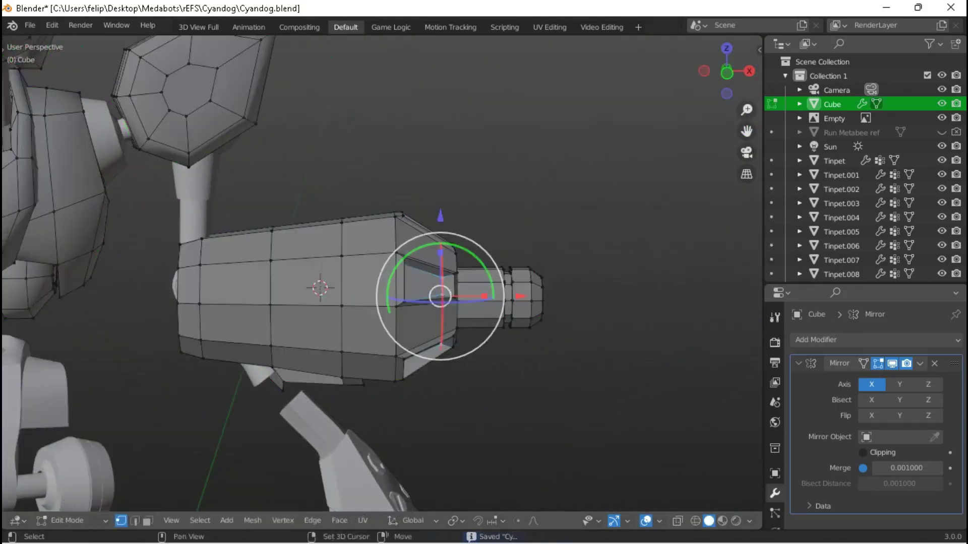
{"action": "scroll", "coordinate": [109, 356], "scroll_direction": "up", "scroll_amount": 2}
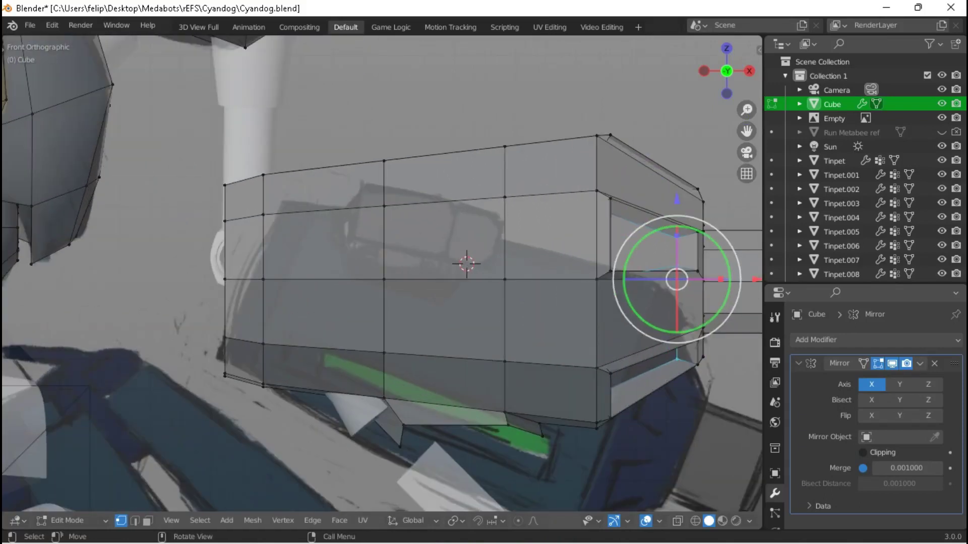
{"action": "middle_click_drag", "start_coordinate": [494, 209], "coordinate": [373, 229]}
{"action": "left_click", "coordinate": [353, 232], "text": "shift"}
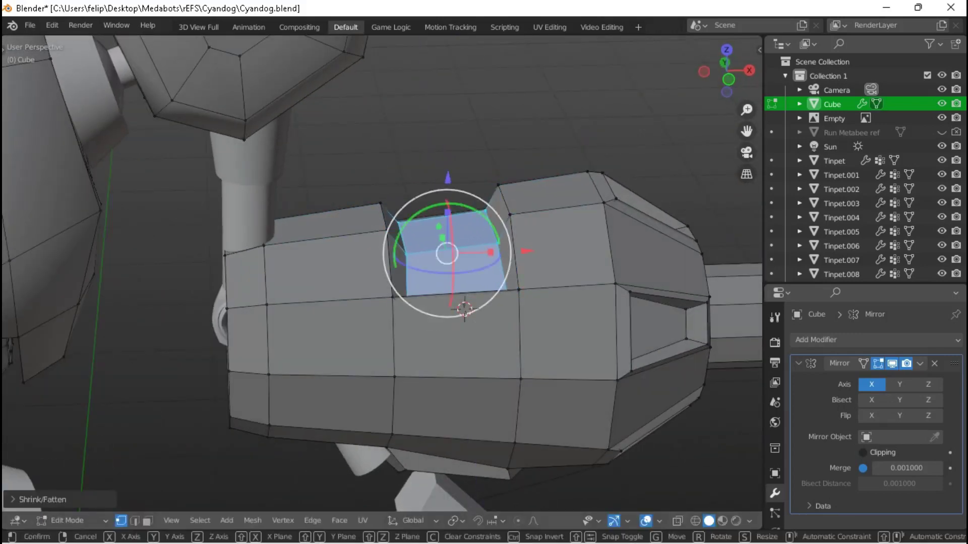
{"action": "key", "text": "Return"}
{"action": "middle_click_drag", "start_coordinate": [383, 252], "coordinate": [413, 275]}
{"action": "key", "text": "Tab"}
{"action": "key", "text": "Tab"}
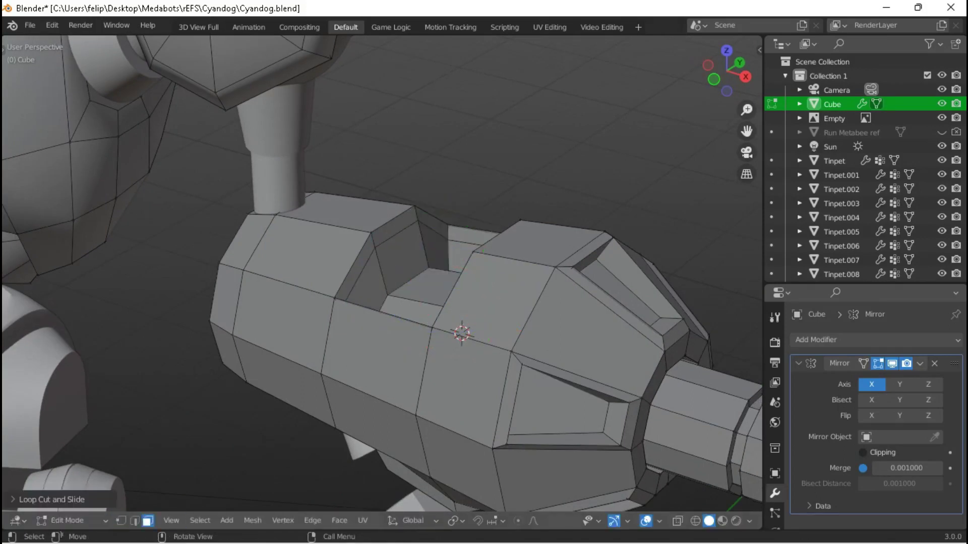
Review the notched forearm from several angles and save the file.
{"action": "middle_click_drag", "start_coordinate": [414, 275], "coordinate": [444, 270]}
{"action": "key", "text": "Tab"}
{"action": "middle_click_drag", "start_coordinate": [381, 272], "coordinate": [393, 287]}
{"action": "scroll", "coordinate": [381, 272], "scroll_direction": "up", "scroll_amount": 4}
{"action": "key", "text": "Tab"}
{"action": "key", "text": "Tab"}
{"action": "key", "text": "ctrl+s"}
Select the row of three adjoining faces along the forearm's side and extrude them in place.
{"action": "key", "text": "Tab"}
{"action": "scroll", "coordinate": [432, 341], "scroll_direction": "up", "scroll_amount": 3}
{"action": "middle_click_drag", "start_coordinate": [453, 316], "coordinate": [504, 307]}
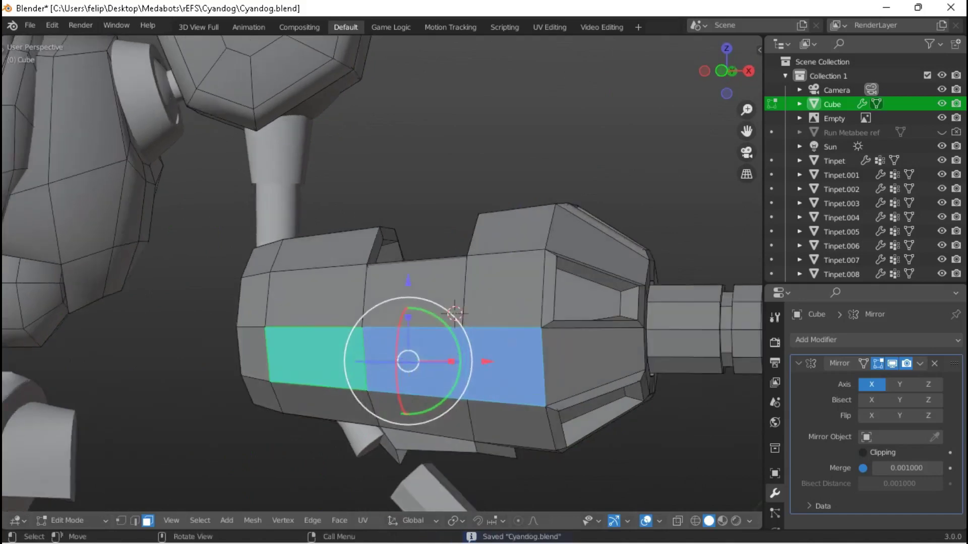
{"action": "key", "text": "e"}
{"action": "key", "text": "Escape"}
{"action": "key", "text": "alt+s"}
{"action": "key", "text": "Escape"}
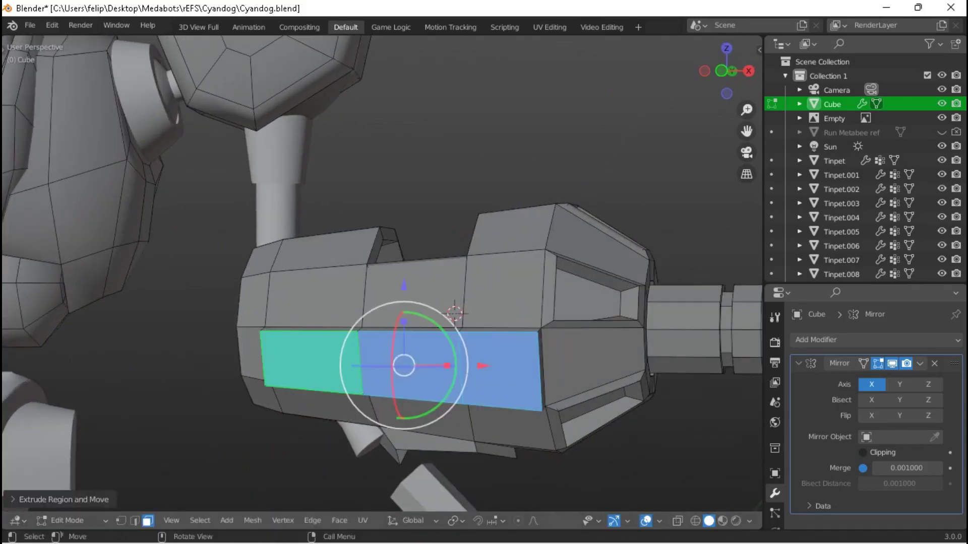
Try offsetting the side faces along their normals with different transform pivot points, and set the pivot back to Median Point.
{"action": "middle_click_drag", "start_coordinate": [581, 302], "coordinate": [504, 323]}
{"action": "left_click", "coordinate": [454, 520]}
{"action": "left_click", "coordinate": [504, 474]}
{"action": "key", "text": "alt+s"}
{"action": "middle_click_drag", "start_coordinate": [437, 327], "coordinate": [454, 311]}
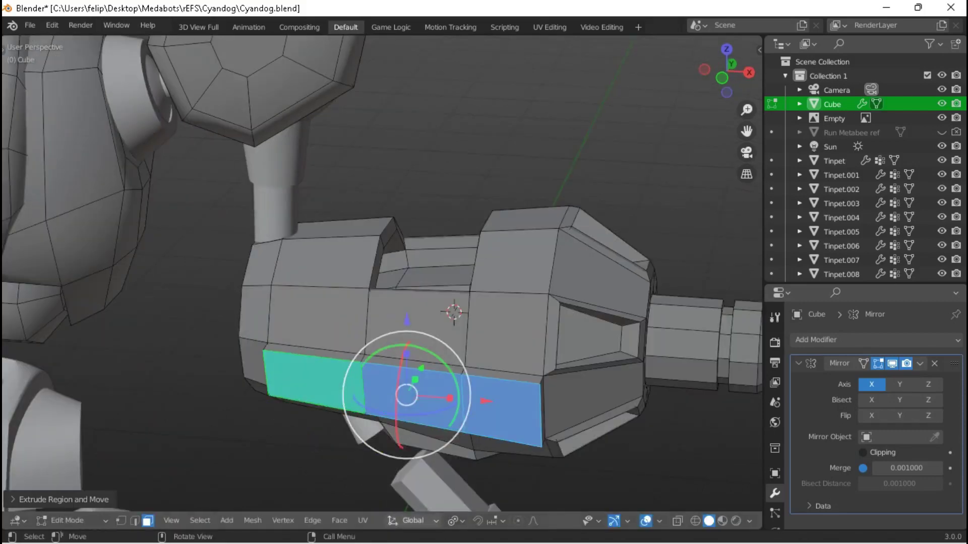
{"action": "left_click", "coordinate": [454, 521]}
{"action": "left_click", "coordinate": [482, 488]}
{"action": "left_click", "coordinate": [454, 521]}
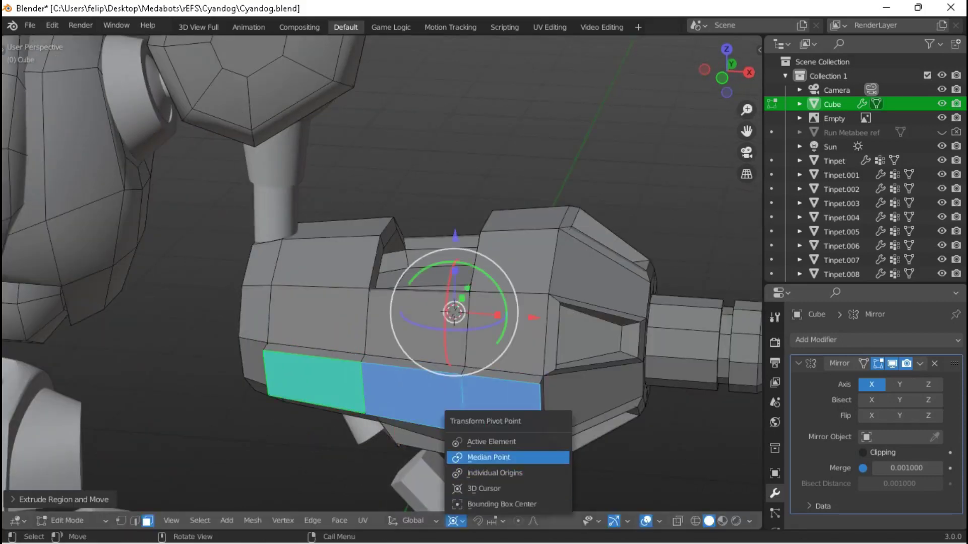
{"action": "left_click", "coordinate": [489, 457]}
{"action": "key", "text": "alt+s"}
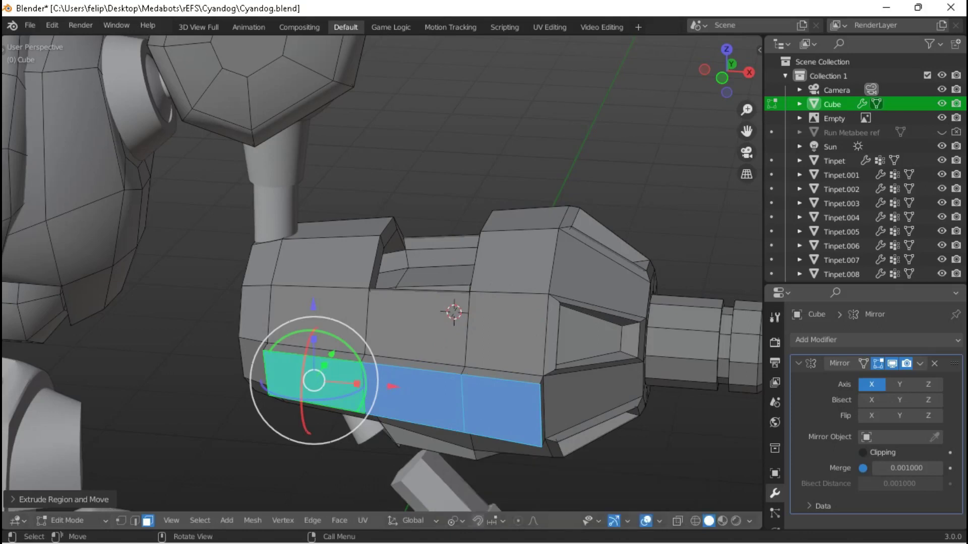
{"action": "left_click", "coordinate": [454, 521]}
{"action": "left_click", "coordinate": [489, 457]}
{"action": "middle_click_drag", "start_coordinate": [489, 457], "coordinate": [559, 353]}
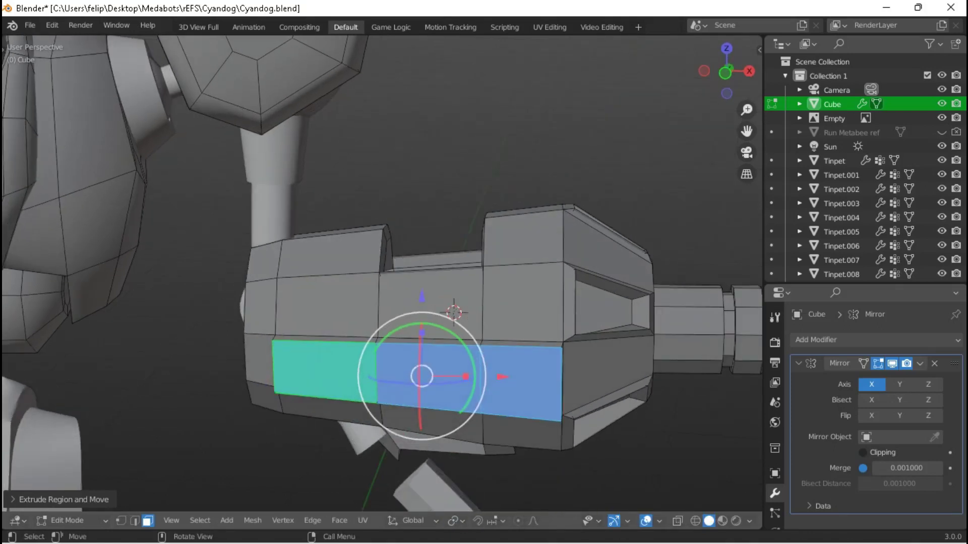
Extrude the side faces in place, scale them down slightly and sink them inward to form a long recessed panel.
{"action": "key", "text": "s"}
{"action": "left_click", "coordinate": [562, 351]}
{"action": "key", "text": "e"}
{"action": "right_click", "coordinate": [576, 354]}
{"action": "key", "text": "s"}
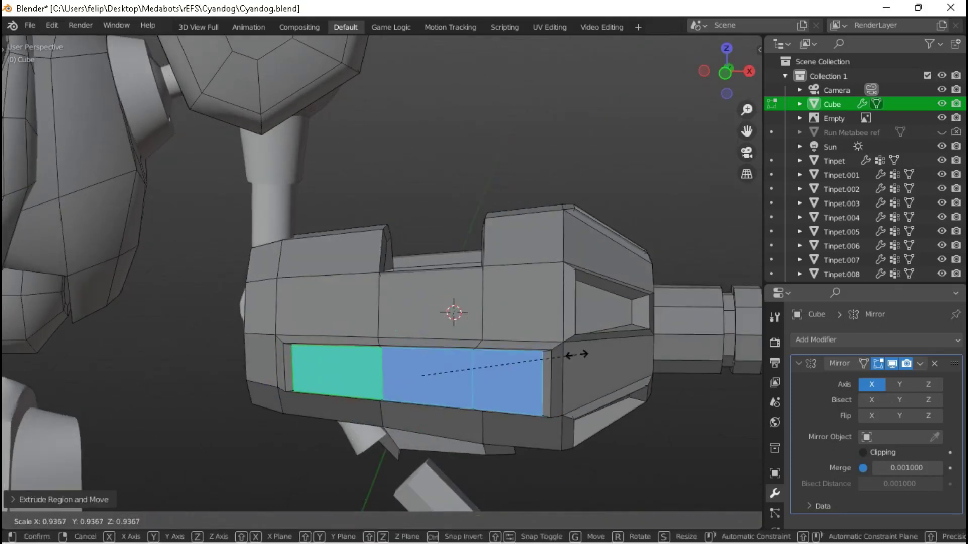
{"action": "left_click", "coordinate": [574, 355]}
{"action": "key", "text": "alt+s"}
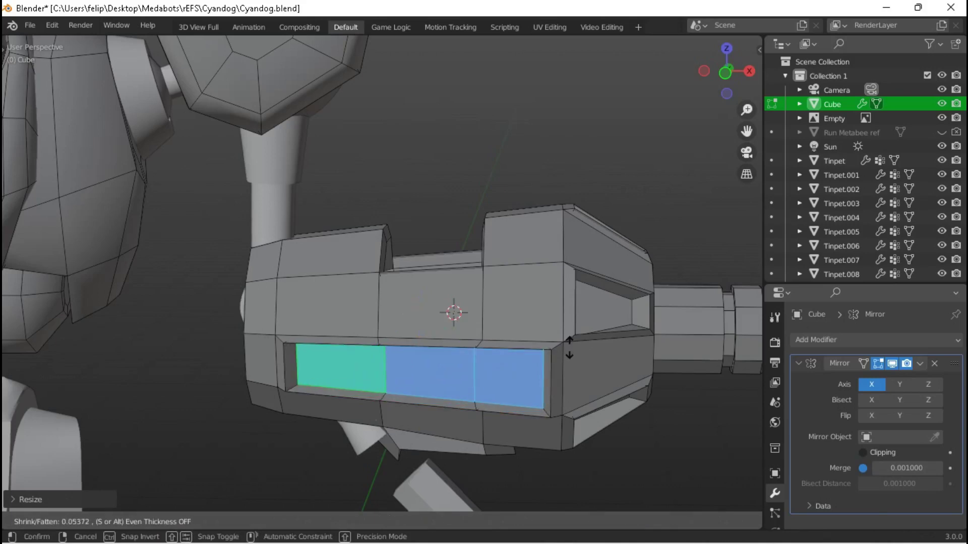
{"action": "left_click", "coordinate": [560, 341]}
{"action": "key", "text": "Tab"}
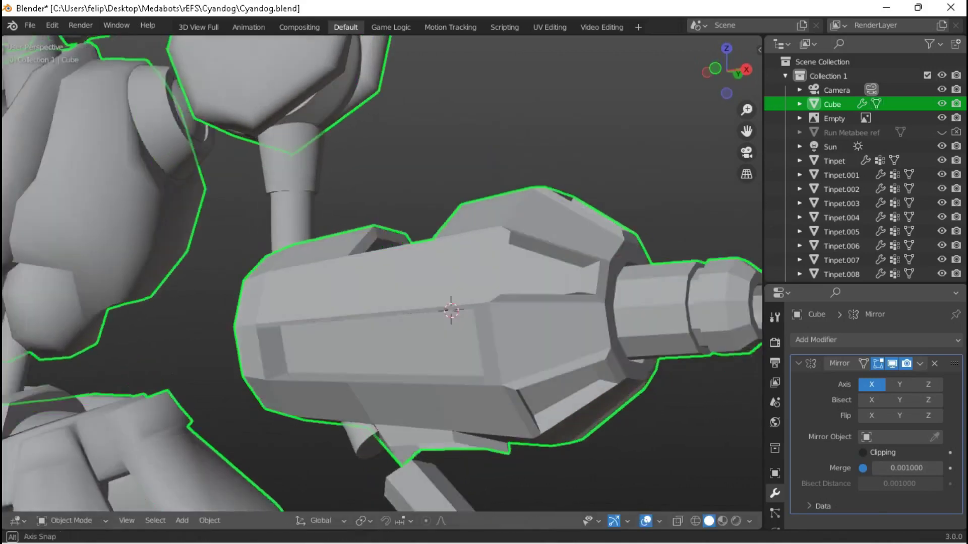
{"action": "scroll", "coordinate": [560, 342], "scroll_direction": "down", "scroll_amount": 8}
{"action": "scroll", "coordinate": [388, 277], "scroll_direction": "up", "scroll_amount": 12}
Edge-slide the upper and lower floor edges of the long side panel inward to narrow its floor.
{"action": "key", "text": "Tab"}
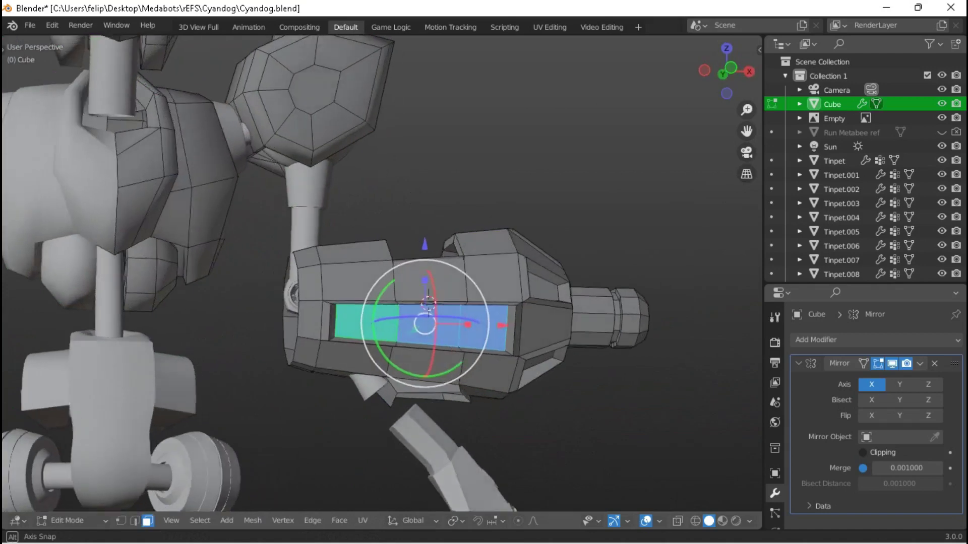
{"action": "key", "text": "Tab"}
{"action": "key", "text": "Tab"}
{"action": "middle_click_drag", "start_coordinate": [383, 272], "coordinate": [312, 217]}
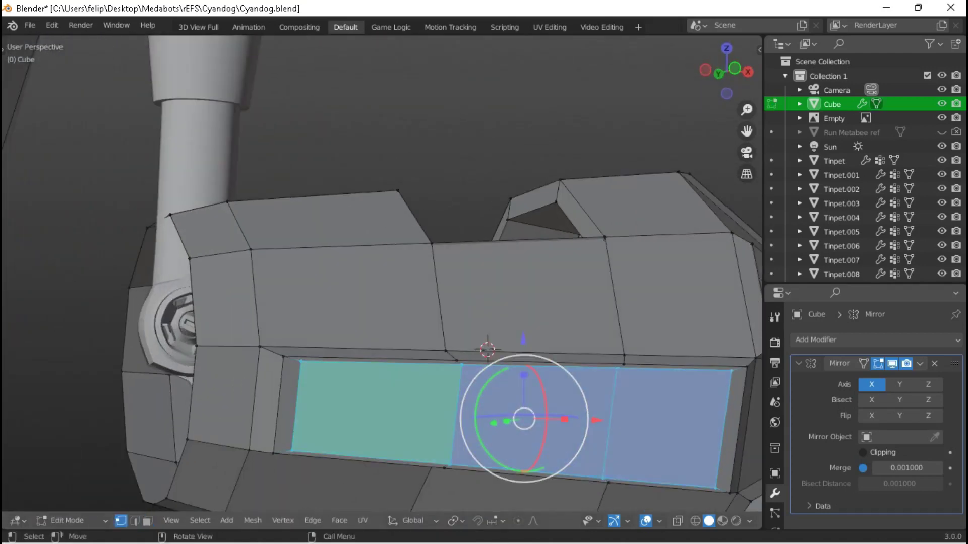
{"action": "left_click", "coordinate": [301, 362]}
{"action": "key", "text": "g"}
{"action": "key", "text": "g"}
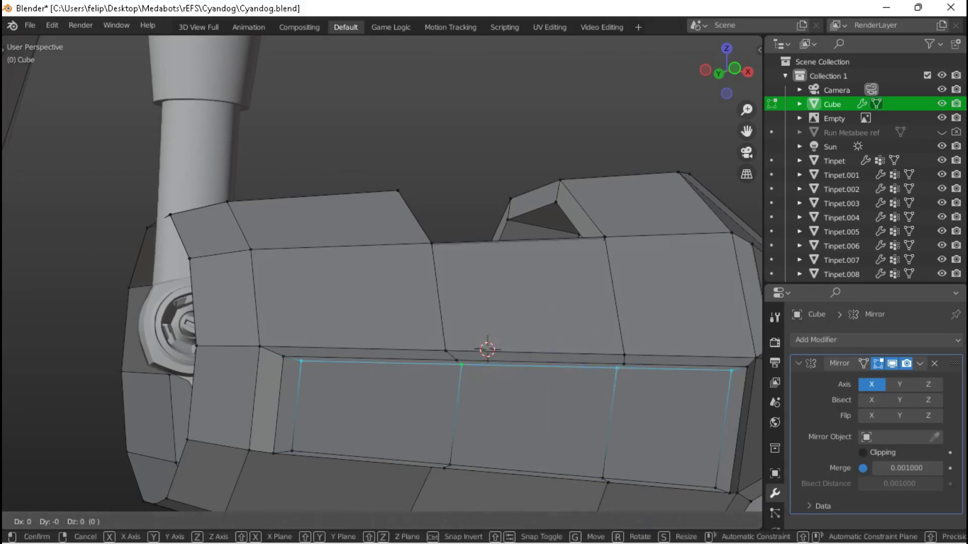
{"action": "left_click", "coordinate": [594, 298]}
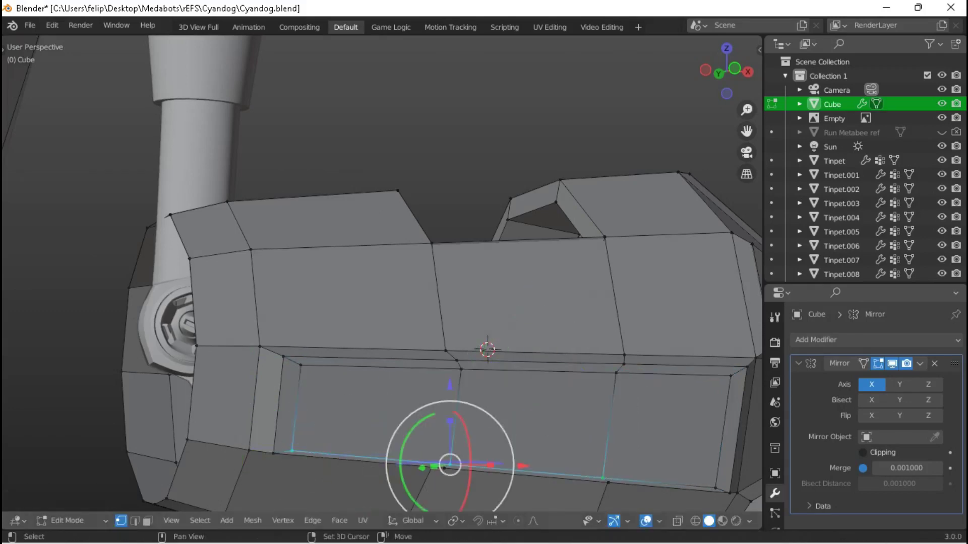
{"action": "key", "text": "g"}
{"action": "key", "text": "g"}
{"action": "left_click", "coordinate": [718, 471]}
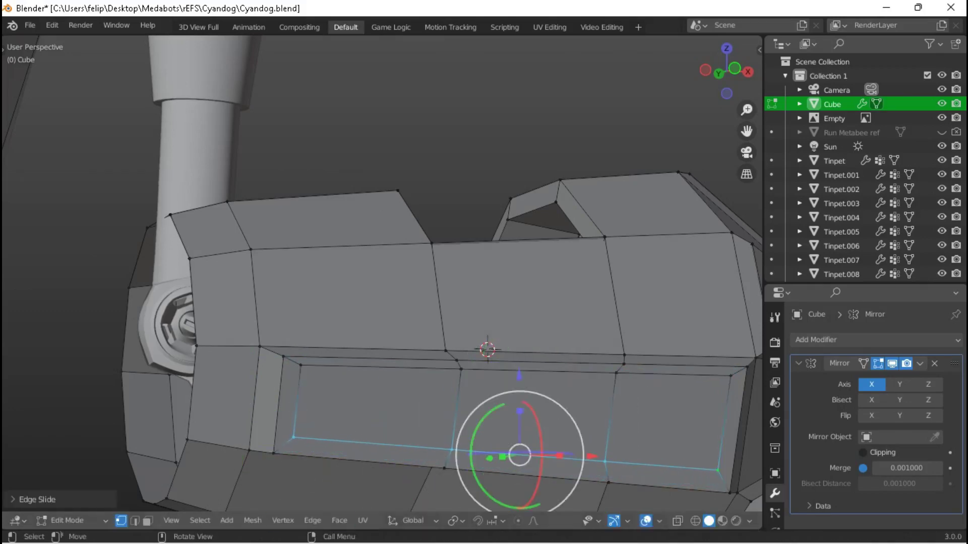
Extrude the long side panel's floor faces about 0.02 along their normal and save the file.
{"action": "left_click", "coordinate": [665, 419], "text": "shift"}
{"action": "middle_click_drag", "start_coordinate": [484, 302], "coordinate": [353, 262]}
{"action": "key", "text": "e"}
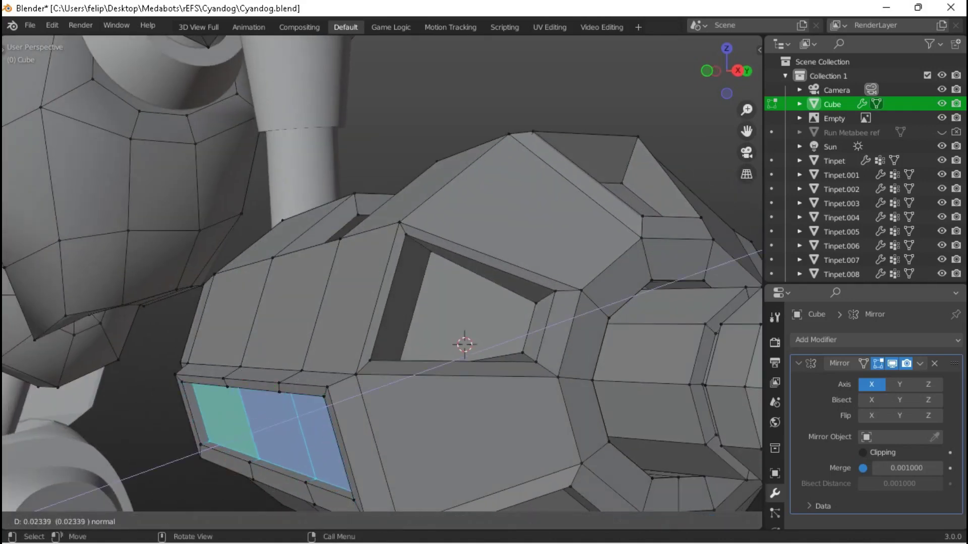
{"action": "key", "text": "Return"}
{"action": "key", "text": "Tab"}
{"action": "scroll", "coordinate": [383, 272], "scroll_direction": "down", "scroll_amount": 5}
{"action": "key", "text": "ctrl+s"}
{"action": "middle_click_drag", "start_coordinate": [383, 272], "coordinate": [535, 252]}
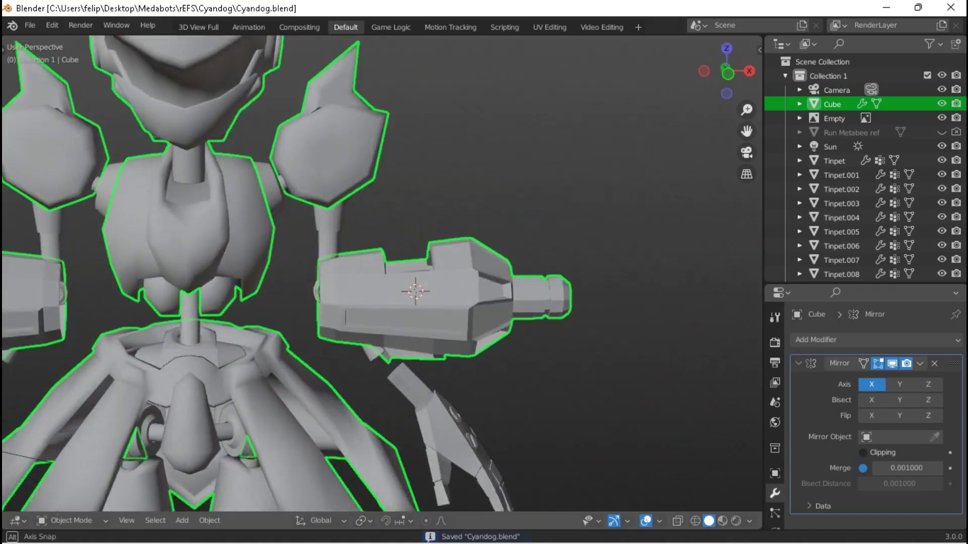
Extrude the notch's floor face upward to form a raised block on the forearm.
{"action": "scroll", "coordinate": [383, 272], "scroll_direction": "up", "scroll_amount": 5}
{"action": "key", "text": "Tab"}
{"action": "middle_click_drag", "start_coordinate": [383, 272], "coordinate": [424, 237]}
{"action": "scroll", "coordinate": [423, 293], "scroll_direction": "up", "scroll_amount": 2}
{"action": "key", "text": "3"}
{"action": "key", "text": "e"}
{"action": "left_click", "coordinate": [430, 426]}
Add a 5-vertex circle to the mesh and rotate it 90° in the right view so it stands upright.
{"action": "key", "text": "shift+a"}
{"action": "left_click", "coordinate": [411, 237]}
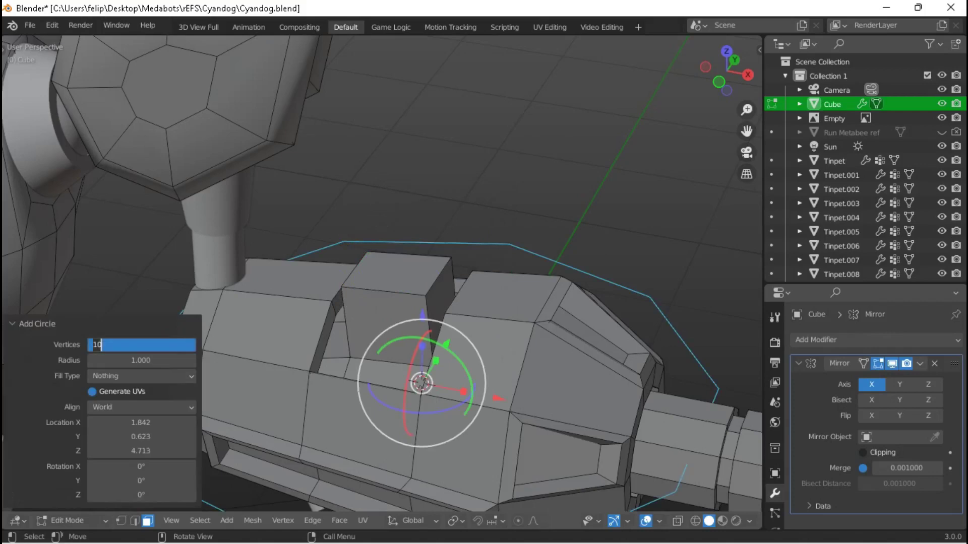
{"action": "scroll", "coordinate": [227, 348], "scroll_direction": "down", "scroll_amount": 3}
{"action": "key", "text": "KP_3"}
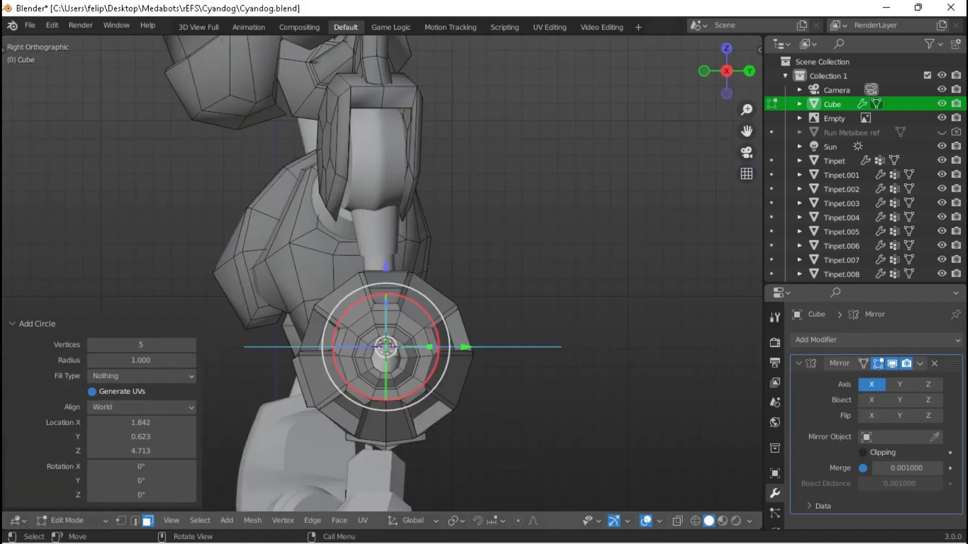
{"action": "type", "text": "90"}
{"action": "key", "text": "Return"}
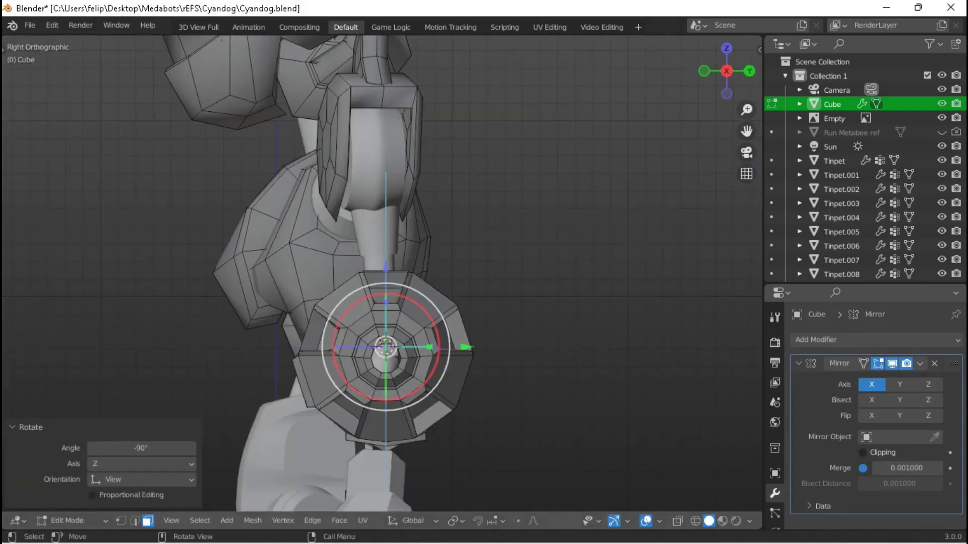
Scale down the five-sided circle and reposition it near the raised block on the forearm.
{"action": "key", "text": "KP_7"}
{"action": "key", "text": "r"}
{"action": "middle_click_drag", "start_coordinate": [405, 312], "coordinate": [363, 278]}
{"action": "key", "text": "s"}
{"action": "key", "text": "Return"}
{"action": "key", "text": "g"}
{"action": "key", "text": "Return"}
{"action": "key", "text": "s"}
{"action": "key", "text": "Return"}
{"action": "key", "text": "g"}
{"action": "key", "text": "Return"}
{"action": "key", "text": "s"}
{"action": "key", "text": "Return"}
Undo the last scaling, resize the five-sided circle again and move it vertically above the forearm notch.
{"action": "key", "text": "ctrl+z"}
{"action": "key", "text": "s"}
{"action": "key", "text": "Return"}
{"action": "key", "text": "s"}
{"action": "key", "text": "Return"}
{"action": "middle_click_drag", "start_coordinate": [504, 252], "coordinate": [518, 248]}
{"action": "key", "text": "s"}
{"action": "key", "text": "Return"}
{"action": "key", "text": "g"}
{"action": "key", "text": "z"}
{"action": "key", "text": "Return"}
{"action": "middle_click_drag", "start_coordinate": [383, 272], "coordinate": [363, 275]}
Move the five-sided circle along X in the front view to just beyond the block's shoulder-side edge.
{"action": "key", "text": "KP_1"}
{"action": "key", "text": "alt+z"}
{"action": "key", "text": "g"}
{"action": "key", "text": "x"}
{"action": "key", "text": "Return"}
{"action": "scroll", "coordinate": [382, 274], "scroll_direction": "up", "scroll_amount": 2}
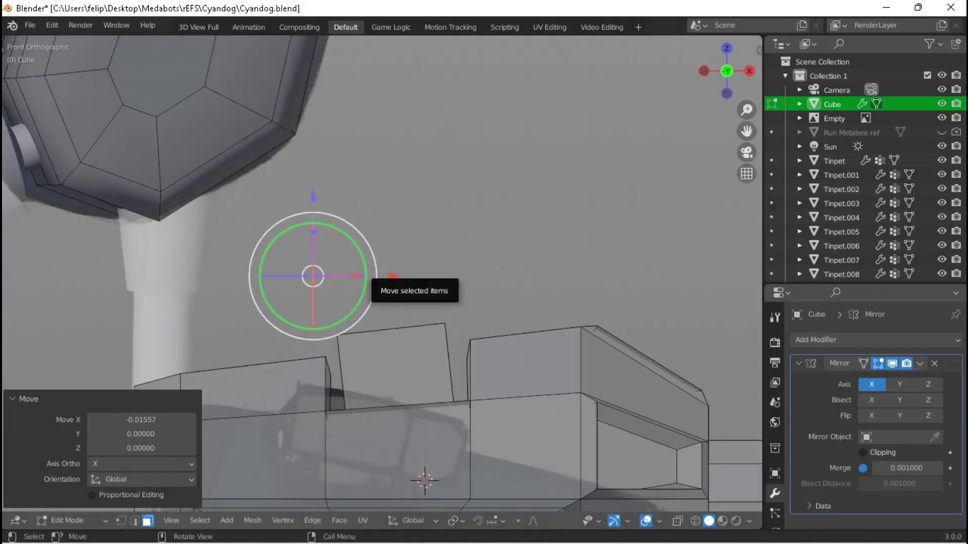
{"action": "key", "text": "x"}
{"action": "key", "text": "Return"}
{"action": "key", "text": "alt+z"}
{"action": "middle_click_drag", "start_coordinate": [381, 274], "coordinate": [315, 255]}
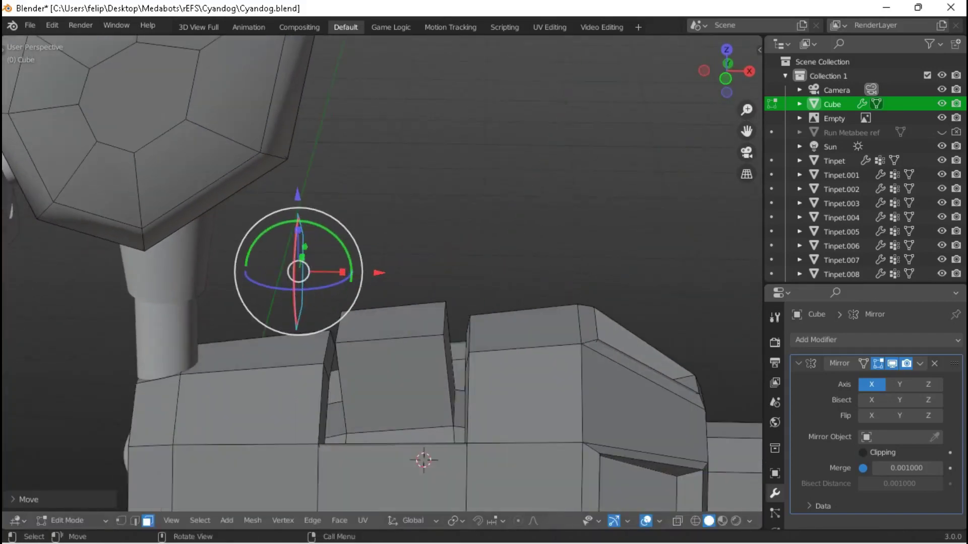
Extrude the five-sided circle about 0.55 along X to form a tube above the block.
{"action": "key", "text": "KP_1"}
{"action": "key", "text": "alt+z"}
{"action": "key", "text": "g"}
{"action": "key", "text": "x"}
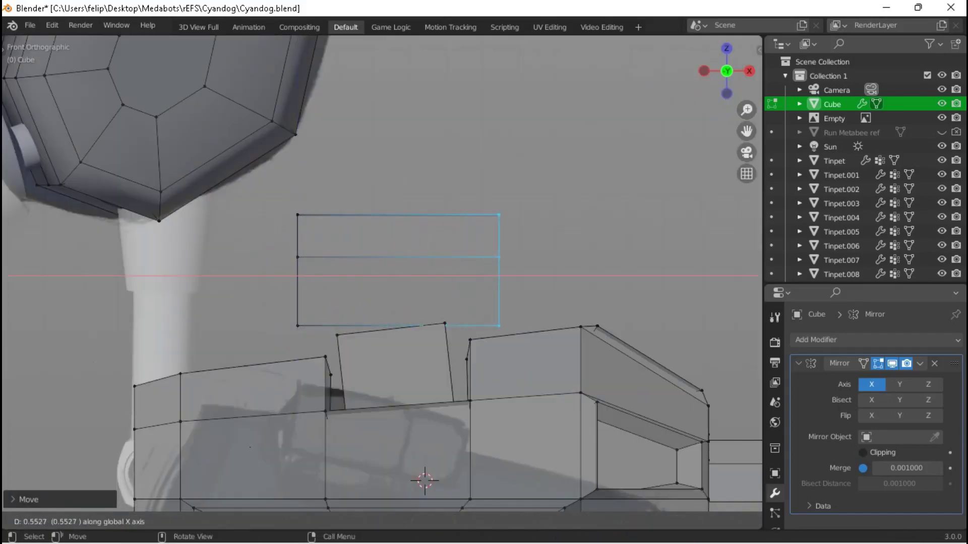
{"action": "key", "text": "Return"}
Cut edge loops across the five-sided tube and slide them into line with the block's two sides.
{"action": "key", "text": "alt+z"}
{"action": "middle_click_drag", "start_coordinate": [353, 263], "coordinate": [329, 252]}
{"action": "left_click", "coordinate": [378, 250]}
{"action": "left_click", "coordinate": [353, 250]}
{"action": "left_click", "coordinate": [401, 293], "text": "alt"}
{"action": "key", "text": "g"}
{"action": "key", "text": "g"}
{"action": "left_click", "coordinate": [475, 251]}
{"action": "middle_click_drag", "start_coordinate": [475, 251], "coordinate": [449, 229]}
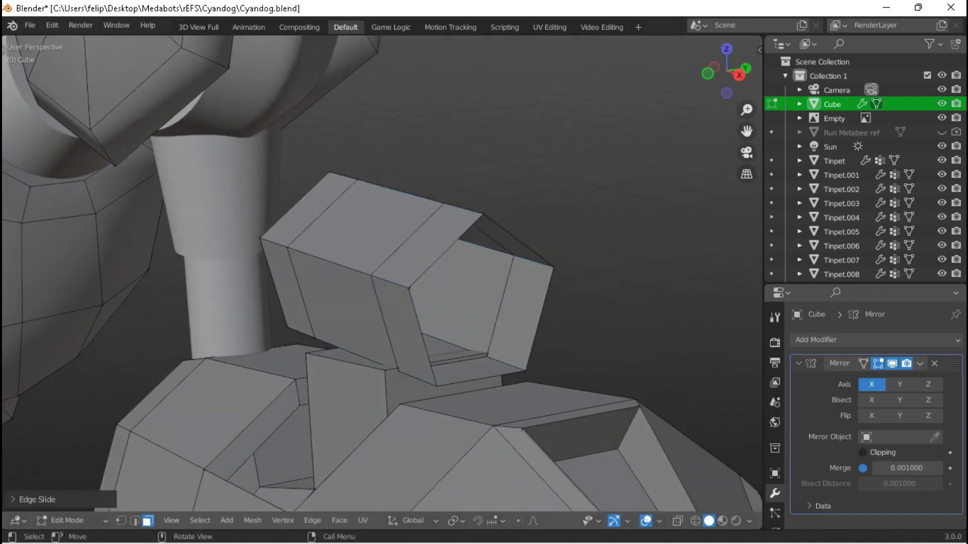
Merge the block's top corner vertices into the matching lower vertices of the tube to join both parts.
{"action": "key", "text": "alt+a"}
{"action": "left_click", "coordinate": [398, 371]}
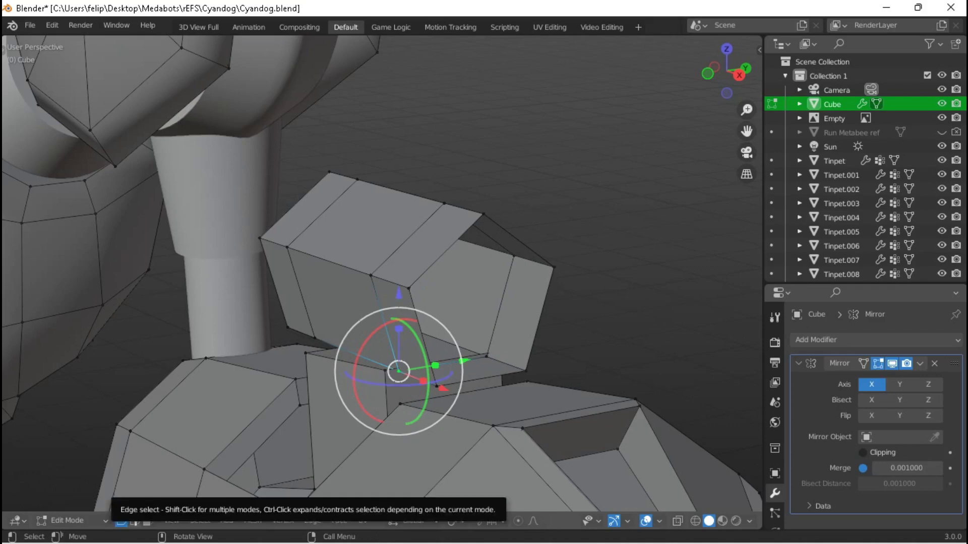
{"action": "left_click", "coordinate": [385, 370], "text": "shift"}
{"action": "key", "text": "m"}
{"action": "left_click", "coordinate": [335, 368]}
{"action": "key", "text": "ctrl+z"}
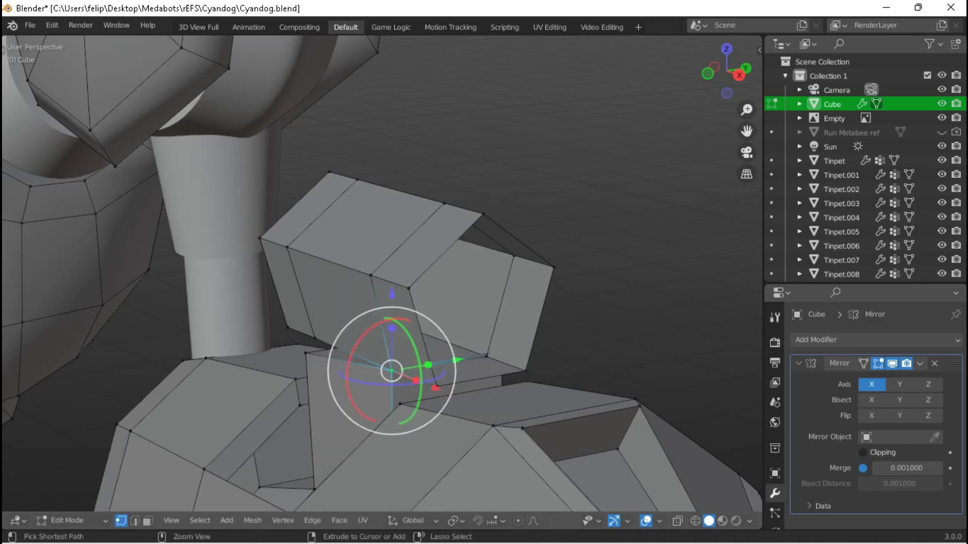
{"action": "key", "text": "m"}
{"action": "left_click", "coordinate": [383, 385]}
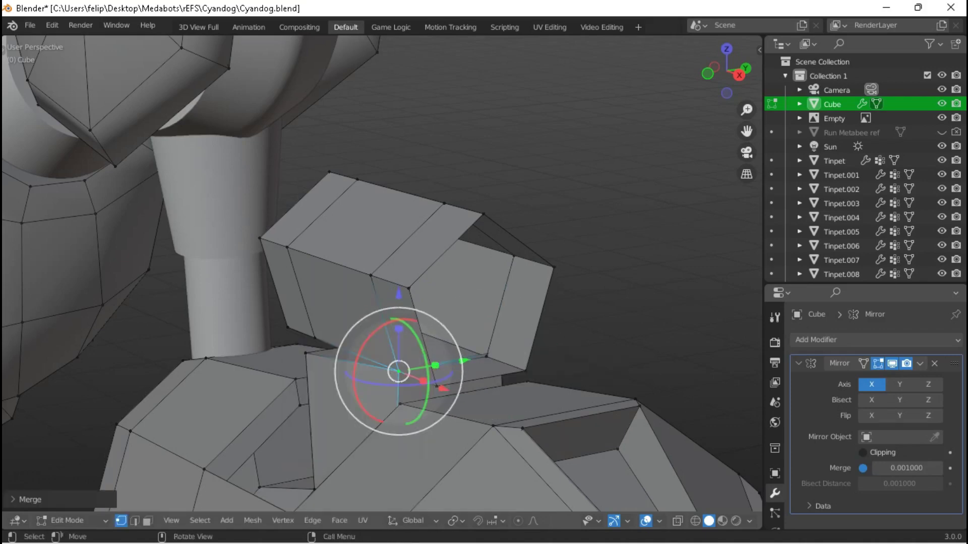
{"action": "middle_click_drag", "start_coordinate": [383, 385], "coordinate": [353, 353]}
{"action": "key", "text": "m"}
{"action": "left_click", "coordinate": [368, 361]}
{"action": "scroll", "coordinate": [317, 353], "scroll_direction": "down", "scroll_amount": 5}
{"action": "key", "text": "Tab"}
{"action": "scroll", "coordinate": [402, 373], "scroll_direction": "up", "scroll_amount": 5}
Extrude the tube's outer end about 0.08 along X and scale the new ring down into a taper.
{"action": "key", "text": "KP_1"}
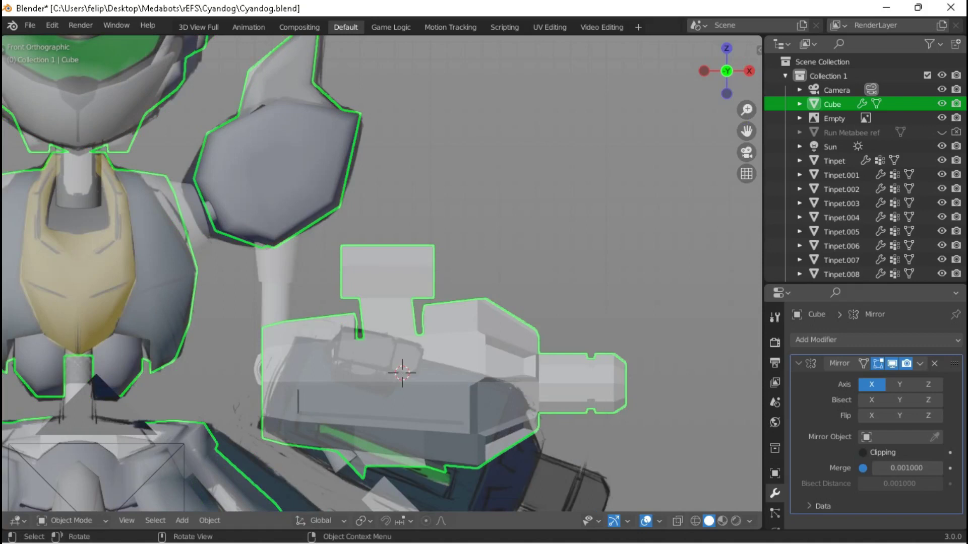
{"action": "scroll", "coordinate": [381, 273], "scroll_direction": "up", "scroll_amount": 3}
{"action": "key", "text": "Tab"}
{"action": "key", "text": "e"}
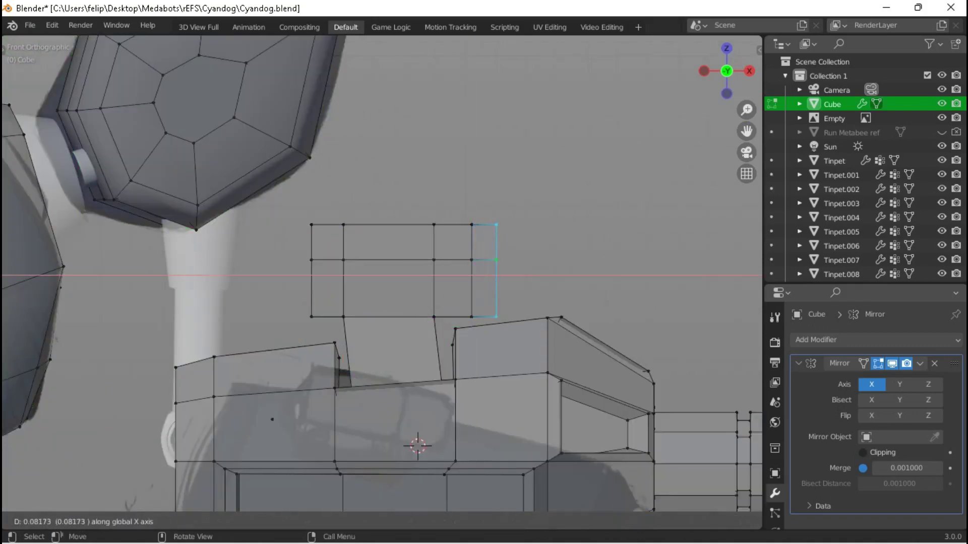
{"action": "left_click", "coordinate": [637, 276]}
{"action": "key", "text": "s"}
{"action": "left_click", "coordinate": [581, 272]}
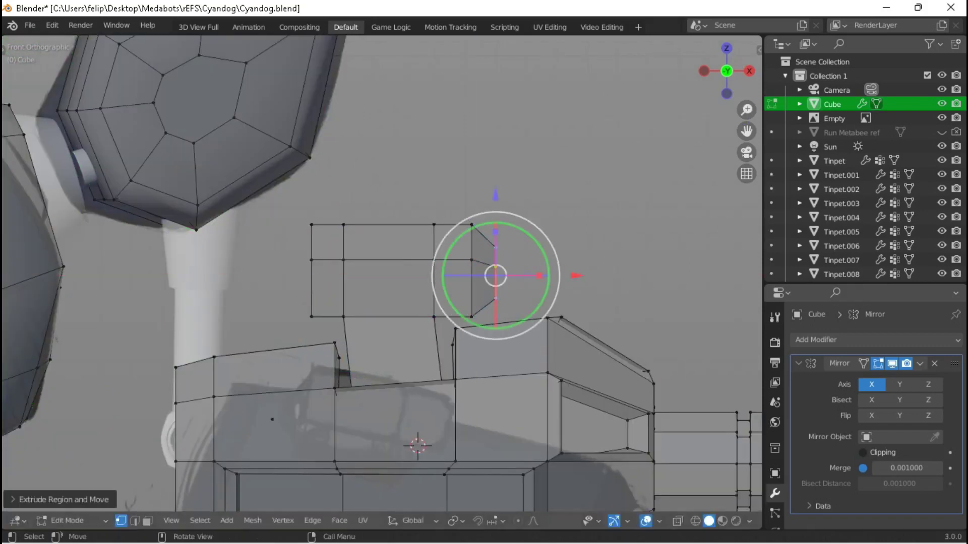
{"action": "key", "text": "s"}
{"action": "left_click", "coordinate": [539, 270]}
Extend the tapered tube end into an inward recess along X and resize its inner ring.
{"action": "scroll", "coordinate": [539, 272], "scroll_direction": "up", "scroll_amount": 2}
{"action": "key", "text": "g"}
{"action": "key", "text": "x"}
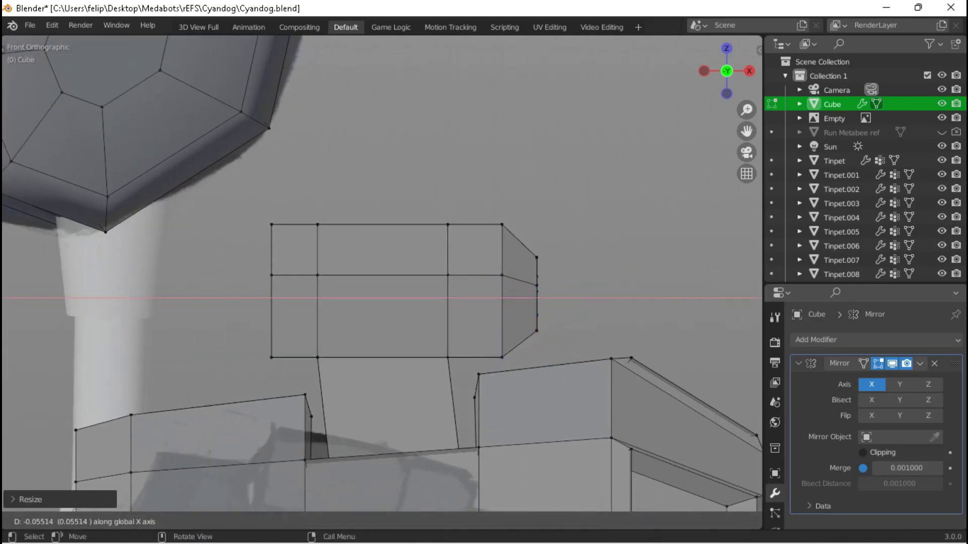
{"action": "key", "text": "Escape"}
{"action": "key", "text": "ctrl+z"}
{"action": "key", "text": "ctrl+shift+z"}
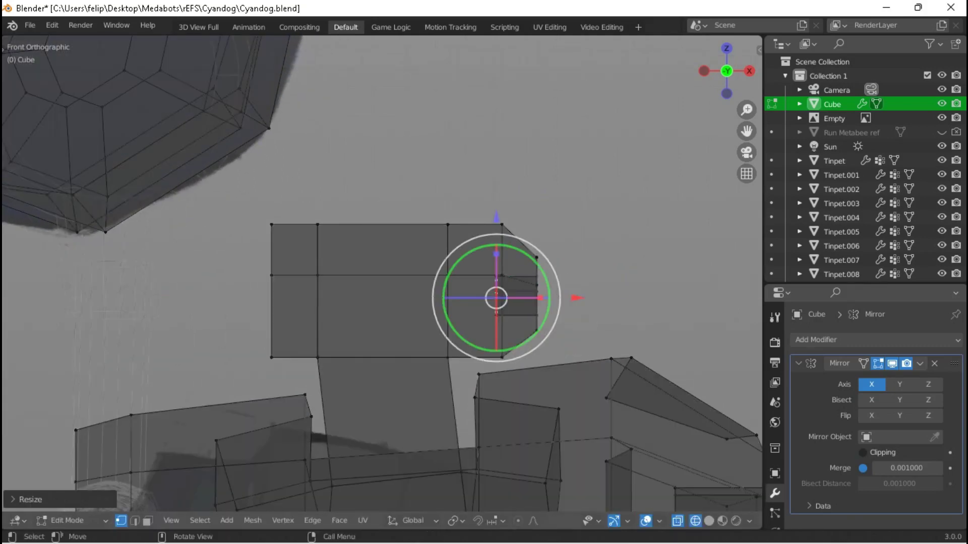
{"action": "key", "text": "Escape"}
{"action": "key", "text": "s"}
{"action": "left_click", "coordinate": [665, 279]}
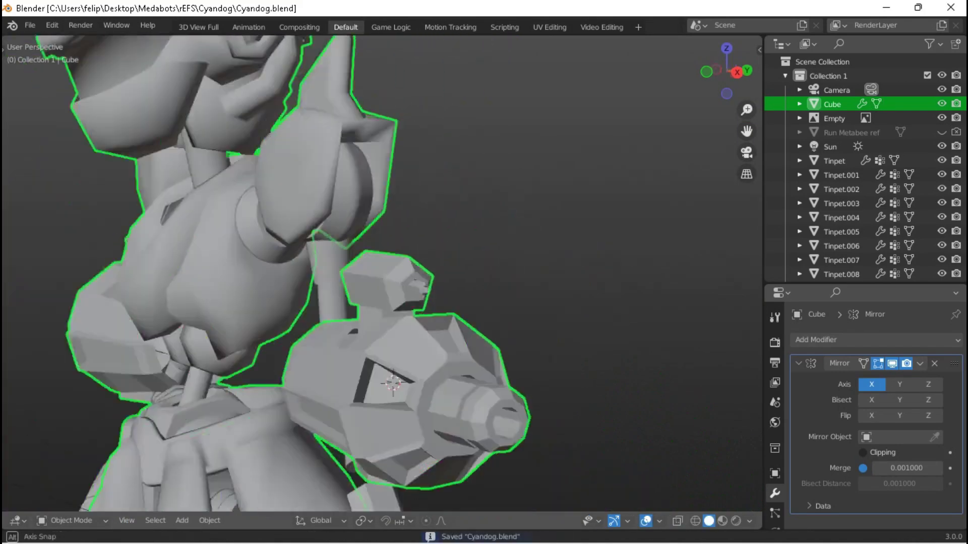
Cut two edge loops around the small tube near its tapered end and slide them together into a narrow band.
{"action": "middle_click_drag", "start_coordinate": [353, 252], "coordinate": [504, 252]}
{"action": "middle_click_drag", "start_coordinate": [381, 273], "coordinate": [350, 295]}
{"action": "key", "text": "Tab"}
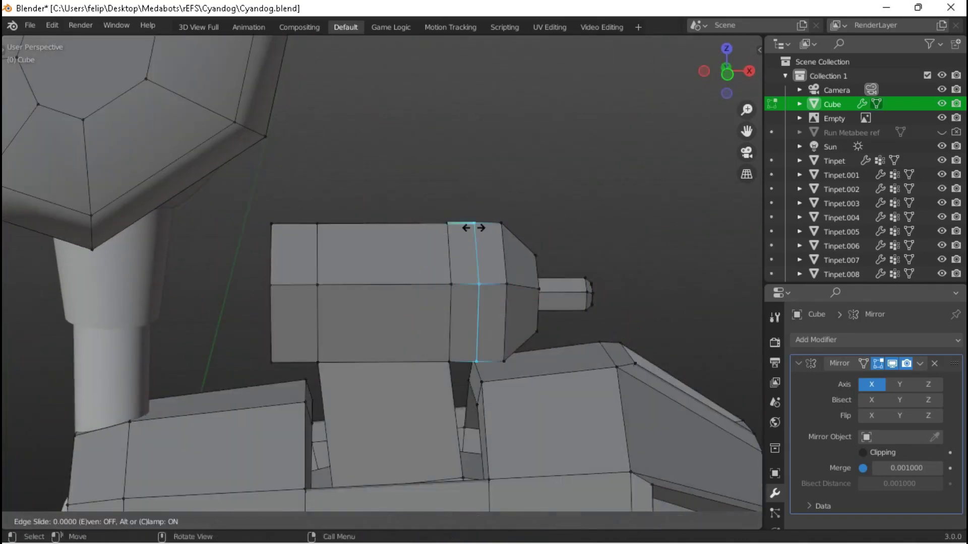
{"action": "left_click", "coordinate": [477, 238]}
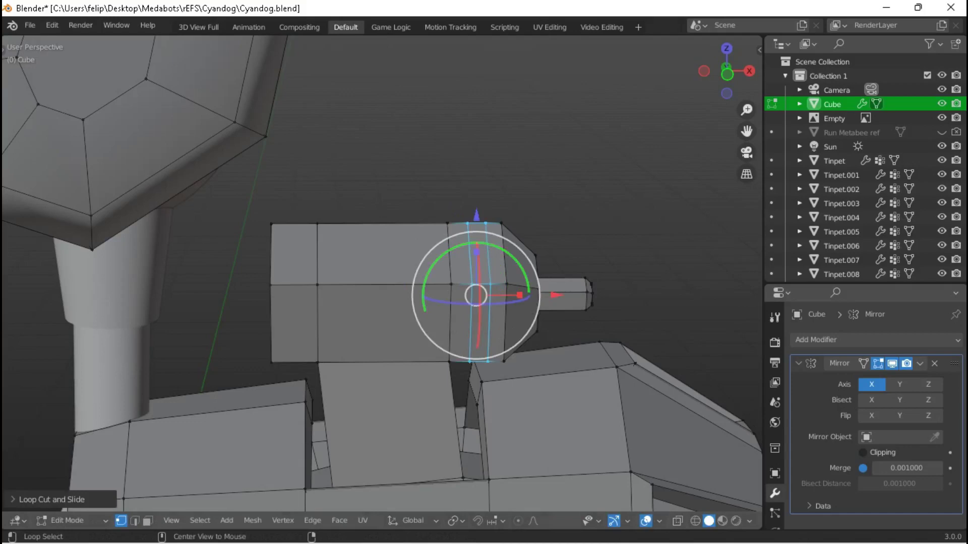
{"action": "key", "text": "g"}
{"action": "key", "text": "g"}
{"action": "key", "text": "Return"}
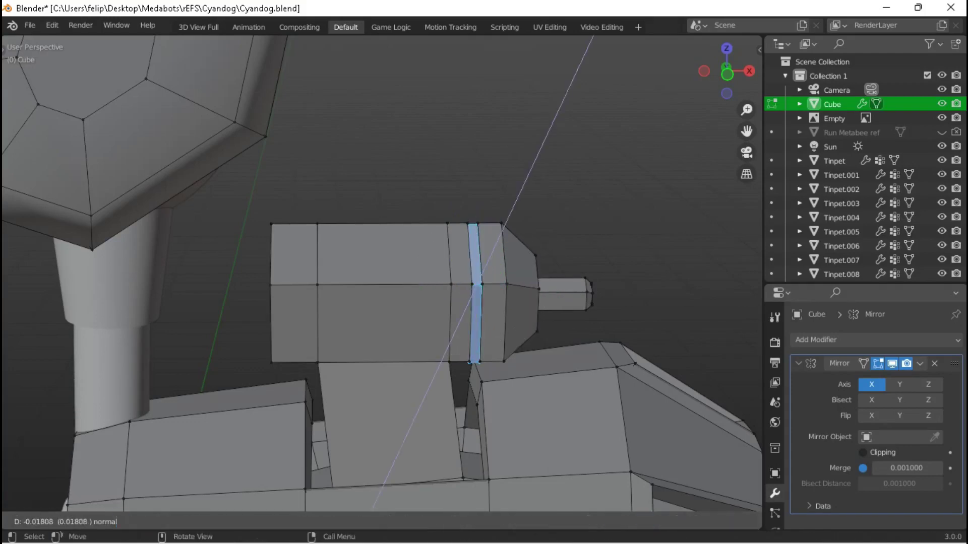
Shrink the narrow band around the small tube inward by about 0.018 to form a groove.
{"action": "key", "text": "super"}
{"action": "key", "text": "super"}
{"action": "key", "text": "alt+a"}
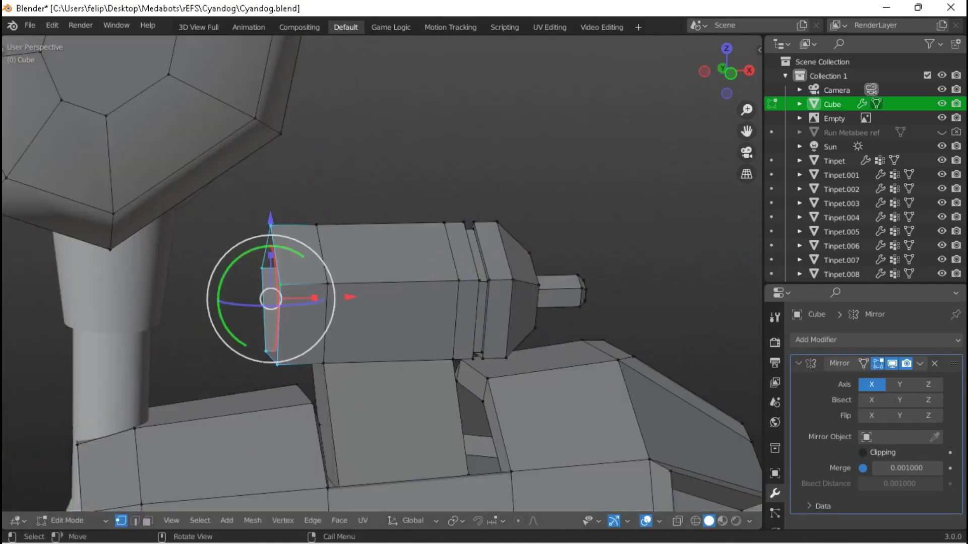
Scale down the end ring on the small tube's elbow side into a taper.
{"action": "key", "text": "KP_1"}
{"action": "key", "text": "alt+z"}
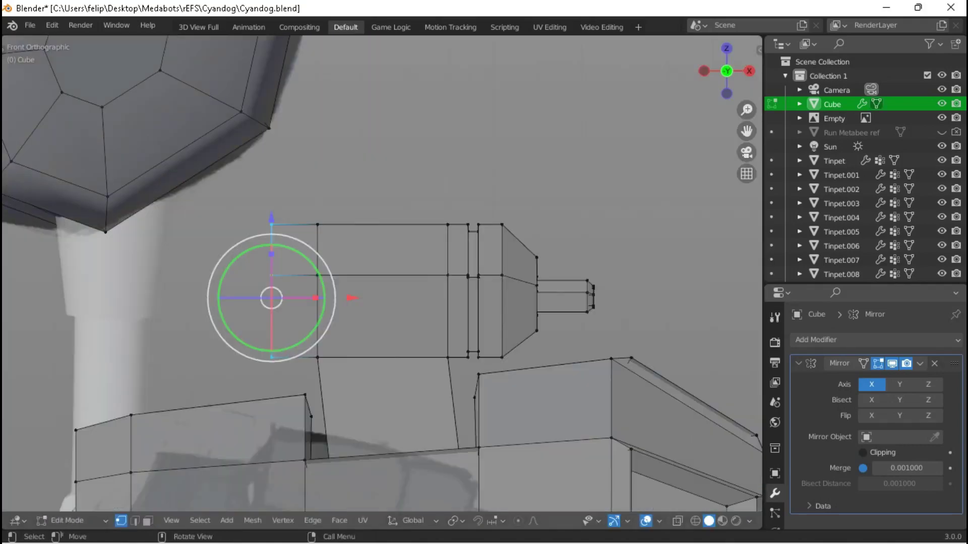
{"action": "key", "text": "s"}
{"action": "left_click", "coordinate": [395, 281]}
{"action": "key", "text": "alt+z"}
{"action": "middle_click_drag", "start_coordinate": [396, 281], "coordinate": [258, 297]}
Close the small tube's elbow-side end by extruding its ring, merging the new vertices at center, and save the file.
{"action": "key", "text": "e"}
{"action": "key", "text": "s"}
{"action": "left_click", "coordinate": [348, 292]}
{"action": "key", "text": "m"}
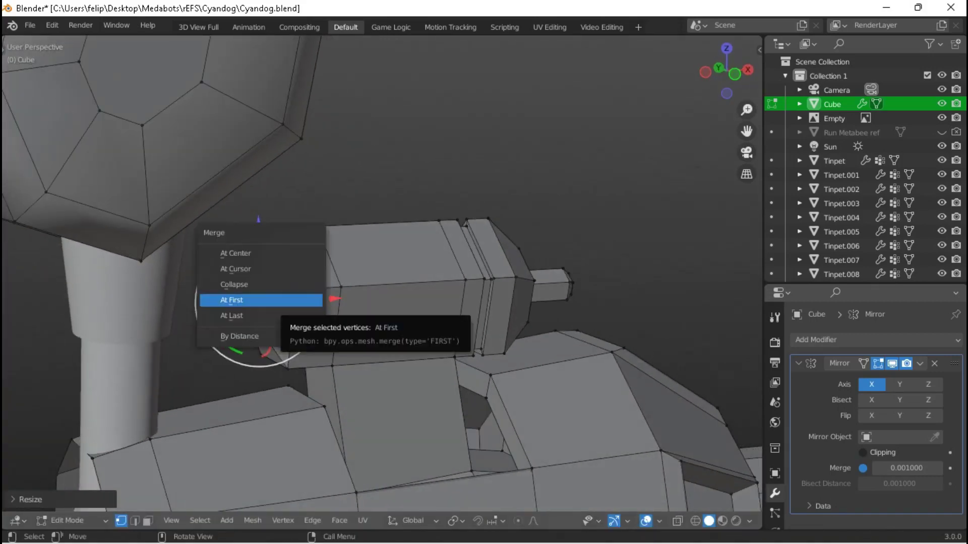
{"action": "left_click", "coordinate": [235, 253]}
{"action": "key", "text": "Tab"}
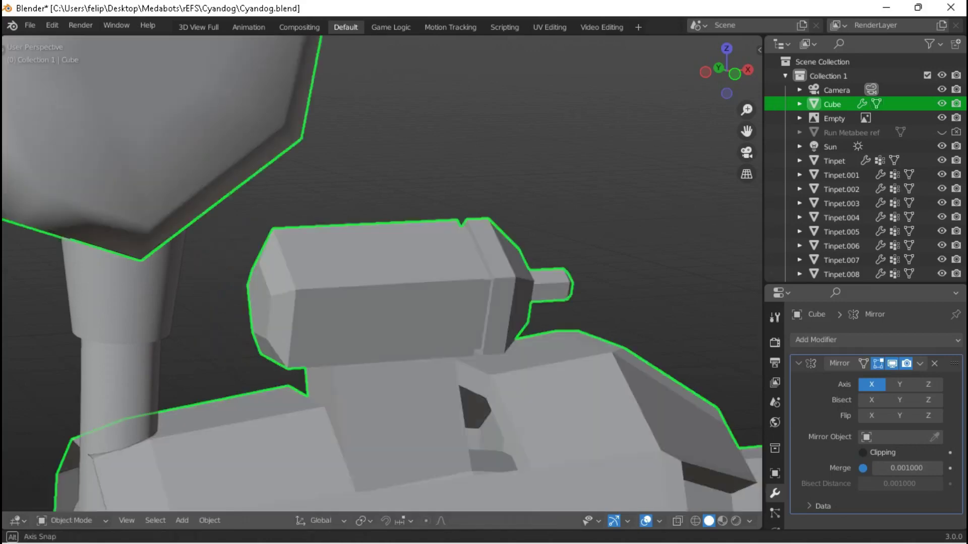
{"action": "scroll", "coordinate": [383, 272], "scroll_direction": "down", "scroll_amount": 5}
{"action": "key", "text": "ctrl+s"}
{"action": "scroll", "coordinate": [383, 272], "scroll_direction": "up", "scroll_amount": 4}
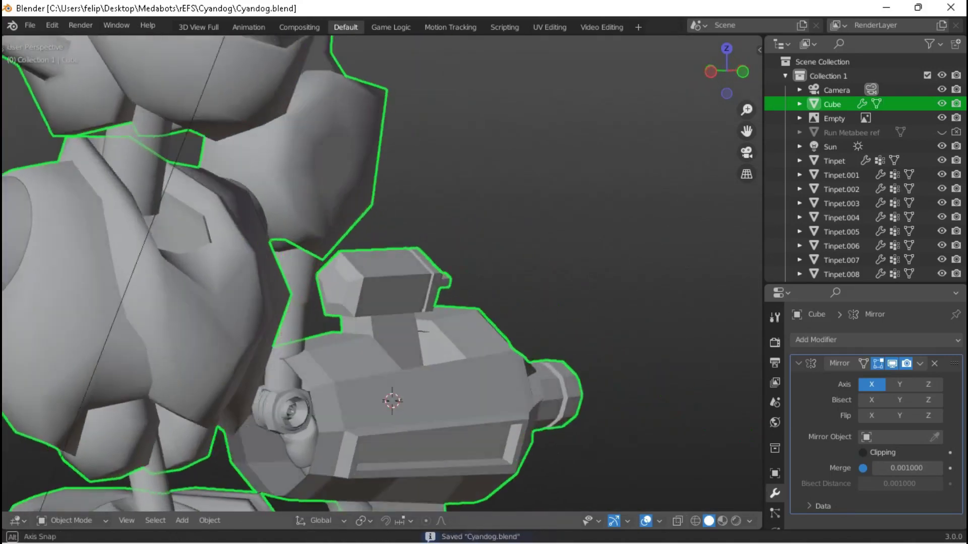
Rotate, scale and shift the forearm's elbow-side end section so it slants like the reference.
{"action": "middle_click_drag", "start_coordinate": [383, 272], "coordinate": [504, 272]}
{"action": "key", "text": "Tab"}
{"action": "key", "text": "alt+z"}
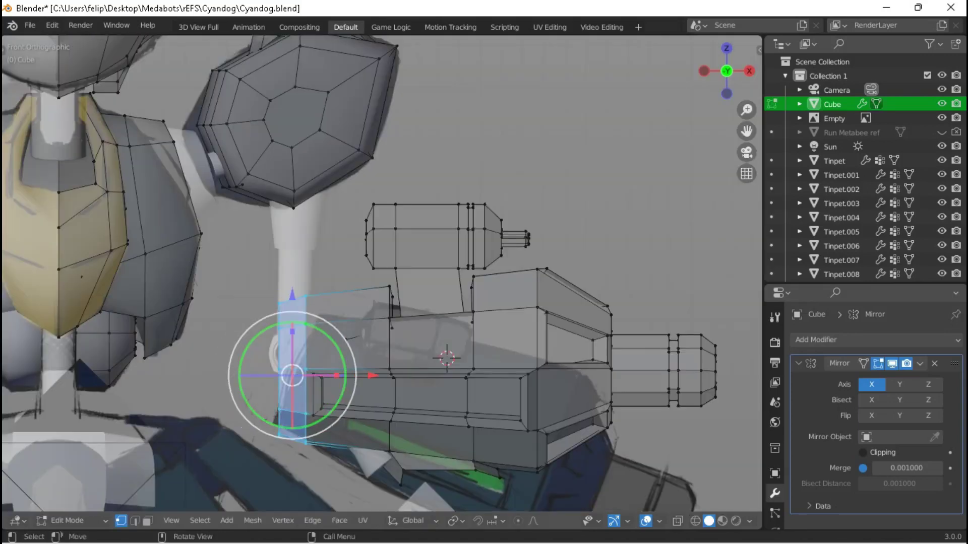
{"action": "key", "text": "r"}
{"action": "left_click", "coordinate": [490, 312]}
{"action": "key", "text": "s"}
{"action": "key", "text": "Return"}
{"action": "key", "text": "g"}
{"action": "key", "text": "Return"}
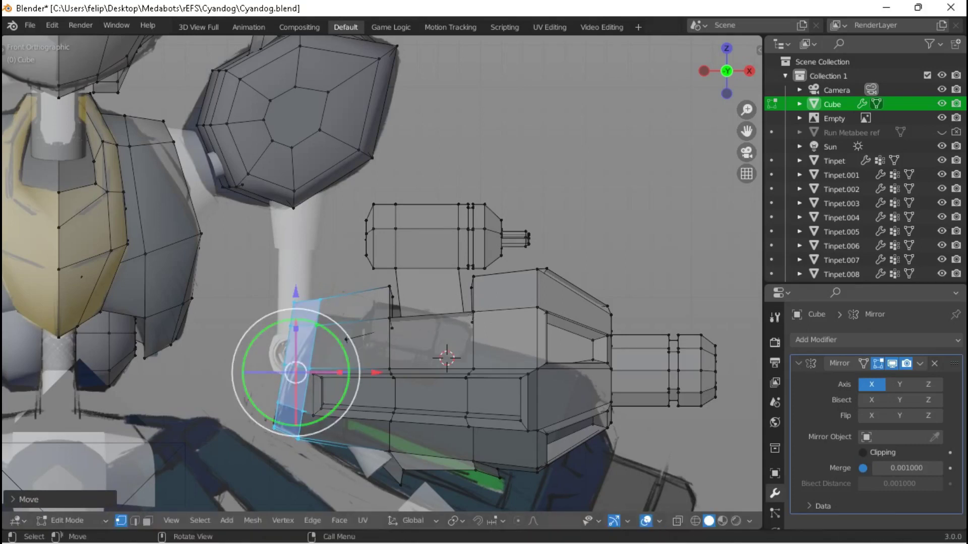
Scale down and reposition the outermost ring at the forearm's elbow side, and save the file.
{"action": "key", "text": "s"}
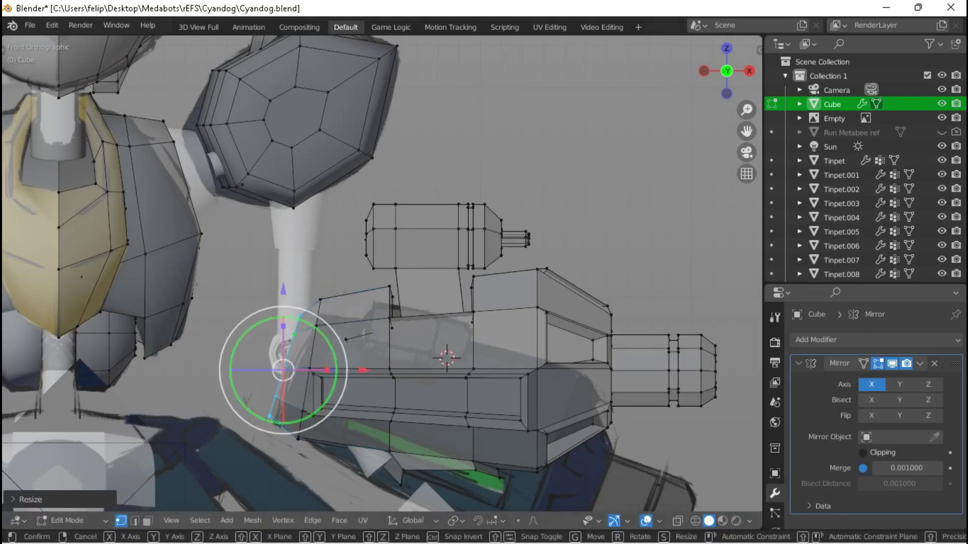
{"action": "key", "text": "Tab"}
{"action": "key", "text": "ctrl+s"}
Try to rotate the whole linked forearm downward and move it onto the tilted arm in the reference.
{"action": "middle_click_drag", "start_coordinate": [383, 272], "coordinate": [345, 255]}
{"action": "key", "text": "Tab"}
{"action": "key", "text": "a"}
{"action": "key", "text": "alt+z"}
{"action": "key", "text": "KP_1"}
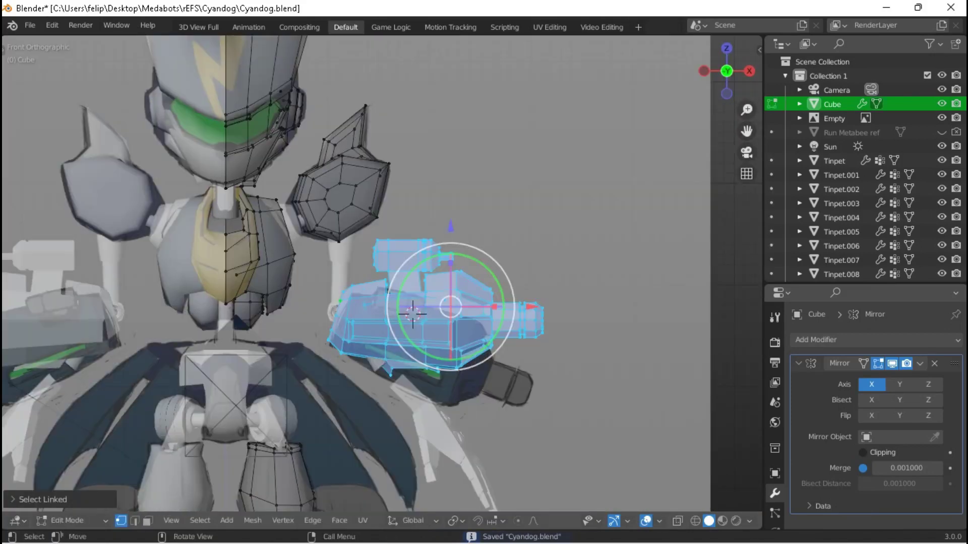
{"action": "scroll", "coordinate": [413, 307], "scroll_direction": "up", "scroll_amount": 3}
{"action": "key", "text": "r"}
{"action": "left_click", "coordinate": [418, 313]}
{"action": "key", "text": "g"}
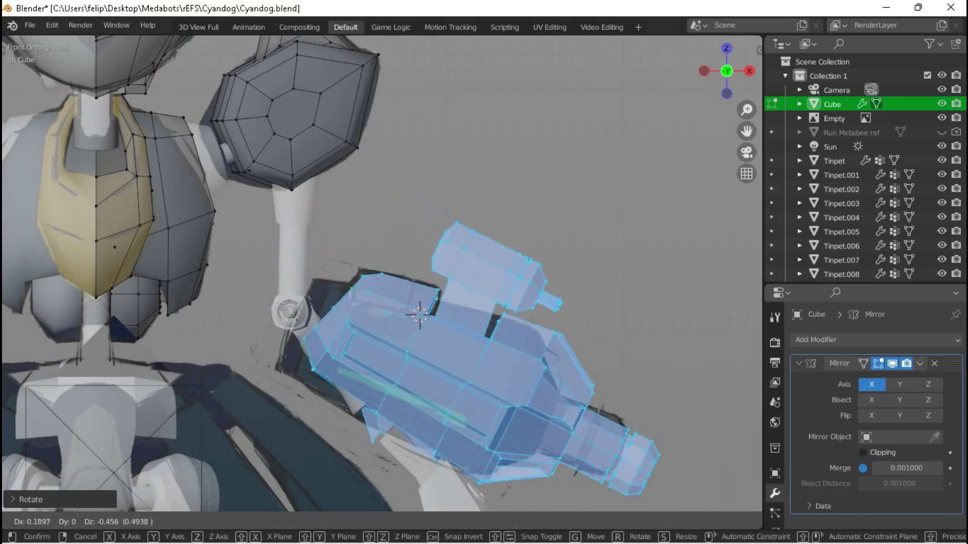
{"action": "key", "text": "r"}
{"action": "key", "text": "g"}
{"action": "key", "text": "Return"}
{"action": "key", "text": "alt+z"}
{"action": "middle_click_drag", "start_coordinate": [418, 313], "coordinate": [504, 292]}
{"action": "key", "text": "g"}
{"action": "key", "text": "y"}
{"action": "key", "text": "Escape"}
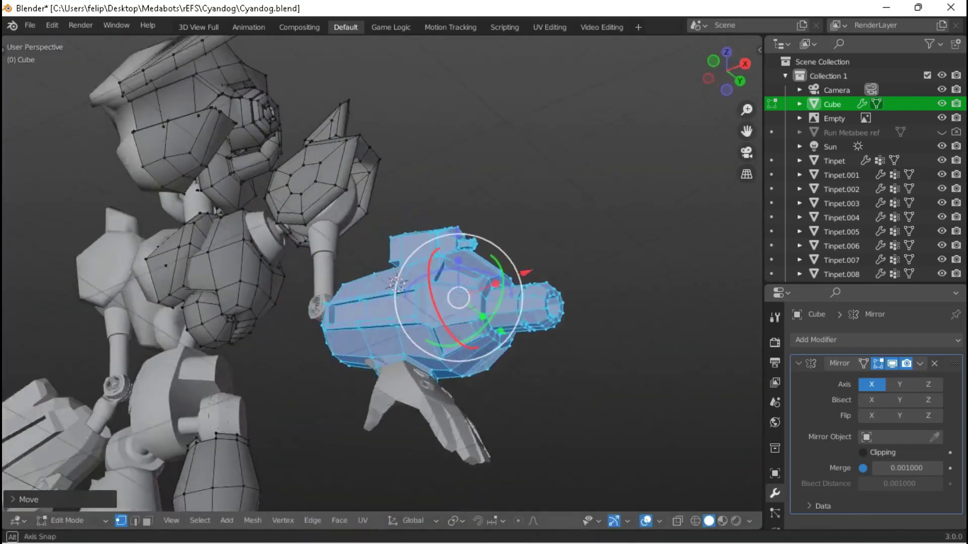
Try to refine the forearm's tilt and position against the reference in front view.
{"action": "key", "text": "alt+z"}
{"action": "key", "text": "KP_1"}
{"action": "key", "text": "r"}
{"action": "key", "text": "Return"}
{"action": "key", "text": "g"}
{"action": "key", "text": "Return"}
{"action": "middle_click_drag", "start_coordinate": [408, 301], "coordinate": [384, 283]}
{"action": "key", "text": "alt+z"}
{"action": "key", "text": "Tab"}
{"action": "key", "text": "Tab"}
{"action": "key", "text": "Tab"}
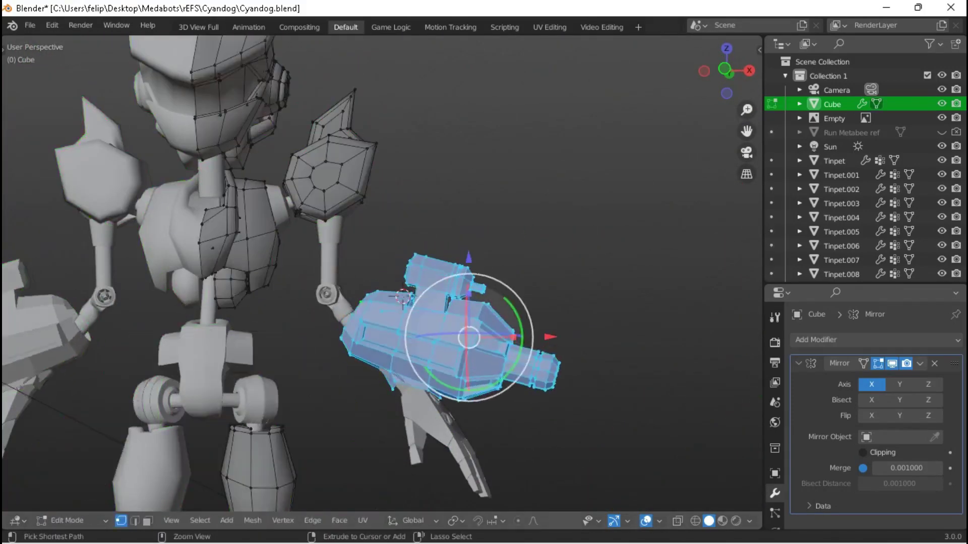
Select the vertices at the forearm's elbow-side end through the mesh and move them along X.
{"action": "key", "text": "KP_1"}
{"action": "key", "text": "alt+z"}
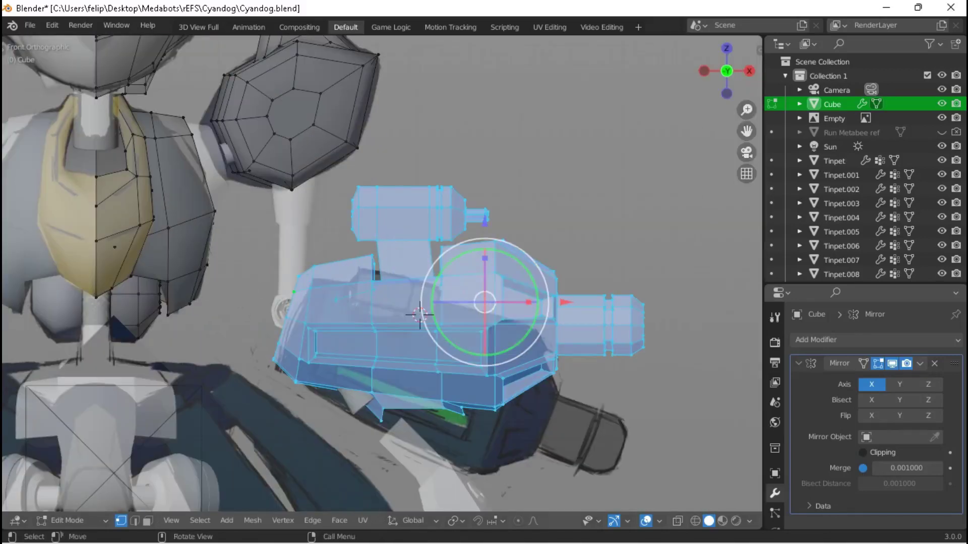
{"action": "left_click", "coordinate": [308, 363]}
{"action": "key", "text": "alt+z"}
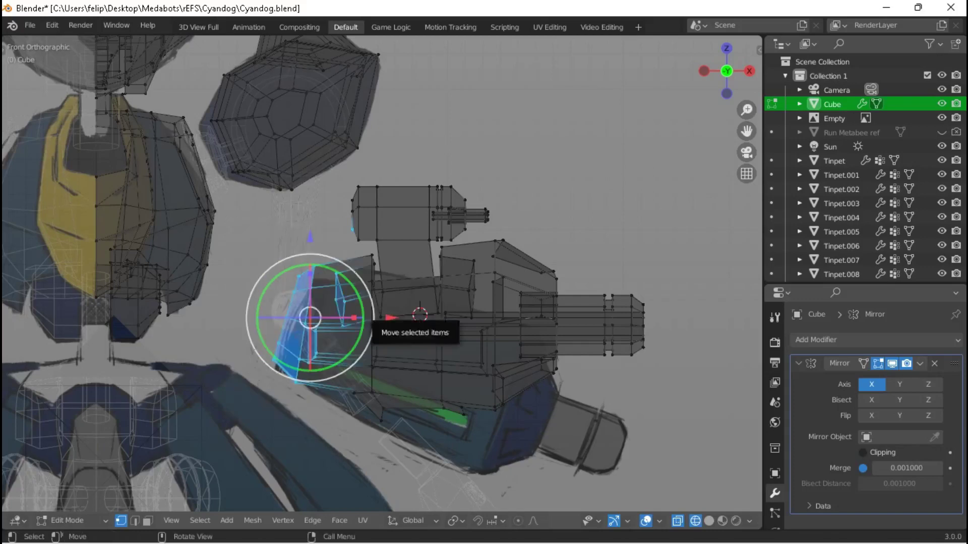
{"action": "key", "text": "b"}
{"action": "key", "text": "g"}
{"action": "key", "text": "x"}
{"action": "key", "text": "Return"}
Rotate the whole forearm with its guns downward and move it to match the tilted arm in the reference.
{"action": "key", "text": "a"}
{"action": "key", "text": "r"}
{"action": "key", "text": "Return"}
{"action": "key", "text": "g"}
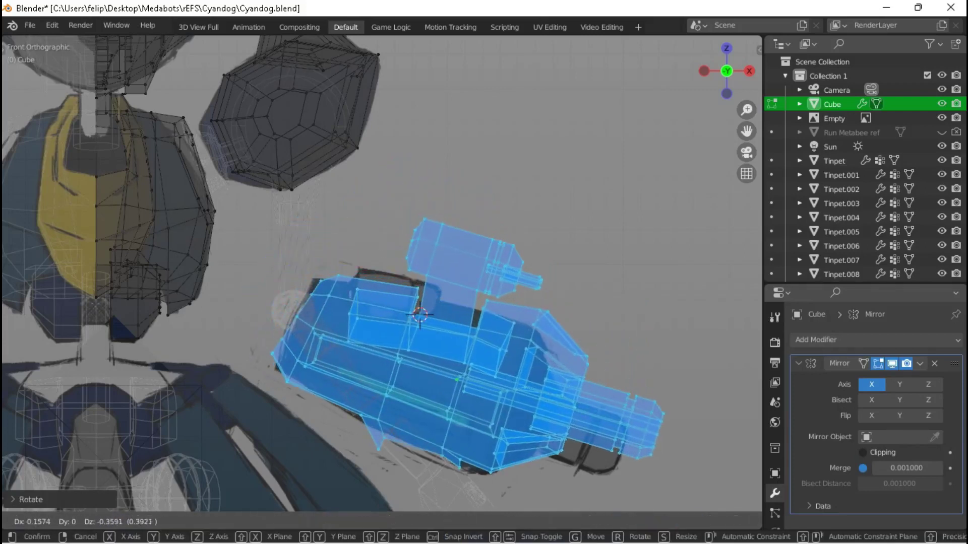
{"action": "key", "text": "Return"}
{"action": "key", "text": "r"}
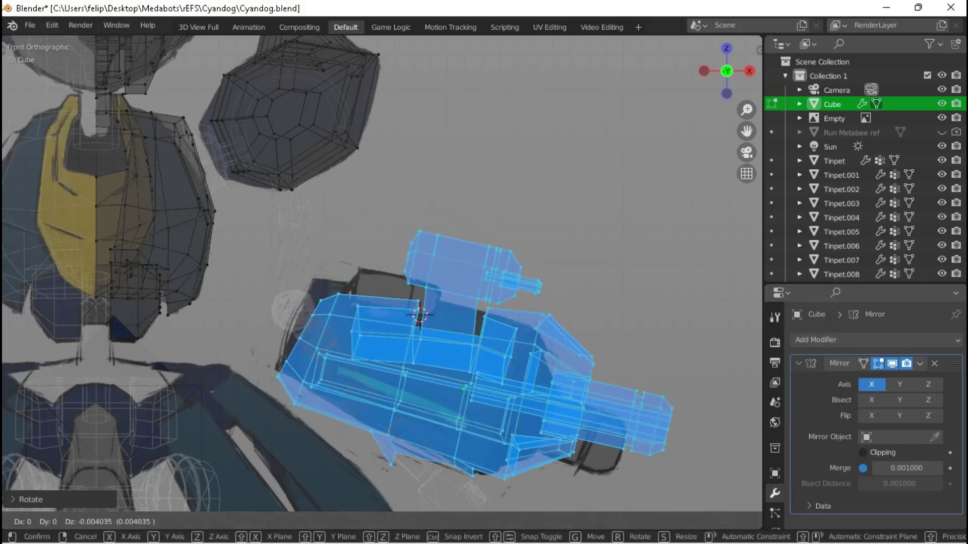
{"action": "key", "text": "Return"}
Save the file and inspect the whole model in solid shading with everything deselected.
{"action": "key", "text": "Tab"}
{"action": "scroll", "coordinate": [382, 274], "scroll_direction": "down", "scroll_amount": 3}
{"action": "key", "text": "ctrl+s"}
{"action": "key", "text": "shift+z"}
{"action": "left_click", "coordinate": [834, 118]}
{"action": "mouse_move", "coordinate": [383, 272]}
{"action": "middle_mouse_down"}
{"action": "mouse_move", "coordinate": [419, 257]}
{"action": "mouse_move", "coordinate": [418, 184]}
{"action": "mouse_move", "coordinate": [479, 188]}
{"action": "mouse_move", "coordinate": [428, 187]}
{"action": "mouse_move", "coordinate": [479, 187]}
{"action": "mouse_move", "coordinate": [444, 186]}
{"action": "mouse_move", "coordinate": [441, 171]}
{"action": "mouse_move", "coordinate": [439, 186]}
{"action": "mouse_move", "coordinate": [394, 174]}
{"action": "middle_mouse_up"}
{"action": "left_click", "coordinate": [832, 104]}
{"action": "scroll", "coordinate": [381, 273], "scroll_direction": "up", "scroll_amount": 1}
{"action": "key", "text": "alt+a"}
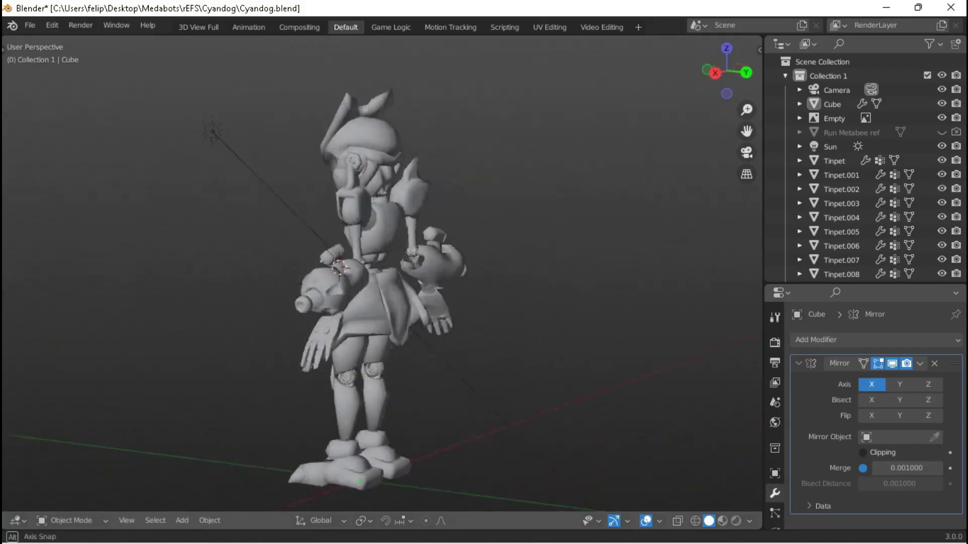
{"action": "scroll", "coordinate": [381, 272], "scroll_direction": "up", "scroll_amount": 5}
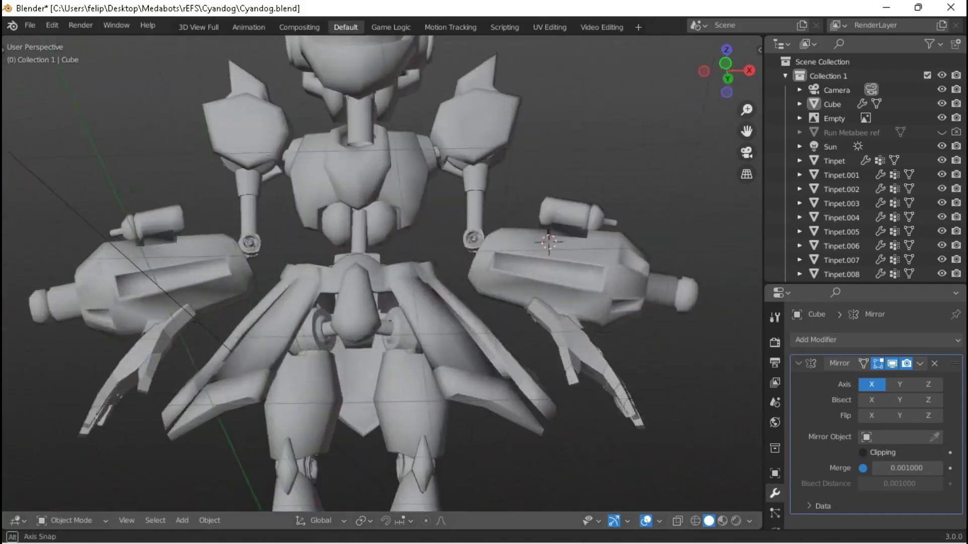
Select the entire linked forearm and move it along Y to line up with the arm.
{"action": "key", "text": "Tab"}
{"action": "middle_click_drag", "start_coordinate": [495, 256], "coordinate": [454, 212]}
{"action": "key", "text": "l"}
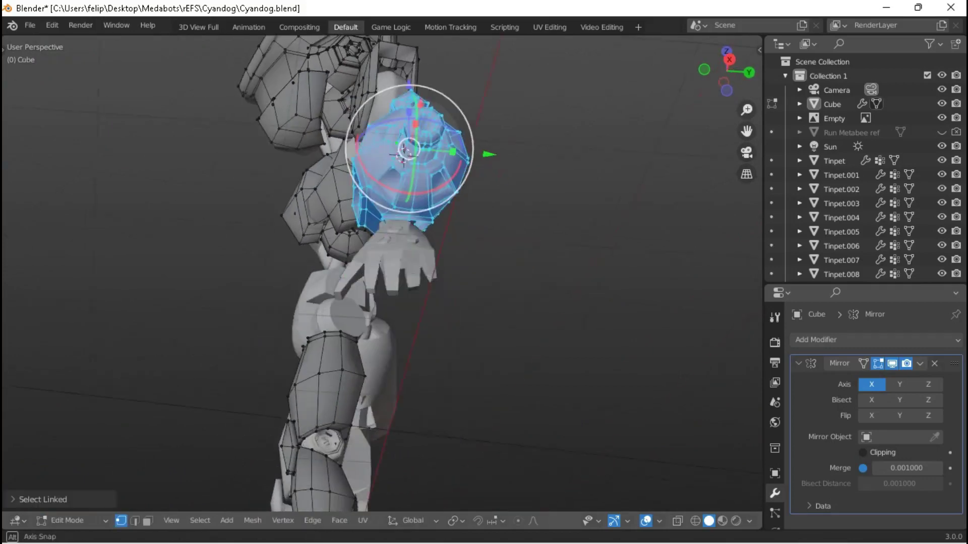
{"action": "key", "text": "g"}
{"action": "key", "text": "y"}
{"action": "key", "text": "Return"}
{"action": "middle_click_drag", "start_coordinate": [453, 252], "coordinate": [524, 252]}
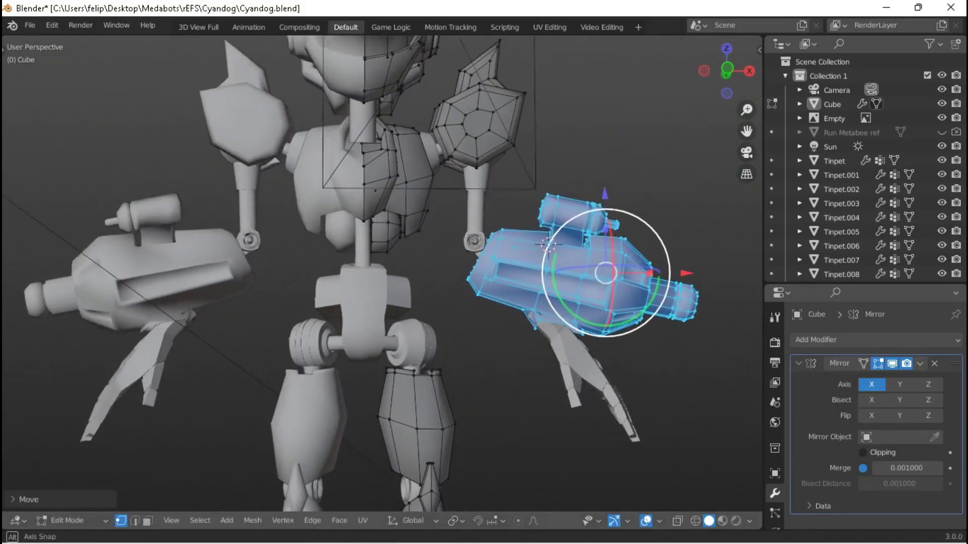
Nudge the forearm slightly along X and adjust its overall scale.
{"action": "left_click_drag", "start_coordinate": [678, 273], "coordinate": [676, 274]}
{"action": "middle_click_drag", "start_coordinate": [504, 253], "coordinate": [333, 226]}
{"action": "key", "text": "Return"}
{"action": "middle_click_drag", "start_coordinate": [383, 272], "coordinate": [439, 247]}
{"action": "scroll", "coordinate": [302, 227], "scroll_direction": "up", "scroll_amount": 2}
{"action": "scroll", "coordinate": [303, 227], "scroll_direction": "down", "scroll_amount": 2}
{"action": "key", "text": "s"}
{"action": "key", "text": "Return"}
Shift the forearm along X to fit the elbow joint and save the file.
{"action": "scroll", "coordinate": [383, 232], "scroll_direction": "up", "scroll_amount": 2}
{"action": "key", "text": "g"}
{"action": "key", "text": "x"}
{"action": "key", "text": "Return"}
{"action": "scroll", "coordinate": [383, 272], "scroll_direction": "down", "scroll_amount": 5}
{"action": "middle_click_drag", "start_coordinate": [383, 272], "coordinate": [353, 252]}
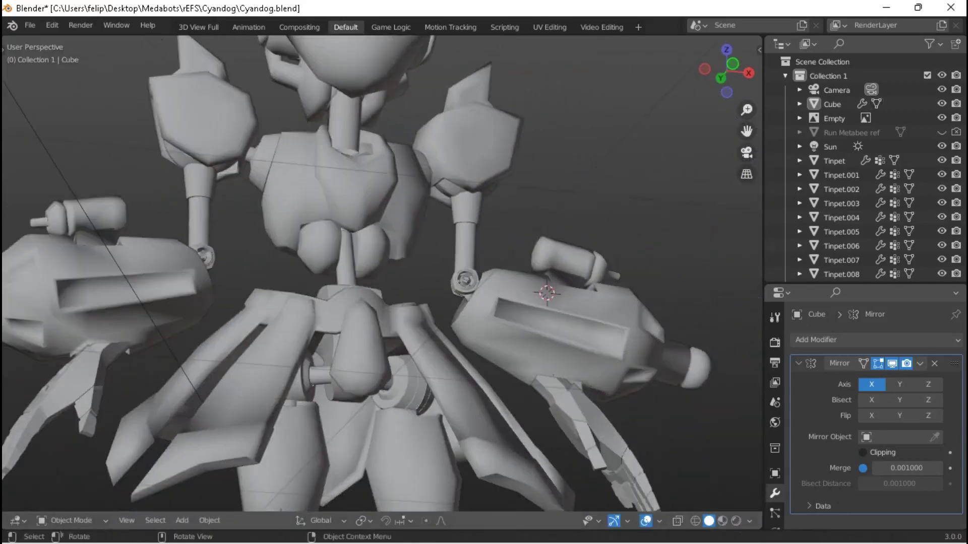
{"action": "key", "text": "Tab"}
{"action": "key", "text": "ctrl+s"}
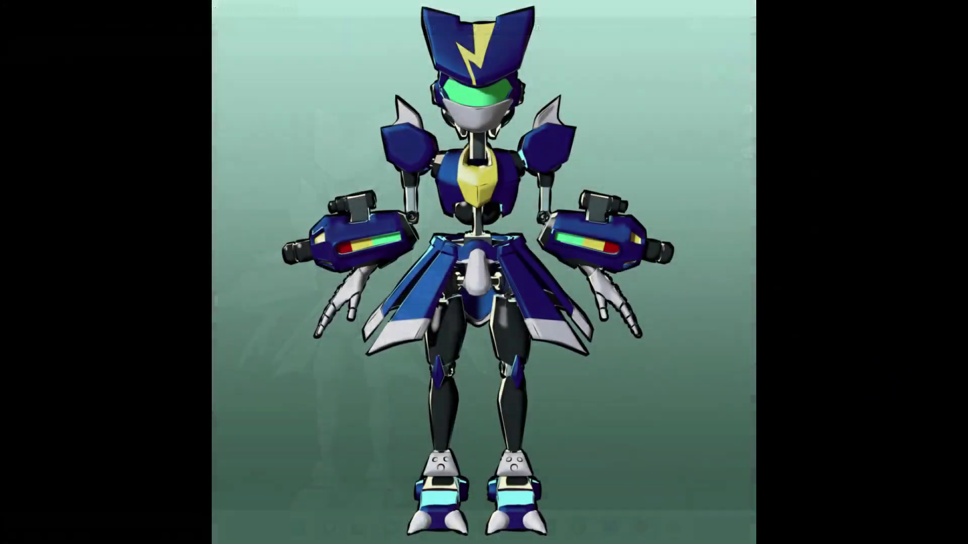